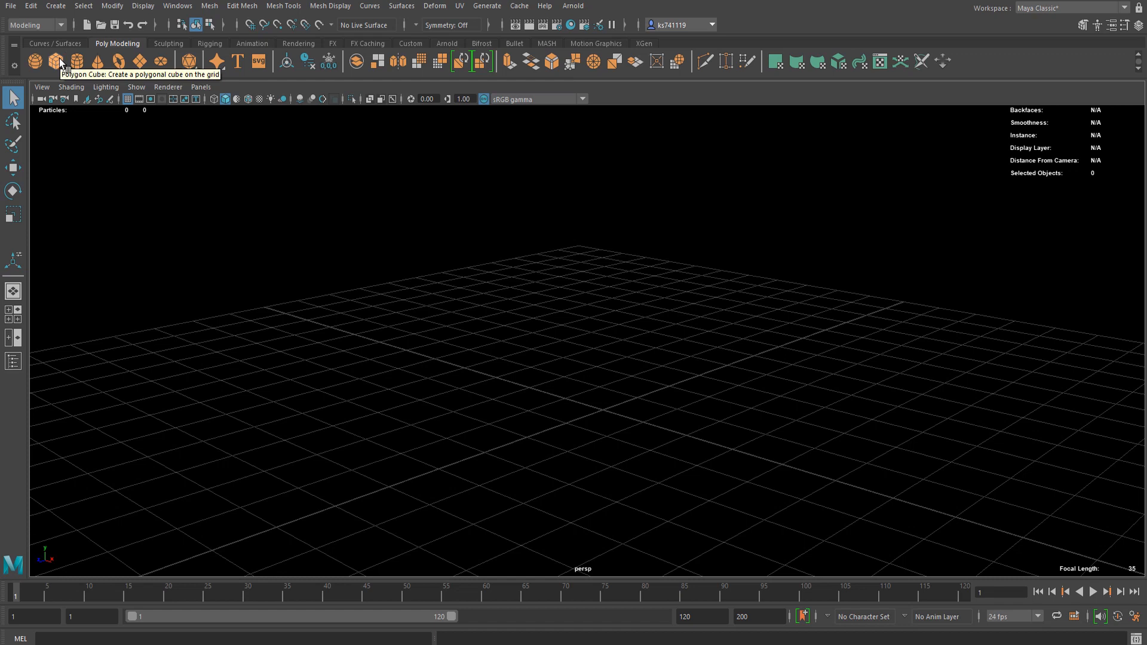
- Create a polygon cube on the grid and delete all its faces except the one facing the positive X direction
{"action": "left_click", "coordinate": [56, 60]}
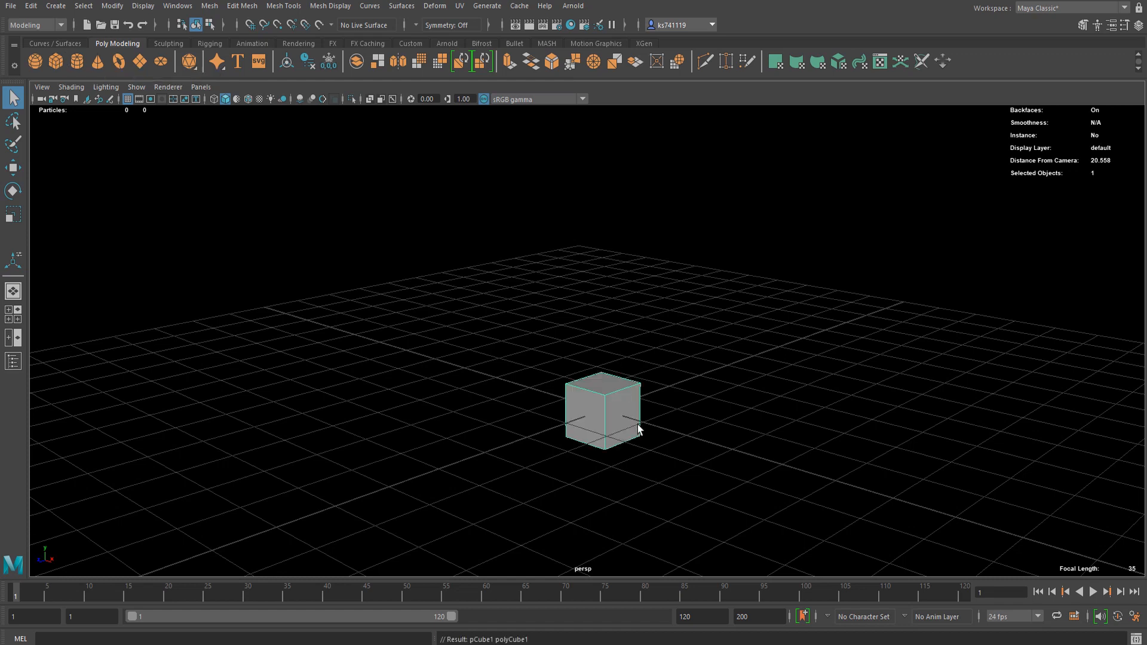
{"action": "scroll", "coordinate": [630, 417], "scroll_direction": "down", "scroll_amount": 2}
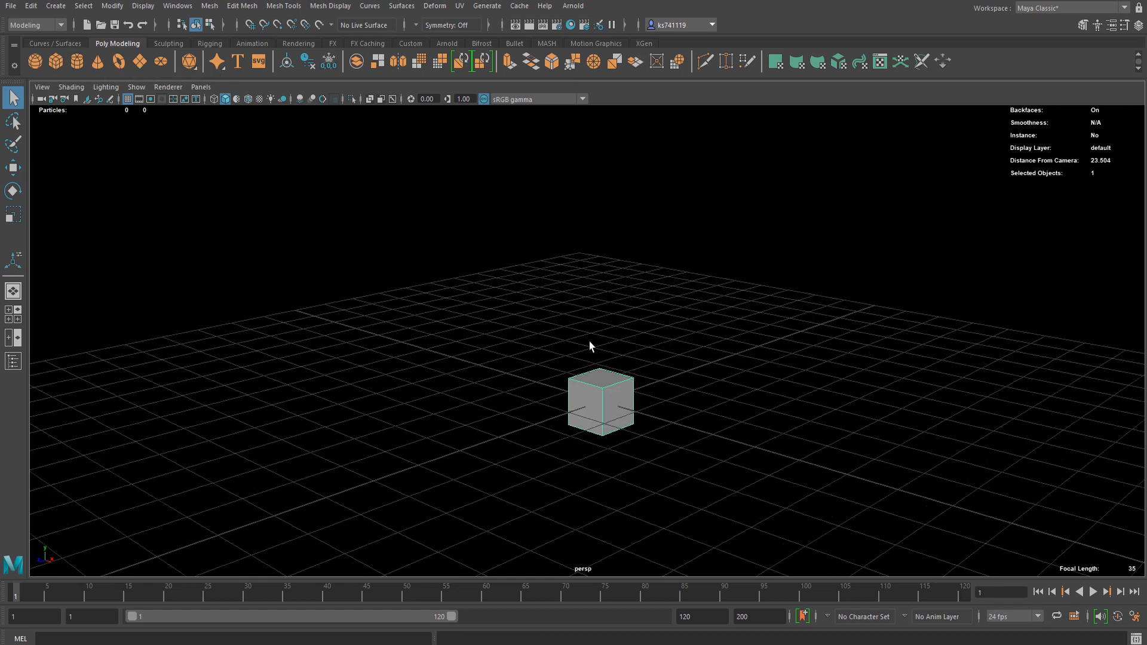
{"action": "right_click_drag", "start_coordinate": [592, 288], "coordinate": [590, 317]}
{"action": "left_click", "coordinate": [593, 384]}
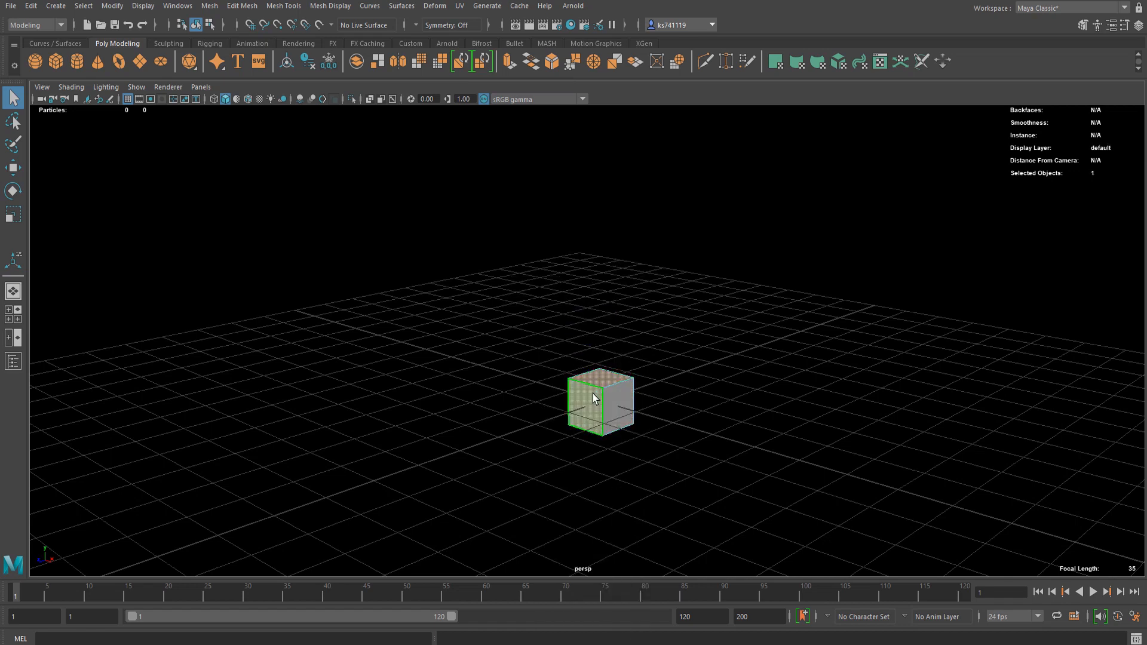
{"action": "left_click", "coordinate": [595, 399]}
{"action": "key", "text": "Delete"}
- Move the remaining face along X to the grid's centre and scale it into a tall, narrow vertical strip
{"action": "left_click", "coordinate": [618, 401]}
{"action": "key", "text": "w"}
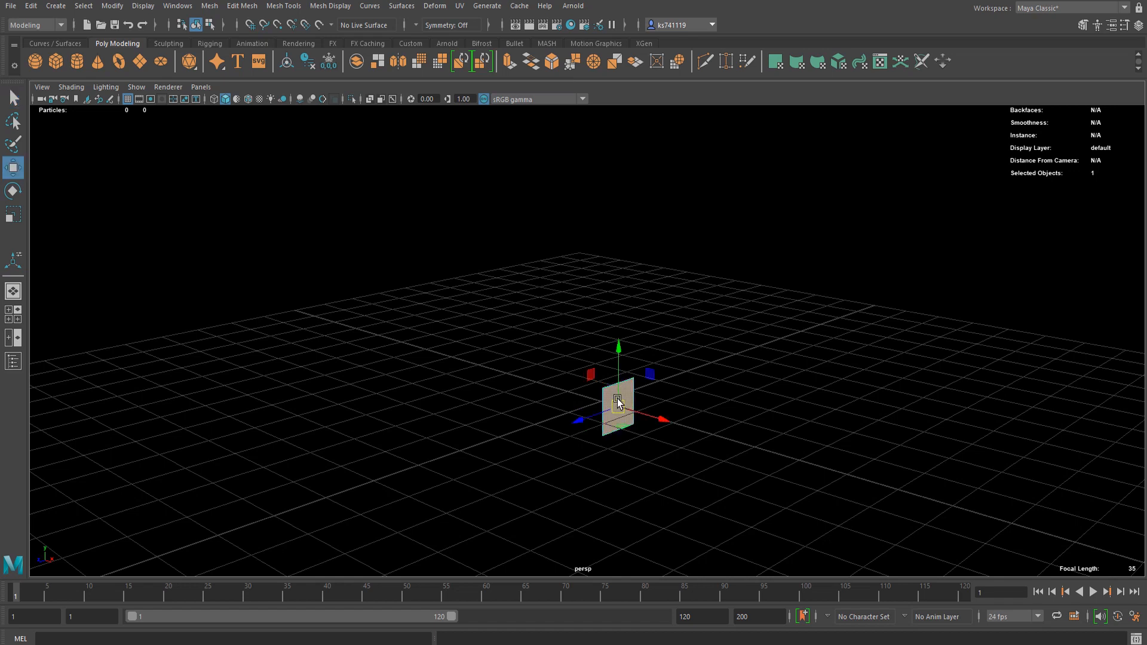
{"action": "left_click_drag", "start_coordinate": [658, 419], "coordinate": [639, 413]}
{"action": "key", "text": "r"}
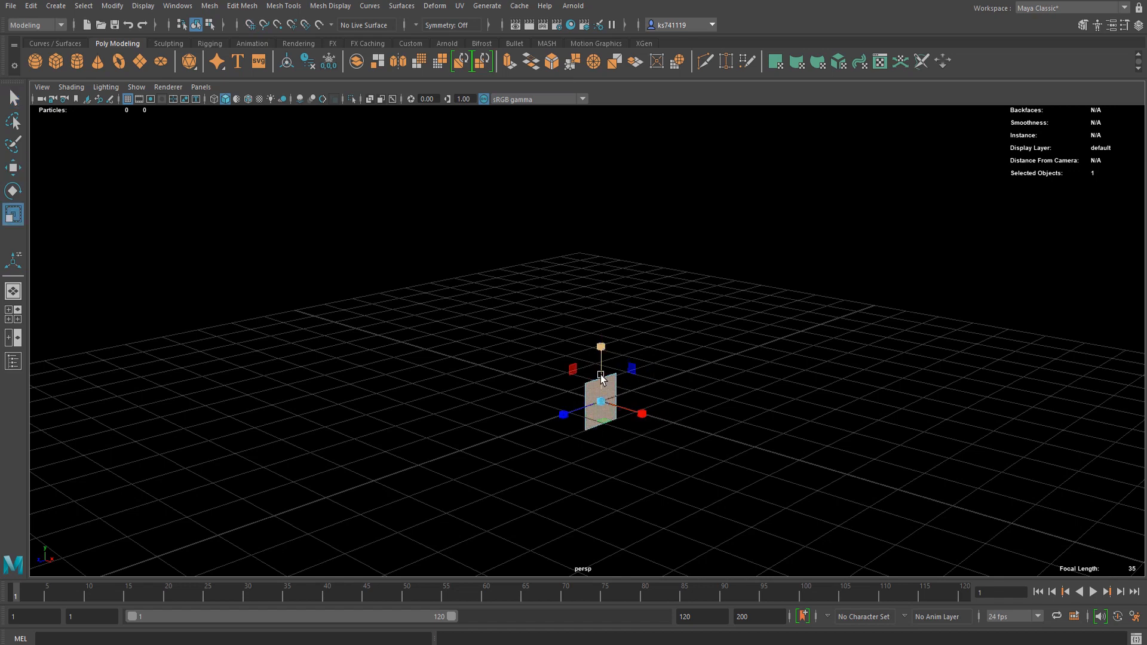
{"action": "left_click_drag", "start_coordinate": [601, 376], "coordinate": [600, 120]}
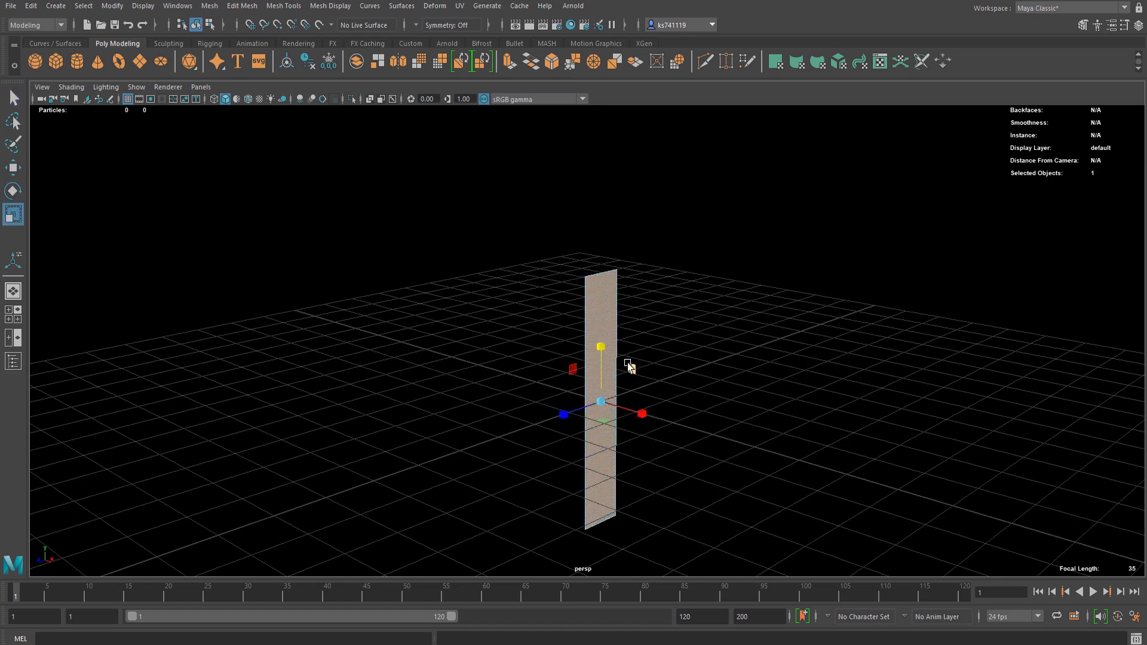
{"action": "left_click_drag", "start_coordinate": [601, 400], "coordinate": [760, 427]}
{"action": "scroll", "coordinate": [717, 402], "scroll_direction": "down", "scroll_amount": 3}
{"action": "middle_click_drag", "start_coordinate": [680, 414], "coordinate": [664, 359], "text": "alt"}
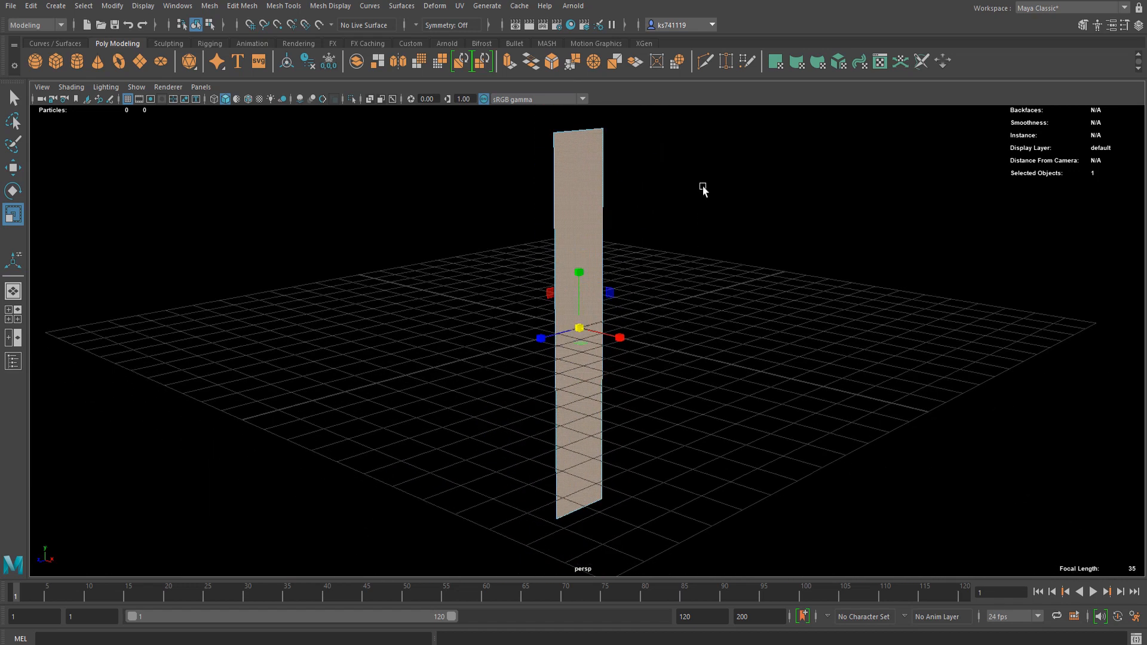
- Cut three horizontal edges across the strip with the Multi-Cut tool, dividing it into four stacked panels
{"action": "left_click", "coordinate": [705, 62]}
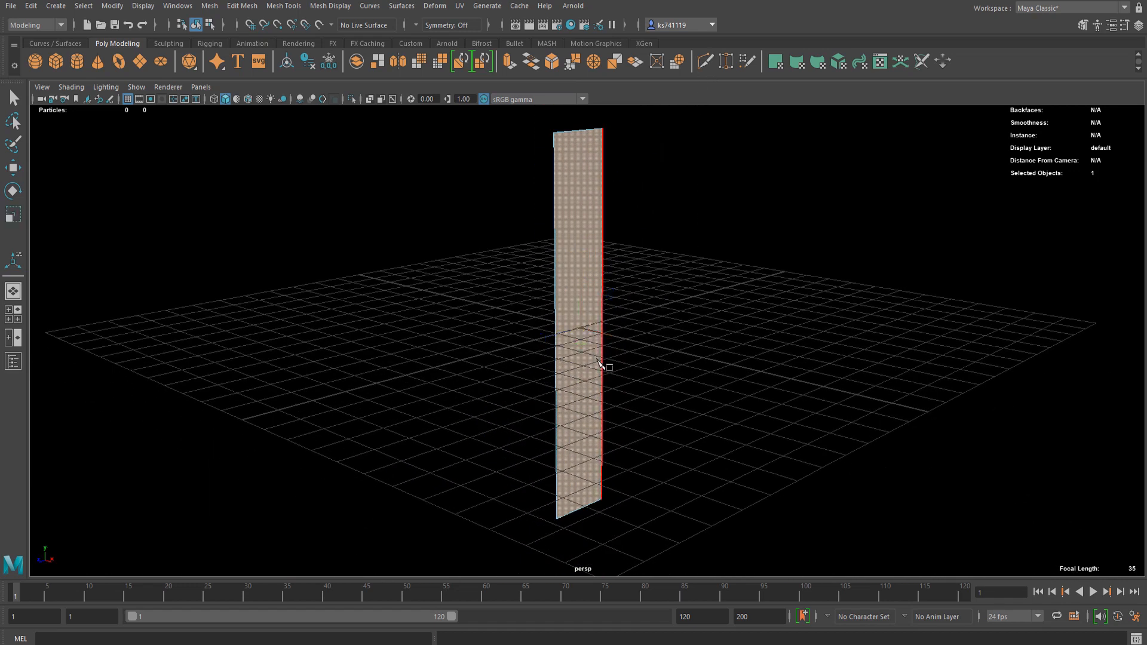
{"action": "left_click", "coordinate": [596, 374]}
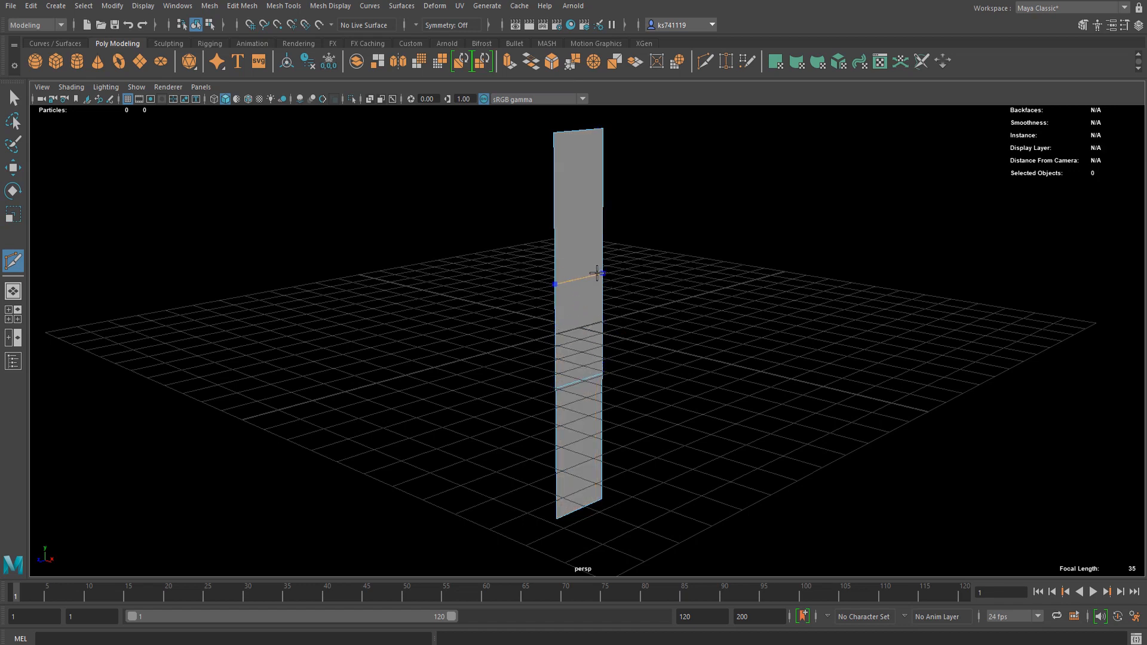
{"action": "left_click", "coordinate": [597, 274]}
{"action": "left_click", "coordinate": [586, 199]}
{"action": "scroll", "coordinate": [570, 196], "scroll_direction": "down", "scroll_amount": 1}
{"action": "scroll", "coordinate": [581, 215], "scroll_direction": "up", "scroll_amount": 2}
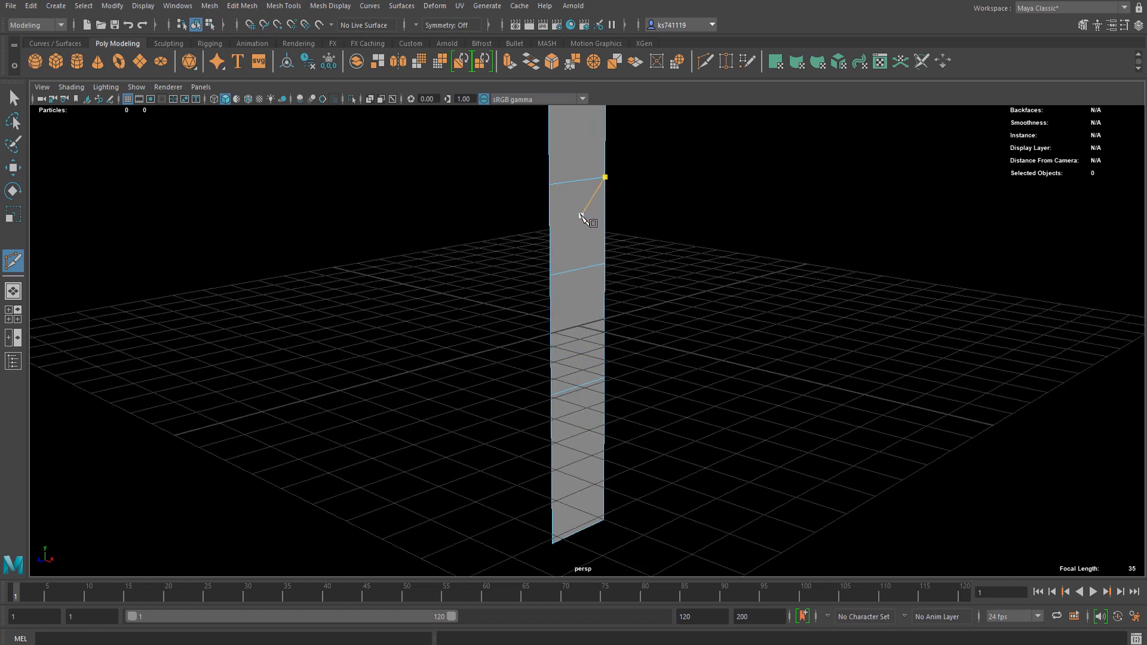
{"action": "scroll", "coordinate": [583, 217], "scroll_direction": "down", "scroll_amount": 2}
{"action": "scroll", "coordinate": [589, 214], "scroll_direction": "down", "scroll_amount": 1}
{"action": "key", "text": "q"}
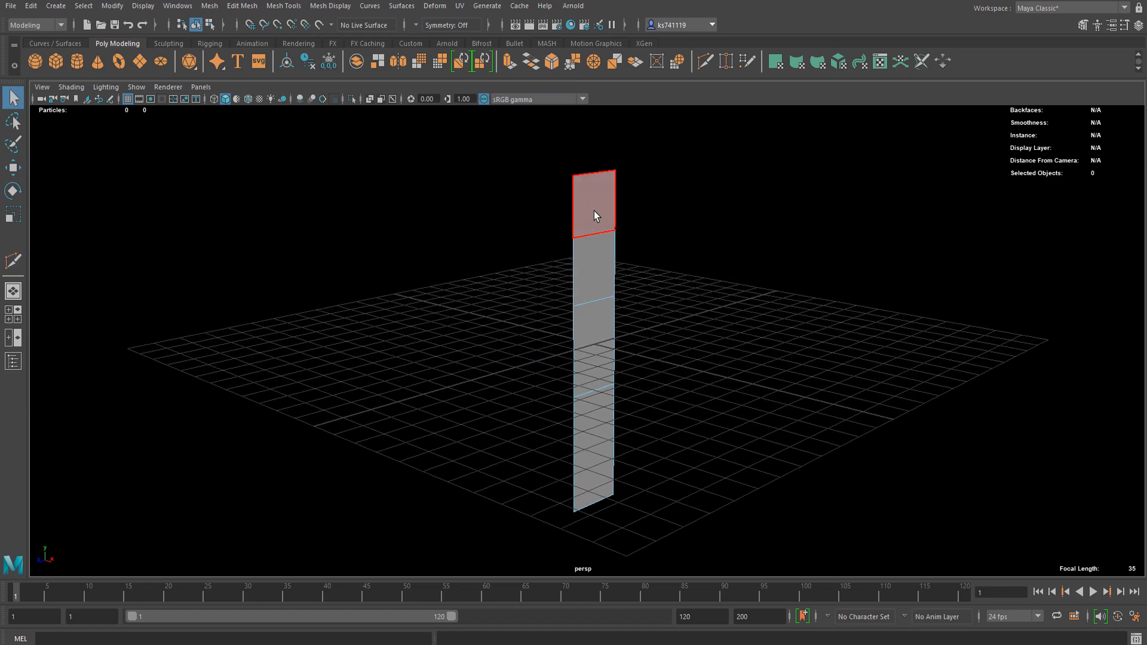
- Extrude all four panel faces with Keep Faces Together off and an offset of 0.19
{"action": "left_click", "coordinate": [592, 216]}
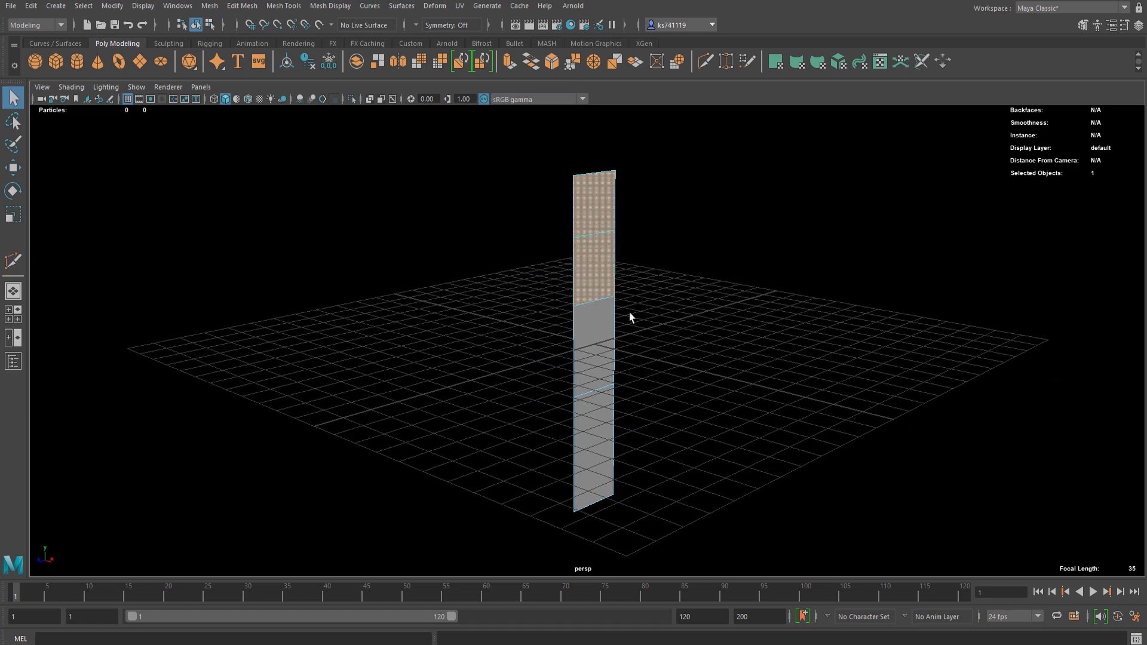
{"action": "left_click", "coordinate": [594, 339], "text": "shift"}
{"action": "left_click", "coordinate": [599, 421], "text": "shift"}
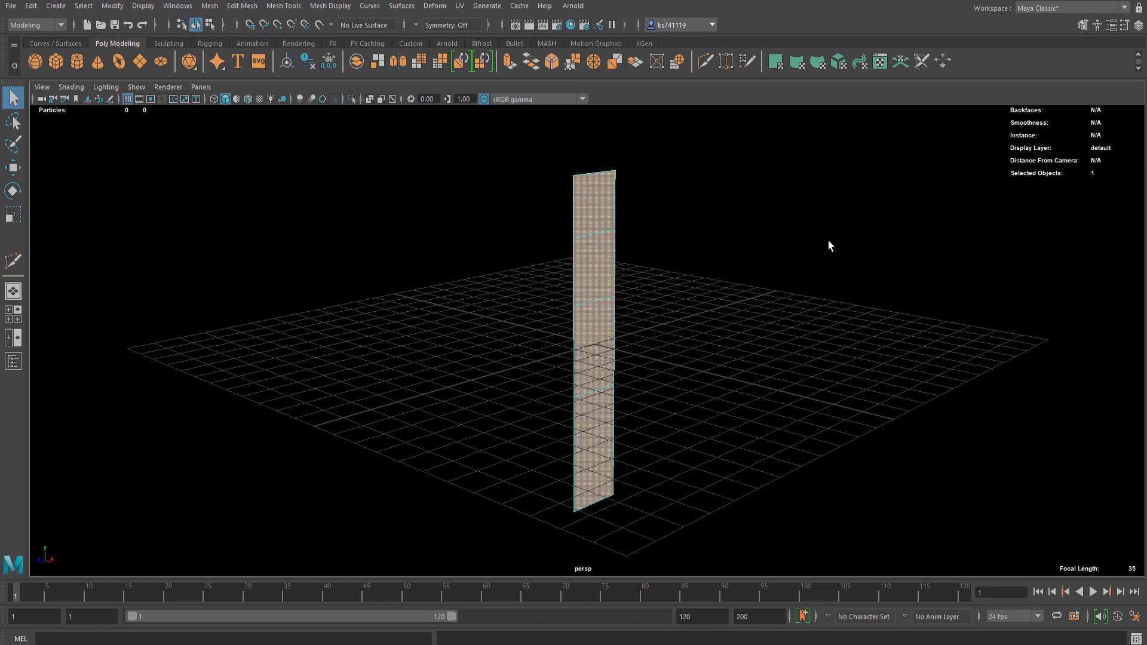
{"action": "key", "text": "ctrl+e"}
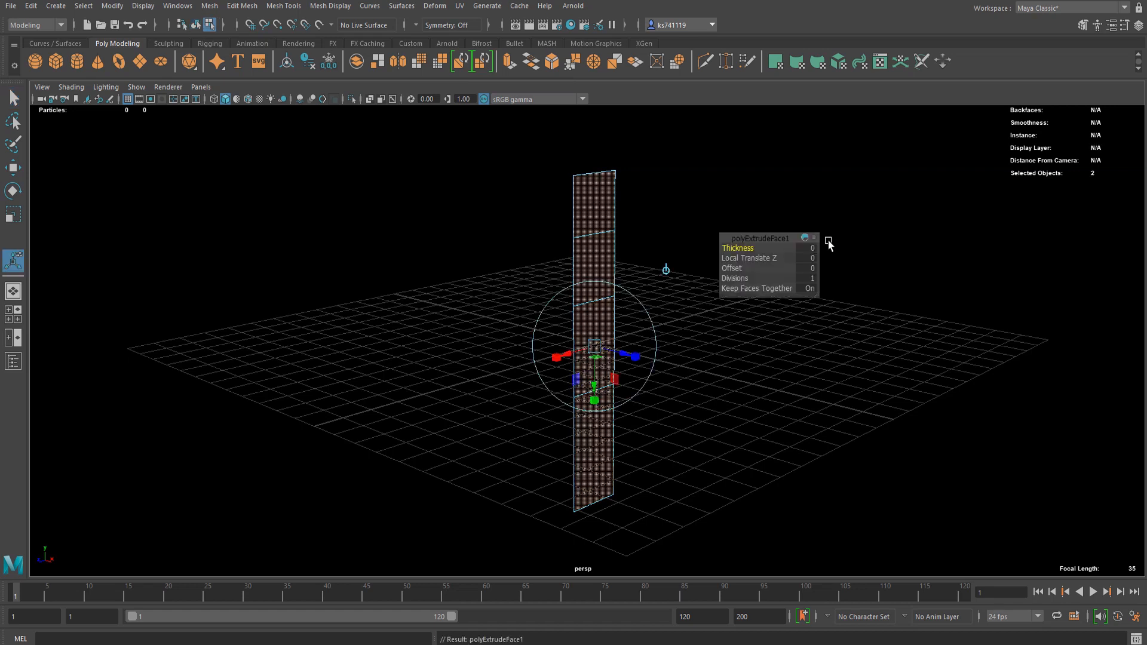
{"action": "left_click_drag", "start_coordinate": [657, 282], "coordinate": [661, 281], "text": "alt"}
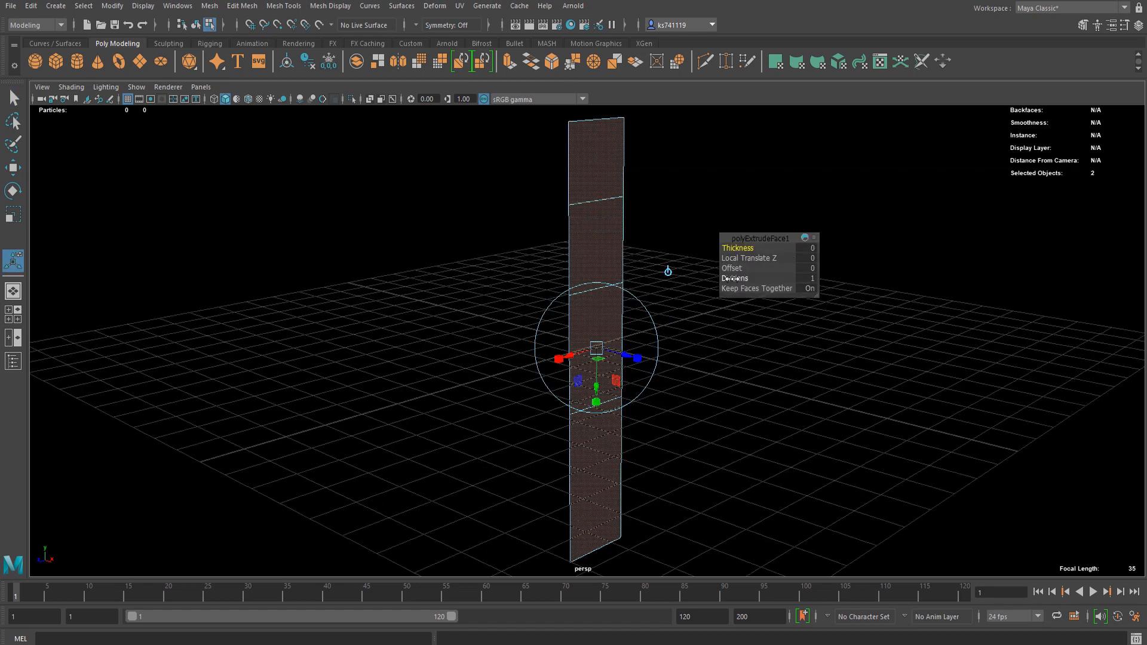
{"action": "left_click", "coordinate": [810, 289]}
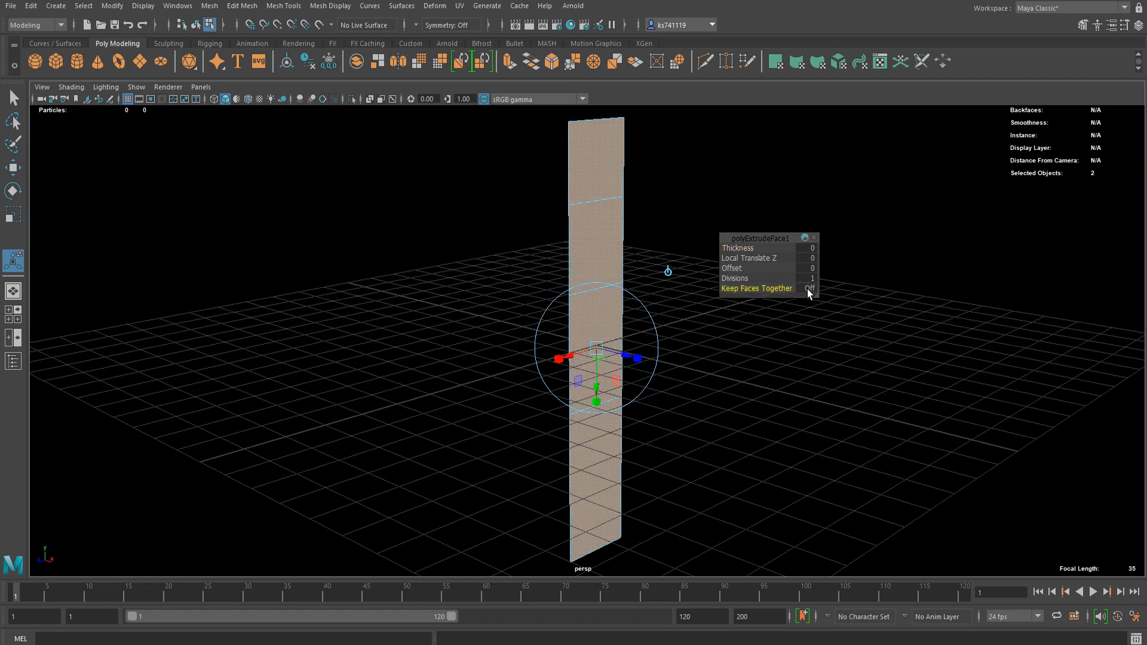
{"action": "left_click_drag", "start_coordinate": [732, 269], "coordinate": [743, 269]}
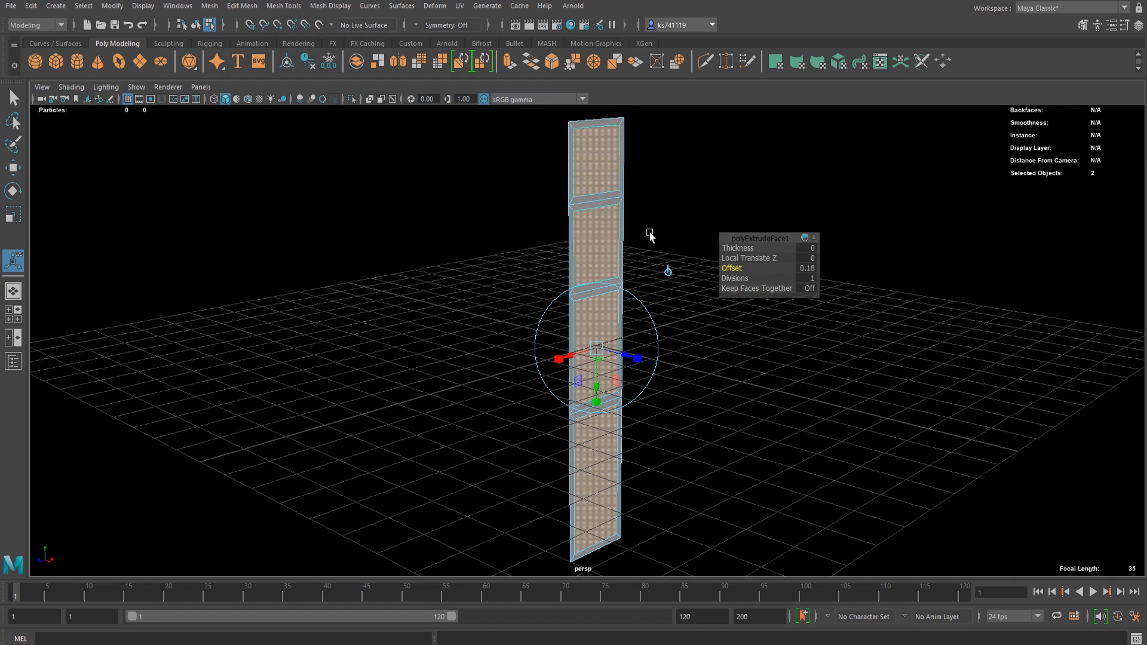
{"action": "left_click_drag", "start_coordinate": [651, 235], "coordinate": [628, 216], "text": "alt"}
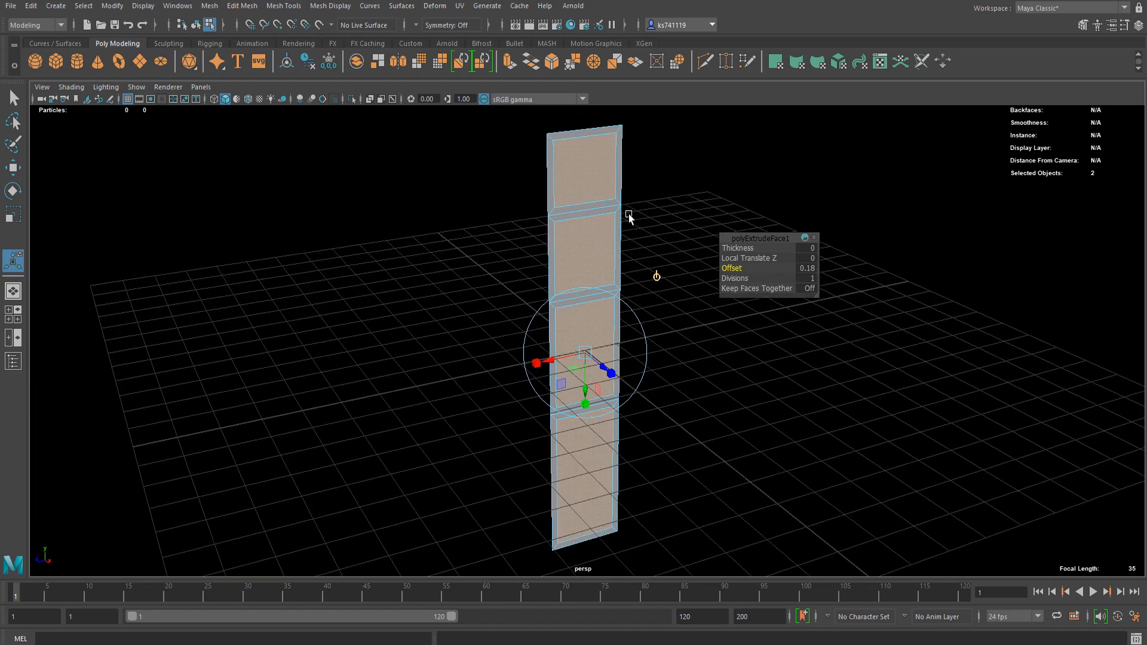
{"action": "left_click_drag", "start_coordinate": [732, 269], "coordinate": [733, 263]}
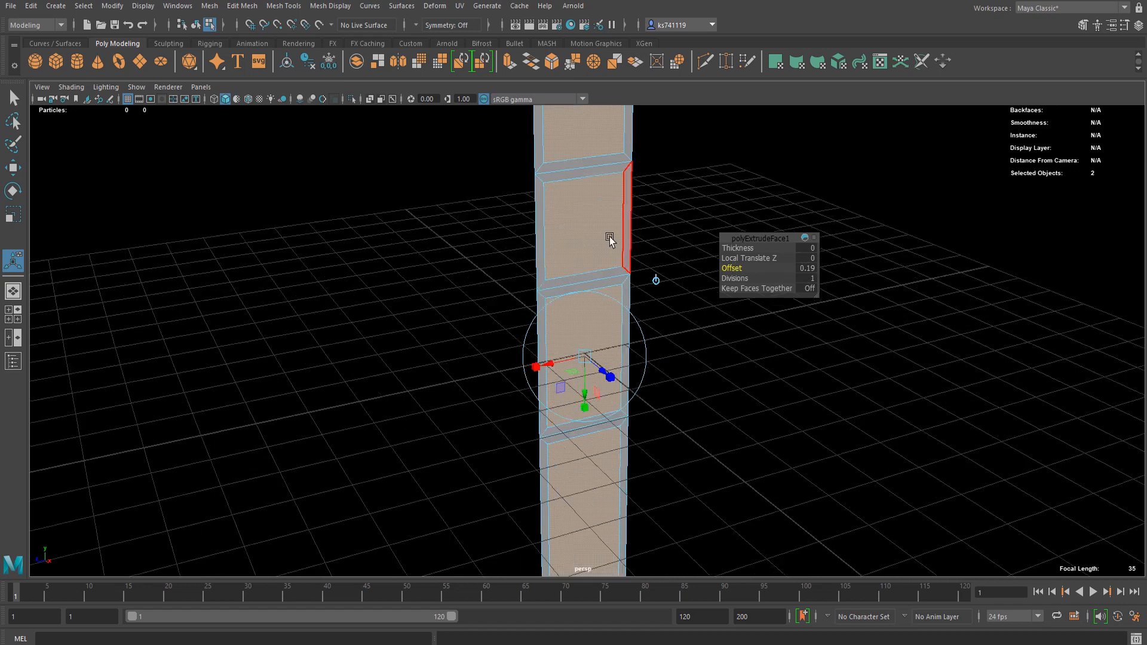
- Delete the four inset panel faces to leave an open frame with crossbars
{"action": "scroll", "coordinate": [609, 236], "scroll_direction": "up", "scroll_amount": 3}
{"action": "key", "text": "Delete"}
{"action": "scroll", "coordinate": [579, 238], "scroll_direction": "down", "scroll_amount": 3}
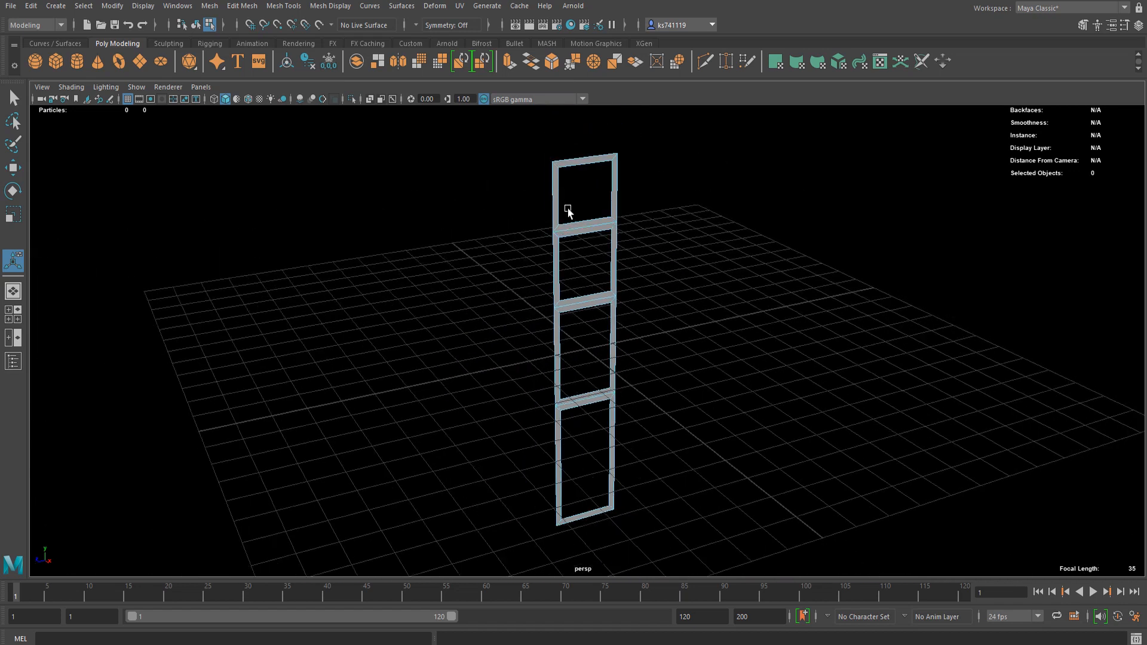
- Select all the frame's faces and extrude them with a thickness of 0.37
{"action": "left_click_drag", "start_coordinate": [607, 251], "coordinate": [638, 265], "text": "alt"}
{"action": "left_click", "coordinate": [611, 192]}
{"action": "left_click", "coordinate": [626, 254]}
{"action": "key", "text": "ctrl+e"}
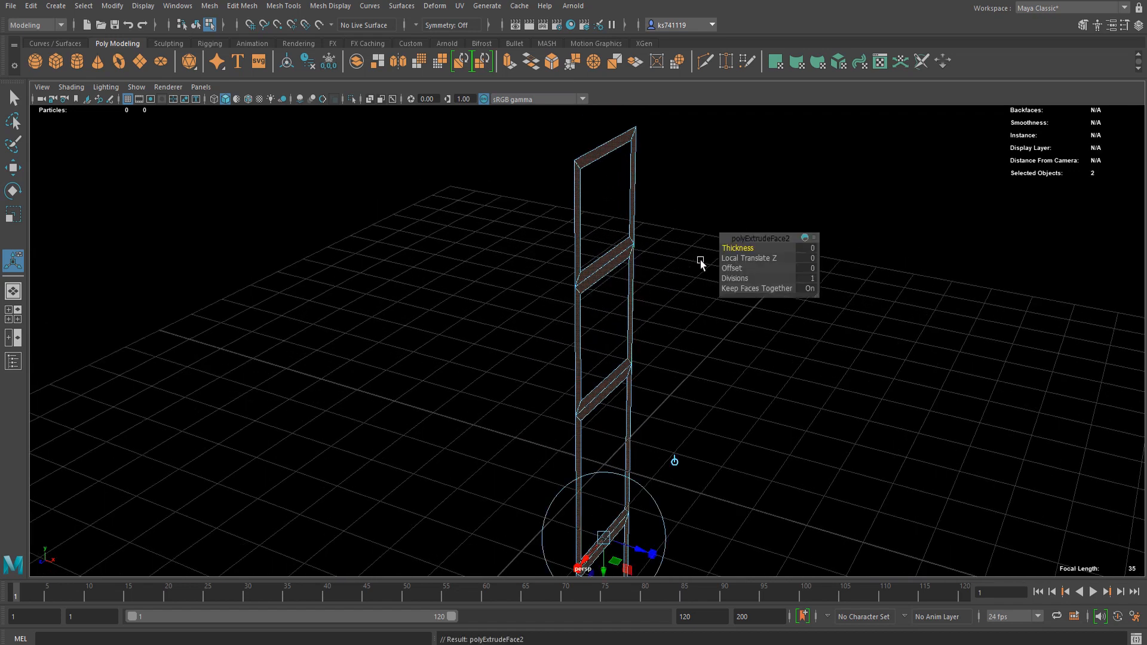
{"action": "left_click_drag", "start_coordinate": [735, 246], "coordinate": [756, 245]}
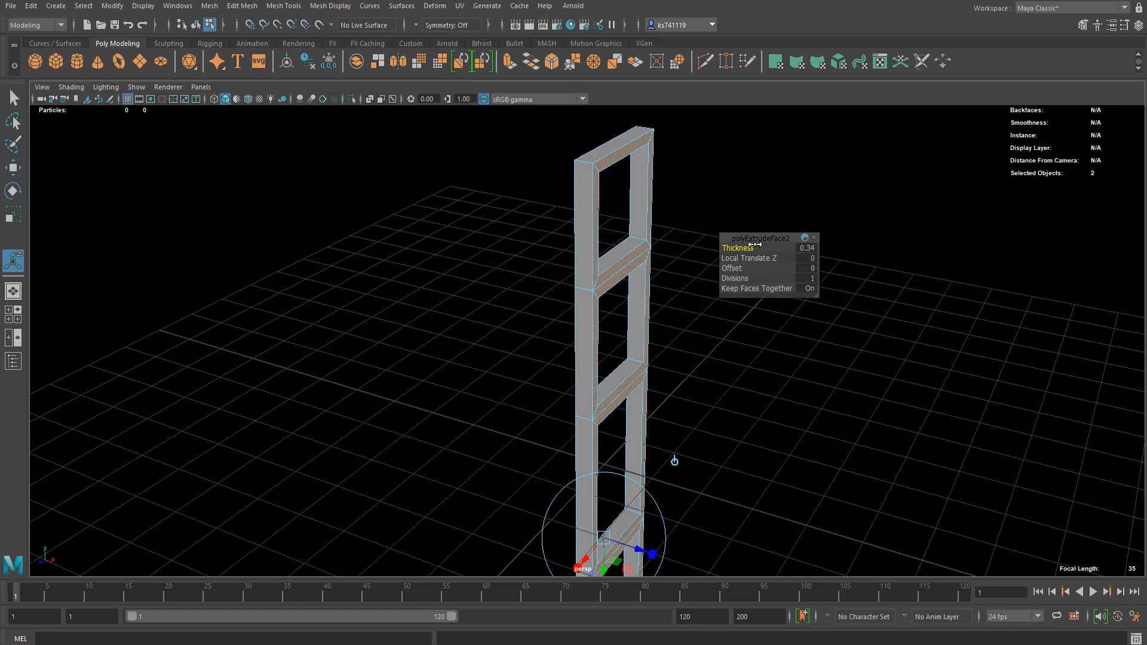
{"action": "left_click_drag", "start_coordinate": [755, 245], "coordinate": [602, 277]}
- Extrude the frame's front faces again with Keep Faces Together off and an offset of 0.04
{"action": "scroll", "coordinate": [615, 294], "scroll_direction": "up", "scroll_amount": 5}
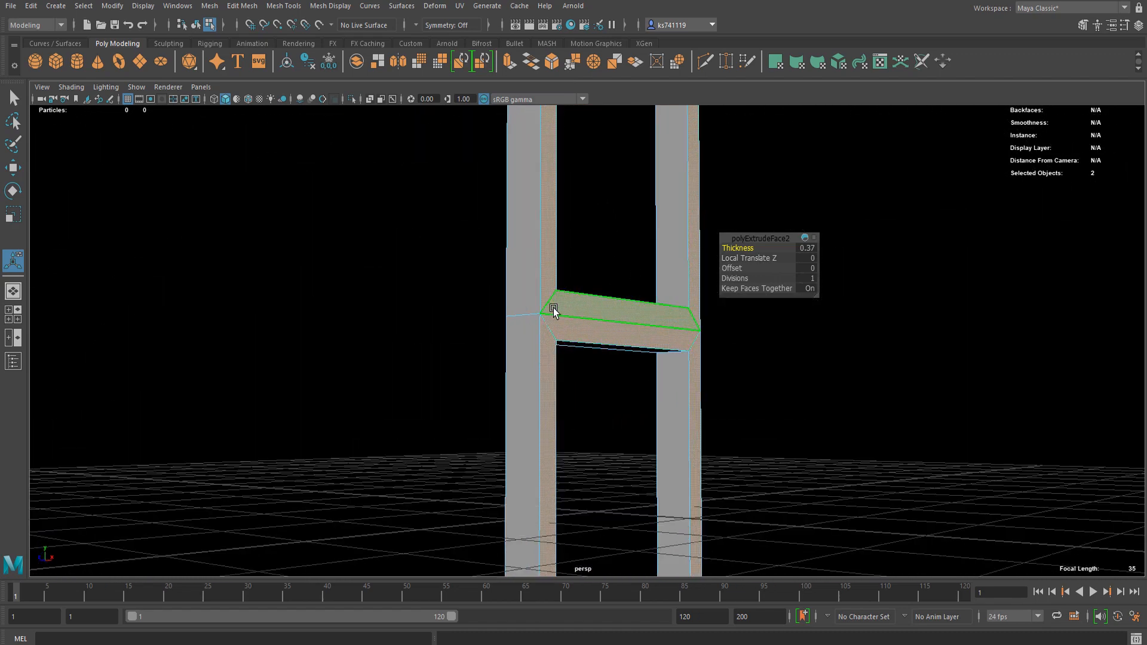
{"action": "right_click_drag", "start_coordinate": [554, 311], "coordinate": [557, 442]}
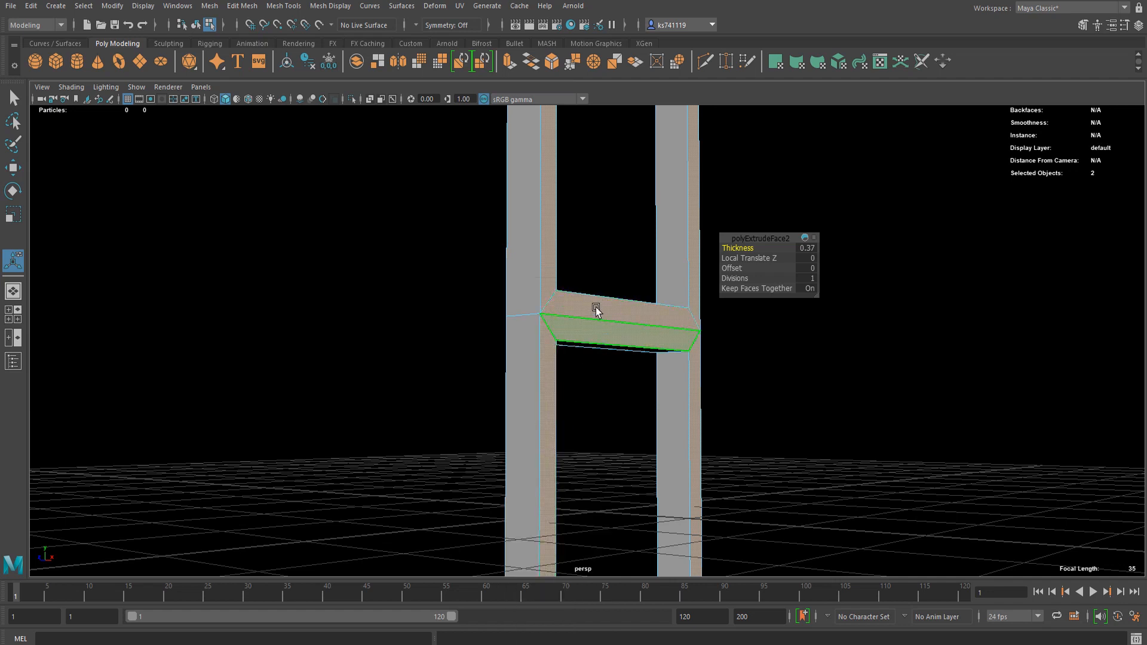
{"action": "left_click_drag", "start_coordinate": [595, 311], "coordinate": [533, 330], "text": "alt"}
{"action": "scroll", "coordinate": [522, 320], "scroll_direction": "up", "scroll_amount": 3}
{"action": "middle_click_drag", "start_coordinate": [482, 270], "coordinate": [512, 329], "text": "alt"}
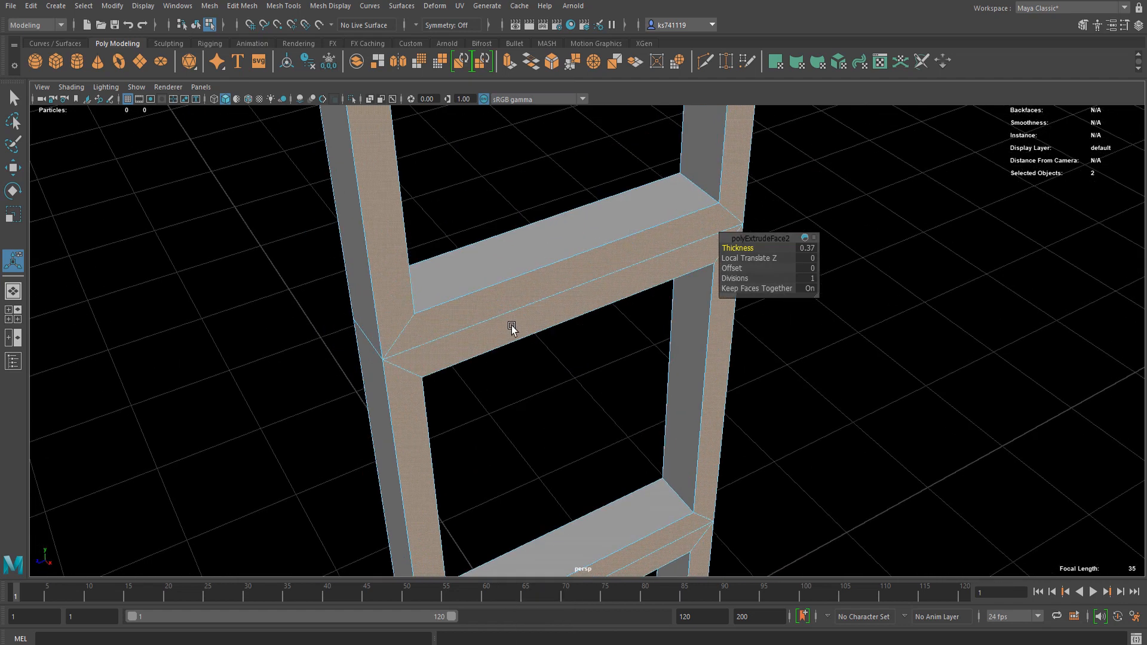
{"action": "key", "text": "ctrl+e"}
{"action": "scroll", "coordinate": [684, 292], "scroll_direction": "up", "scroll_amount": 3}
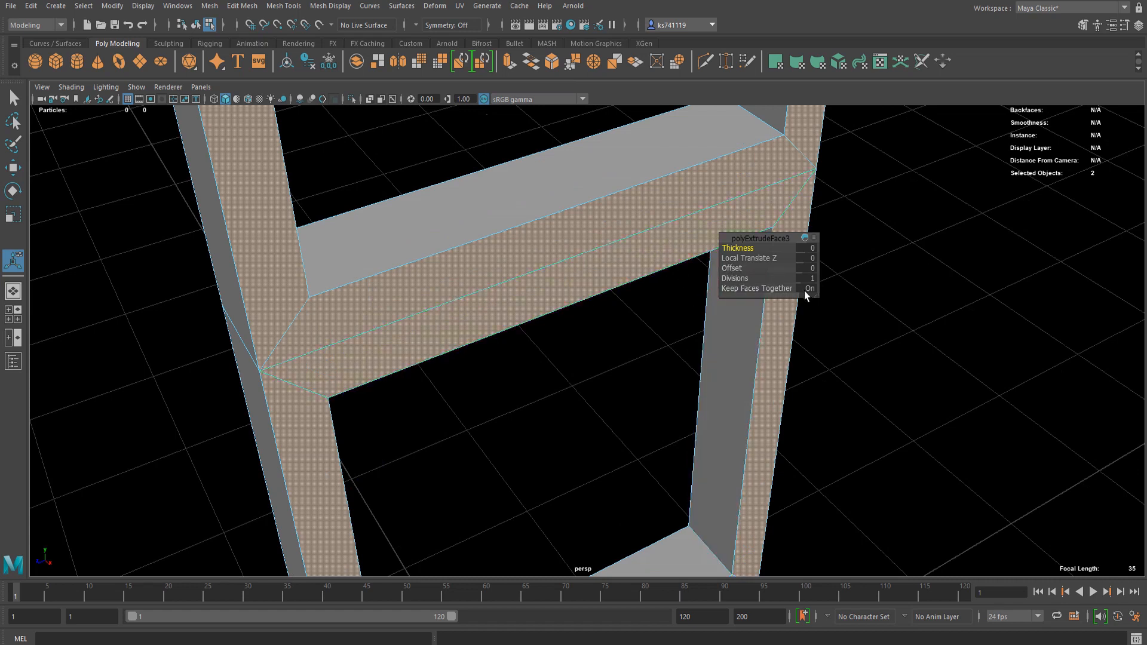
{"action": "left_click_drag", "start_coordinate": [733, 267], "coordinate": [733, 265]}
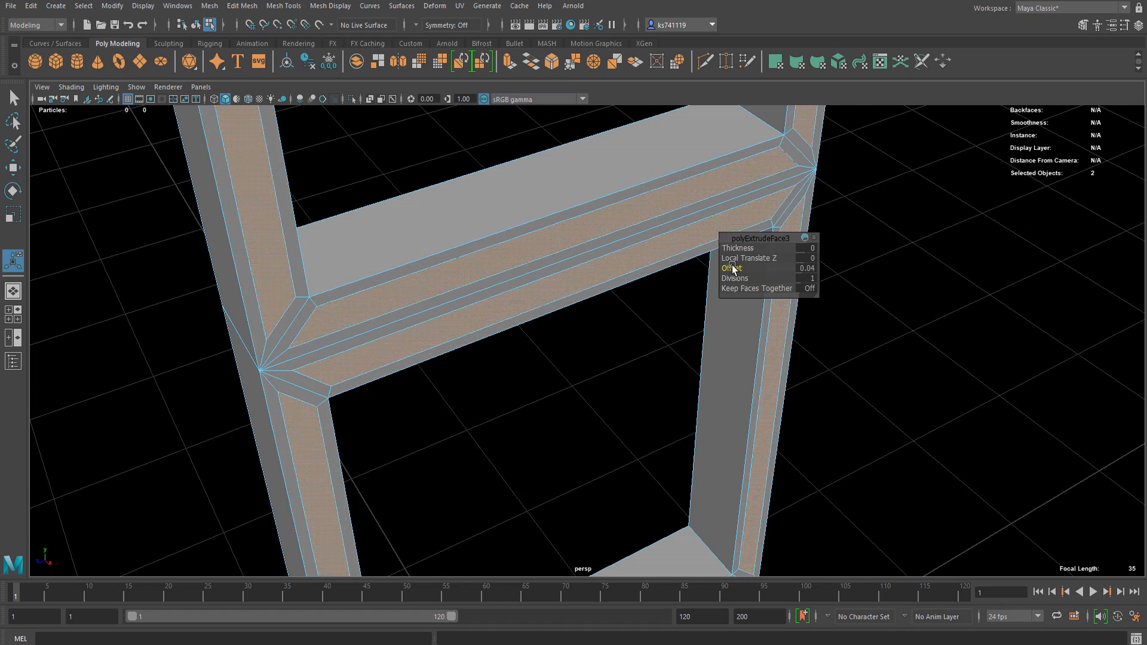
- Extrude the inset front faces inward with a thickness of -0.03 to form shallow recesses
{"action": "key", "text": "ctrl+e"}
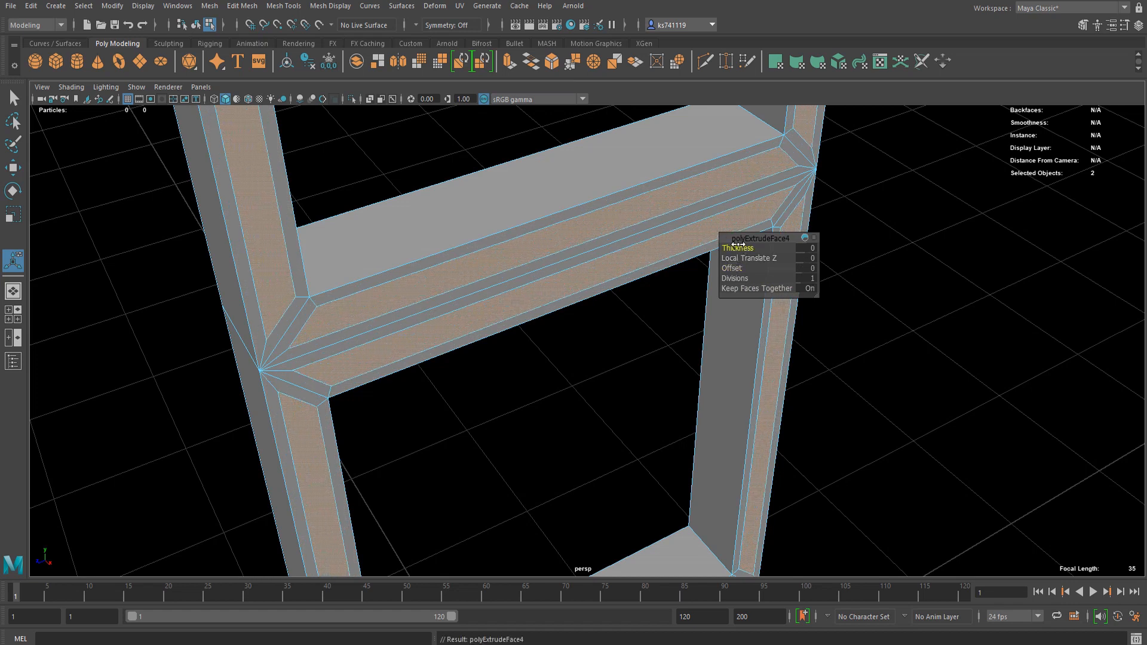
{"action": "left_click_drag", "start_coordinate": [735, 247], "coordinate": [737, 246]}
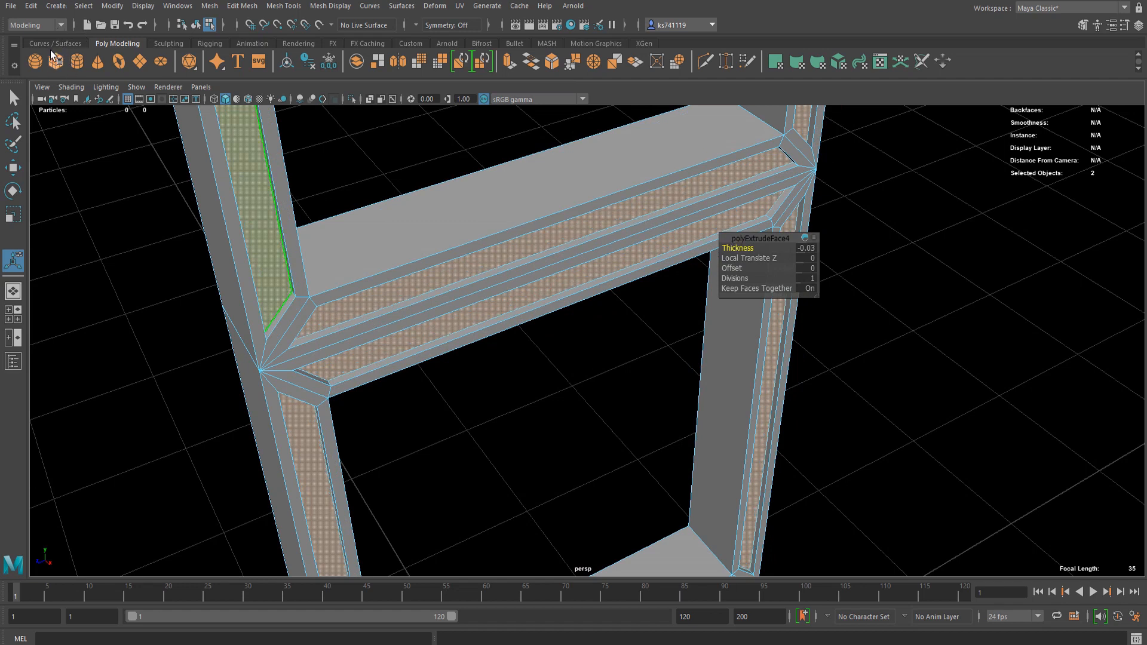
{"action": "scroll", "coordinate": [349, 197], "scroll_direction": "down", "scroll_amount": 4}
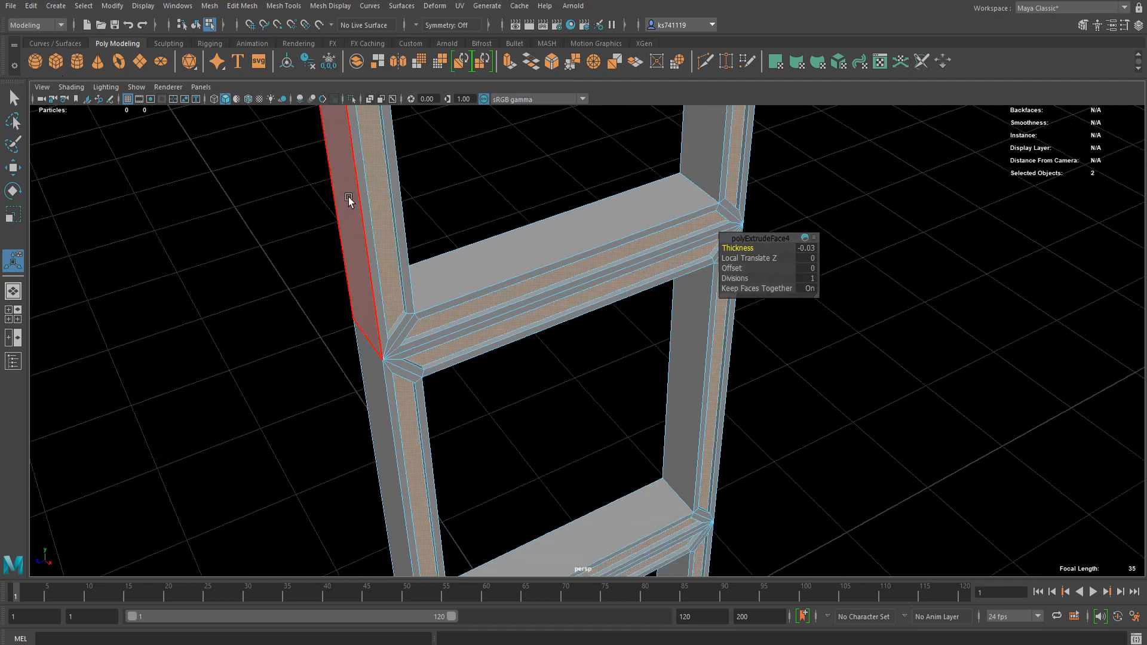
{"action": "scroll", "coordinate": [454, 224], "scroll_direction": "up", "scroll_amount": 1}
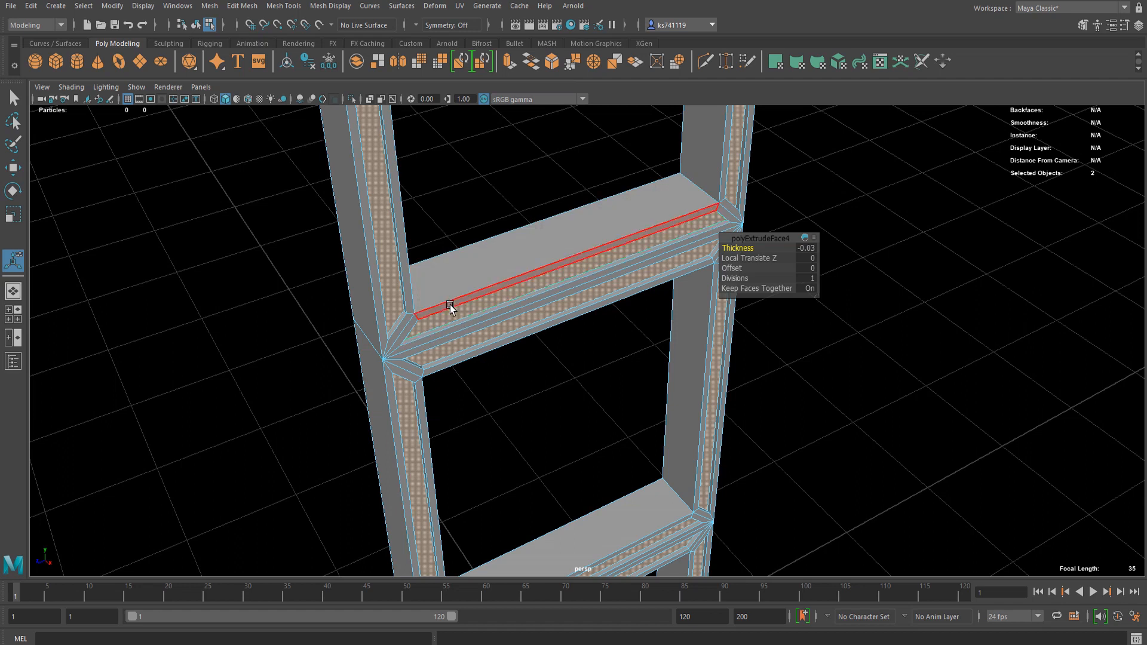
{"action": "mouse_move", "coordinate": [494, 312]}
{"action": "left_mouse_down", "text": "alt"}
{"action": "mouse_move", "coordinate": [456, 325]}
{"action": "mouse_move", "coordinate": [479, 325]}
{"action": "left_mouse_up", "text": "alt"}
{"action": "scroll", "coordinate": [587, 179], "scroll_direction": "down", "scroll_amount": 3}
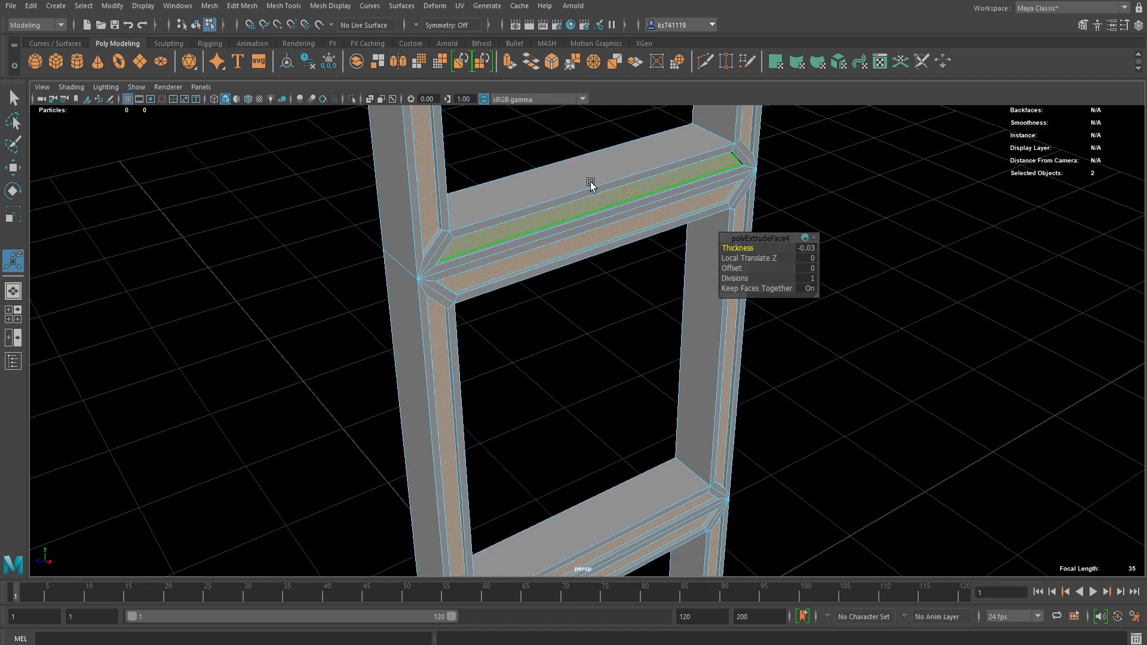
- Leave the Extrude tool, return the frame to object mode and deselect it
{"action": "key", "text": "q"}
{"action": "right_click_drag", "start_coordinate": [580, 207], "coordinate": [636, 177]}
{"action": "left_click", "coordinate": [802, 204]}
{"action": "scroll", "coordinate": [762, 318], "scroll_direction": "down", "scroll_amount": 6}
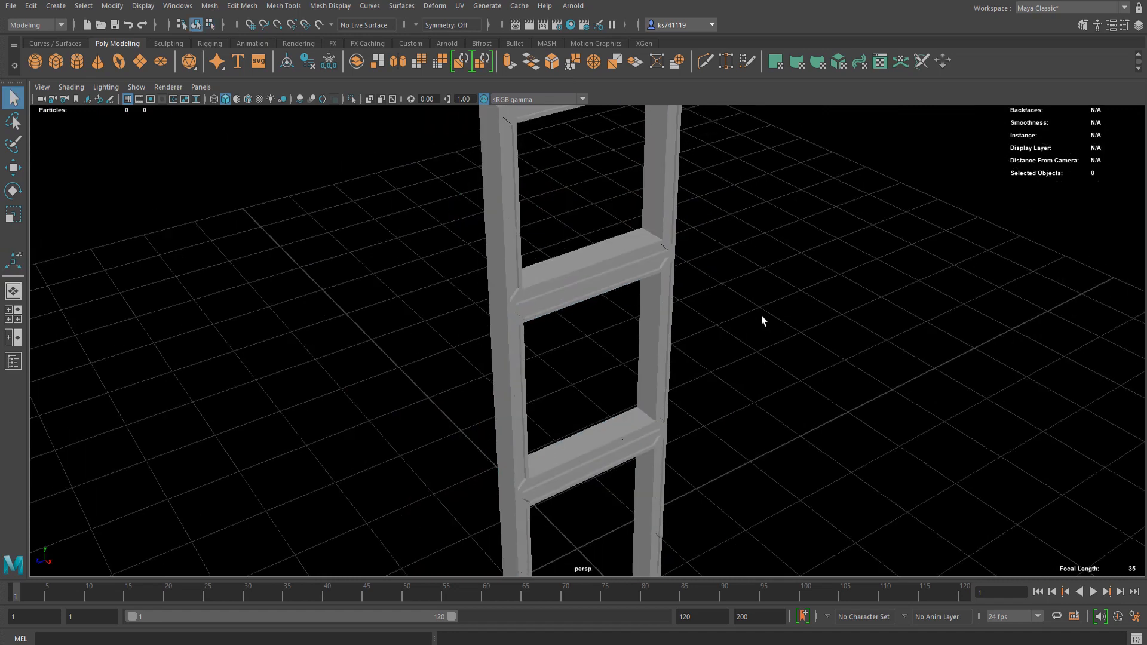
{"action": "left_click_drag", "start_coordinate": [759, 322], "coordinate": [665, 299], "text": "alt"}
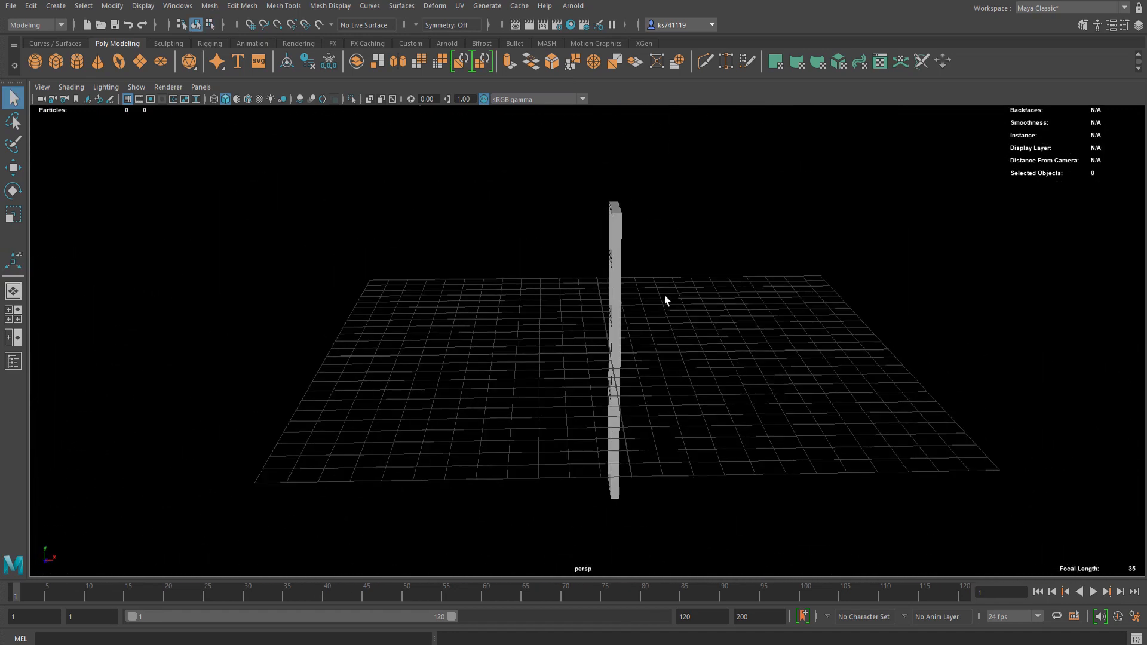
{"action": "scroll", "coordinate": [670, 293], "scroll_direction": "up", "scroll_amount": 3}
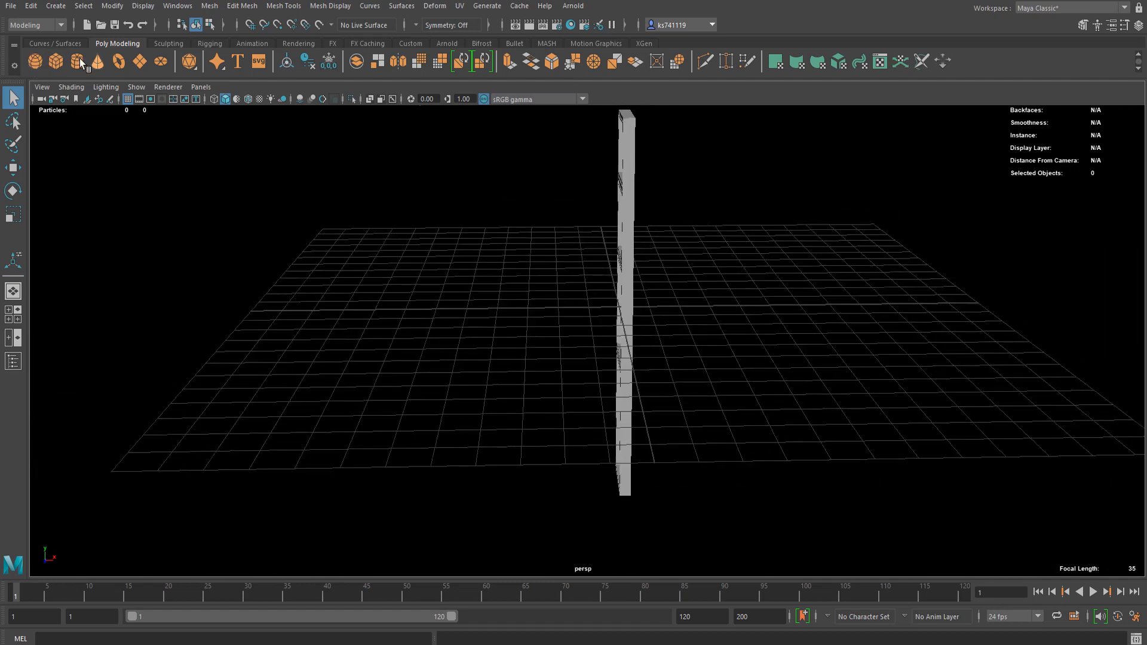
- Create a polygon cube and raise it to the top of the tall frame
{"action": "middle_click_drag", "start_coordinate": [411, 245], "coordinate": [418, 347], "text": "alt"}
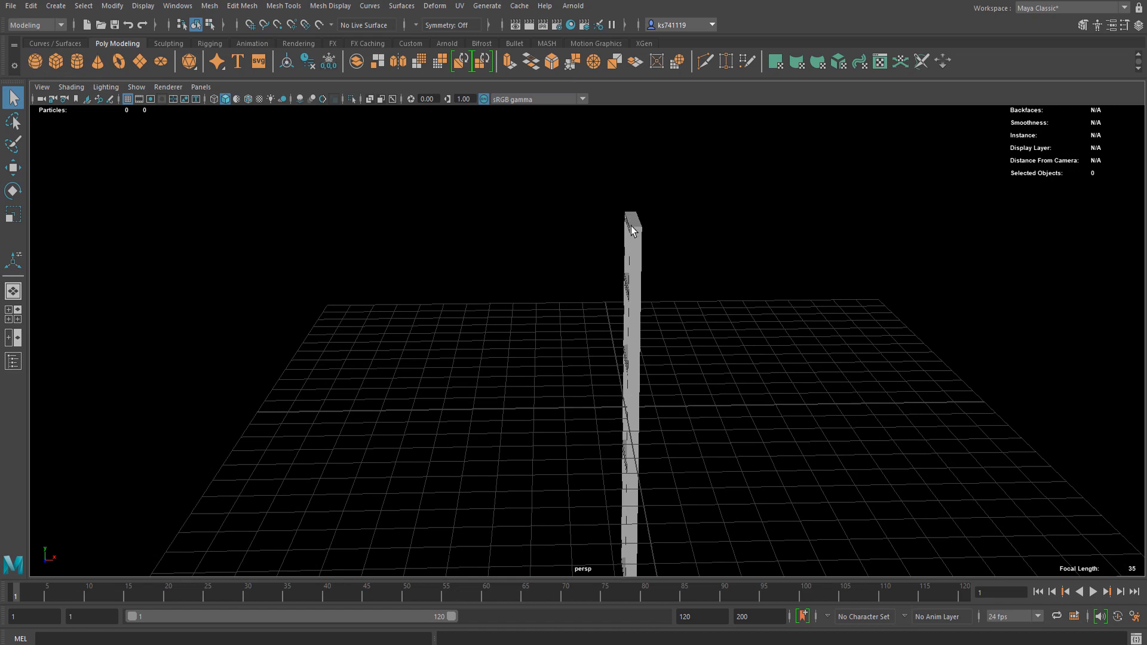
{"action": "left_click", "coordinate": [55, 63]}
{"action": "key", "text": "w"}
{"action": "left_click_drag", "start_coordinate": [648, 396], "coordinate": [658, 213]}
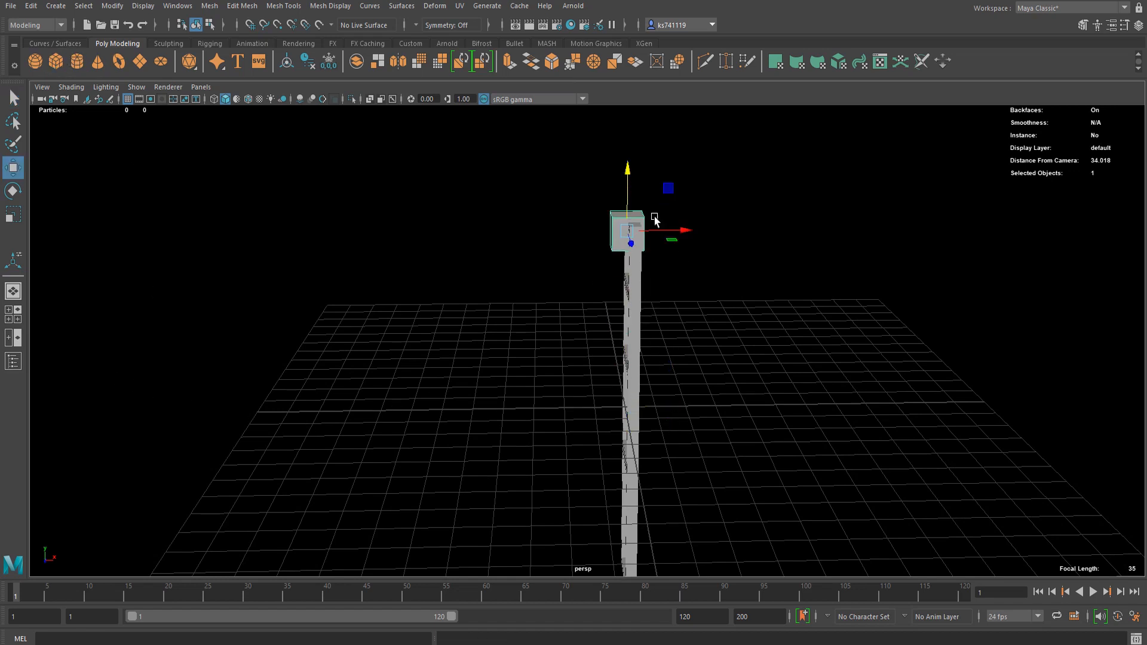
- Scale the cube down to a small block and place it beside the frame's upper corner
{"action": "middle_click_drag", "start_coordinate": [655, 218], "coordinate": [615, 314], "text": "alt"}
{"action": "scroll", "coordinate": [615, 314], "scroll_direction": "up", "scroll_amount": 6}
{"action": "left_click_drag", "start_coordinate": [615, 312], "coordinate": [654, 298], "text": "alt"}
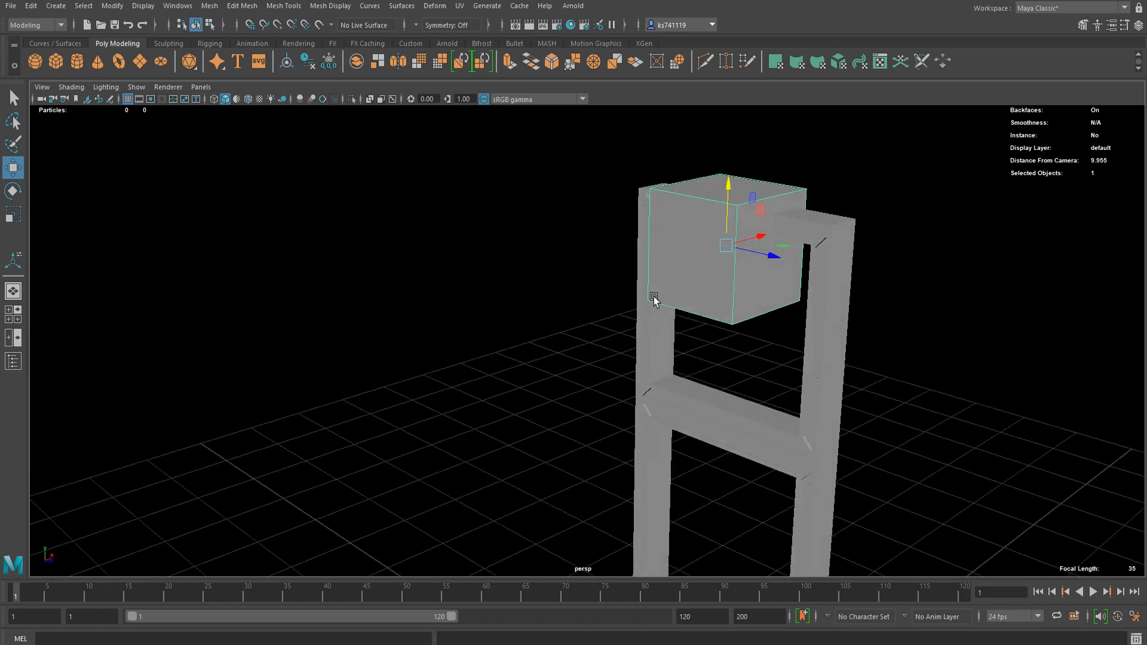
{"action": "left_click_drag", "start_coordinate": [770, 258], "coordinate": [713, 286]}
{"action": "key", "text": "r"}
{"action": "key", "text": "w"}
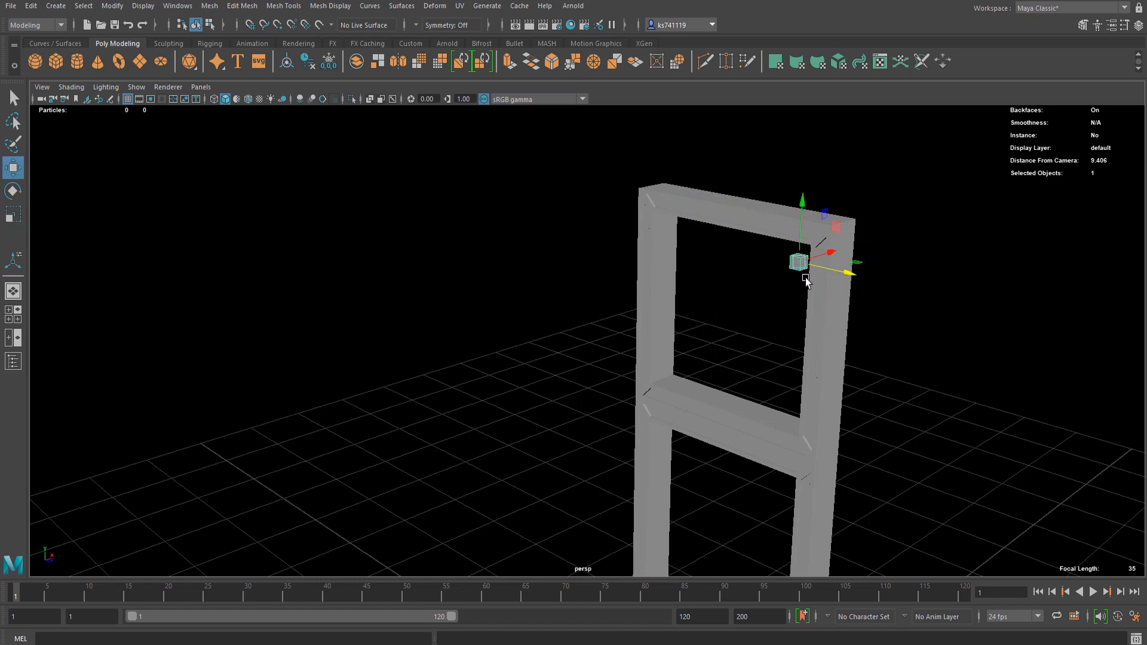
- Delete the small cube's face that points away from the frame
{"action": "scroll", "coordinate": [804, 281], "scroll_direction": "up", "scroll_amount": 5}
{"action": "middle_click_drag", "start_coordinate": [801, 289], "coordinate": [780, 277], "text": "alt"}
{"action": "right_click_drag", "start_coordinate": [780, 268], "coordinate": [779, 288]}
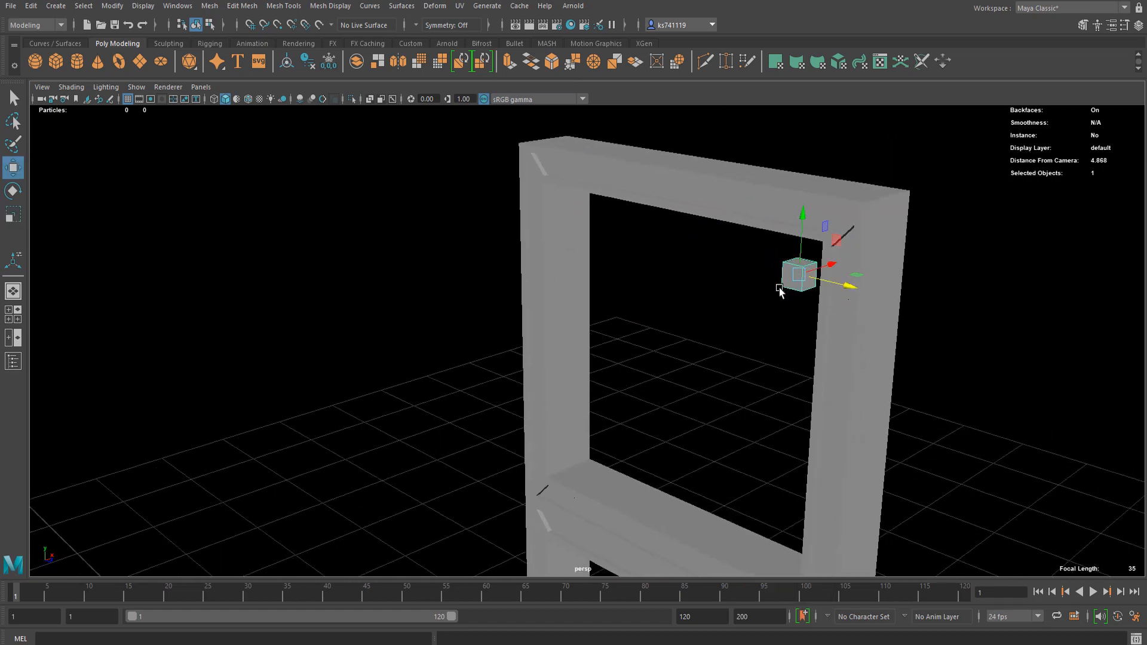
{"action": "left_click", "coordinate": [791, 279]}
{"action": "key", "text": "Delete"}
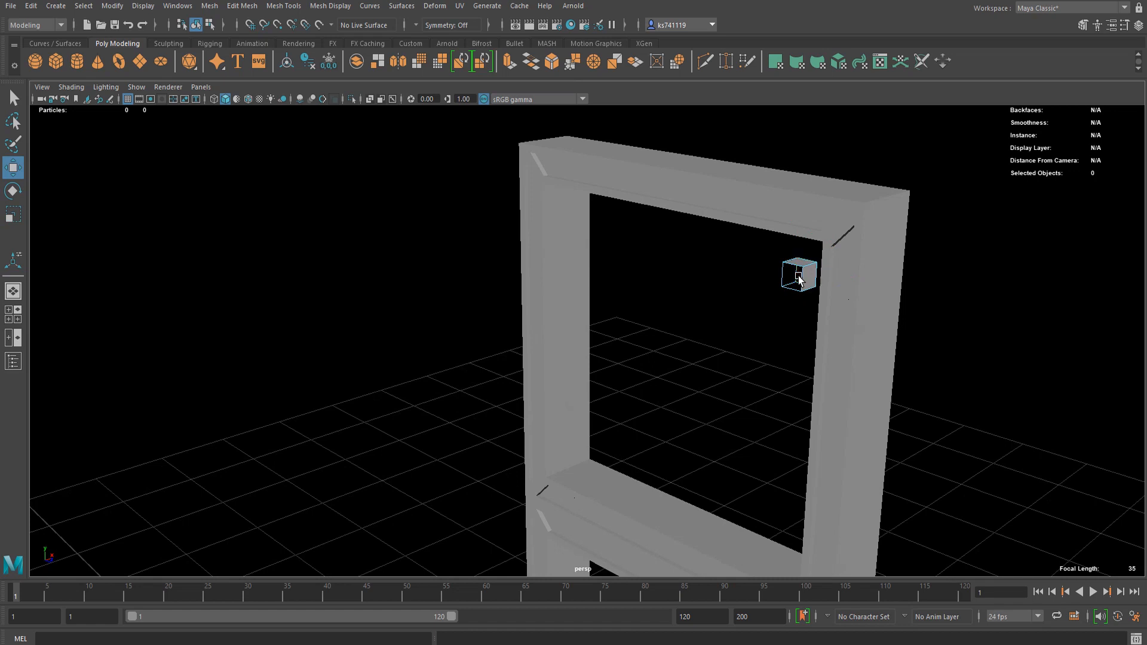
- Return the small cube to object mode and move it against the frame's upper corner
{"action": "scroll", "coordinate": [803, 279], "scroll_direction": "down", "scroll_amount": 4}
{"action": "scroll", "coordinate": [711, 355], "scroll_direction": "down", "scroll_amount": 2}
{"action": "right_click", "coordinate": [651, 282]}
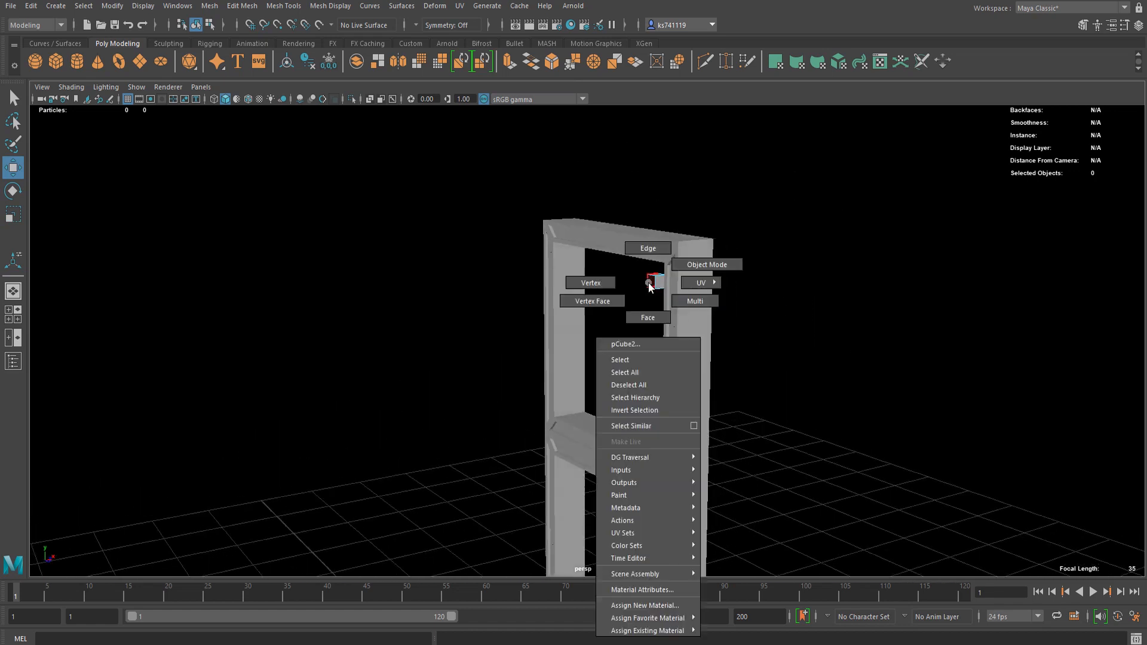
{"action": "right_click_drag", "start_coordinate": [649, 283], "coordinate": [682, 250]}
{"action": "left_click_drag", "start_coordinate": [690, 289], "coordinate": [645, 312]}
{"action": "scroll", "coordinate": [651, 305], "scroll_direction": "up", "scroll_amount": 6}
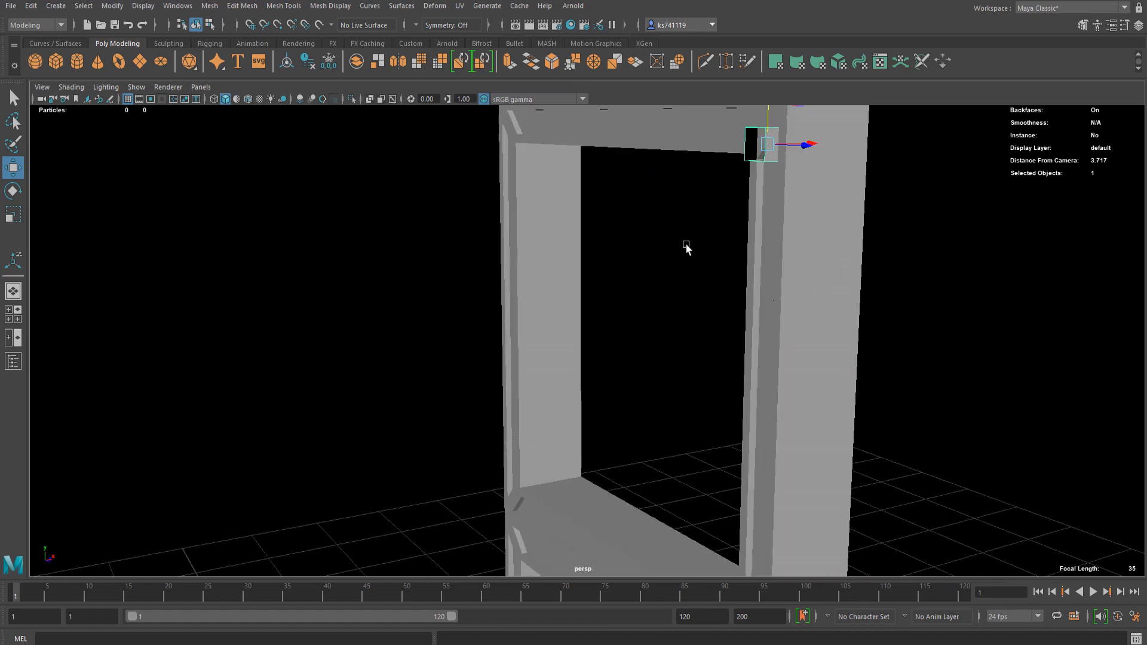
{"action": "left_click_drag", "start_coordinate": [686, 249], "coordinate": [751, 209], "text": "alt"}
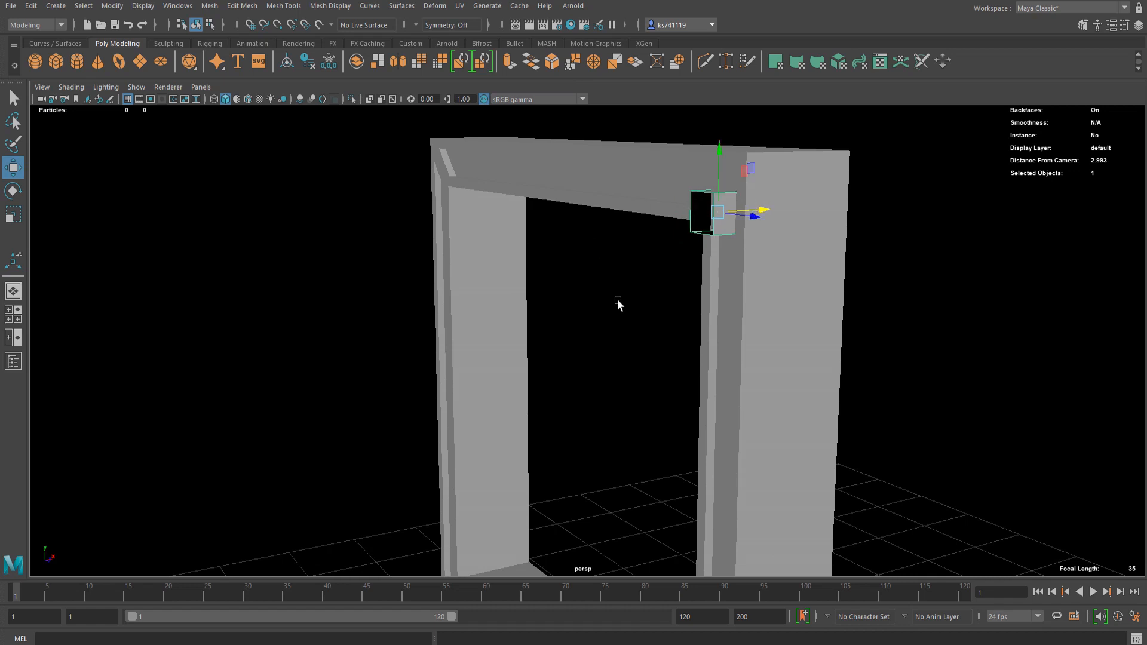
- Select the cube's open border edges and stretch them away from the frame in the front view to form a long downward-sloping bar
{"action": "right_click_drag", "start_coordinate": [627, 305], "coordinate": [623, 267]}
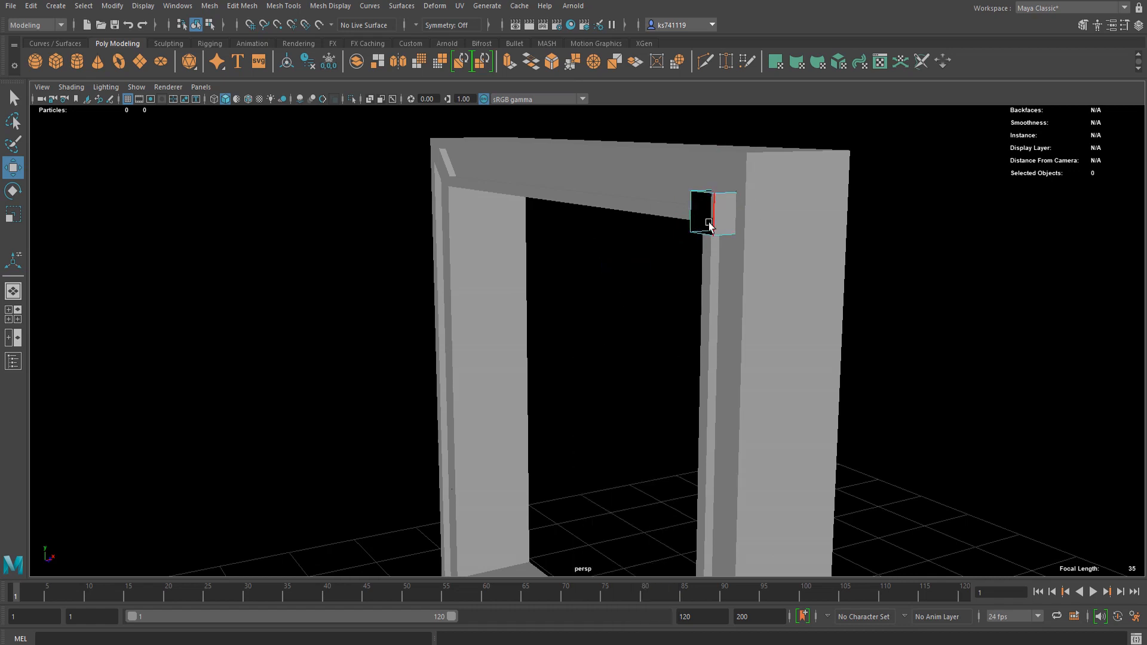
{"action": "left_click", "coordinate": [713, 218]}
{"action": "scroll", "coordinate": [716, 205], "scroll_direction": "down", "scroll_amount": 10}
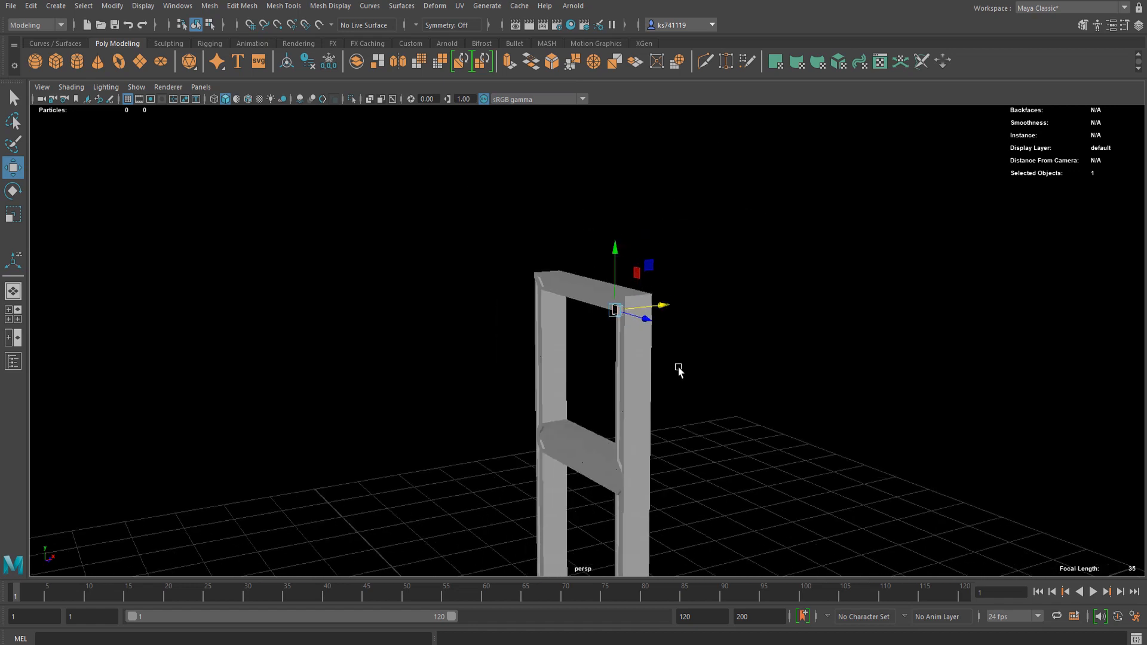
{"action": "middle_click_drag", "start_coordinate": [610, 349], "coordinate": [688, 272], "text": "alt"}
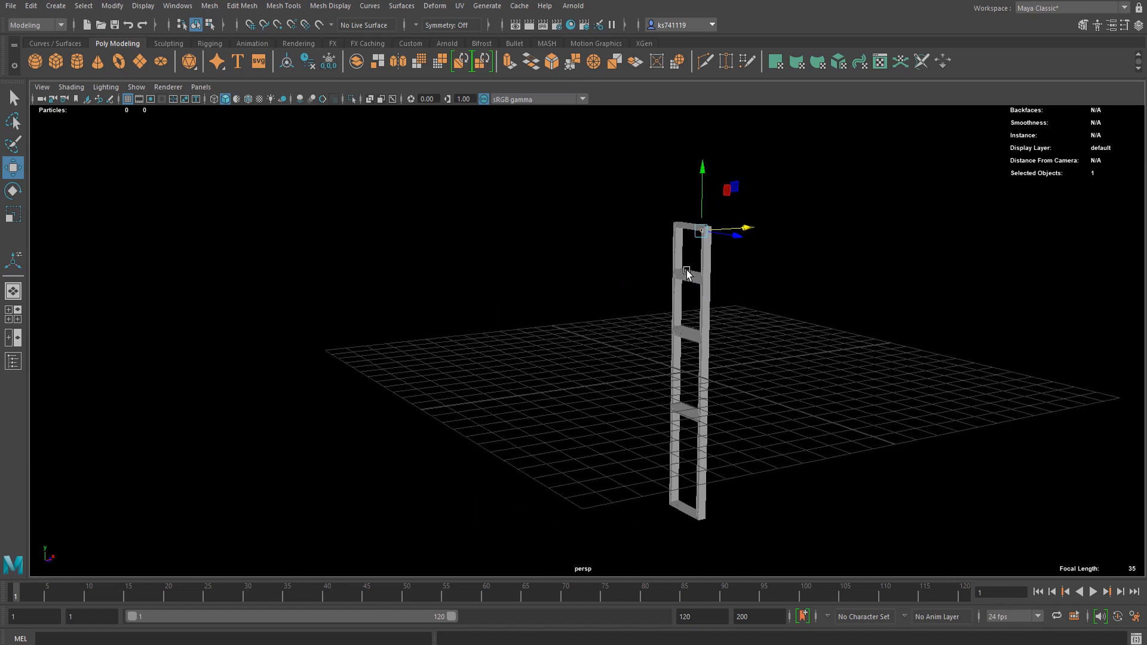
{"action": "key", "text": "space"}
{"action": "key", "text": "space"}
{"action": "scroll", "coordinate": [427, 309], "scroll_direction": "down", "scroll_amount": 3}
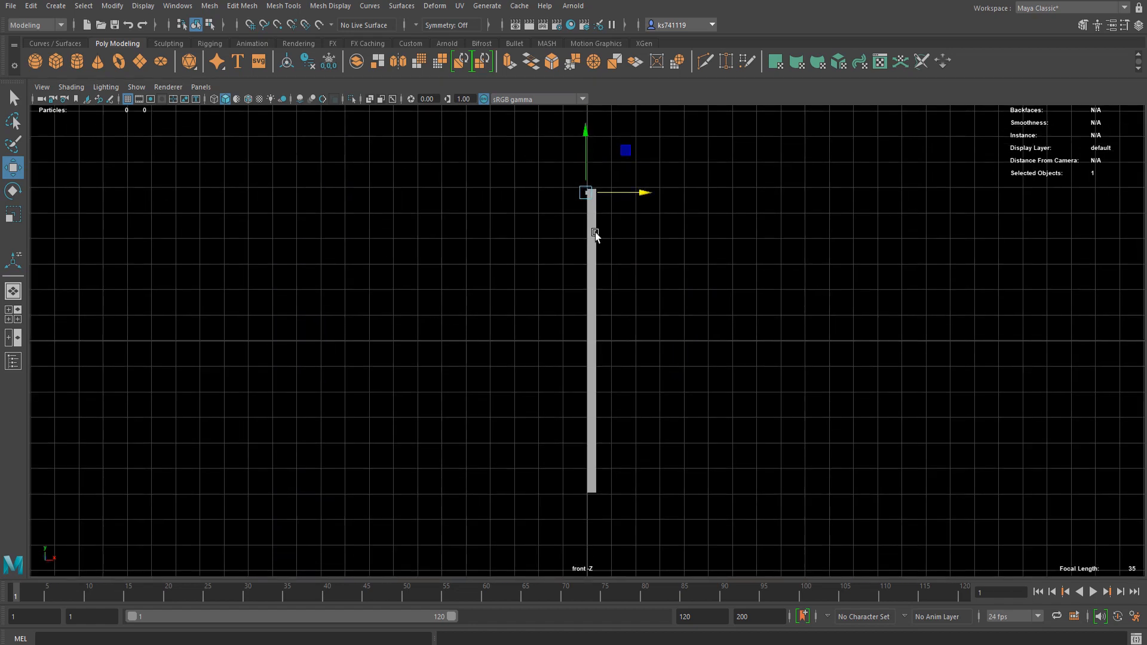
{"action": "middle_click_drag", "start_coordinate": [667, 173], "coordinate": [713, 258], "text": "alt"}
{"action": "scroll", "coordinate": [711, 257], "scroll_direction": "up", "scroll_amount": 6}
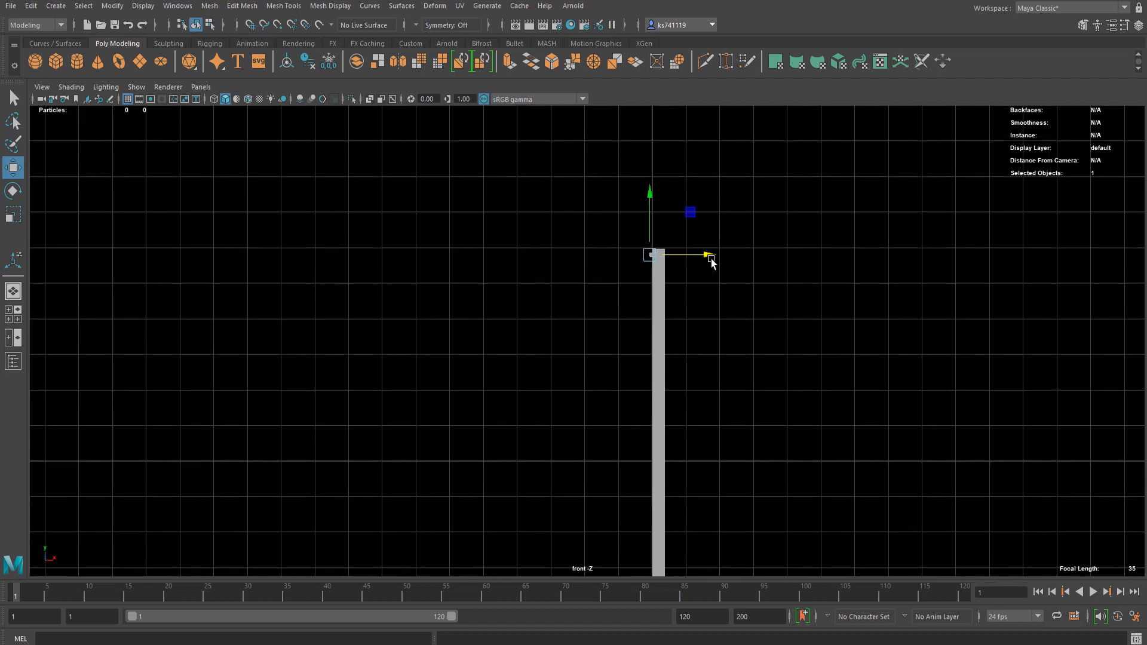
{"action": "left_click_drag", "start_coordinate": [694, 207], "coordinate": [100, 418]}
- Lower the sloping bar's free end to the horizontal axis line and adjust its distance from the frame
{"action": "middle_click_drag", "start_coordinate": [114, 425], "coordinate": [548, 333], "text": "alt"}
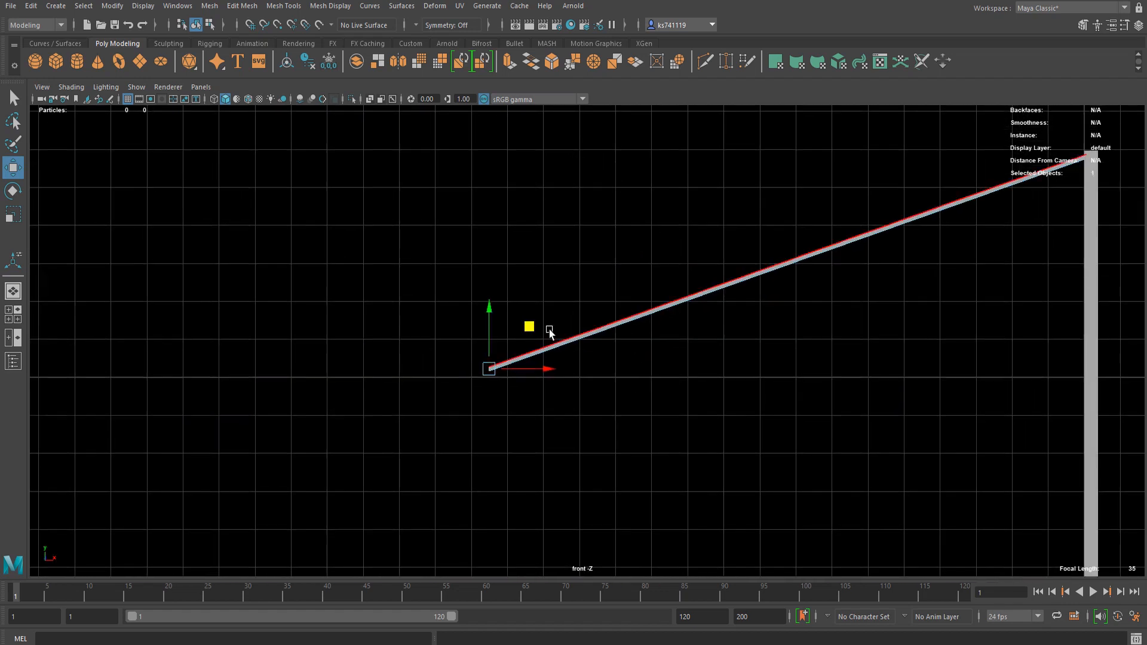
{"action": "left_click_drag", "start_coordinate": [530, 326], "coordinate": [293, 339]}
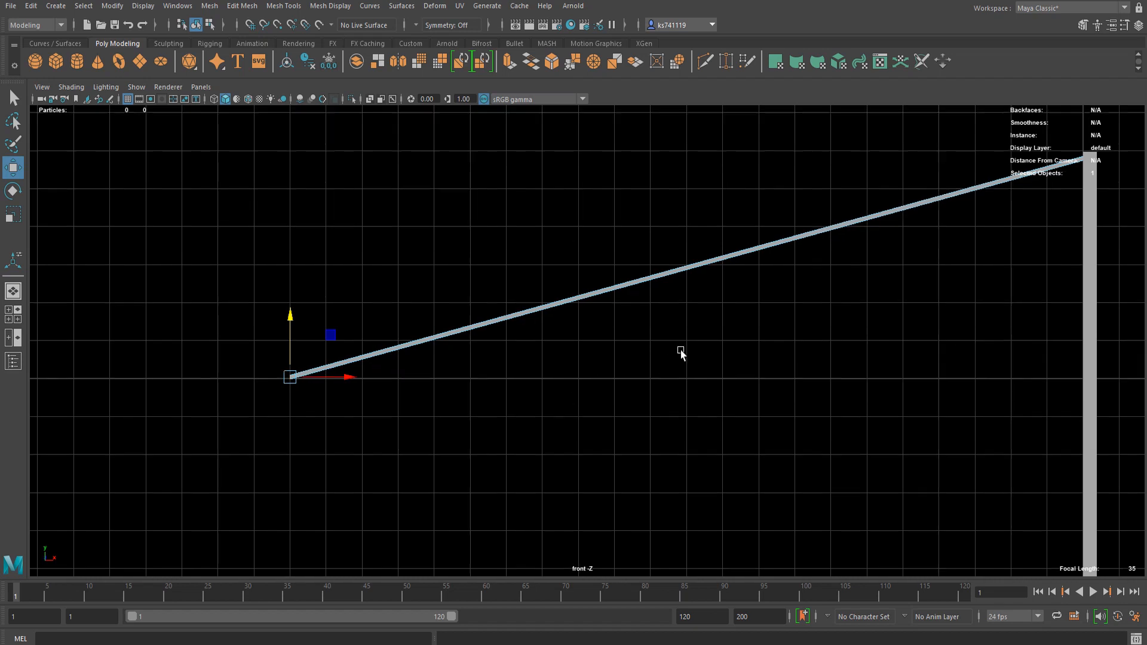
{"action": "scroll", "coordinate": [681, 351], "scroll_direction": "down", "scroll_amount": 2}
{"action": "middle_click_drag", "start_coordinate": [905, 281], "coordinate": [657, 404], "text": "alt"}
{"action": "scroll", "coordinate": [720, 359], "scroll_direction": "up", "scroll_amount": 1}
{"action": "scroll", "coordinate": [720, 361], "scroll_direction": "down", "scroll_amount": 2}
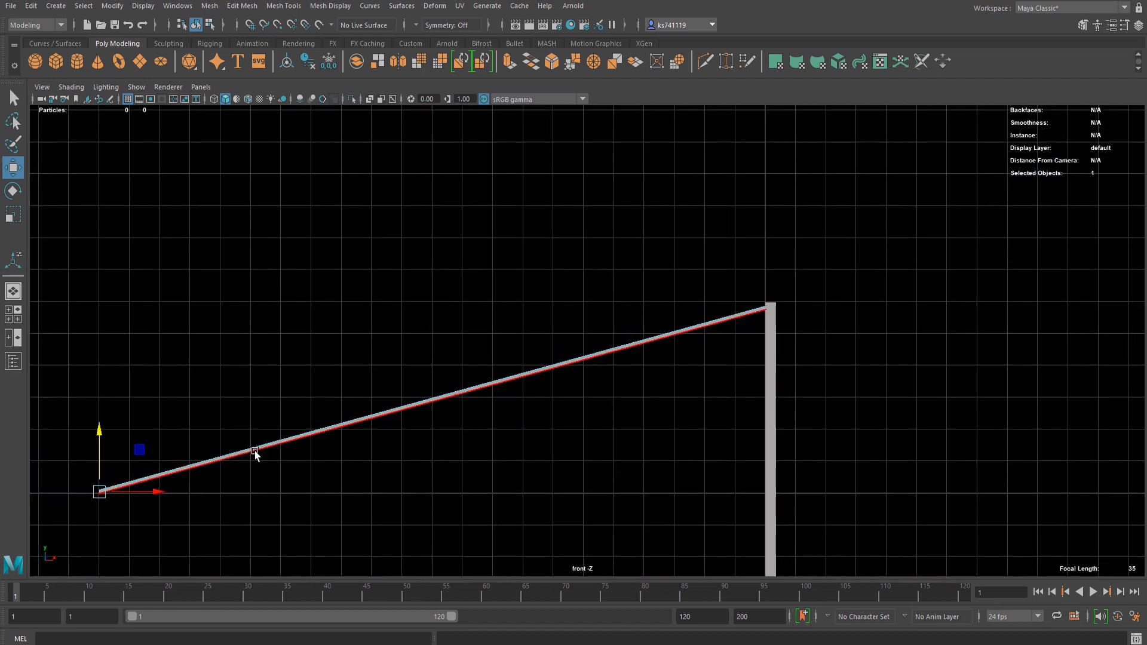
{"action": "left_click_drag", "start_coordinate": [148, 494], "coordinate": [243, 495]}
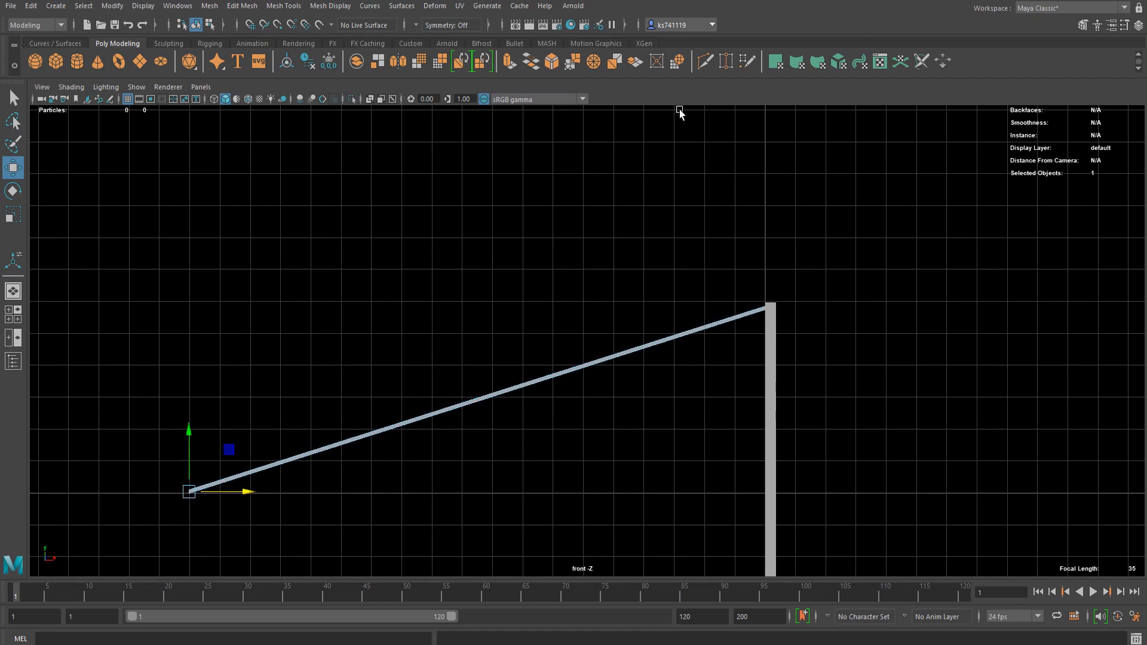
- Cut two edge loops across the bar with Multi-Cut and lower the vertices of the loop farther from the frame
{"action": "left_click", "coordinate": [705, 60]}
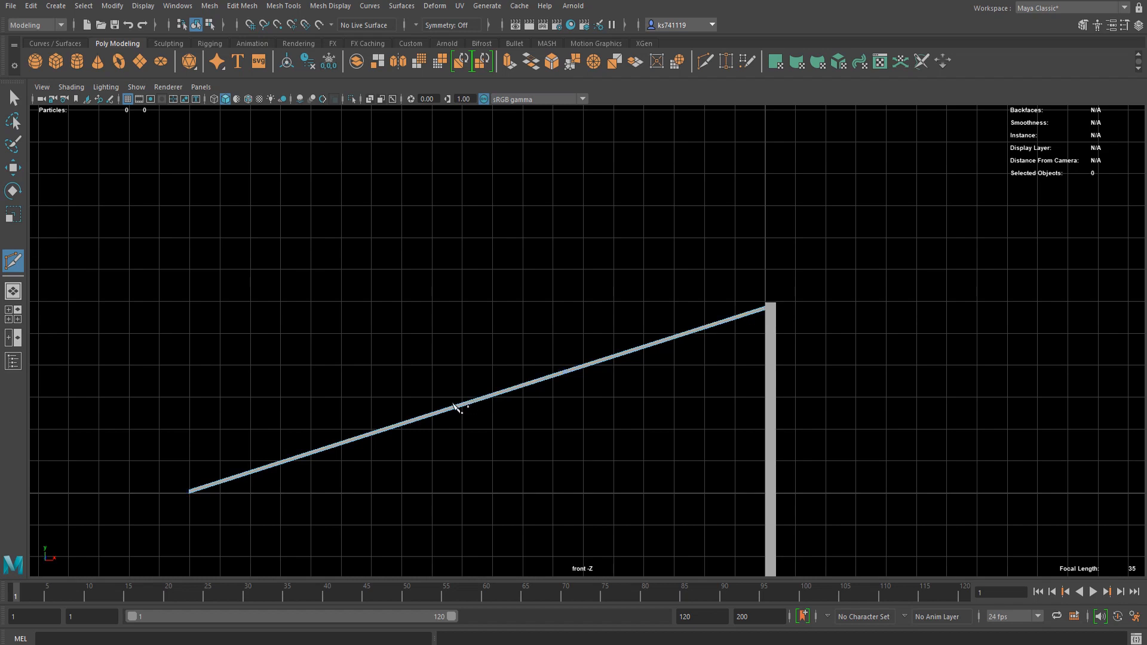
{"action": "key", "text": "q"}
{"action": "key", "text": "w"}
{"action": "right_click_drag", "start_coordinate": [446, 305], "coordinate": [371, 289]}
{"action": "left_click_drag", "start_coordinate": [430, 351], "coordinate": [407, 445]}
{"action": "left_click_drag", "start_coordinate": [415, 370], "coordinate": [417, 389]}
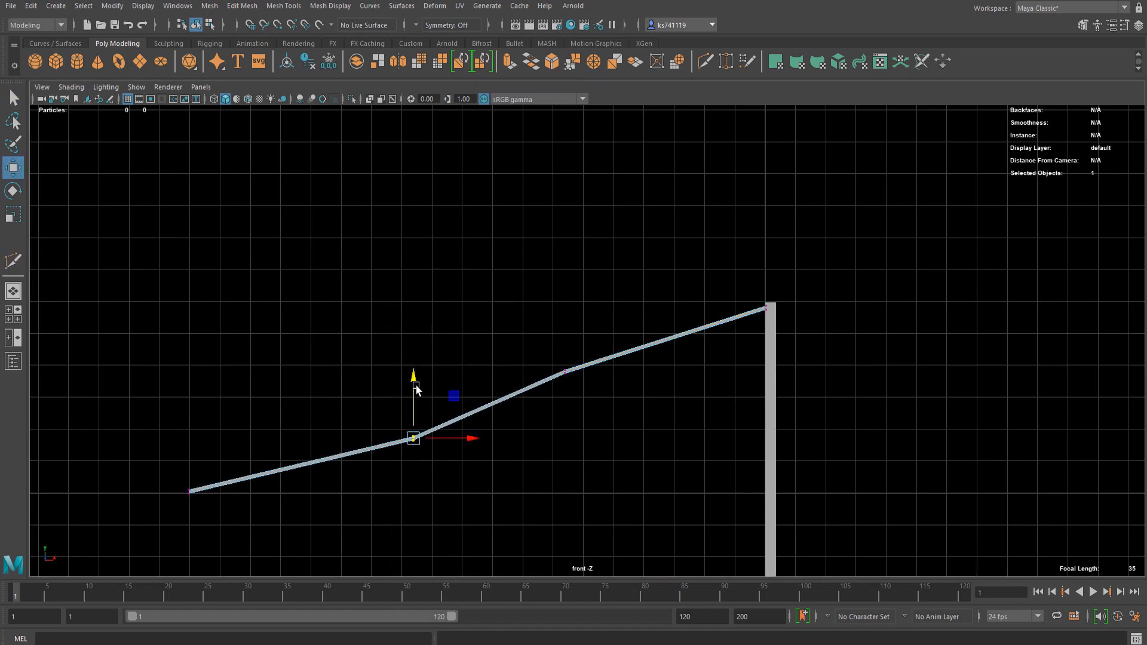
- Lower the vertices of the loop nearer the frame and readjust the farther loop so the bar sags in a curve
{"action": "left_click_drag", "start_coordinate": [543, 393], "coordinate": [576, 358]}
{"action": "left_click_drag", "start_coordinate": [565, 339], "coordinate": [568, 374]}
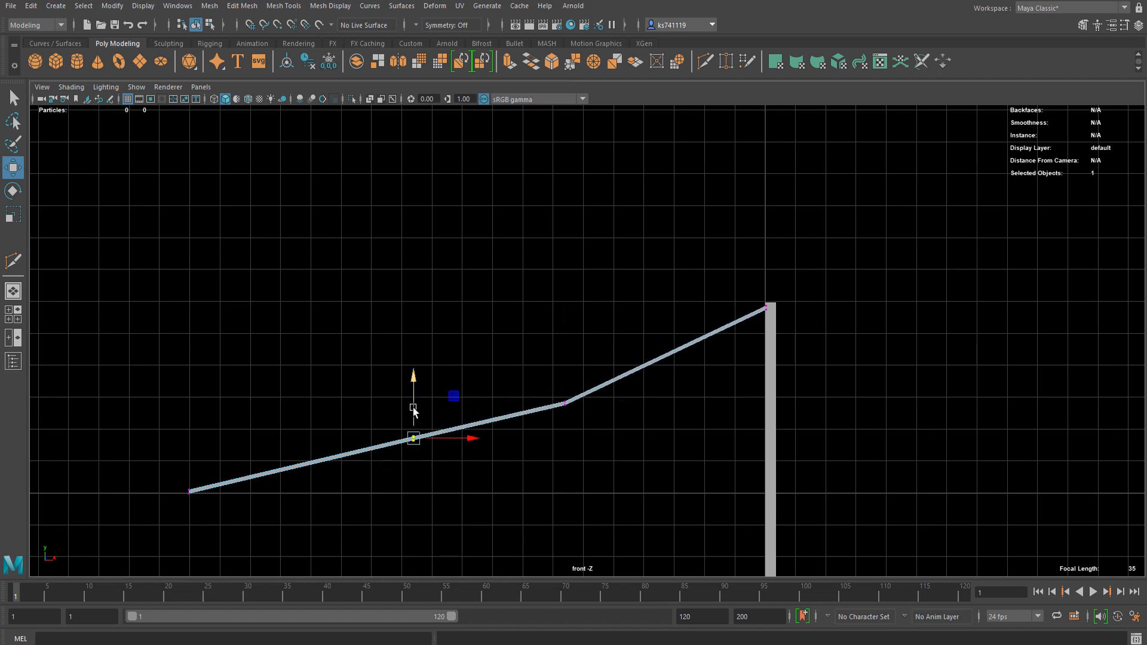
{"action": "left_click_drag", "start_coordinate": [413, 411], "coordinate": [416, 423]}
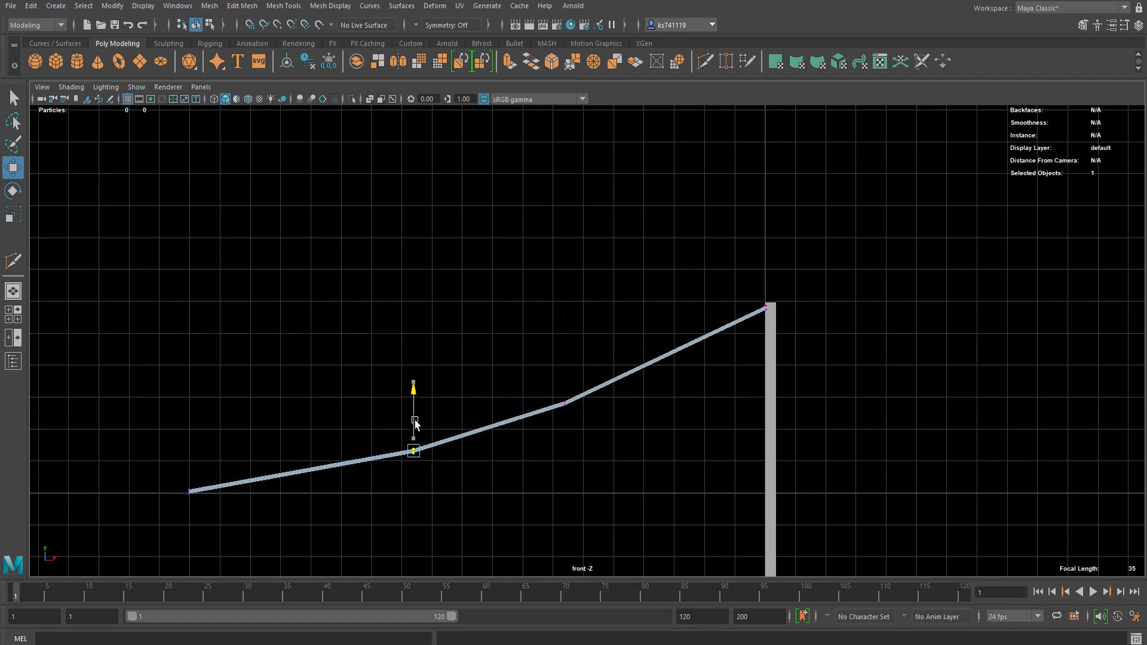
{"action": "key", "text": "q"}
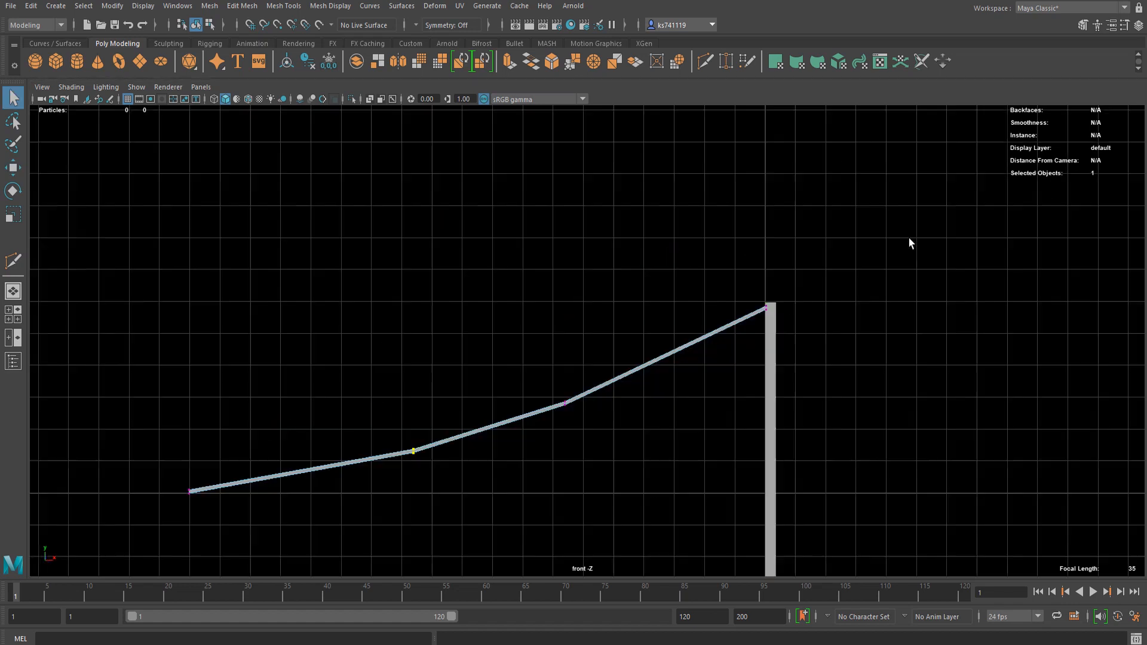
- Switch back to the perspective view and put the sagging bar in object mode
{"action": "key", "text": "space"}
{"action": "key", "text": "space"}
{"action": "right_click_drag", "start_coordinate": [578, 325], "coordinate": [662, 232]}
{"action": "scroll", "coordinate": [486, 366], "scroll_direction": "up", "scroll_amount": 5}
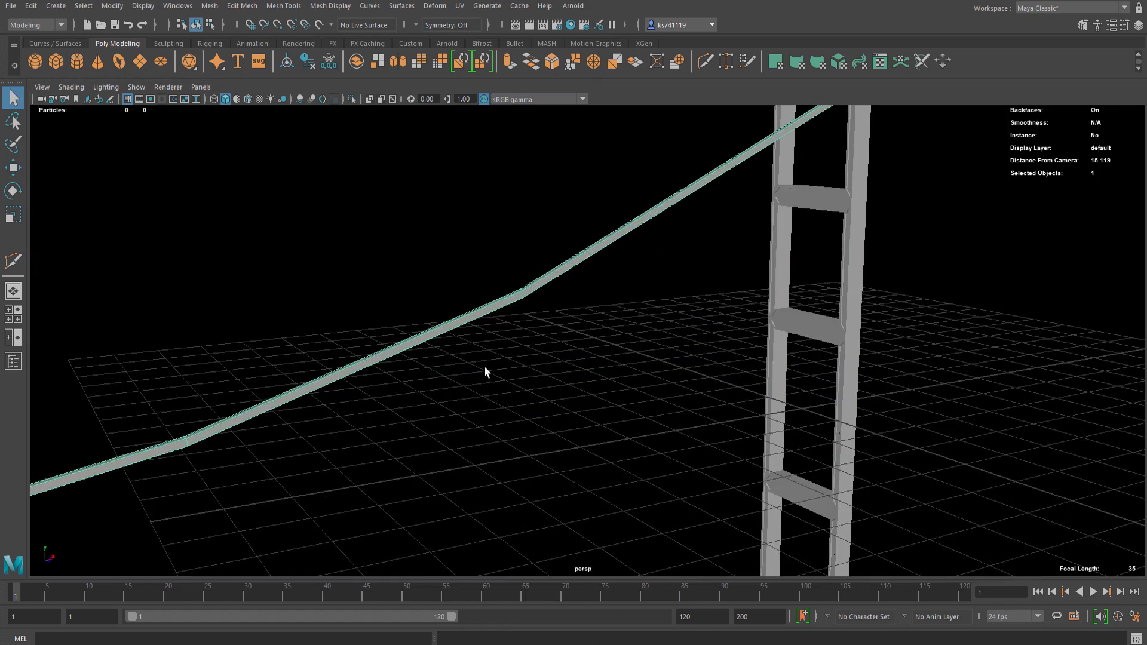
- Smooth the sagging bar with 4 divisions to turn it into a curved round cable
{"action": "left_click_drag", "start_coordinate": [486, 367], "coordinate": [556, 308], "text": "alt"}
{"action": "scroll", "coordinate": [547, 310], "scroll_direction": "down", "scroll_amount": 5}
{"action": "middle_click_drag", "start_coordinate": [556, 307], "coordinate": [623, 293], "text": "alt"}
{"action": "scroll", "coordinate": [622, 292], "scroll_direction": "up", "scroll_amount": 5}
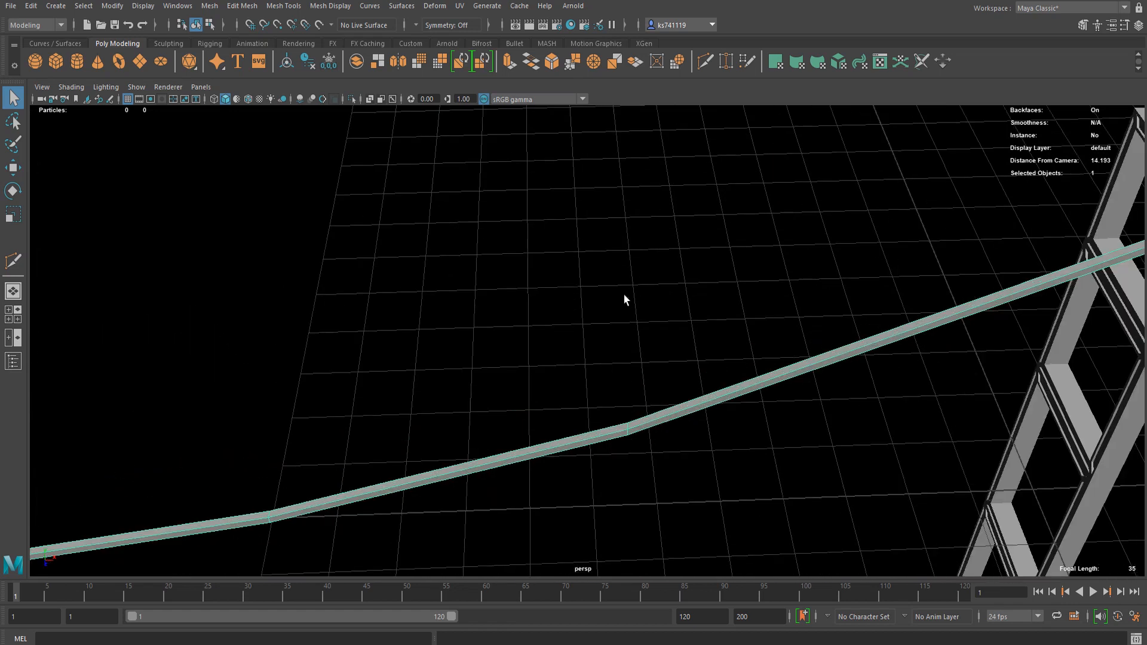
{"action": "left_click_drag", "start_coordinate": [624, 295], "coordinate": [648, 268], "text": "alt"}
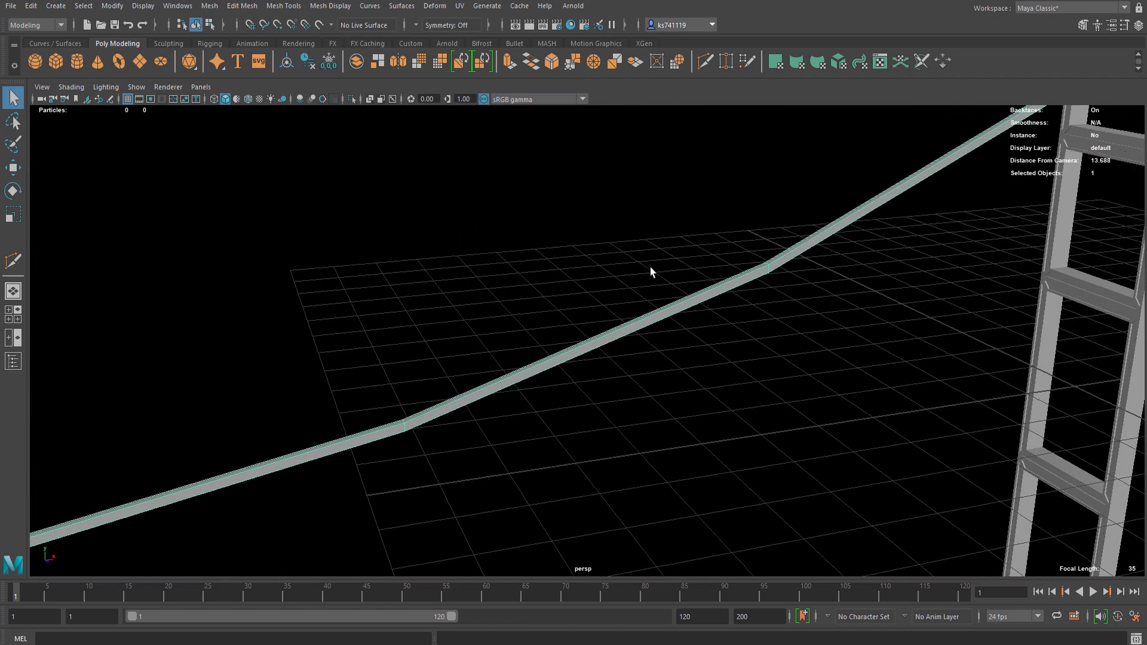
{"action": "left_click", "coordinate": [210, 8]}
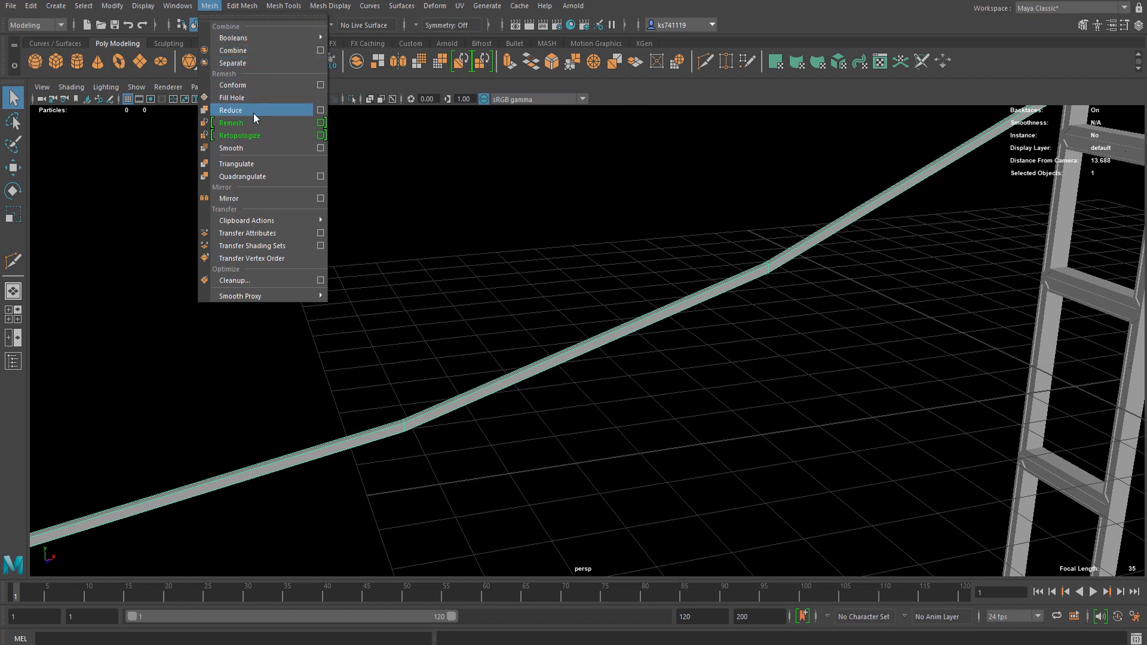
{"action": "left_click", "coordinate": [246, 147]}
{"action": "left_click_drag", "start_coordinate": [246, 144], "coordinate": [637, 272], "text": "alt"}
{"action": "left_click_drag", "start_coordinate": [730, 245], "coordinate": [886, 122]}
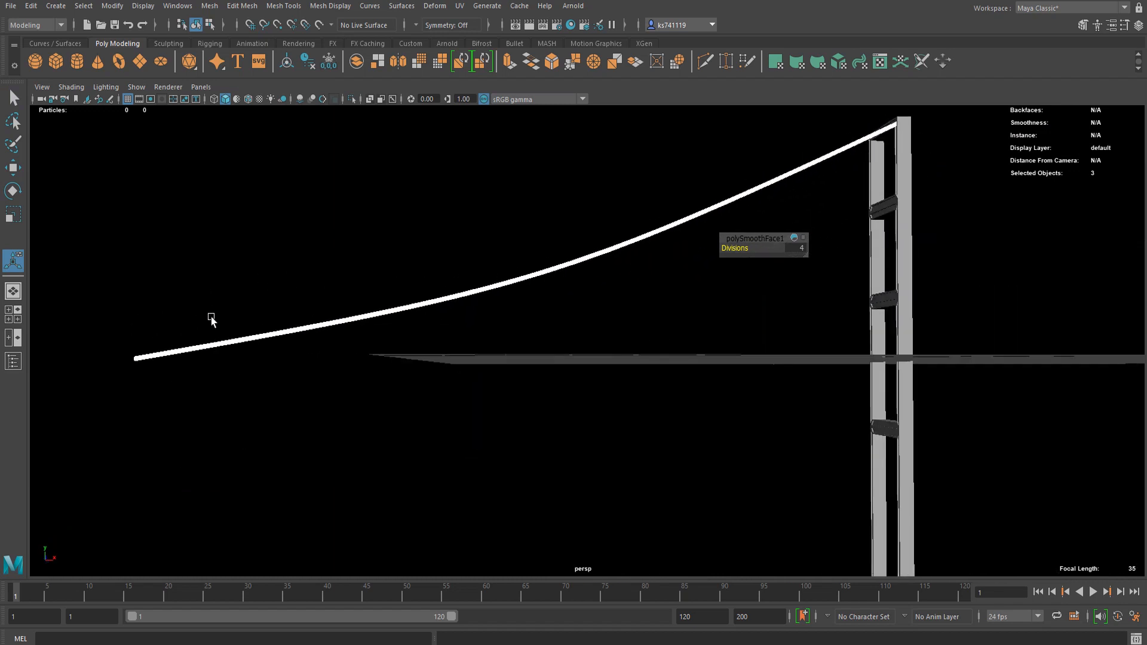
- Examine the smoothed cable's curvature and mesh density up close and from several angles
{"action": "left_click_drag", "start_coordinate": [212, 320], "coordinate": [174, 416], "text": "alt"}
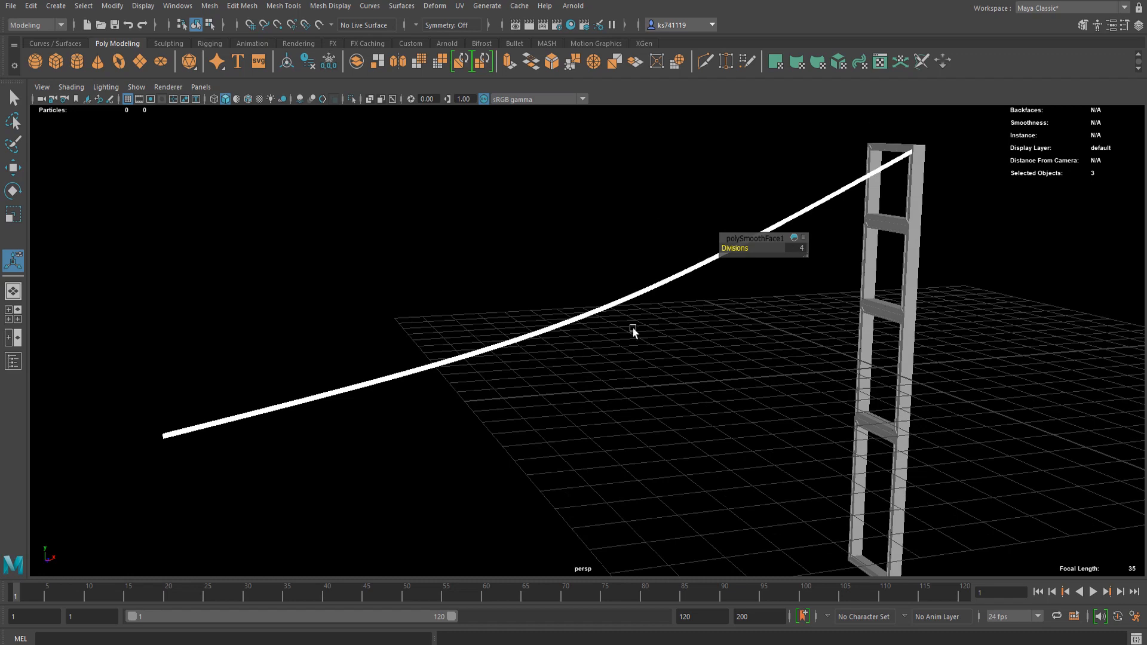
{"action": "left_click_drag", "start_coordinate": [634, 331], "coordinate": [589, 347], "text": "alt"}
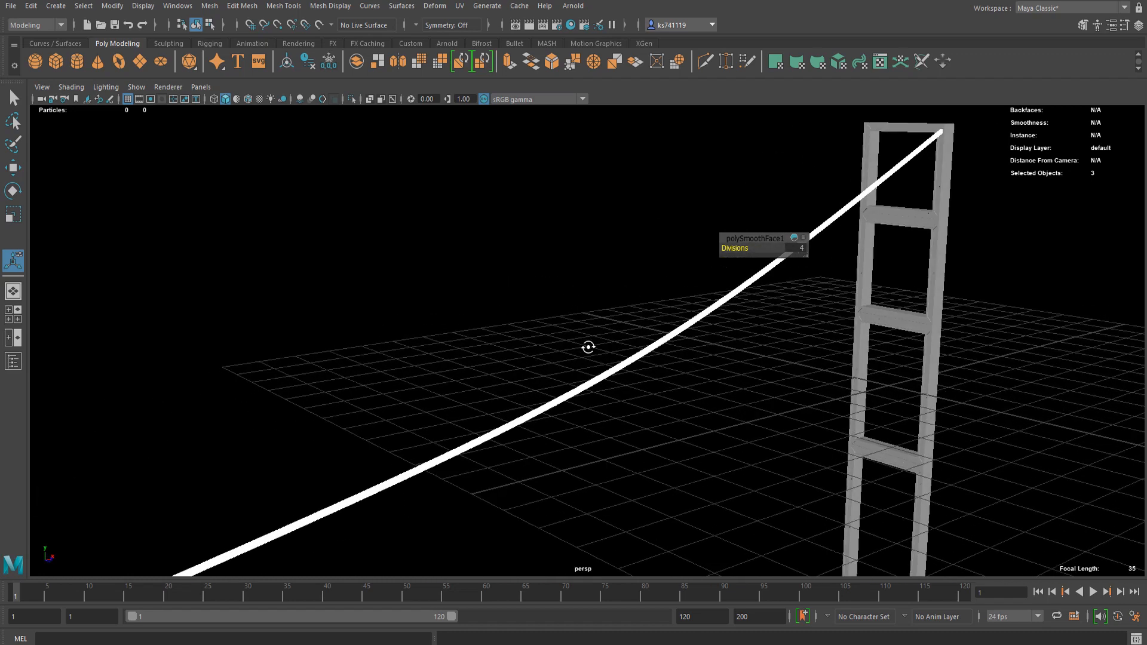
{"action": "key", "text": "q"}
{"action": "scroll", "coordinate": [636, 366], "scroll_direction": "up", "scroll_amount": 10}
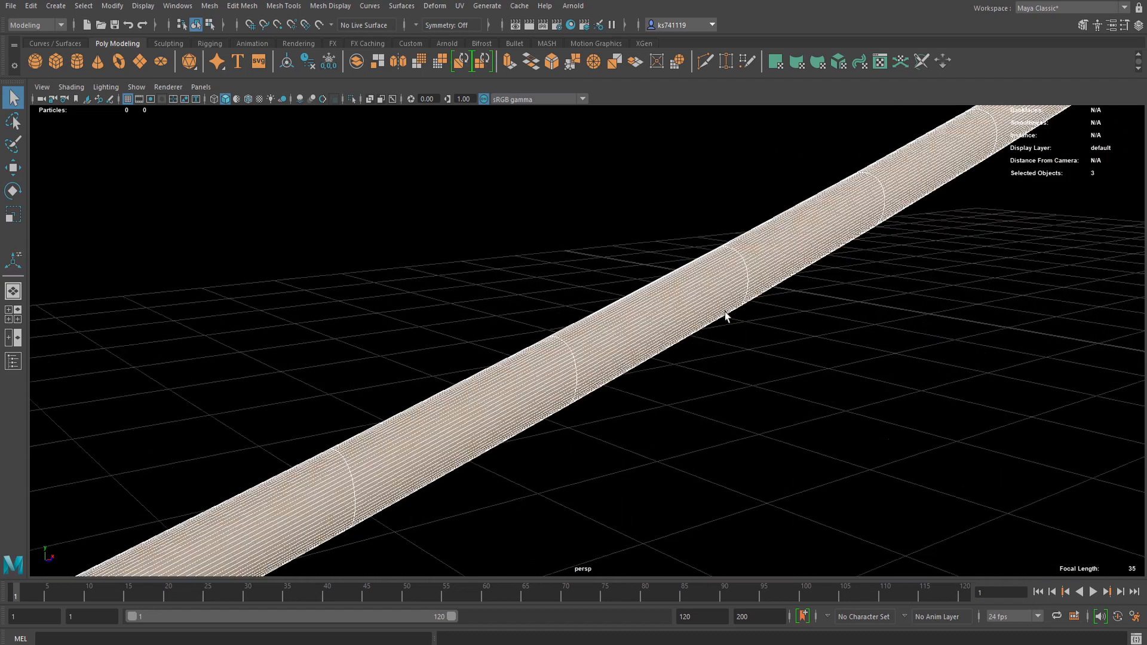
{"action": "scroll", "coordinate": [621, 335], "scroll_direction": "up", "scroll_amount": 3}
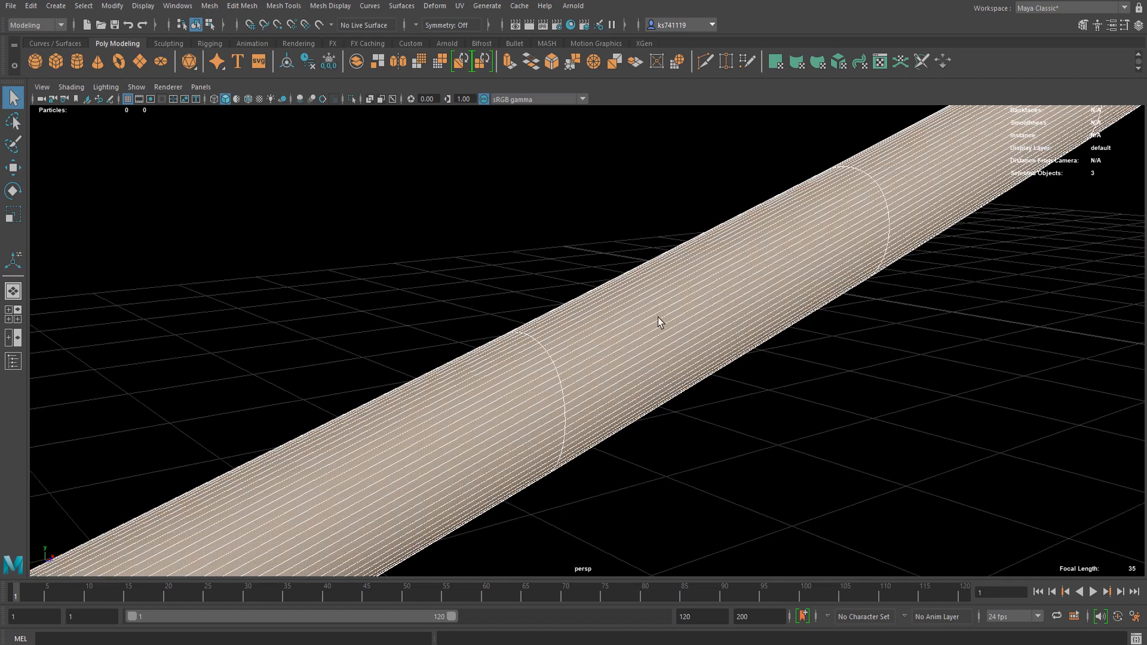
{"action": "scroll", "coordinate": [661, 294], "scroll_direction": "down", "scroll_amount": 10}
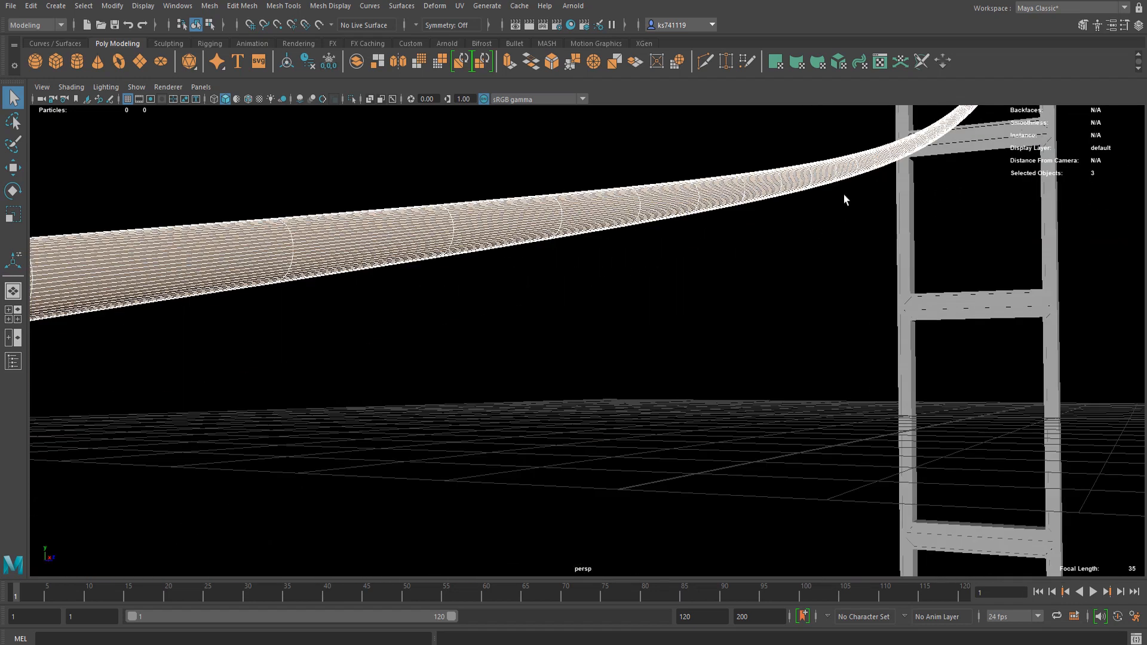
{"action": "left_click_drag", "start_coordinate": [460, 234], "coordinate": [577, 275], "text": "alt"}
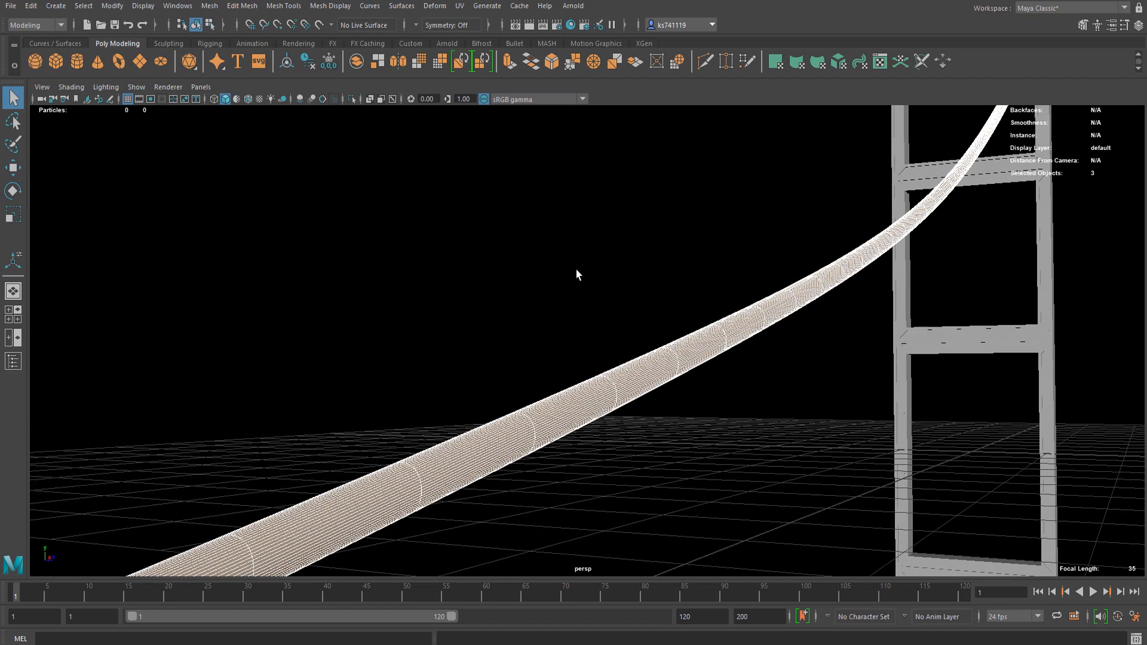
- Reduce the smoothed cable's mesh with the percentage set to 90
{"action": "left_click", "coordinate": [207, 8]}
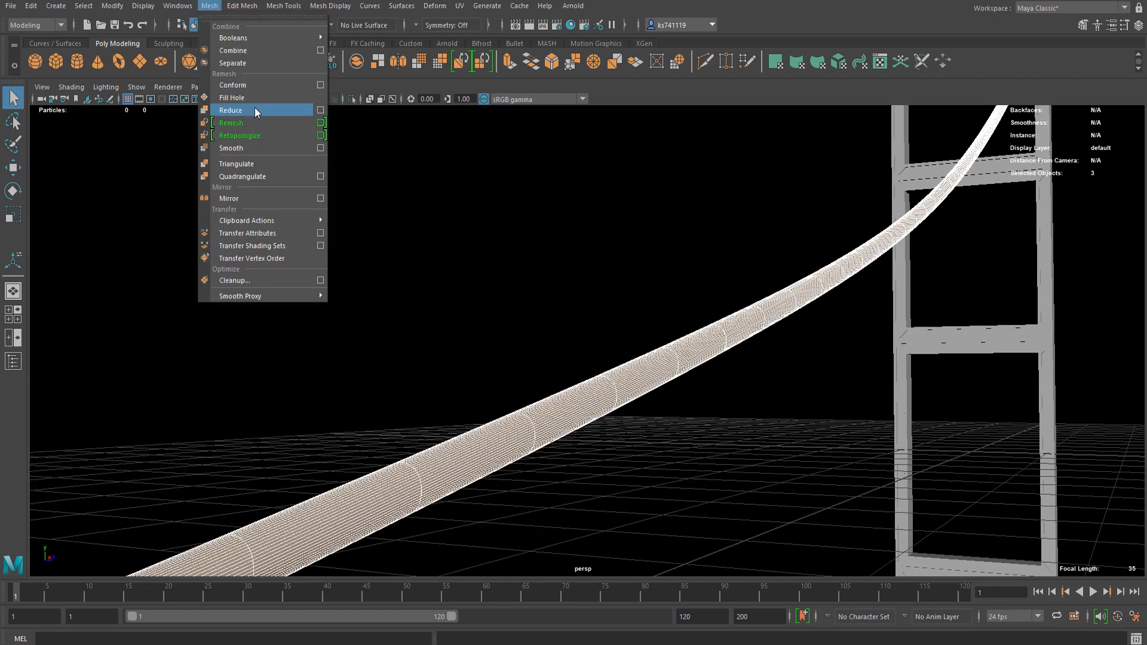
{"action": "left_click", "coordinate": [231, 111]}
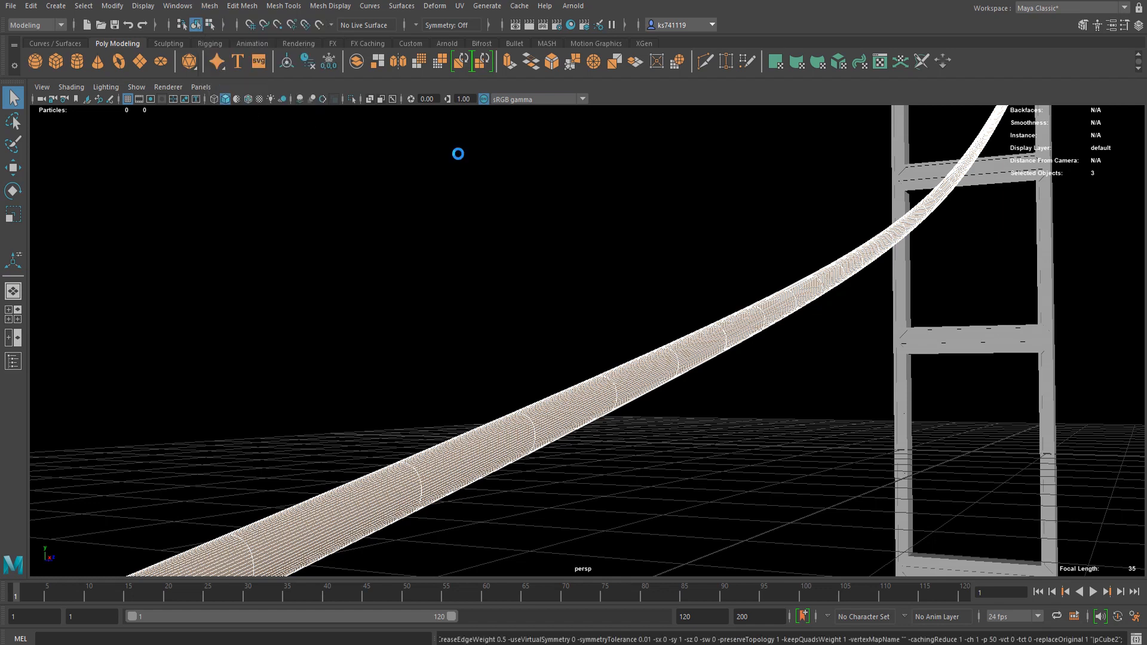
{"action": "left_click", "coordinate": [818, 258]}
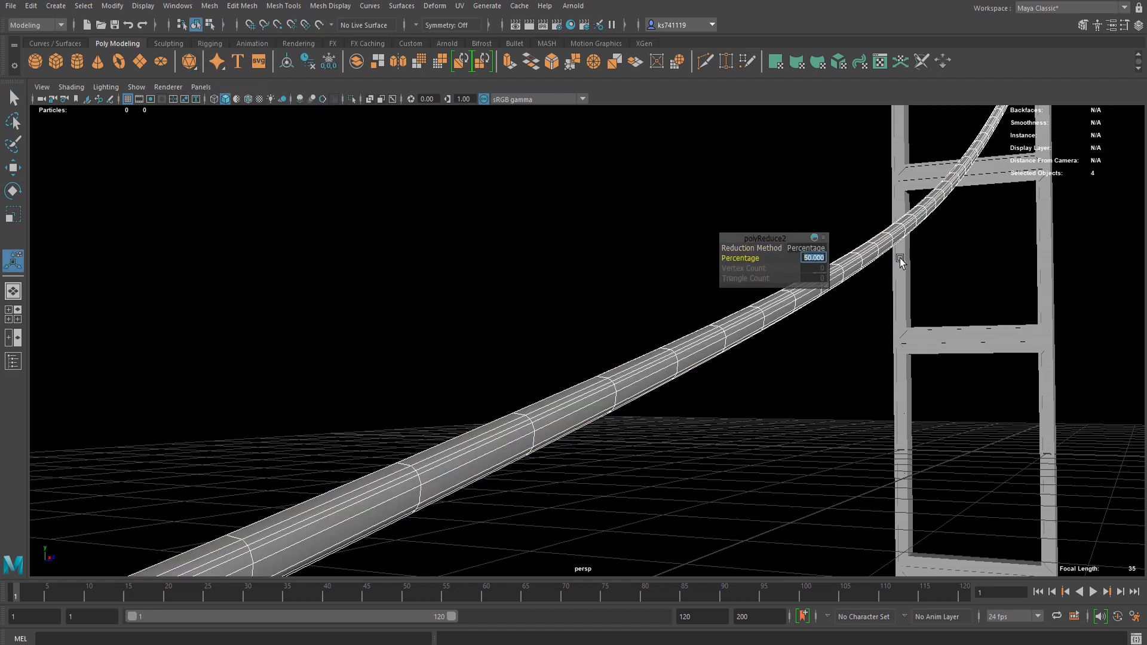
{"action": "key", "text": "BackSpace"}
{"action": "type", "text": "90"}
{"action": "key", "text": "Return"}
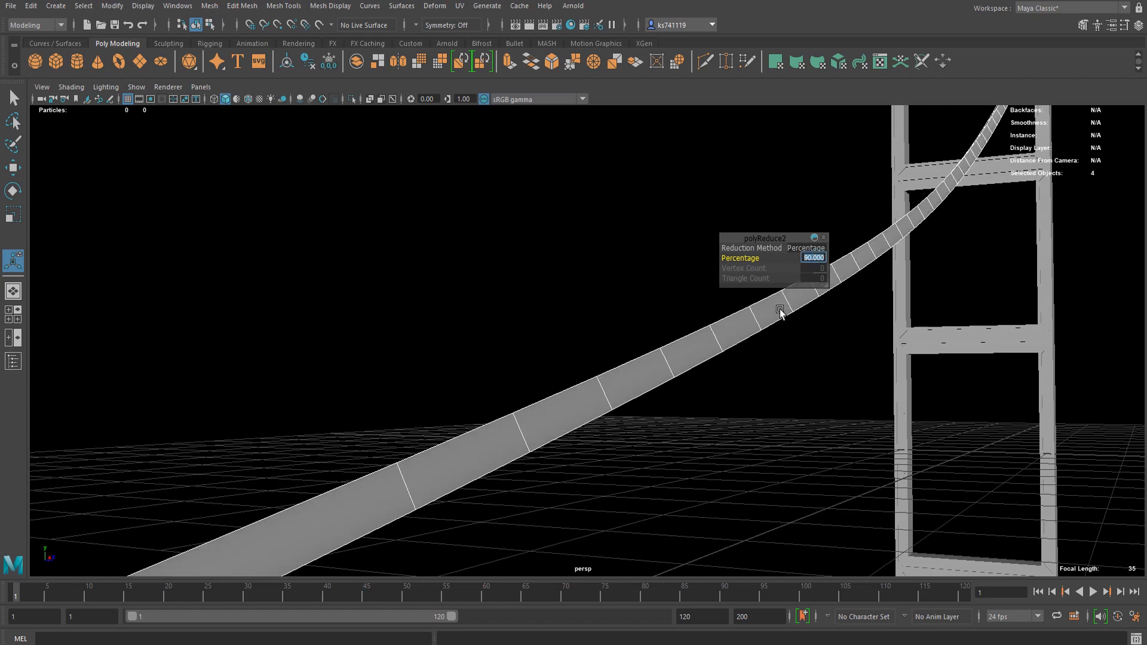
- Put the reduced cable back in object mode, deselect it and examine its simplified shape from several angles
{"action": "right_click_drag", "start_coordinate": [726, 335], "coordinate": [658, 331], "text": "alt"}
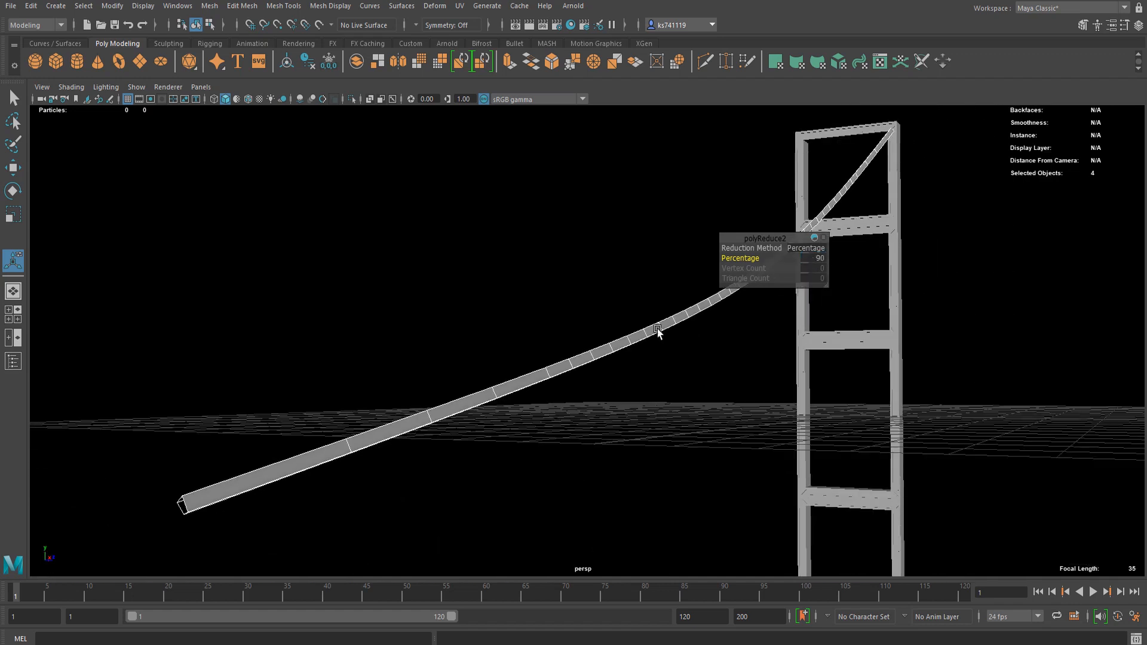
{"action": "left_click_drag", "start_coordinate": [658, 330], "coordinate": [746, 349], "text": "alt"}
{"action": "key", "text": "q"}
{"action": "right_click_drag", "start_coordinate": [782, 305], "coordinate": [839, 289]}
{"action": "left_click", "coordinate": [850, 354]}
{"action": "left_click_drag", "start_coordinate": [850, 354], "coordinate": [738, 362], "text": "alt"}
{"action": "right_click_drag", "start_coordinate": [739, 362], "coordinate": [771, 383], "text": "alt"}
{"action": "middle_click_drag", "start_coordinate": [771, 382], "coordinate": [684, 261], "text": "alt"}
{"action": "right_click_drag", "start_coordinate": [684, 260], "coordinate": [569, 332], "text": "alt"}
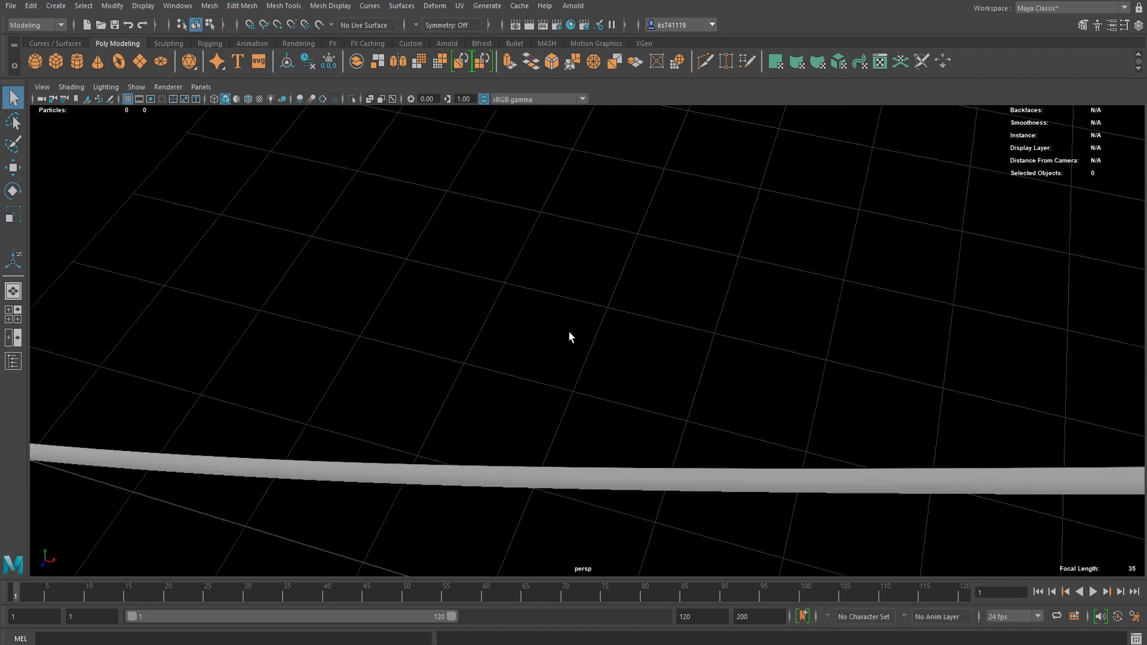
{"action": "left_click_drag", "start_coordinate": [569, 333], "coordinate": [713, 311], "text": "alt"}
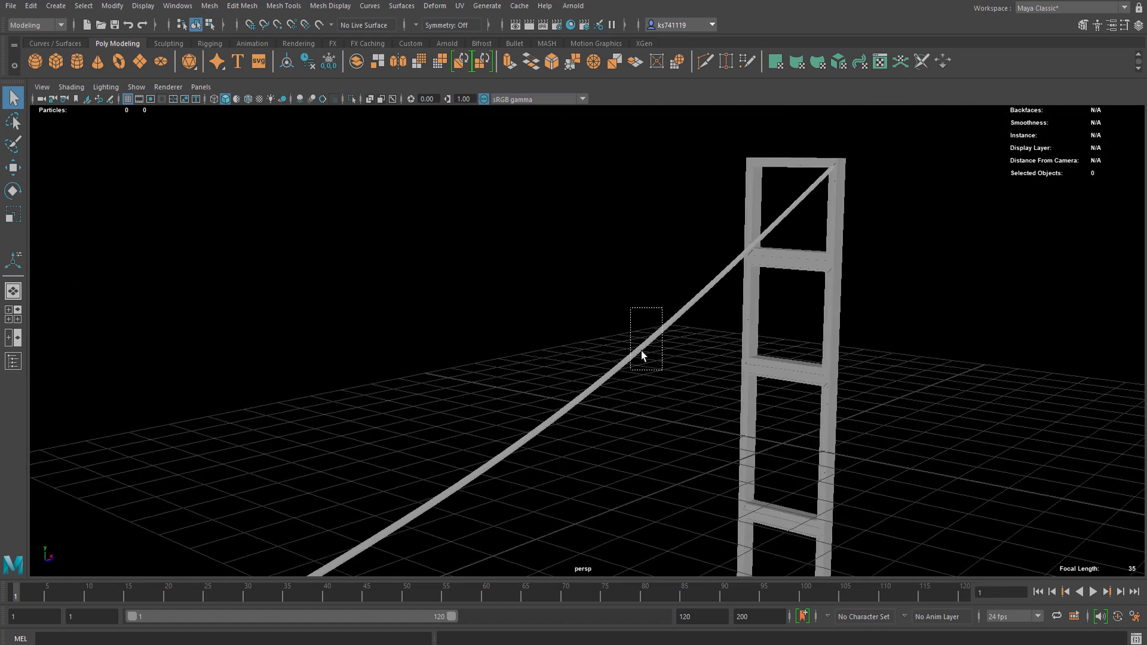
- Delete the cable's construction history and check how its upper end meets the frame
{"action": "left_click_drag", "start_coordinate": [642, 355], "coordinate": [658, 348]}
{"action": "left_click", "coordinate": [308, 61]}
{"action": "left_click_drag", "start_coordinate": [550, 327], "coordinate": [673, 278], "text": "alt"}
{"action": "key", "text": "w"}
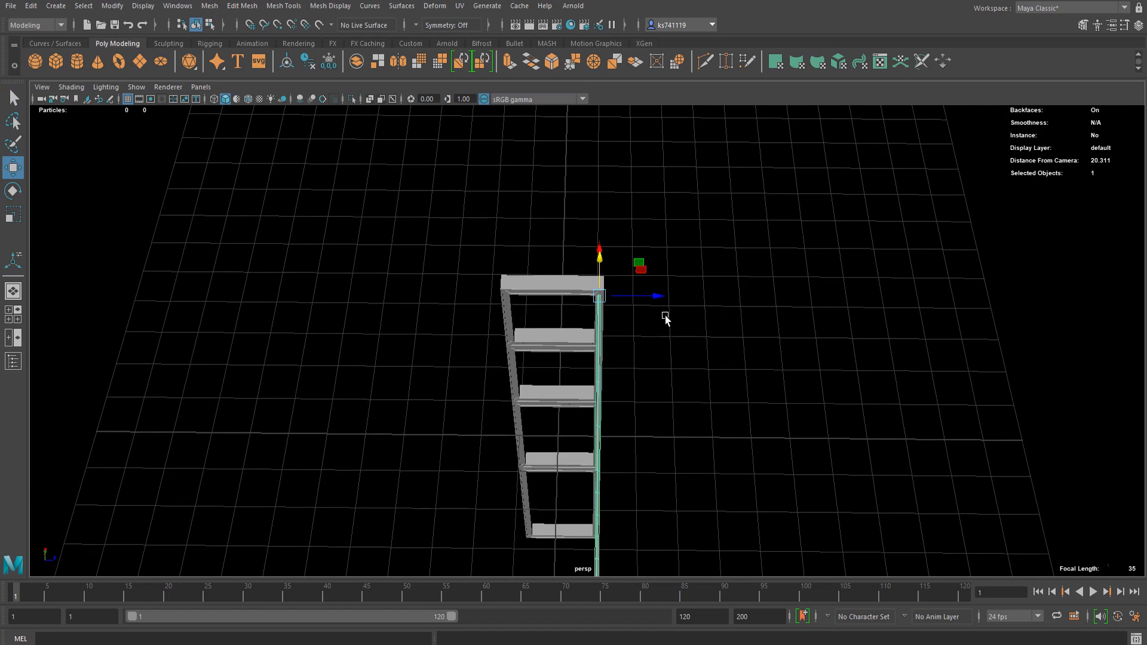
{"action": "scroll", "coordinate": [663, 302], "scroll_direction": "up", "scroll_amount": 5}
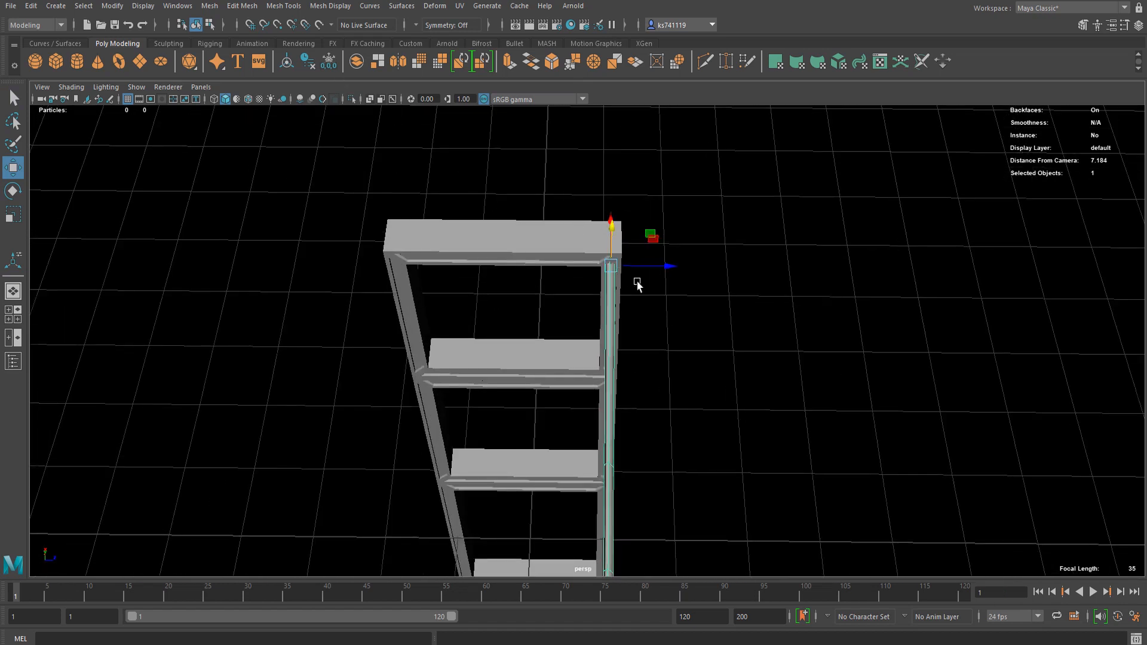
{"action": "left_click_drag", "start_coordinate": [655, 297], "coordinate": [350, 203], "text": "alt"}
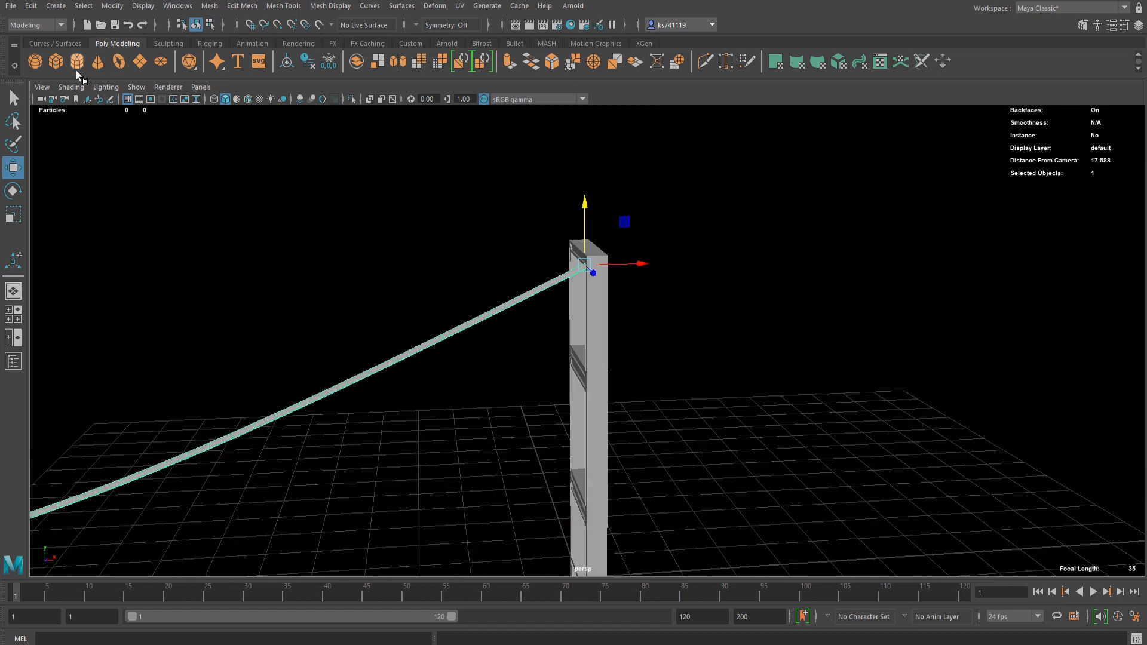
- Create a polygon cube and frame it up close for editing
{"action": "left_click", "coordinate": [59, 62]}
{"action": "scroll", "coordinate": [363, 307], "scroll_direction": "down", "scroll_amount": 3}
{"action": "middle_click_drag", "start_coordinate": [436, 332], "coordinate": [481, 293]}
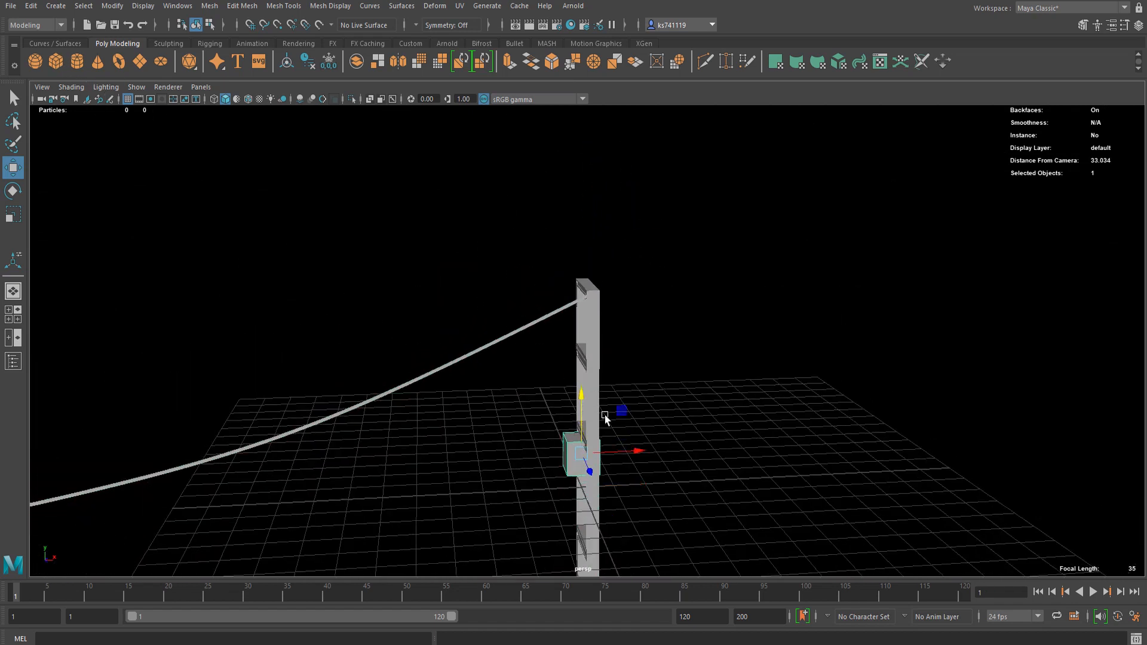
{"action": "key", "text": "ctrl+z"}
{"action": "middle_click_drag", "start_coordinate": [623, 491], "coordinate": [630, 384], "text": "alt"}
{"action": "key", "text": "f"}
{"action": "mouse_move", "coordinate": [613, 389]}
{"action": "left_mouse_down", "text": "alt"}
{"action": "mouse_move", "coordinate": [643, 385]}
{"action": "mouse_move", "coordinate": [546, 367]}
{"action": "mouse_move", "coordinate": [584, 361]}
{"action": "mouse_move", "coordinate": [640, 383]}
{"action": "mouse_move", "coordinate": [679, 428]}
{"action": "mouse_move", "coordinate": [601, 400]}
{"action": "left_mouse_up", "text": "alt"}
{"action": "scroll", "coordinate": [644, 388], "scroll_direction": "down", "scroll_amount": 3}
{"action": "key", "text": "r"}
{"action": "key", "text": "w"}
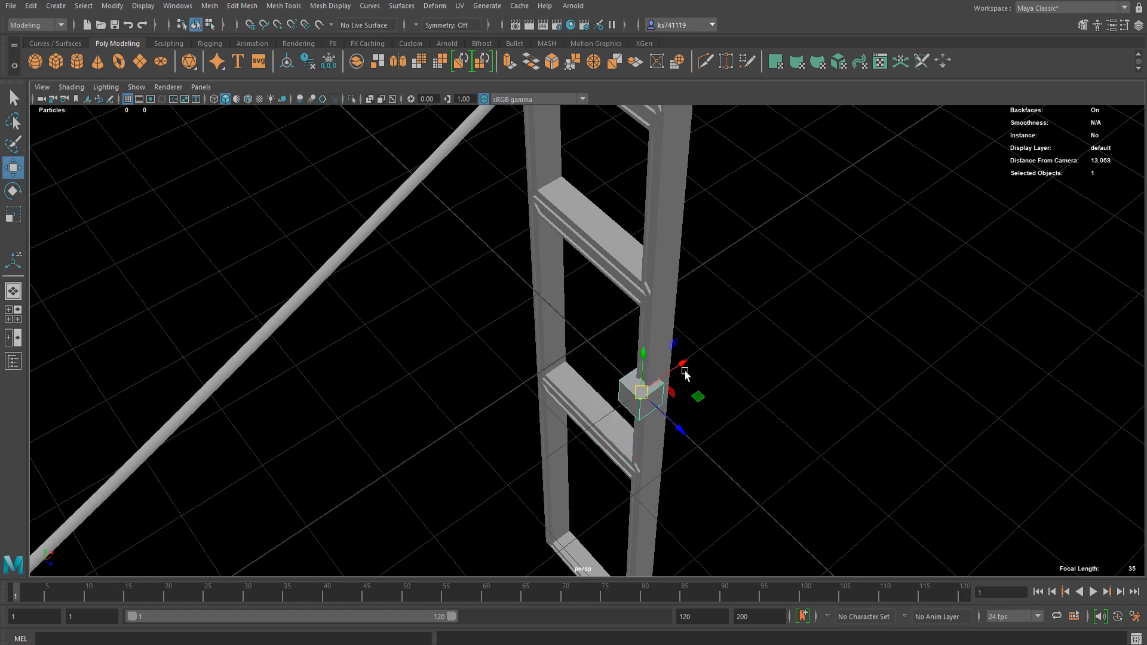
- Move the cube out in front of the frame and scale it down uniformly to a small block
{"action": "left_click_drag", "start_coordinate": [681, 367], "coordinate": [609, 398]}
{"action": "key", "text": "r"}
{"action": "left_click_drag", "start_coordinate": [578, 435], "coordinate": [608, 311]}
{"action": "key", "text": "ctrl+z"}
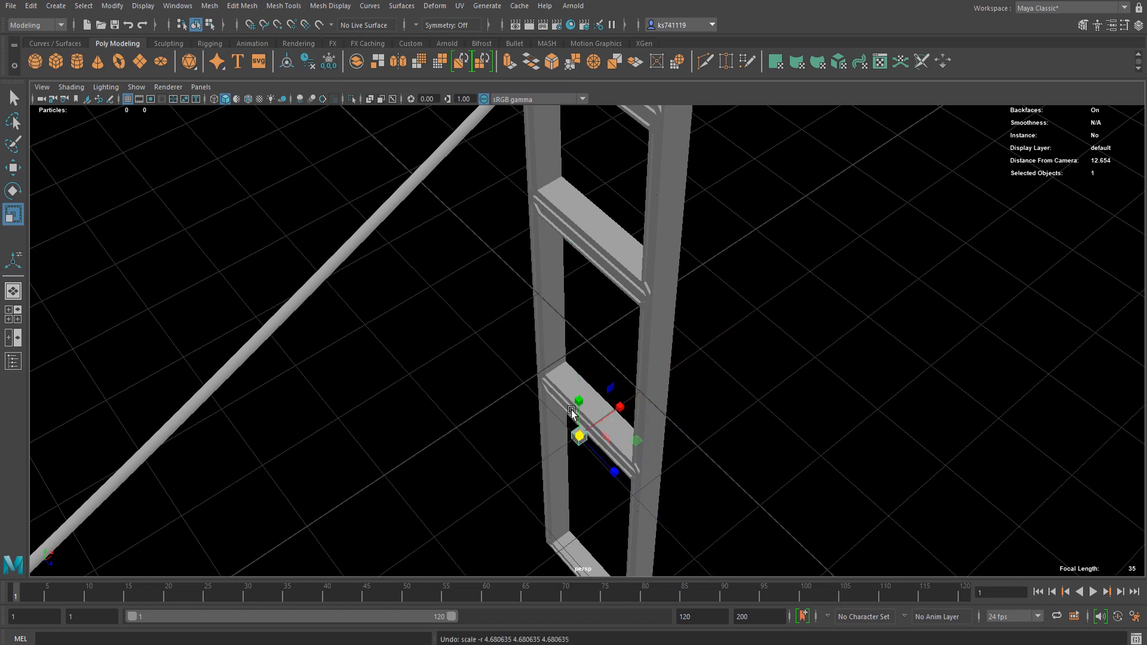
- Stretch the small cube vertically into a tall thin bar beside the frame
{"action": "left_click_drag", "start_coordinate": [577, 407], "coordinate": [635, 144]}
{"action": "scroll", "coordinate": [614, 362], "scroll_direction": "down", "scroll_amount": 5}
{"action": "left_click_drag", "start_coordinate": [615, 362], "coordinate": [560, 334], "text": "alt"}
{"action": "left_click_drag", "start_coordinate": [555, 347], "coordinate": [556, 60]}
{"action": "left_click_drag", "start_coordinate": [555, 324], "coordinate": [548, 231]}
{"action": "key", "text": "w"}
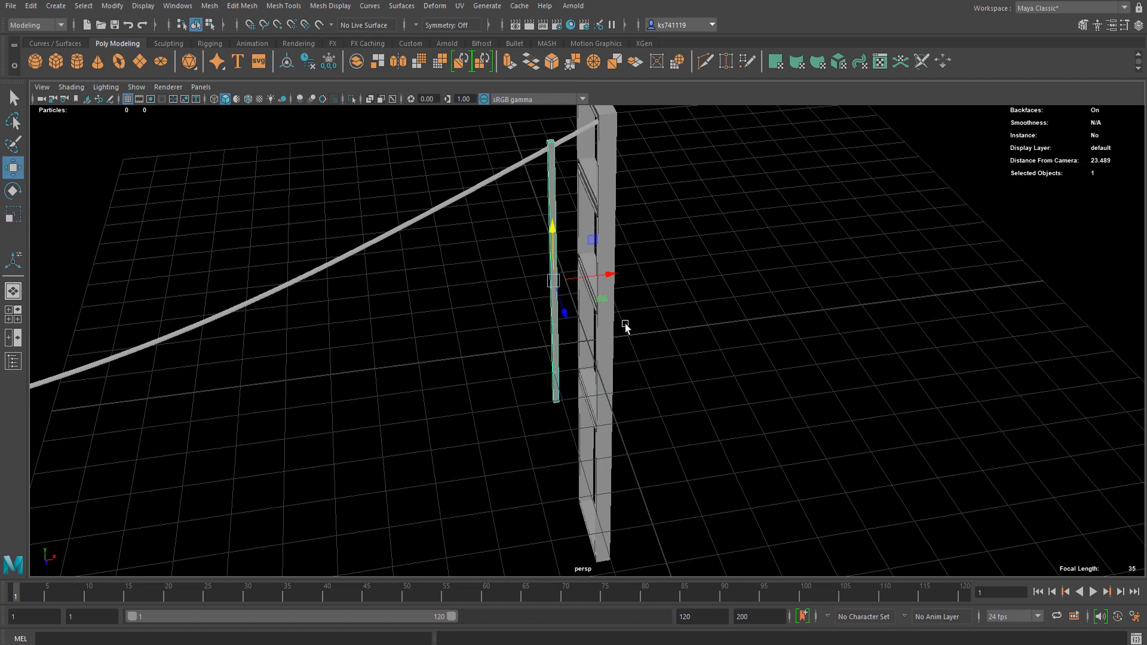
- Move the vertical bar sideways across the frame until it lines up with the cable
{"action": "key", "text": "f"}
{"action": "left_click_drag", "start_coordinate": [532, 329], "coordinate": [601, 342], "text": "alt"}
{"action": "scroll", "coordinate": [601, 342], "scroll_direction": "up", "scroll_amount": 3}
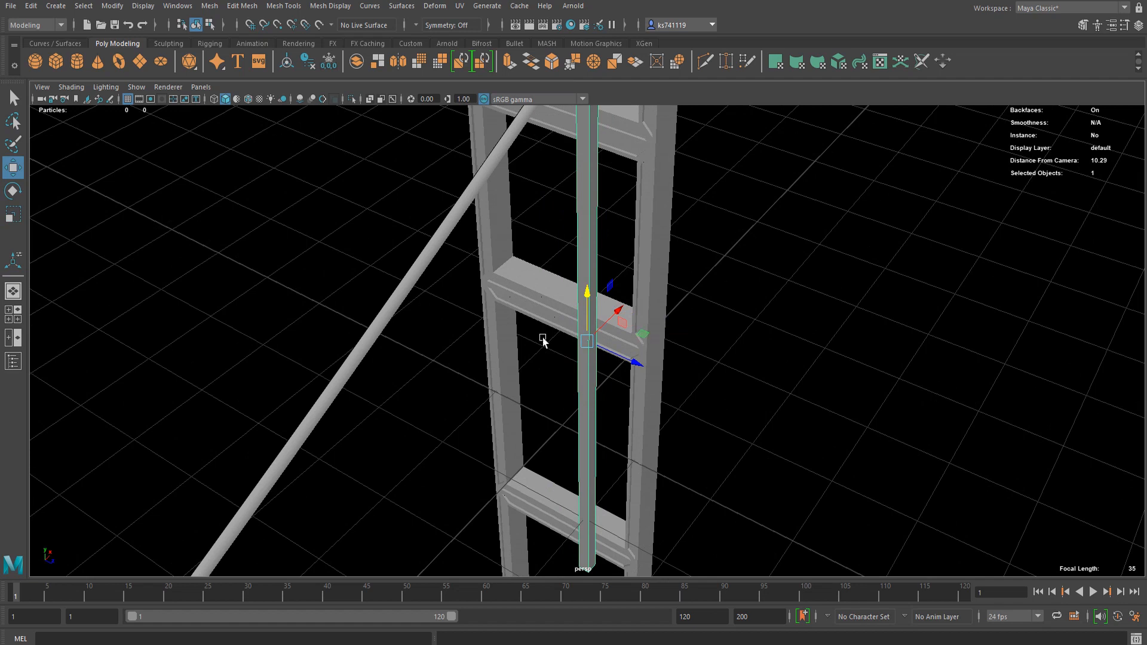
{"action": "scroll", "coordinate": [542, 339], "scroll_direction": "up", "scroll_amount": 1}
{"action": "middle_click_drag", "start_coordinate": [613, 273], "coordinate": [613, 394], "text": "alt"}
{"action": "left_click_drag", "start_coordinate": [640, 446], "coordinate": [650, 470]}
- Slim the vertical bar's width and depth and shift it toward the frame
{"action": "key", "text": "r"}
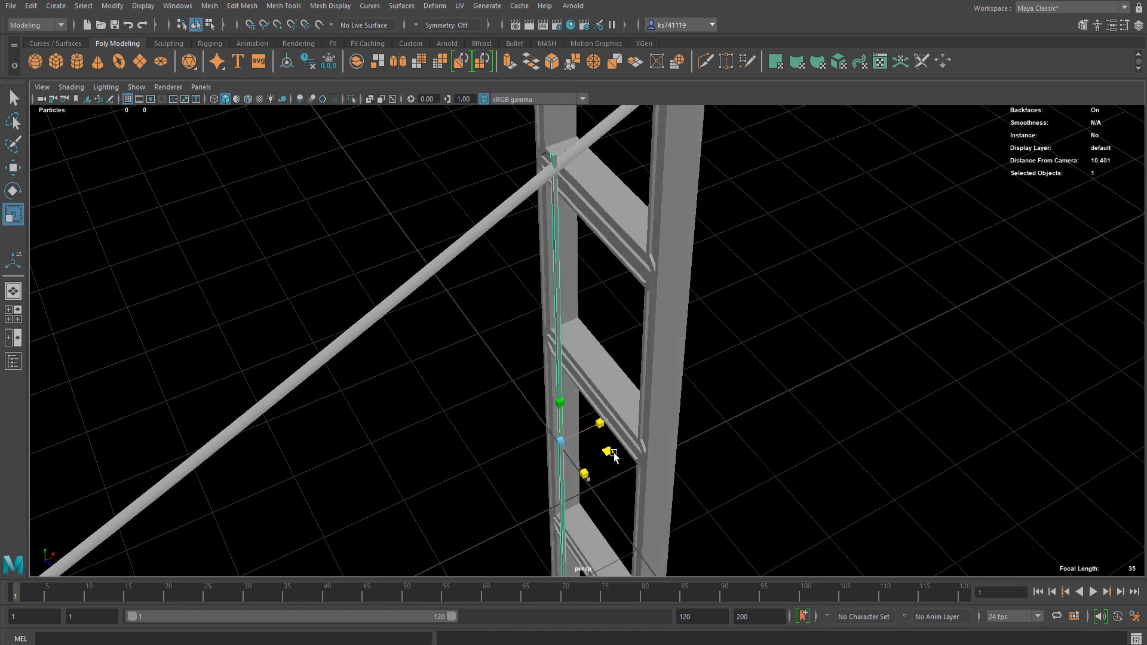
{"action": "key", "text": "w"}
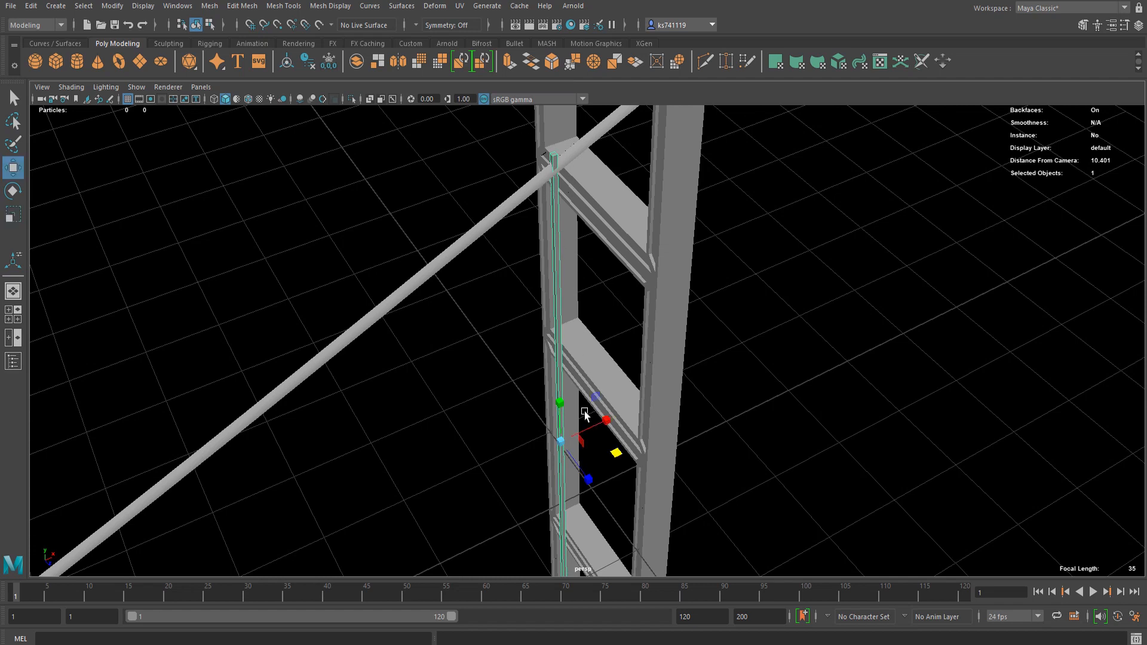
{"action": "left_click_drag", "start_coordinate": [586, 410], "coordinate": [526, 361], "text": "alt"}
{"action": "left_click_drag", "start_coordinate": [624, 369], "coordinate": [655, 373]}
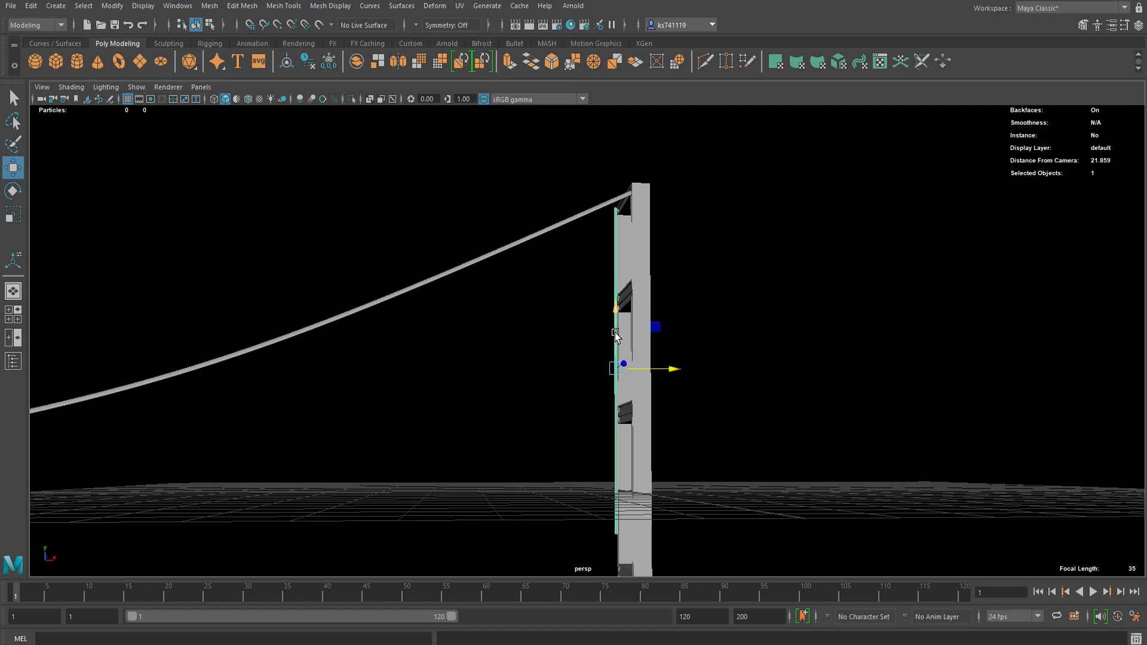
- Raise the vertical bar's top vertices so it reaches just above the cable, and return to object mode
{"action": "right_click_drag", "start_coordinate": [588, 260], "coordinate": [537, 237]}
{"action": "left_click_drag", "start_coordinate": [537, 233], "coordinate": [508, 318], "text": "alt"}
{"action": "left_click_drag", "start_coordinate": [604, 250], "coordinate": [608, 260]}
{"action": "left_click_drag", "start_coordinate": [582, 313], "coordinate": [582, 273]}
{"action": "right_click_drag", "start_coordinate": [551, 307], "coordinate": [604, 282]}
{"action": "scroll", "coordinate": [611, 286], "scroll_direction": "up", "scroll_amount": 5}
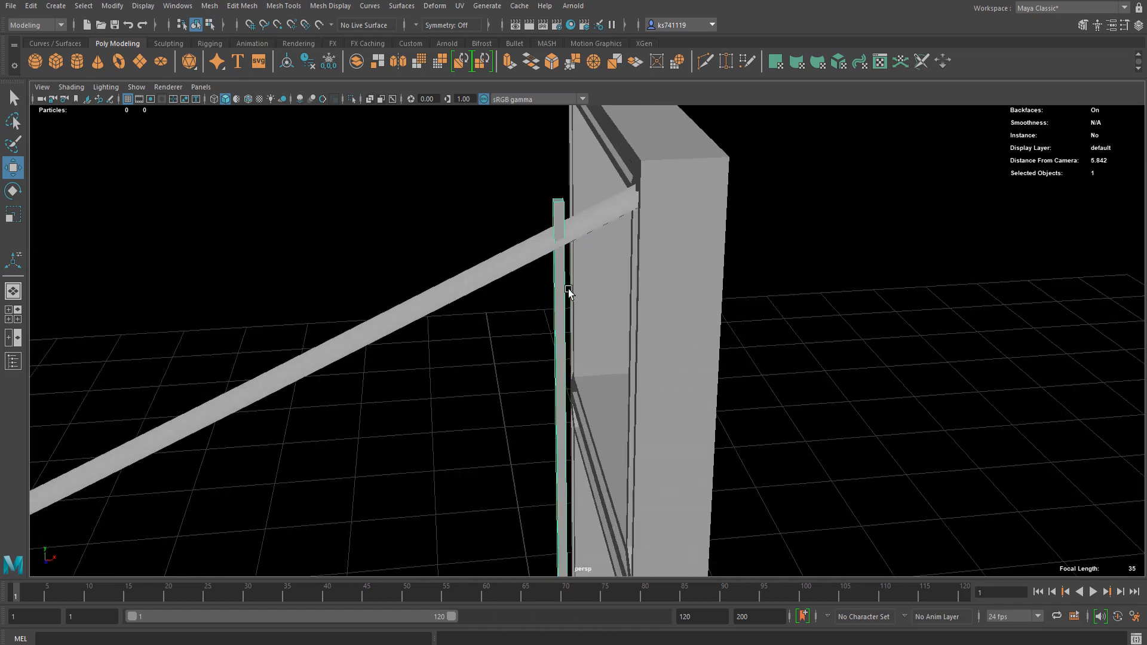
- Duplicate the vertical bar a short distance farther from the frame along the cable
{"action": "scroll", "coordinate": [560, 310], "scroll_direction": "down", "scroll_amount": 1}
{"action": "left_click_drag", "start_coordinate": [559, 311], "coordinate": [725, 328], "text": "alt"}
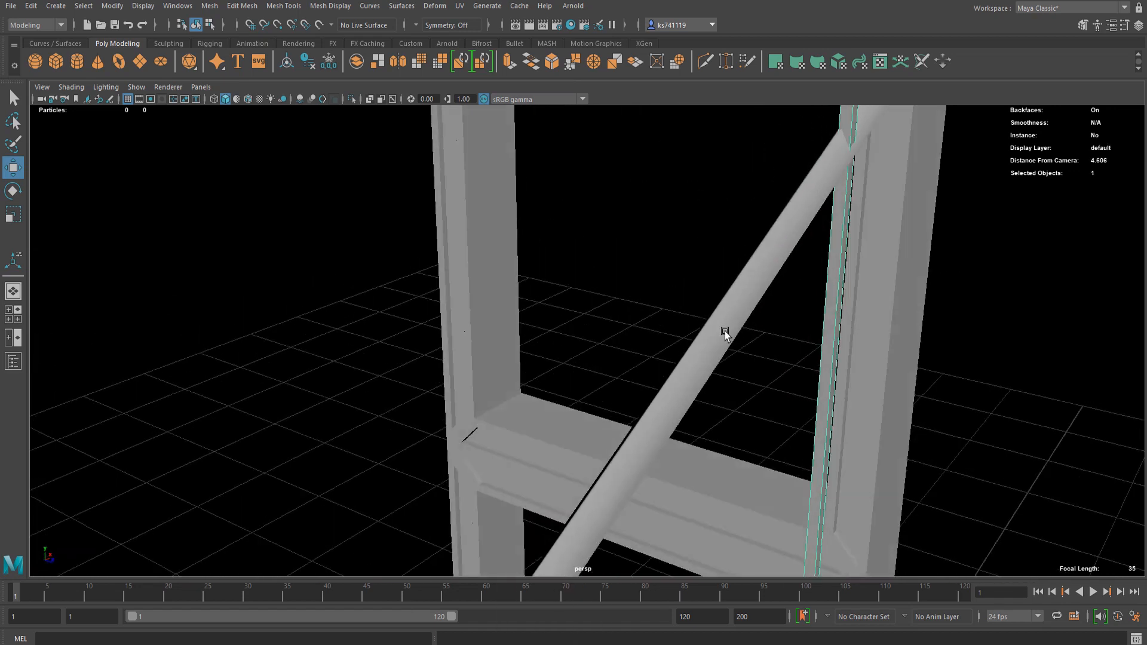
{"action": "scroll", "coordinate": [607, 325], "scroll_direction": "up", "scroll_amount": 3}
{"action": "scroll", "coordinate": [602, 323], "scroll_direction": "down", "scroll_amount": 8}
{"action": "left_click_drag", "start_coordinate": [604, 359], "coordinate": [609, 360], "text": "alt"}
{"action": "middle_click_drag", "start_coordinate": [609, 360], "coordinate": [637, 305], "text": "alt"}
{"action": "scroll", "coordinate": [671, 348], "scroll_direction": "down", "scroll_amount": 1}
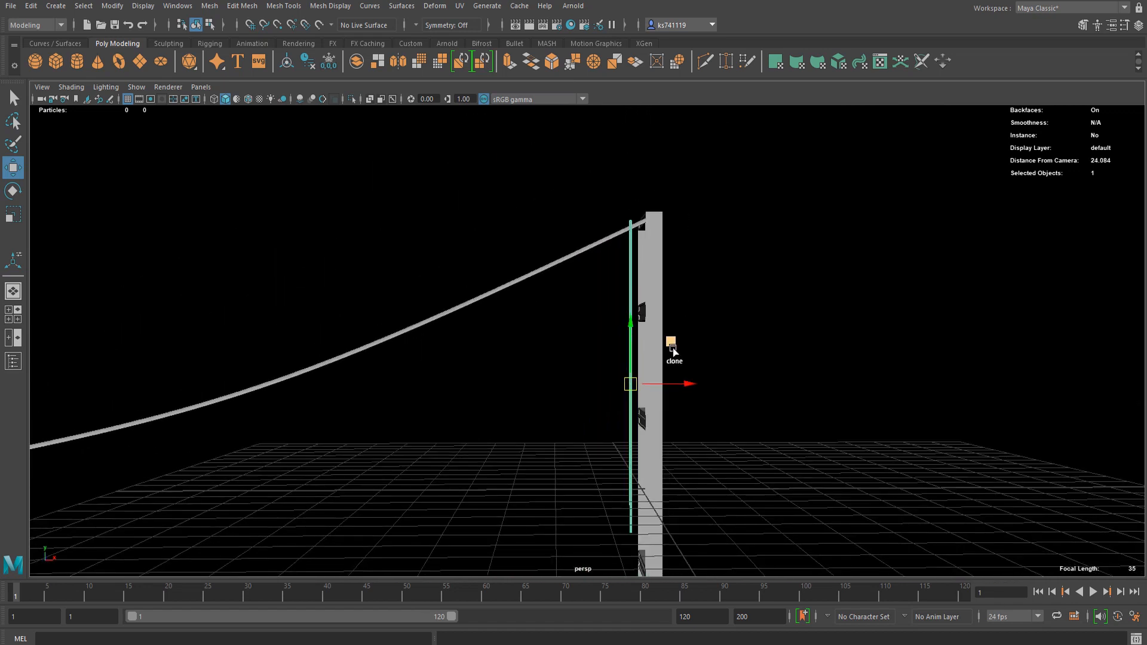
{"action": "left_click_drag", "start_coordinate": [682, 388], "coordinate": [665, 388]}
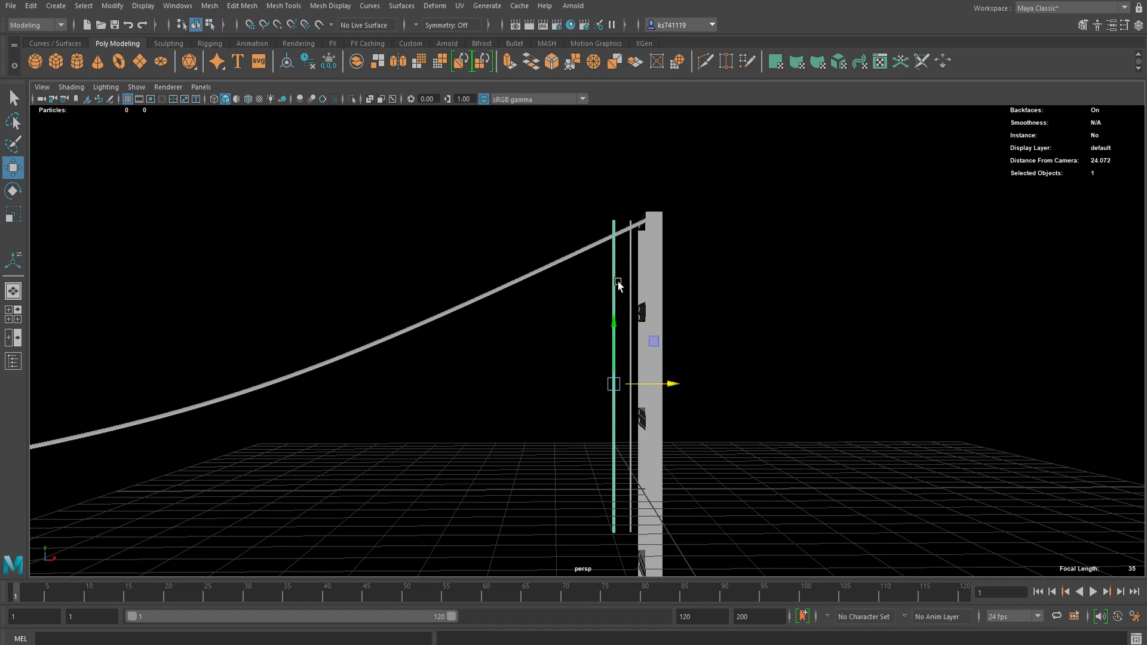
- Repeat the offset duplication until 50 evenly spaced vertical bars run along the cable's full length
{"action": "left_click_drag", "start_coordinate": [649, 278], "coordinate": [589, 282], "text": "alt"}
{"action": "key", "text": "shift+d"}
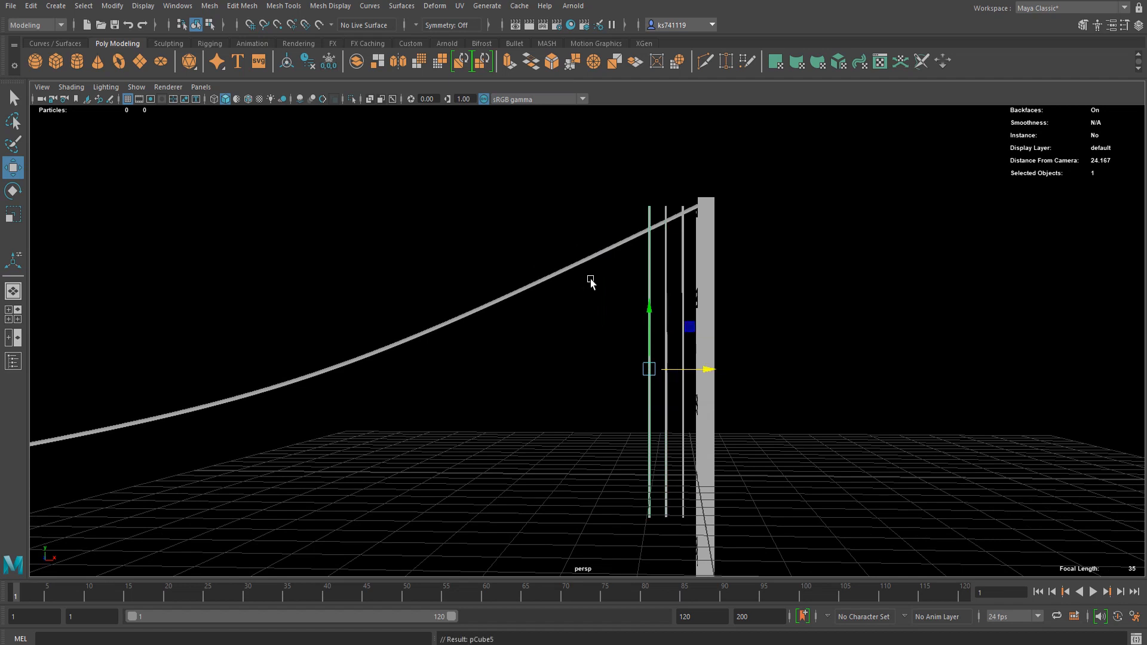
{"action": "key", "text": "shift+d"}
{"action": "key", "text": "shift+d"}
{"action": "key", "text": "shift+d"}
{"action": "key", "text": "shift+d"}
{"action": "key", "text": "shift+d"}
{"action": "key", "text": "shift+d"}
{"action": "key", "text": "shift+d"}
{"action": "key", "text": "shift+d"}
{"action": "scroll", "coordinate": [589, 281], "scroll_direction": "down", "scroll_amount": 5}
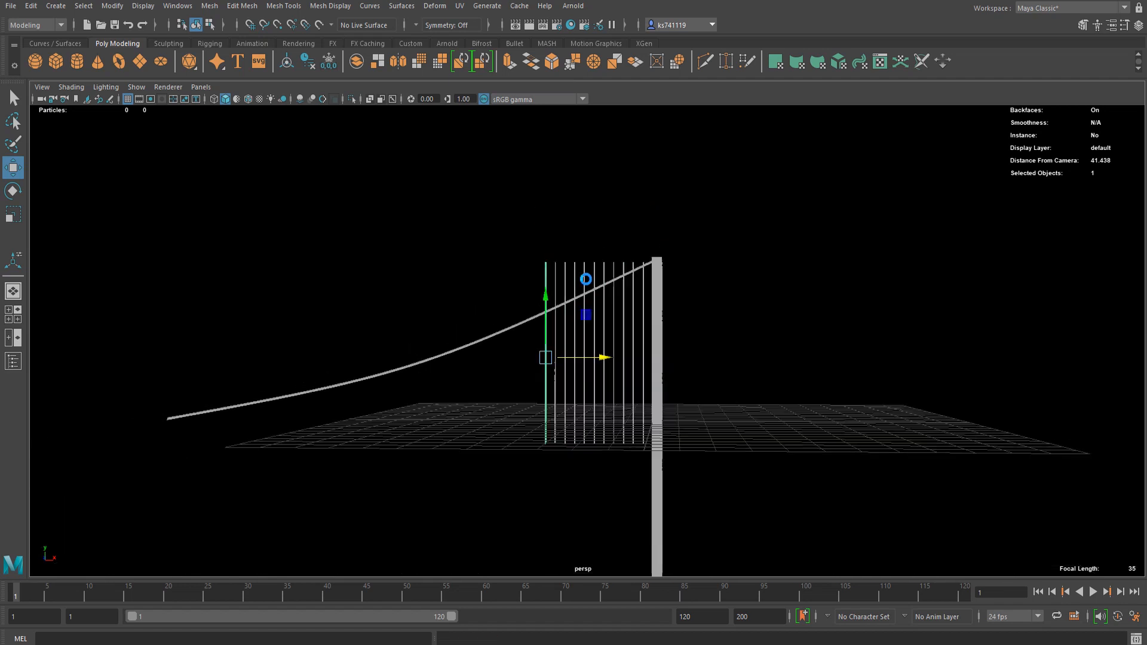
{"action": "key", "text": "shift+d"}
{"action": "key", "text": "shift+d"}
{"action": "key", "text": "shift+d"}
{"action": "key", "text": "shift+d"}
{"action": "key", "text": "shift+d"}
{"action": "key", "text": "shift+d"}
{"action": "key", "text": "shift+d"}
{"action": "key", "text": "shift+d"}
{"action": "key", "text": "shift+d"}
{"action": "key", "text": "shift+d"}
{"action": "key", "text": "shift+d"}
{"action": "key", "text": "shift+d"}
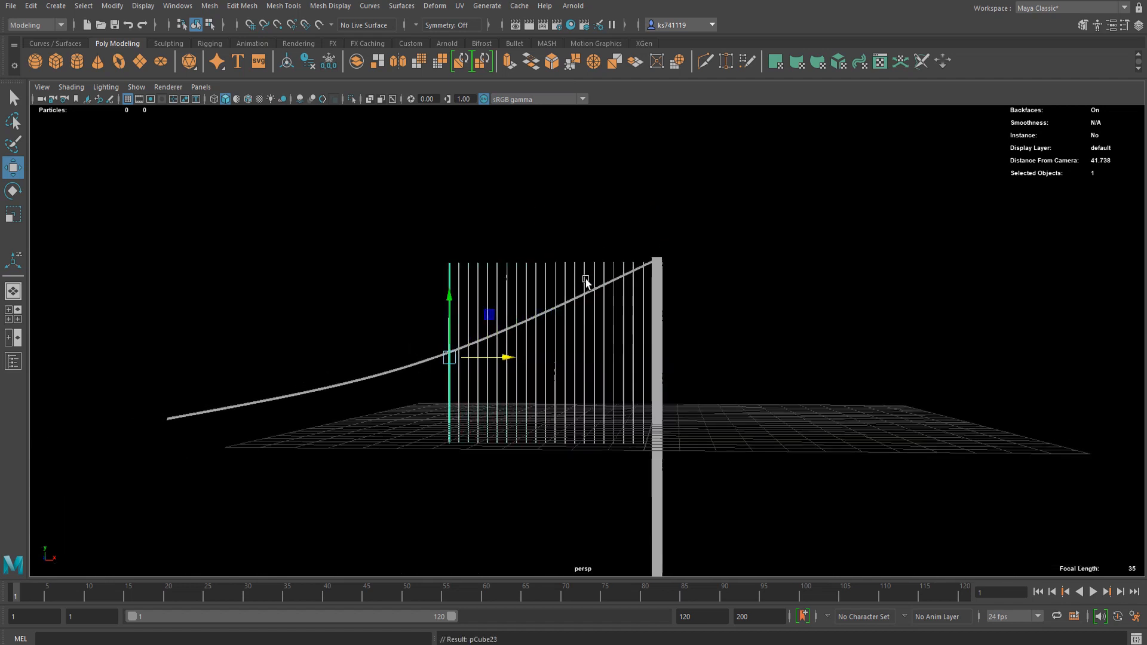
{"action": "key", "text": "shift+d"}
{"action": "key", "text": "shift+d"}
{"action": "key", "text": "shift+d"}
{"action": "key", "text": "shift+d"}
{"action": "key", "text": "shift+d"}
{"action": "key", "text": "shift+d"}
{"action": "key", "text": "shift+d"}
{"action": "key", "text": "shift+d"}
{"action": "key", "text": "shift+d"}
{"action": "key", "text": "shift+d"}
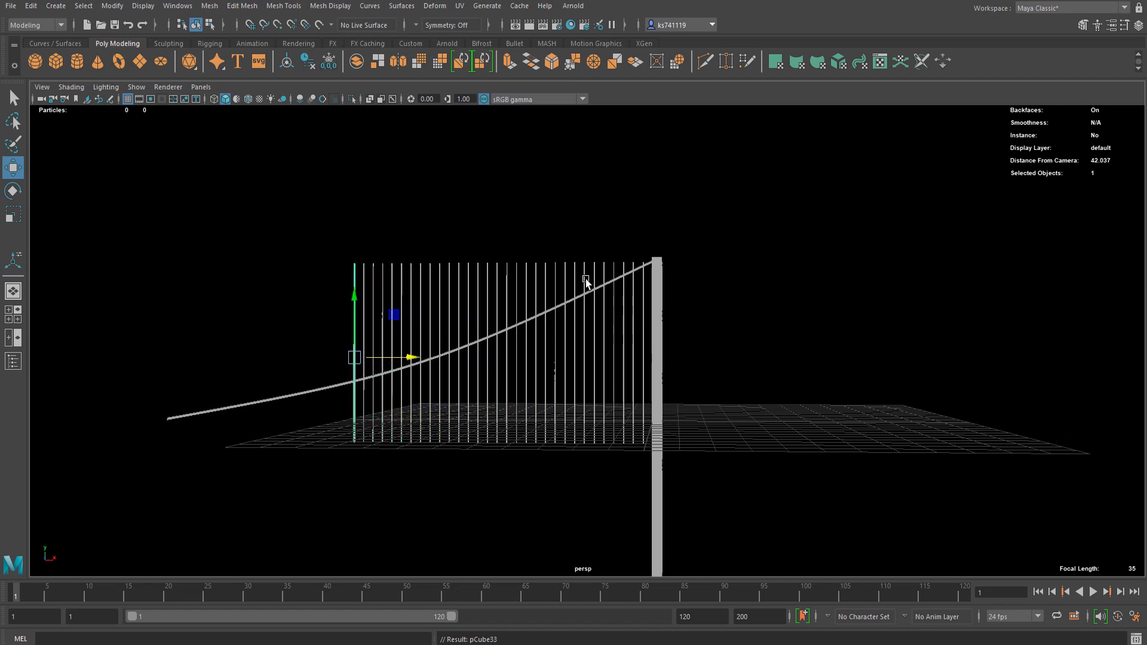
{"action": "key", "text": "shift+d"}
{"action": "key", "text": "shift+d"}
{"action": "key", "text": "shift+d"}
{"action": "key", "text": "shift+d"}
{"action": "key", "text": "shift+d"}
{"action": "key", "text": "shift+d"}
{"action": "key", "text": "shift+d"}
{"action": "key", "text": "shift+d"}
{"action": "key", "text": "shift+d"}
{"action": "key", "text": "shift+d"}
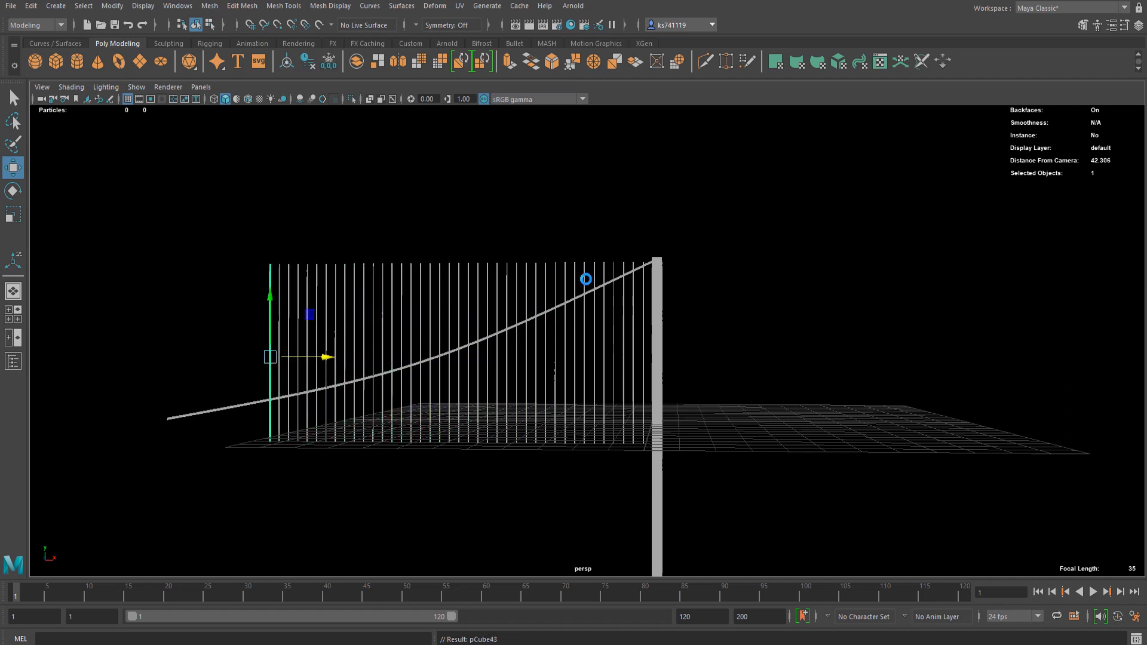
{"action": "key", "text": "shift+d"}
{"action": "key", "text": "shift+d"}
{"action": "key", "text": "shift+d"}
{"action": "key", "text": "shift+d"}
{"action": "key", "text": "shift+d"}
{"action": "key", "text": "shift+d"}
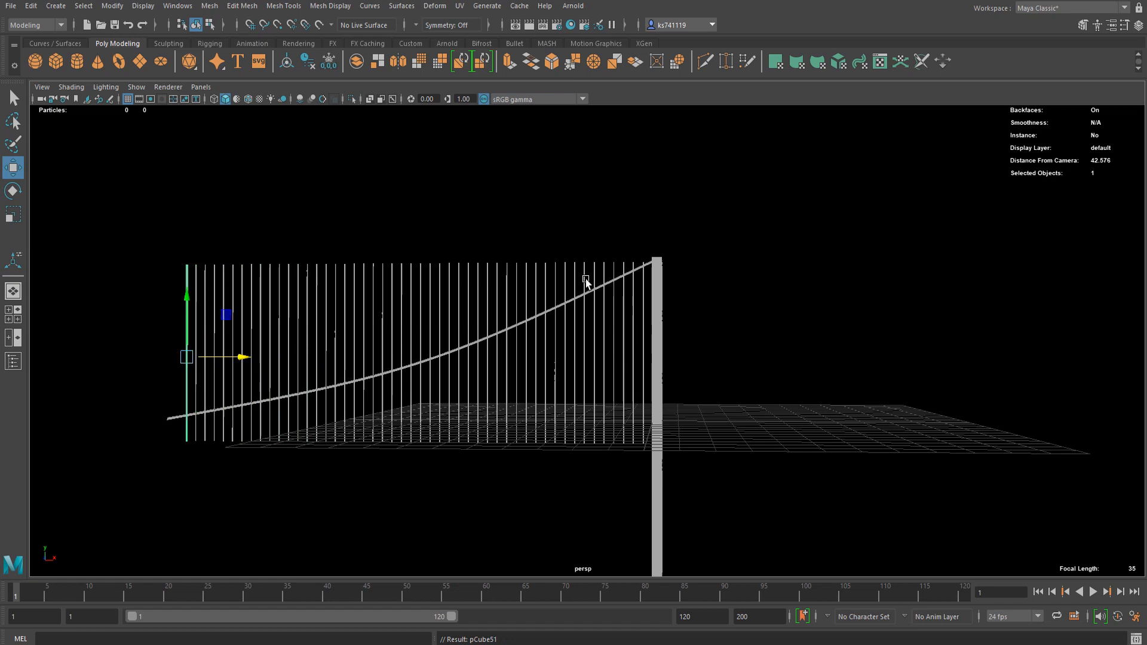
{"action": "key", "text": "shift+d"}
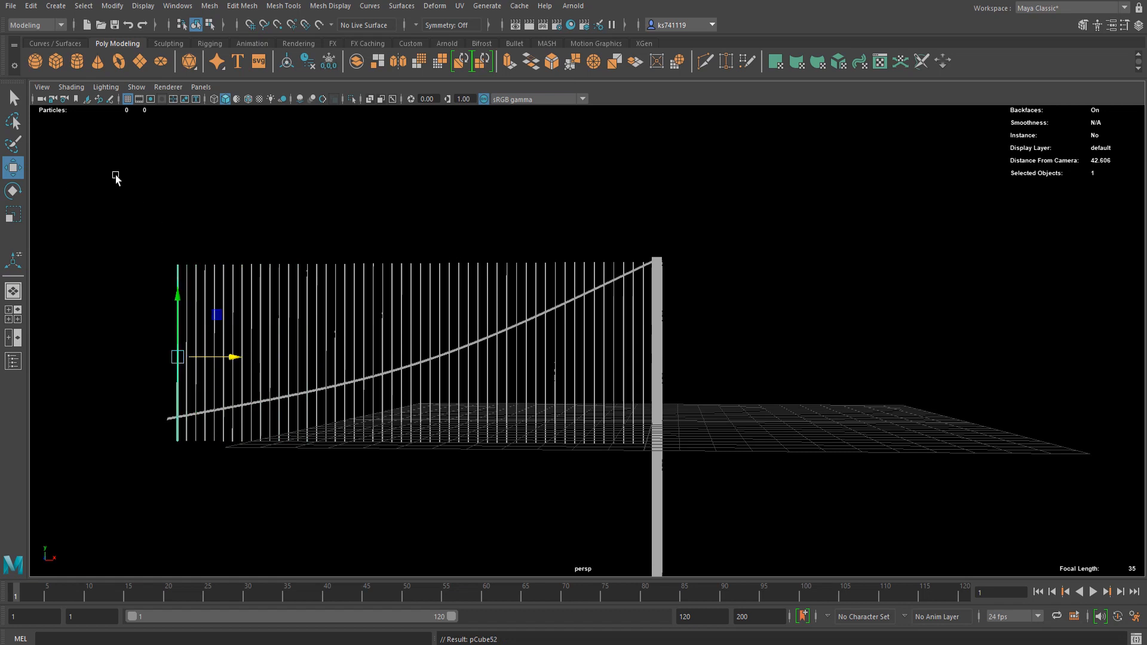
- Select all the vertical bars without the cable, combine them into one mesh and deselect it
{"action": "left_click_drag", "start_coordinate": [115, 176], "coordinate": [644, 262]}
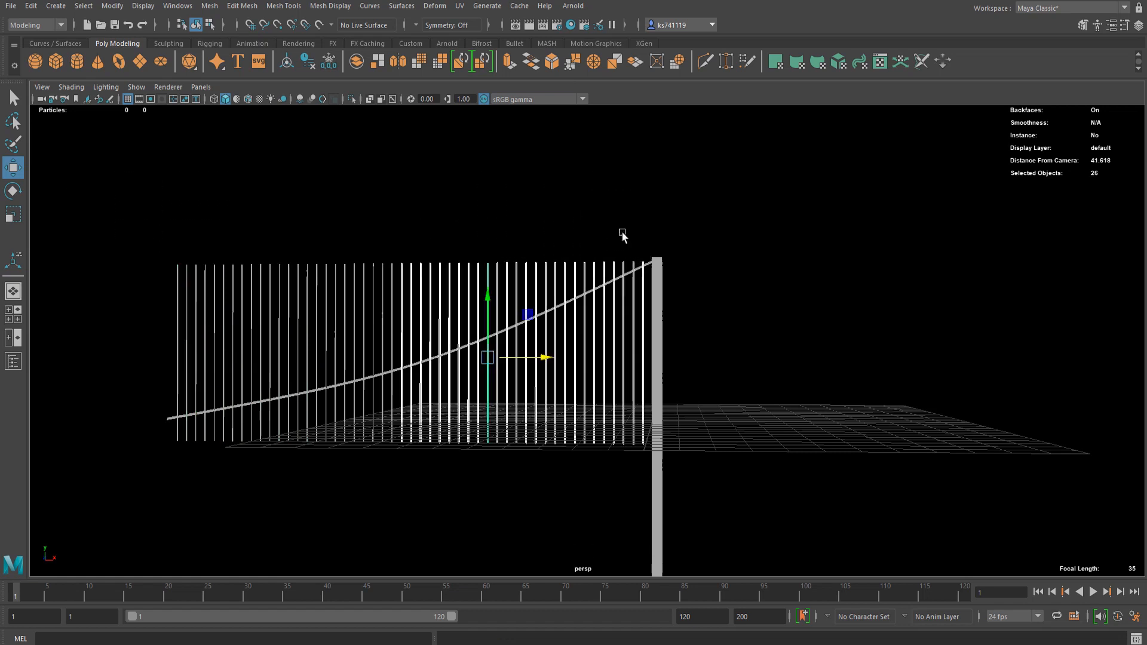
{"action": "left_click_drag", "start_coordinate": [142, 202], "coordinate": [599, 312]}
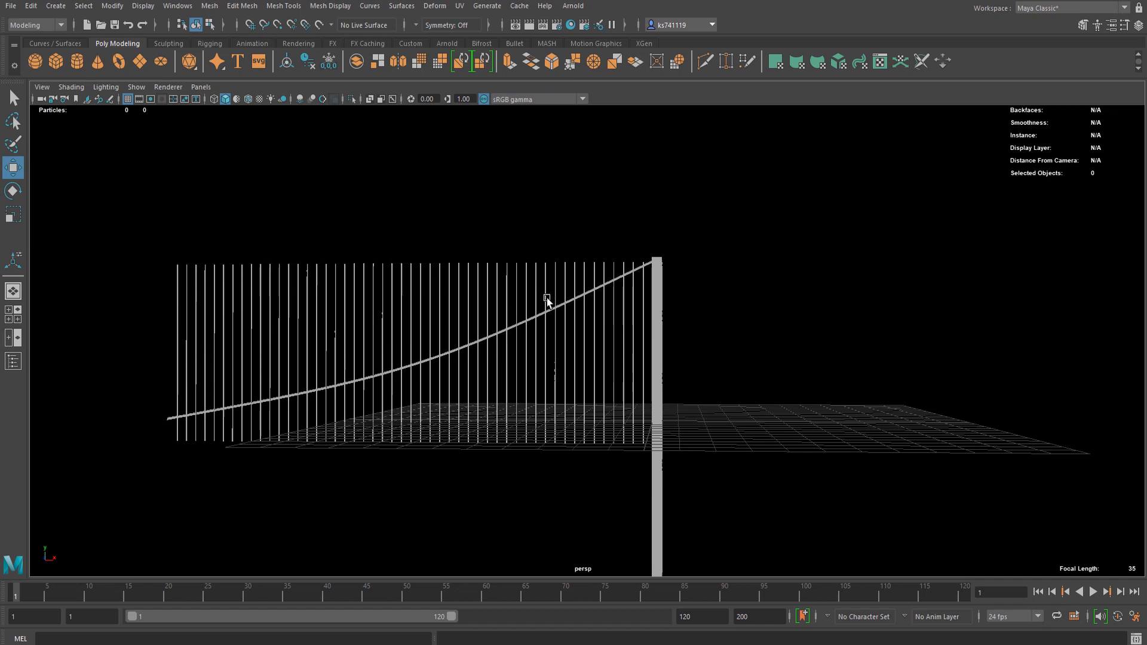
{"action": "left_click_drag", "start_coordinate": [540, 469], "coordinate": [647, 415], "text": "shift"}
{"action": "left_click_drag", "start_coordinate": [484, 426], "coordinate": [452, 318], "text": "alt"}
{"action": "left_click", "coordinate": [210, 5]}
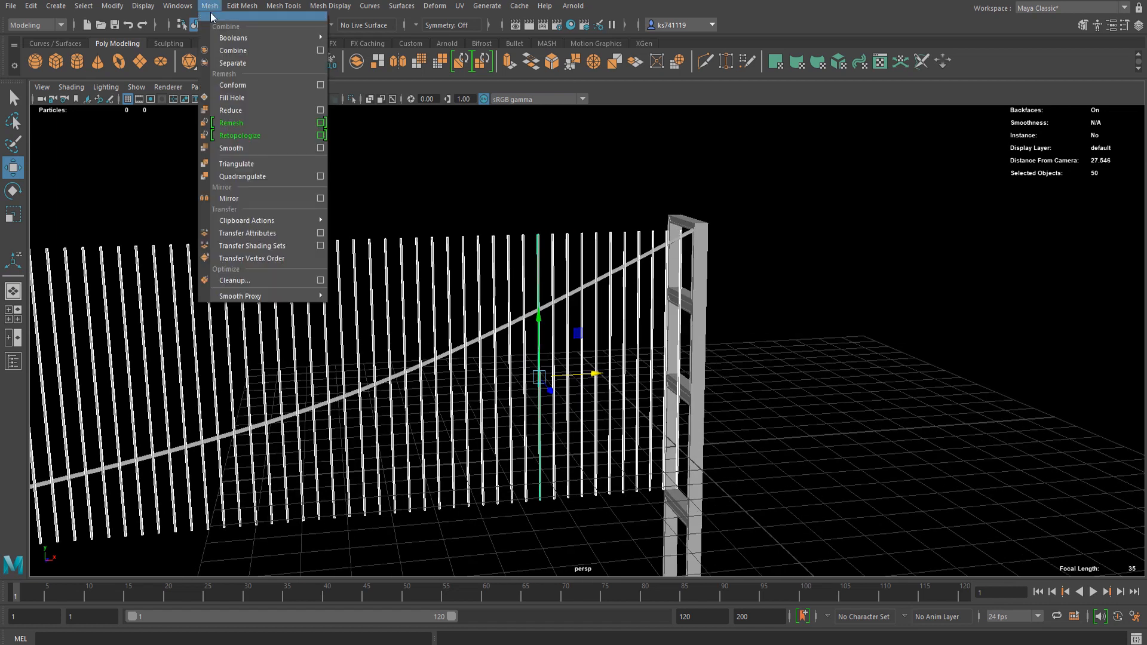
{"action": "left_click", "coordinate": [238, 49]}
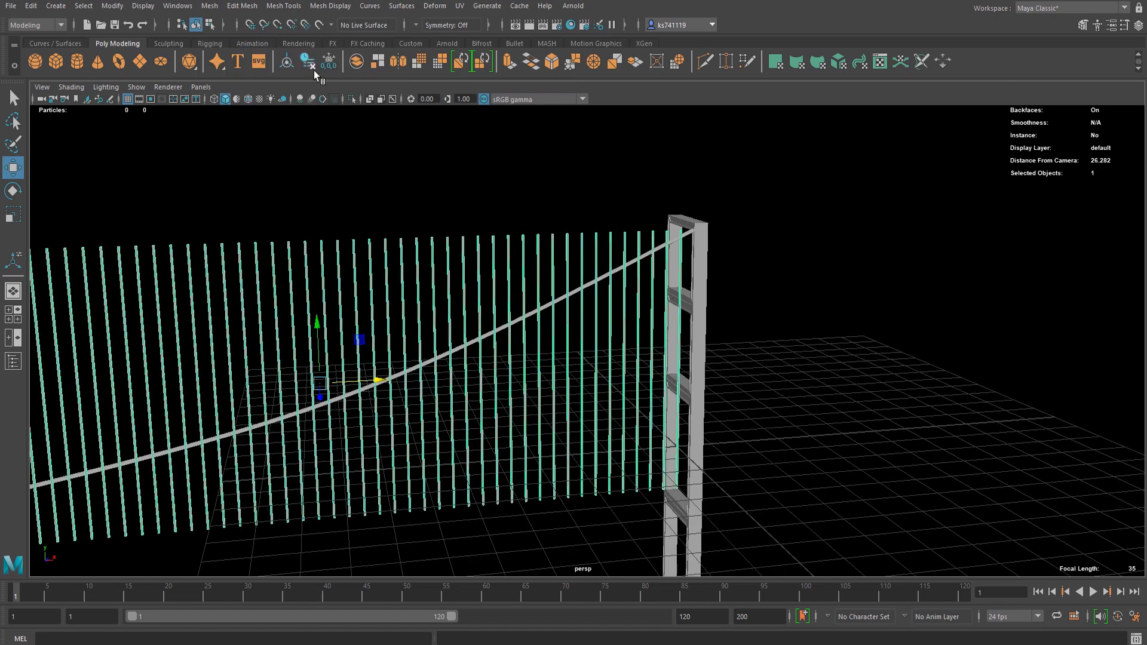
{"action": "left_click", "coordinate": [514, 213]}
- Duplicate the sagging cable in place
{"action": "left_click_drag", "start_coordinate": [340, 305], "coordinate": [417, 210], "text": "alt"}
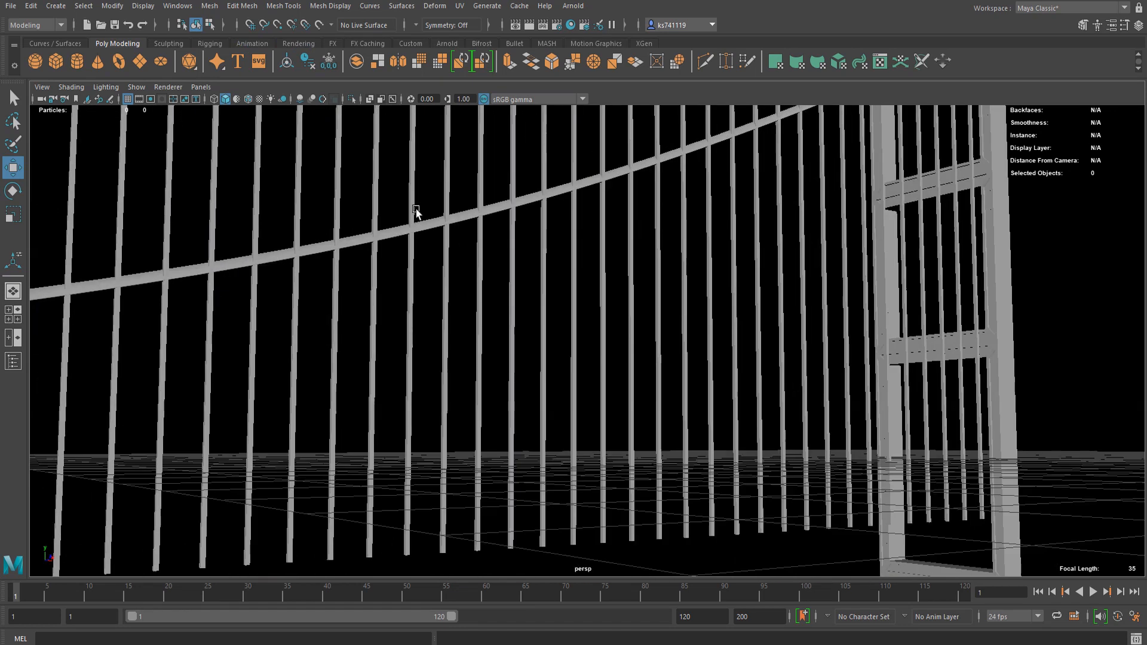
{"action": "right_click_drag", "start_coordinate": [417, 210], "coordinate": [512, 231], "text": "alt"}
{"action": "left_click", "coordinate": [505, 213]}
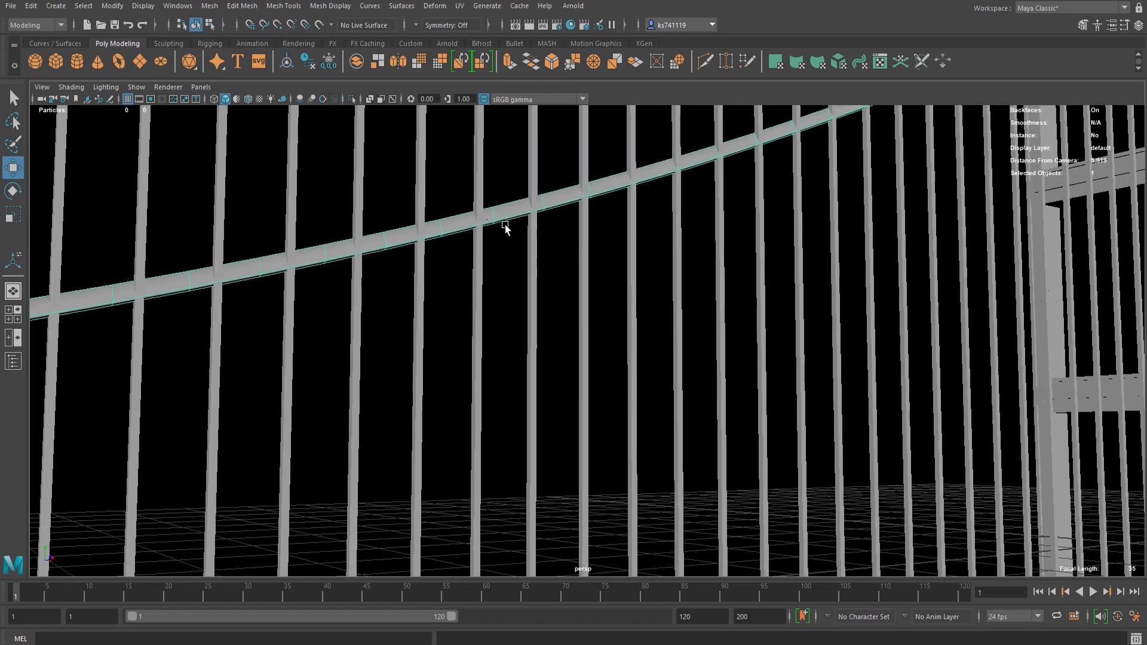
{"action": "right_click_drag", "start_coordinate": [590, 317], "coordinate": [594, 346], "text": "alt"}
{"action": "key", "text": "ctrl+d"}
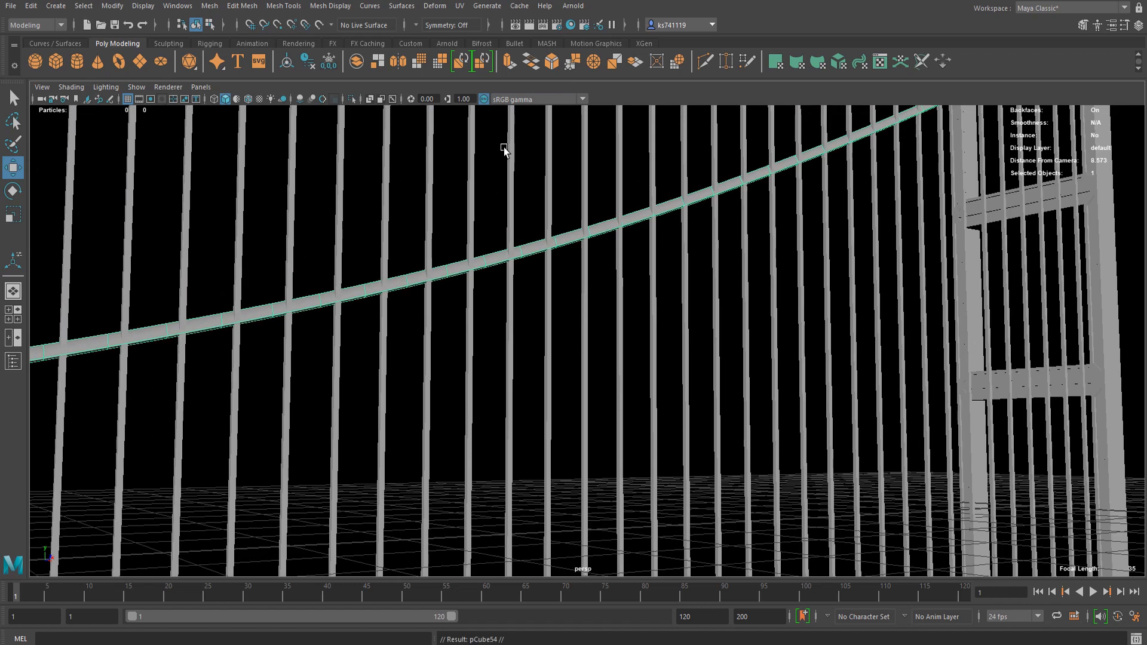
- Open the Outliner and hide the duplicated cable pCube54
{"action": "right_click_drag", "start_coordinate": [487, 245], "coordinate": [470, 241], "text": "alt"}
{"action": "left_click", "coordinate": [13, 361]}
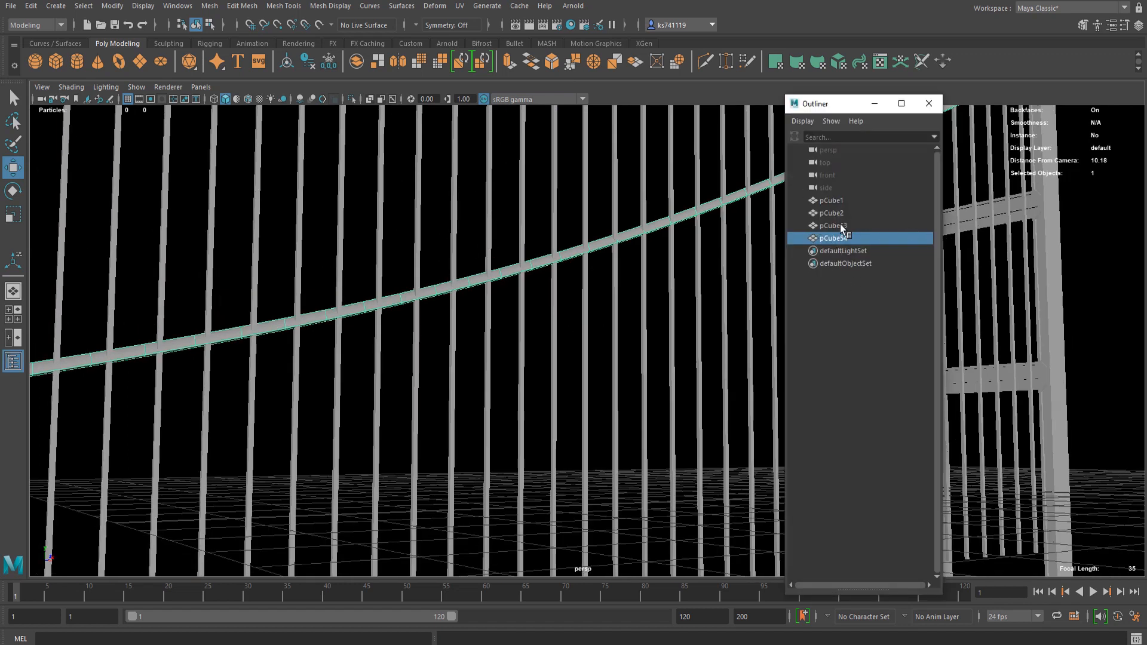
{"action": "scroll", "coordinate": [463, 294], "scroll_direction": "up", "scroll_amount": 3}
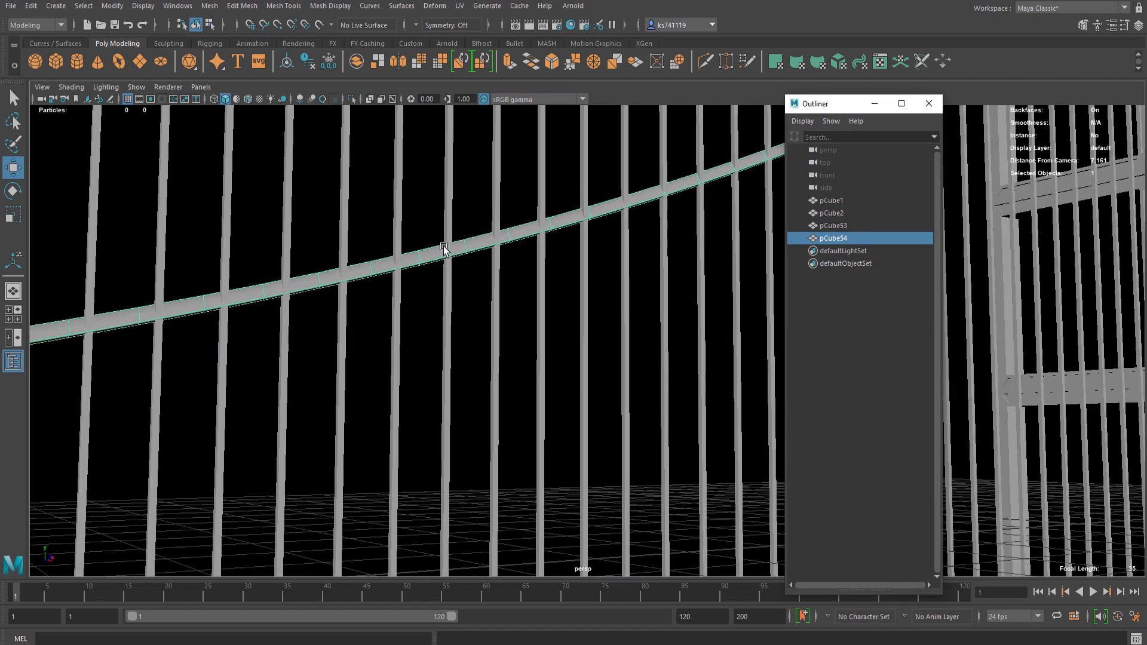
{"action": "scroll", "coordinate": [428, 249], "scroll_direction": "up", "scroll_amount": 4}
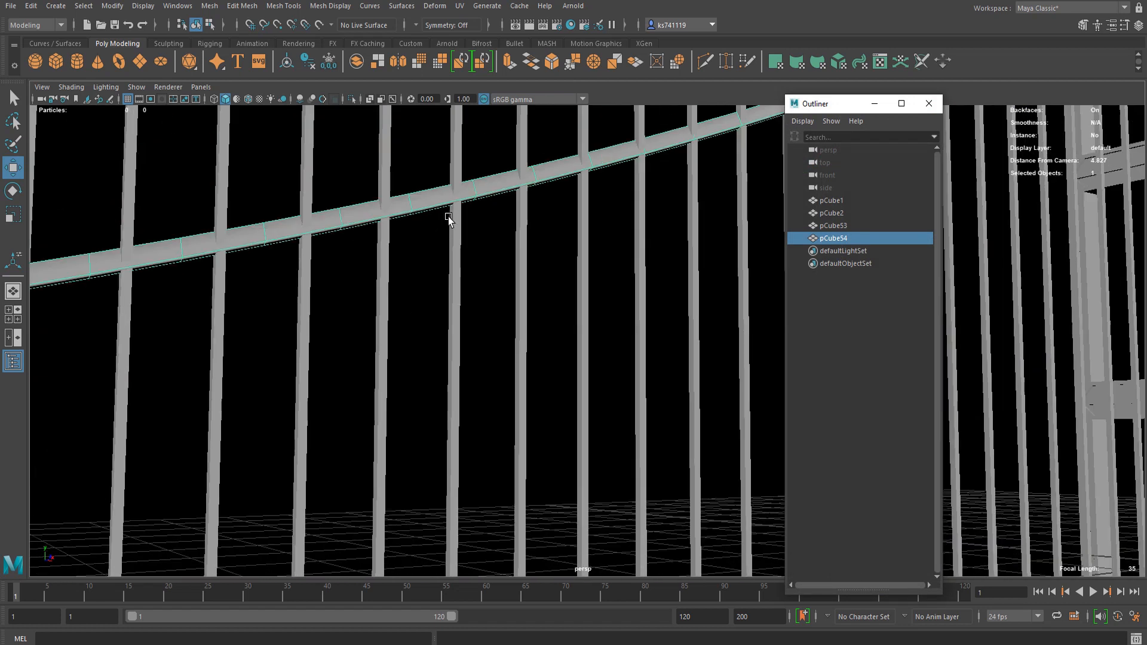
{"action": "scroll", "coordinate": [776, 245], "scroll_direction": "down", "scroll_amount": 5}
{"action": "left_click", "coordinate": [865, 203]}
{"action": "left_click_drag", "start_coordinate": [866, 203], "coordinate": [818, 231]}
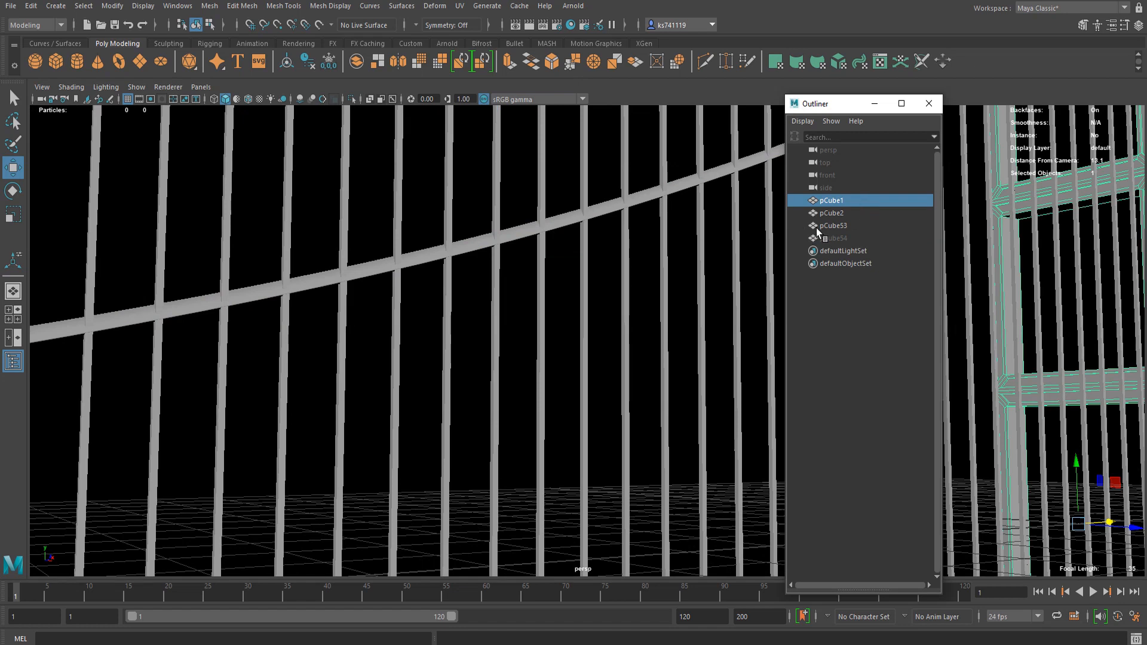
- Select the original cable and the combined vertical bars, and cut the bars along the cable with a Boolean operation
{"action": "left_click", "coordinate": [833, 217]}
{"action": "scroll", "coordinate": [598, 242], "scroll_direction": "down", "scroll_amount": 5}
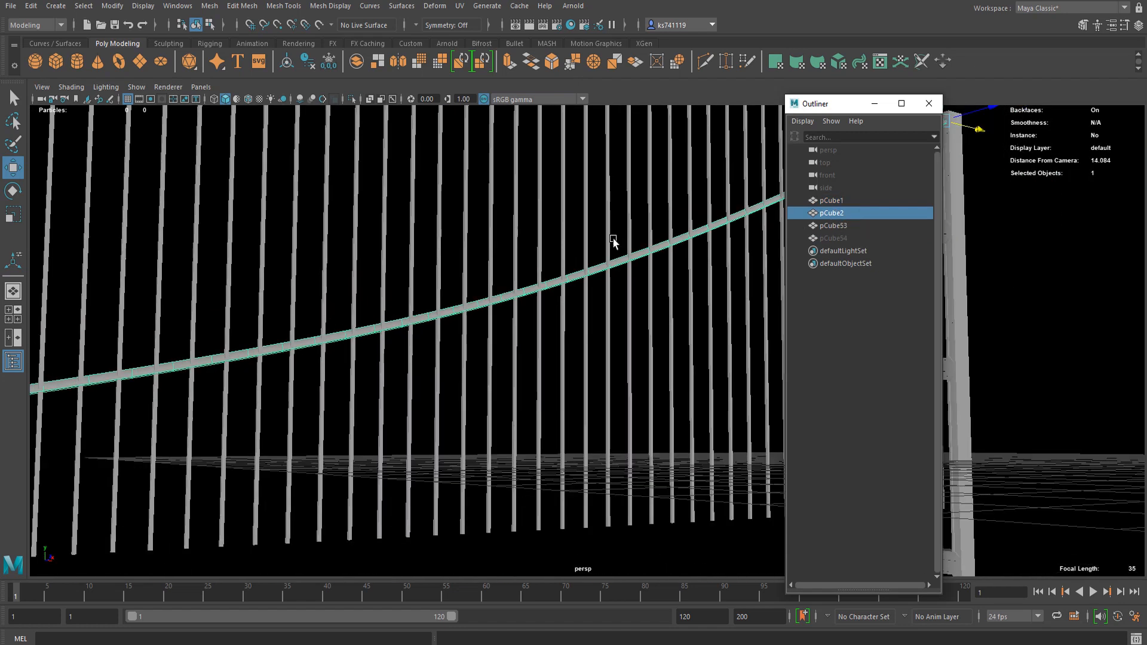
{"action": "left_click_drag", "start_coordinate": [615, 241], "coordinate": [502, 263], "text": "alt"}
{"action": "scroll", "coordinate": [608, 298], "scroll_direction": "down", "scroll_amount": 3}
{"action": "left_click_drag", "start_coordinate": [608, 296], "coordinate": [443, 291], "text": "alt"}
{"action": "scroll", "coordinate": [442, 293], "scroll_direction": "up", "scroll_amount": 4}
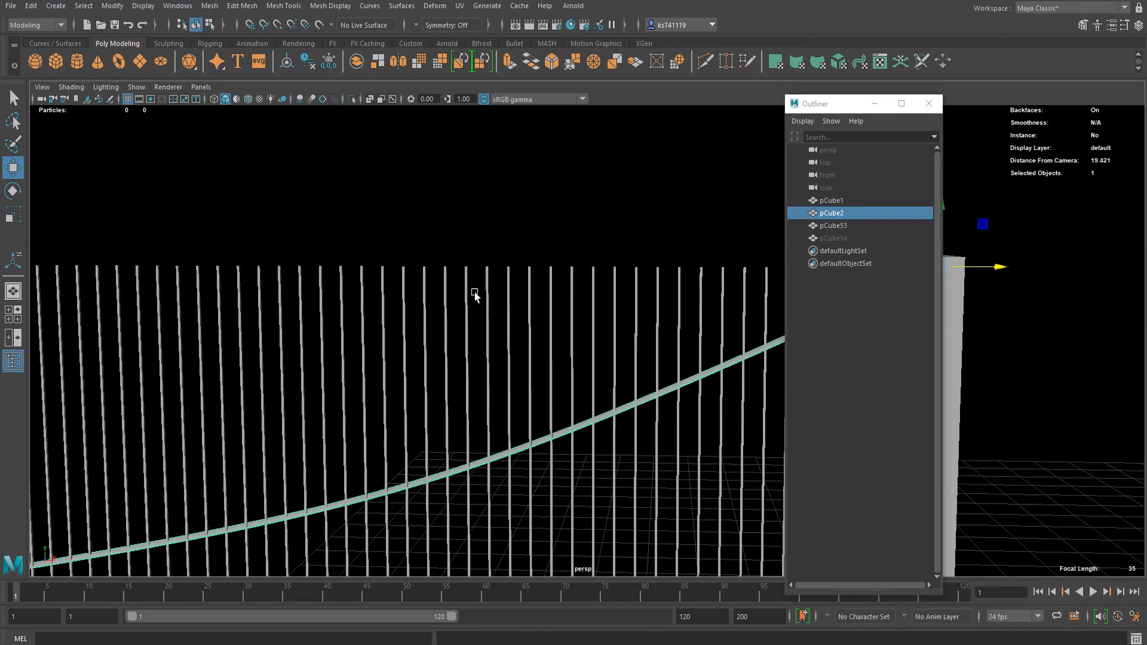
{"action": "left_click_drag", "start_coordinate": [431, 192], "coordinate": [569, 290], "text": "shift"}
{"action": "scroll", "coordinate": [521, 461], "scroll_direction": "up", "scroll_amount": 3}
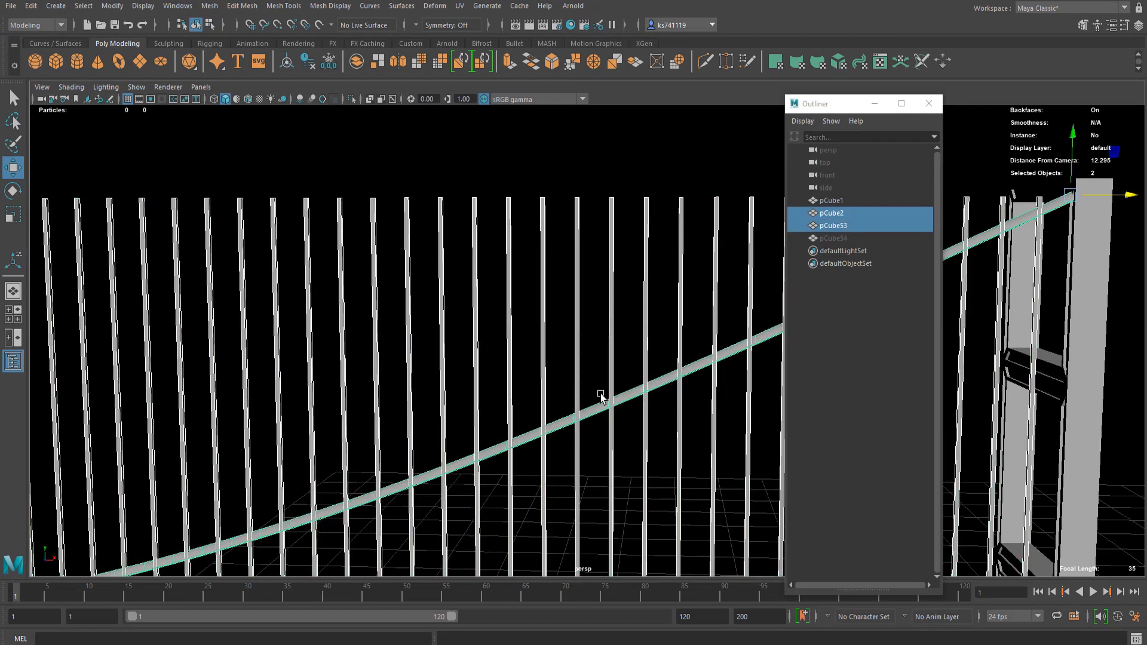
{"action": "left_click", "coordinate": [211, 6]}
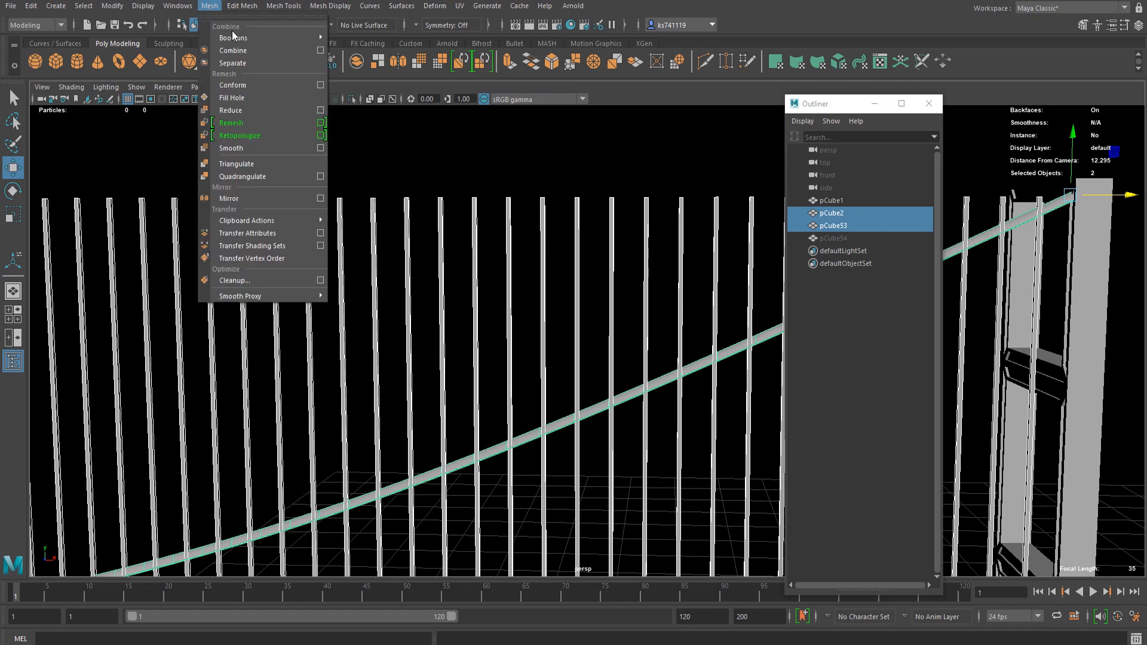
{"action": "mouse_move", "coordinate": [262, 36]}
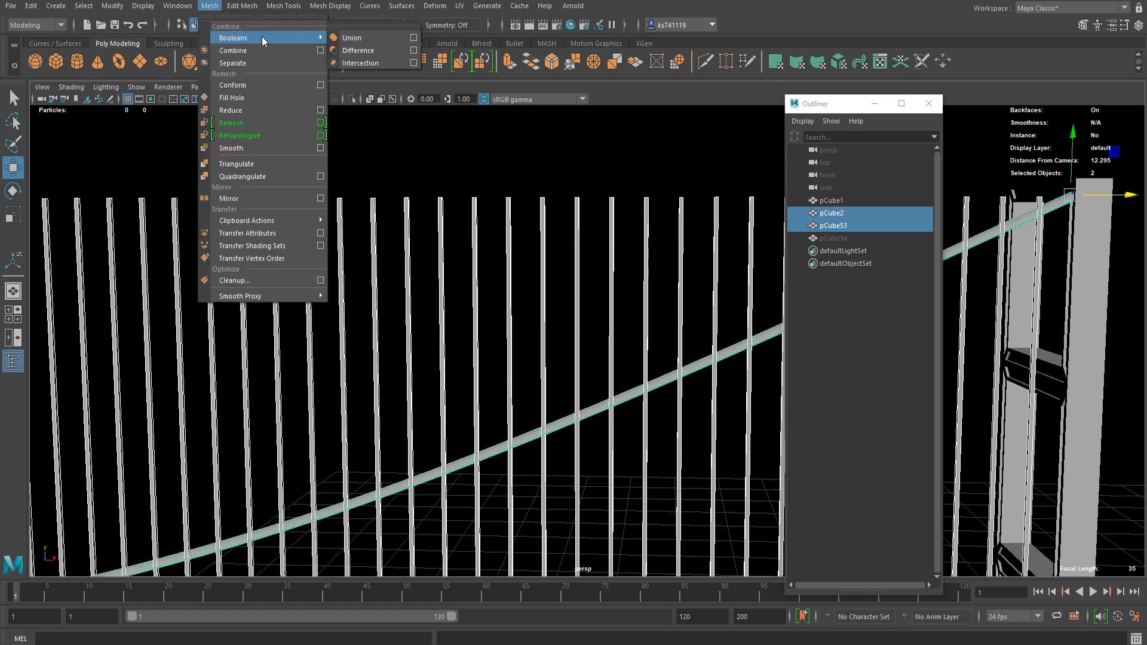
{"action": "left_click", "coordinate": [339, 28]}
{"action": "scroll", "coordinate": [464, 258], "scroll_direction": "up", "scroll_amount": 10}
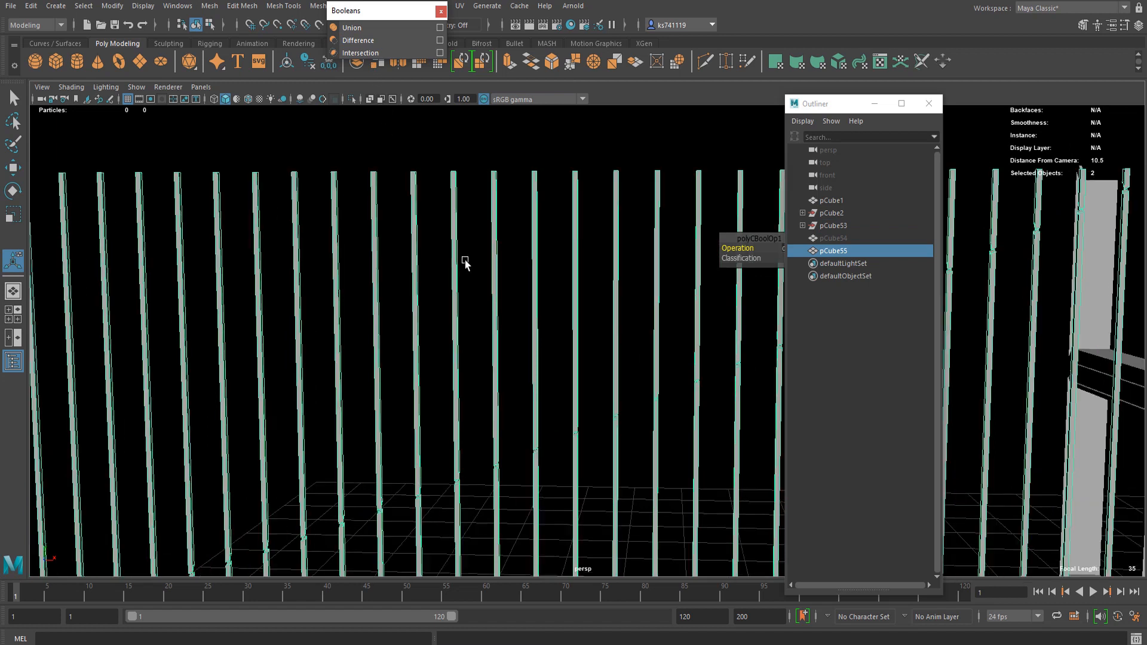
{"action": "scroll", "coordinate": [431, 373], "scroll_direction": "up", "scroll_amount": 3}
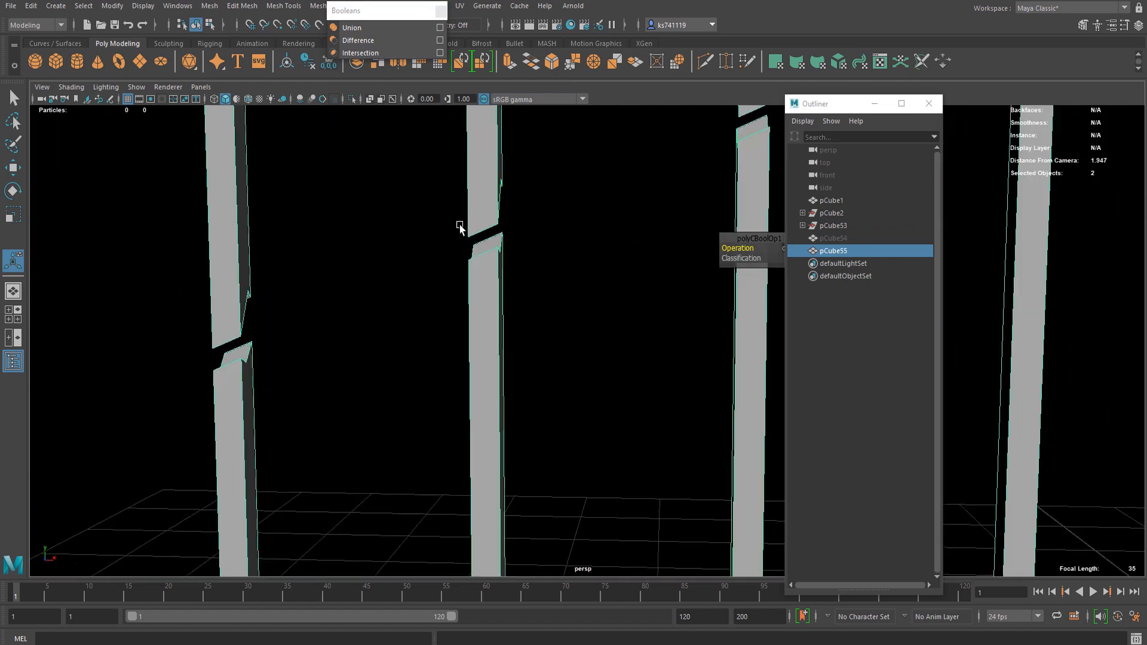
{"action": "scroll", "coordinate": [525, 256], "scroll_direction": "down", "scroll_amount": 10}
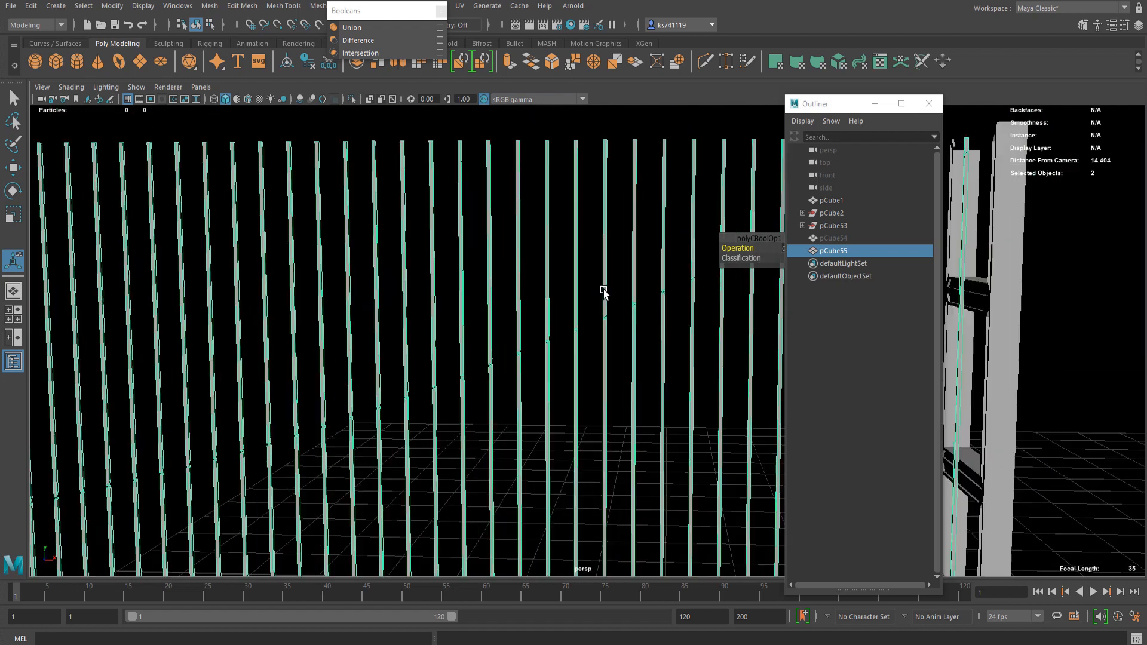
{"action": "scroll", "coordinate": [600, 299], "scroll_direction": "up", "scroll_amount": 10}
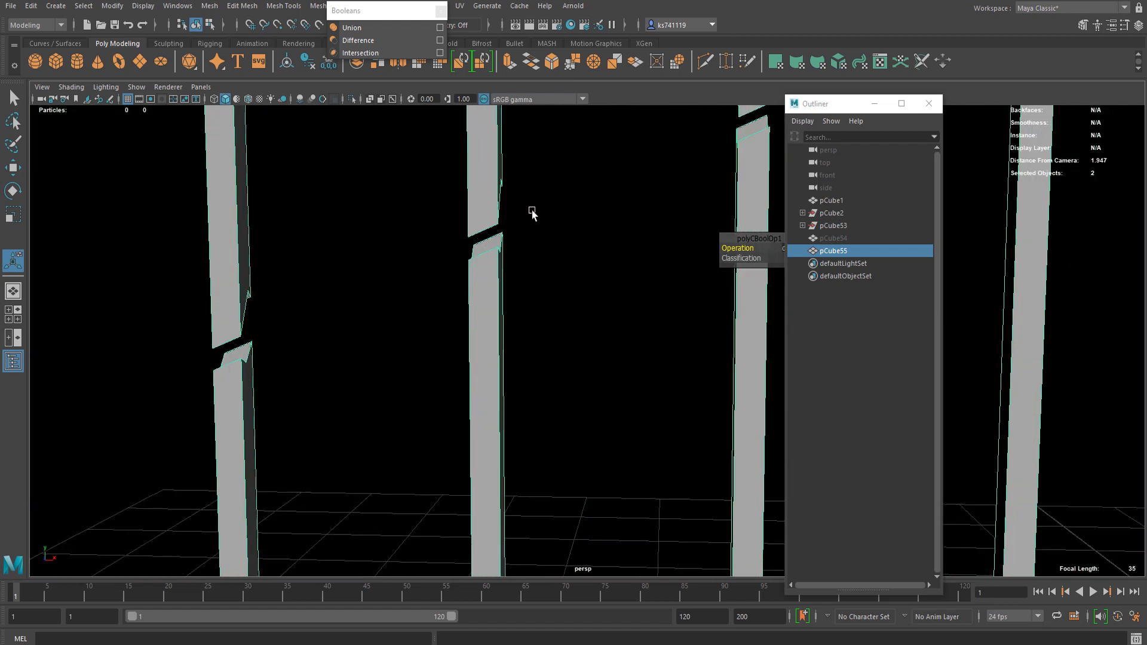
{"action": "scroll", "coordinate": [453, 215], "scroll_direction": "down", "scroll_amount": 10}
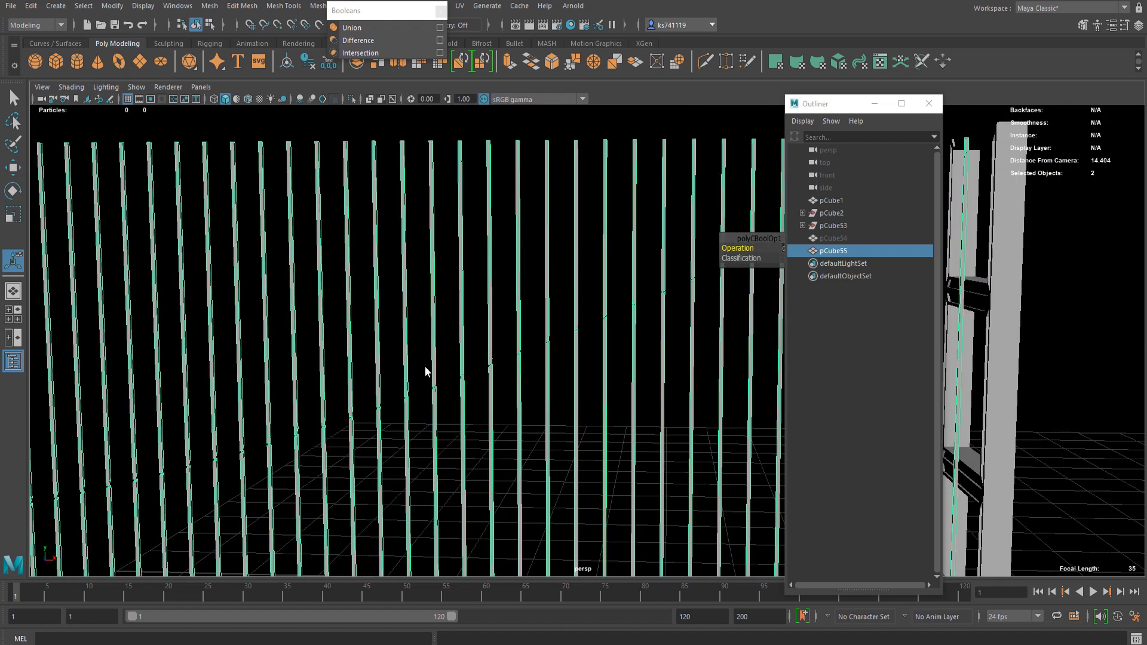
- Select the whole cut bar mesh and try to detach its pieces
{"action": "scroll", "coordinate": [426, 372], "scroll_direction": "down", "scroll_amount": 4}
{"action": "right_click_drag", "start_coordinate": [500, 285], "coordinate": [503, 315]}
{"action": "scroll", "coordinate": [420, 329], "scroll_direction": "down", "scroll_amount": 4}
{"action": "left_click_drag", "start_coordinate": [278, 189], "coordinate": [708, 501]}
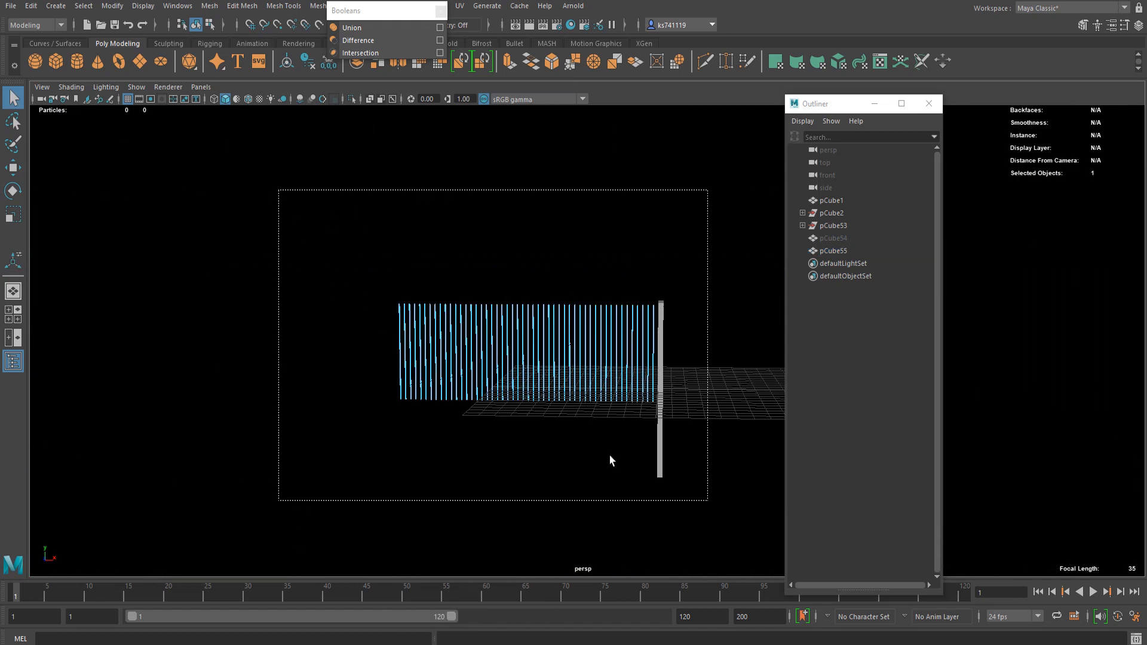
{"action": "scroll", "coordinate": [653, 387], "scroll_direction": "up", "scroll_amount": 4}
{"action": "left_click_drag", "start_coordinate": [653, 387], "coordinate": [312, 72], "text": "alt"}
{"action": "left_click", "coordinate": [273, 6]}
{"action": "mouse_move", "coordinate": [242, 6]}
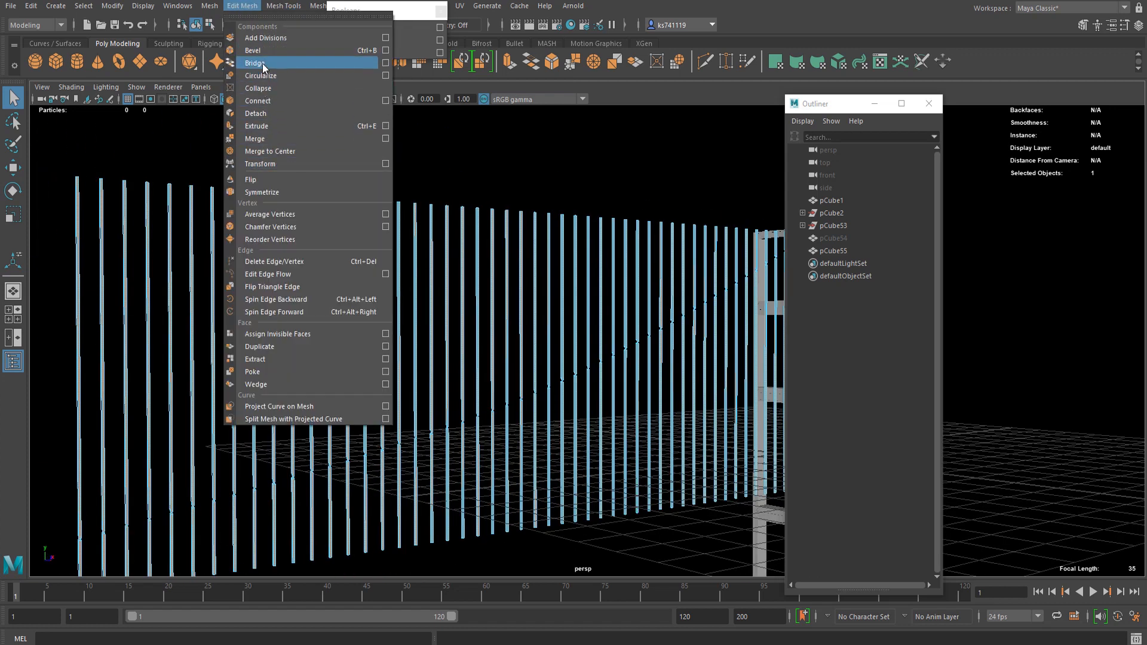
{"action": "left_click", "coordinate": [270, 113]}
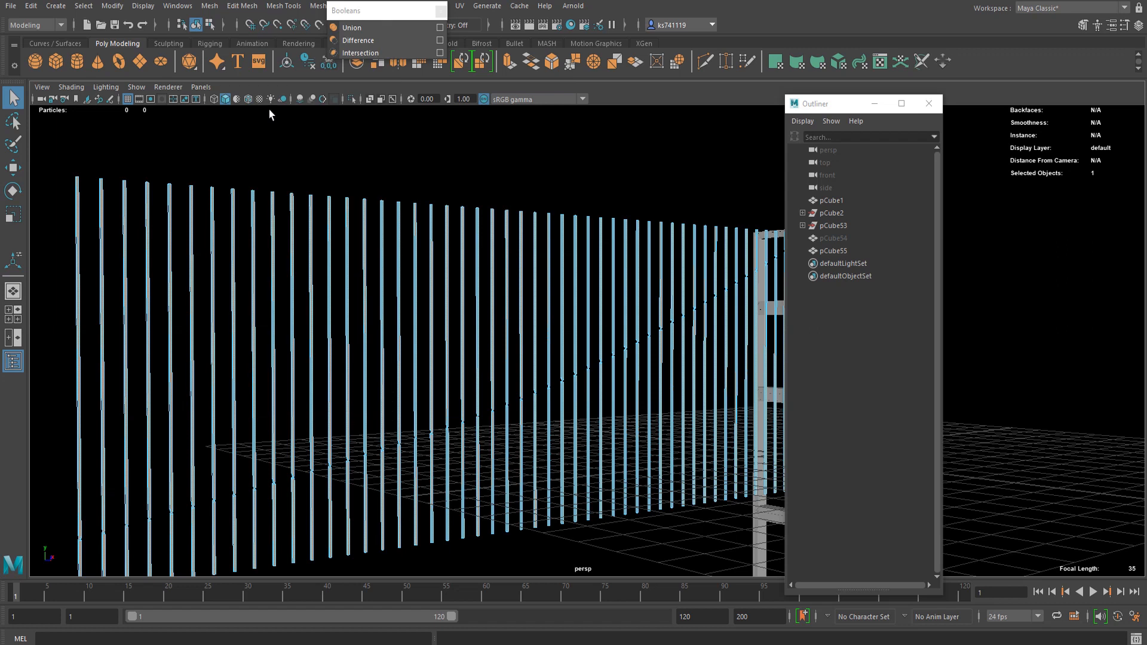
- Separate the cut bar mesh into individual pieces above and below the cable line
{"action": "left_click", "coordinate": [242, 6]}
{"action": "mouse_move", "coordinate": [211, 7]}
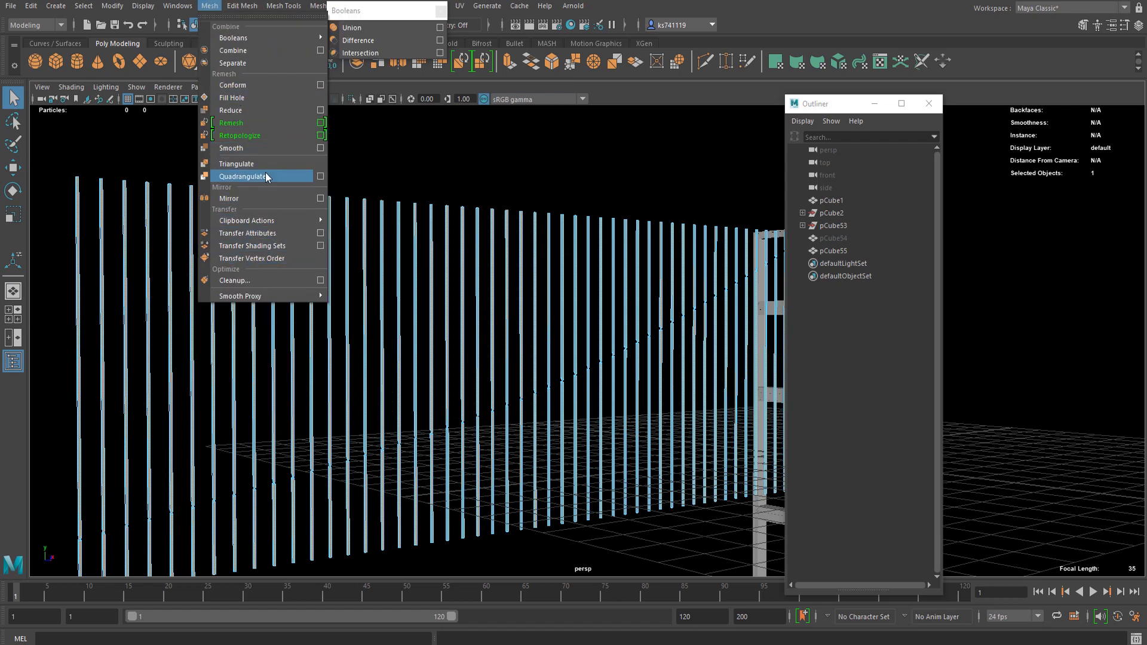
{"action": "left_click", "coordinate": [257, 63]}
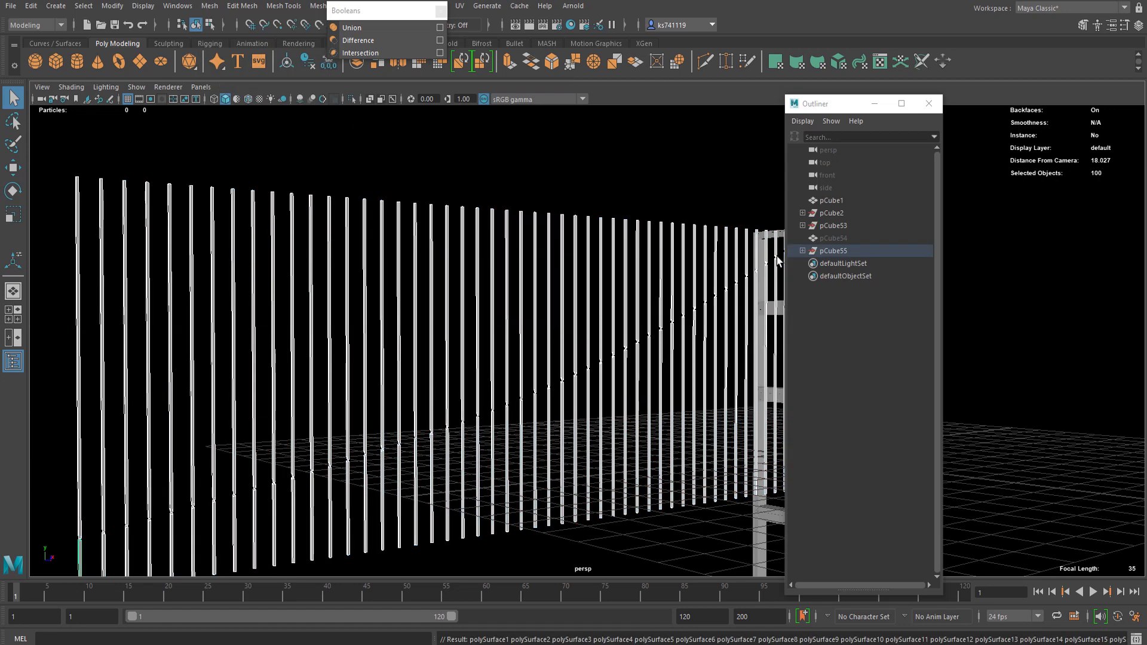
{"action": "right_click_drag", "start_coordinate": [497, 189], "coordinate": [550, 147]}
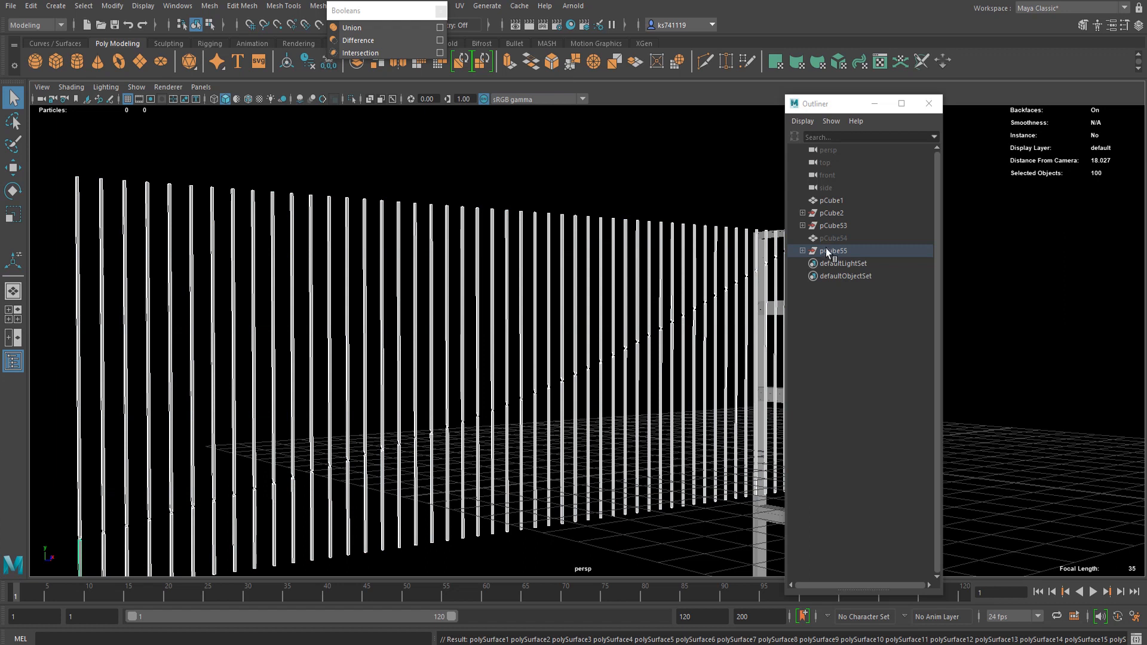
- Expand pCube55 in the Outliner and examine which bar pieces its polySurface entries correspond to
{"action": "left_click", "coordinate": [826, 251]}
{"action": "left_click", "coordinate": [803, 250]}
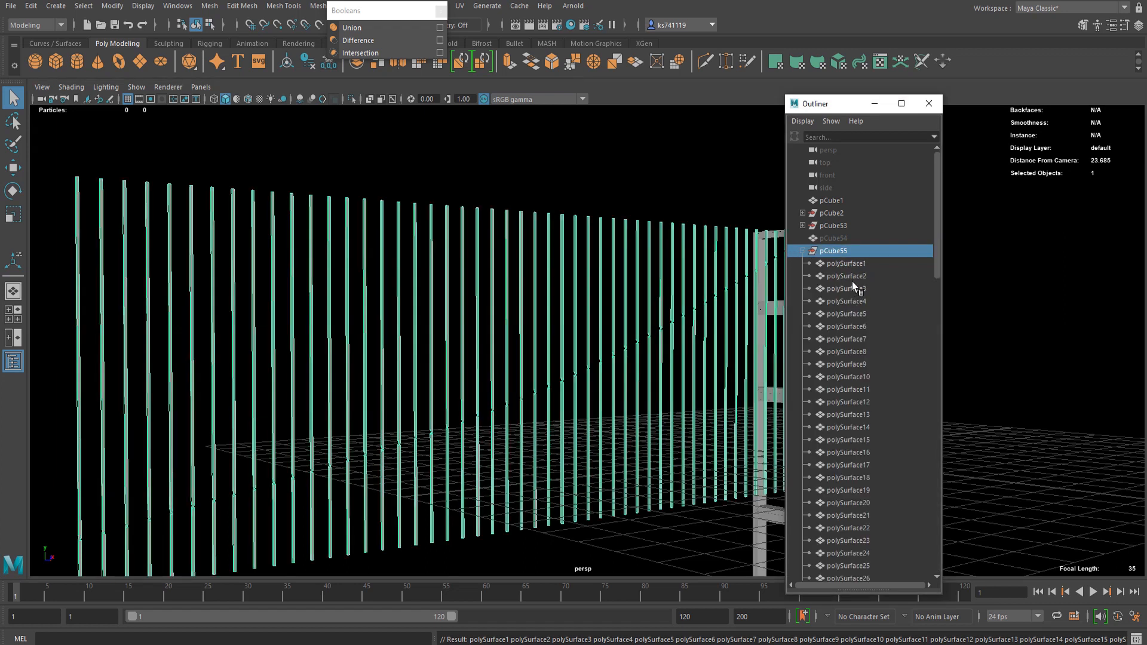
{"action": "scroll", "coordinate": [852, 282], "scroll_direction": "down", "scroll_amount": 10}
{"action": "left_click", "coordinate": [870, 312]}
{"action": "left_click", "coordinate": [851, 352]}
{"action": "left_click", "coordinate": [848, 454]}
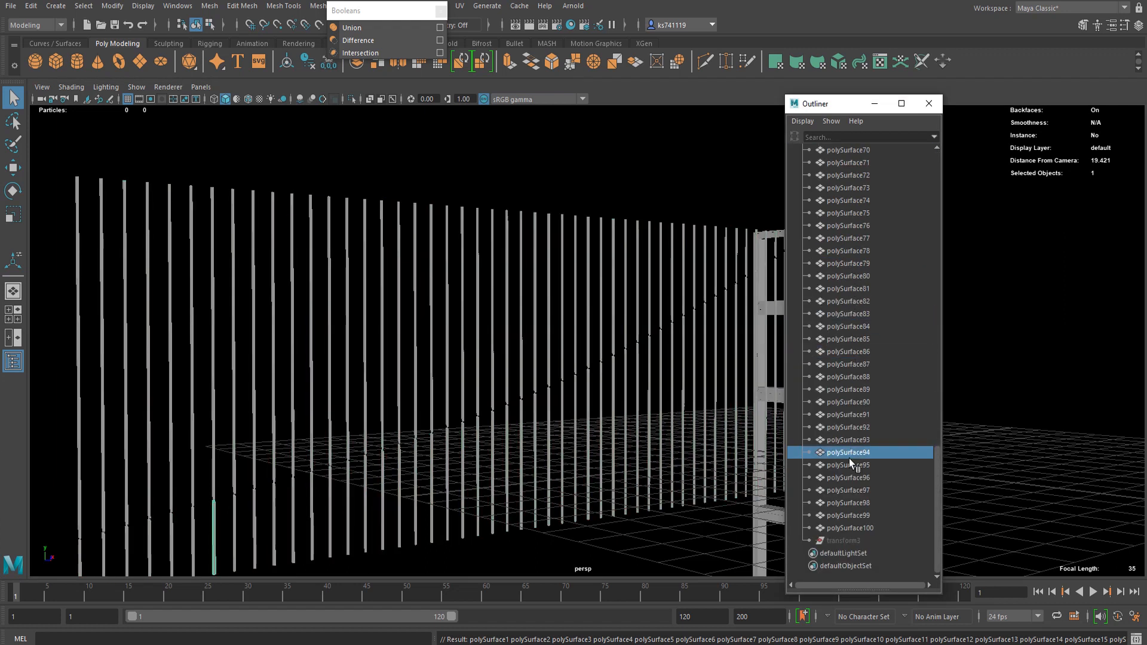
{"action": "left_click", "coordinate": [848, 491]}
{"action": "left_click", "coordinate": [849, 515]}
{"action": "left_click", "coordinate": [860, 492]}
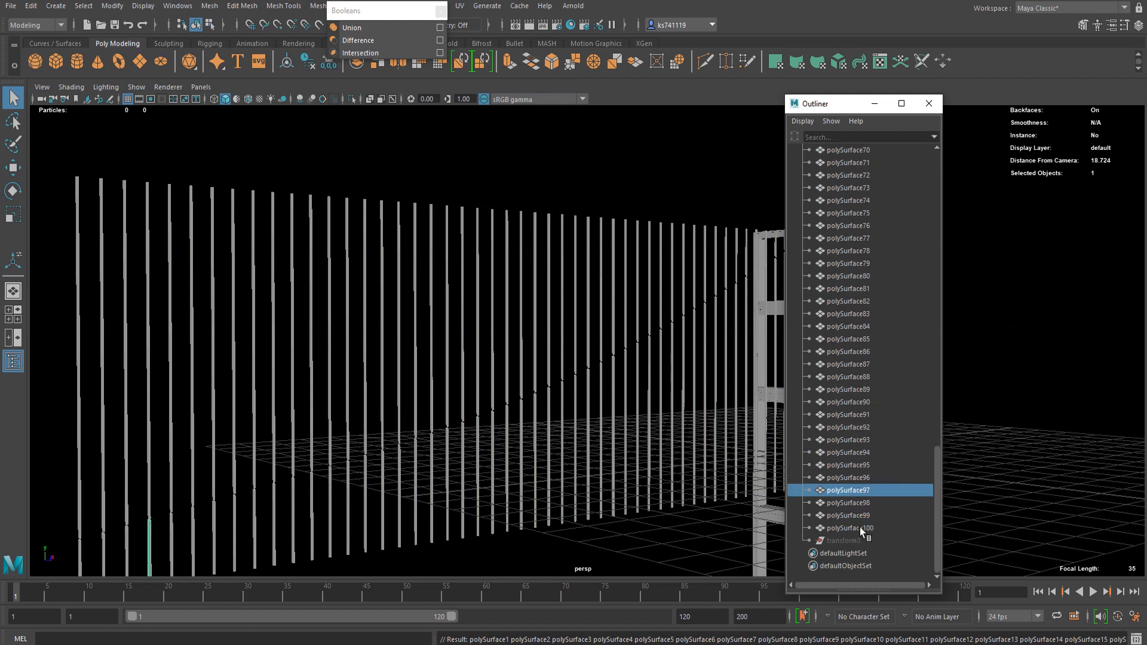
- Select all separated pieces from polySurface1 to polySurface100 and delete their construction history
{"action": "left_click", "coordinate": [859, 527]}
{"action": "scroll", "coordinate": [888, 354], "scroll_direction": "up", "scroll_amount": 20}
{"action": "left_click", "coordinate": [867, 262], "text": "shift"}
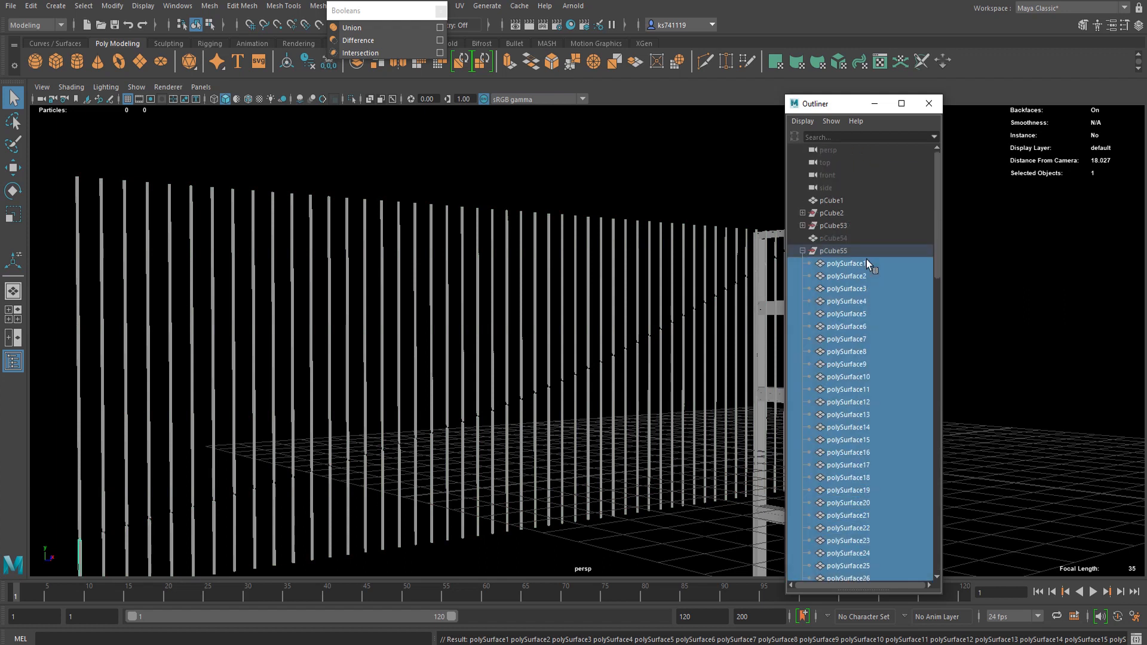
{"action": "scroll", "coordinate": [845, 295], "scroll_direction": "down", "scroll_amount": 13}
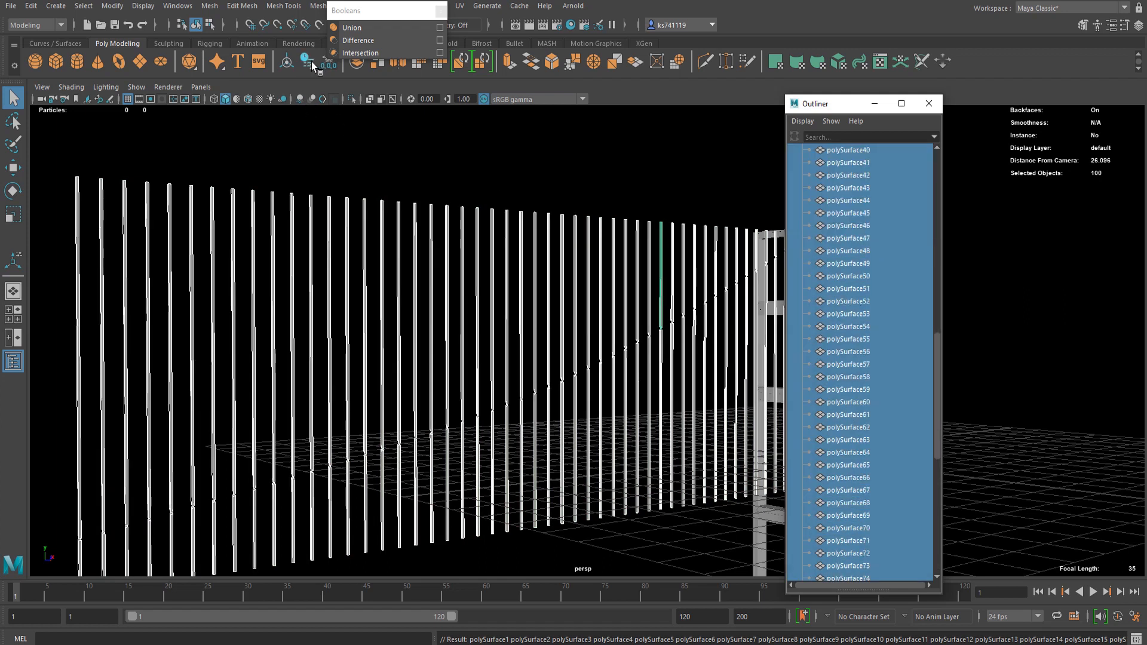
{"action": "scroll", "coordinate": [844, 347], "scroll_direction": "down", "scroll_amount": 9}
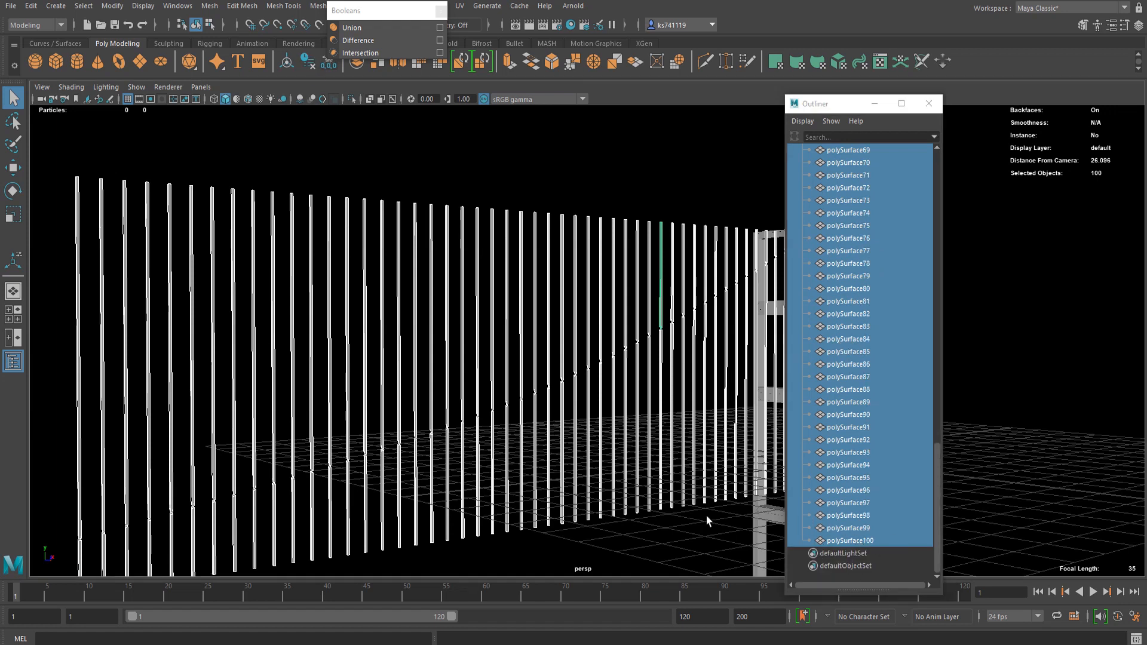
- Select all the bar pieces above the cable line and group them
{"action": "left_click_drag", "start_coordinate": [705, 514], "coordinate": [479, 310], "text": "alt"}
{"action": "right_click", "coordinate": [483, 299]}
{"action": "left_click", "coordinate": [617, 340]}
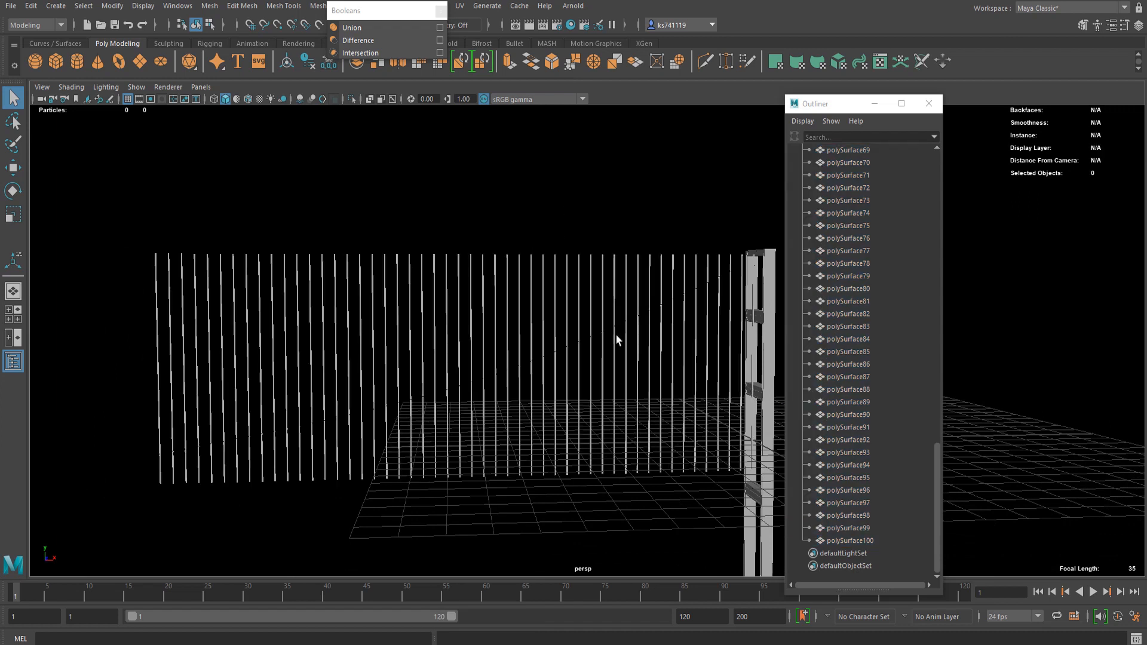
{"action": "left_click_drag", "start_coordinate": [617, 339], "coordinate": [598, 376], "text": "alt"}
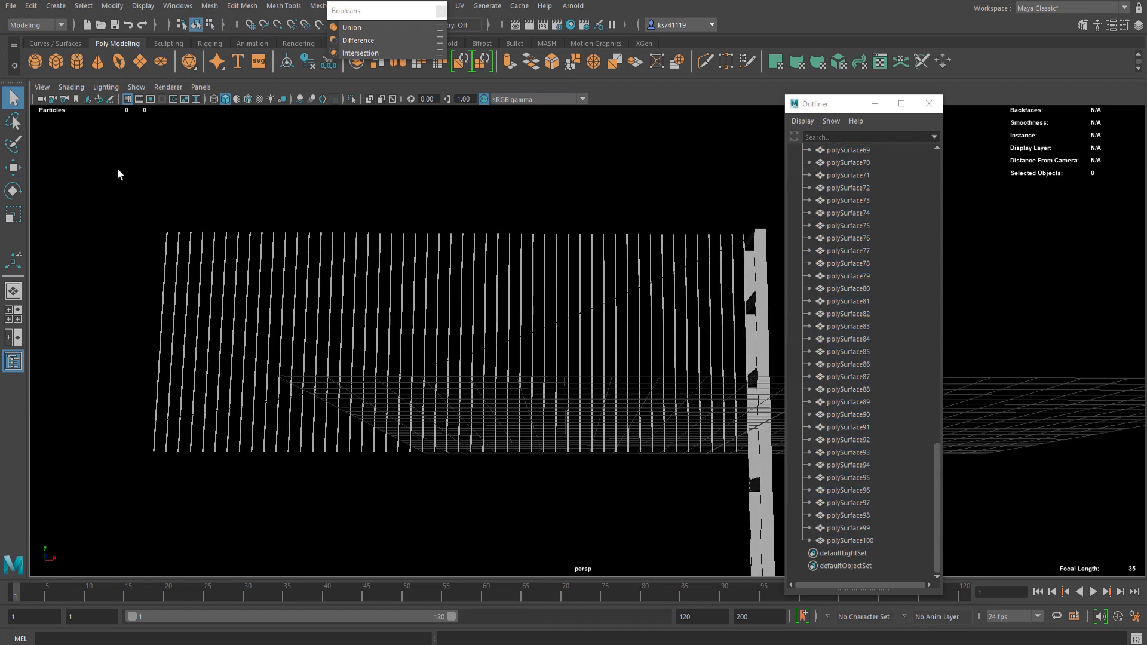
{"action": "left_click_drag", "start_coordinate": [118, 173], "coordinate": [746, 239]}
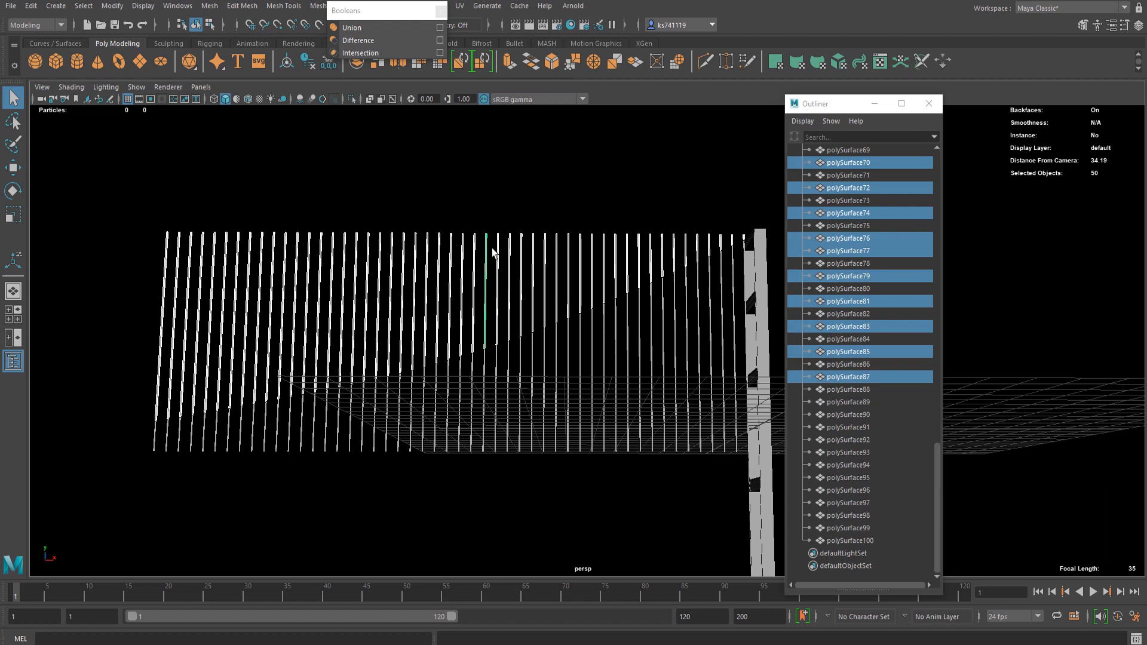
{"action": "scroll", "coordinate": [829, 251], "scroll_direction": "up", "scroll_amount": 12}
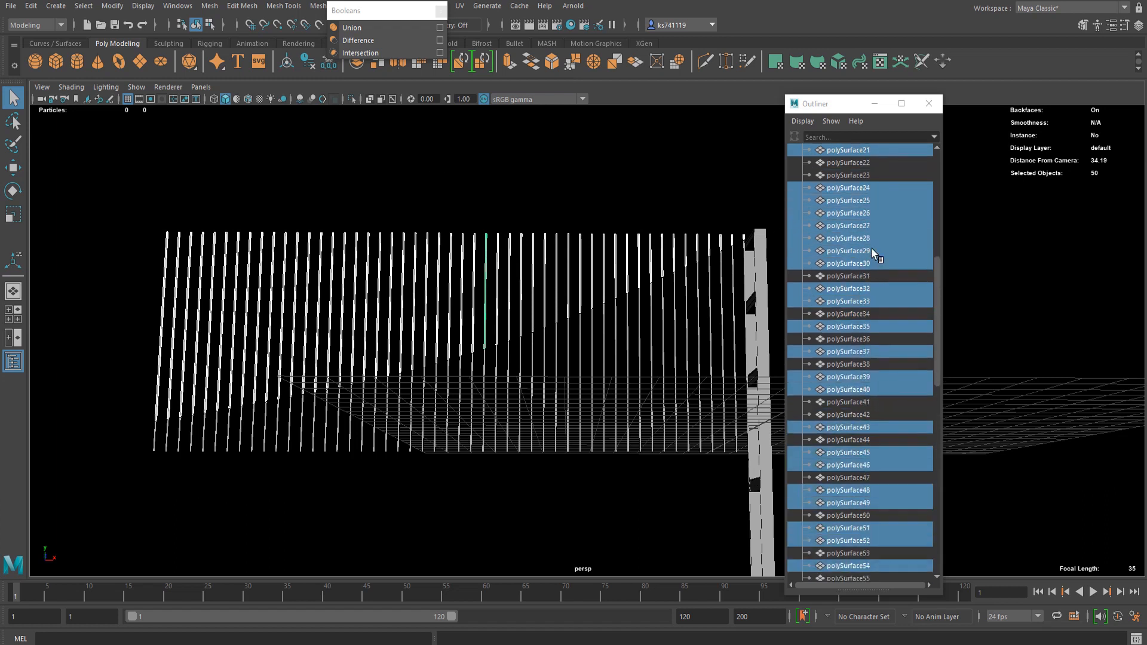
{"action": "key", "text": "ctrl+g"}
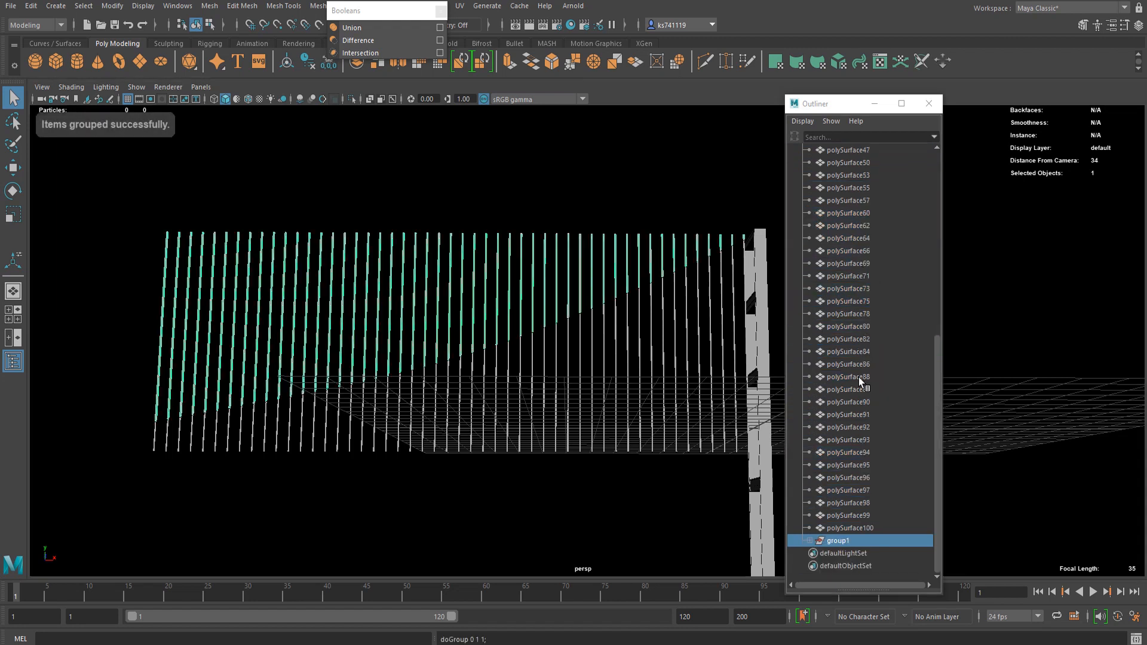
- Combine the bar pieces below the cable line, polySurface3 to polySurface100, into one mesh and delete its construction history
{"action": "scroll", "coordinate": [863, 438], "scroll_direction": "up", "scroll_amount": 15}
{"action": "left_click", "coordinate": [840, 246]}
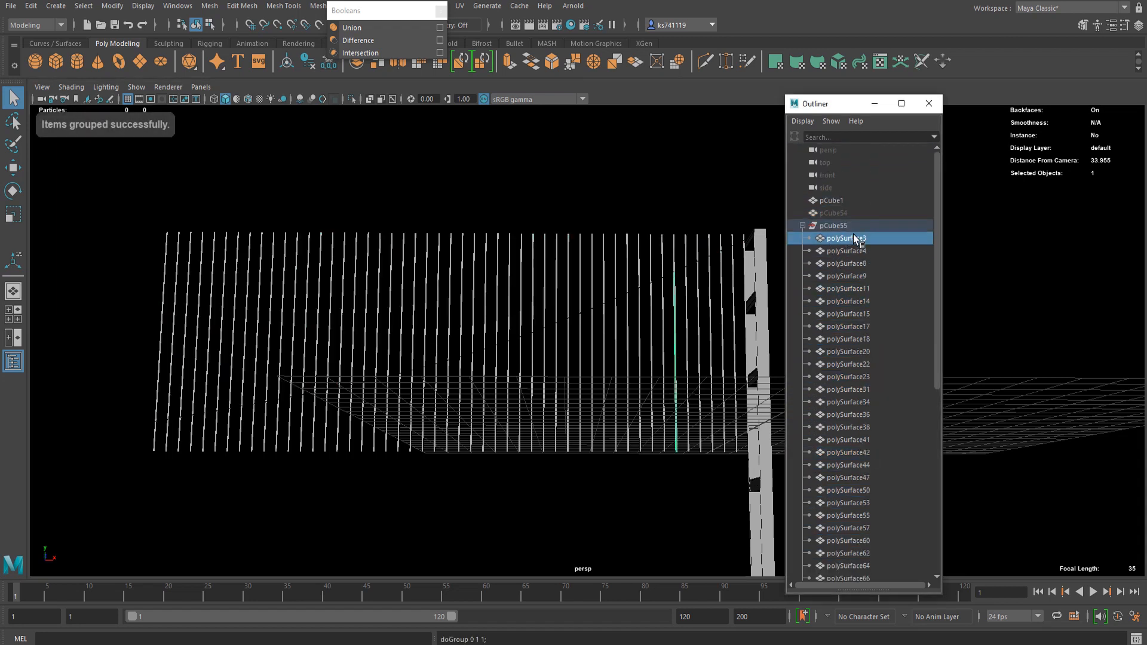
{"action": "scroll", "coordinate": [845, 398], "scroll_direction": "down", "scroll_amount": 12}
{"action": "left_click", "coordinate": [855, 522], "text": "shift"}
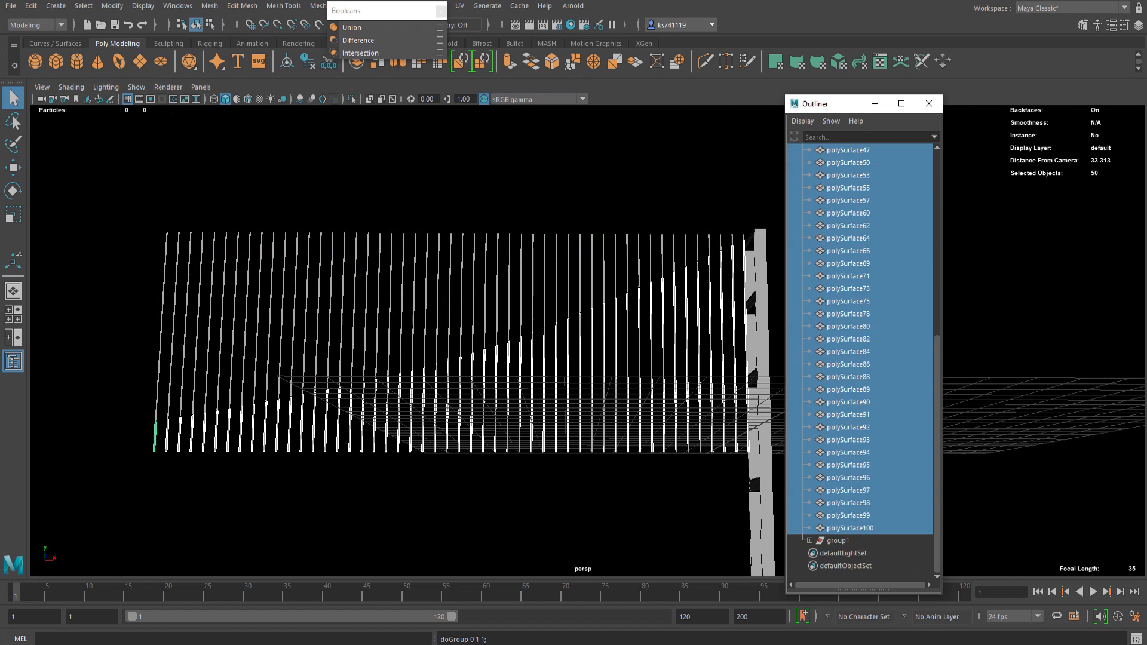
{"action": "left_click", "coordinate": [209, 5]}
{"action": "left_click", "coordinate": [239, 59]}
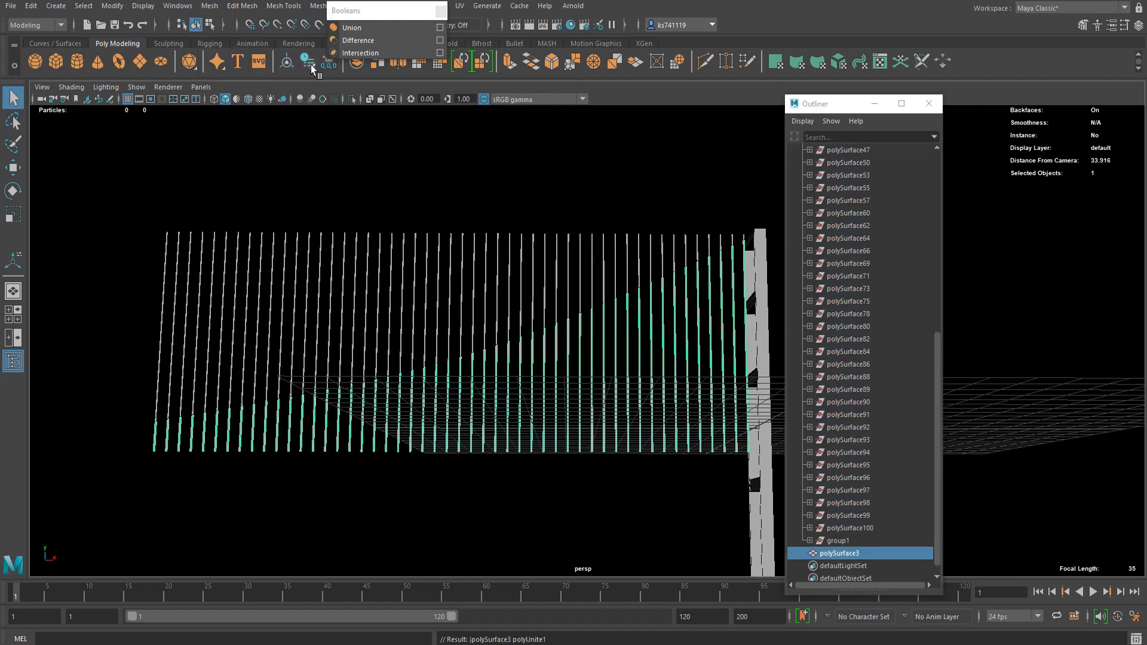
{"action": "scroll", "coordinate": [431, 179], "scroll_direction": "down", "scroll_amount": 5}
{"action": "left_click_drag", "start_coordinate": [644, 401], "coordinate": [775, 342], "text": "alt"}
- Unhide the sagging cable pCube54 so it runs through the cut bars
{"action": "left_click", "coordinate": [844, 214]}
{"action": "scroll", "coordinate": [627, 320], "scroll_direction": "up", "scroll_amount": 4}
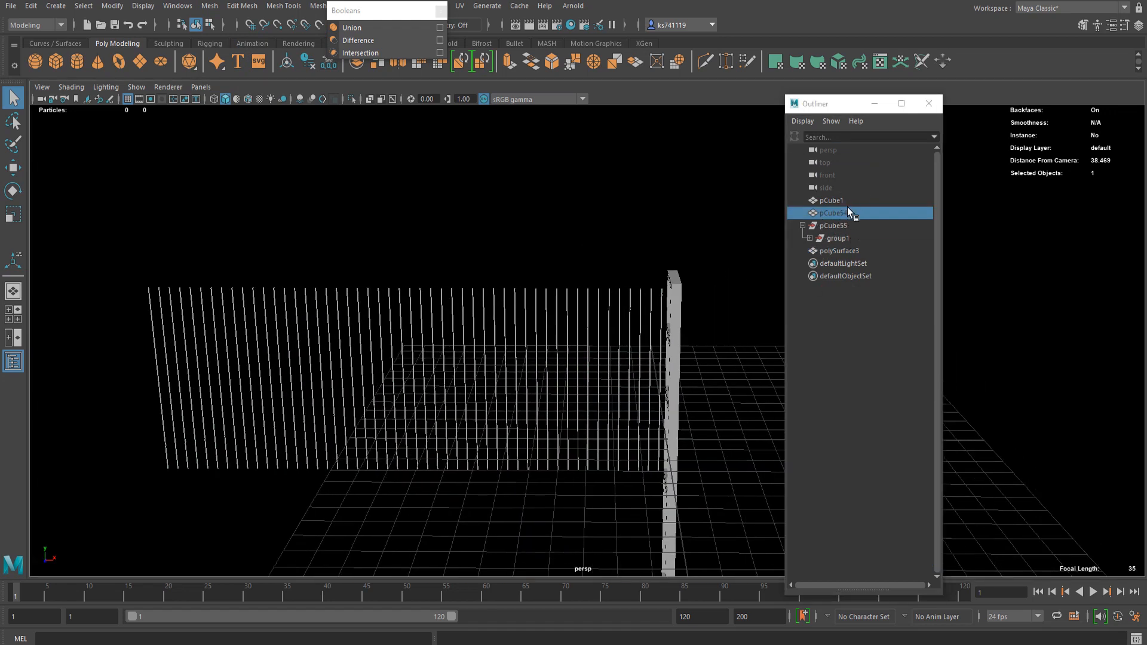
{"action": "key", "text": "shift+h"}
{"action": "scroll", "coordinate": [615, 299], "scroll_direction": "up", "scroll_amount": 4}
{"action": "left_click_drag", "start_coordinate": [373, 147], "coordinate": [475, 259]}
{"action": "middle_click_drag", "start_coordinate": [422, 256], "coordinate": [472, 232], "text": "alt"}
{"action": "right_click_drag", "start_coordinate": [465, 229], "coordinate": [213, 183], "text": "alt"}
{"action": "left_click_drag", "start_coordinate": [197, 178], "coordinate": [385, 203]}
{"action": "left_click_drag", "start_coordinate": [384, 204], "coordinate": [413, 236], "text": "alt"}
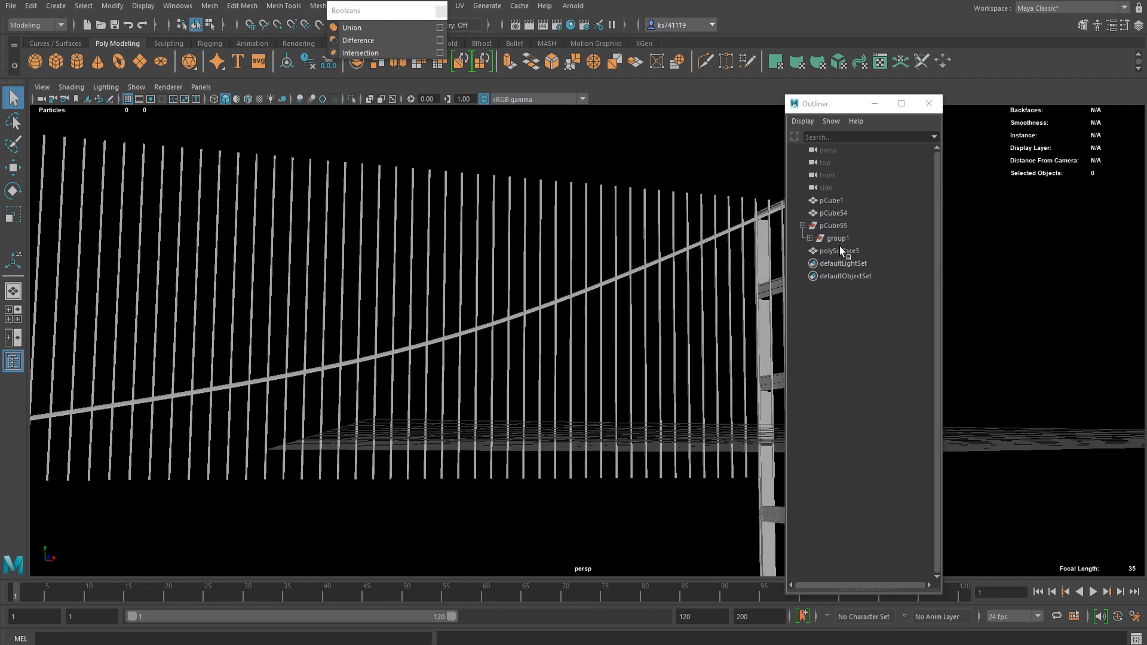
- Combine the bar pieces above the cable in group1 into a single mesh and delete its history
{"action": "left_click", "coordinate": [841, 250]}
{"action": "left_click_drag", "start_coordinate": [658, 244], "coordinate": [593, 263], "text": "alt"}
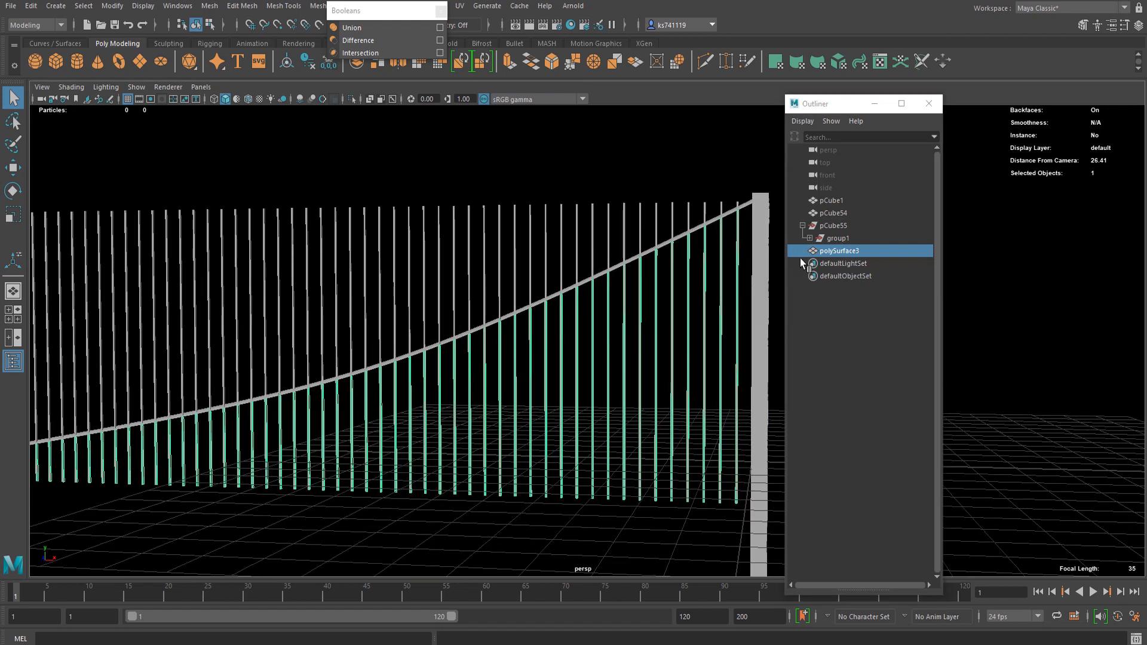
{"action": "left_click", "coordinate": [837, 238]}
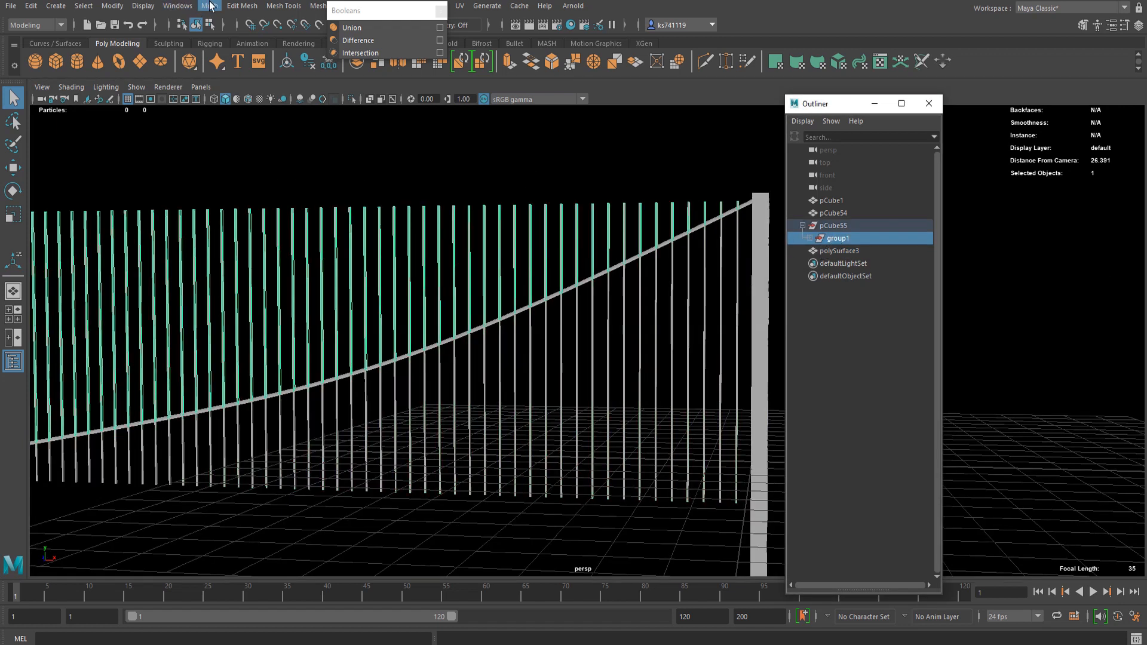
{"action": "left_click", "coordinate": [209, 5]}
{"action": "left_click", "coordinate": [239, 51]}
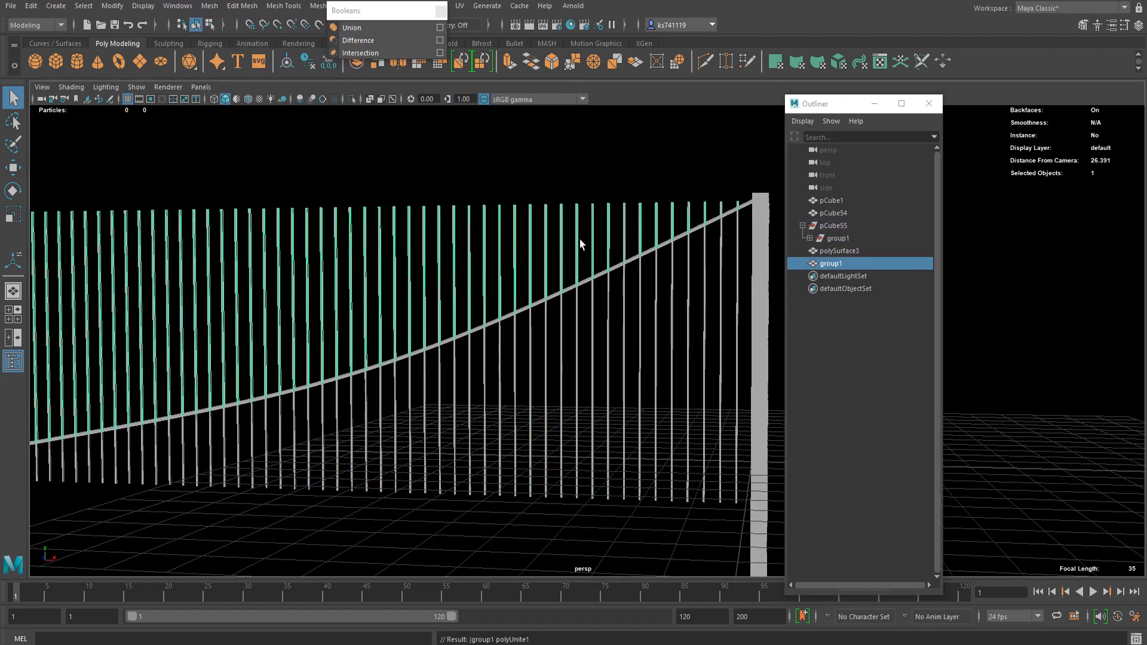
{"action": "scroll", "coordinate": [530, 256], "scroll_direction": "down", "scroll_amount": 3}
- Move the combined upper bars group1 slightly down so their lower ends pass through the cable
{"action": "key", "text": "w"}
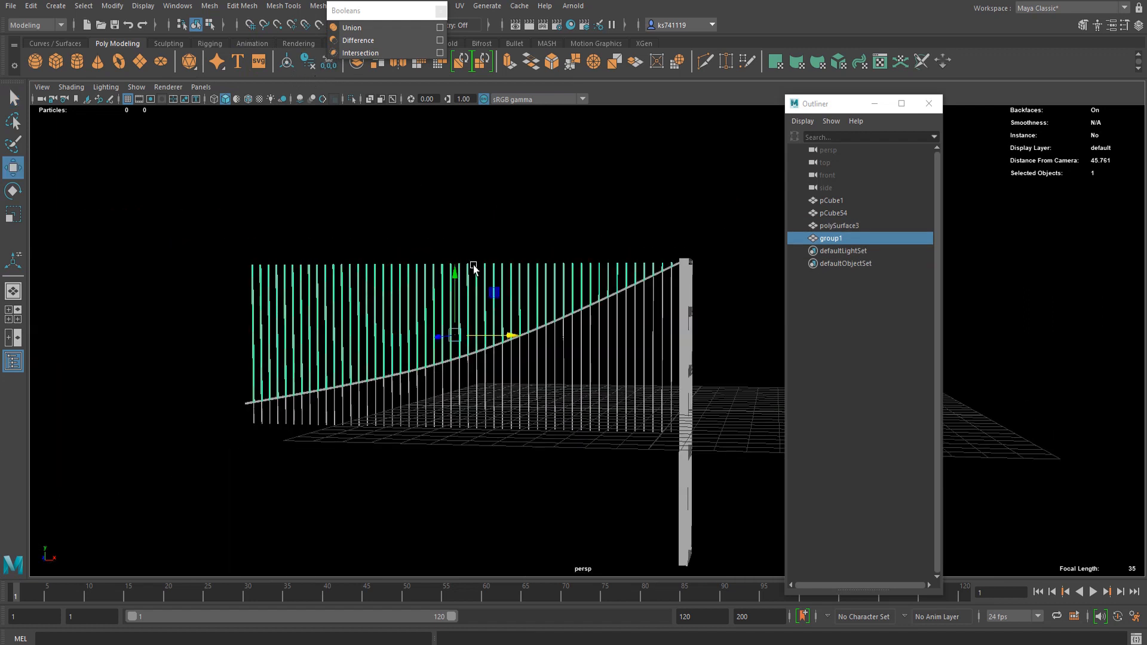
{"action": "scroll", "coordinate": [450, 291], "scroll_direction": "up", "scroll_amount": 10}
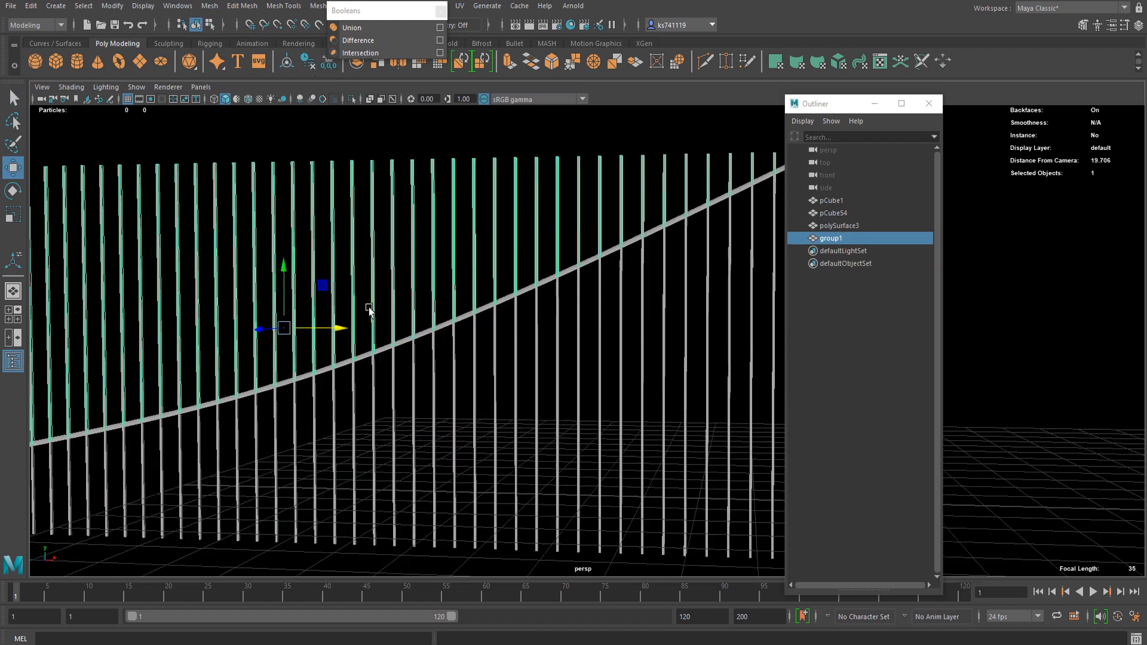
{"action": "scroll", "coordinate": [487, 267], "scroll_direction": "down", "scroll_amount": 1}
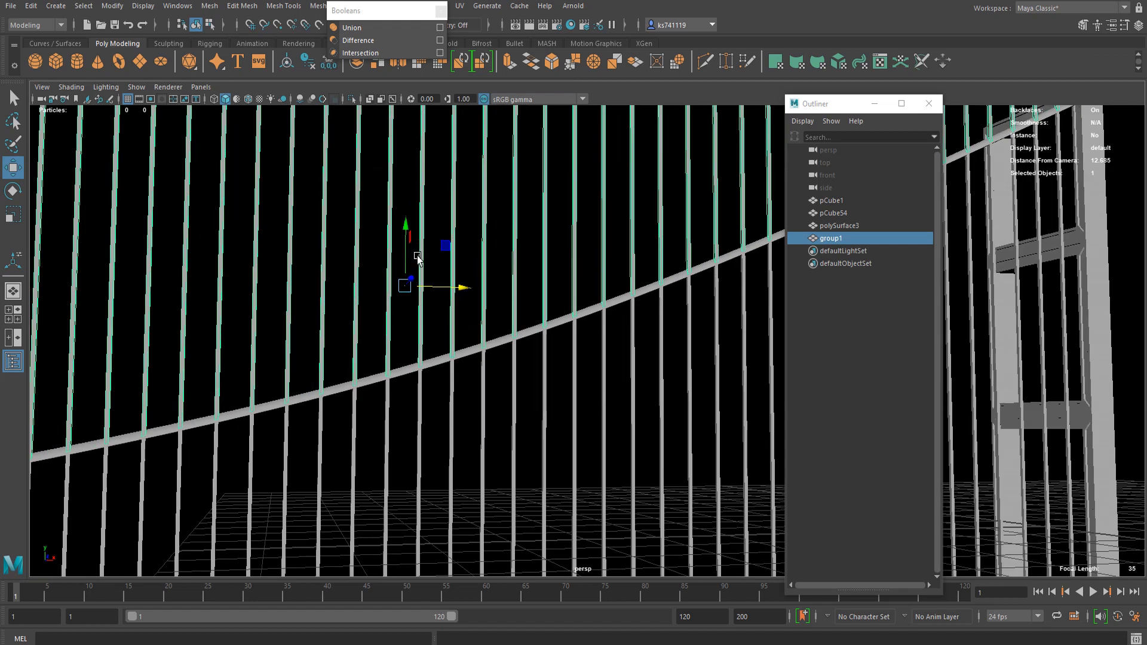
{"action": "left_click_drag", "start_coordinate": [405, 222], "coordinate": [404, 237]}
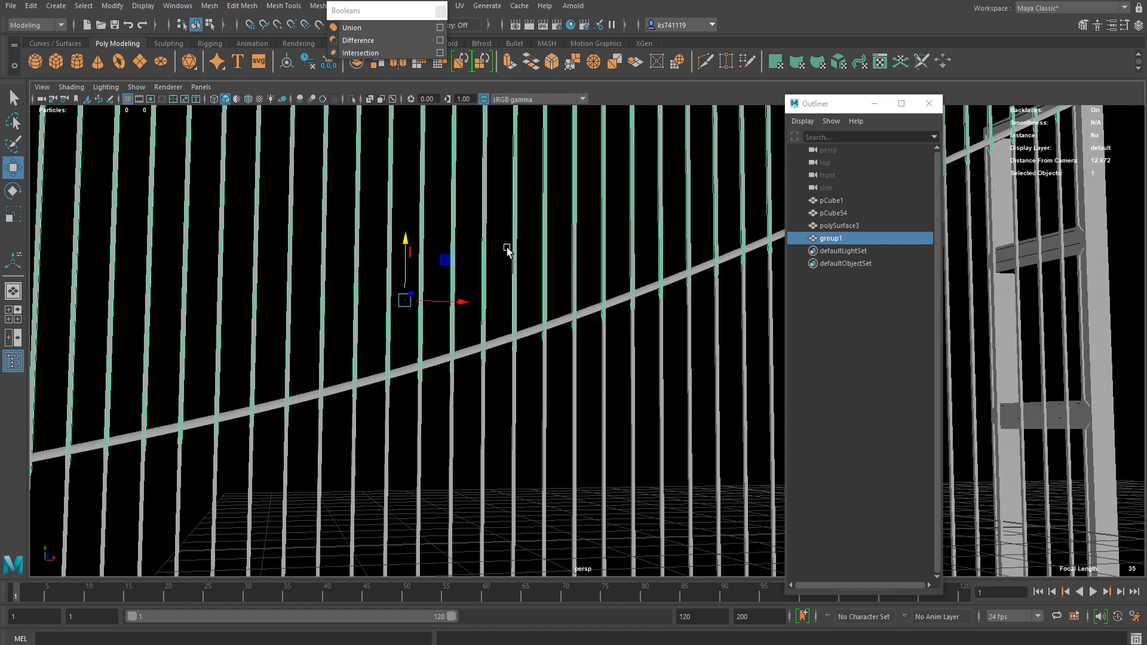
{"action": "scroll", "coordinate": [479, 270], "scroll_direction": "down", "scroll_amount": 4}
{"action": "left_click_drag", "start_coordinate": [411, 296], "coordinate": [434, 293], "text": "alt"}
{"action": "scroll", "coordinate": [572, 293], "scroll_direction": "up", "scroll_amount": 2}
{"action": "left_click_drag", "start_coordinate": [572, 293], "coordinate": [651, 277], "text": "alt"}
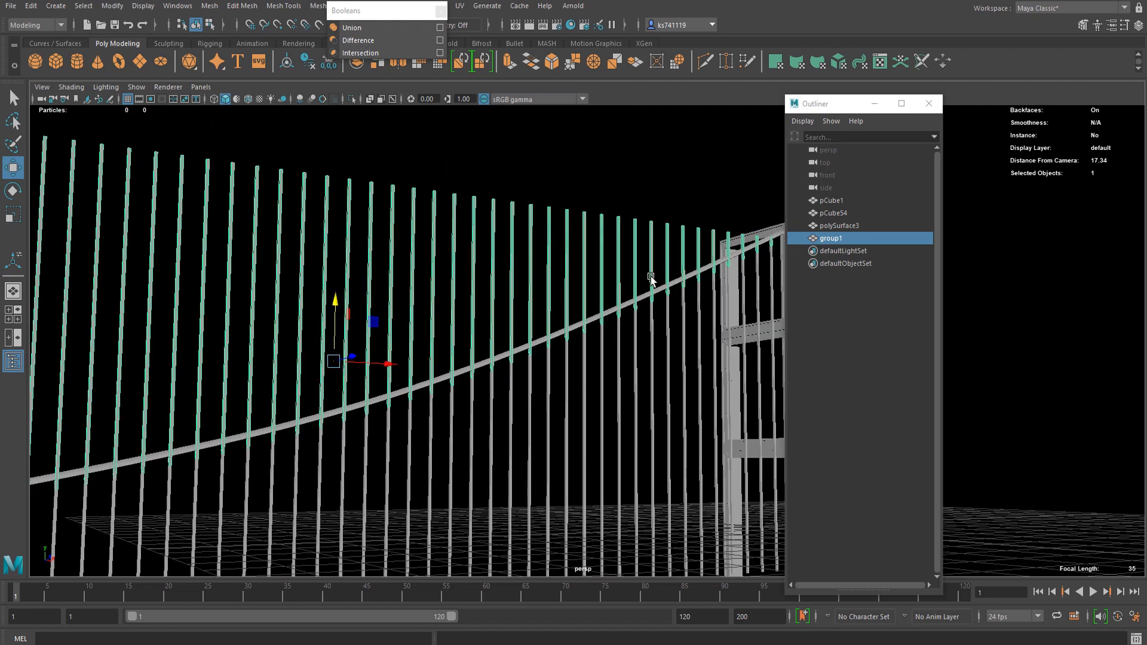
{"action": "scroll", "coordinate": [443, 371], "scroll_direction": "up", "scroll_amount": 6}
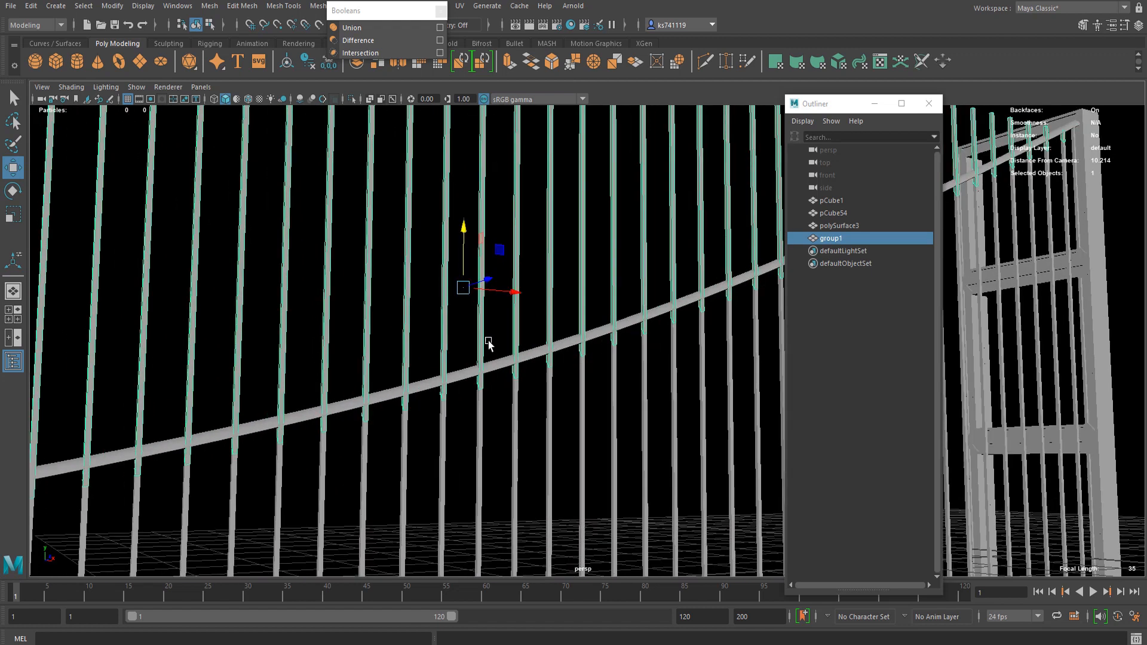
{"action": "left_click_drag", "start_coordinate": [353, 198], "coordinate": [377, 245]}
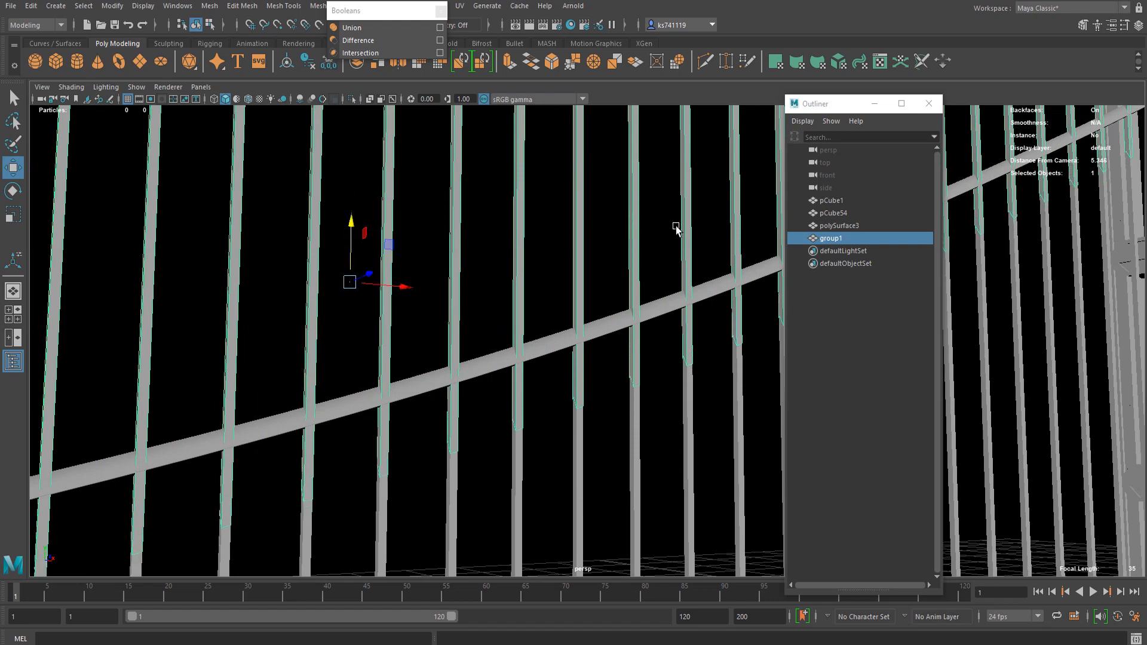
- Duplicate the cable pCube54 and hide the copy
{"action": "left_click", "coordinate": [608, 323]}
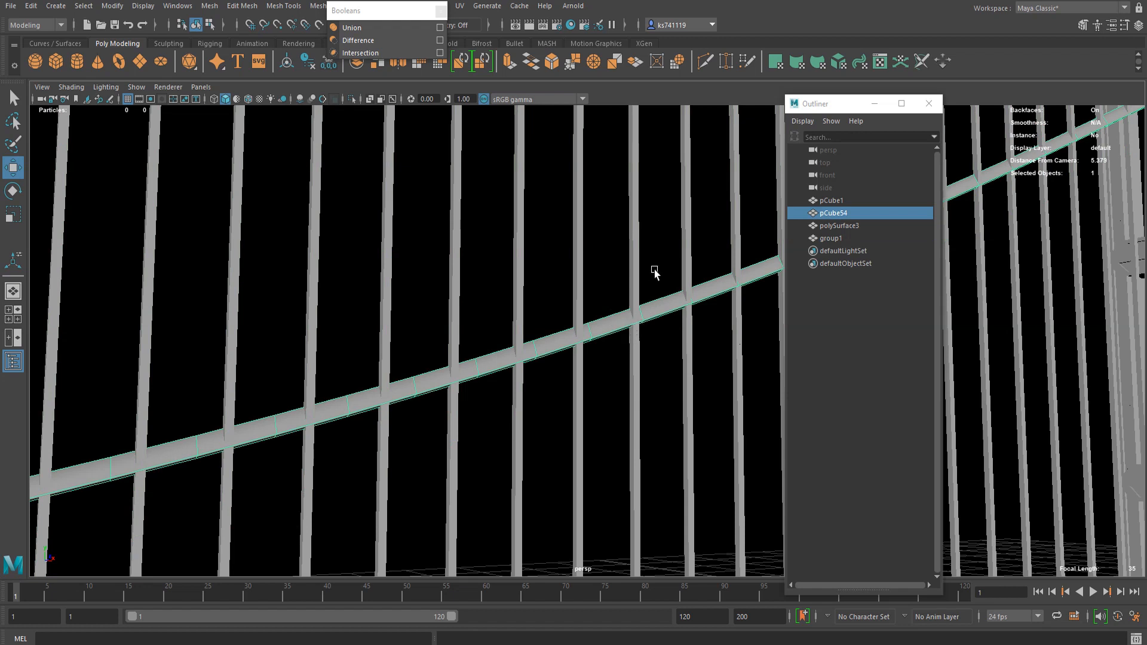
{"action": "key", "text": "ctrl+d"}
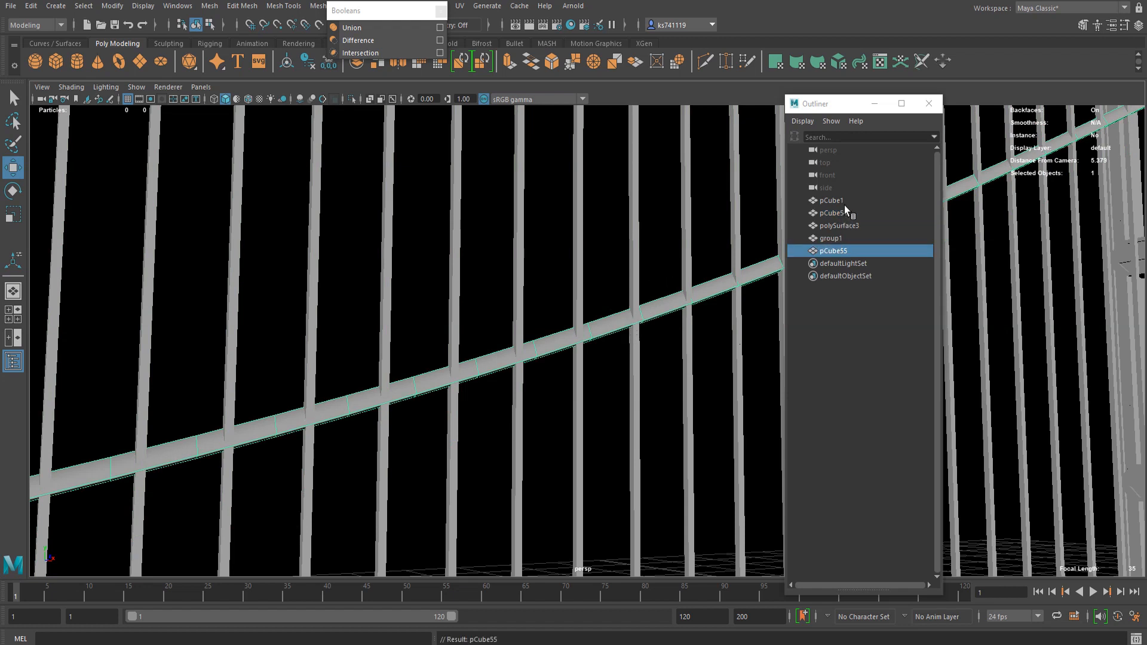
{"action": "key", "text": "h"}
- Apply a Boolean Intersection between the upper bars group1 and the cable pCube54, and delete the result's history
{"action": "scroll", "coordinate": [592, 300], "scroll_direction": "up", "scroll_amount": 2}
{"action": "left_click", "coordinate": [570, 257]}
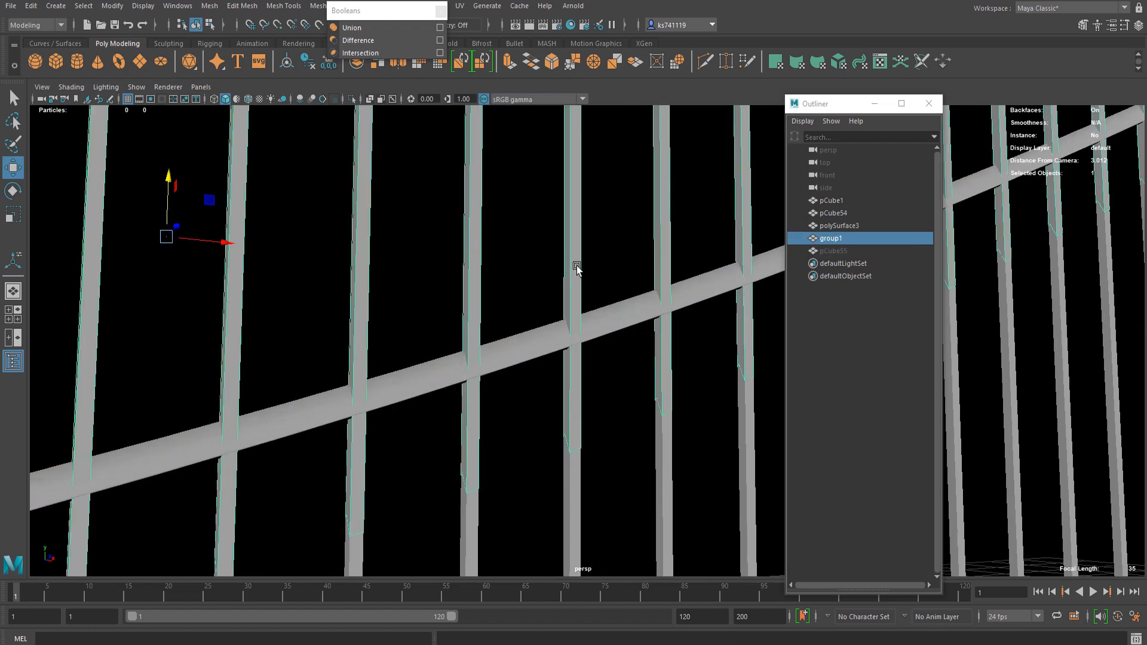
{"action": "scroll", "coordinate": [562, 306], "scroll_direction": "up", "scroll_amount": 3}
{"action": "scroll", "coordinate": [564, 316], "scroll_direction": "down", "scroll_amount": 5}
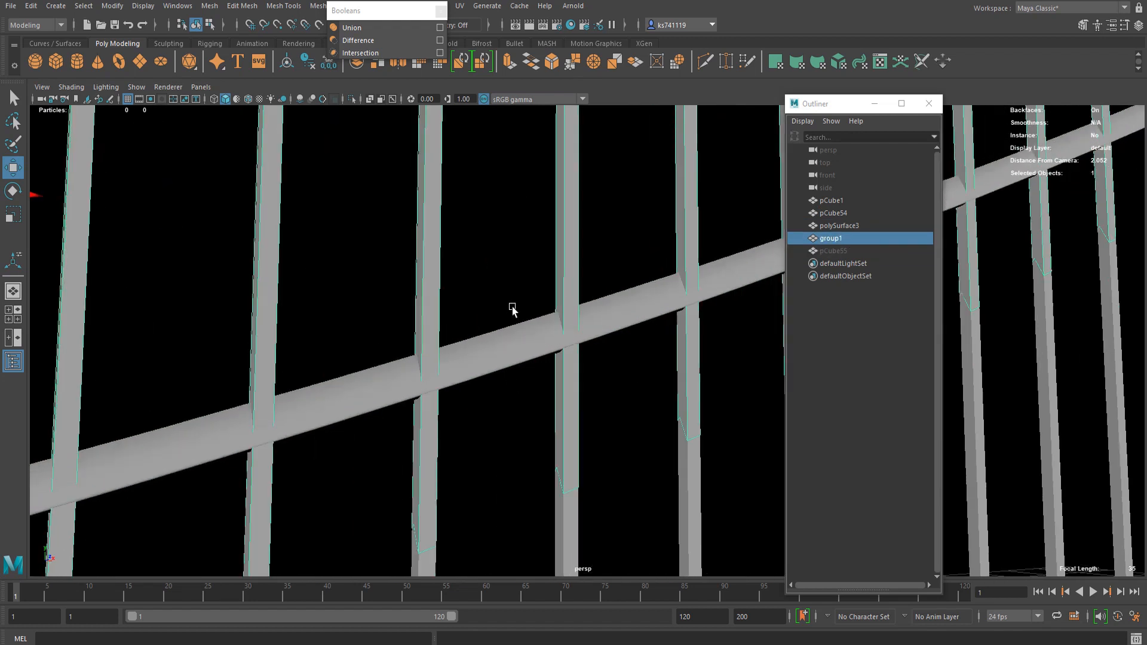
{"action": "left_click", "coordinate": [541, 346], "text": "shift"}
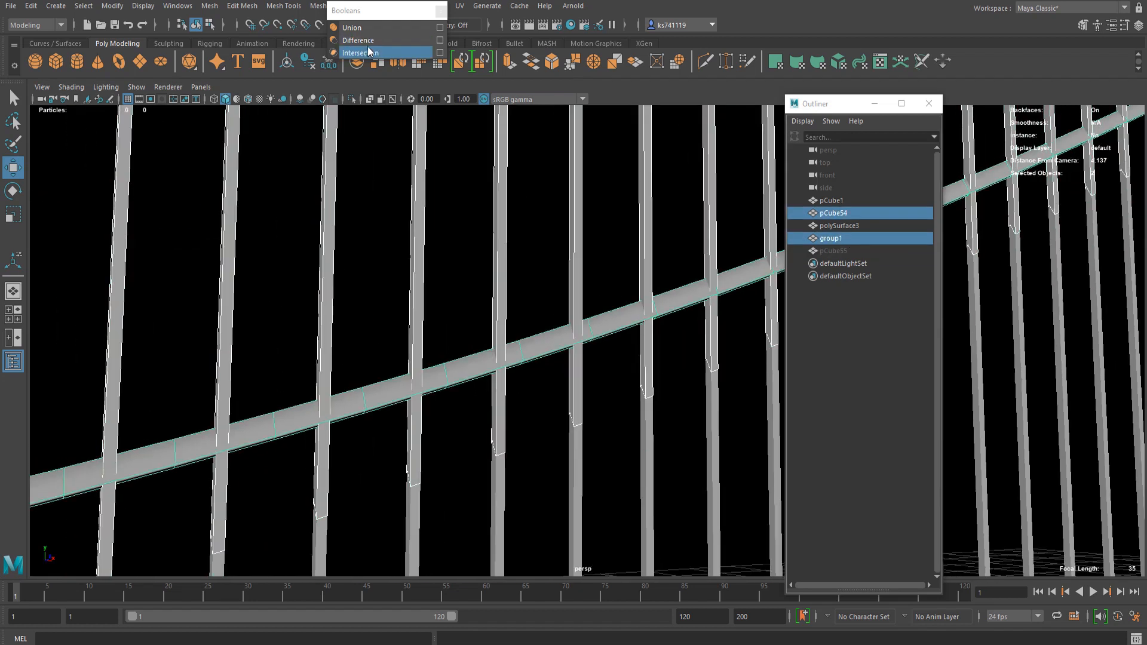
{"action": "left_click", "coordinate": [399, 54]}
{"action": "scroll", "coordinate": [466, 336], "scroll_direction": "up", "scroll_amount": 2}
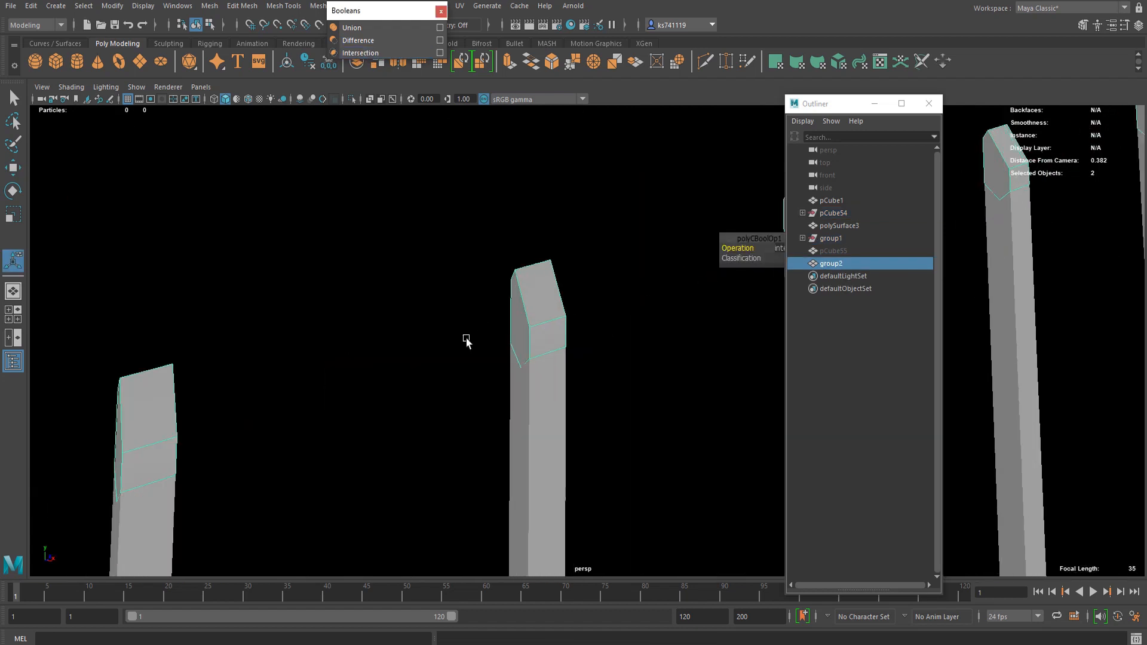
{"action": "scroll", "coordinate": [464, 233], "scroll_direction": "down", "scroll_amount": 8}
{"action": "key", "text": "q"}
{"action": "scroll", "coordinate": [622, 302], "scroll_direction": "up", "scroll_amount": 2}
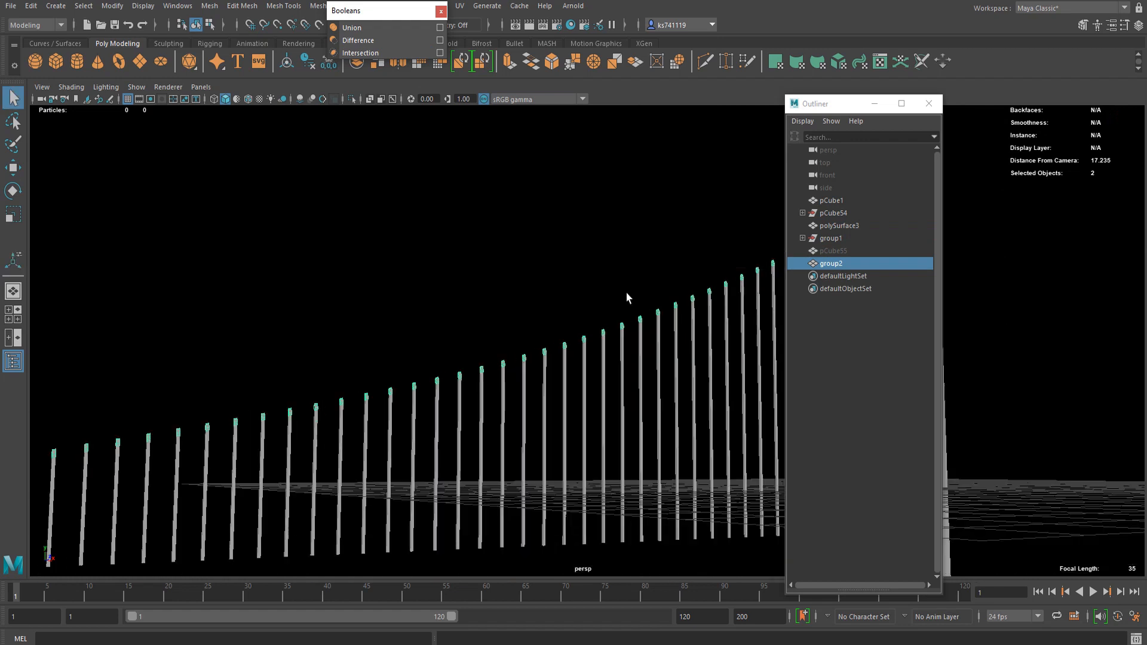
{"action": "left_click", "coordinate": [308, 55]}
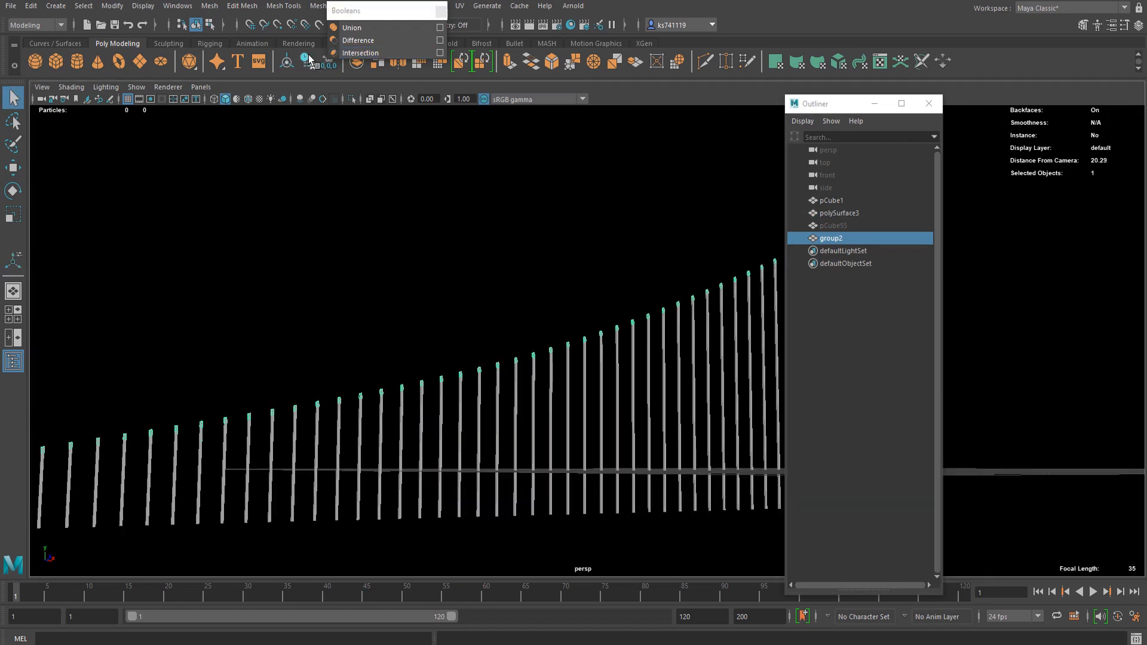
- Unhide the duplicated cable pCube55 and select the small intersection pieces in group2 for moving
{"action": "scroll", "coordinate": [568, 328], "scroll_direction": "up", "scroll_amount": 5}
{"action": "left_click", "coordinate": [844, 227]}
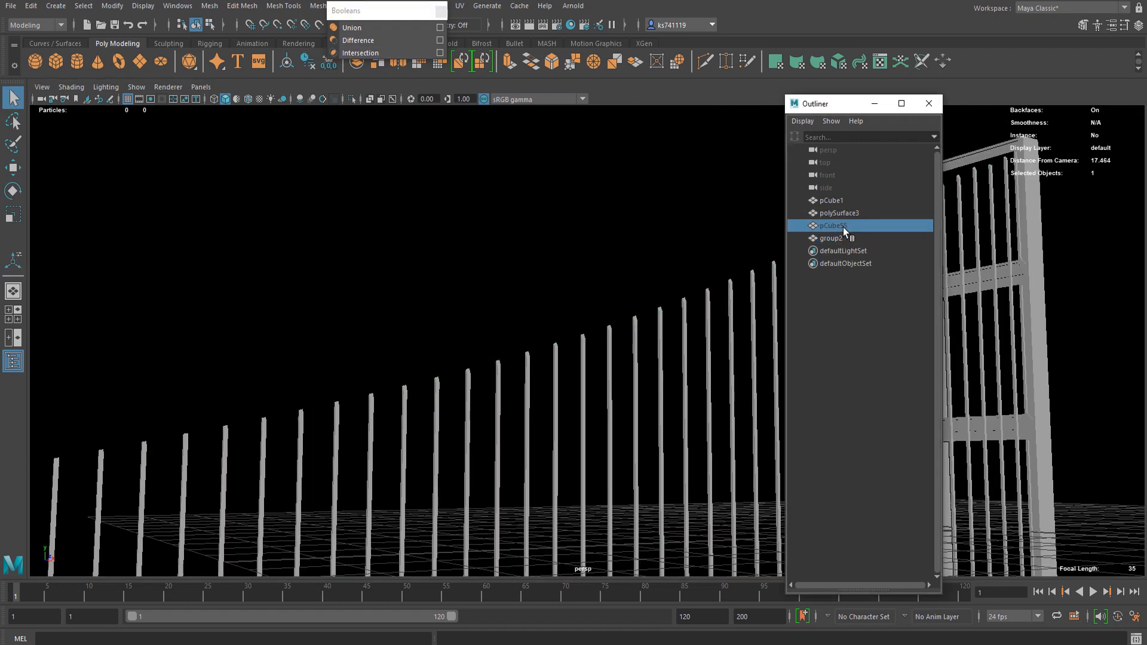
{"action": "left_click", "coordinate": [845, 238]}
{"action": "key", "text": "w"}
{"action": "scroll", "coordinate": [507, 308], "scroll_direction": "up", "scroll_amount": 3}
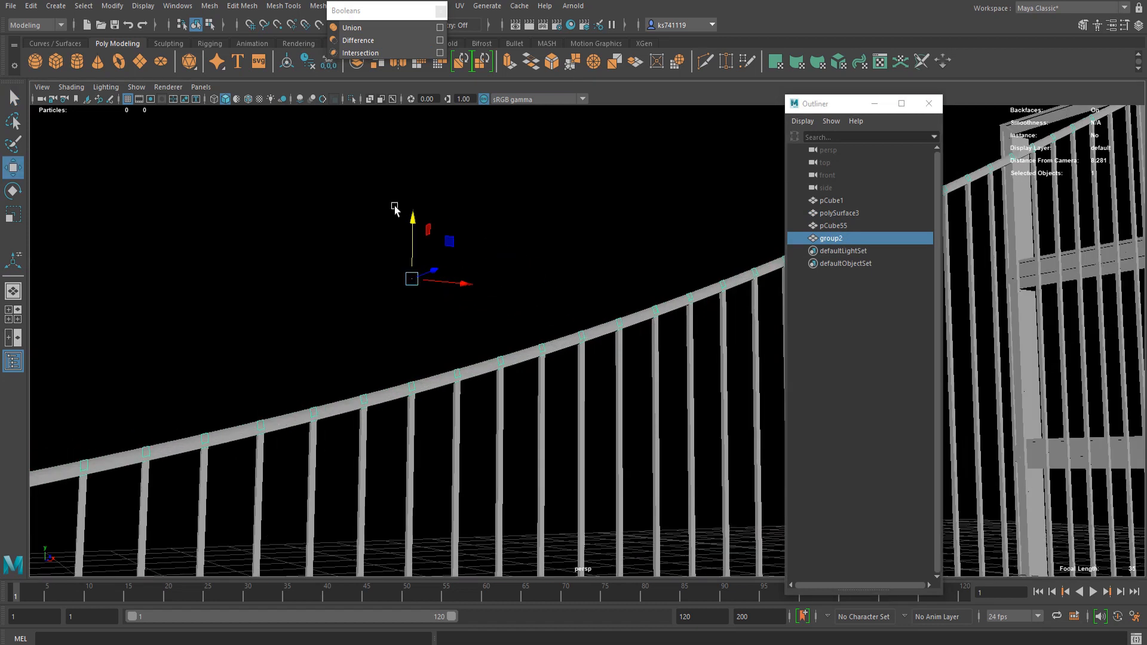
{"action": "scroll", "coordinate": [422, 246], "scroll_direction": "up", "scroll_amount": 3}
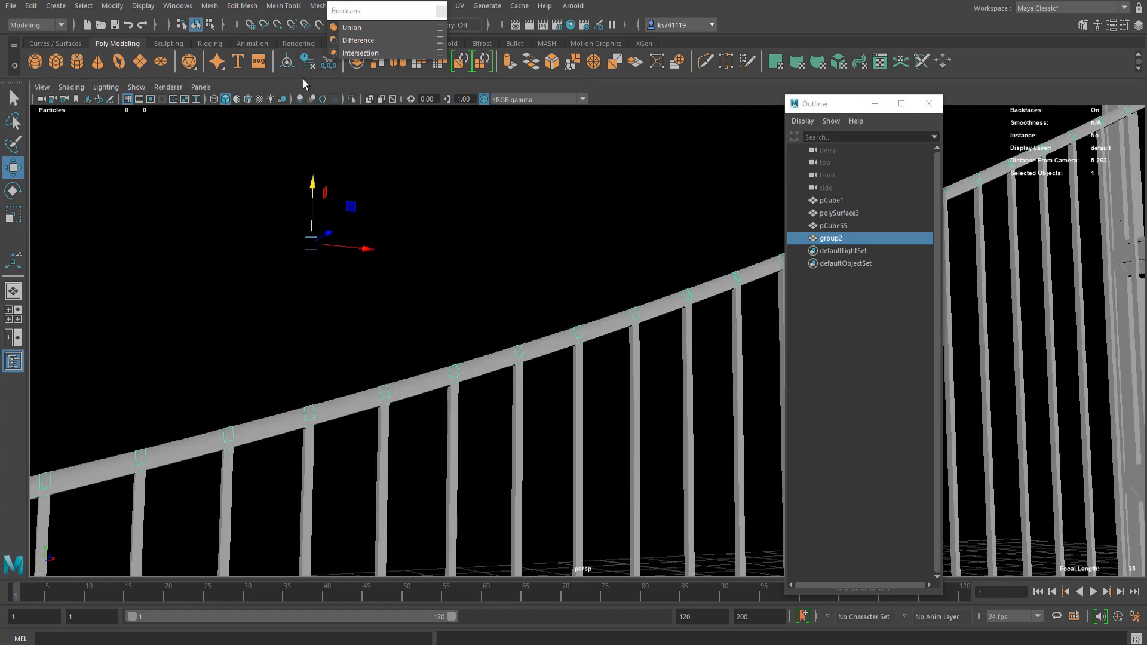
- Raise the group2 intersection pieces slightly so they protrude above the cable over each bar
{"action": "left_click", "coordinate": [828, 203]}
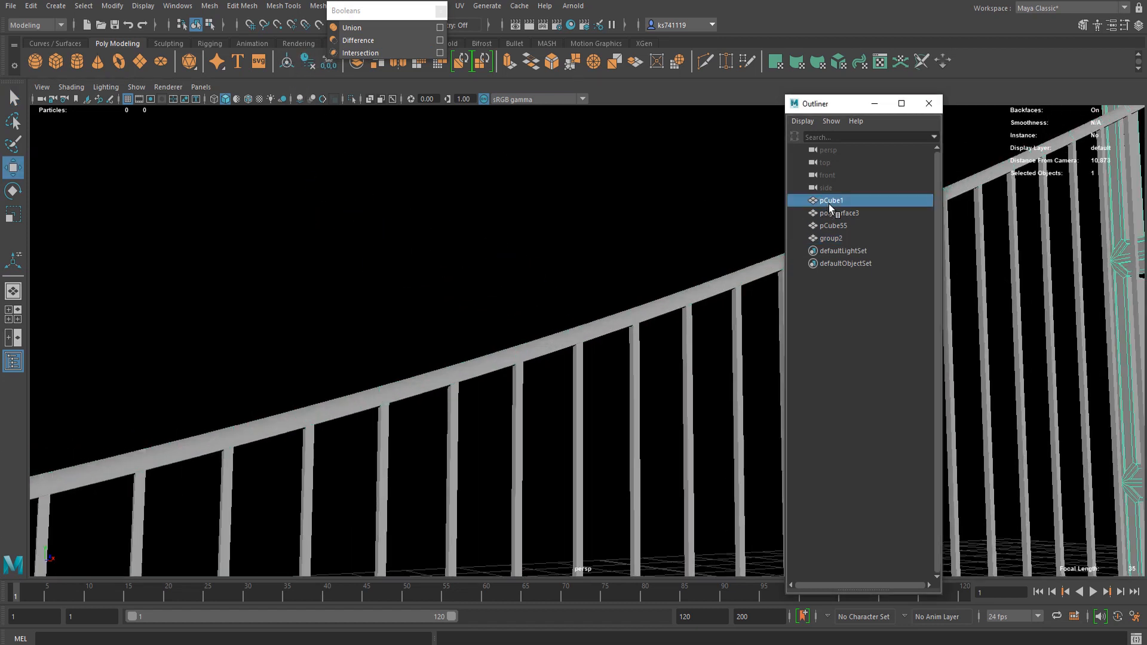
{"action": "left_click", "coordinate": [857, 238]}
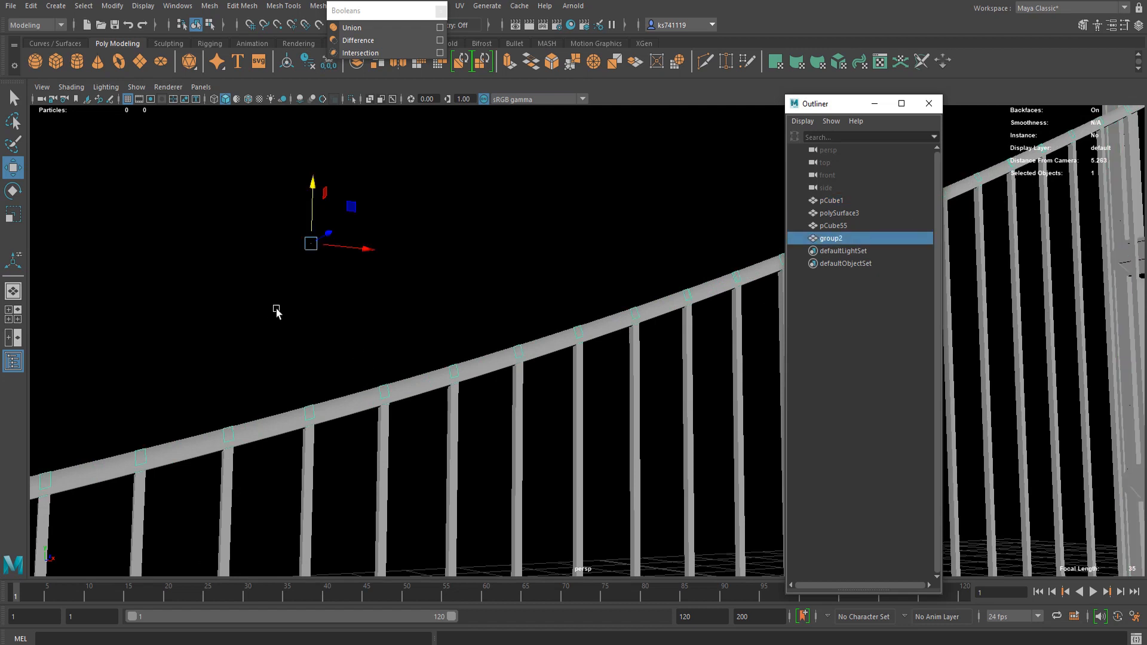
{"action": "mouse_move", "coordinate": [310, 207]}
{"action": "left_mouse_down"}
{"action": "mouse_move", "coordinate": [323, 171]}
{"action": "mouse_move", "coordinate": [325, 195]}
{"action": "left_mouse_up"}
{"action": "scroll", "coordinate": [524, 329], "scroll_direction": "down", "scroll_amount": 5}
{"action": "left_click_drag", "start_coordinate": [477, 354], "coordinate": [517, 350], "text": "alt"}
{"action": "scroll", "coordinate": [512, 348], "scroll_direction": "up", "scroll_amount": 5}
{"action": "middle_click_drag", "start_coordinate": [512, 348], "coordinate": [561, 331], "text": "alt"}
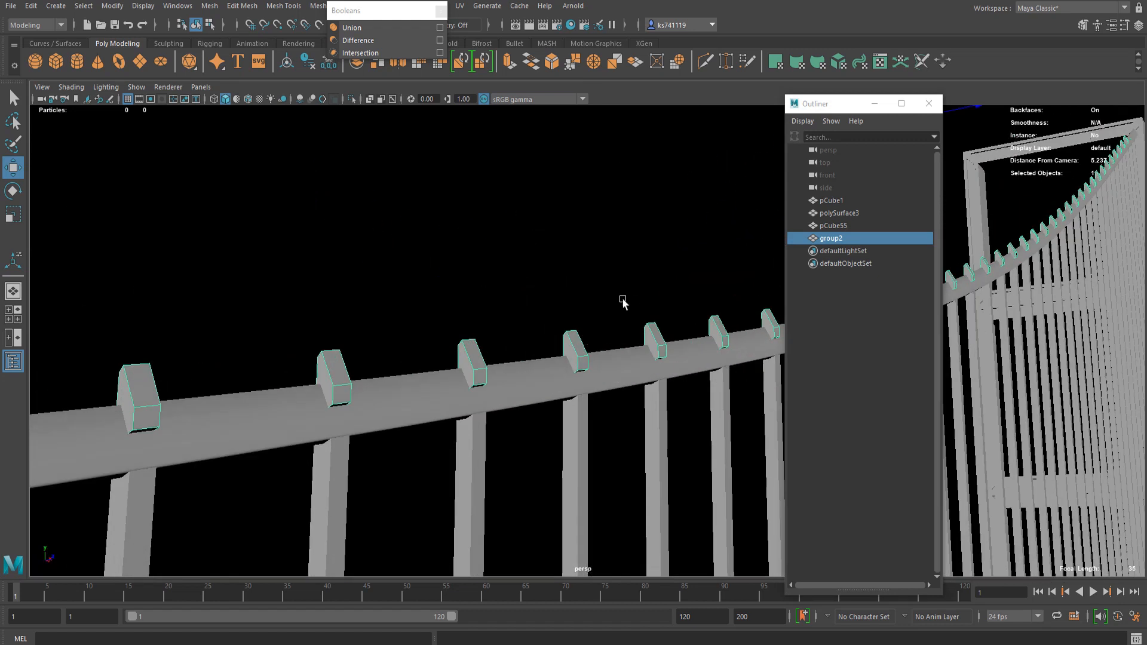
- Examine the raised blocks along the cable up close, from above and in side view
{"action": "scroll", "coordinate": [599, 341], "scroll_direction": "up", "scroll_amount": 4}
{"action": "scroll", "coordinate": [579, 335], "scroll_direction": "down", "scroll_amount": 5}
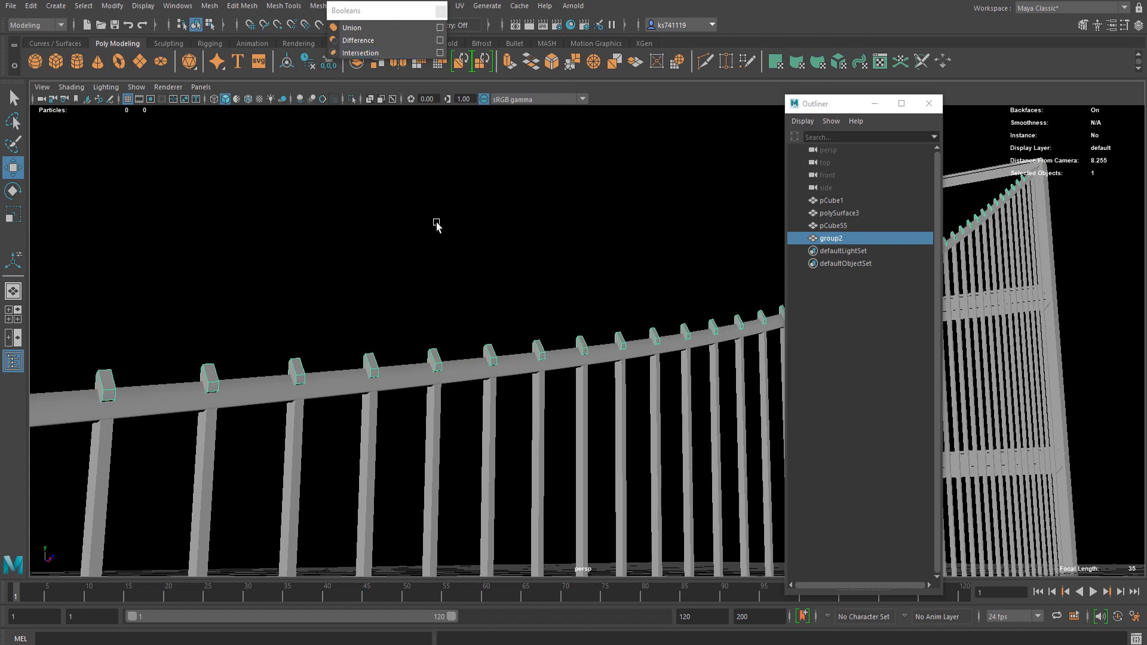
{"action": "left_click_drag", "start_coordinate": [437, 225], "coordinate": [609, 428], "text": "alt"}
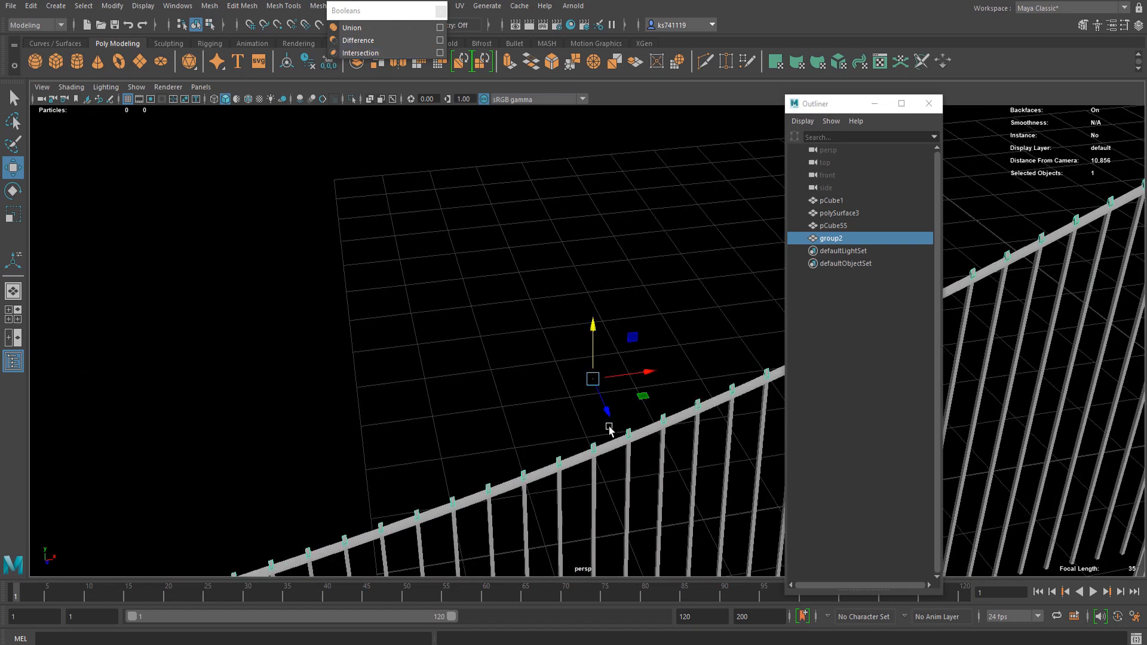
{"action": "scroll", "coordinate": [485, 361], "scroll_direction": "down", "scroll_amount": 4}
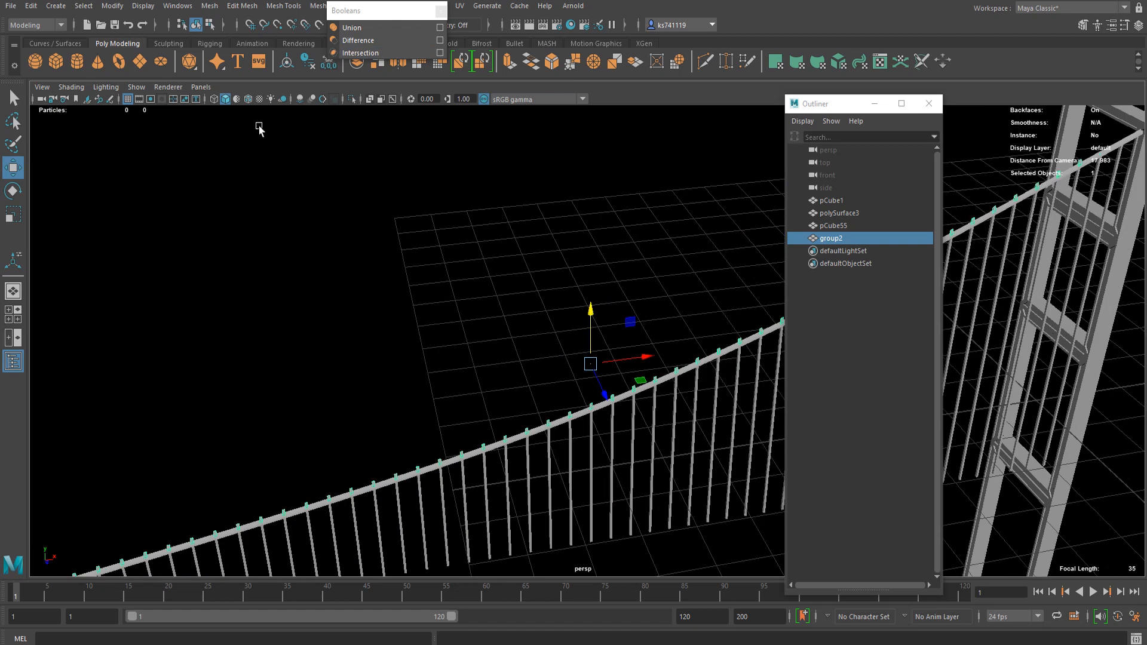
{"action": "scroll", "coordinate": [583, 291], "scroll_direction": "down", "scroll_amount": 5}
{"action": "left_click_drag", "start_coordinate": [625, 323], "coordinate": [600, 307], "text": "alt"}
{"action": "mouse_move", "coordinate": [636, 342]}
{"action": "left_mouse_down", "text": "alt"}
{"action": "mouse_move", "coordinate": [527, 345]}
{"action": "mouse_move", "coordinate": [675, 323]}
{"action": "mouse_move", "coordinate": [627, 325]}
{"action": "left_mouse_up", "text": "alt"}
{"action": "left_click_drag", "start_coordinate": [687, 359], "coordinate": [584, 318], "text": "alt"}
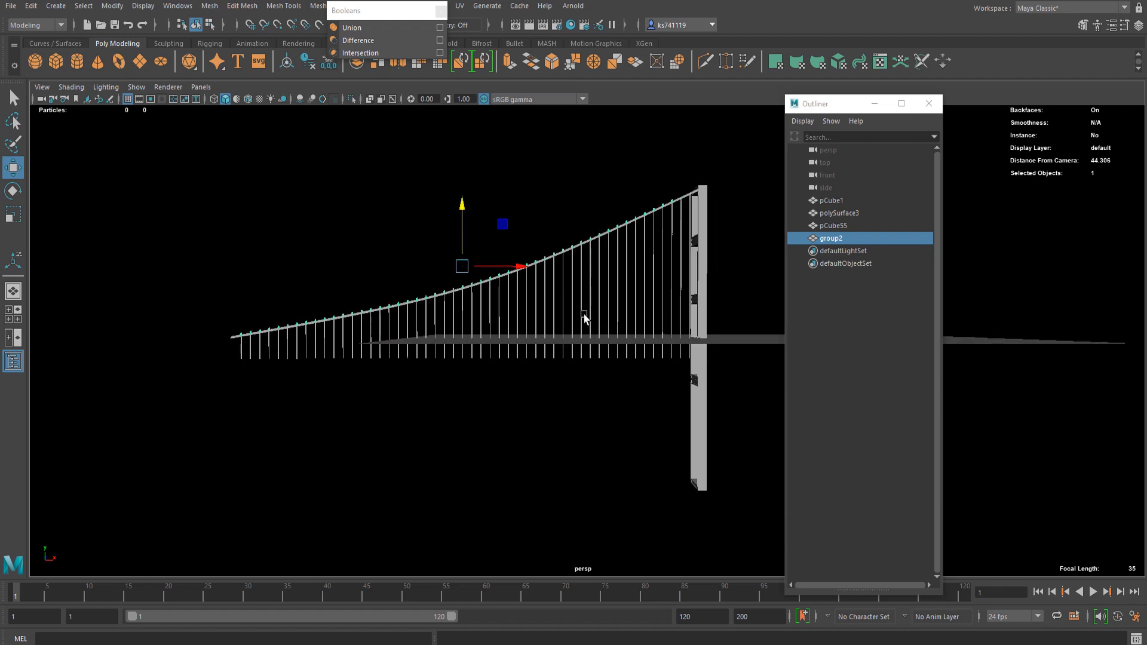
- Shorten the vertical bars in polySurface3 by raising all their bottom vertices to about the level of the grid
{"action": "left_click", "coordinate": [631, 321]}
{"action": "left_click_drag", "start_coordinate": [317, 362], "coordinate": [450, 393]}
{"action": "left_click_drag", "start_coordinate": [441, 353], "coordinate": [527, 375]}
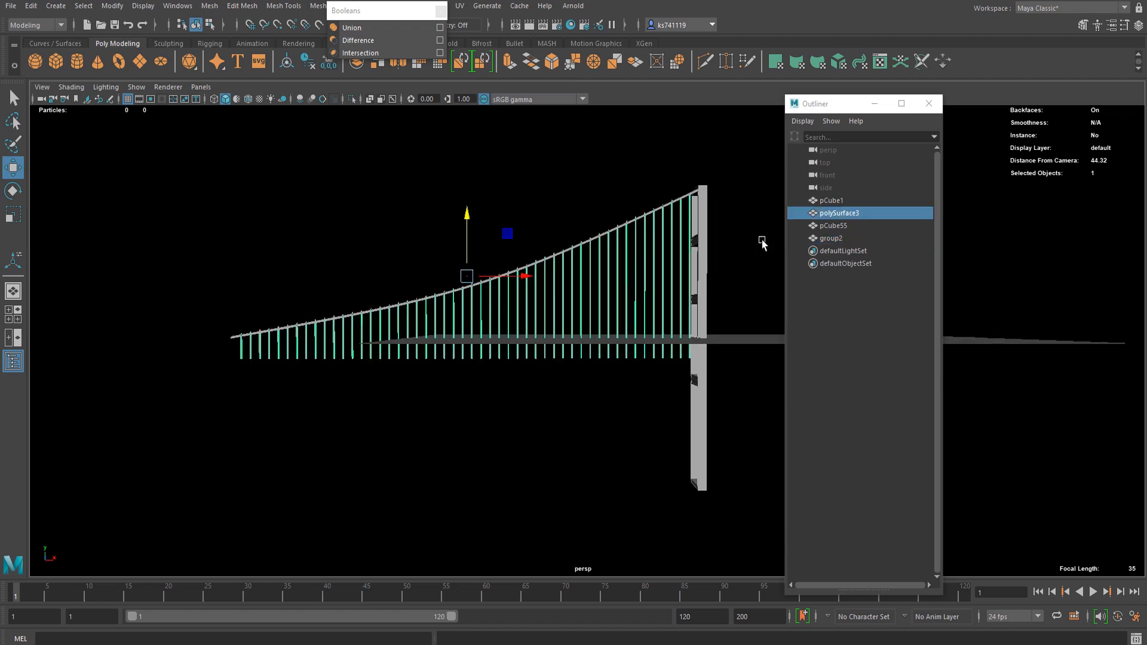
{"action": "scroll", "coordinate": [484, 355], "scroll_direction": "down", "scroll_amount": 2}
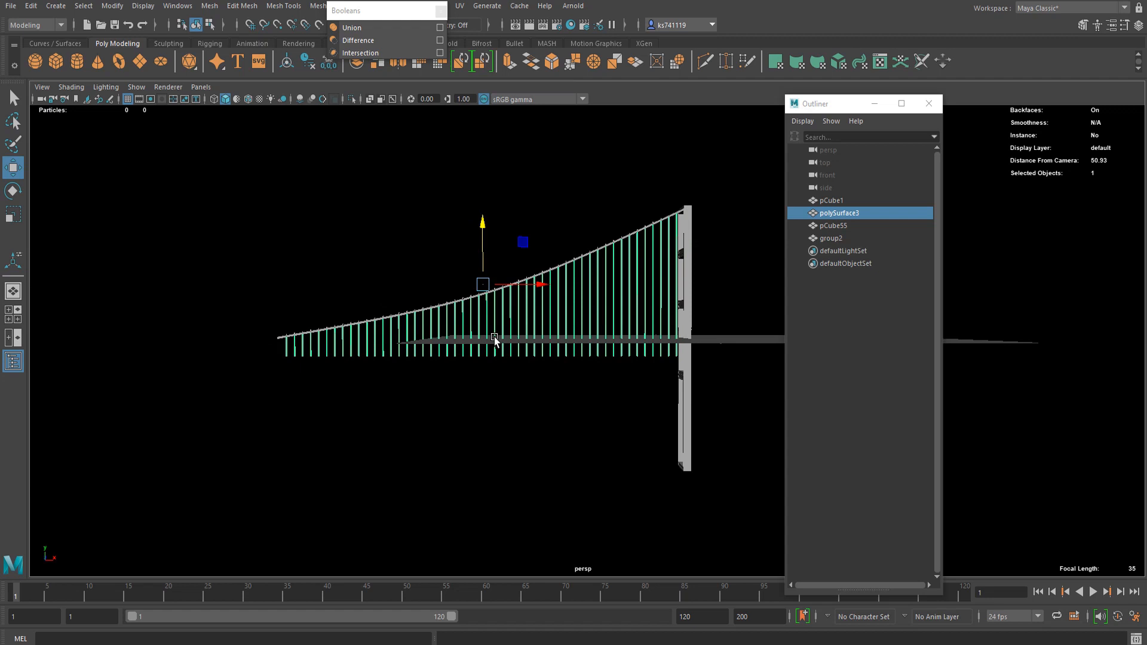
{"action": "right_click_drag", "start_coordinate": [541, 298], "coordinate": [481, 307]}
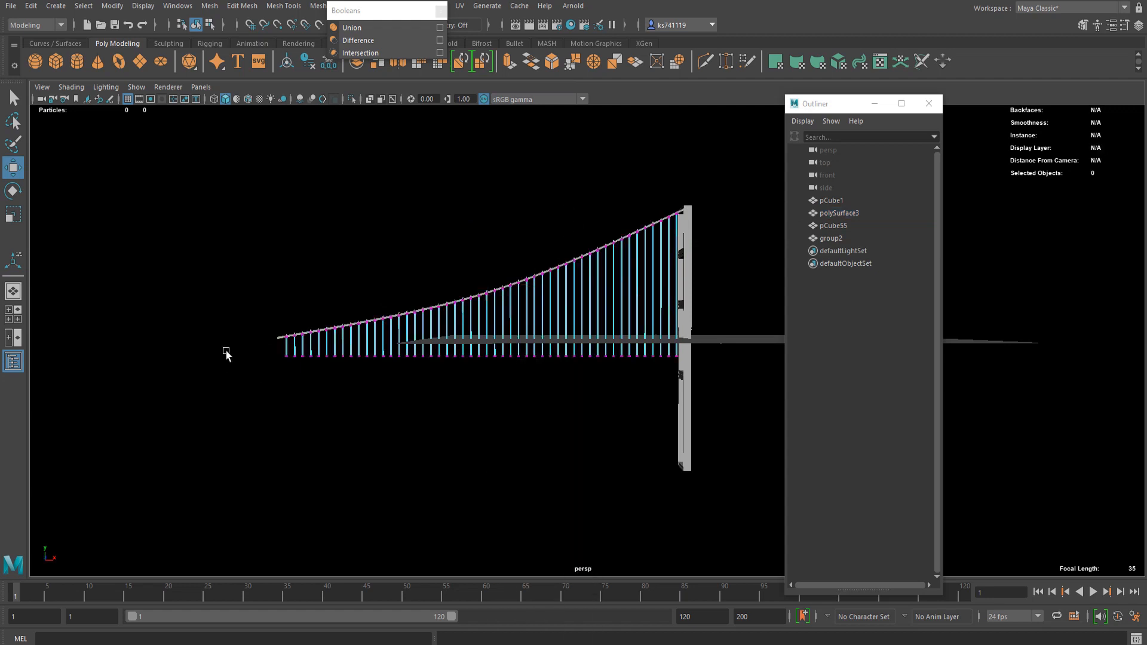
{"action": "left_click_drag", "start_coordinate": [275, 355], "coordinate": [759, 397]}
{"action": "scroll", "coordinate": [539, 361], "scroll_direction": "up", "scroll_amount": 2}
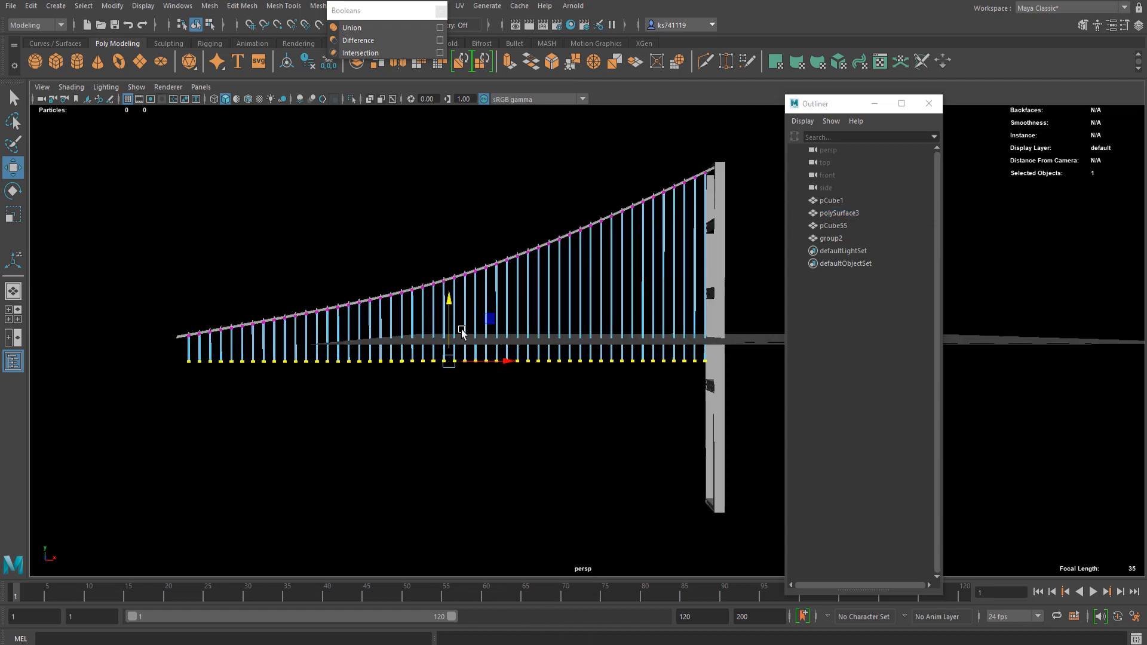
{"action": "left_click_drag", "start_coordinate": [462, 332], "coordinate": [451, 311]}
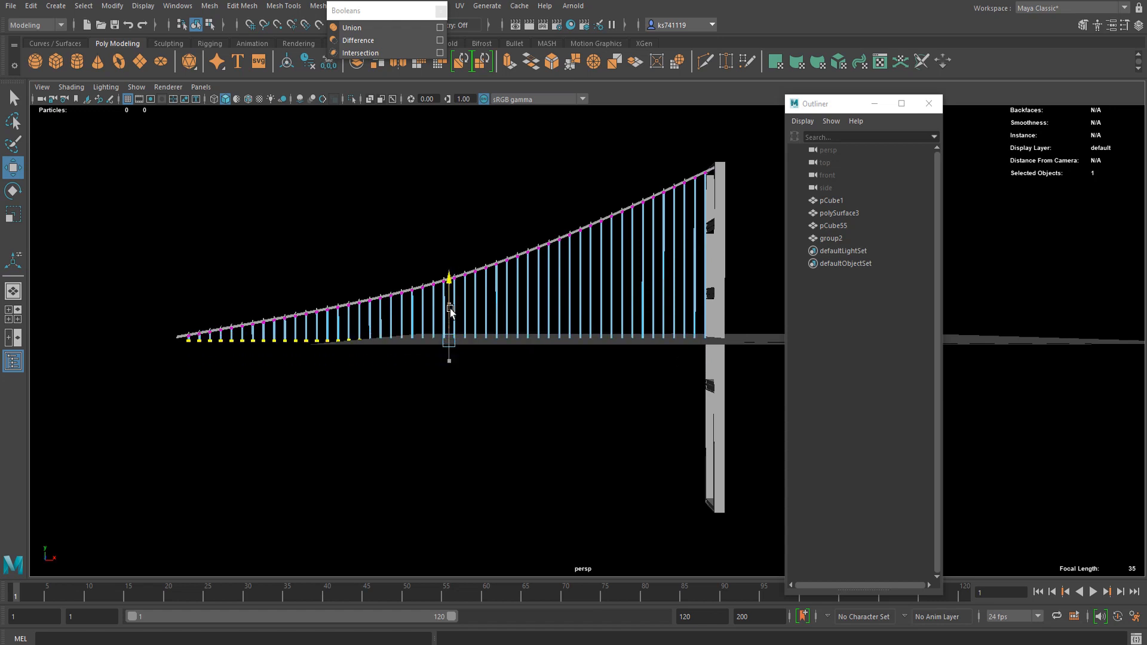
{"action": "left_click_drag", "start_coordinate": [452, 310], "coordinate": [457, 306]}
{"action": "key", "text": "q"}
{"action": "right_click_drag", "start_coordinate": [485, 299], "coordinate": [541, 269]}
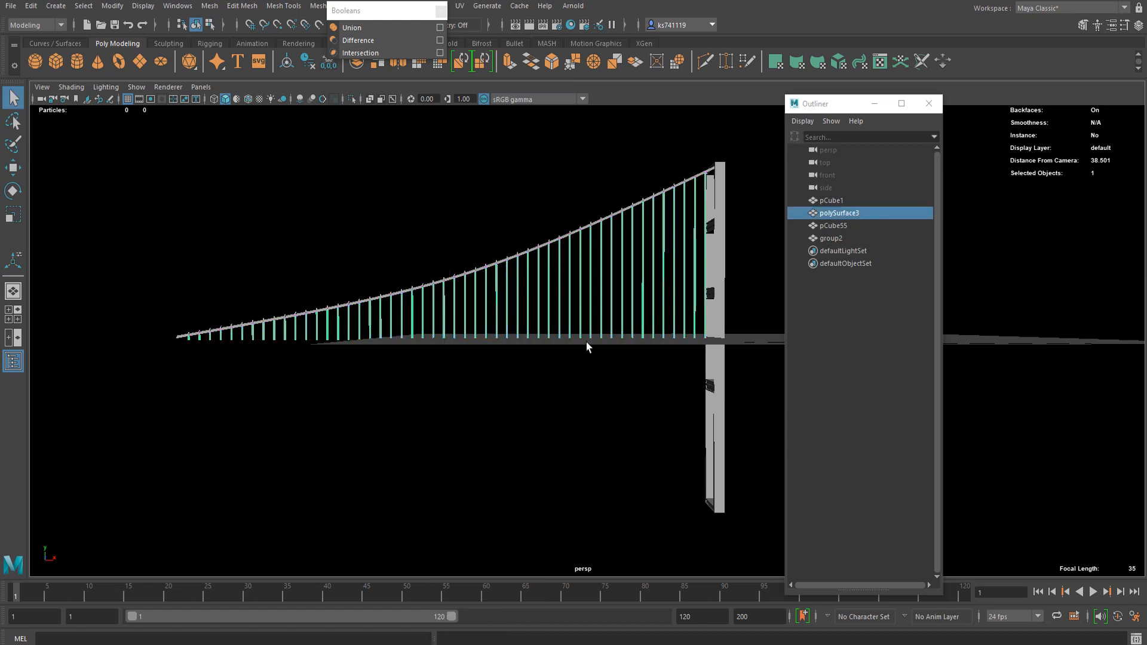
{"action": "left_click", "coordinate": [562, 371]}
- Group the vertical bars polySurface3, the cable pCube55 and the small blocks group2 together
{"action": "left_click_drag", "start_coordinate": [457, 372], "coordinate": [515, 379], "text": "alt"}
{"action": "scroll", "coordinate": [490, 317], "scroll_direction": "up", "scroll_amount": 4}
{"action": "left_click_drag", "start_coordinate": [477, 280], "coordinate": [699, 285], "text": "alt"}
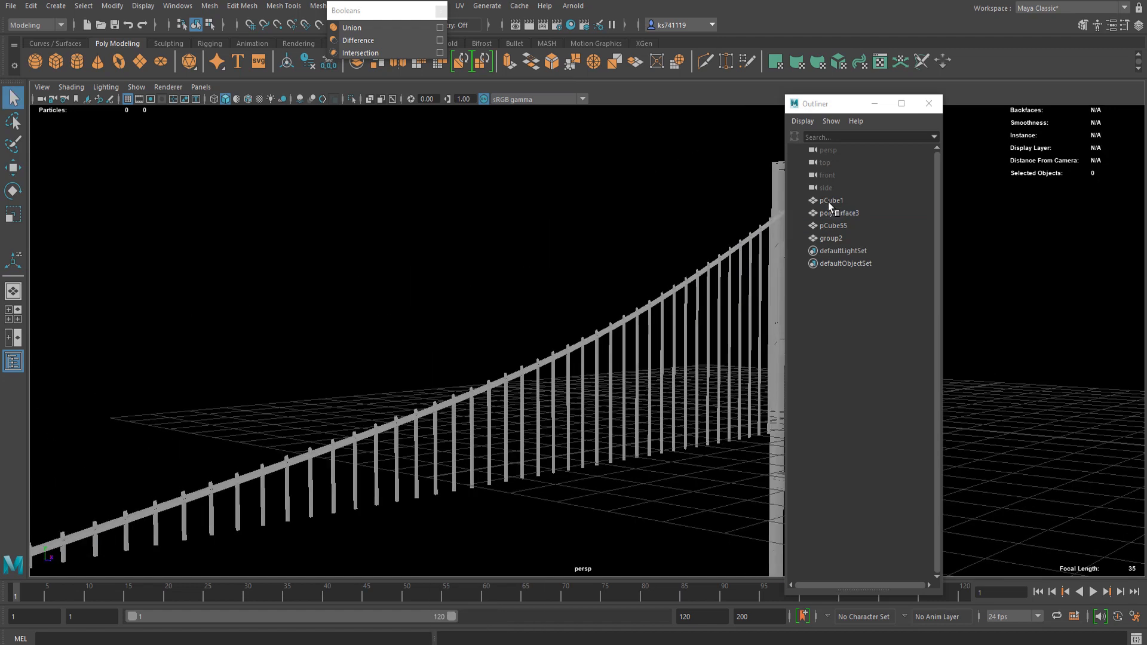
{"action": "left_click_drag", "start_coordinate": [500, 334], "coordinate": [462, 332], "text": "alt"}
{"action": "scroll", "coordinate": [571, 323], "scroll_direction": "down", "scroll_amount": 4}
{"action": "middle_click_drag", "start_coordinate": [570, 324], "coordinate": [484, 324], "text": "alt"}
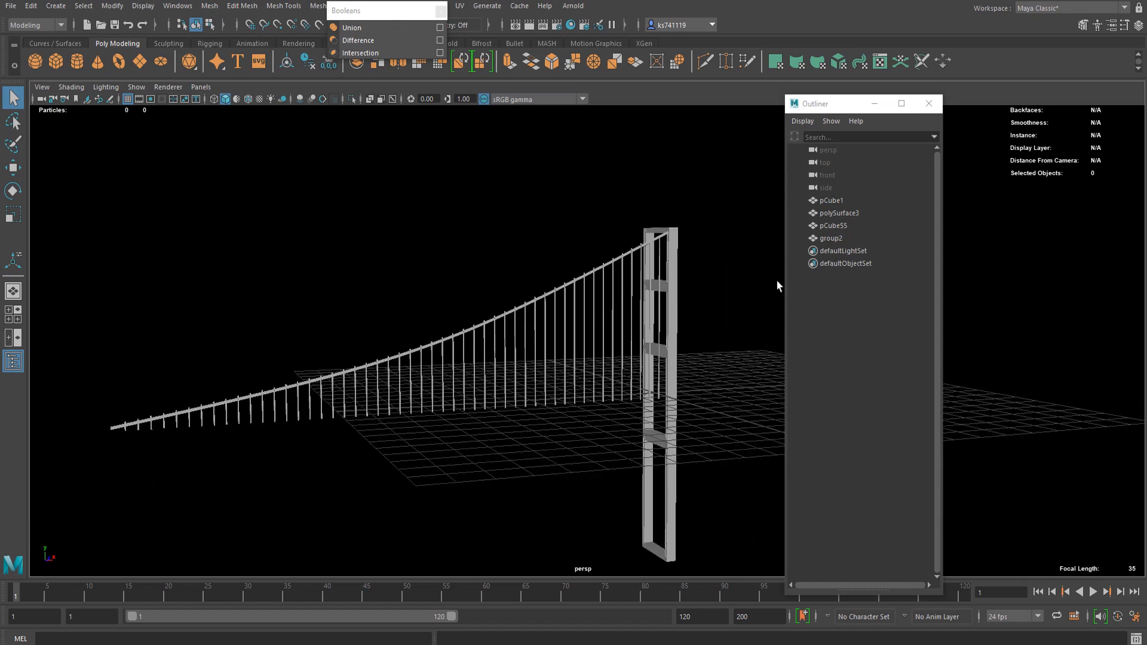
{"action": "left_click", "coordinate": [855, 214]}
{"action": "left_click", "coordinate": [847, 238], "text": "shift"}
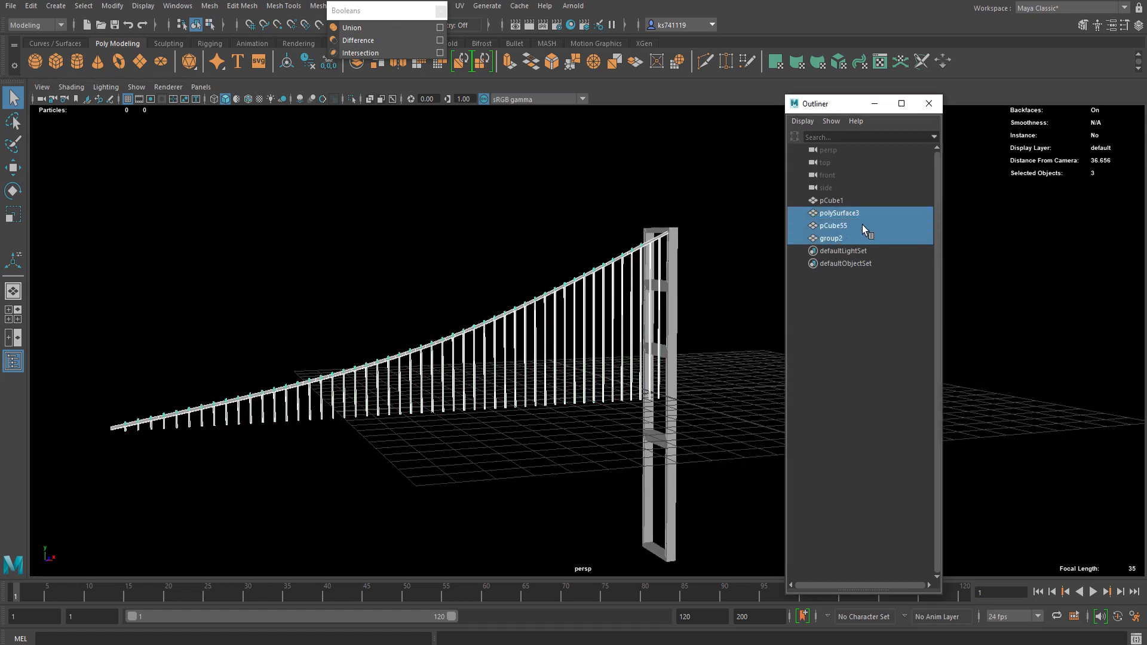
{"action": "key", "text": "f"}
{"action": "scroll", "coordinate": [712, 246], "scroll_direction": "up", "scroll_amount": 6}
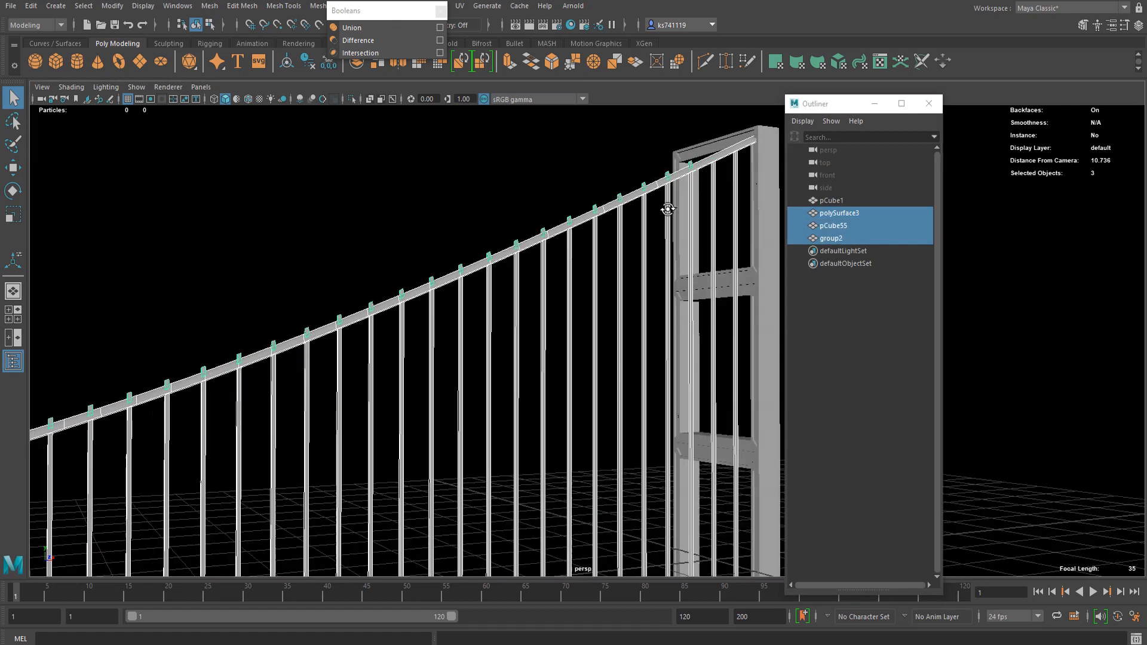
{"action": "scroll", "coordinate": [669, 189], "scroll_direction": "down", "scroll_amount": 6}
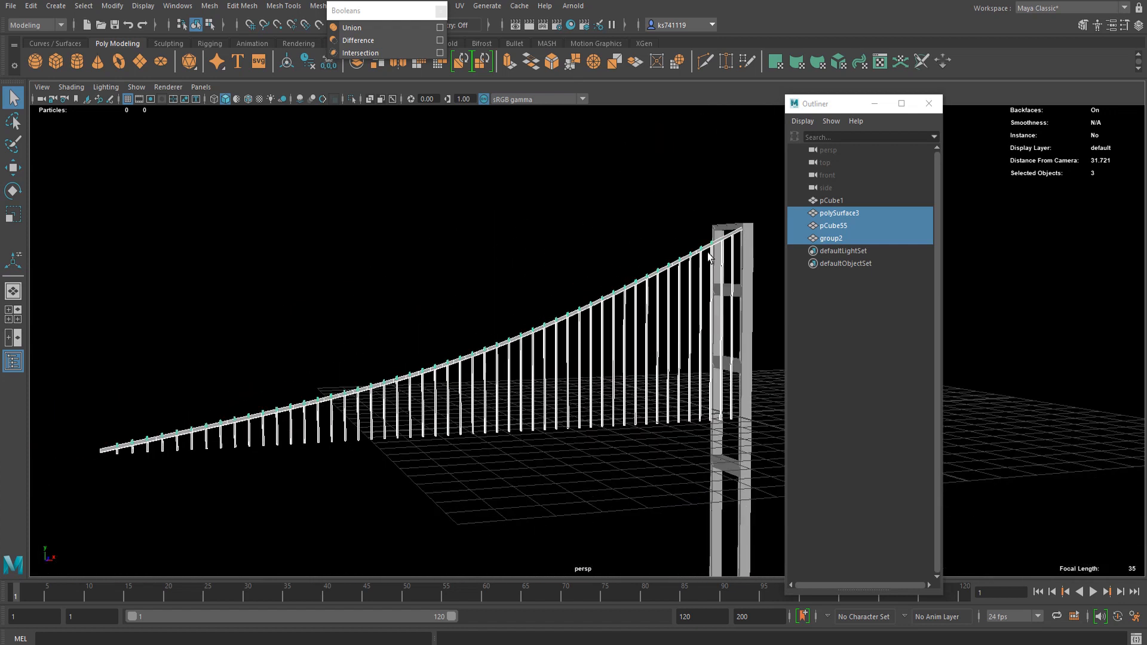
{"action": "key", "text": "ctrl+g"}
{"action": "scroll", "coordinate": [622, 342], "scroll_direction": "down", "scroll_amount": 2}
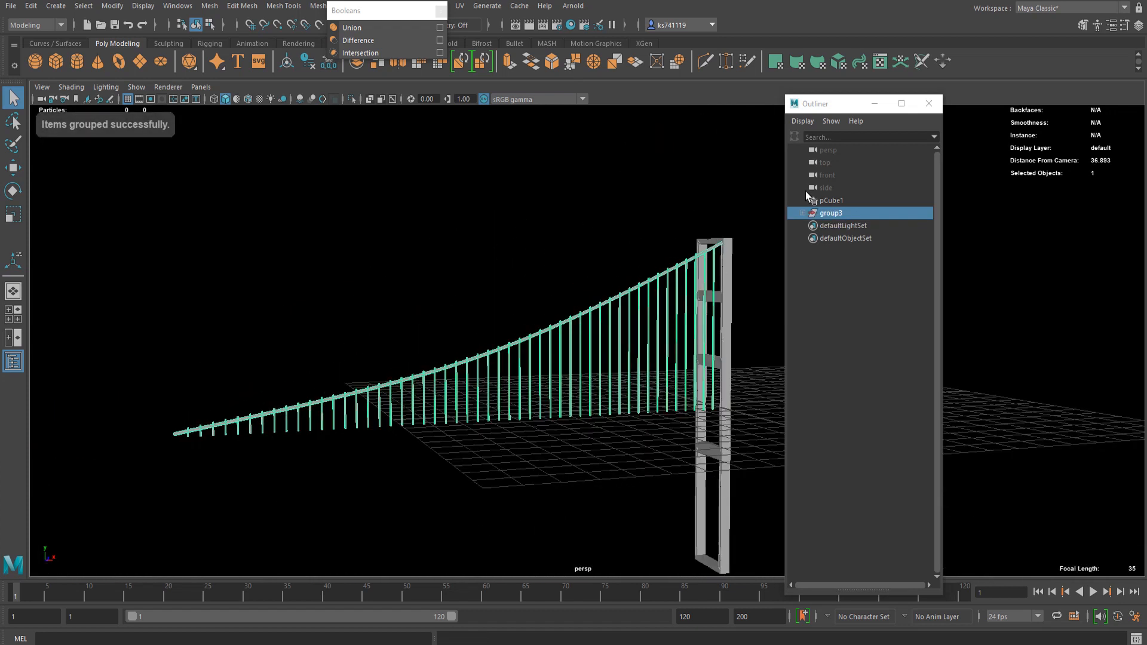
- Duplicate the grouped cable assembly and move the copy sideways onto the tower's opposite leg
{"action": "key", "text": "w"}
{"action": "left_click_drag", "start_coordinate": [591, 333], "coordinate": [611, 386], "text": "alt"}
{"action": "scroll", "coordinate": [685, 389], "scroll_direction": "up", "scroll_amount": 3}
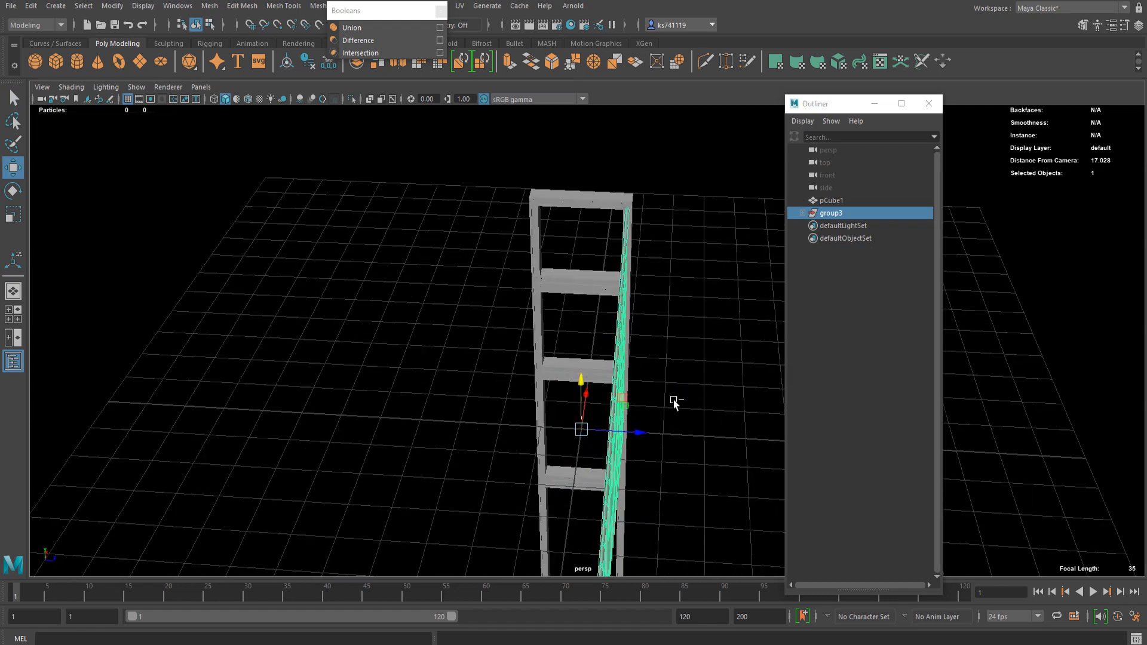
{"action": "key", "text": "ctrl+d"}
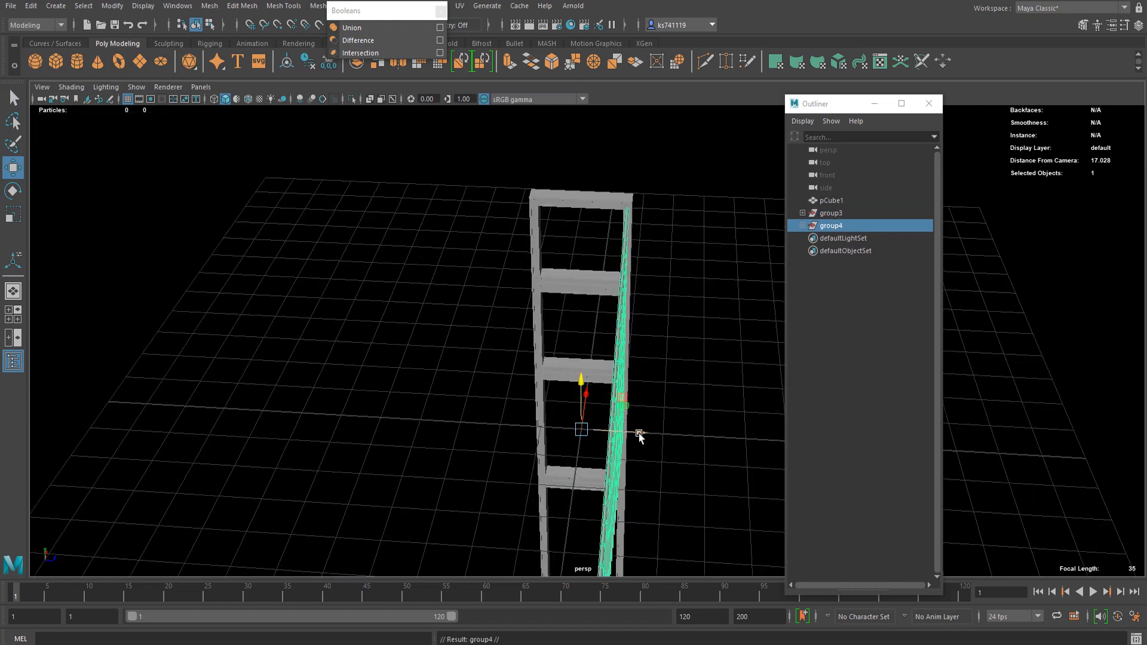
{"action": "left_click_drag", "start_coordinate": [639, 432], "coordinate": [555, 475]}
{"action": "scroll", "coordinate": [595, 359], "scroll_direction": "down", "scroll_amount": 5}
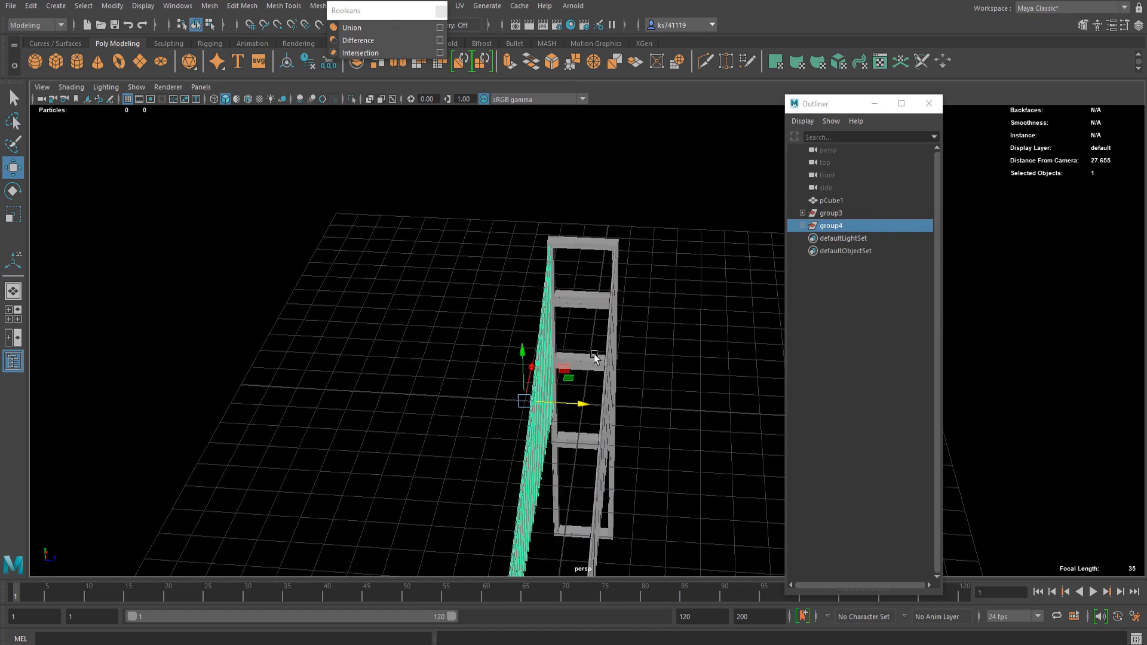
{"action": "left_click_drag", "start_coordinate": [596, 358], "coordinate": [605, 317], "text": "alt"}
- Examine both cable assemblies against the tower from several angles and their connector blocks up close
{"action": "left_click", "coordinate": [845, 215], "text": "ctrl"}
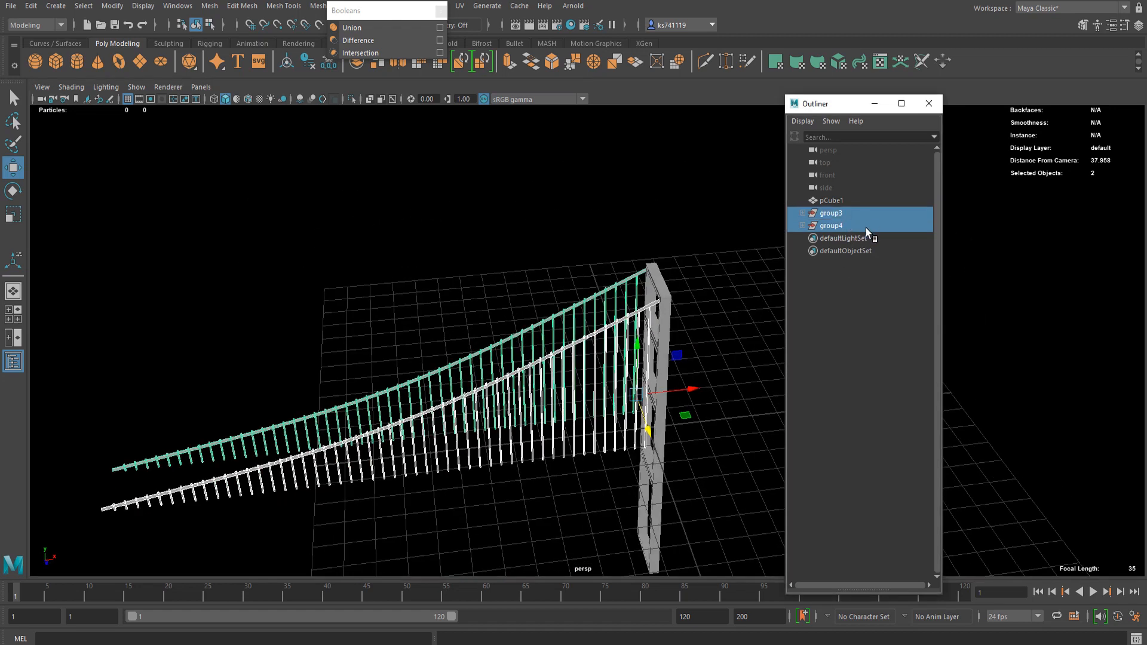
{"action": "left_click_drag", "start_coordinate": [717, 257], "coordinate": [648, 275], "text": "alt"}
{"action": "scroll", "coordinate": [597, 297], "scroll_direction": "up", "scroll_amount": 6}
{"action": "scroll", "coordinate": [579, 317], "scroll_direction": "down", "scroll_amount": 5}
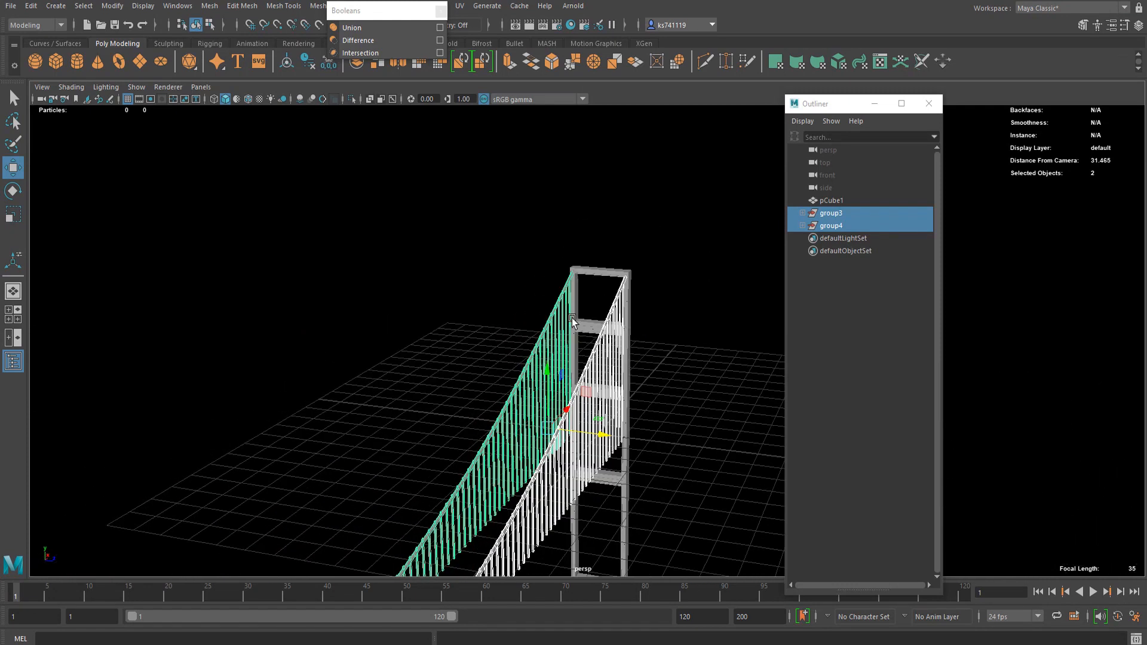
{"action": "middle_click_drag", "start_coordinate": [572, 317], "coordinate": [611, 224], "text": "alt"}
{"action": "left_click", "coordinate": [837, 217]}
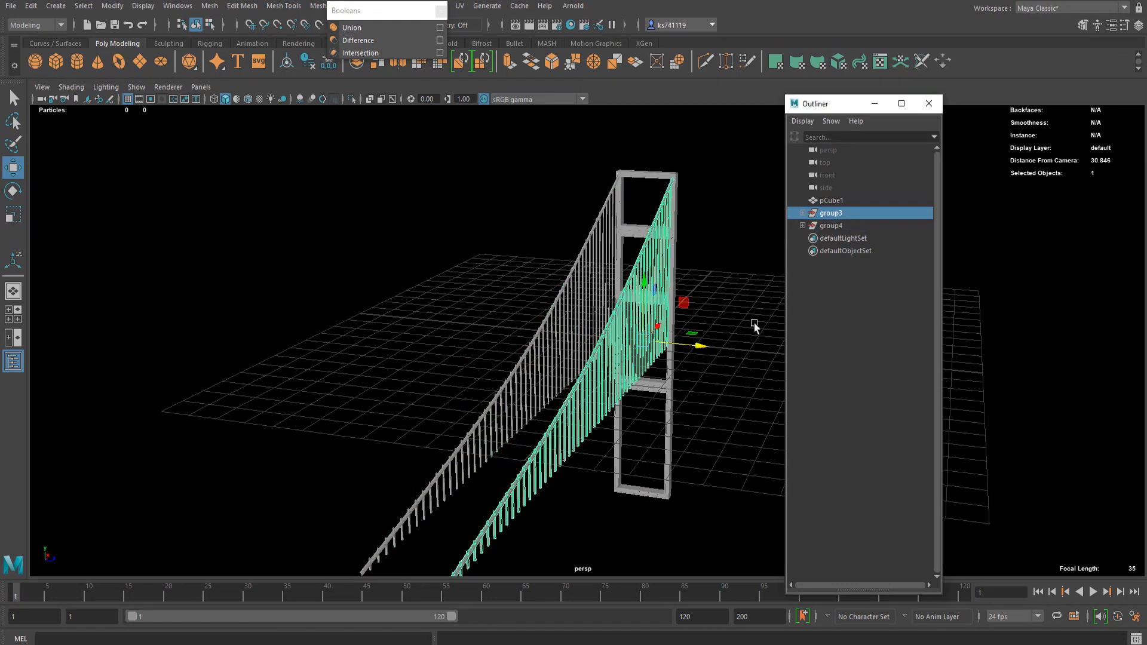
{"action": "scroll", "coordinate": [732, 326], "scroll_direction": "down", "scroll_amount": 5}
{"action": "left_click_drag", "start_coordinate": [674, 328], "coordinate": [556, 313], "text": "alt"}
{"action": "scroll", "coordinate": [556, 317], "scroll_direction": "up", "scroll_amount": 12}
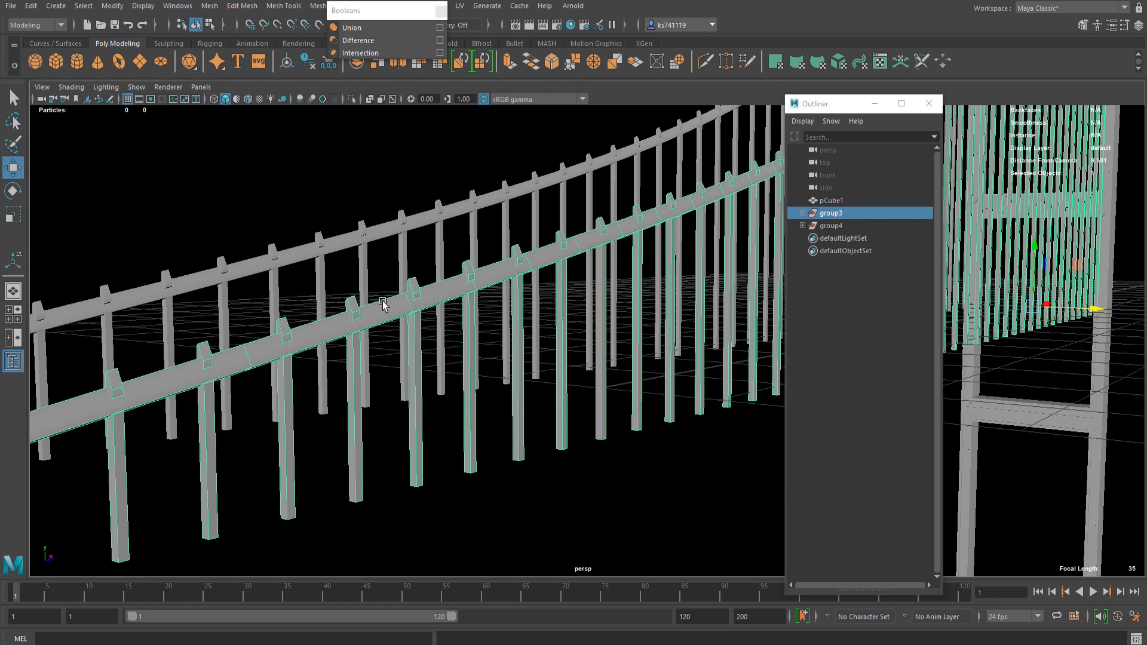
{"action": "scroll", "coordinate": [383, 304], "scroll_direction": "down", "scroll_amount": 4}
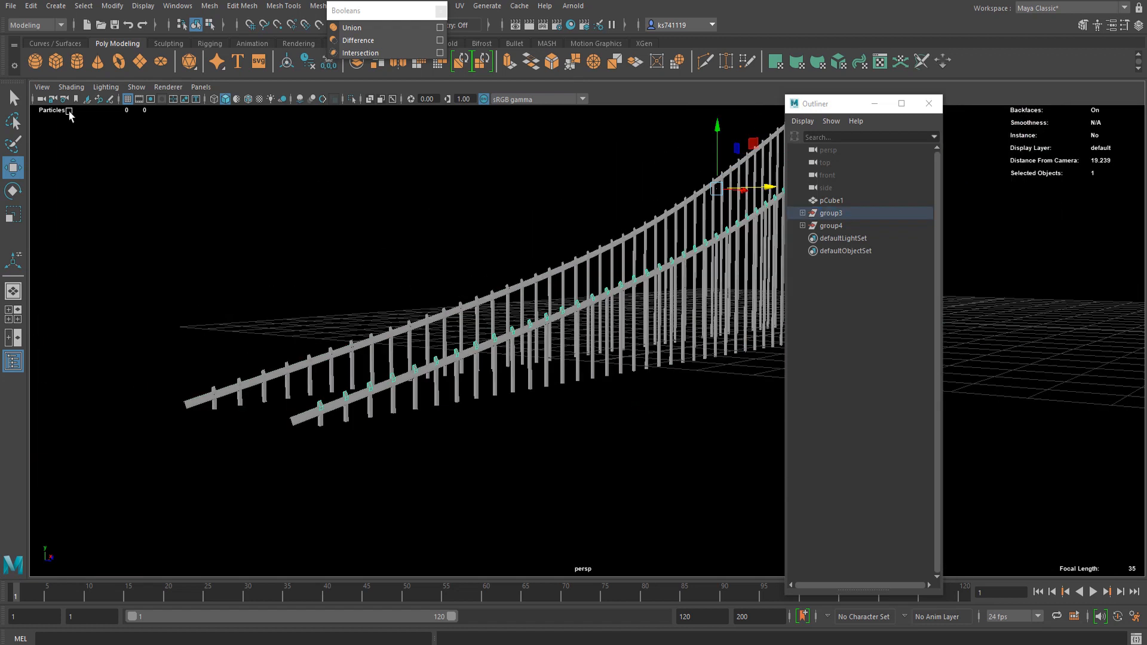
- Check the bars, cable and blocks inside group4, and hide that whole duplicated assembly
{"action": "left_click", "coordinate": [802, 226]}
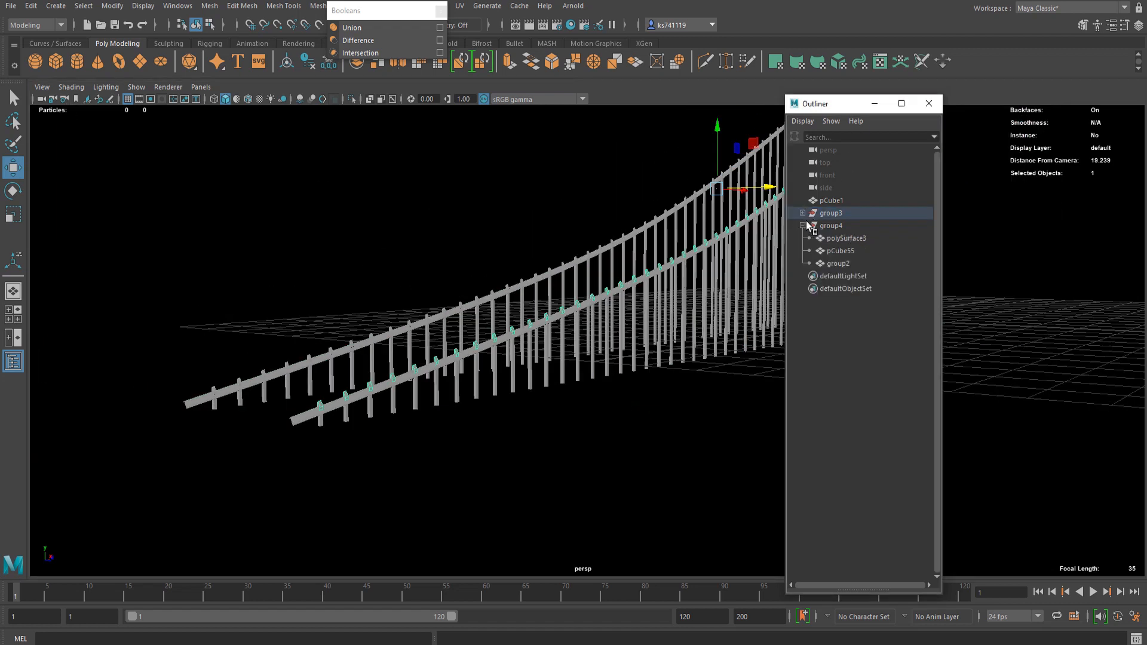
{"action": "left_click", "coordinate": [802, 226]}
{"action": "left_click", "coordinate": [803, 225]}
{"action": "left_click", "coordinate": [855, 238]}
{"action": "left_click", "coordinate": [846, 263]}
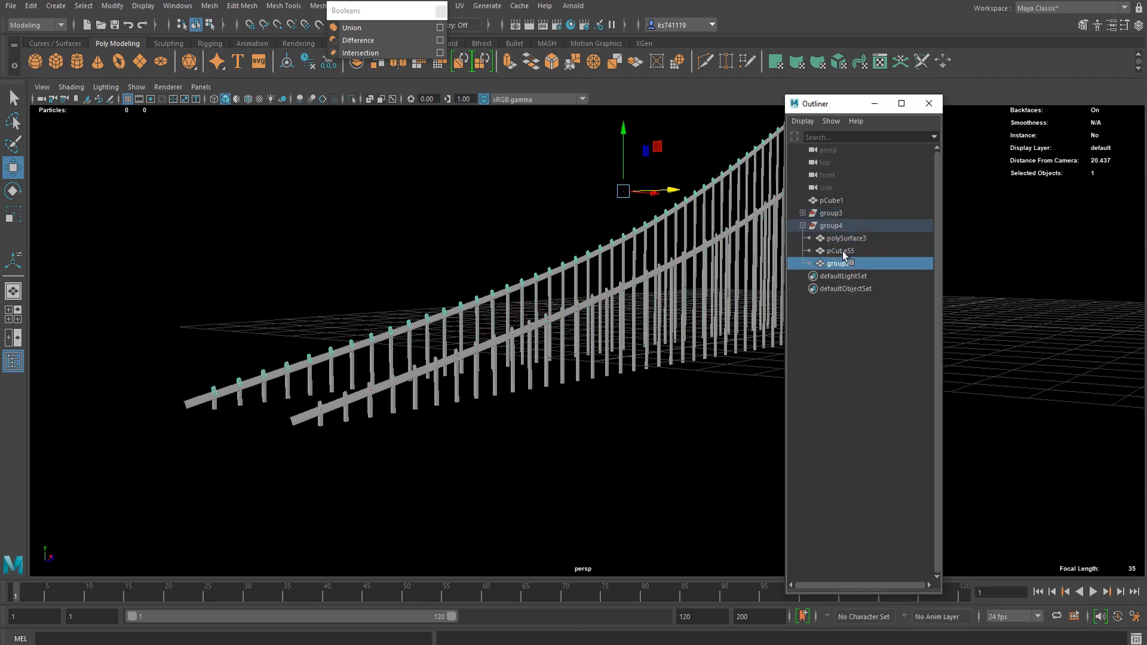
{"action": "left_click", "coordinate": [843, 251]}
{"action": "left_click", "coordinate": [837, 239]}
{"action": "left_click", "coordinate": [830, 226]}
{"action": "key", "text": "h"}
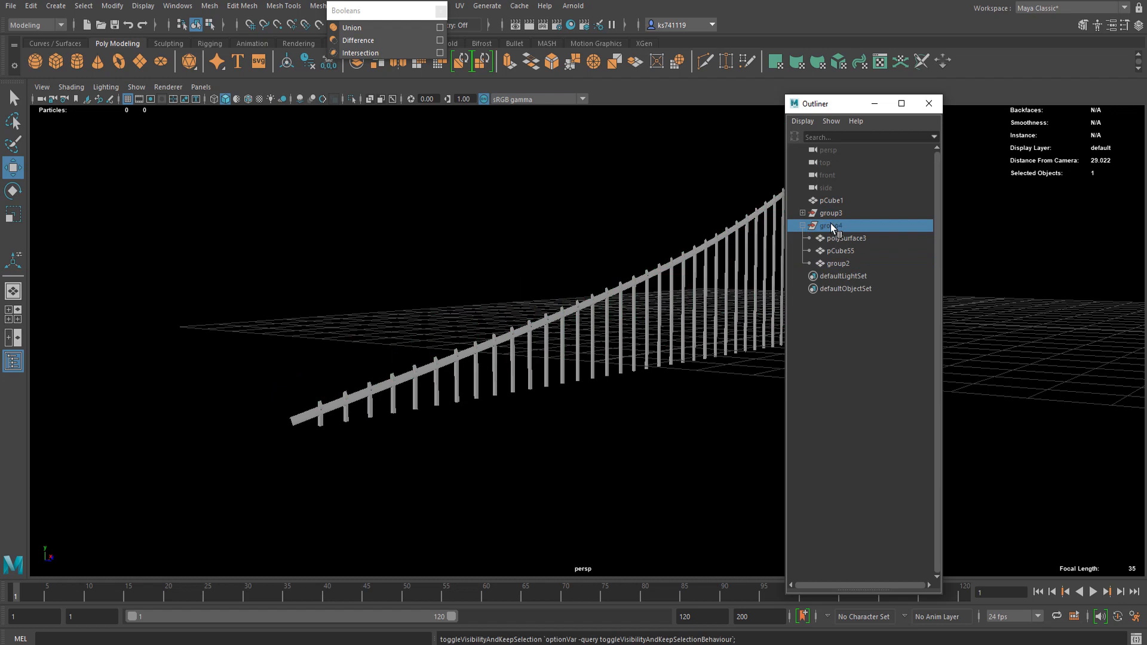
{"action": "left_click", "coordinate": [802, 225]}
- Select all faces of the small connector blocks group2 inside group3
{"action": "left_click", "coordinate": [827, 213]}
{"action": "left_click", "coordinate": [803, 213]}
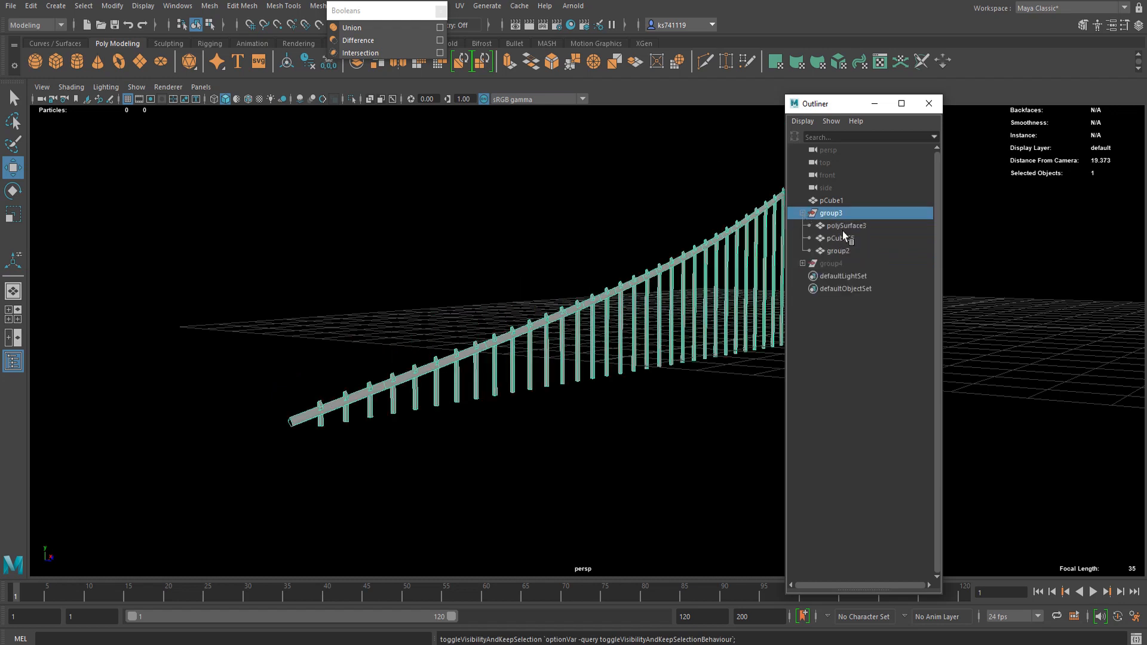
{"action": "left_click", "coordinate": [835, 250]}
{"action": "key", "text": "f"}
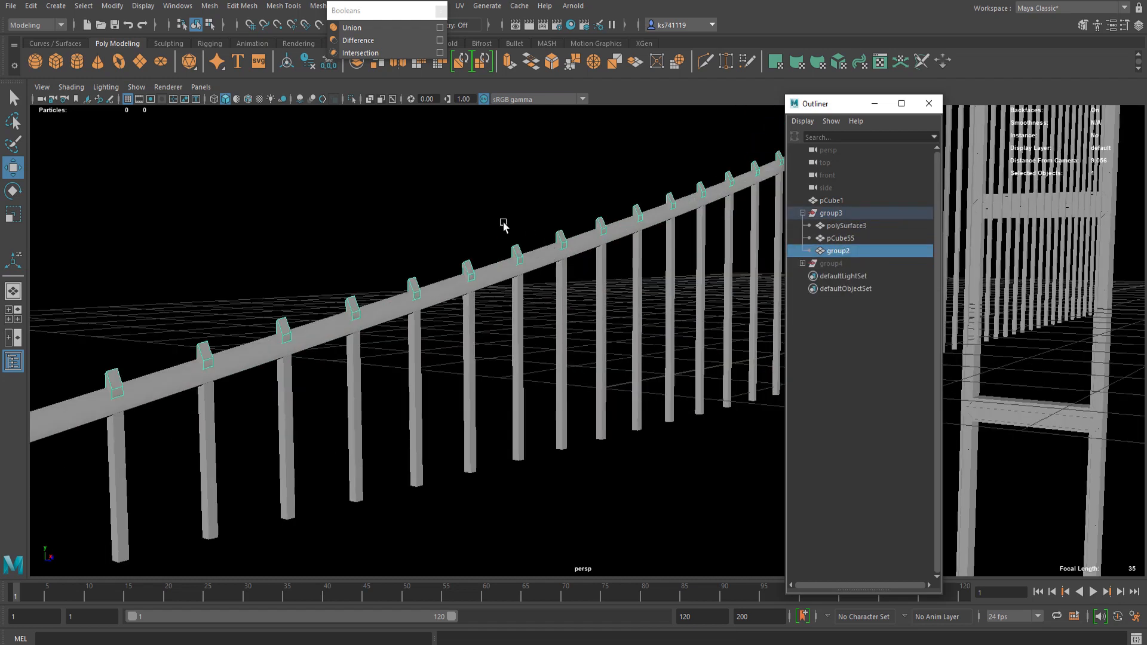
{"action": "right_click_drag", "start_coordinate": [416, 221], "coordinate": [425, 226]}
{"action": "key", "text": "f"}
{"action": "left_click_drag", "start_coordinate": [719, 185], "coordinate": [369, 502]}
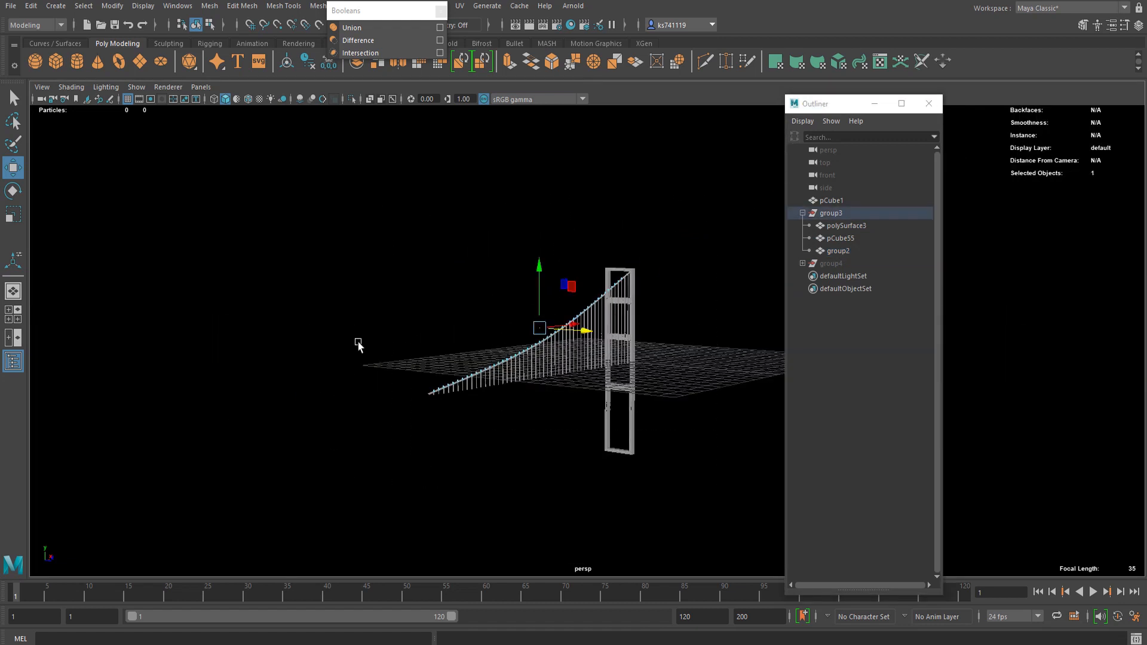
{"action": "key", "text": "f"}
- Detach the selected faces of the connector blocks group2 and examine the blocks along the cable up close
{"action": "left_click", "coordinate": [242, 5]}
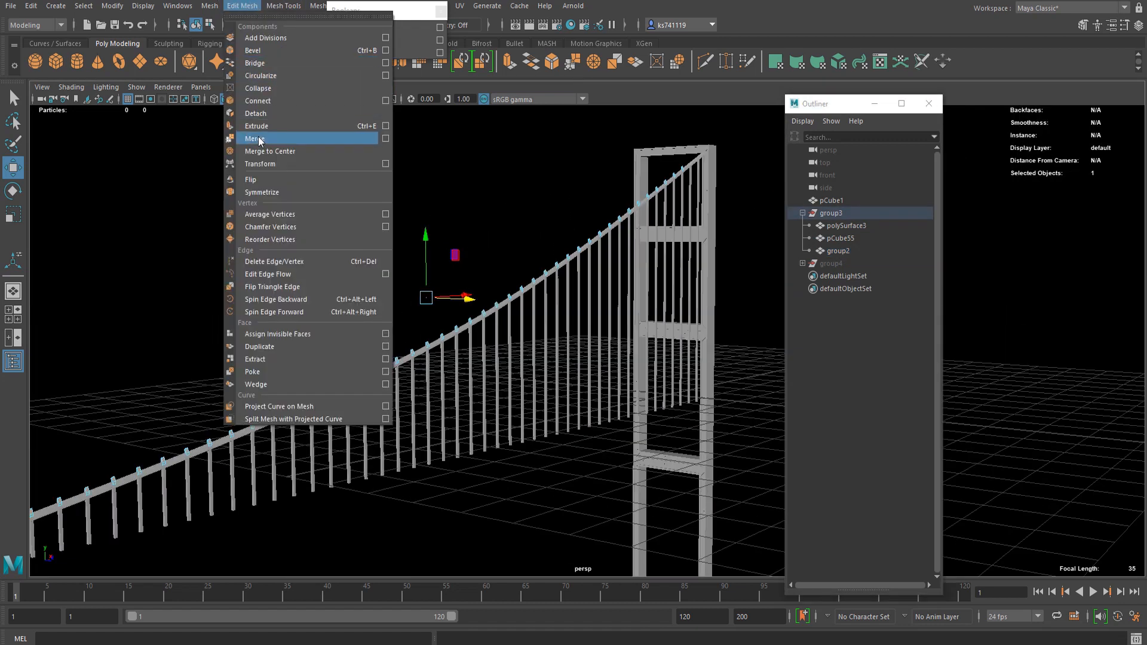
{"action": "left_click", "coordinate": [270, 113]}
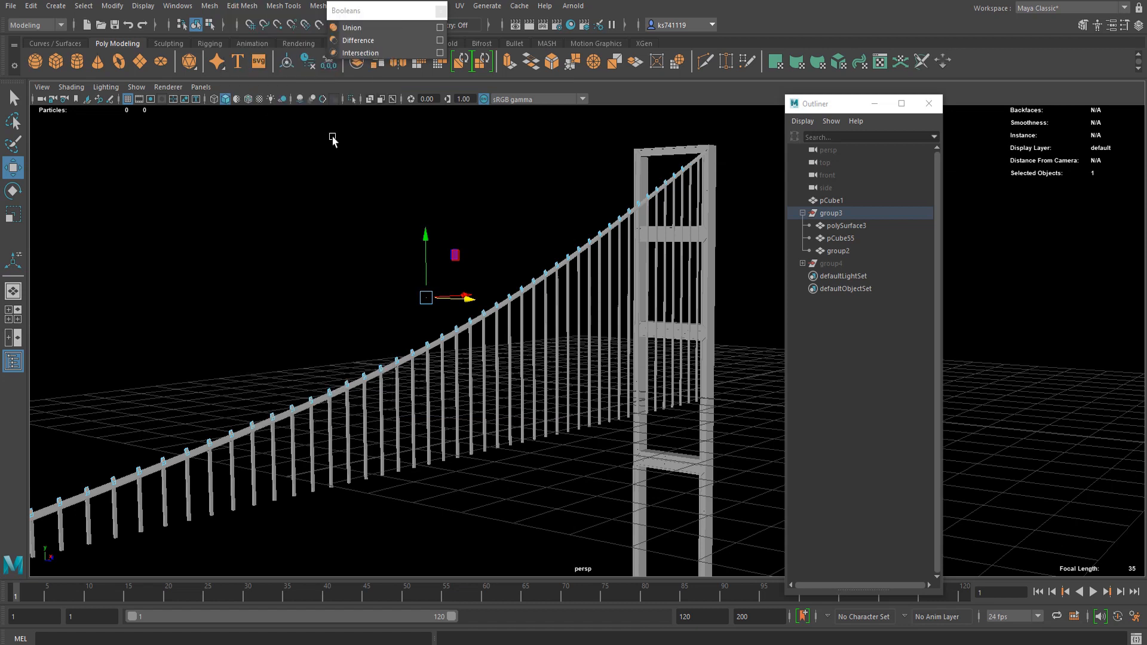
{"action": "middle_click_drag", "start_coordinate": [331, 206], "coordinate": [357, 184], "text": "alt"}
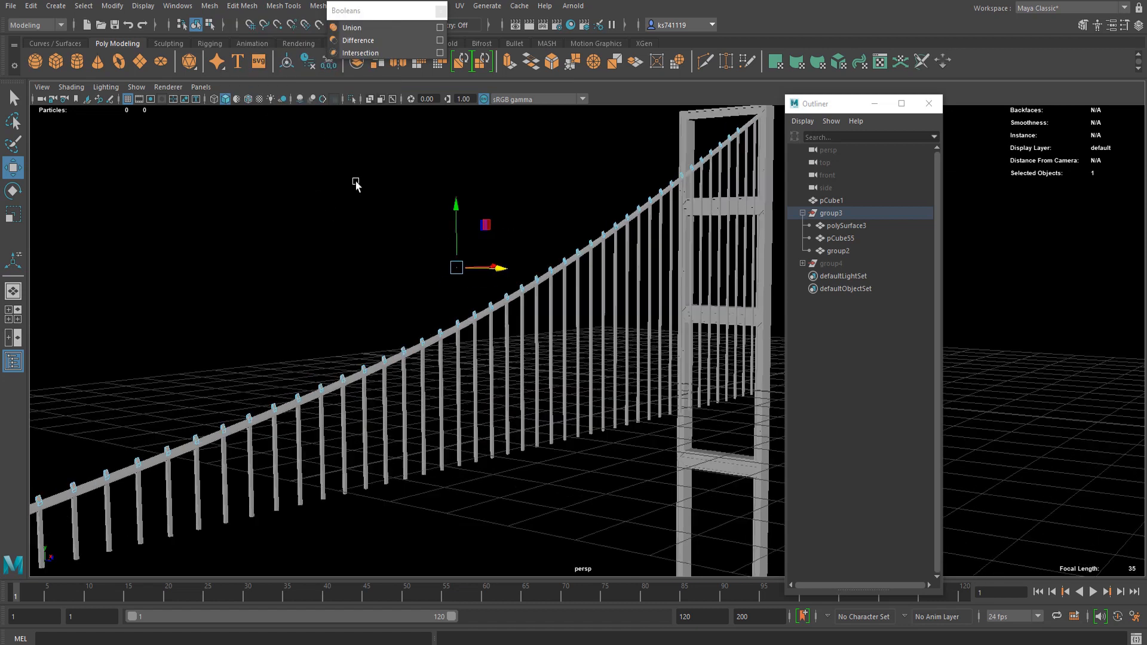
{"action": "scroll", "coordinate": [377, 202], "scroll_direction": "up", "scroll_amount": 5}
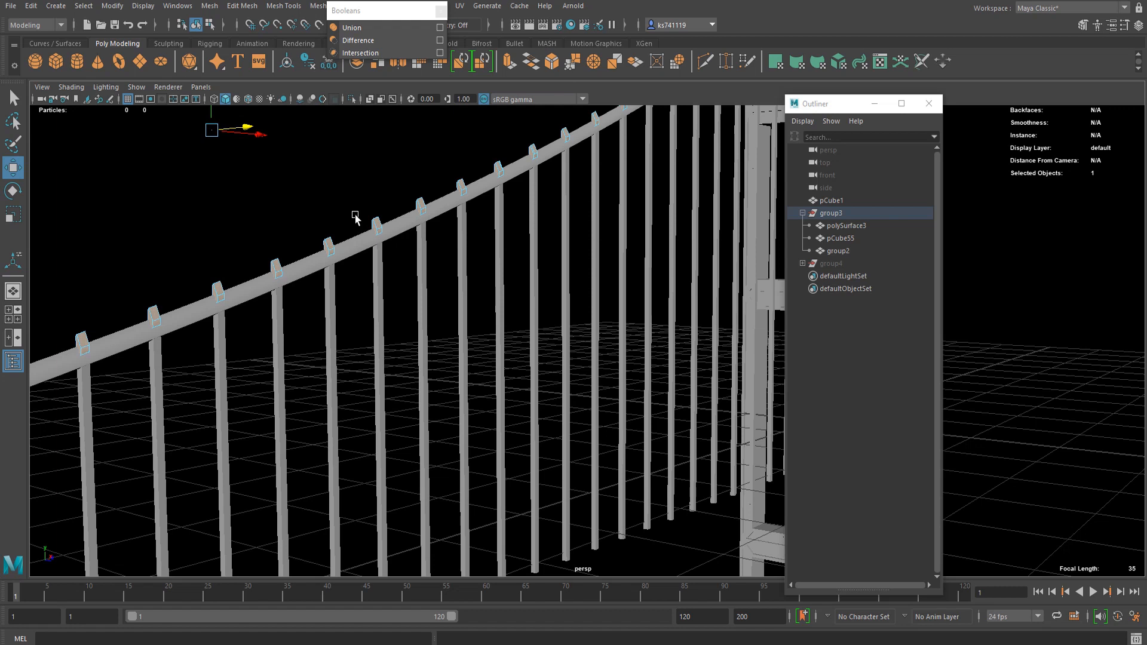
{"action": "scroll", "coordinate": [293, 254], "scroll_direction": "down", "scroll_amount": 4}
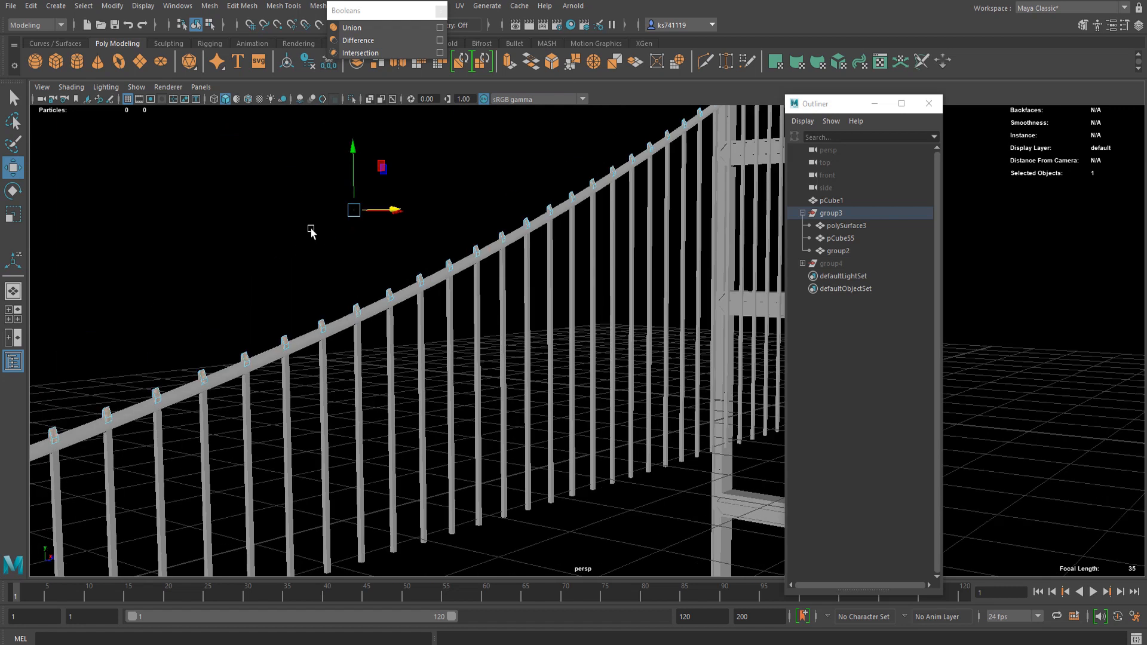
{"action": "scroll", "coordinate": [318, 216], "scroll_direction": "up", "scroll_amount": 4}
{"action": "middle_click_drag", "start_coordinate": [289, 194], "coordinate": [407, 186], "text": "alt"}
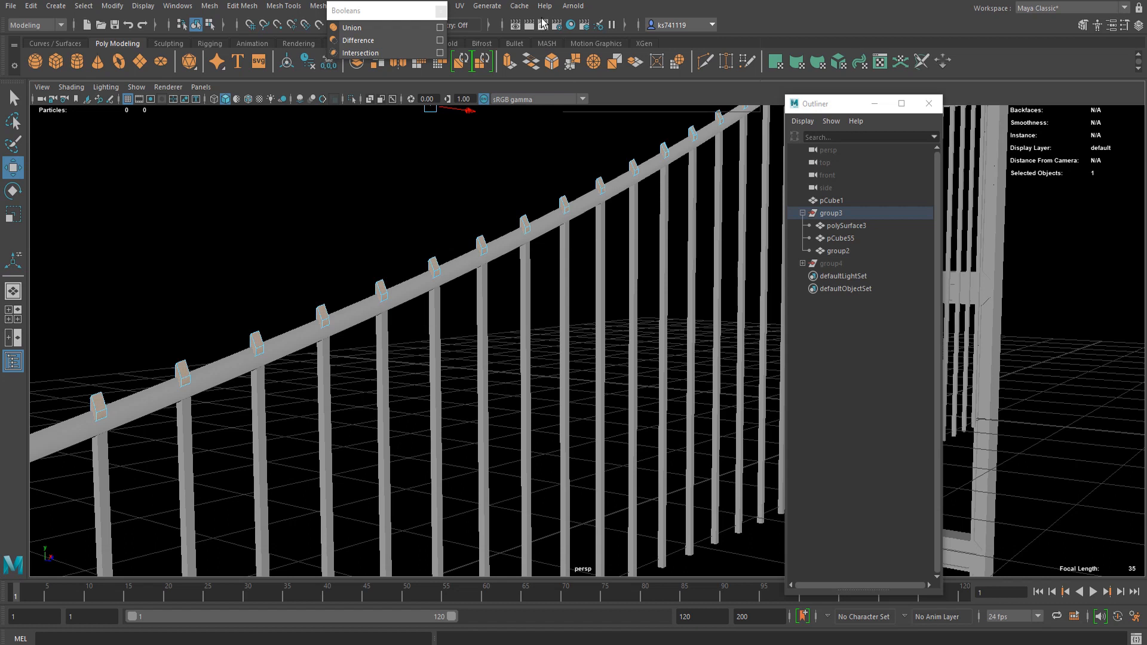
{"action": "scroll", "coordinate": [463, 218], "scroll_direction": "up", "scroll_amount": 4}
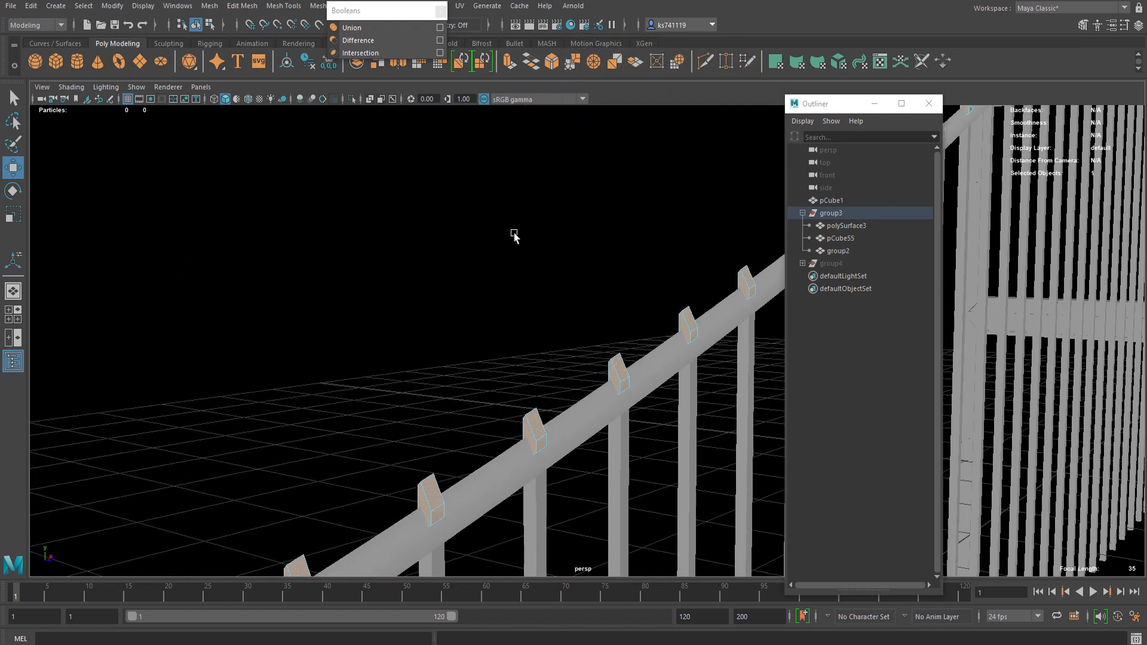
{"action": "scroll", "coordinate": [622, 292], "scroll_direction": "up", "scroll_amount": 3}
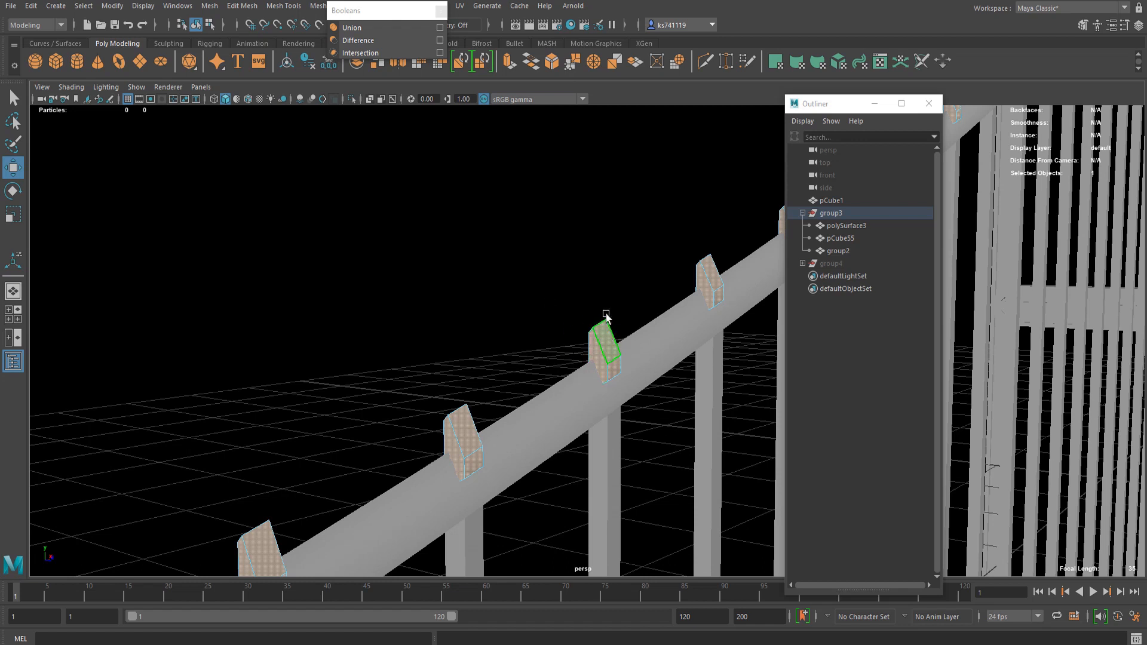
{"action": "scroll", "coordinate": [606, 315], "scroll_direction": "down", "scroll_amount": 3}
- Separate the connector-block mesh in group2 into individual objects and check one block near the middle of the cable
{"action": "left_click", "coordinate": [295, 5]}
{"action": "mouse_move", "coordinate": [251, 5]}
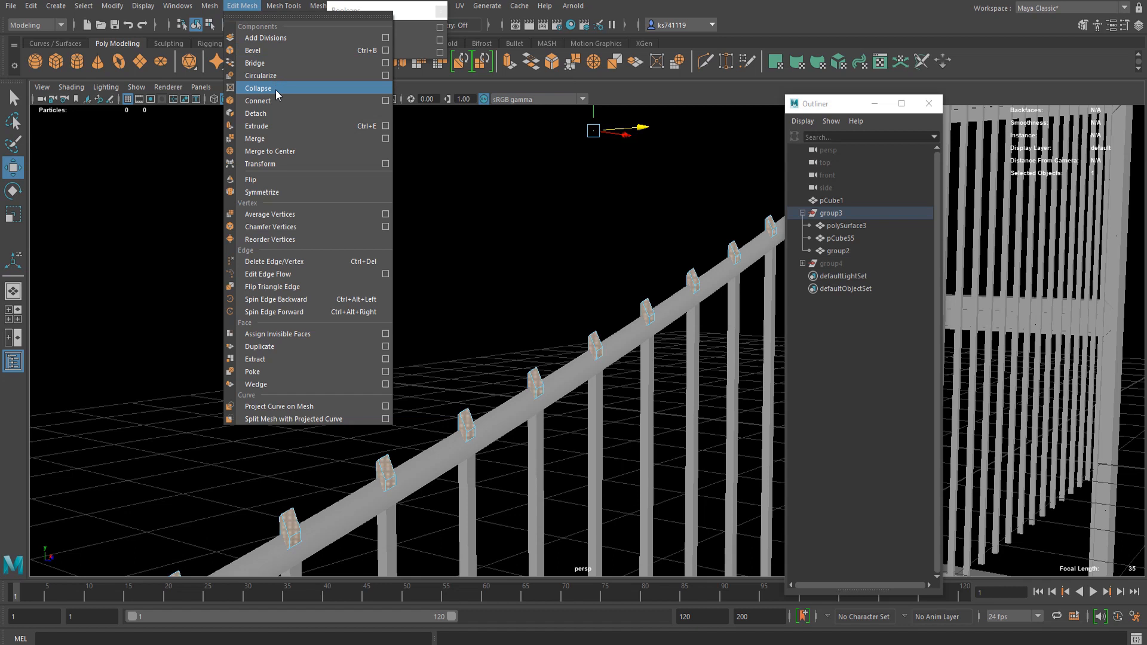
{"action": "mouse_move", "coordinate": [209, 5]}
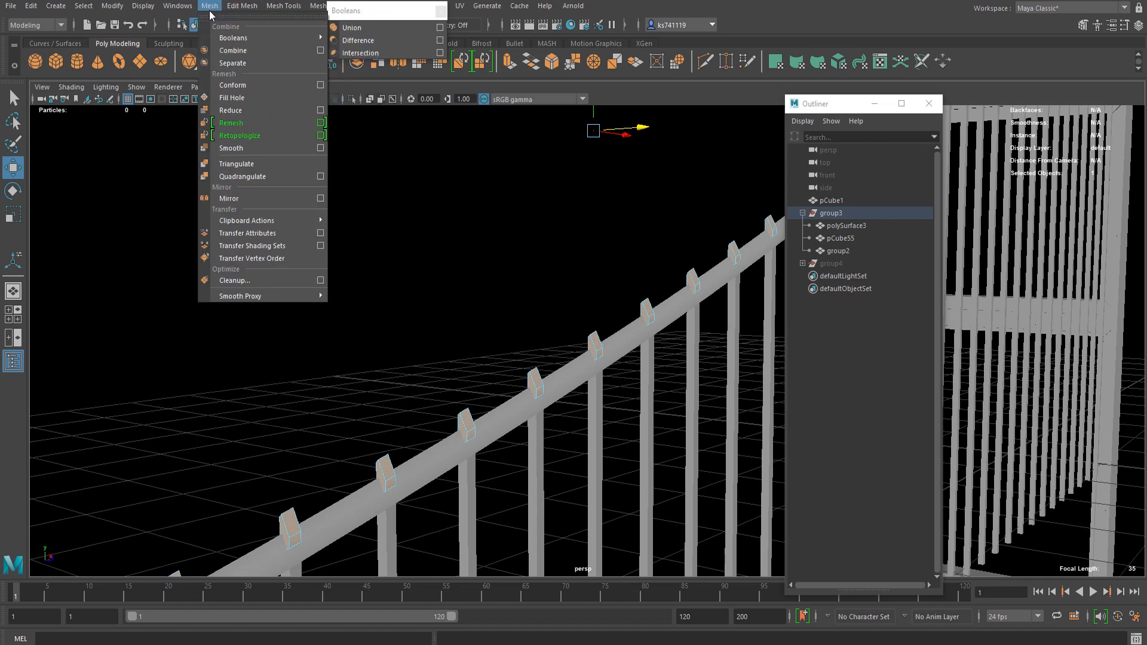
{"action": "left_click", "coordinate": [238, 65]}
{"action": "left_click_drag", "start_coordinate": [427, 299], "coordinate": [528, 294], "text": "alt"}
{"action": "right_click", "coordinate": [528, 294]}
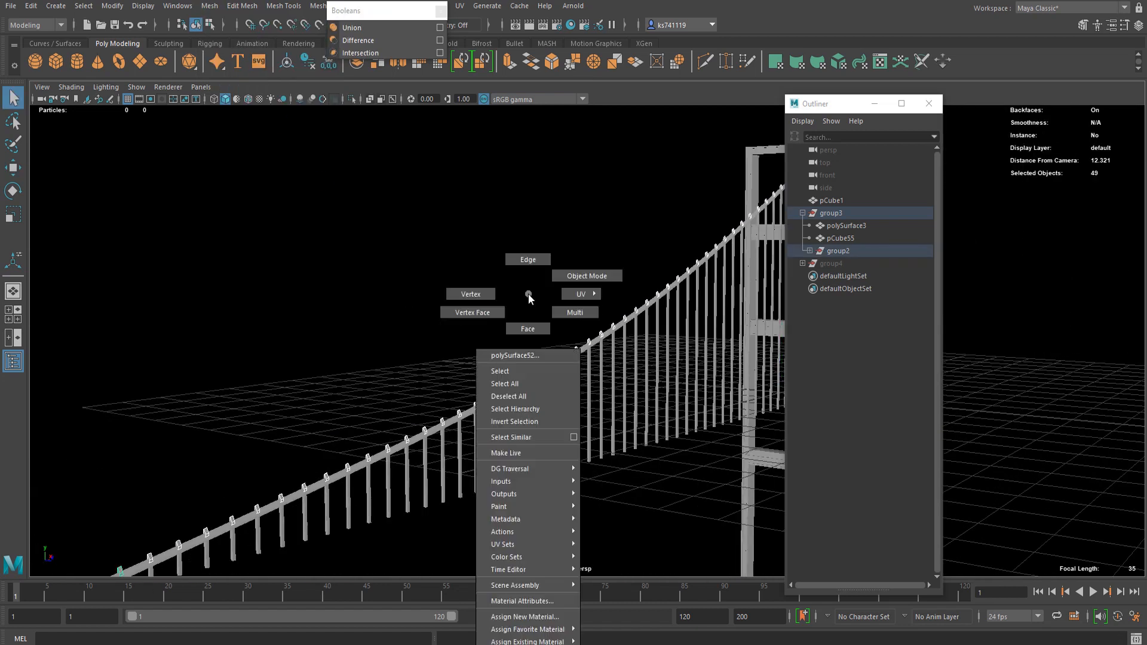
{"action": "left_click", "coordinate": [610, 225]}
{"action": "scroll", "coordinate": [580, 337], "scroll_direction": "up", "scroll_amount": 3}
{"action": "left_click", "coordinate": [614, 327]}
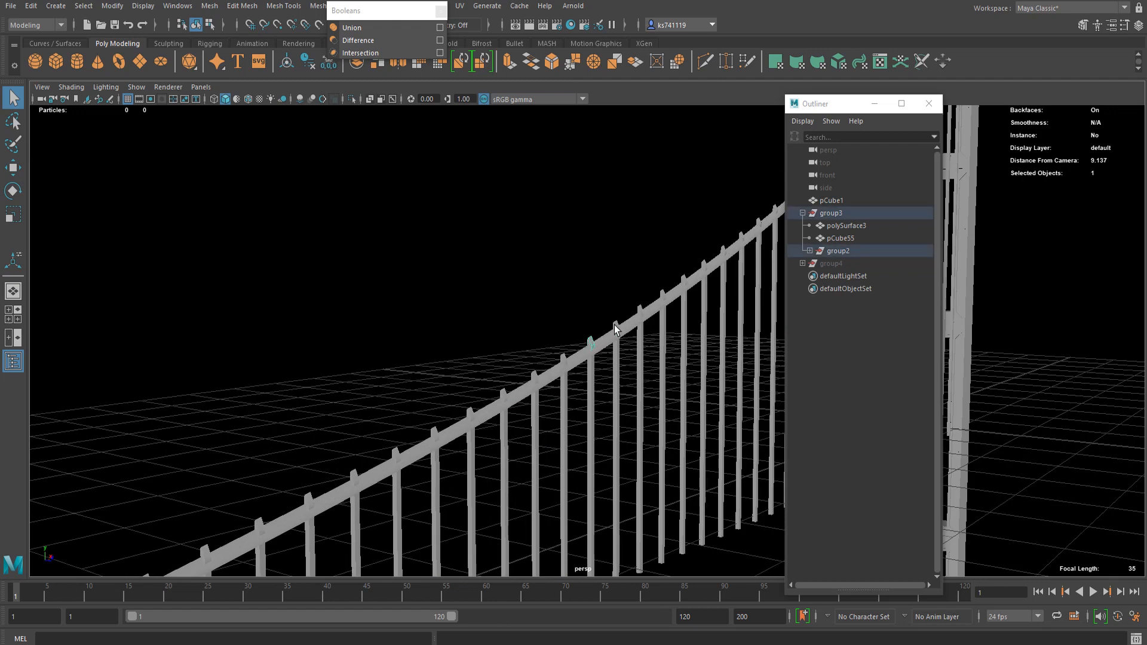
{"action": "left_click", "coordinate": [614, 326]}
{"action": "key", "text": "w"}
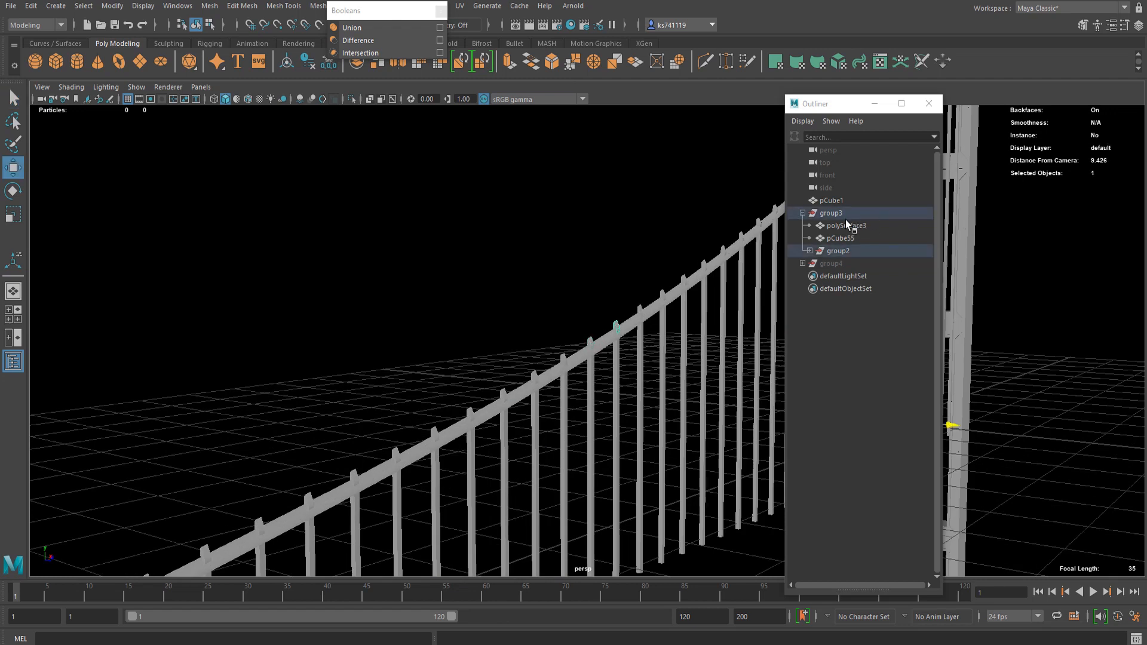
- Center the pivots of all separated connector blocks, polySurface4 through polySurface52, and check the pivots on several blocks
{"action": "left_click", "coordinate": [823, 254]}
{"action": "left_click", "coordinate": [810, 251]}
{"action": "left_click", "coordinate": [837, 263]}
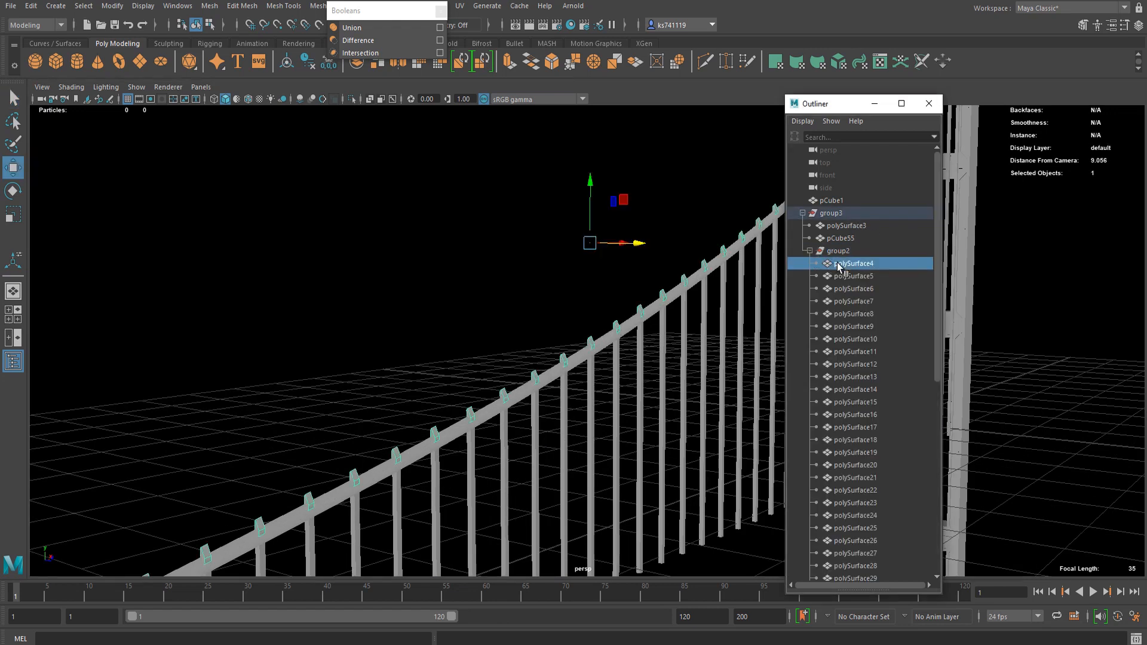
{"action": "scroll", "coordinate": [853, 417], "scroll_direction": "down", "scroll_amount": 5}
{"action": "left_click", "coordinate": [860, 516], "text": "shift"}
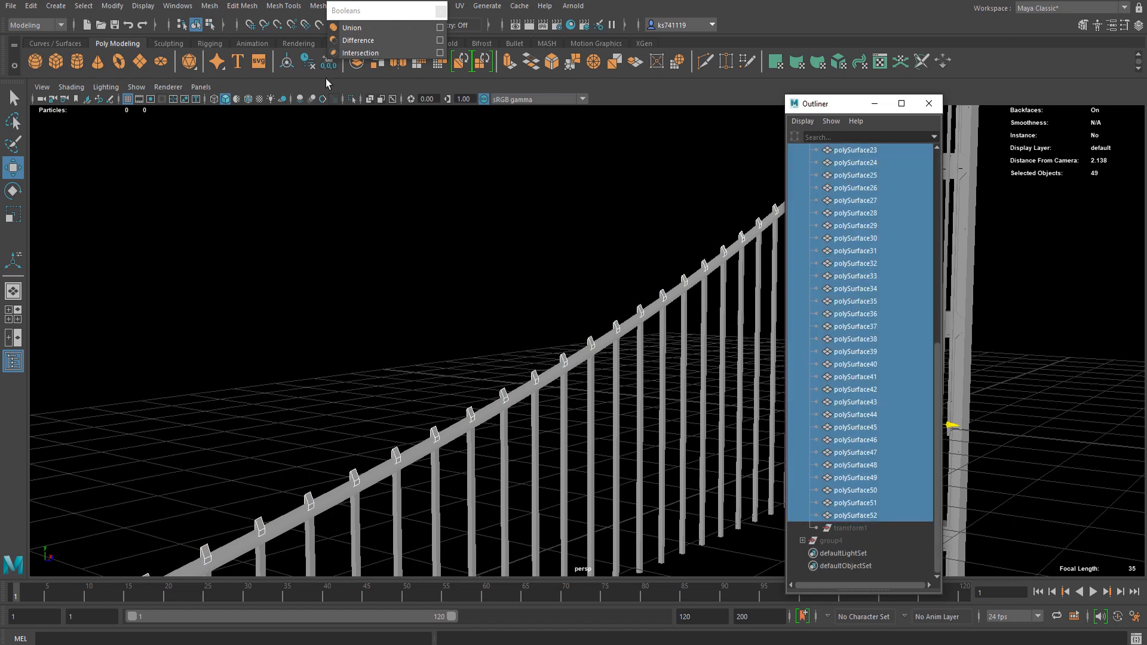
{"action": "scroll", "coordinate": [512, 249], "scroll_direction": "up", "scroll_amount": 6}
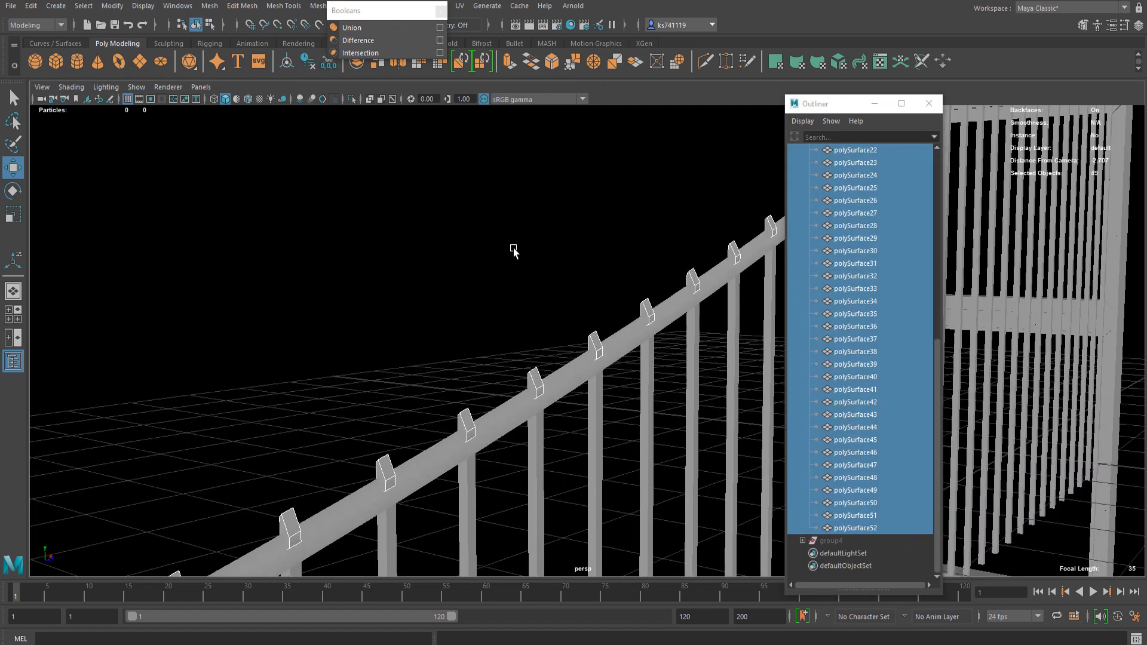
{"action": "left_click", "coordinate": [588, 328]}
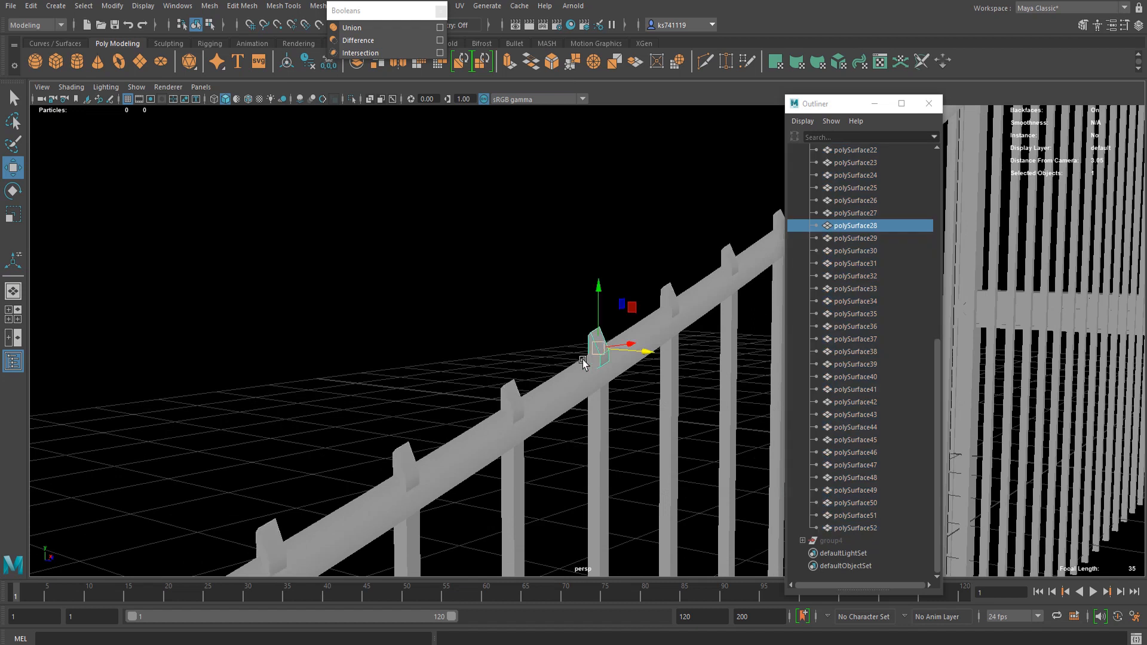
{"action": "left_click", "coordinate": [508, 400]}
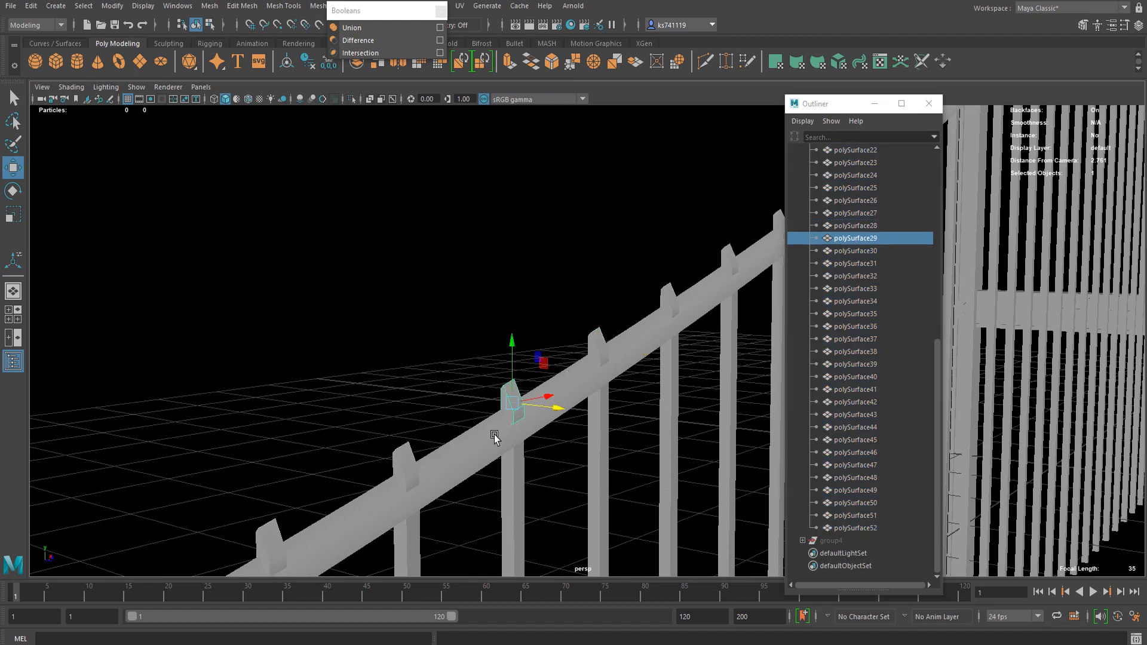
{"action": "left_click", "coordinate": [410, 457]}
{"action": "scroll", "coordinate": [499, 368], "scroll_direction": "down", "scroll_amount": 4}
{"action": "scroll", "coordinate": [605, 349], "scroll_direction": "down", "scroll_amount": 3}
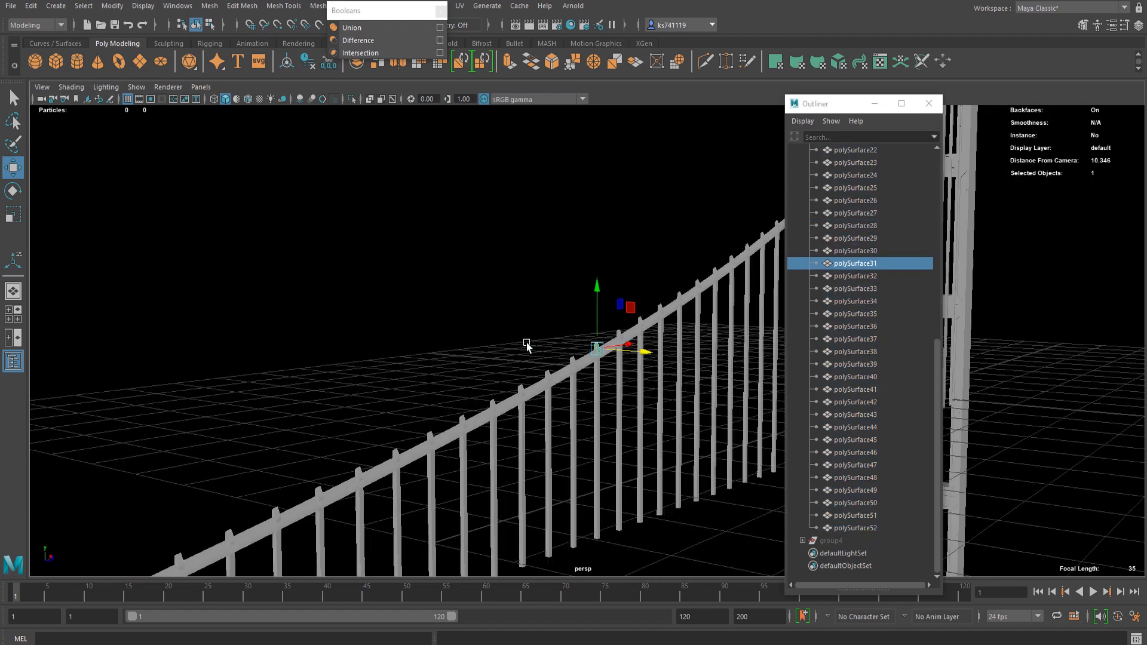
{"action": "left_click", "coordinate": [139, 245]}
- Create a small polygon sphere beside the tower and scale it down
{"action": "scroll", "coordinate": [123, 152], "scroll_direction": "down", "scroll_amount": 2}
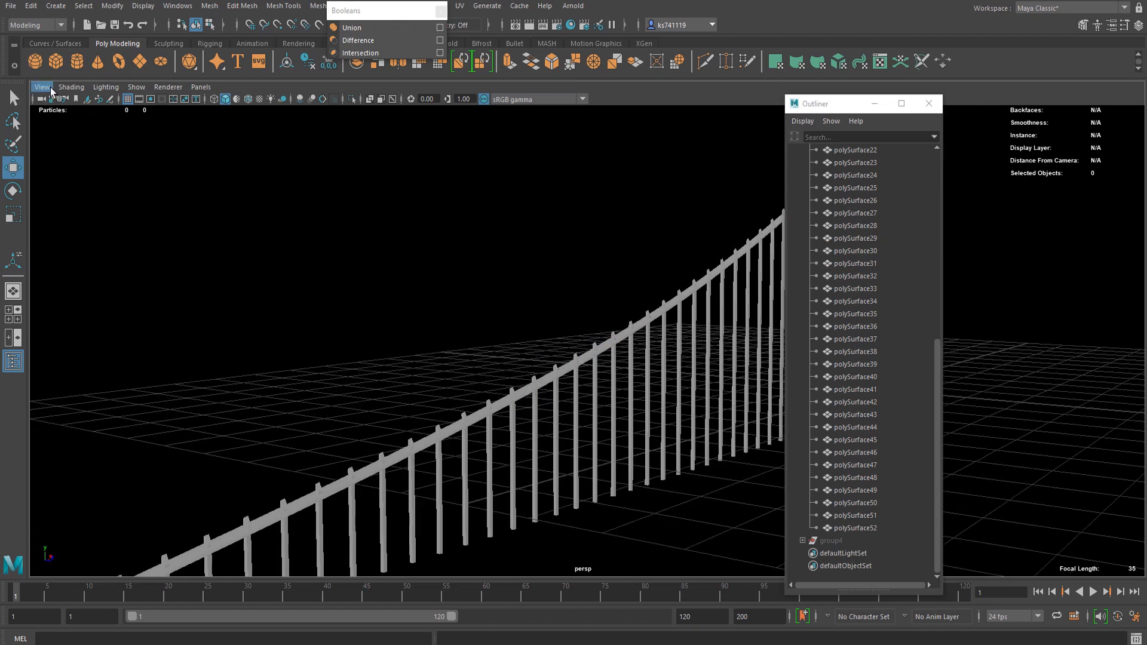
{"action": "left_click", "coordinate": [35, 60]}
{"action": "left_click_drag", "start_coordinate": [727, 472], "coordinate": [543, 443], "text": "alt"}
{"action": "key", "text": "r"}
- Replace all connector blocks, polySurface4 through polySurface52, with copies of the sphere using Replace Objects
{"action": "left_click", "coordinate": [861, 528]}
{"action": "scroll", "coordinate": [884, 463], "scroll_direction": "up", "scroll_amount": 9}
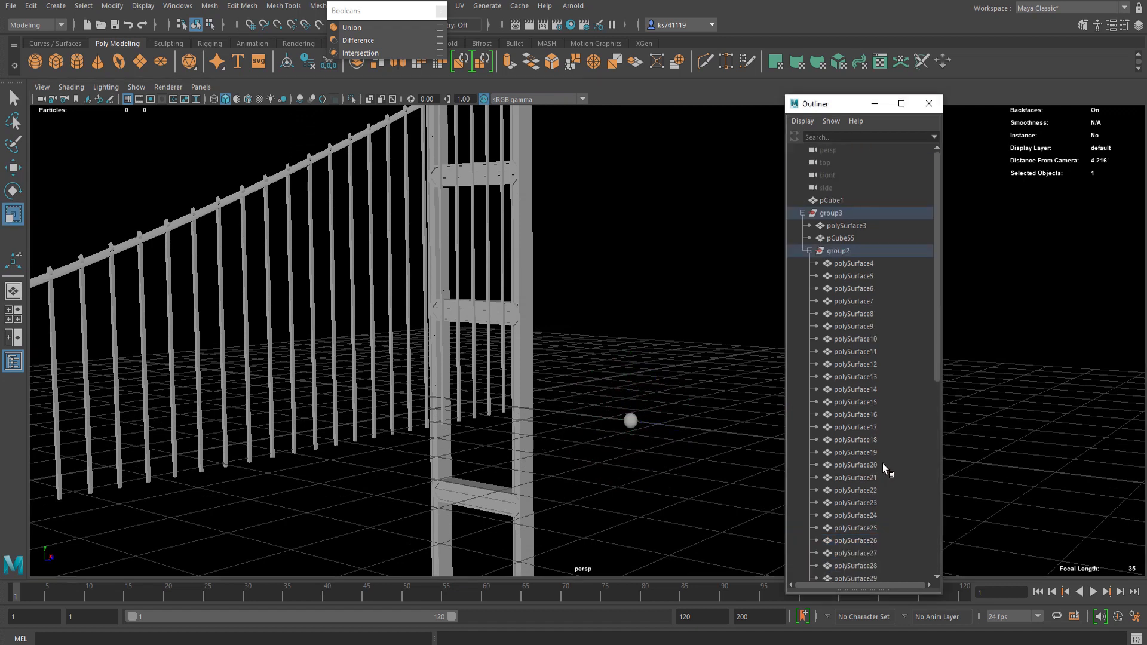
{"action": "left_click", "coordinate": [852, 263], "text": "shift"}
{"action": "middle_click_drag", "start_coordinate": [294, 281], "coordinate": [219, 273], "text": "alt"}
{"action": "left_click", "coordinate": [578, 399], "text": "shift"}
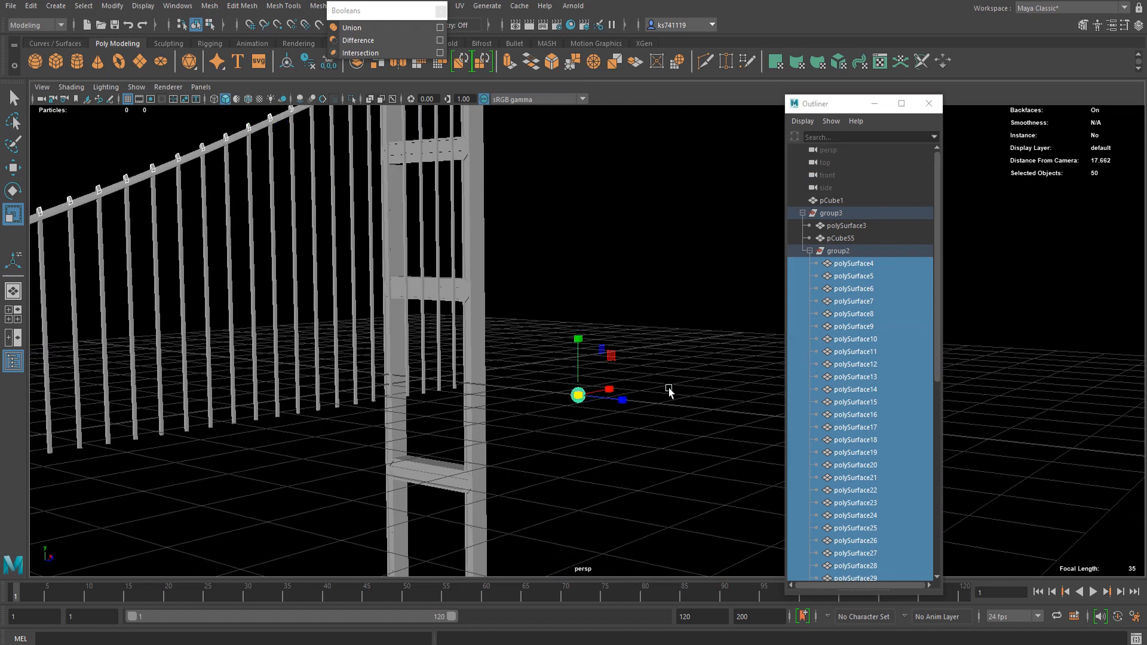
{"action": "scroll", "coordinate": [561, 418], "scroll_direction": "up", "scroll_amount": 5}
{"action": "right_click_drag", "start_coordinate": [631, 415], "coordinate": [504, 363], "text": "alt"}
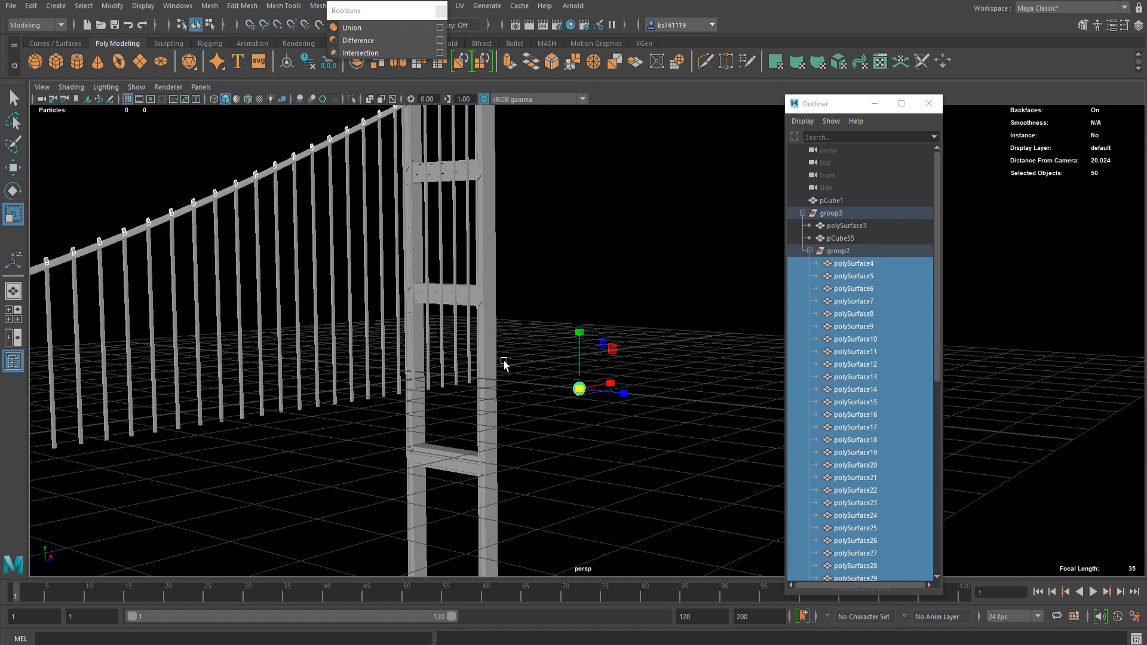
{"action": "middle_click_drag", "start_coordinate": [288, 310], "coordinate": [462, 333], "text": "alt"}
{"action": "left_click", "coordinate": [210, 7]}
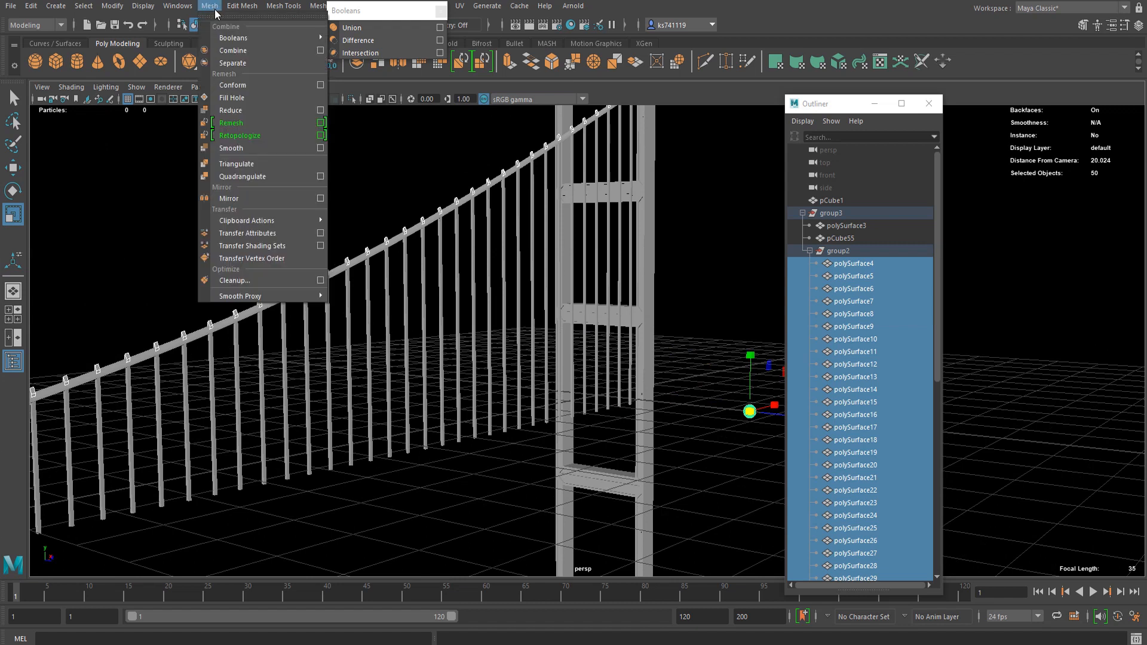
{"action": "mouse_move", "coordinate": [119, 6]}
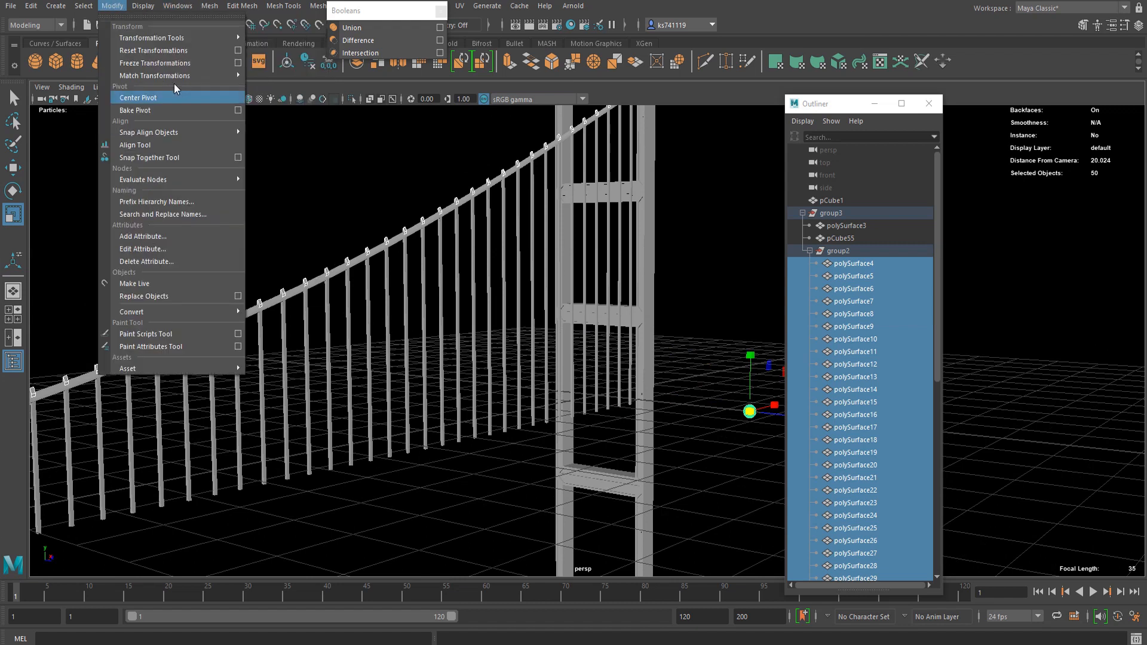
{"action": "left_click", "coordinate": [184, 299]}
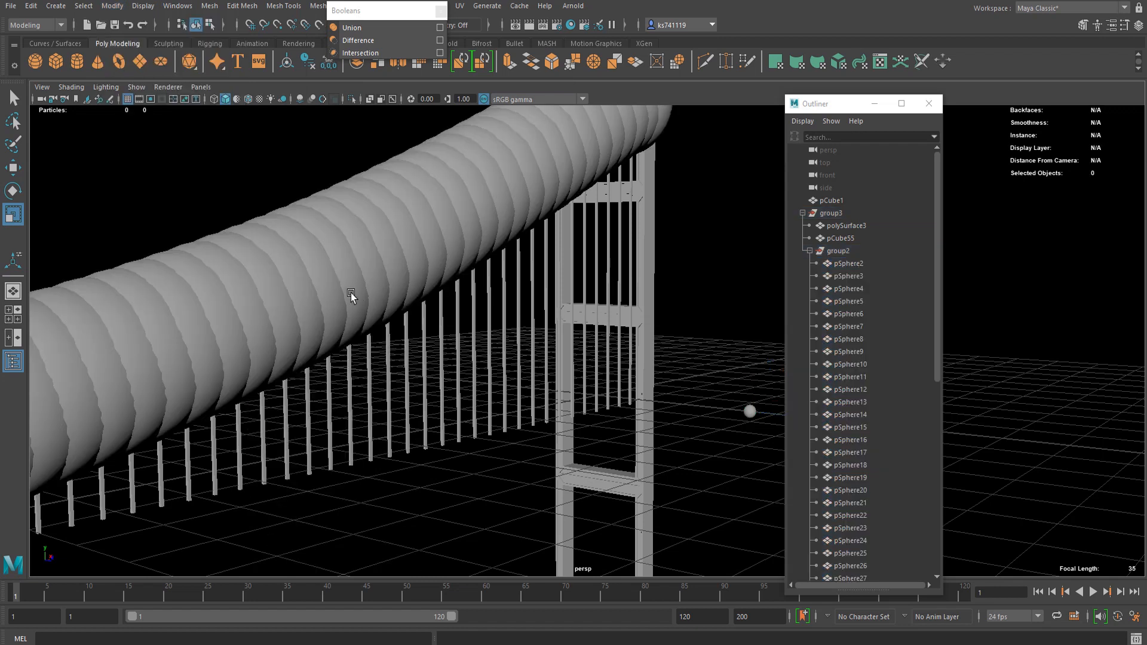
- Scale pSphere2 through pSphere50 down uniformly so each becomes a small ball just wider than the bar beneath it
{"action": "left_click_drag", "start_coordinate": [351, 293], "coordinate": [377, 301], "text": "alt"}
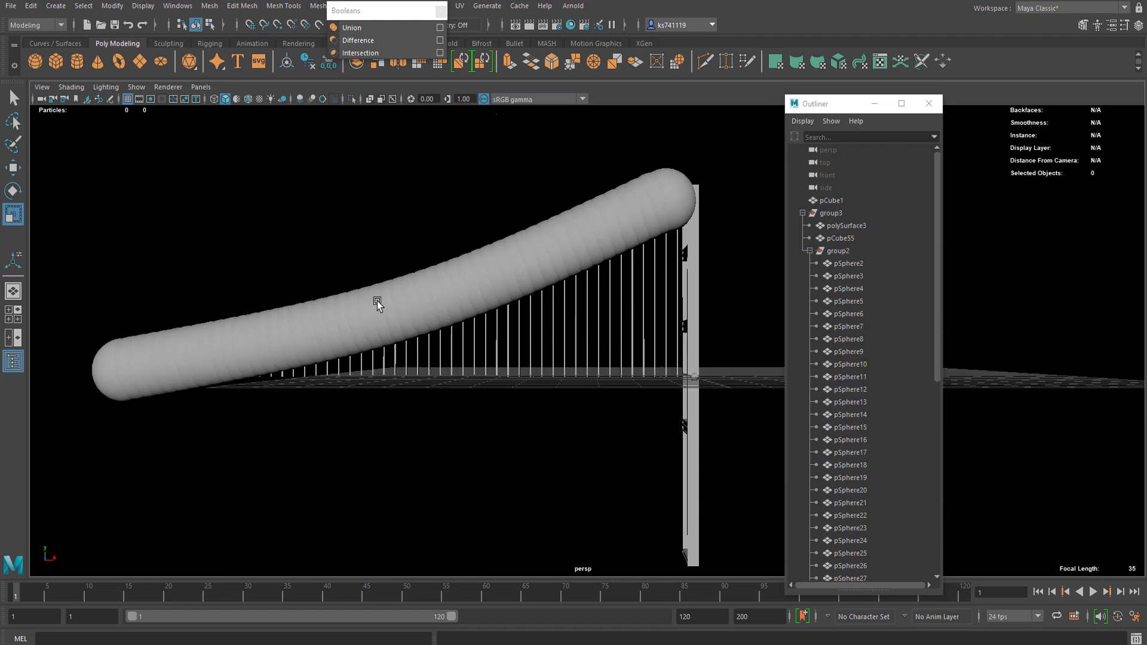
{"action": "scroll", "coordinate": [876, 371], "scroll_direction": "down", "scroll_amount": 6}
{"action": "scroll", "coordinate": [849, 276], "scroll_direction": "up", "scroll_amount": 6}
{"action": "left_click", "coordinate": [847, 263]}
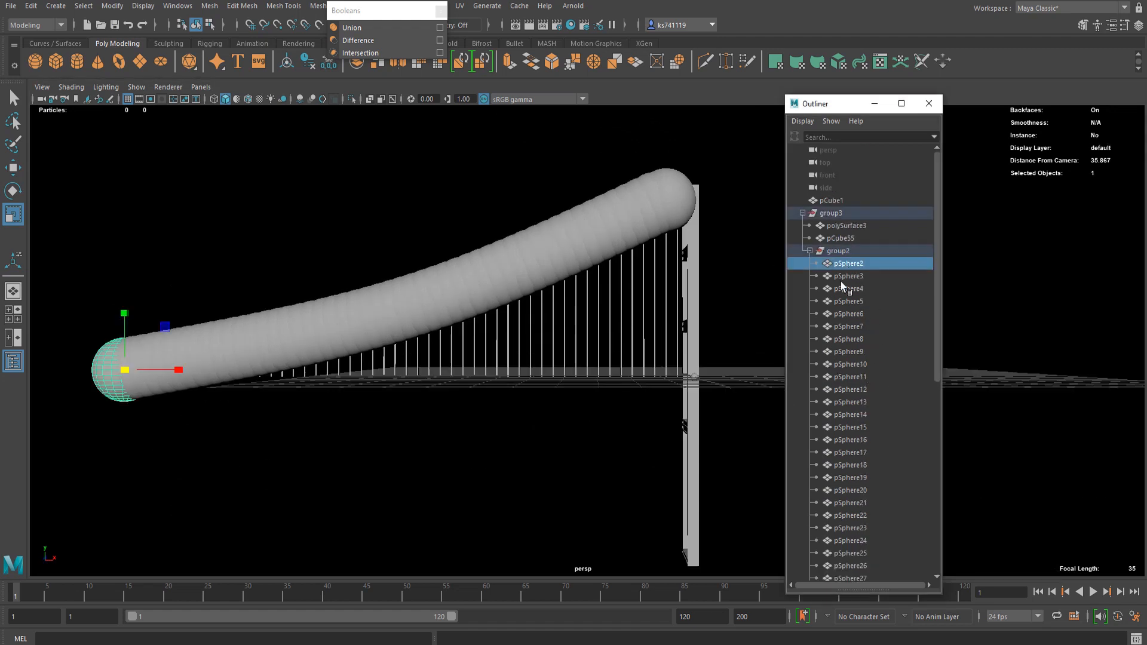
{"action": "scroll", "coordinate": [866, 493], "scroll_direction": "down", "scroll_amount": 6}
{"action": "left_click", "coordinate": [835, 514], "text": "shift"}
{"action": "scroll", "coordinate": [436, 312], "scroll_direction": "up", "scroll_amount": 4}
{"action": "middle_click_drag", "start_coordinate": [436, 312], "coordinate": [473, 498], "text": "alt"}
{"action": "scroll", "coordinate": [625, 350], "scroll_direction": "up", "scroll_amount": 4}
{"action": "key", "text": "w"}
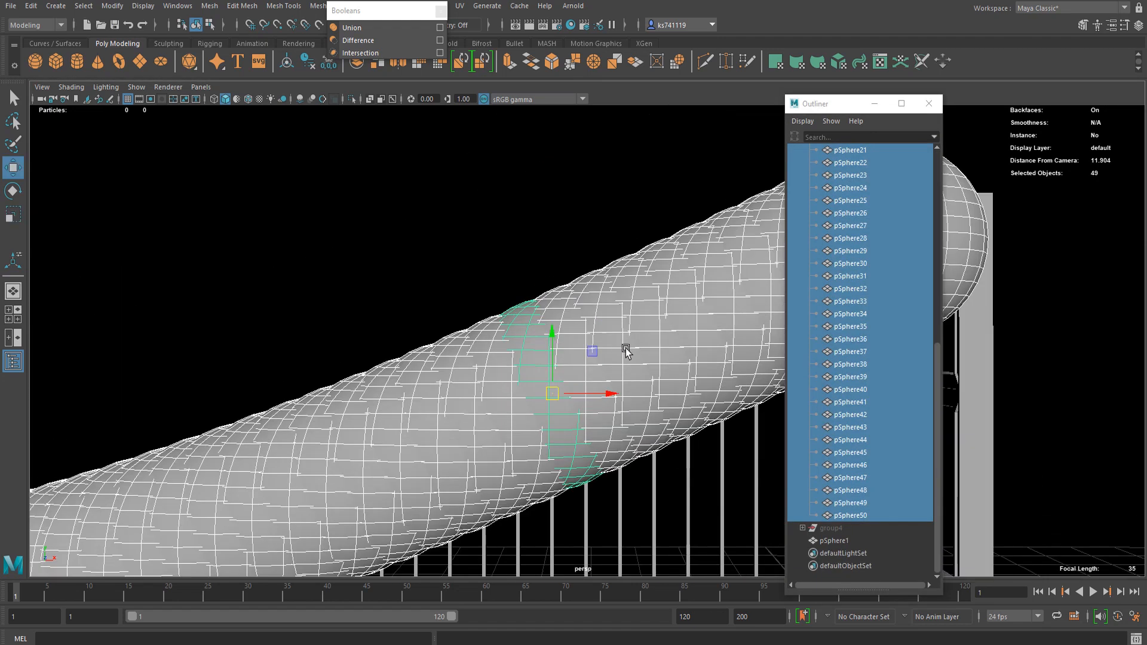
{"action": "key", "text": "r"}
{"action": "left_click_drag", "start_coordinate": [554, 393], "coordinate": [235, 441]}
{"action": "scroll", "coordinate": [478, 430], "scroll_direction": "up", "scroll_amount": 4}
{"action": "scroll", "coordinate": [512, 459], "scroll_direction": "up", "scroll_amount": 5}
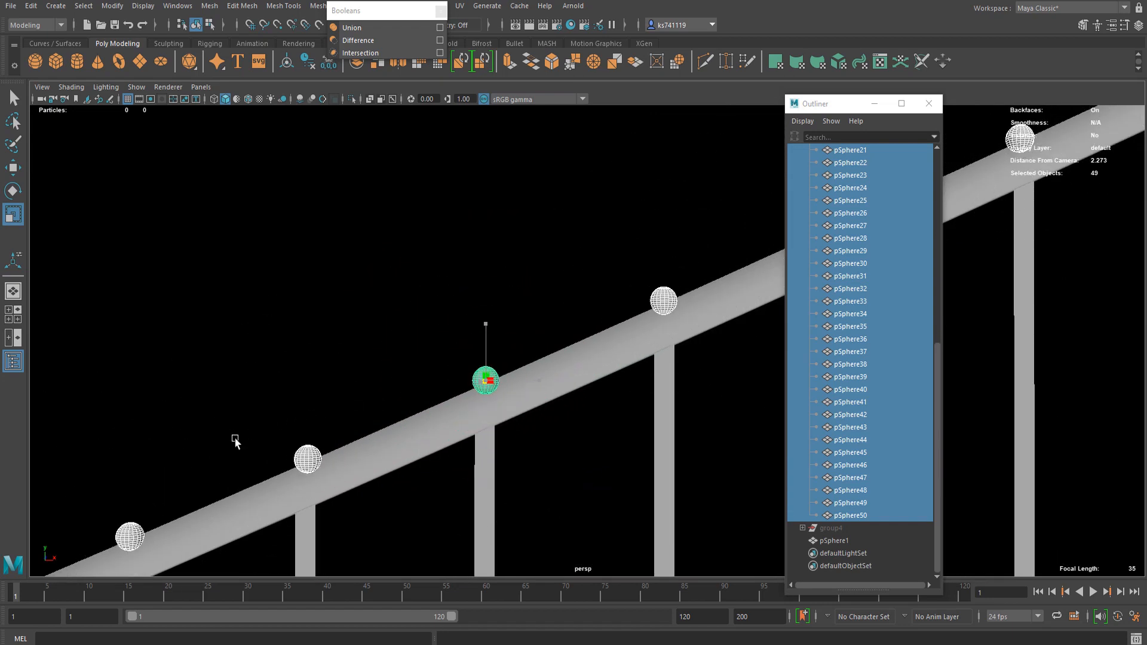
{"action": "left_click", "coordinate": [248, 351]}
{"action": "scroll", "coordinate": [436, 402], "scroll_direction": "down", "scroll_amount": 5}
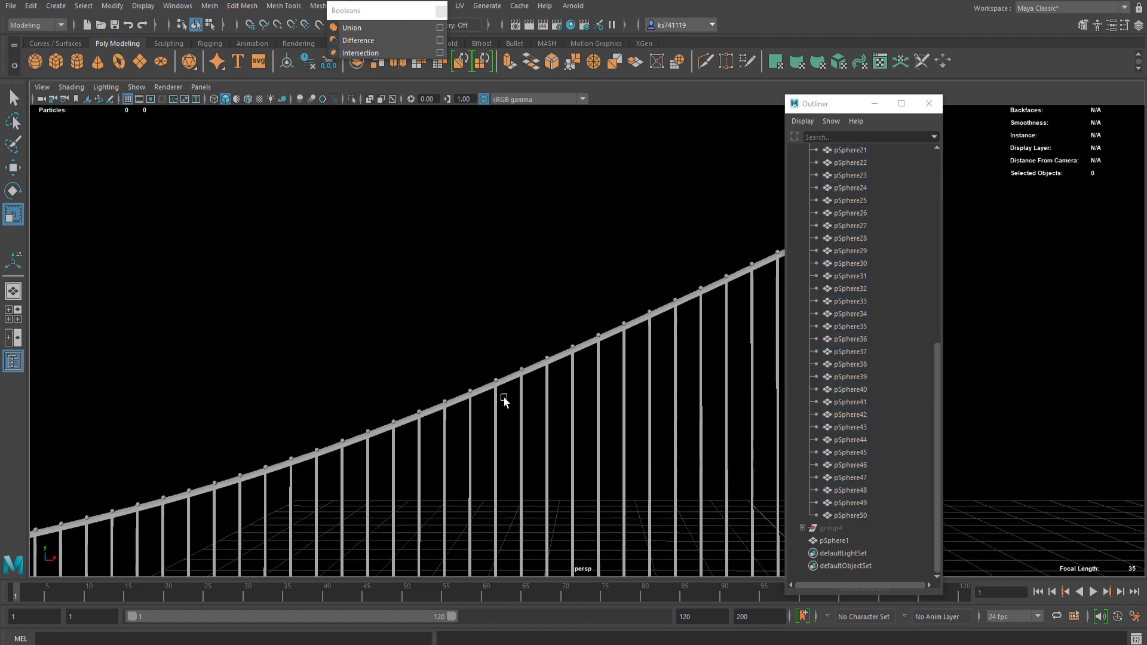
{"action": "scroll", "coordinate": [514, 402], "scroll_direction": "down", "scroll_amount": 3}
{"action": "scroll", "coordinate": [482, 389], "scroll_direction": "down", "scroll_amount": 3}
- Collapse group2 in the object hierarchy and delete the hidden old cable assembly group4
{"action": "scroll", "coordinate": [829, 294], "scroll_direction": "up", "scroll_amount": 10}
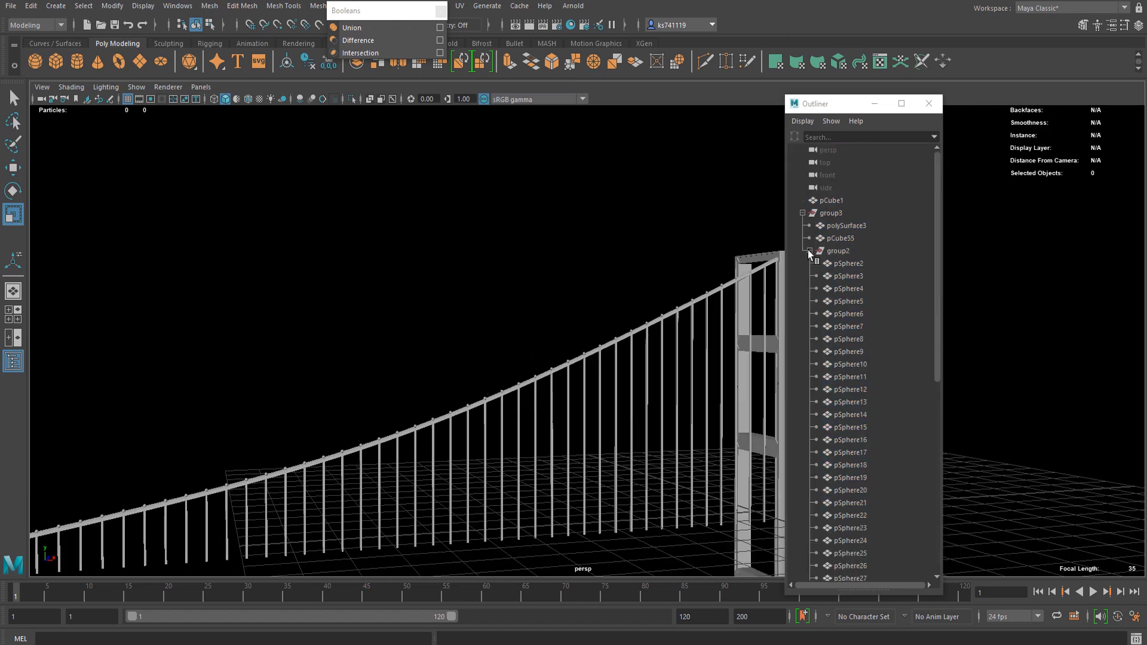
{"action": "left_click", "coordinate": [810, 251]}
{"action": "left_click", "coordinate": [827, 263]}
{"action": "key", "text": "Delete"}
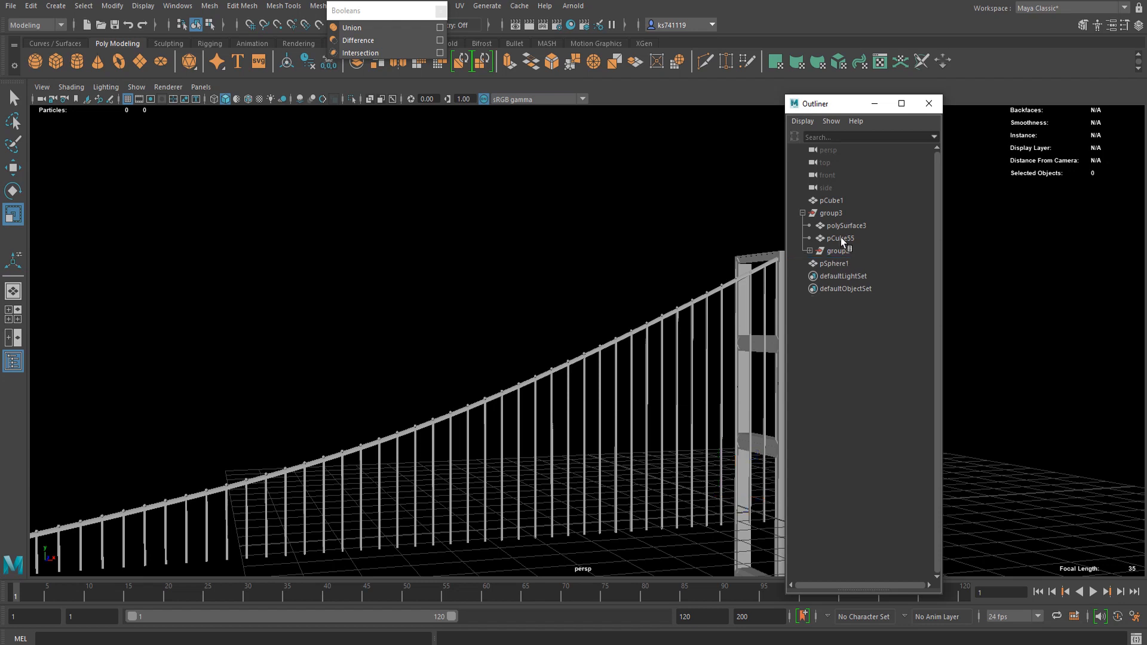
- Duplicate the cable assembly group3 with its sphere connectors and move the copy sideways onto the tower's opposite leg
{"action": "left_click", "coordinate": [831, 214]}
{"action": "left_click_drag", "start_coordinate": [598, 437], "coordinate": [658, 433], "text": "alt"}
{"action": "key", "text": "w"}
{"action": "scroll", "coordinate": [665, 474], "scroll_direction": "up", "scroll_amount": 4}
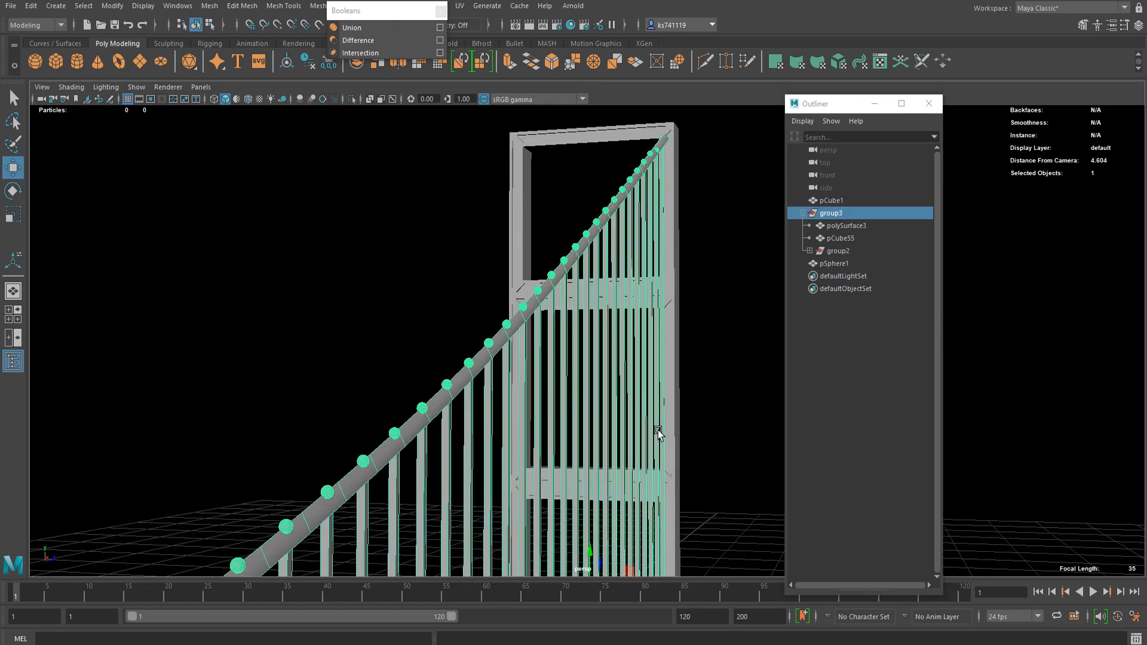
{"action": "scroll", "coordinate": [678, 489], "scroll_direction": "down", "scroll_amount": 4}
{"action": "key", "text": "ctrl+d"}
{"action": "left_click_drag", "start_coordinate": [648, 536], "coordinate": [571, 514], "text": "alt"}
{"action": "scroll", "coordinate": [502, 499], "scroll_direction": "up", "scroll_amount": 4}
{"action": "middle_click_drag", "start_coordinate": [502, 500], "coordinate": [564, 451], "text": "alt"}
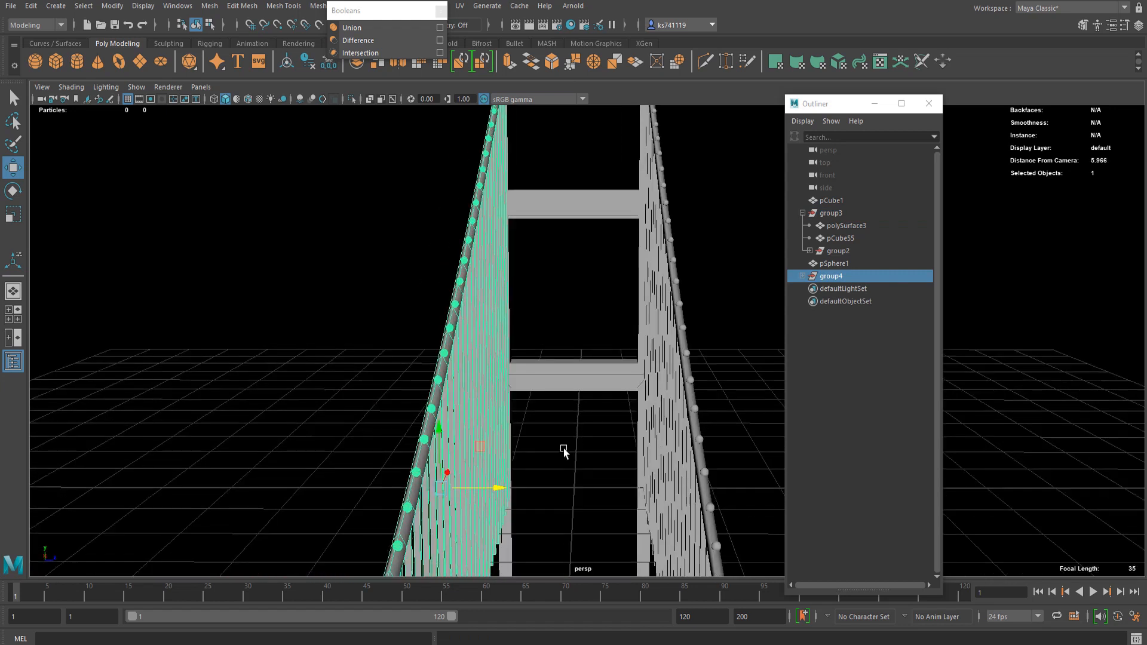
- Nudge the duplicated cable assembly group4 slightly sideways to line it up with the tower's leg
{"action": "scroll", "coordinate": [544, 325], "scroll_direction": "down", "scroll_amount": 5}
{"action": "middle_click_drag", "start_coordinate": [550, 287], "coordinate": [566, 453], "text": "alt"}
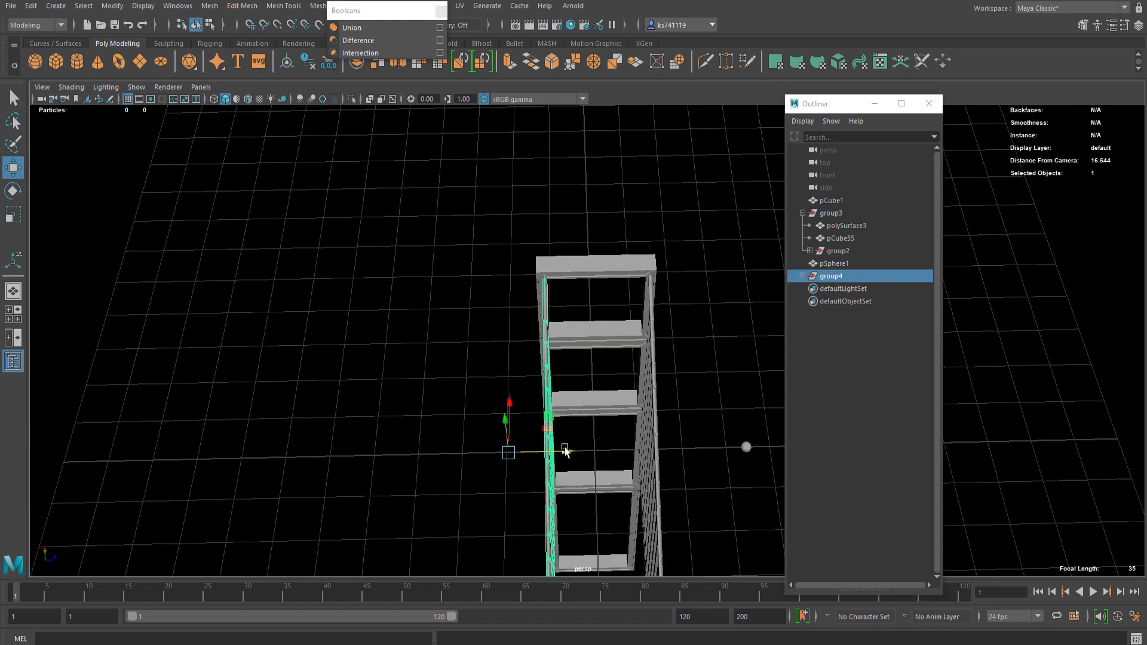
{"action": "left_click_drag", "start_coordinate": [547, 455], "coordinate": [561, 456]}
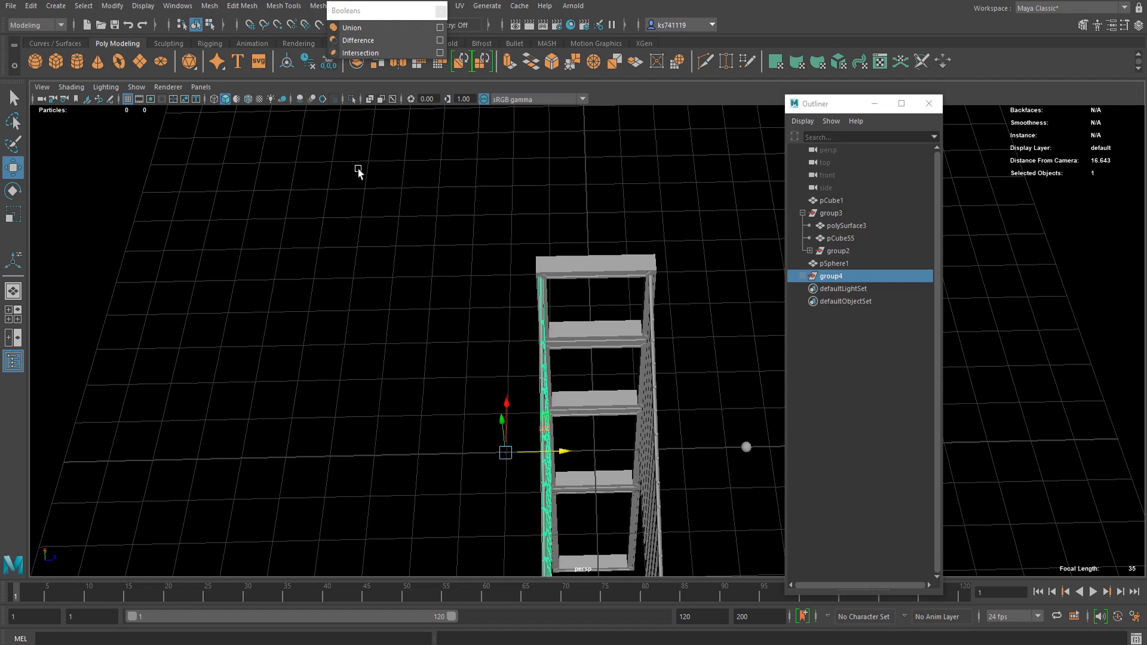
{"action": "scroll", "coordinate": [321, 302], "scroll_direction": "down", "scroll_amount": 4}
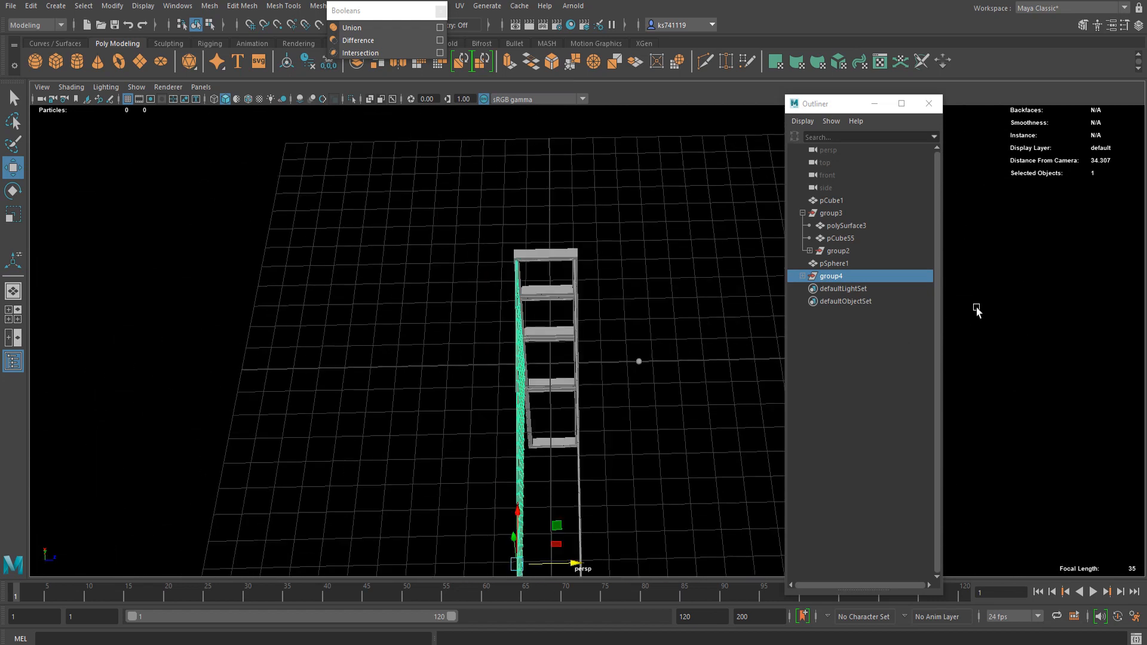
- Group the two cable assemblies group3 and group4 together, leaving pSphere1 out
{"action": "left_click", "coordinate": [831, 213]}
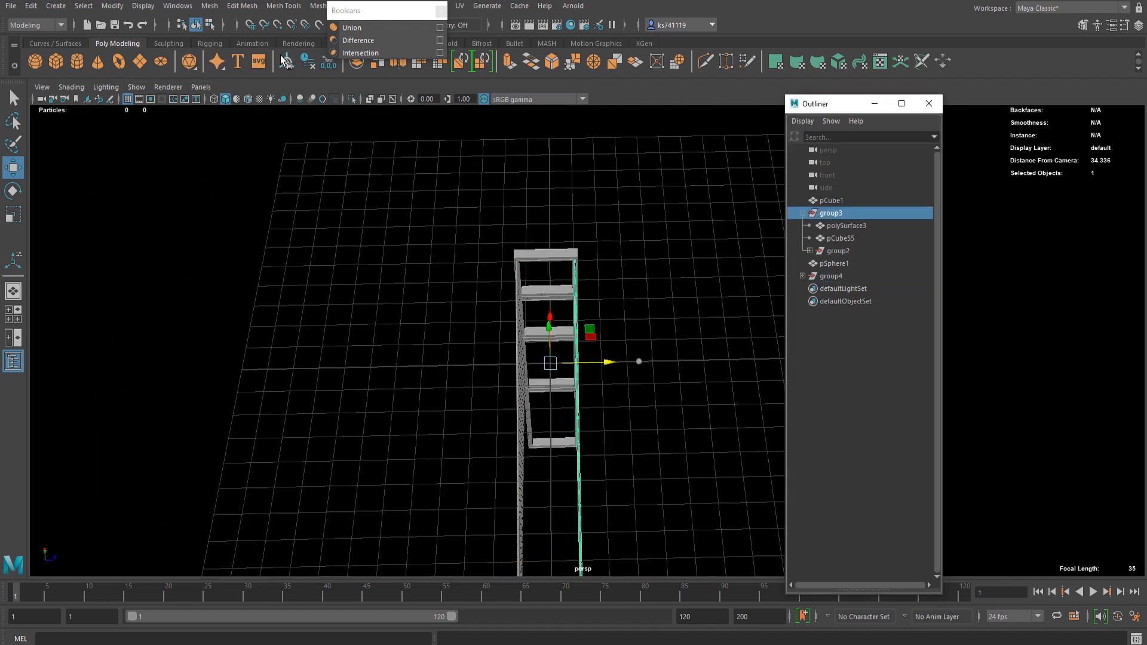
{"action": "left_click_drag", "start_coordinate": [630, 328], "coordinate": [589, 311], "text": "alt"}
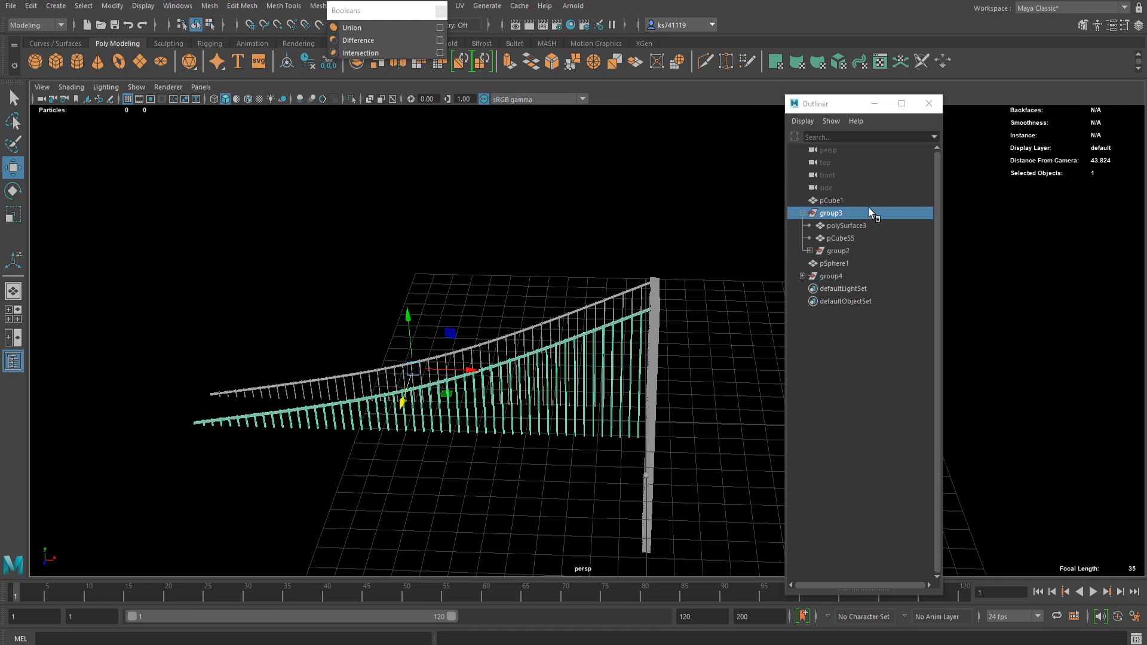
{"action": "left_click", "coordinate": [802, 213]}
{"action": "left_click", "coordinate": [832, 226], "text": "ctrl"}
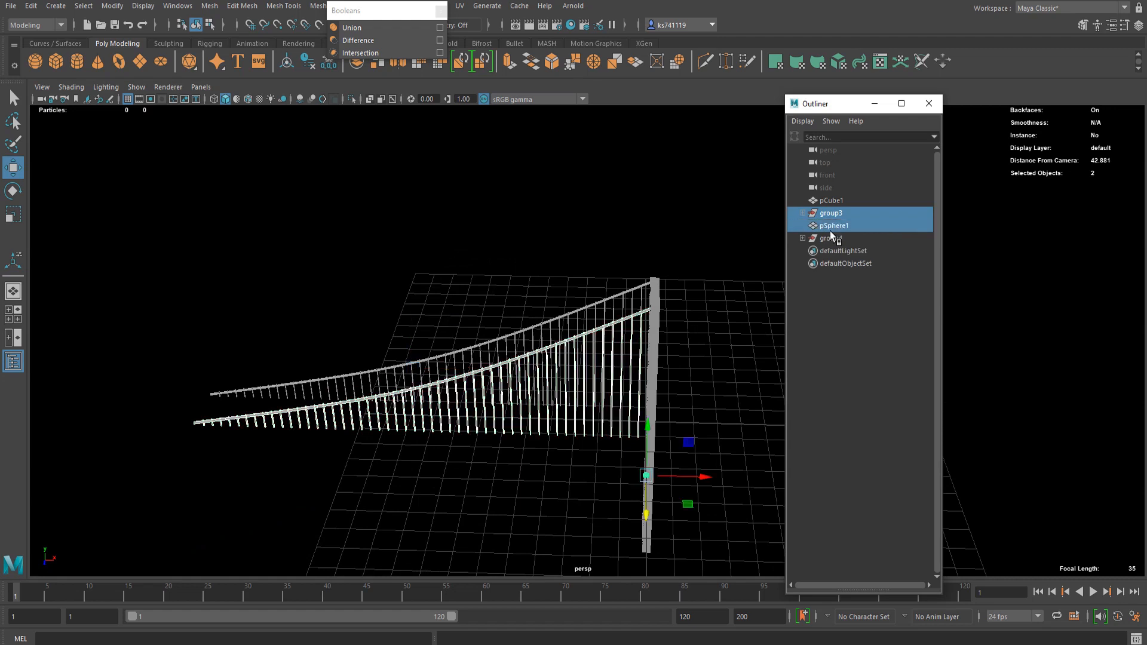
{"action": "left_click", "coordinate": [821, 209]}
{"action": "left_click", "coordinate": [838, 239], "text": "ctrl"}
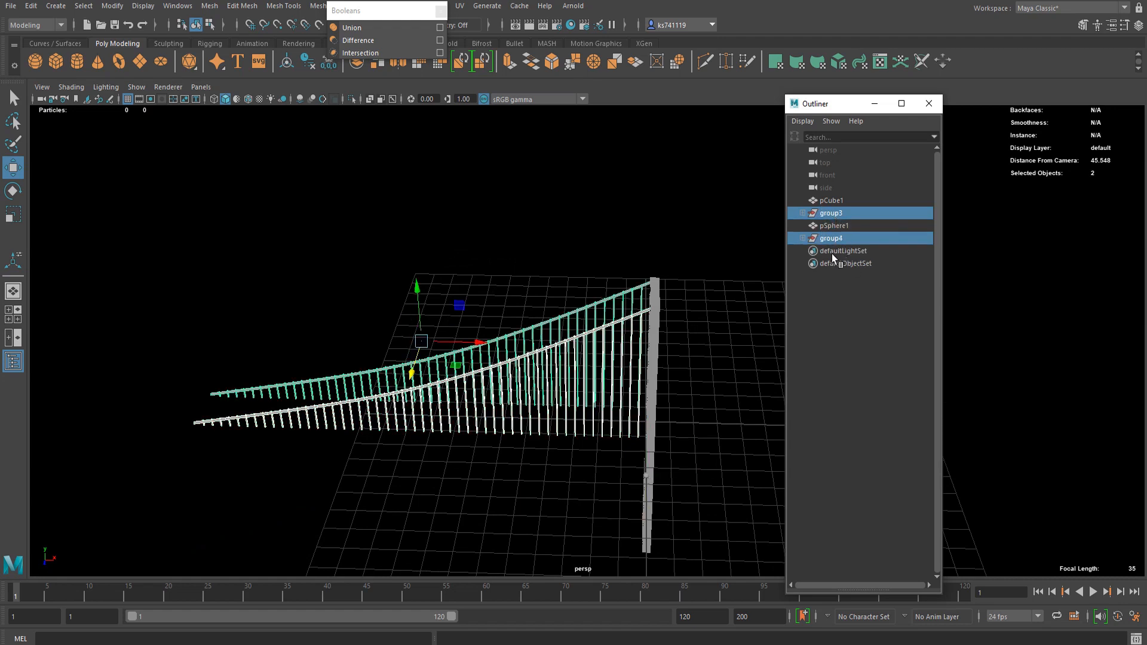
{"action": "key", "text": "ctrl+g"}
- Duplicate the combined cable group group5 and mirror the copy across the tower with an X scale of -1
{"action": "mouse_move", "coordinate": [606, 370]}
{"action": "left_mouse_down", "text": "alt"}
{"action": "mouse_move", "coordinate": [576, 371]}
{"action": "mouse_move", "coordinate": [610, 341]}
{"action": "mouse_move", "coordinate": [597, 384]}
{"action": "mouse_move", "coordinate": [588, 363]}
{"action": "left_mouse_up", "text": "alt"}
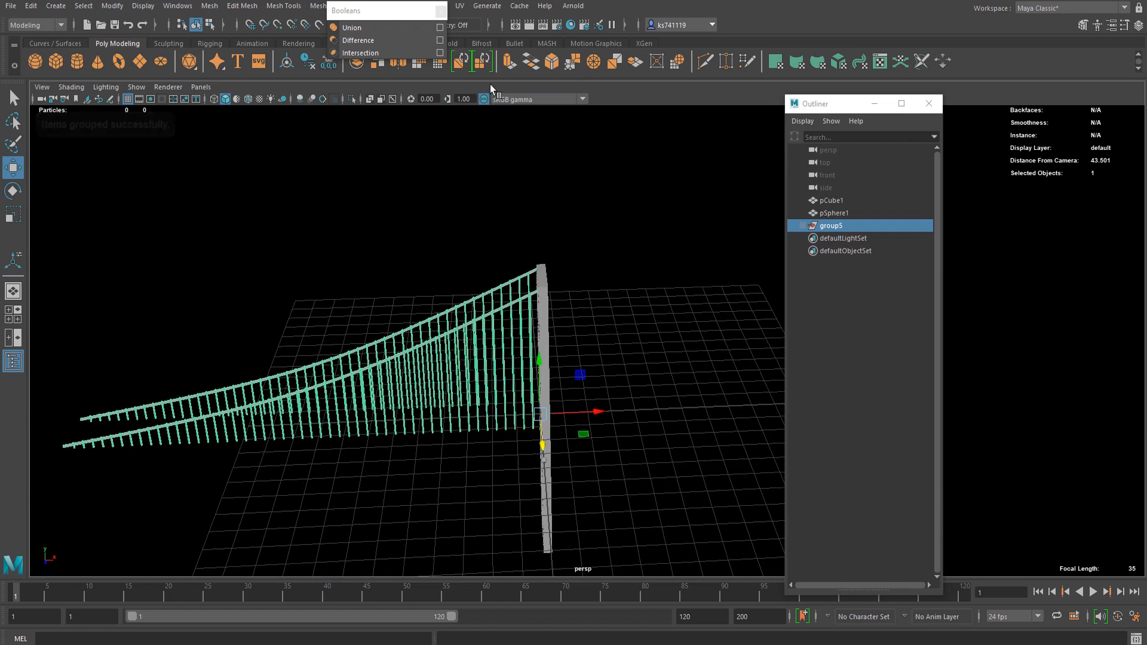
{"action": "scroll", "coordinate": [497, 397], "scroll_direction": "up", "scroll_amount": 3}
{"action": "scroll", "coordinate": [497, 398], "scroll_direction": "up", "scroll_amount": 2}
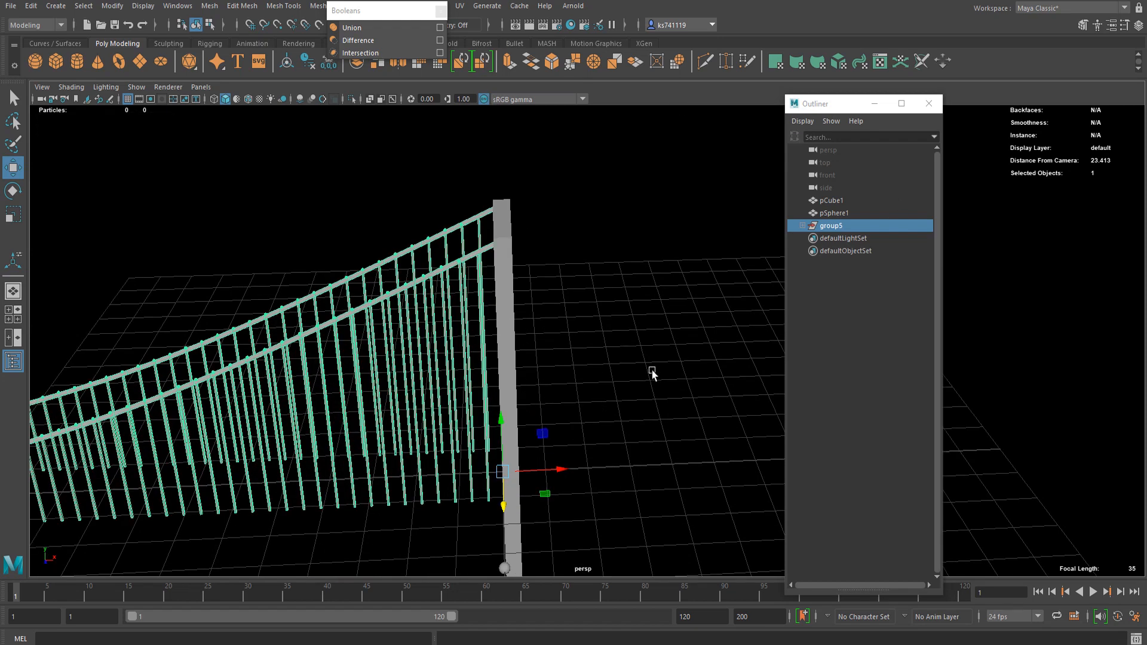
{"action": "scroll", "coordinate": [596, 351], "scroll_direction": "down", "scroll_amount": 2}
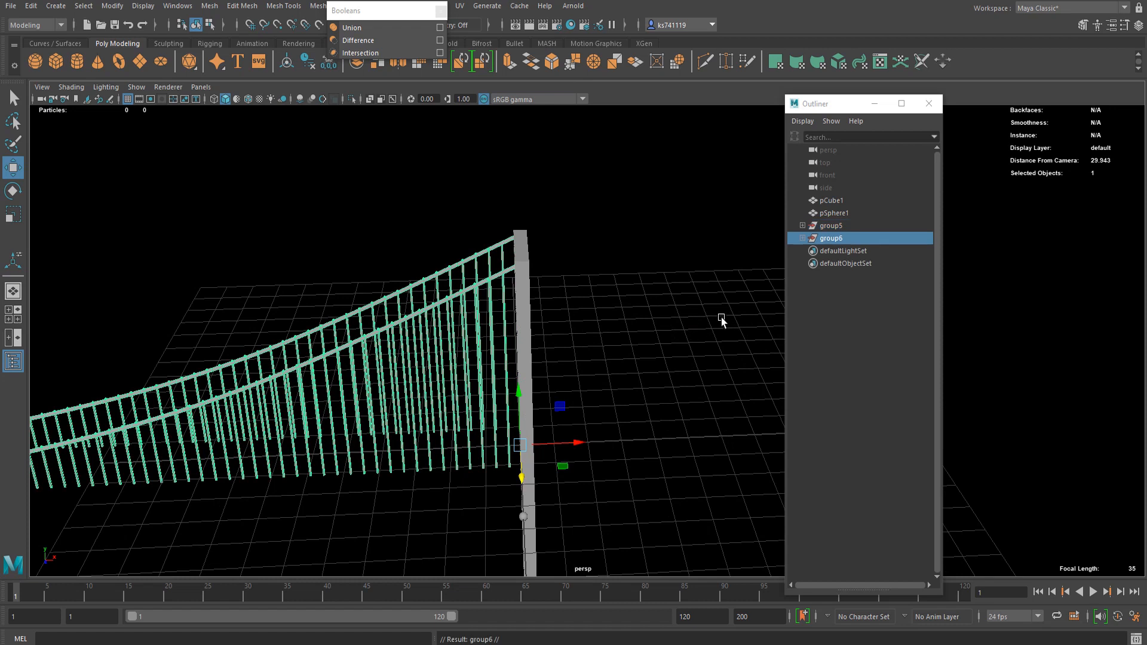
{"action": "left_click", "coordinate": [1112, 28]}
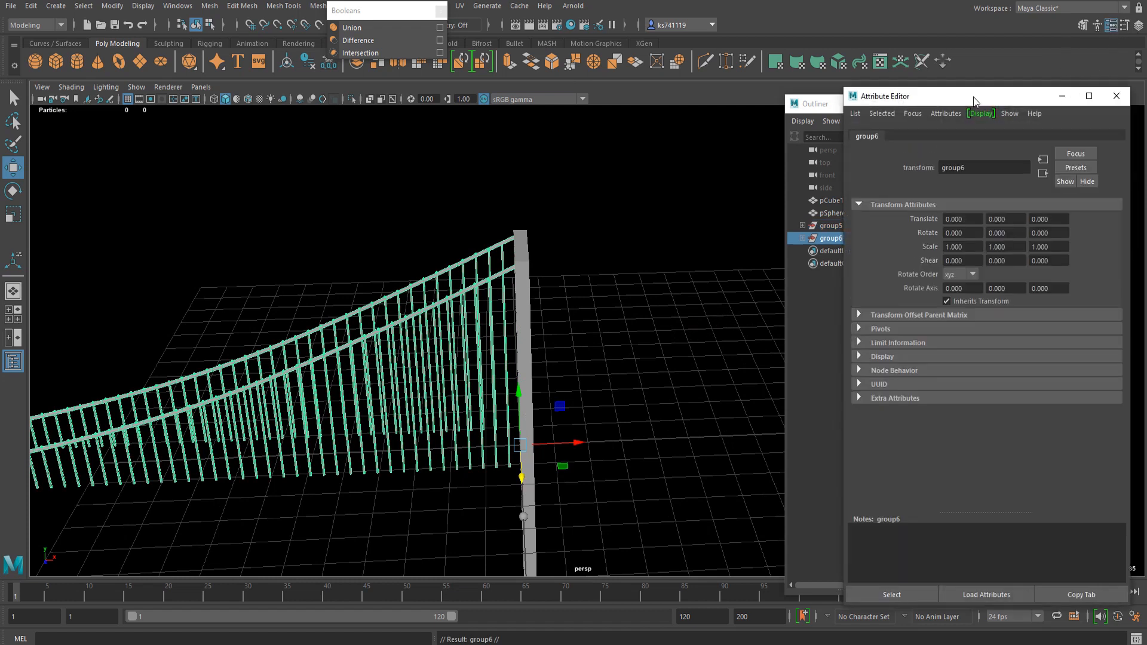
{"action": "left_click_drag", "start_coordinate": [941, 92], "coordinate": [678, 119]}
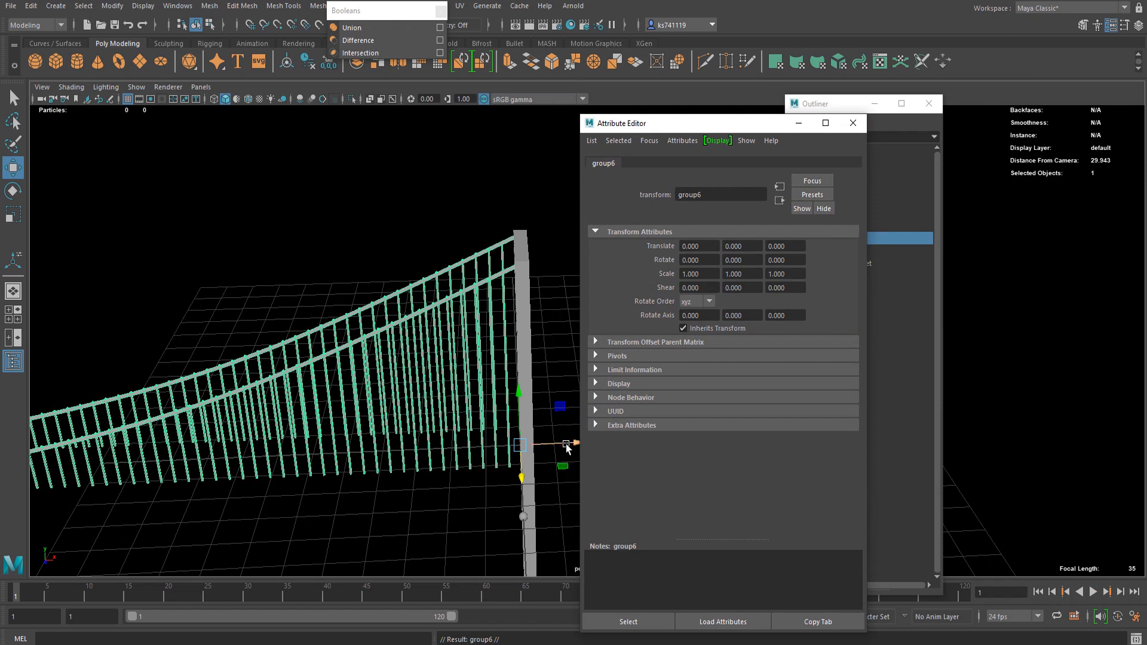
{"action": "left_click_drag", "start_coordinate": [695, 278], "coordinate": [706, 273], "text": "ctrl"}
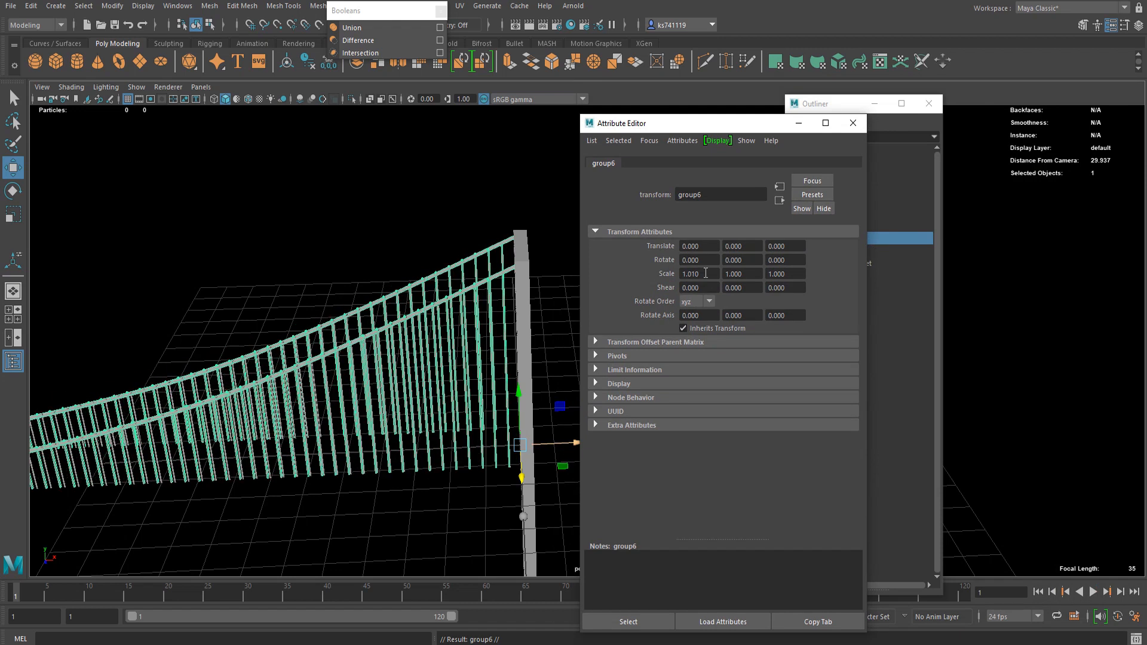
{"action": "key", "text": "Return"}
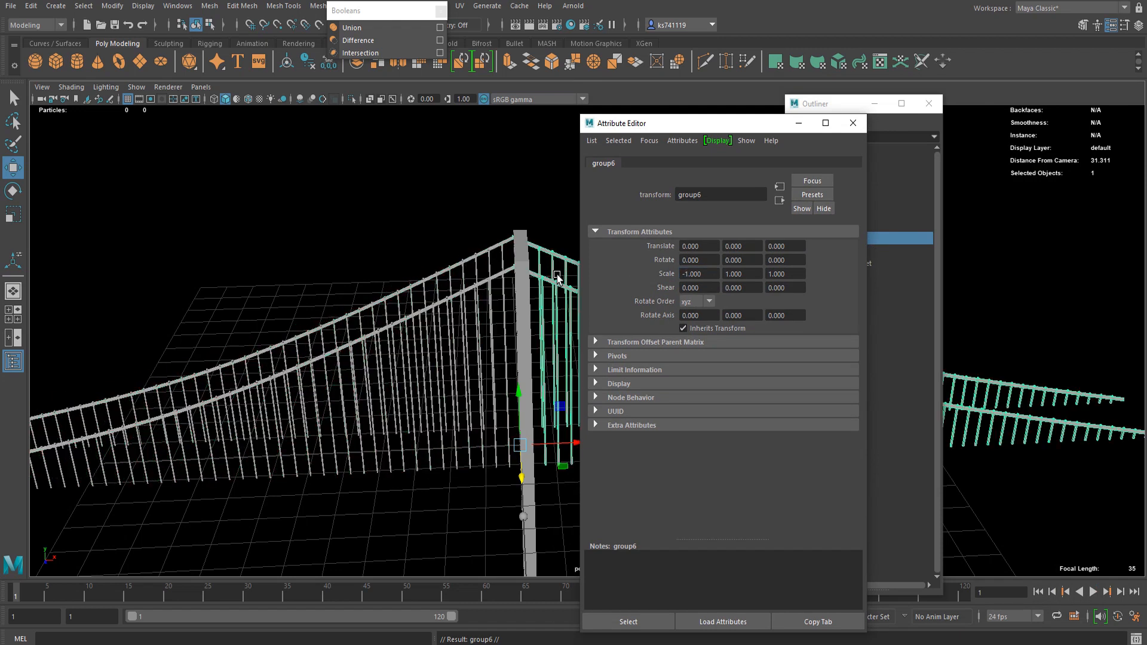
- Move the mirrored cable group group6 along X to 0.371 so its cables meet the tower's far face
{"action": "scroll", "coordinate": [478, 293], "scroll_direction": "down", "scroll_amount": 4}
{"action": "scroll", "coordinate": [411, 401], "scroll_direction": "up", "scroll_amount": 5}
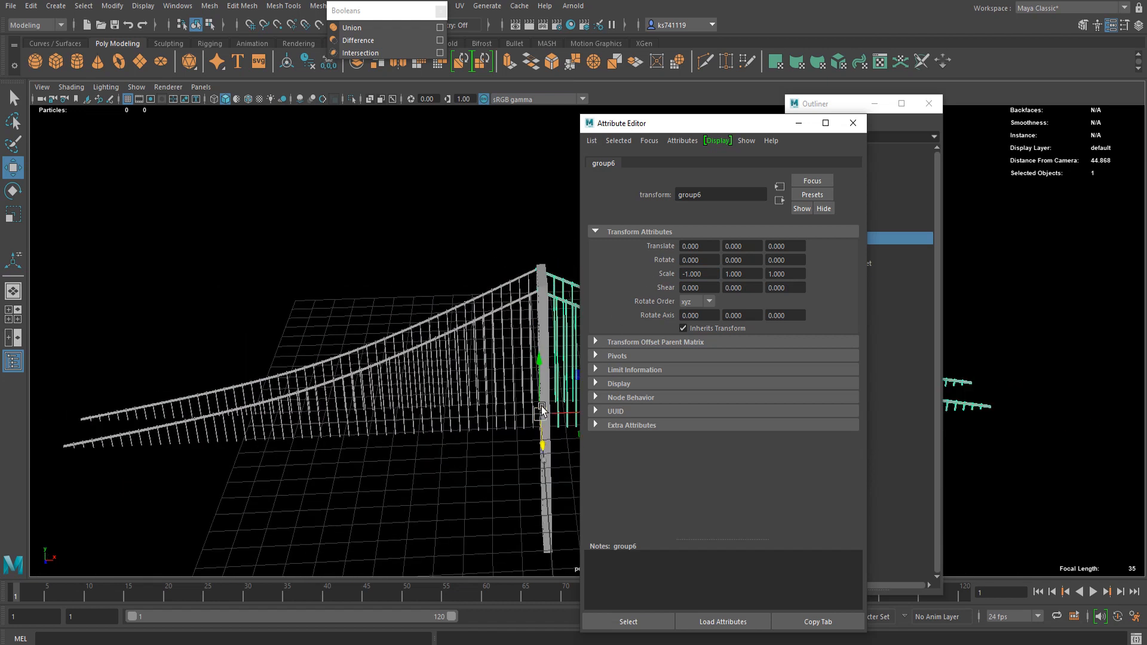
{"action": "left_click_drag", "start_coordinate": [446, 452], "coordinate": [454, 458]}
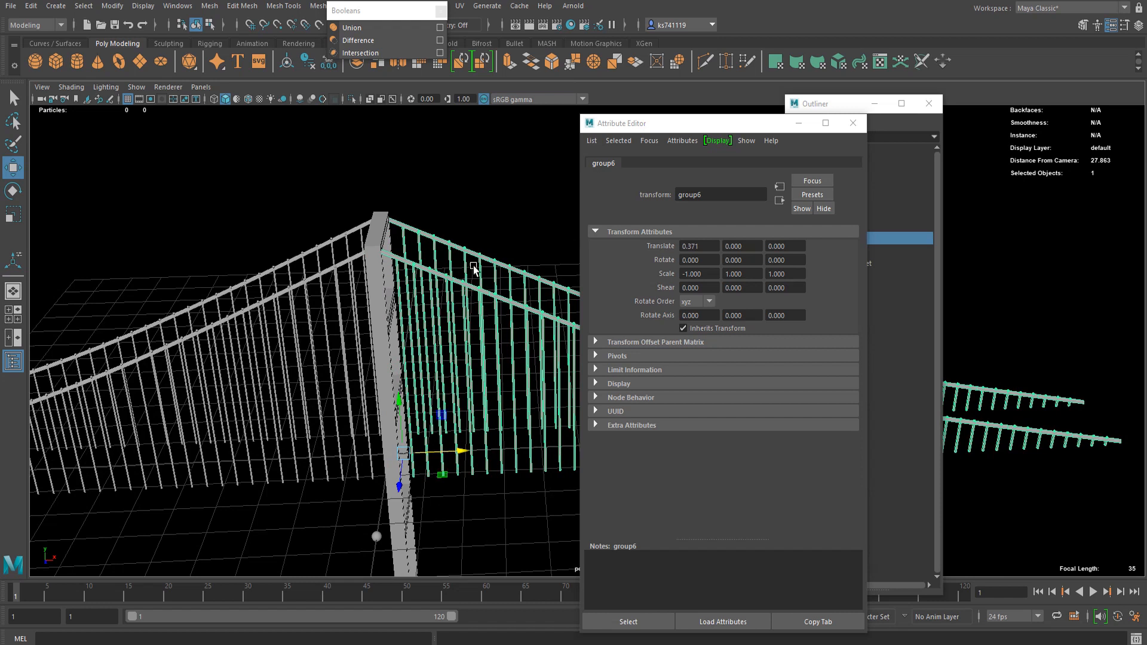
- Examine the mirrored cables and how they attach to the tower from several angles
{"action": "scroll", "coordinate": [471, 265], "scroll_direction": "down", "scroll_amount": 3}
{"action": "left_click_drag", "start_coordinate": [443, 294], "coordinate": [451, 328], "text": "alt"}
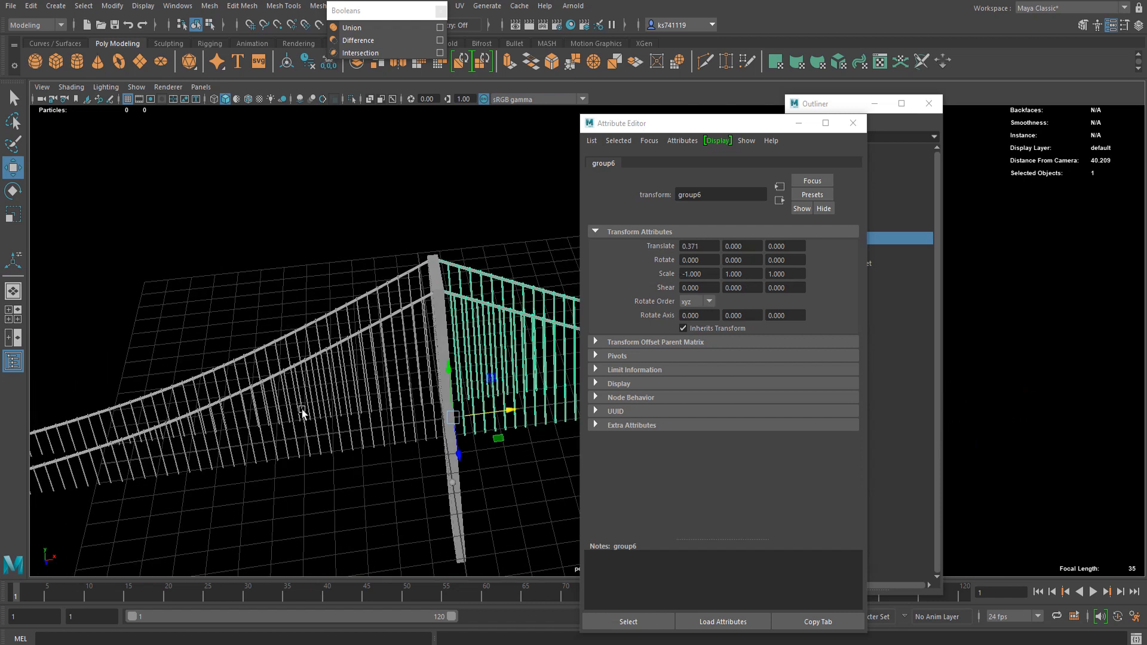
{"action": "left_click", "coordinate": [738, 274]}
{"action": "key", "text": "Tab"}
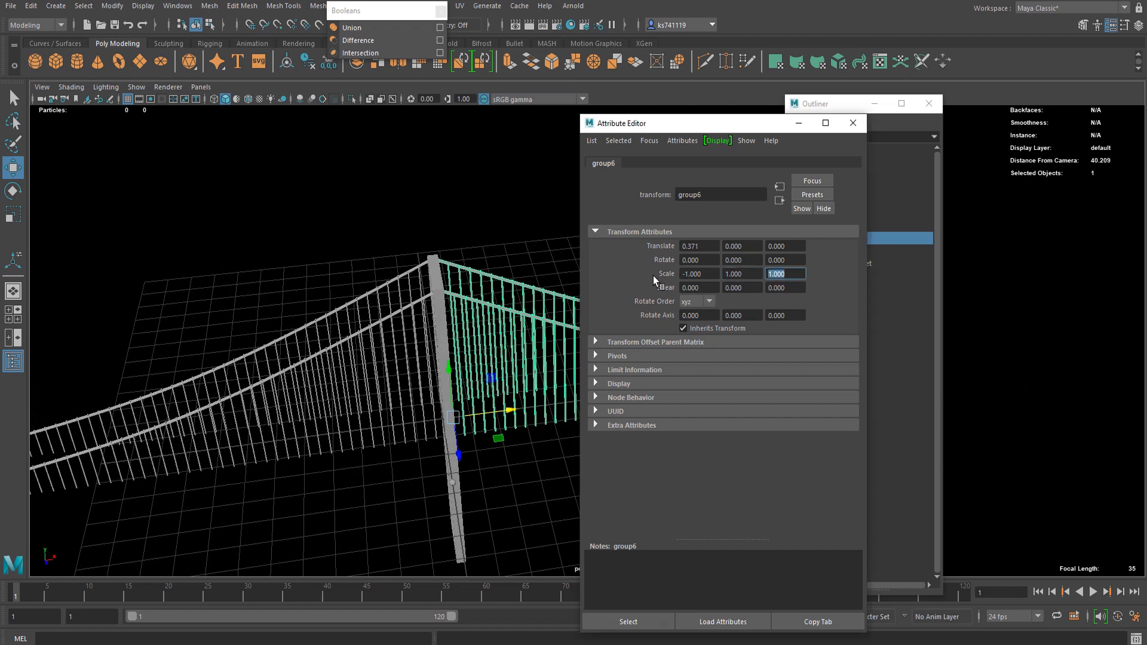
{"action": "scroll", "coordinate": [438, 244], "scroll_direction": "down", "scroll_amount": 2}
{"action": "left_click_drag", "start_coordinate": [452, 254], "coordinate": [364, 265], "text": "alt"}
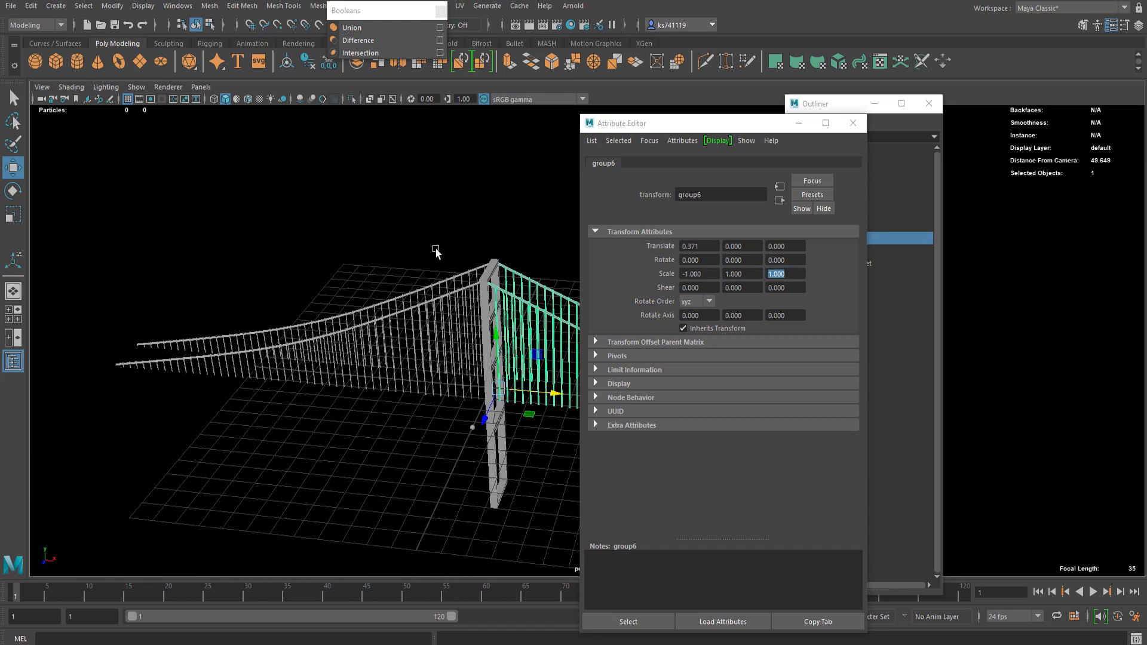
{"action": "left_click", "coordinate": [808, 109]}
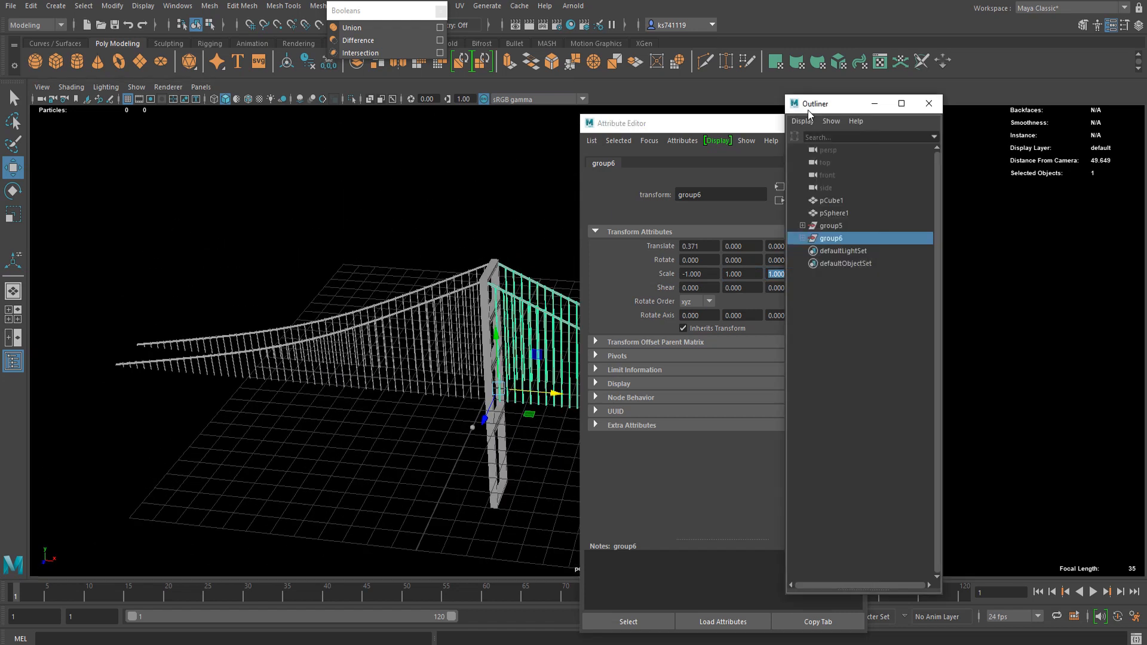
{"action": "left_click_drag", "start_coordinate": [362, 259], "coordinate": [389, 297], "text": "alt"}
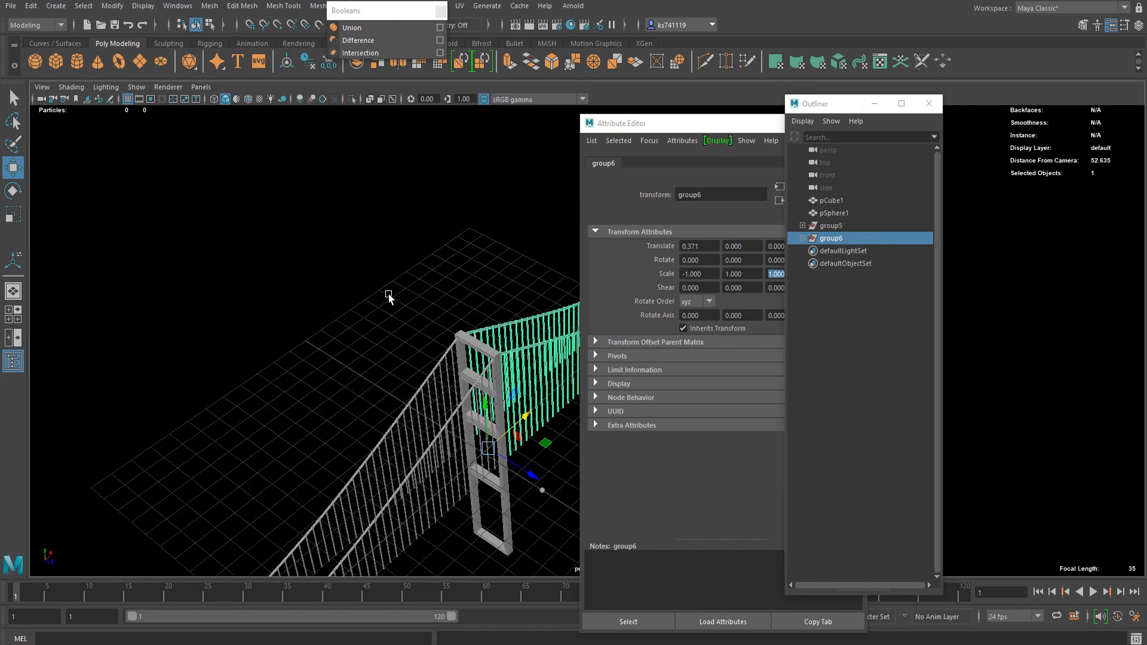
{"action": "scroll", "coordinate": [401, 259], "scroll_direction": "up", "scroll_amount": 4}
{"action": "middle_click_drag", "start_coordinate": [384, 263], "coordinate": [468, 241], "text": "alt"}
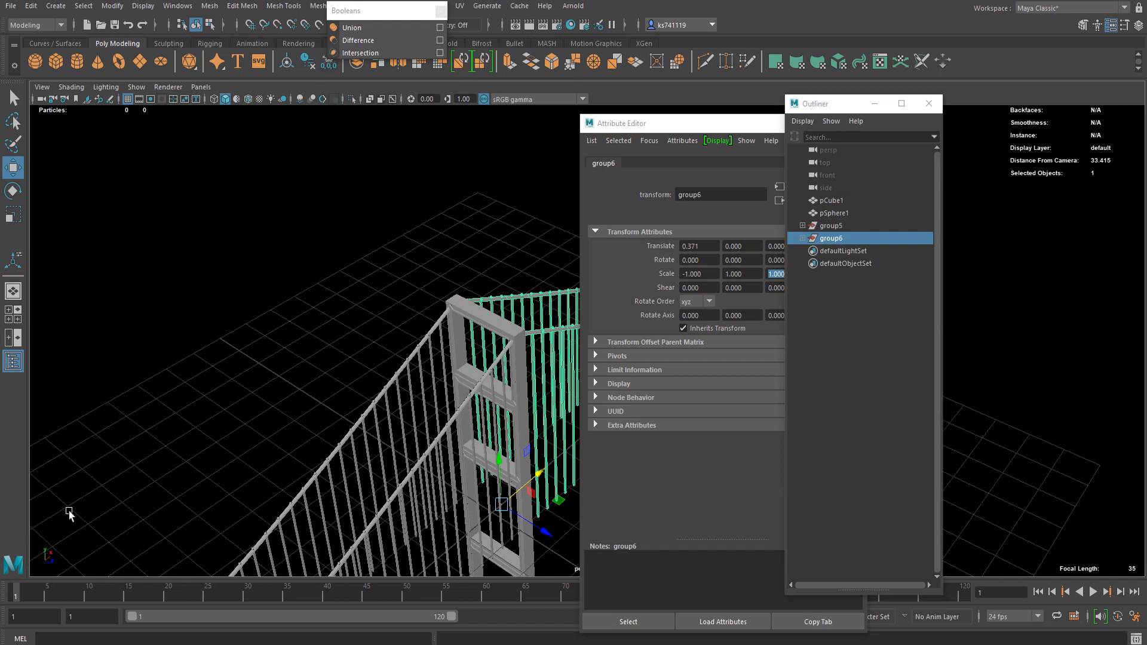
{"action": "left_click_drag", "start_coordinate": [69, 514], "coordinate": [388, 402], "text": "alt"}
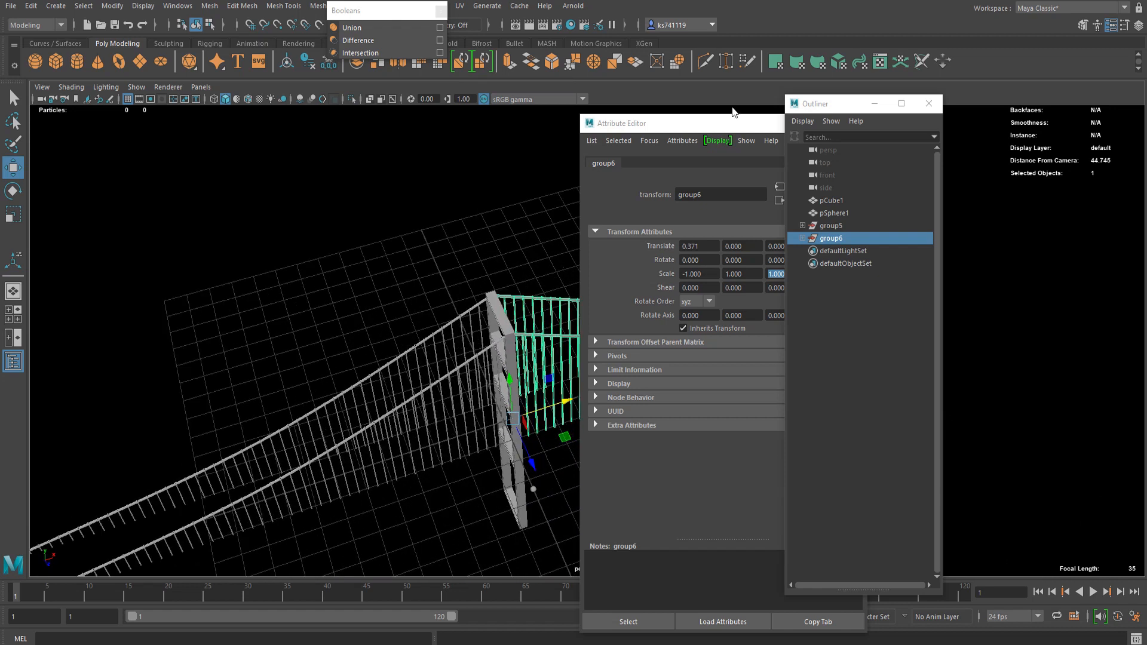
- Close the Outliner and Attribute Editor windows and clear the selection
{"action": "left_click", "coordinate": [928, 104]}
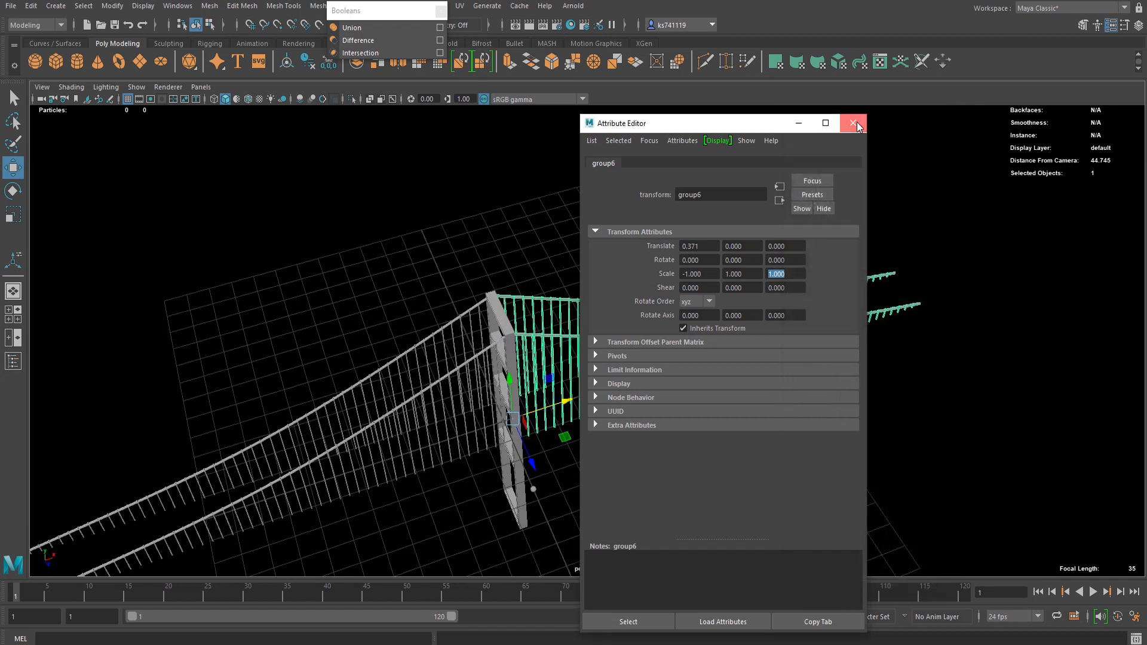
{"action": "left_click", "coordinate": [860, 122]}
{"action": "left_click", "coordinate": [622, 240]}
{"action": "left_click_drag", "start_coordinate": [622, 241], "coordinate": [519, 245], "text": "alt"}
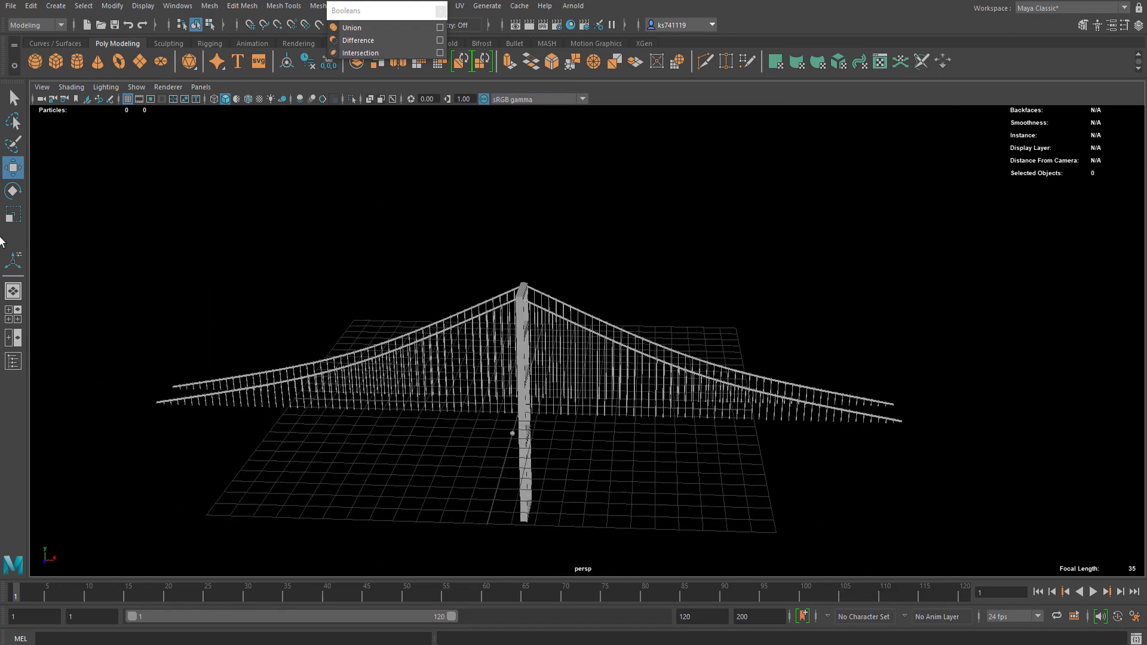
- Reopen the Outliner and delete the leftover source sphere pSphere1 beside the tower
{"action": "left_click", "coordinate": [13, 361]}
{"action": "left_click", "coordinate": [832, 225]}
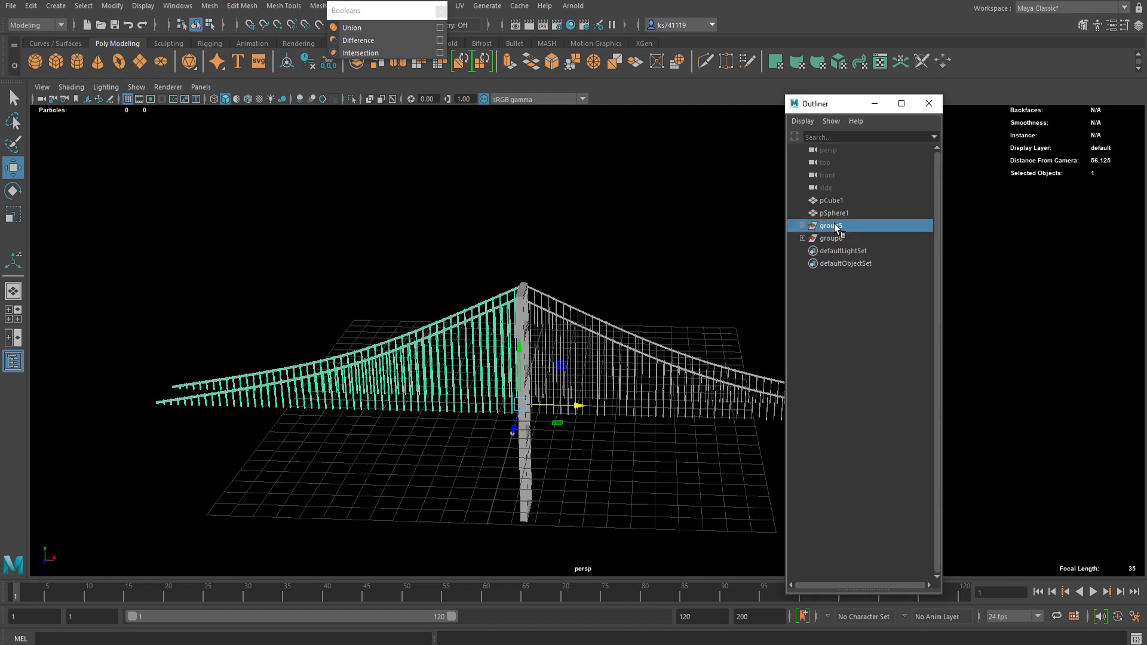
{"action": "left_click", "coordinate": [831, 200]}
{"action": "left_click", "coordinate": [834, 238], "text": "shift"}
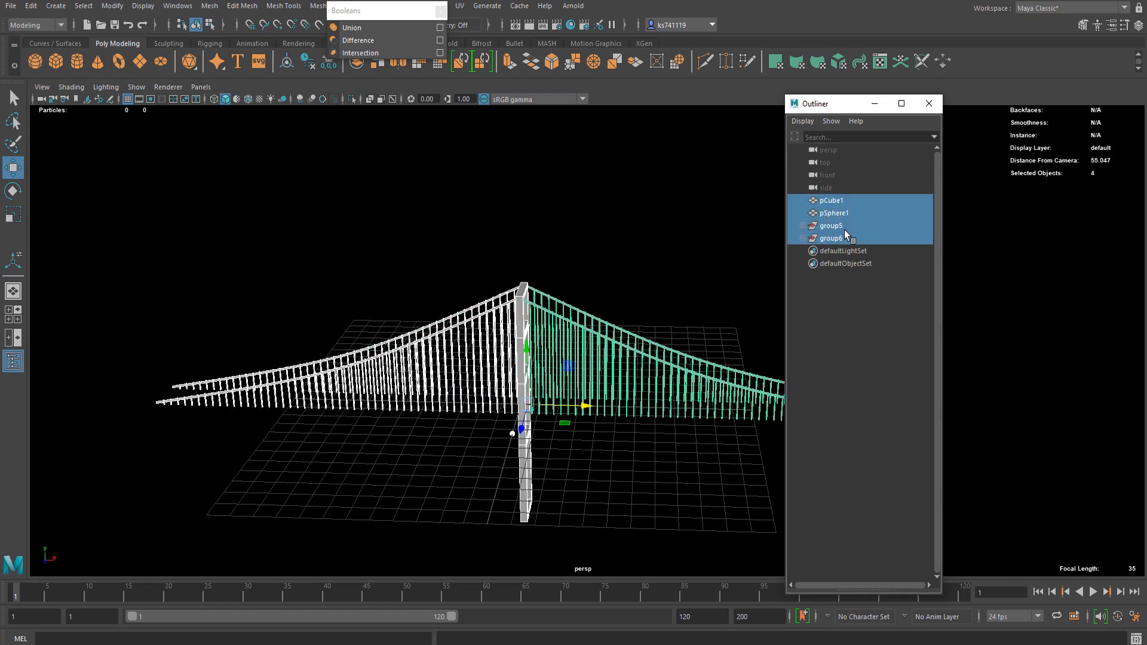
{"action": "scroll", "coordinate": [520, 448], "scroll_direction": "up", "scroll_amount": 3}
{"action": "middle_click_drag", "start_coordinate": [501, 483], "coordinate": [553, 435], "text": "alt"}
{"action": "scroll", "coordinate": [501, 485], "scroll_direction": "up", "scroll_amount": 5}
{"action": "left_click", "coordinate": [477, 496]}
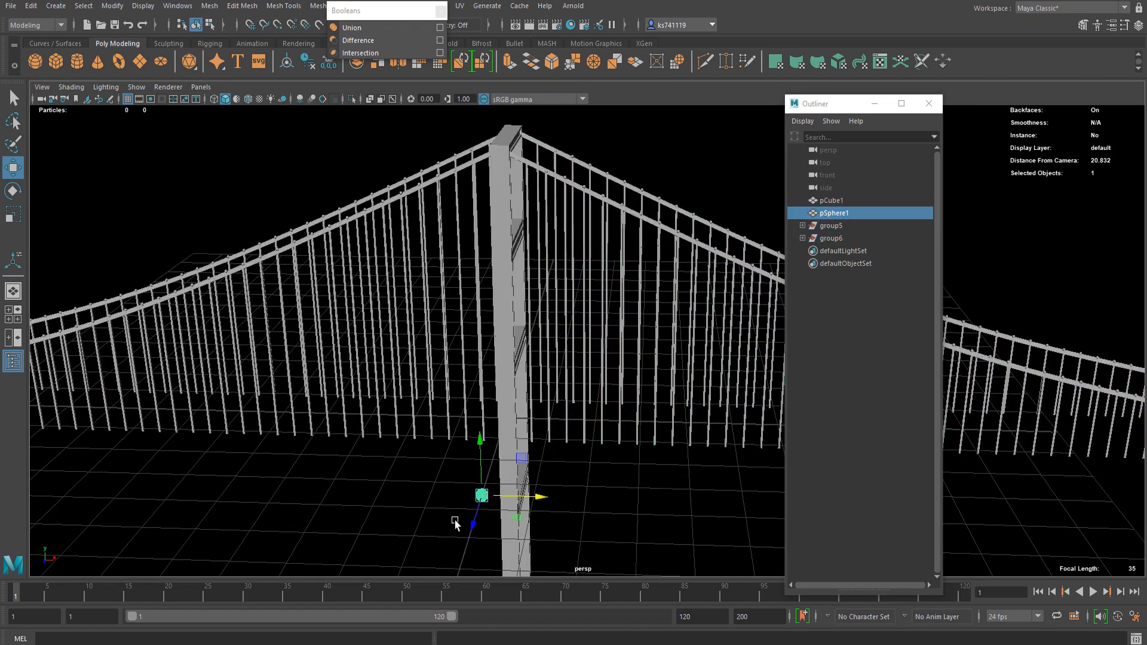
{"action": "key", "text": "Delete"}
- Group the tower pCube1 with both cable groups, group5 and group6
{"action": "left_click", "coordinate": [845, 201]}
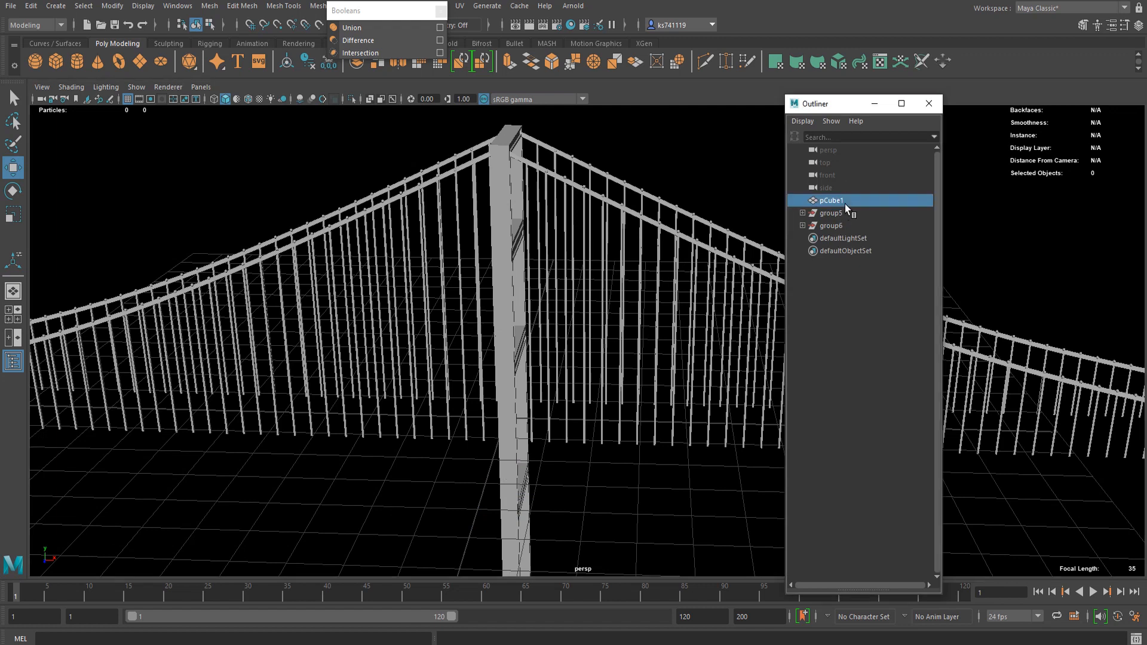
{"action": "left_click", "coordinate": [839, 224], "text": "shift"}
{"action": "key", "text": "ctrl+g"}
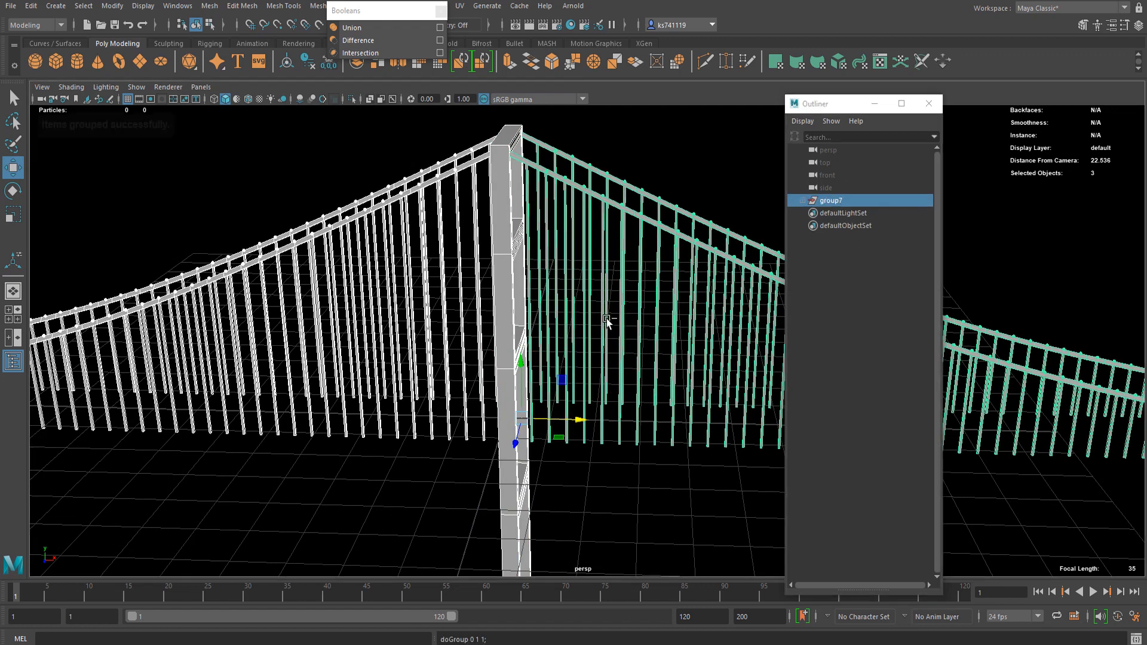
- Duplicate the complete tower group group7 and move the copy along X until the two sets of cables meet at midspan
{"action": "scroll", "coordinate": [622, 317], "scroll_direction": "down", "scroll_amount": 8}
{"action": "middle_click_drag", "start_coordinate": [788, 252], "coordinate": [394, 311], "text": "alt"}
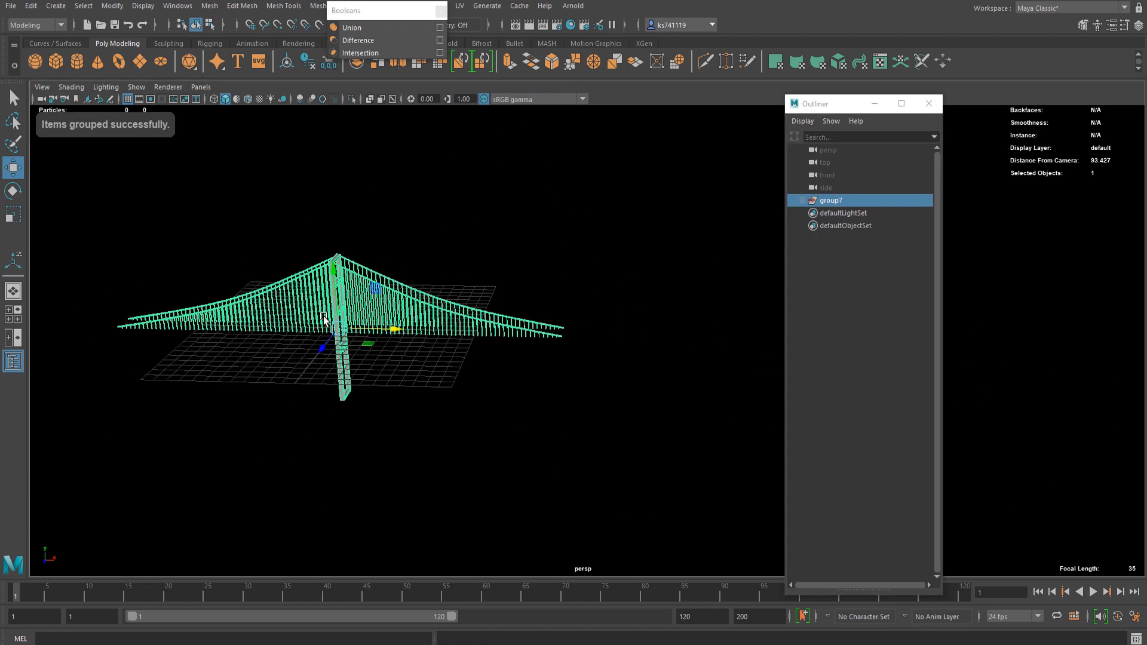
{"action": "scroll", "coordinate": [397, 314], "scroll_direction": "down", "scroll_amount": 2}
{"action": "key", "text": "ctrl+d"}
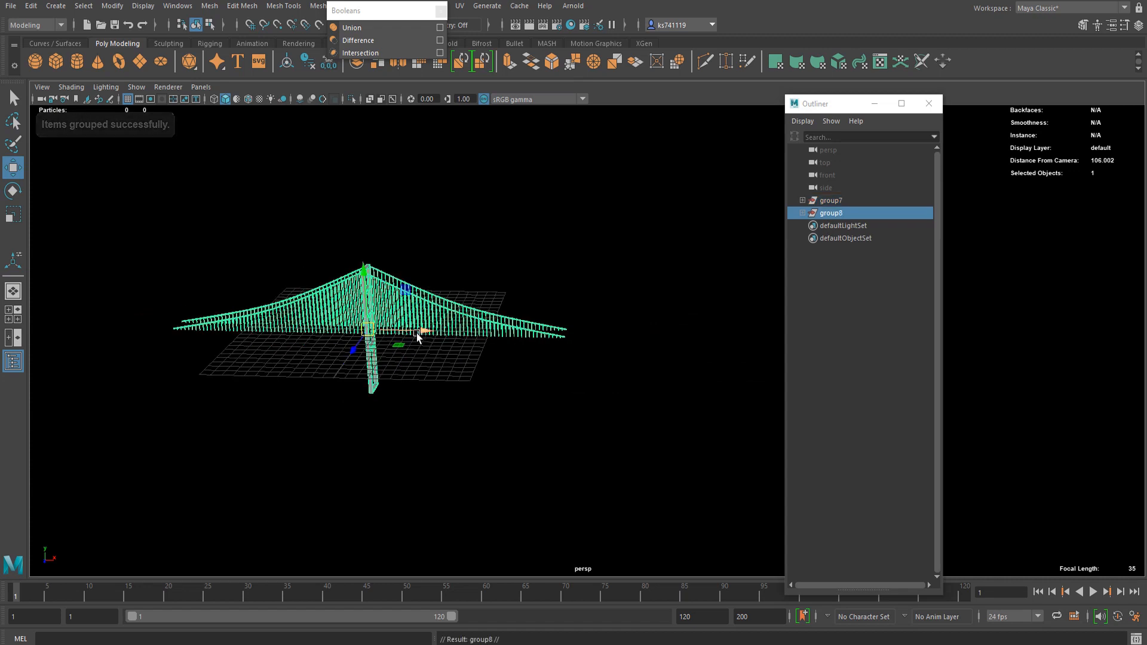
{"action": "left_click_drag", "start_coordinate": [422, 330], "coordinate": [815, 361]}
{"action": "left_click", "coordinate": [441, 430]}
{"action": "left_click_drag", "start_coordinate": [440, 430], "coordinate": [512, 406], "text": "alt"}
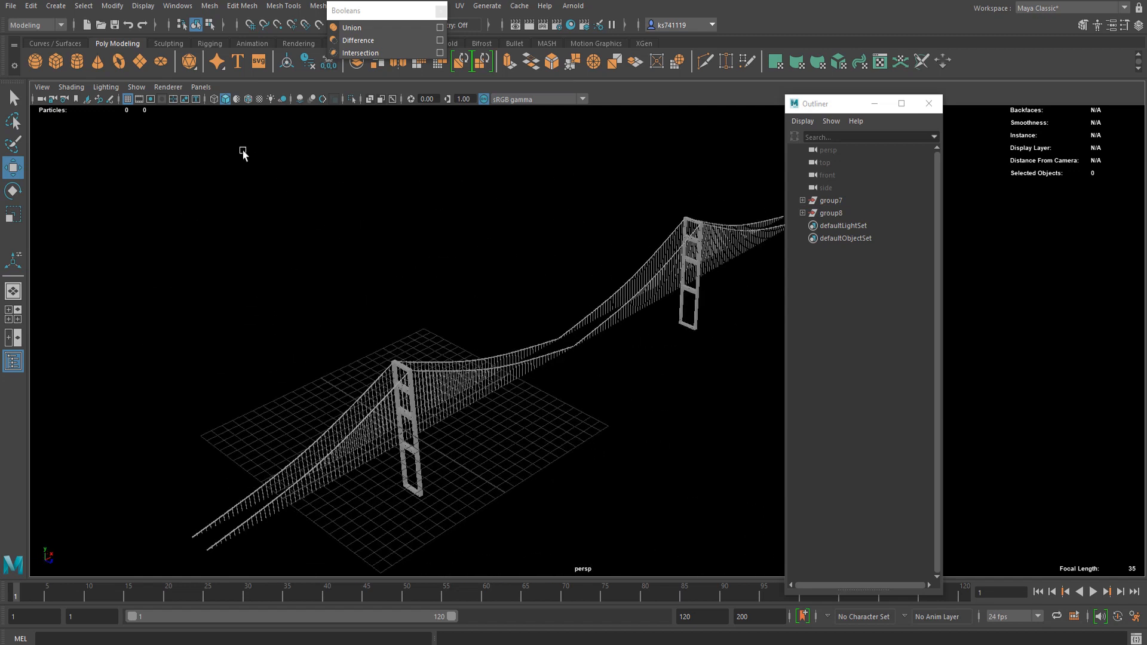
- Create a polygon cube at the origin between the first tower's legs
{"action": "left_click", "coordinate": [56, 60]}
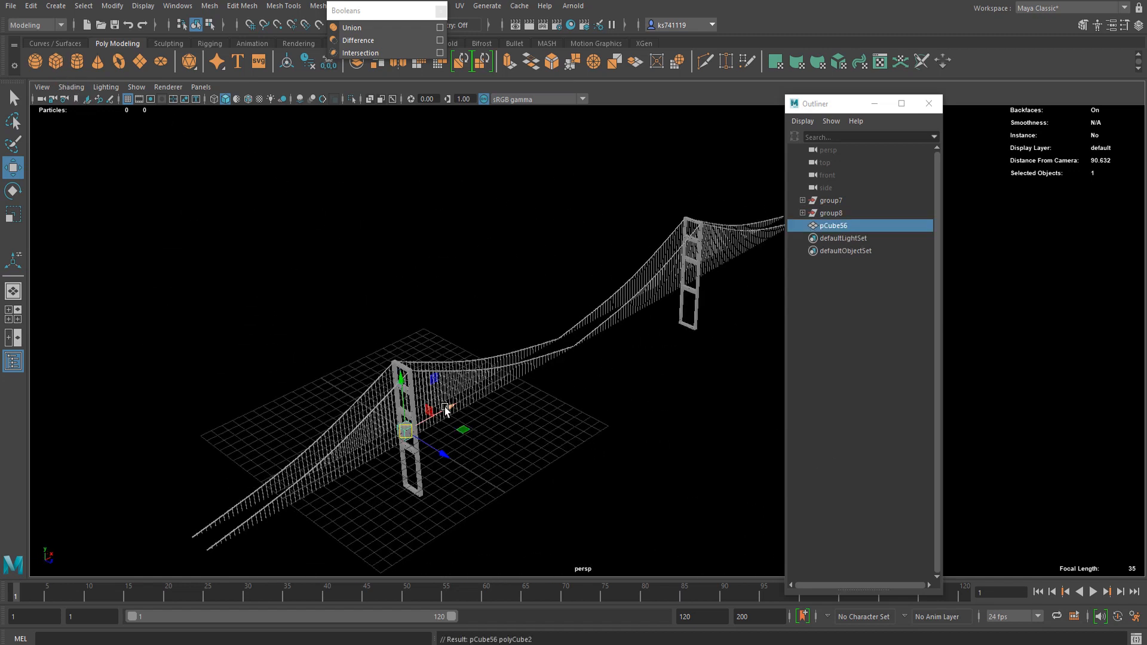
{"action": "left_click_drag", "start_coordinate": [442, 483], "coordinate": [507, 451], "text": "alt"}
{"action": "scroll", "coordinate": [538, 435], "scroll_direction": "up", "scroll_amount": 3}
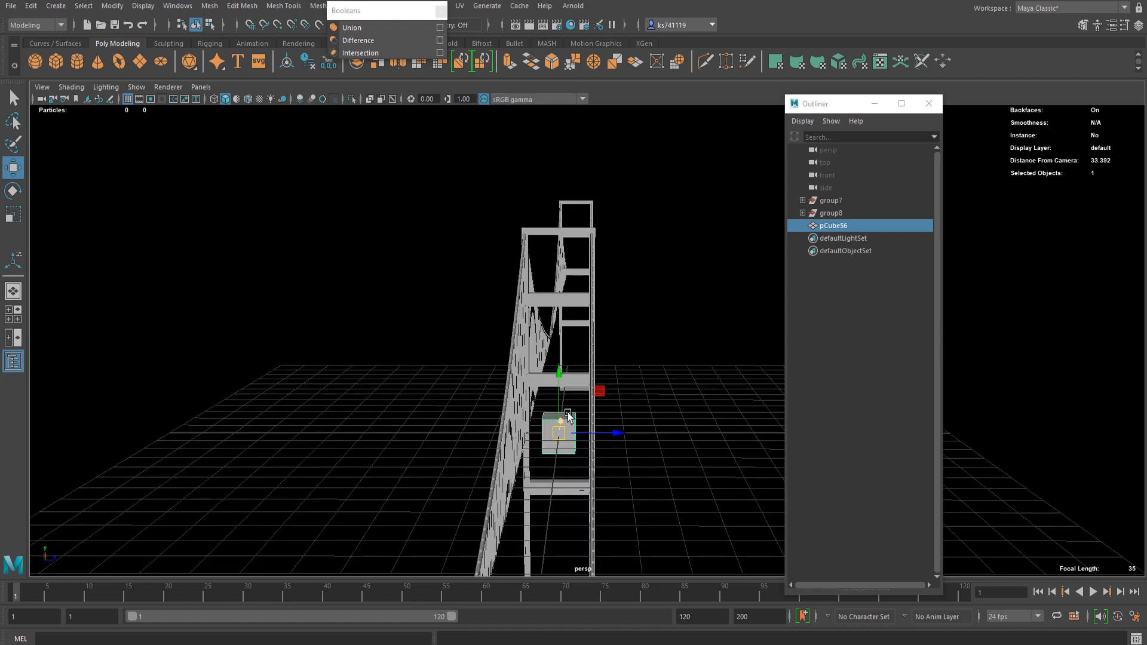
- Flatten the new cube vertically and stretch it along X into a long deck slab between the tower legs
{"action": "key", "text": "r"}
{"action": "left_click_drag", "start_coordinate": [560, 380], "coordinate": [558, 415]}
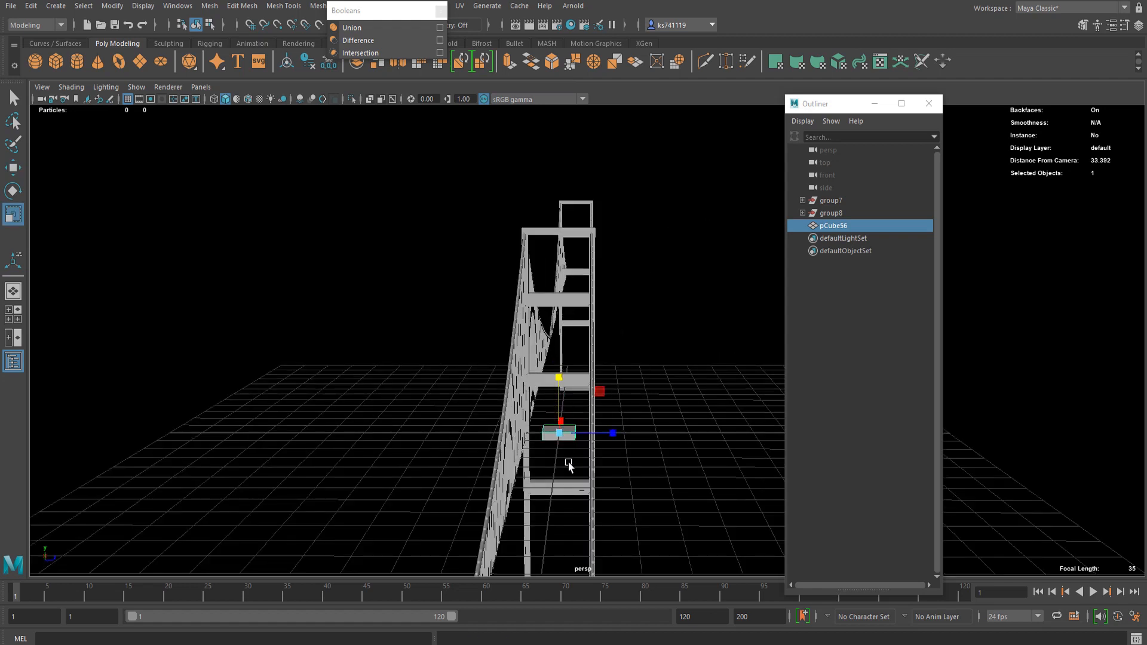
{"action": "left_click_drag", "start_coordinate": [595, 489], "coordinate": [391, 465], "text": "alt"}
{"action": "left_click_drag", "start_coordinate": [204, 355], "coordinate": [755, 324]}
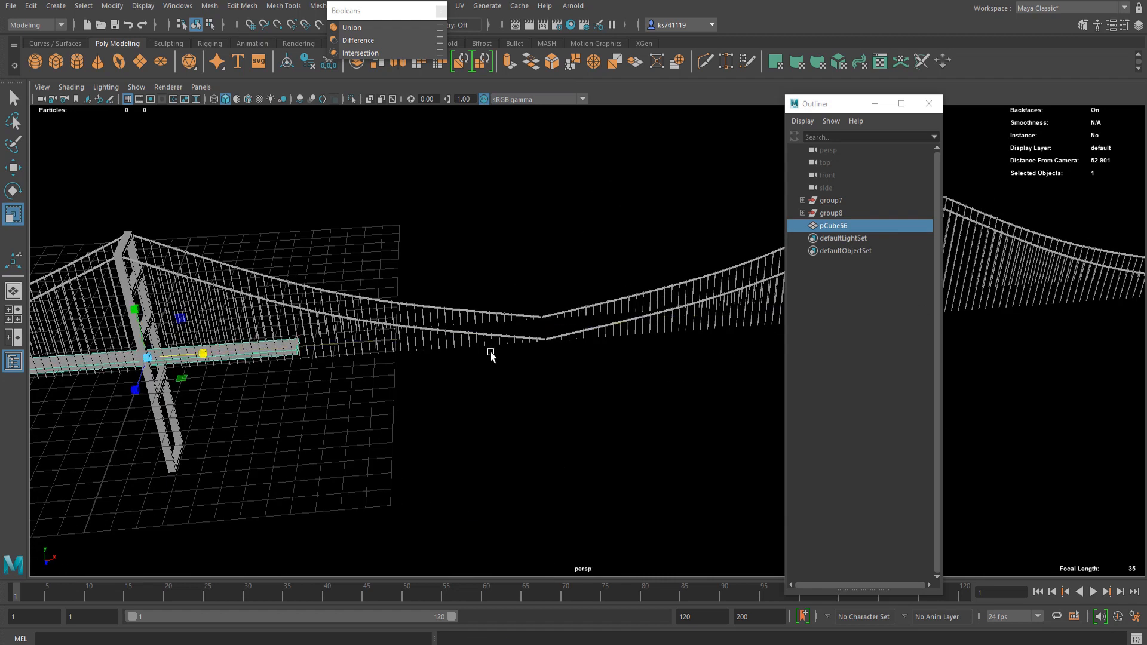
{"action": "scroll", "coordinate": [490, 352], "scroll_direction": "down", "scroll_amount": 5}
{"action": "left_click_drag", "start_coordinate": [447, 345], "coordinate": [621, 333]}
- Move the deck slab along X to midspan and lengthen it until it reaches the outer cable ends beyond both towers
{"action": "key", "text": "w"}
{"action": "left_click_drag", "start_coordinate": [476, 345], "coordinate": [610, 353]}
{"action": "middle_click_drag", "start_coordinate": [616, 354], "coordinate": [454, 391], "text": "alt"}
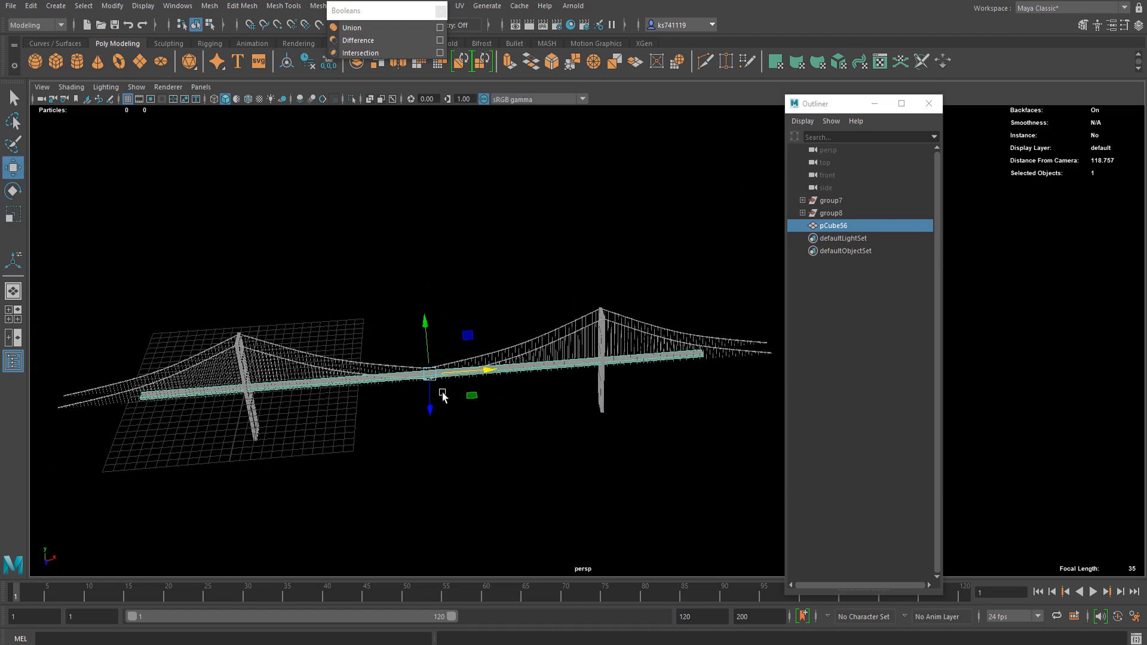
{"action": "key", "text": "r"}
{"action": "left_click_drag", "start_coordinate": [495, 369], "coordinate": [709, 351]}
{"action": "scroll", "coordinate": [622, 350], "scroll_direction": "up", "scroll_amount": 3}
{"action": "scroll", "coordinate": [587, 353], "scroll_direction": "down", "scroll_amount": 5}
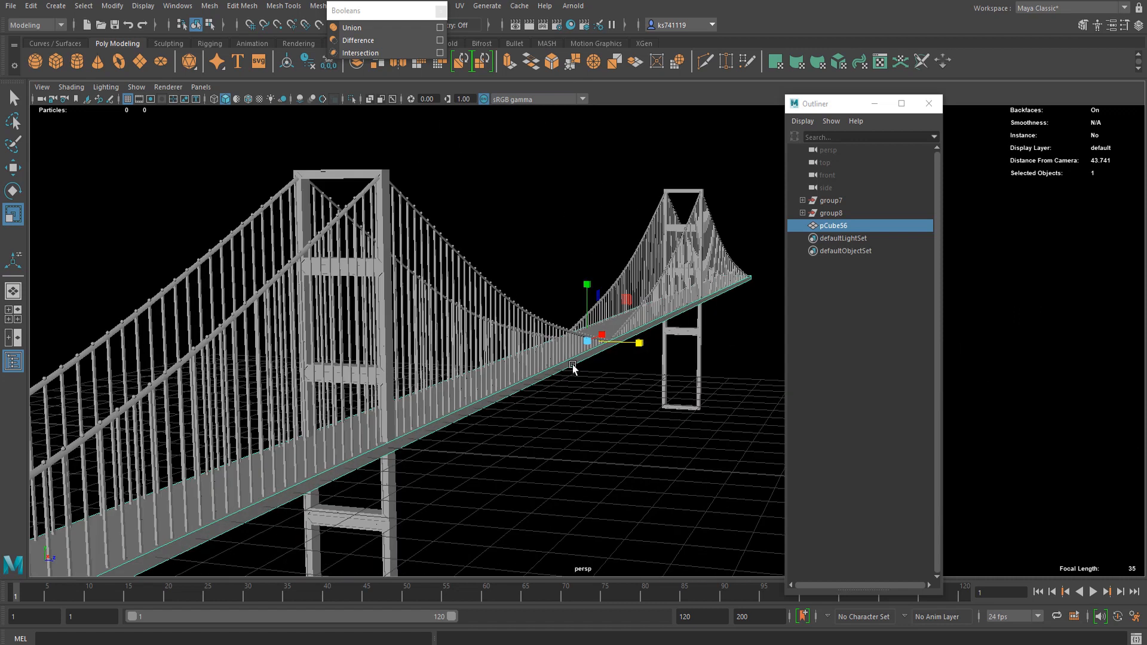
- Adjust the deck slab's thickness and proportions at the end of the cables
{"action": "scroll", "coordinate": [606, 332], "scroll_direction": "up", "scroll_amount": 5}
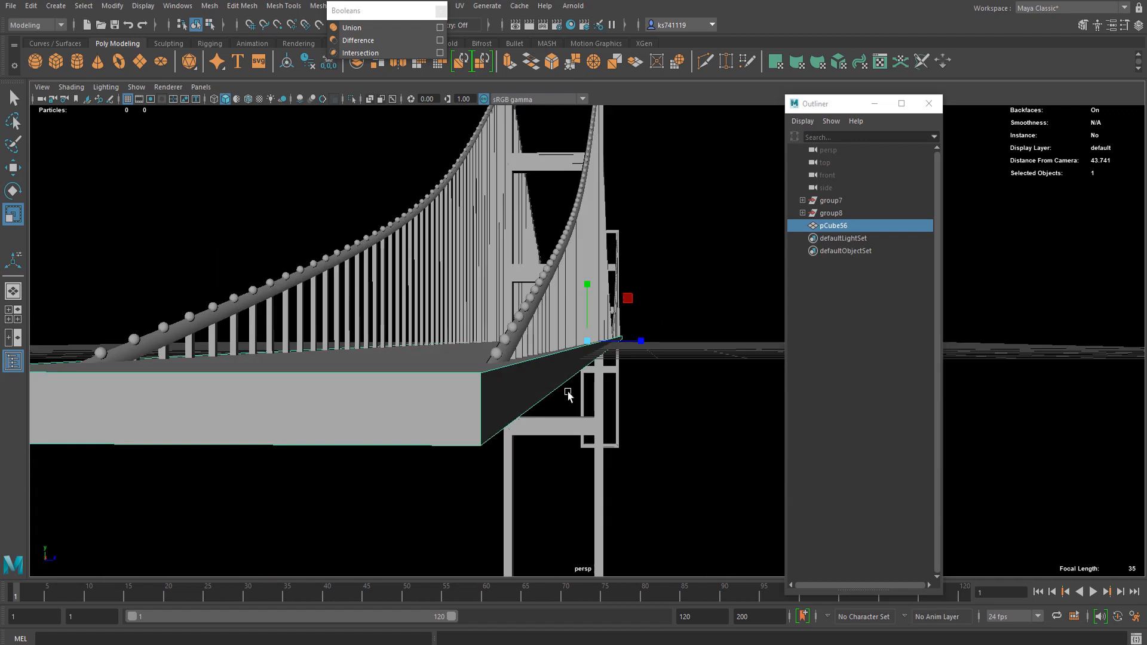
{"action": "left_click_drag", "start_coordinate": [588, 284], "coordinate": [641, 262]}
{"action": "key", "text": "w"}
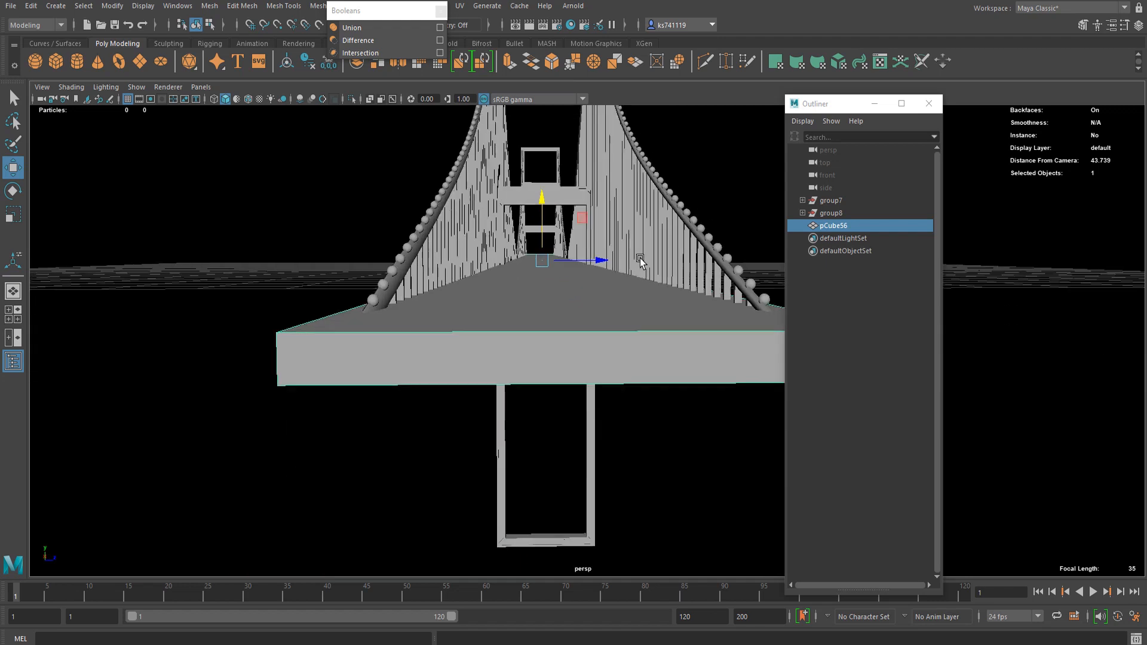
- Delete the deck slab's end, side and bottom faces, leaving only the top surface
{"action": "right_click_drag", "start_coordinate": [478, 358], "coordinate": [474, 336]}
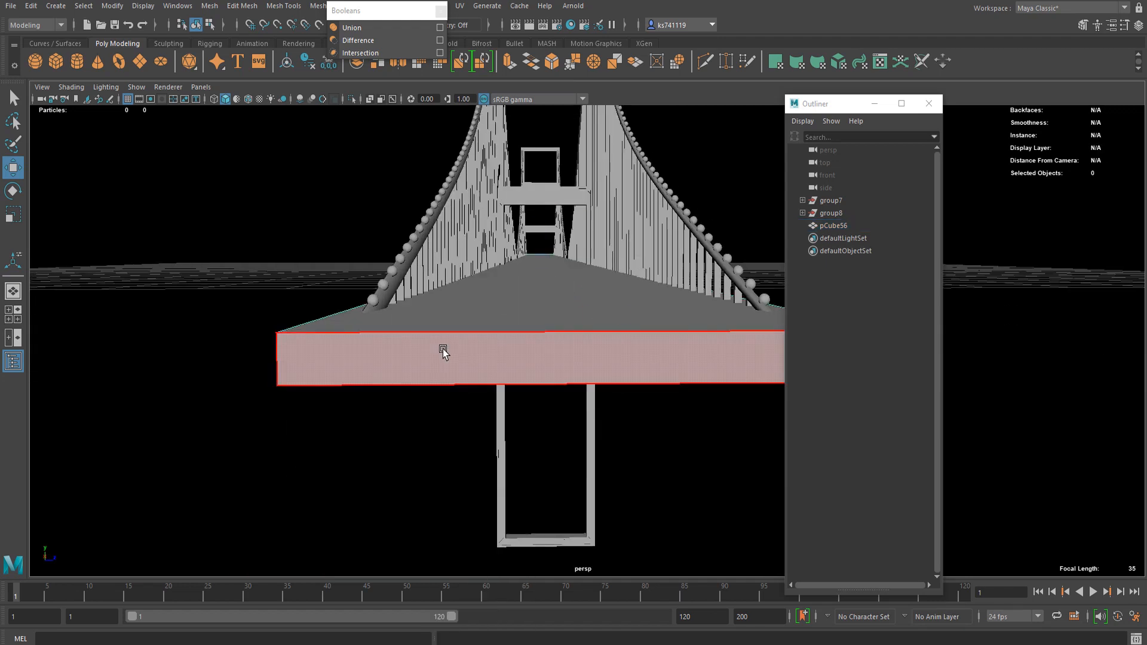
{"action": "left_click", "coordinate": [440, 351]}
{"action": "left_click_drag", "start_coordinate": [441, 351], "coordinate": [399, 305], "text": "alt"}
{"action": "left_click", "coordinate": [697, 261]}
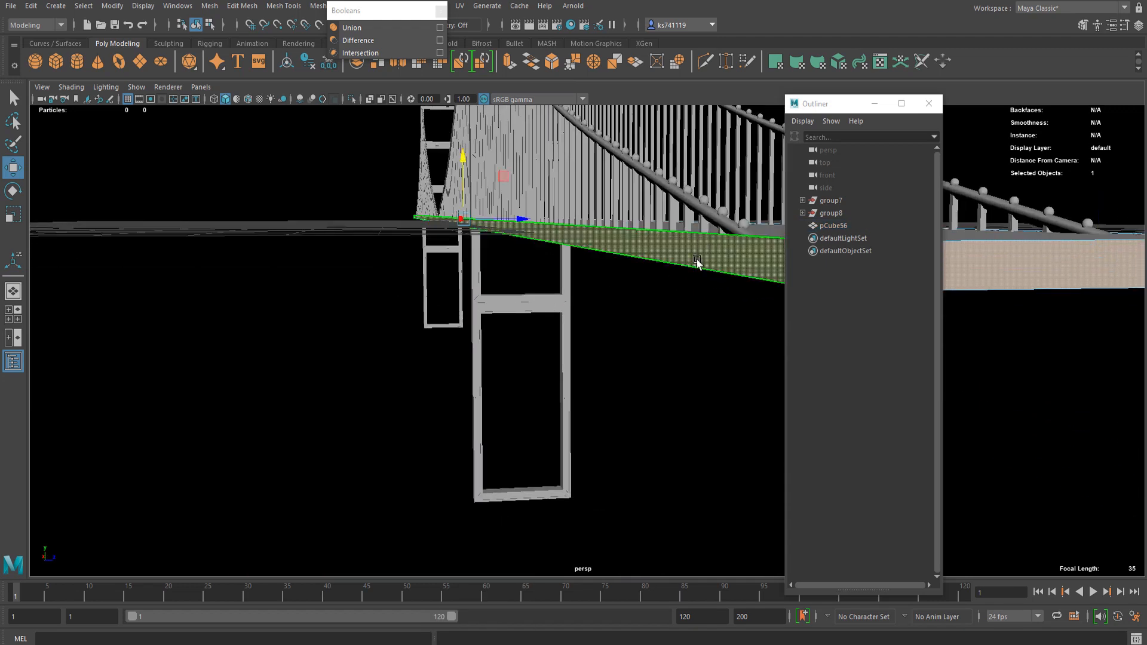
{"action": "left_click_drag", "start_coordinate": [697, 262], "coordinate": [504, 251], "text": "alt"}
{"action": "left_click", "coordinate": [313, 184], "text": "shift"}
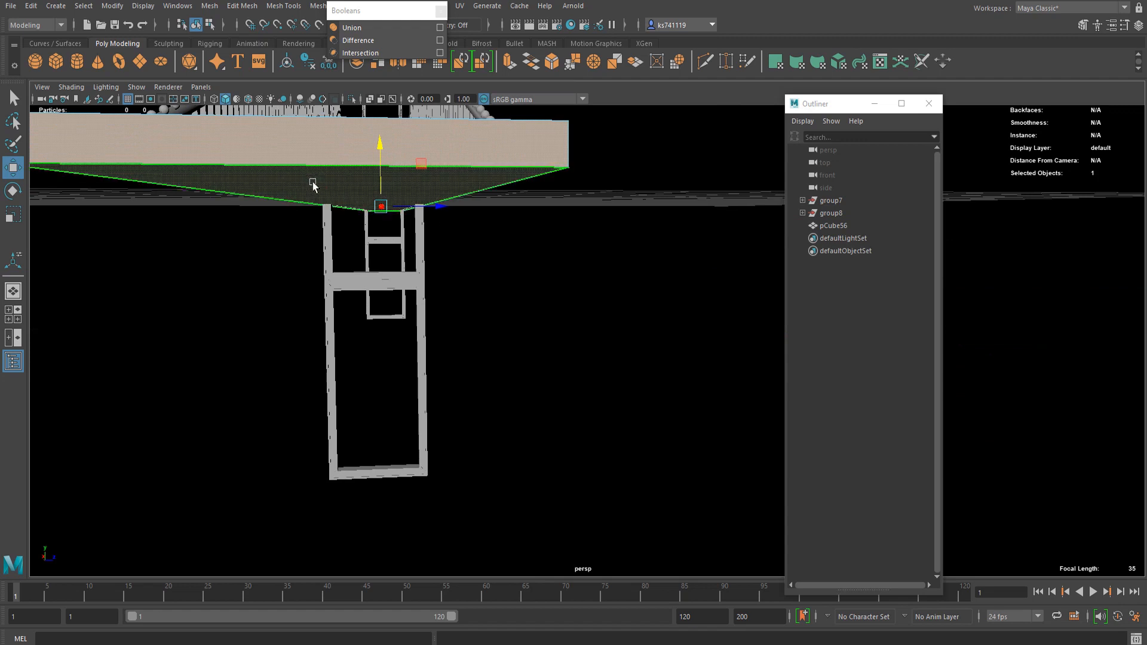
{"action": "key", "text": "Delete"}
{"action": "left_click_drag", "start_coordinate": [412, 223], "coordinate": [430, 248], "text": "alt"}
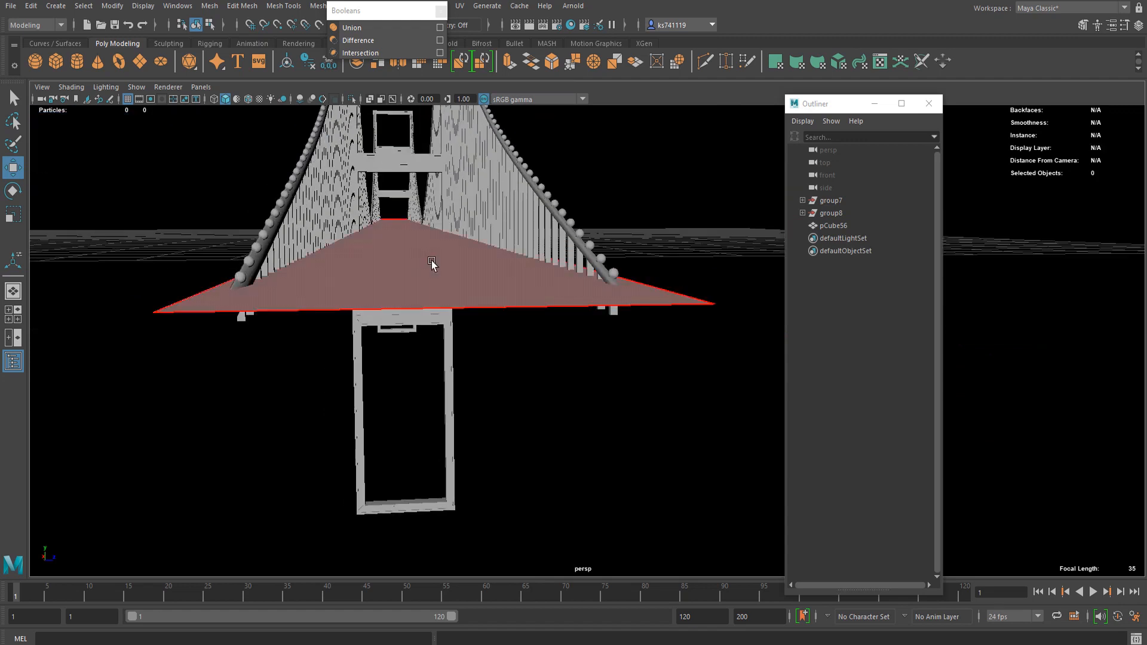
- Cut two lengthwise edge loops along the deck surface near the cables on both sides with the Multi-Cut tool
{"action": "left_click", "coordinate": [705, 61]}
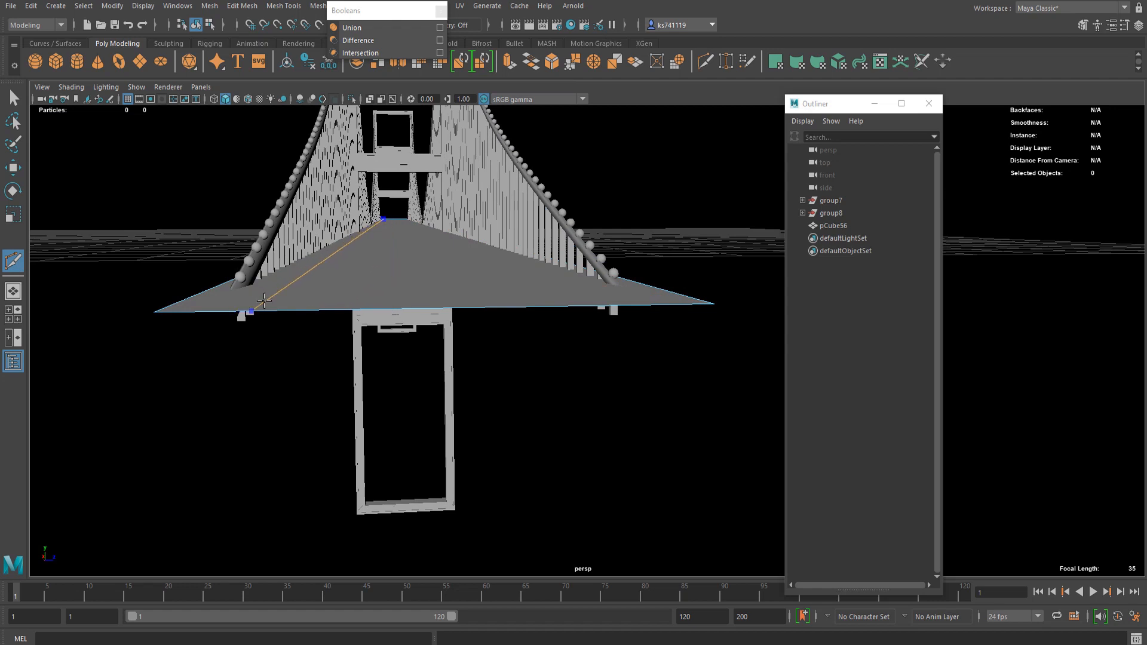
{"action": "left_click", "coordinate": [245, 309], "text": "ctrl"}
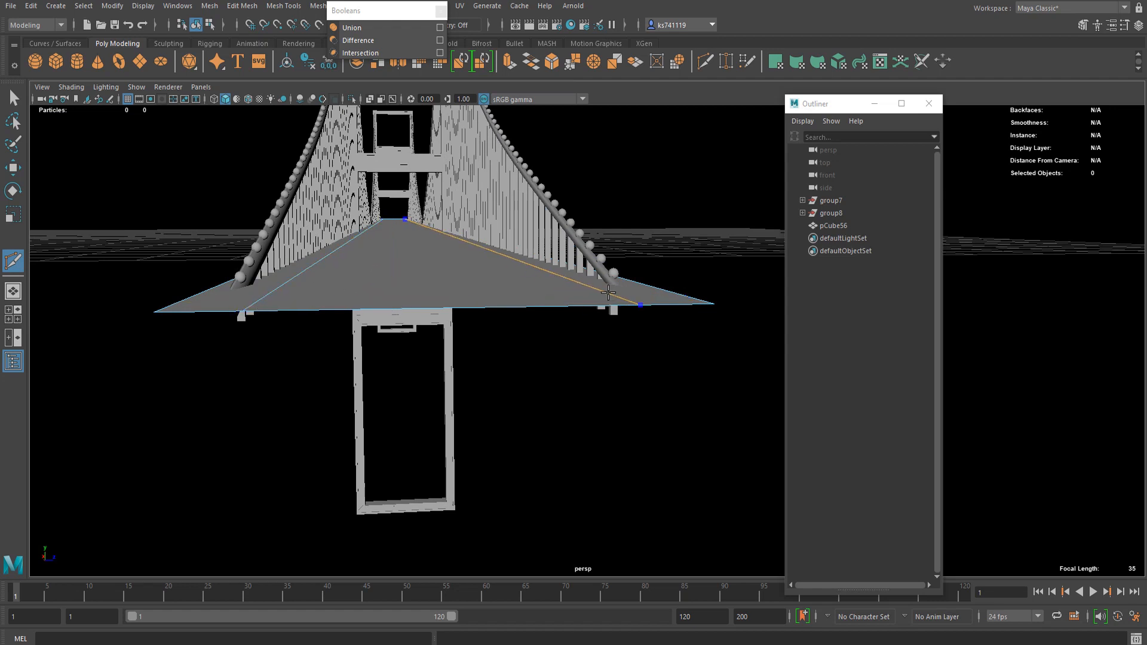
{"action": "left_click", "coordinate": [609, 293], "text": "ctrl"}
{"action": "key", "text": "q"}
- Extrude the deck's central face slightly downward using Thickness to form a lowered roadway between the side strips
{"action": "right_click_drag", "start_coordinate": [397, 232], "coordinate": [409, 253]}
{"action": "left_click", "coordinate": [431, 280]}
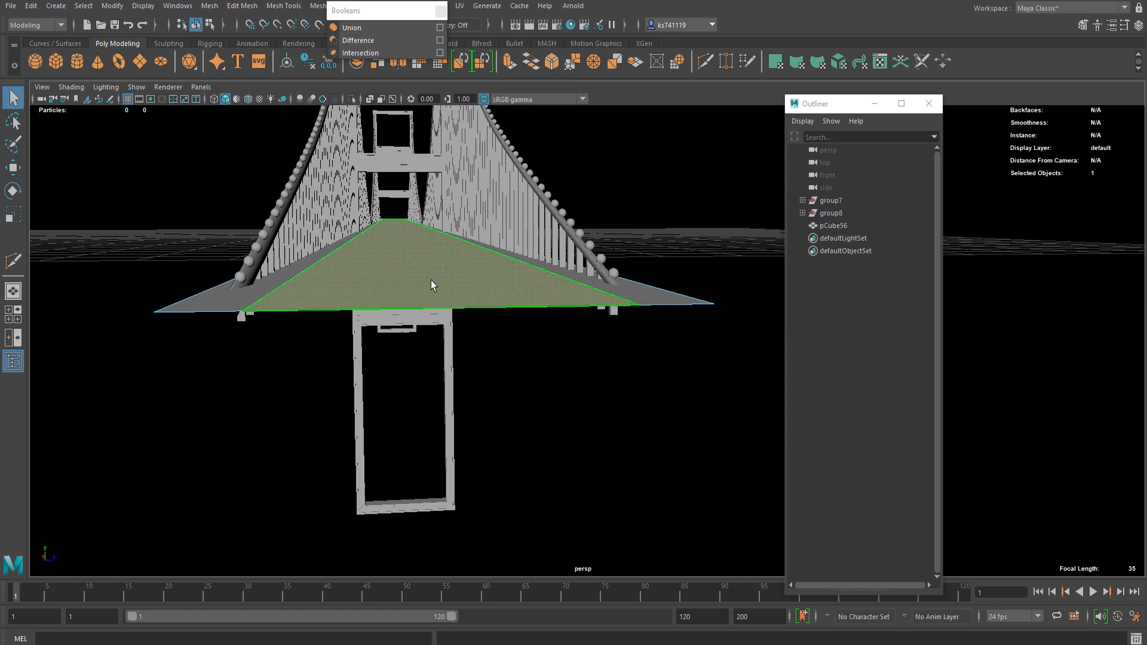
{"action": "key", "text": "ctrl+e"}
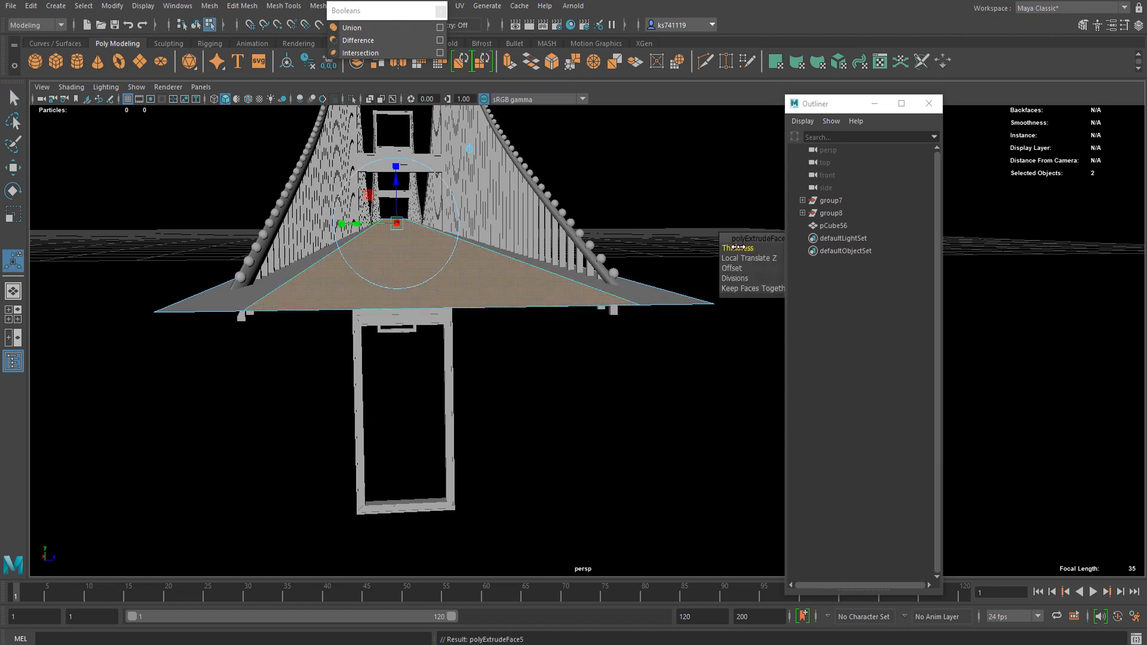
{"action": "left_click_drag", "start_coordinate": [739, 247], "coordinate": [737, 256]}
{"action": "key", "text": "q"}
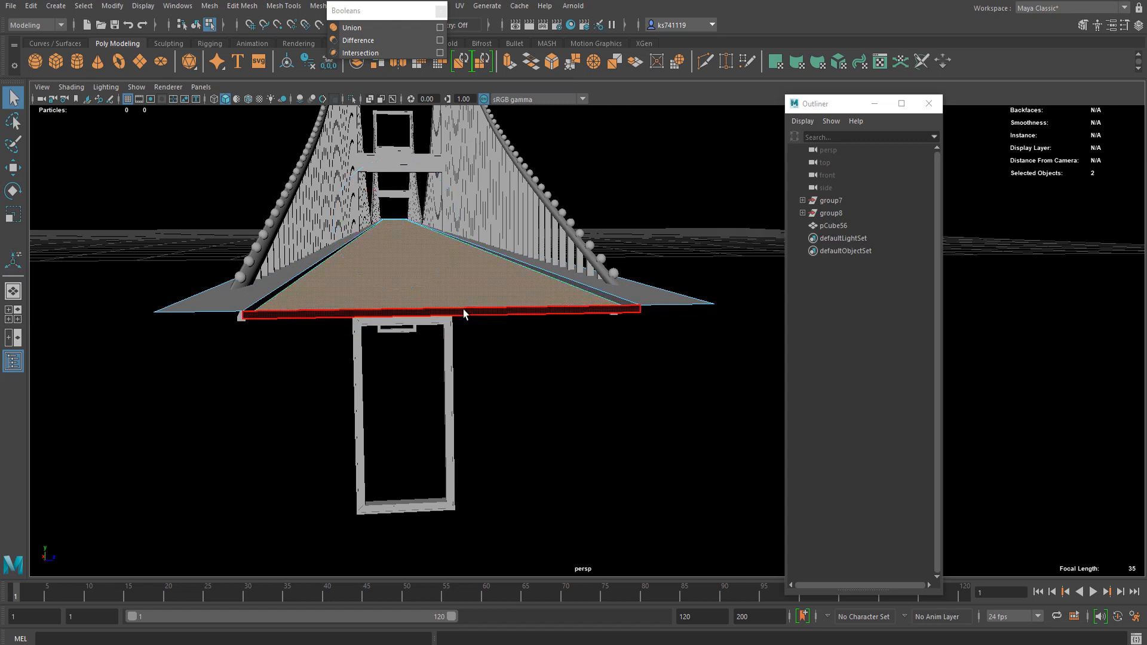
- Delete the narrow vertical face that closes the near end of the lowered roadway
{"action": "key", "text": "F8"}
{"action": "right_click_drag", "start_coordinate": [529, 304], "coordinate": [530, 447]}
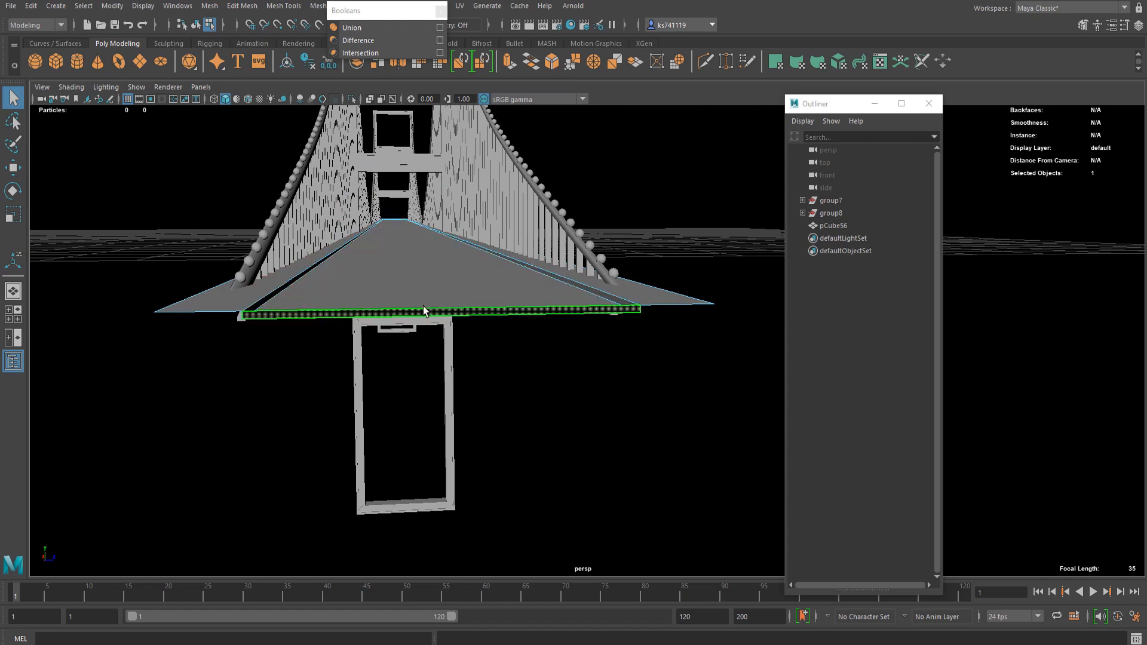
{"action": "left_click", "coordinate": [494, 332]}
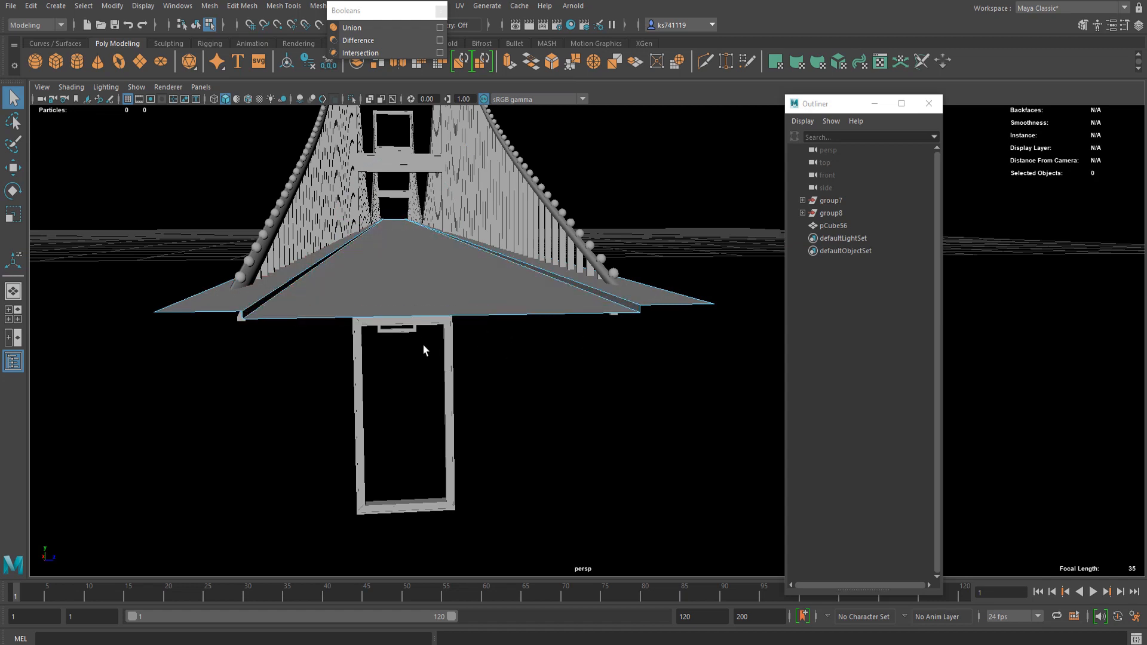
- Select the deck's two outer long edges and scale them outward to widen both side strips
{"action": "left_click_drag", "start_coordinate": [412, 328], "coordinate": [436, 313], "text": "alt"}
{"action": "right_click_drag", "start_coordinate": [447, 295], "coordinate": [428, 268]}
{"action": "left_click", "coordinate": [339, 313]}
{"action": "left_click_drag", "start_coordinate": [432, 310], "coordinate": [394, 333], "text": "alt"}
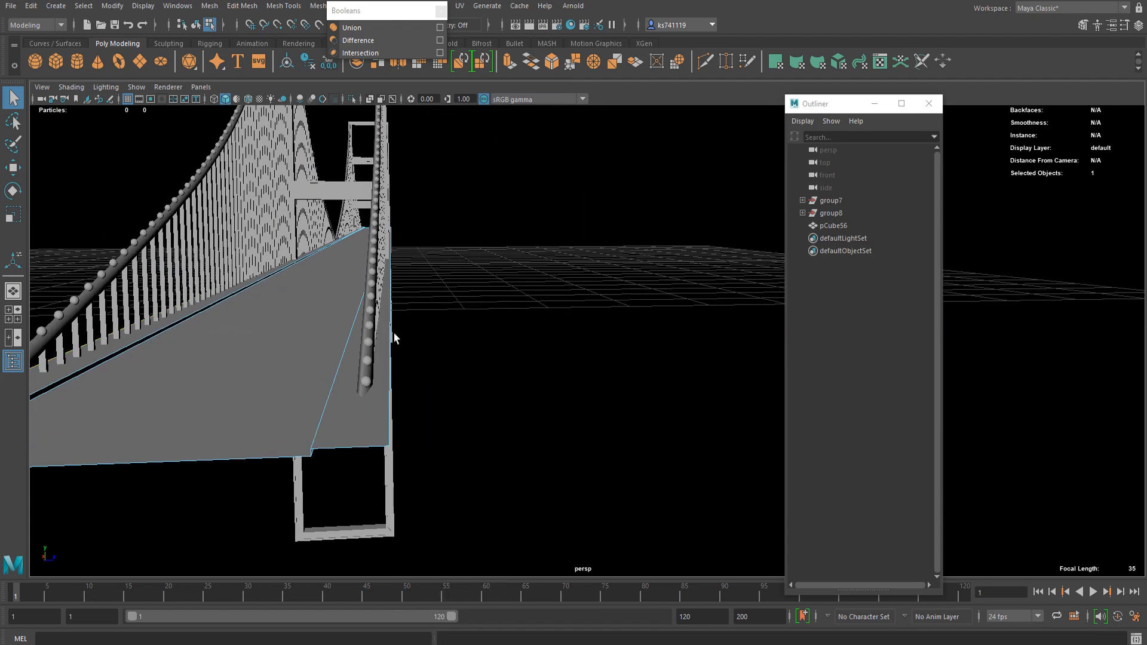
{"action": "left_click", "coordinate": [325, 315]}
{"action": "left_click_drag", "start_coordinate": [424, 257], "coordinate": [486, 252], "text": "alt"}
{"action": "right_click_drag", "start_coordinate": [472, 266], "coordinate": [471, 229]}
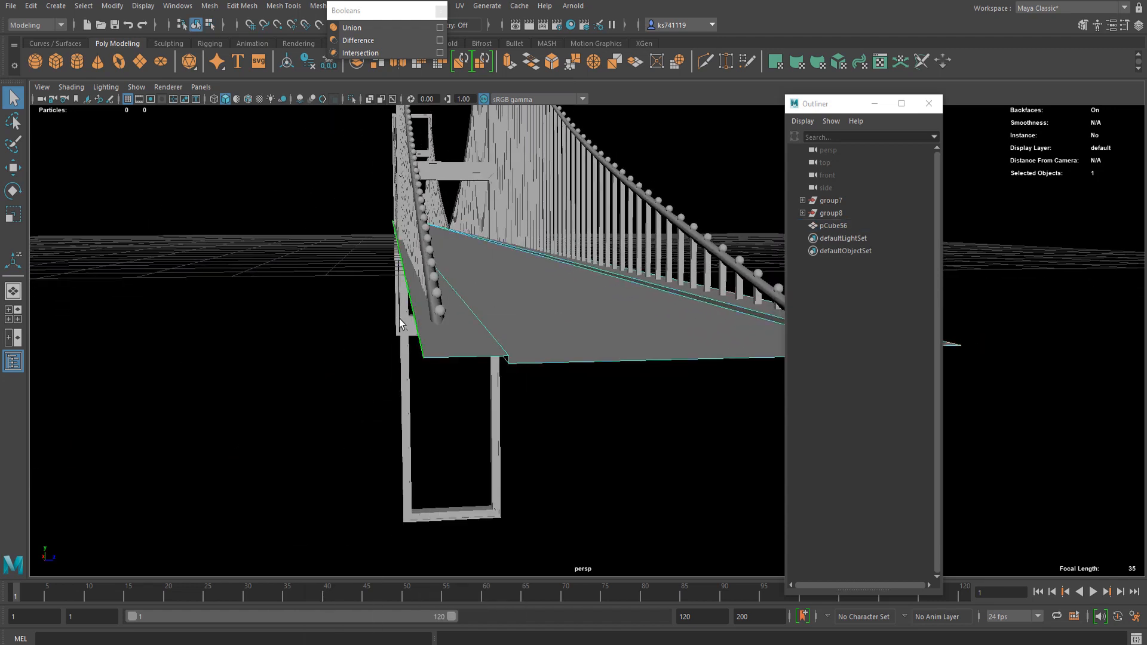
{"action": "left_click_drag", "start_coordinate": [411, 315], "coordinate": [517, 346], "text": "alt"}
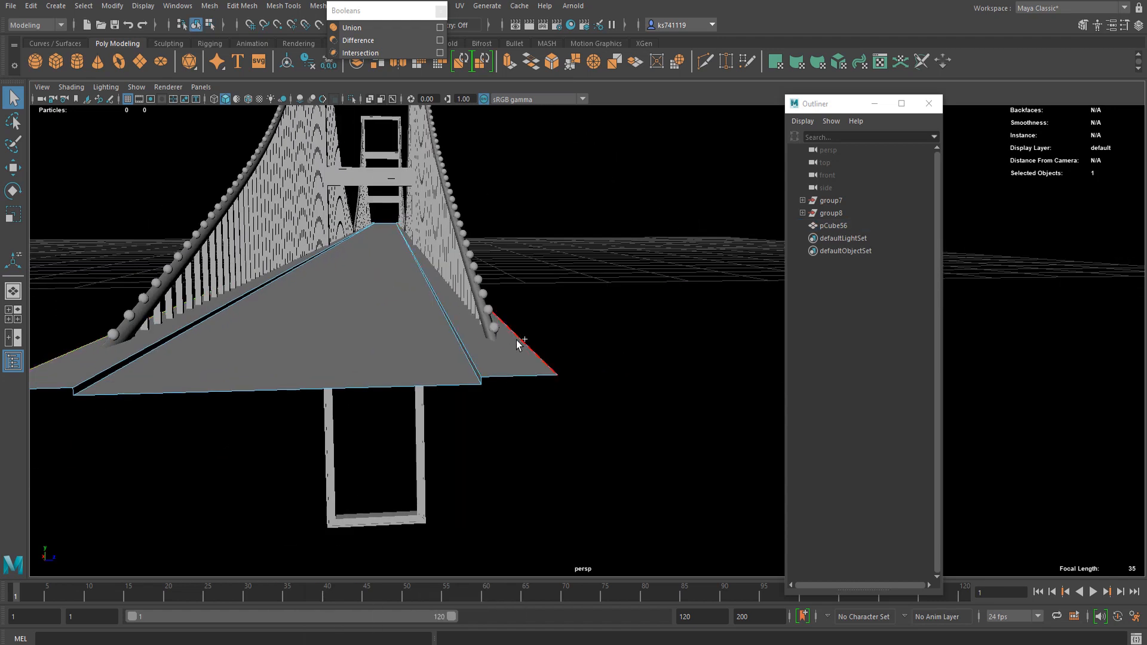
{"action": "left_click", "coordinate": [466, 337]}
{"action": "key", "text": "r"}
{"action": "left_click_drag", "start_coordinate": [433, 232], "coordinate": [442, 230]}
{"action": "key", "text": "q"}
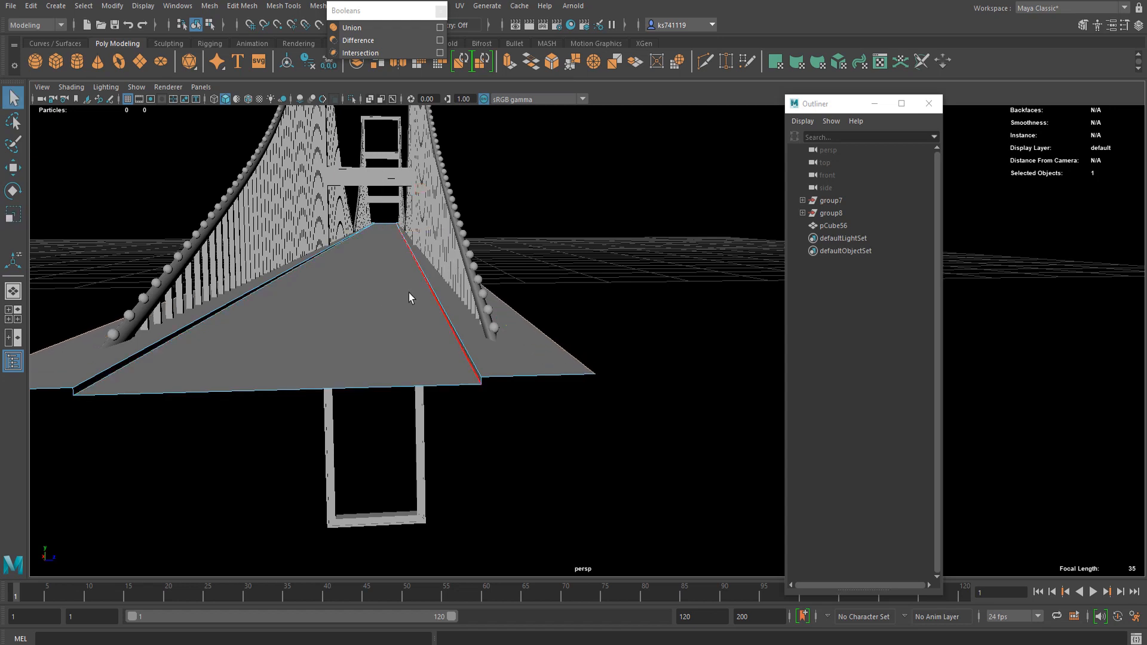
{"action": "right_click_drag", "start_coordinate": [506, 225], "coordinate": [574, 196]}
{"action": "left_click", "coordinate": [633, 155]}
- Create another polygon cube and move it to the near end of the deck
{"action": "left_click_drag", "start_coordinate": [655, 299], "coordinate": [551, 353], "text": "alt"}
{"action": "middle_click_drag", "start_coordinate": [552, 352], "coordinate": [630, 197], "text": "alt"}
{"action": "left_click_drag", "start_coordinate": [629, 192], "coordinate": [531, 255], "text": "alt"}
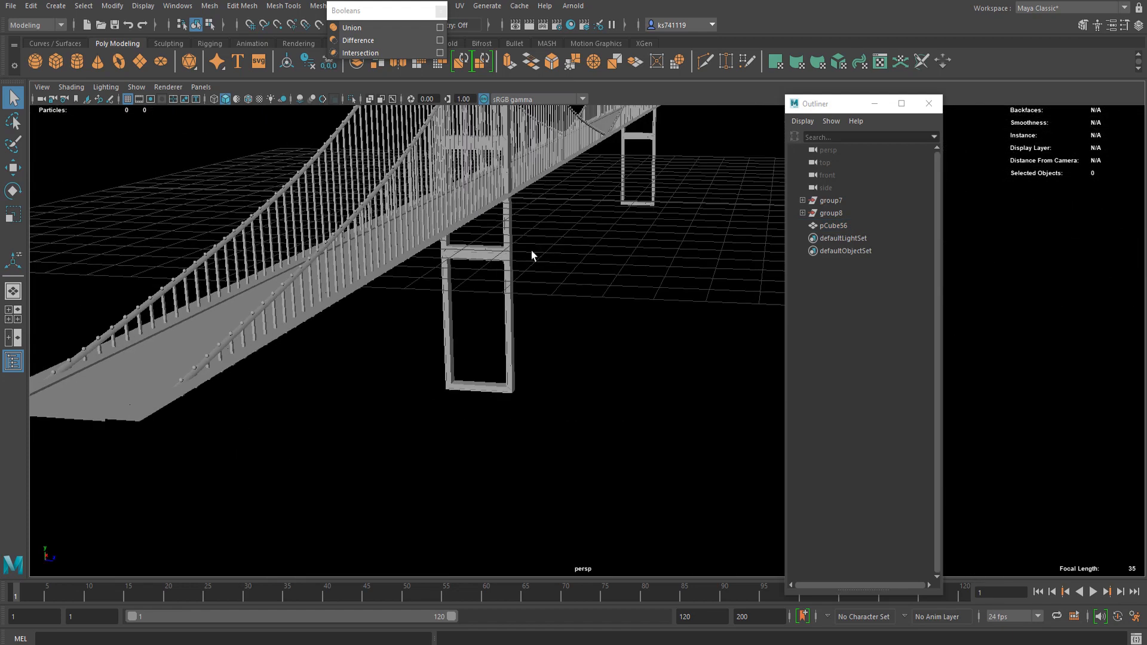
{"action": "left_click", "coordinate": [56, 62]}
{"action": "scroll", "coordinate": [636, 258], "scroll_direction": "down", "scroll_amount": 5}
{"action": "key", "text": "w"}
{"action": "left_click_drag", "start_coordinate": [526, 257], "coordinate": [399, 365]}
{"action": "scroll", "coordinate": [376, 384], "scroll_direction": "up", "scroll_amount": 5}
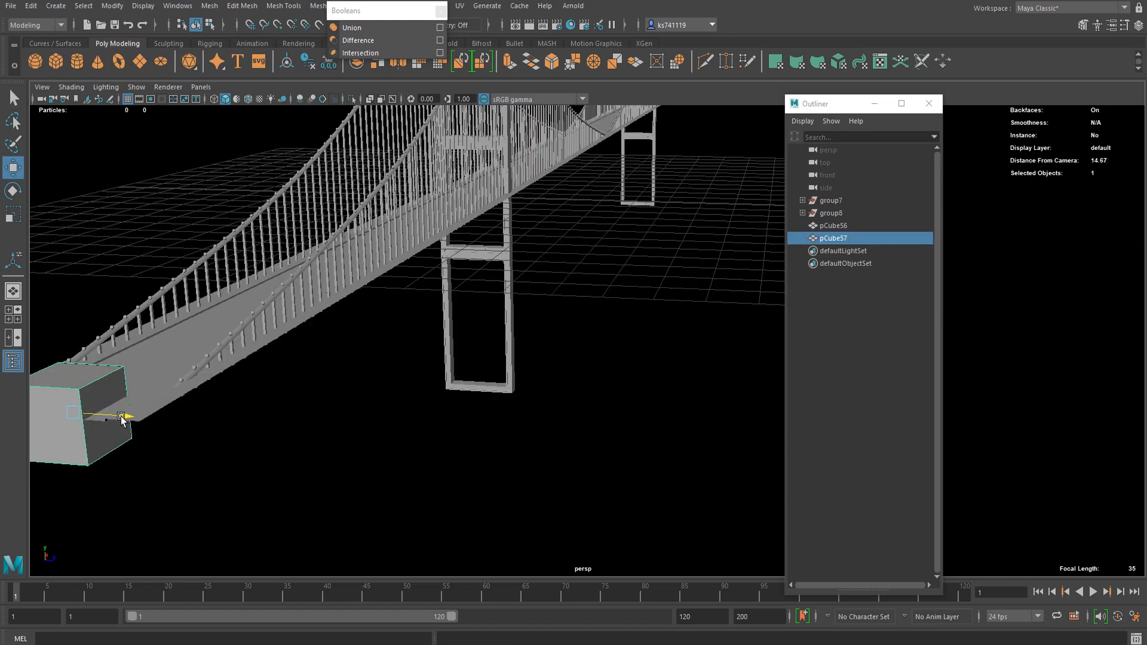
{"action": "mouse_move", "coordinate": [122, 417]}
{"action": "left_mouse_down"}
{"action": "mouse_move", "coordinate": [136, 418]}
{"action": "mouse_move", "coordinate": [124, 417]}
{"action": "left_mouse_up"}
- Delete all faces of the new cube except one upright side face, and move that face sideways across the deck
{"action": "scroll", "coordinate": [307, 353], "scroll_direction": "down", "scroll_amount": 2}
{"action": "middle_click_drag", "start_coordinate": [340, 343], "coordinate": [616, 257], "text": "alt"}
{"action": "scroll", "coordinate": [559, 288], "scroll_direction": "up", "scroll_amount": 4}
{"action": "scroll", "coordinate": [558, 289], "scroll_direction": "down", "scroll_amount": 3}
{"action": "right_click_drag", "start_coordinate": [610, 224], "coordinate": [611, 256]}
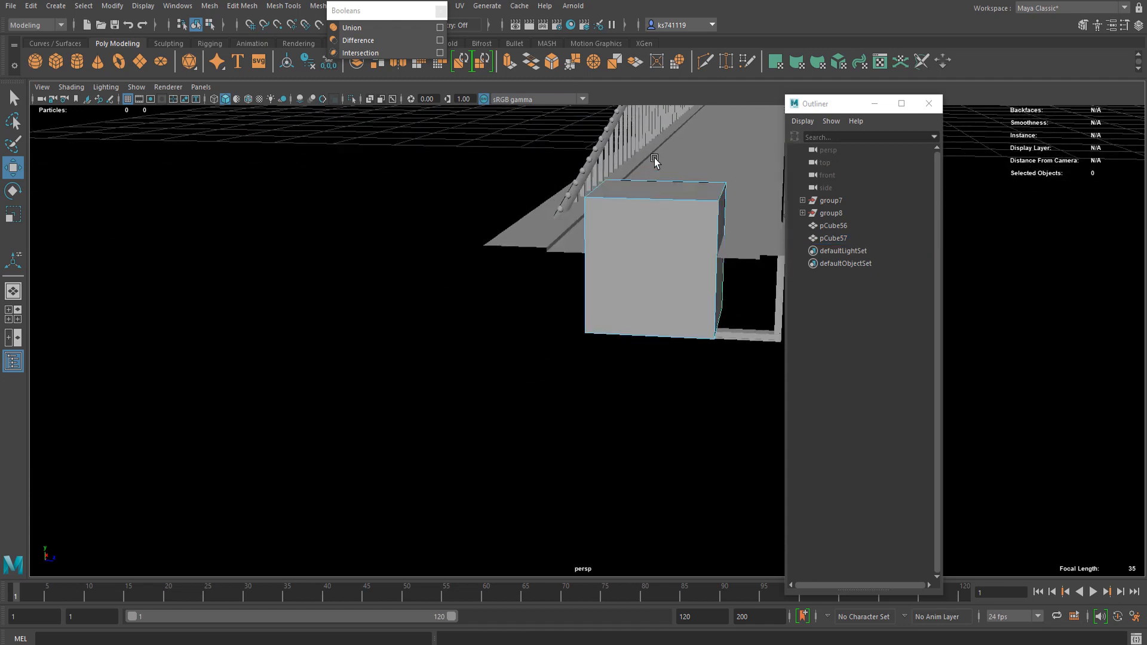
{"action": "left_click_drag", "start_coordinate": [654, 158], "coordinate": [496, 477]}
{"action": "key", "text": "Delete"}
{"action": "left_click", "coordinate": [729, 223]}
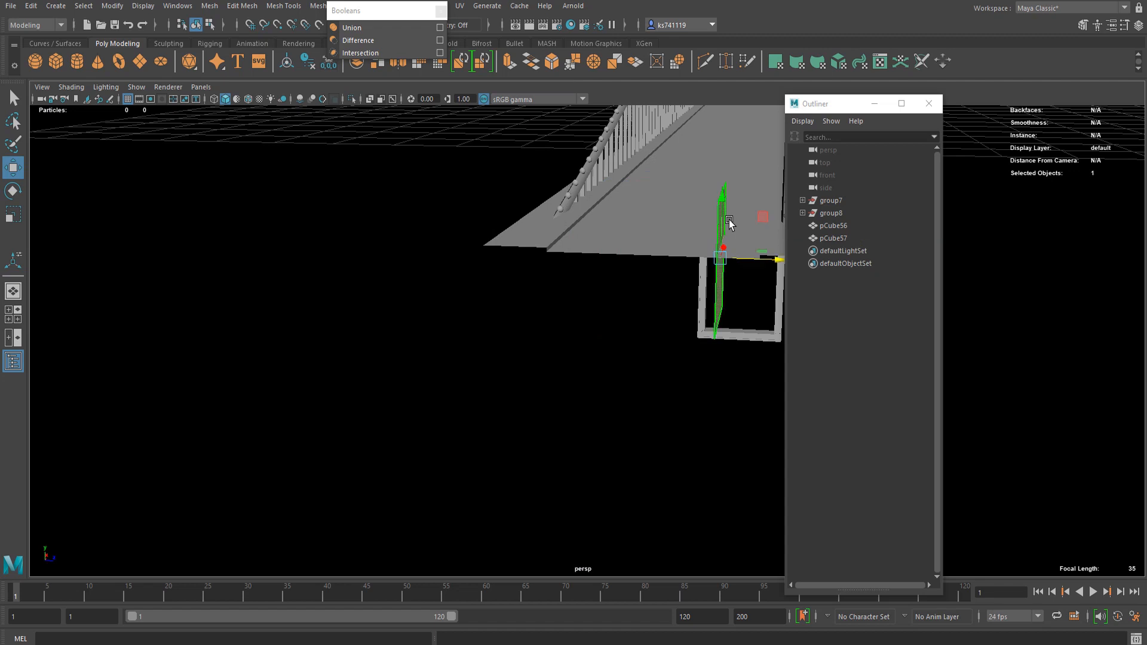
{"action": "left_click_drag", "start_coordinate": [771, 258], "coordinate": [671, 264]}
- Extrude the upright face, scale the extruded face inward, and delete it to leave an open rectangular frame
{"action": "key", "text": "f"}
{"action": "left_click_drag", "start_coordinate": [603, 338], "coordinate": [502, 333], "text": "alt"}
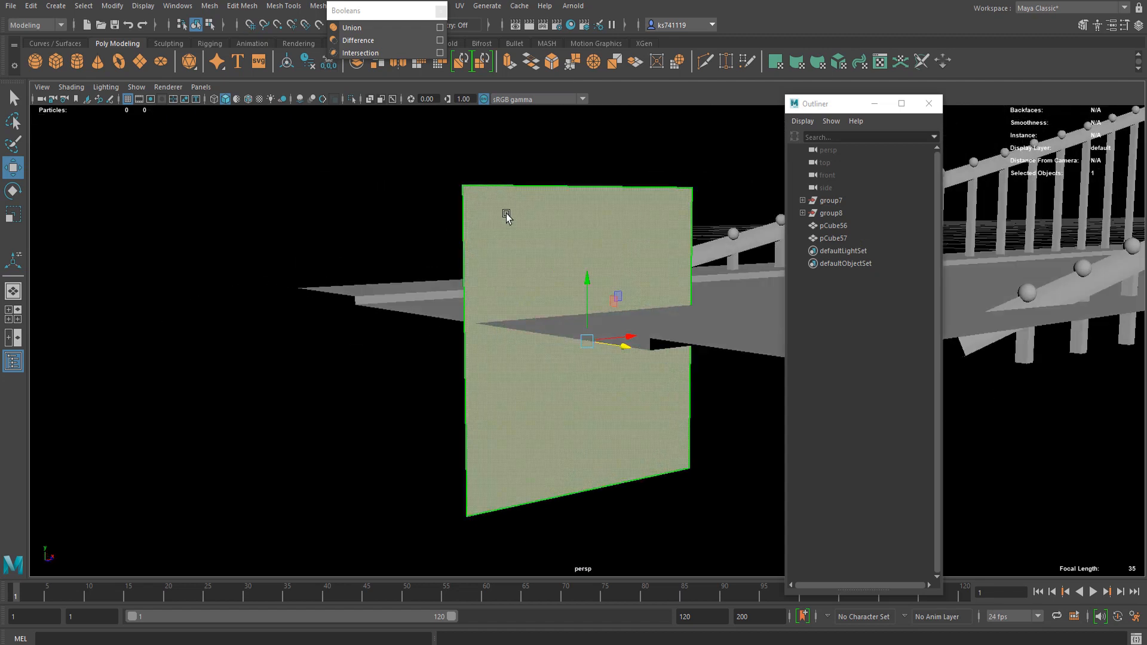
{"action": "key", "text": "ctrl+e"}
{"action": "key", "text": "r"}
{"action": "left_click_drag", "start_coordinate": [588, 342], "coordinate": [548, 353]}
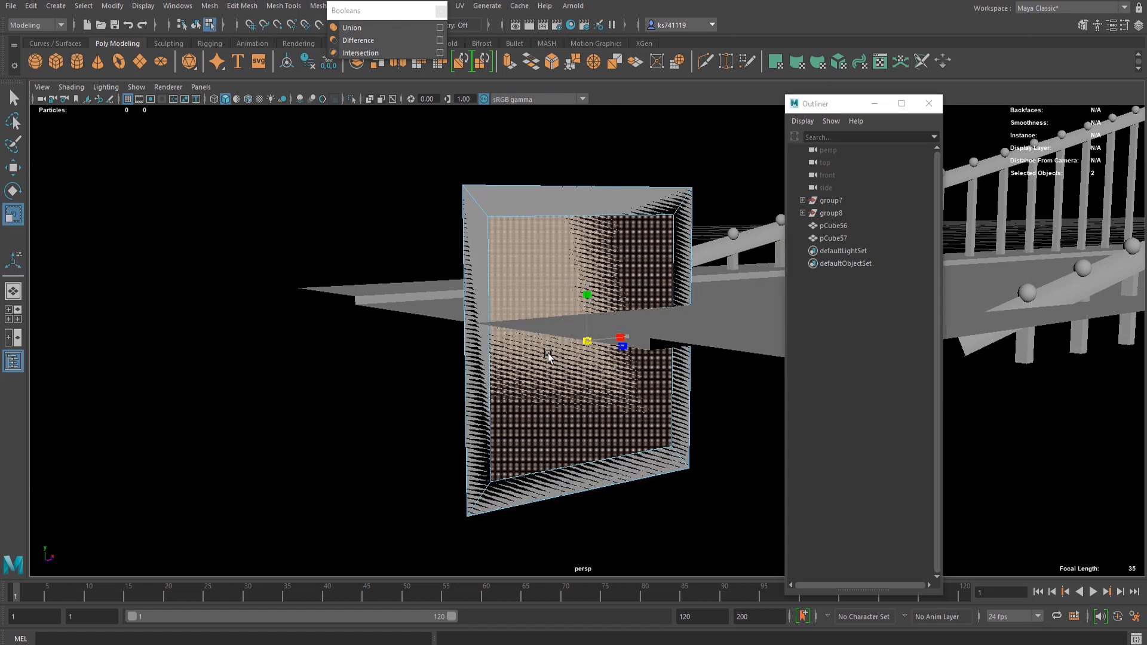
{"action": "key", "text": "Delete"}
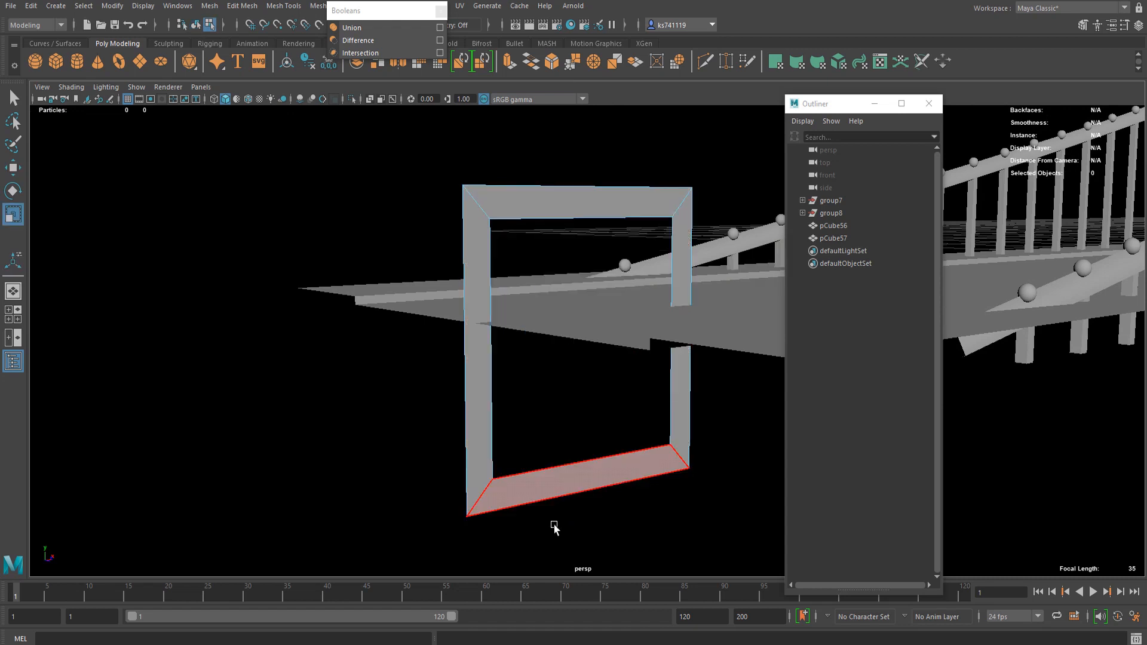
- Delete the frame's bottom bar and raise the lower ends of both legs to about deck level
{"action": "left_click", "coordinate": [576, 469]}
{"action": "key", "text": "Delete"}
{"action": "right_click_drag", "start_coordinate": [473, 311], "coordinate": [445, 271]}
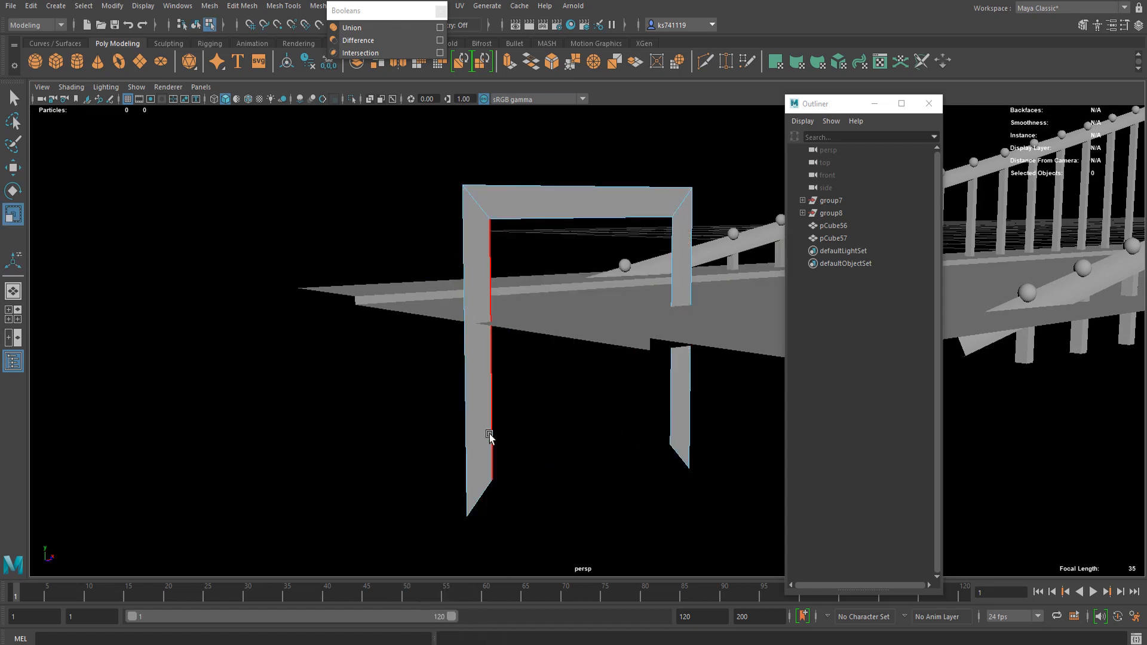
{"action": "double_click", "coordinate": [479, 500]}
{"action": "left_click", "coordinate": [487, 492], "text": "shift"}
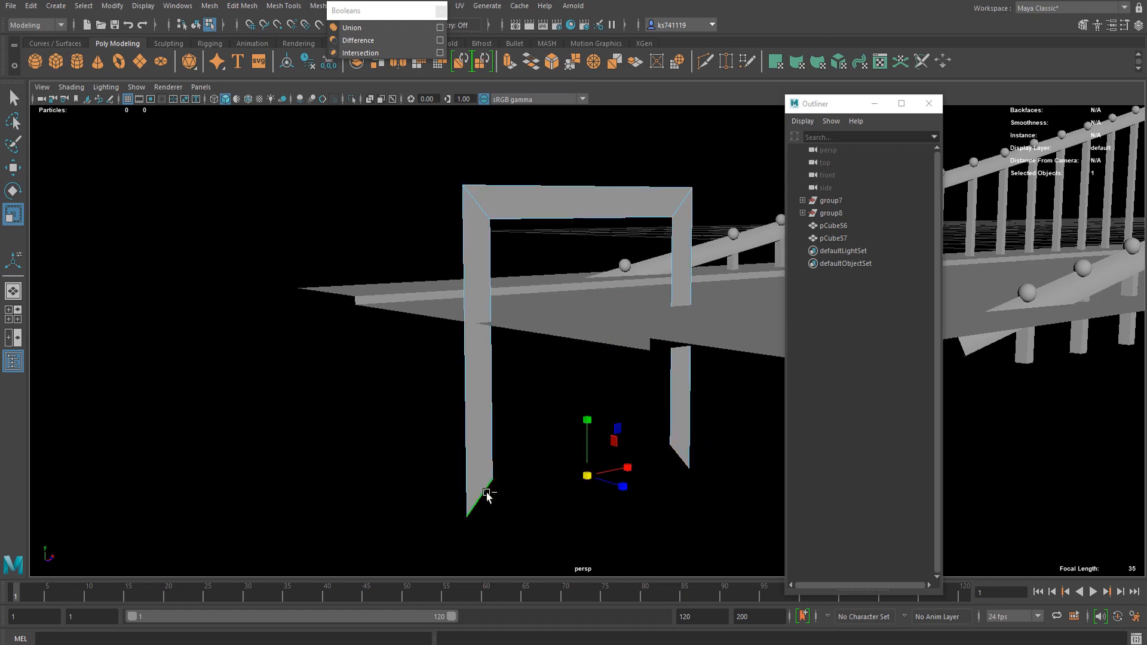
{"action": "key", "text": "w"}
{"action": "left_click_drag", "start_coordinate": [589, 434], "coordinate": [622, 258]}
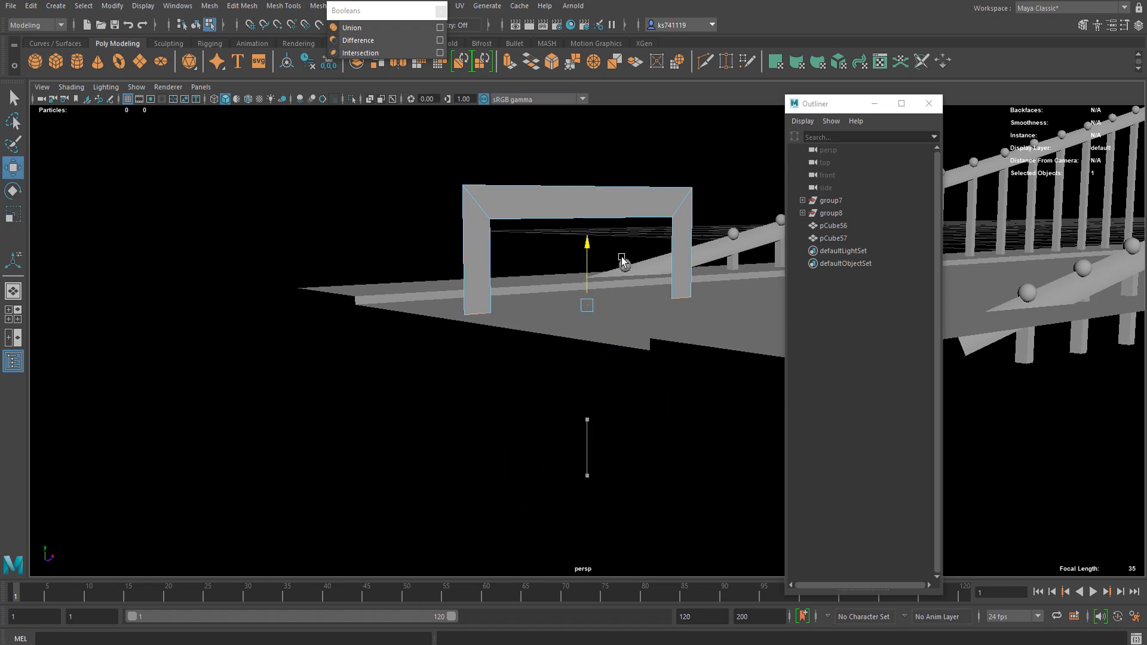
- Extrude all faces of the flat frame with Thickness to turn it into a solid railing piece
{"action": "right_click_drag", "start_coordinate": [528, 197], "coordinate": [531, 222]}
{"action": "double_click", "coordinate": [519, 198]}
{"action": "key", "text": "ctrl+e"}
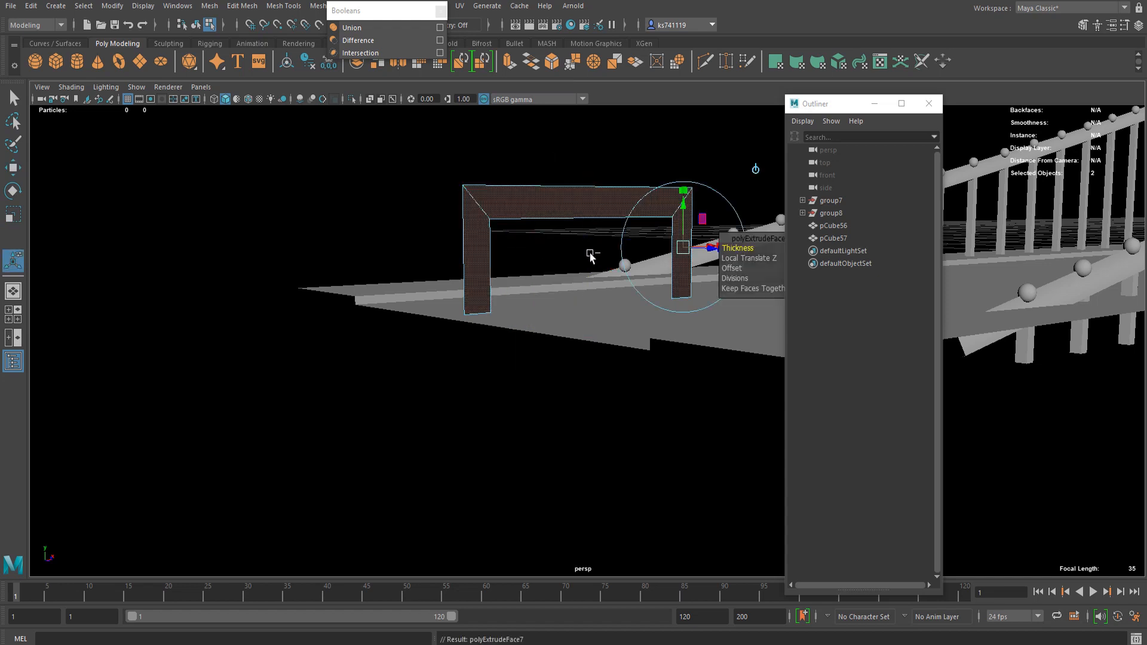
{"action": "left_click_drag", "start_coordinate": [720, 248], "coordinate": [736, 248]}
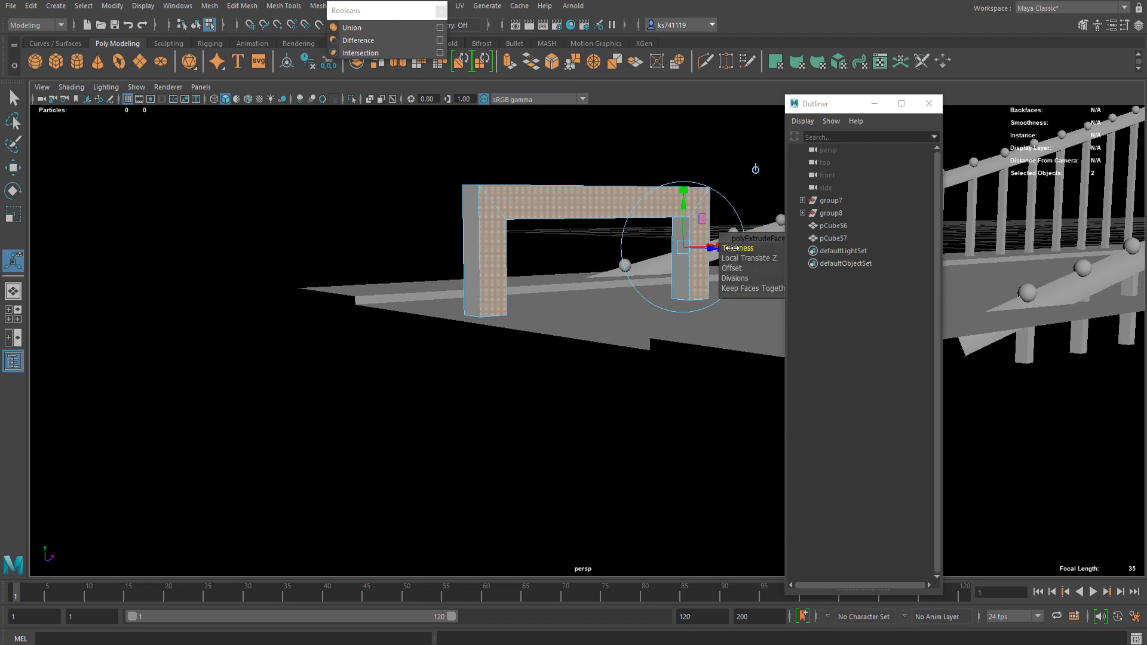
{"action": "key", "text": "q"}
{"action": "key", "text": "F8"}
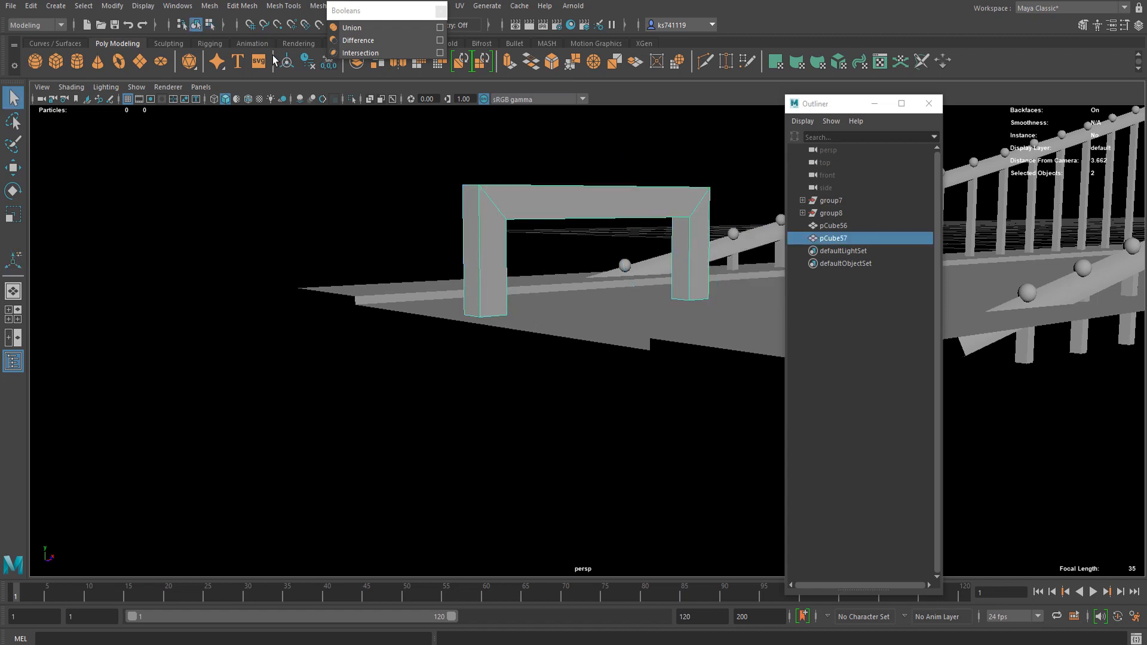
- Move the railing piece sideways across the deck toward its raised outer edge and scale the piece down
{"action": "scroll", "coordinate": [680, 312], "scroll_direction": "down", "scroll_amount": 4}
{"action": "key", "text": "w"}
{"action": "left_click_drag", "start_coordinate": [618, 299], "coordinate": [773, 324]}
{"action": "key", "text": "f"}
{"action": "left_click_drag", "start_coordinate": [707, 384], "coordinate": [496, 385], "text": "alt"}
{"action": "key", "text": "r"}
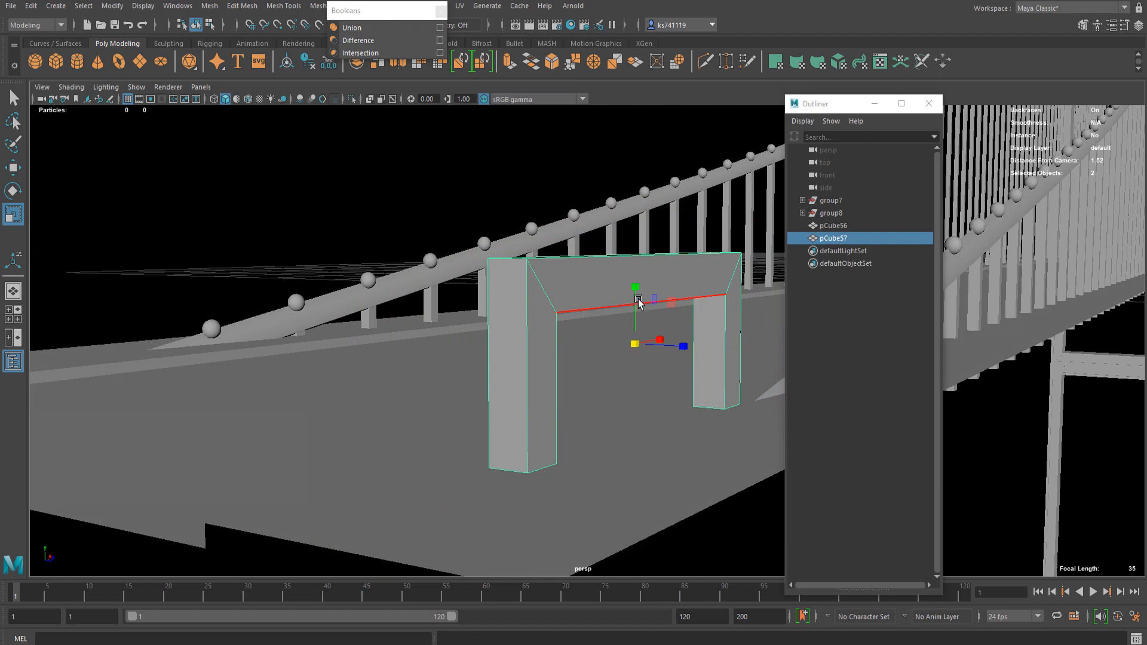
- Relocate the railing piece's pivot to the base of its legs, midway between them
{"action": "key", "text": "d"}
{"action": "key", "text": "v"}
{"action": "left_click_drag", "start_coordinate": [636, 286], "coordinate": [566, 430]}
{"action": "key", "text": "f"}
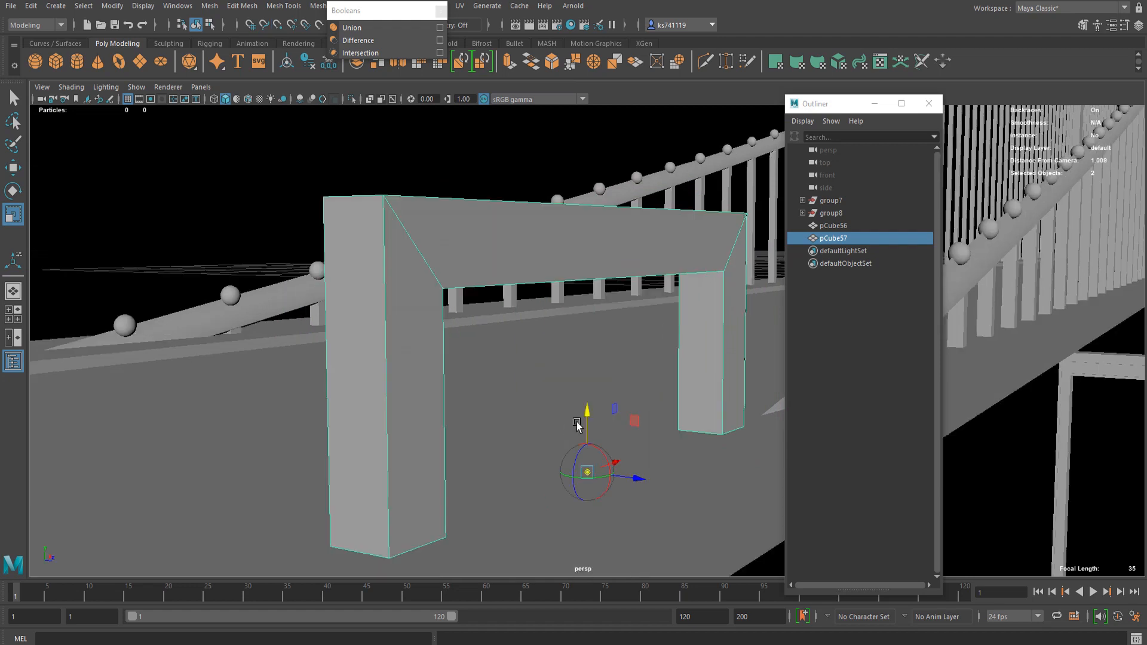
{"action": "key", "text": "d"}
- Scale the railing uniformly to 0.428 and seat it on the deck's raised outer edge at the end corner
{"action": "scroll", "coordinate": [587, 410], "scroll_direction": "down", "scroll_amount": 2}
{"action": "key", "text": "w"}
{"action": "left_click_drag", "start_coordinate": [588, 369], "coordinate": [605, 423]}
{"action": "scroll", "coordinate": [662, 453], "scroll_direction": "down", "scroll_amount": 2}
{"action": "left_click_drag", "start_coordinate": [662, 454], "coordinate": [672, 408], "text": "alt"}
{"action": "left_click_drag", "start_coordinate": [726, 419], "coordinate": [527, 427], "text": "alt"}
{"action": "key", "text": "r"}
{"action": "key", "text": "w"}
{"action": "left_click_drag", "start_coordinate": [591, 409], "coordinate": [568, 412]}
{"action": "key", "text": "r"}
{"action": "key", "text": "w"}
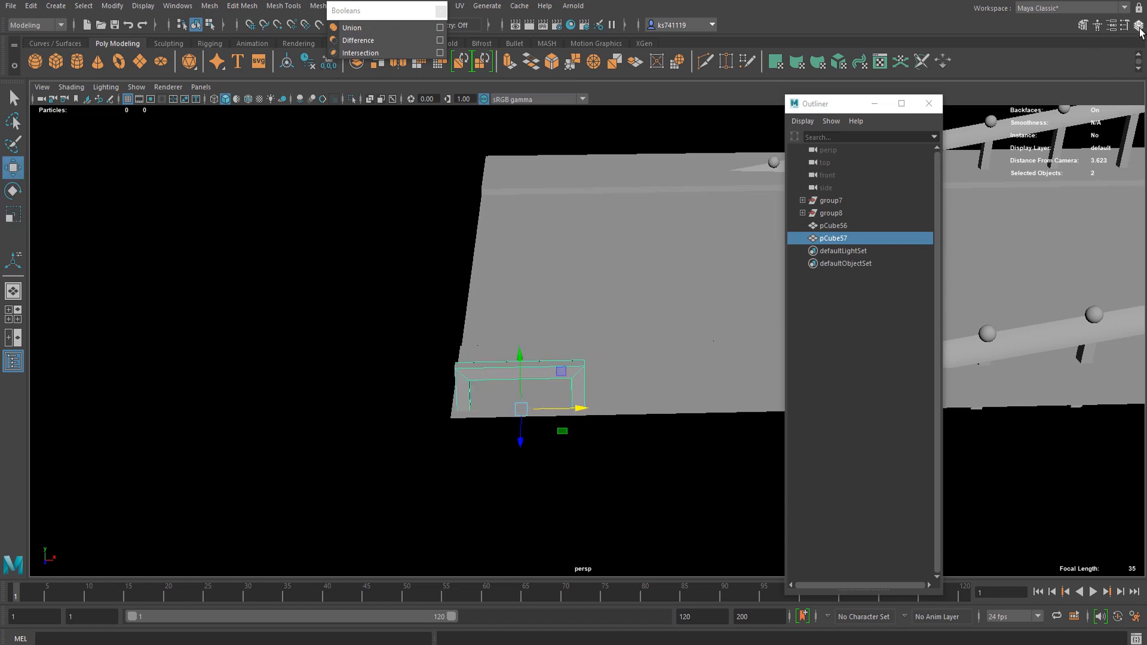
- Display the railing's transform attributes in the Attribute Editor
{"action": "left_click", "coordinate": [1113, 25]}
{"action": "left_click_drag", "start_coordinate": [677, 126], "coordinate": [793, 100]}
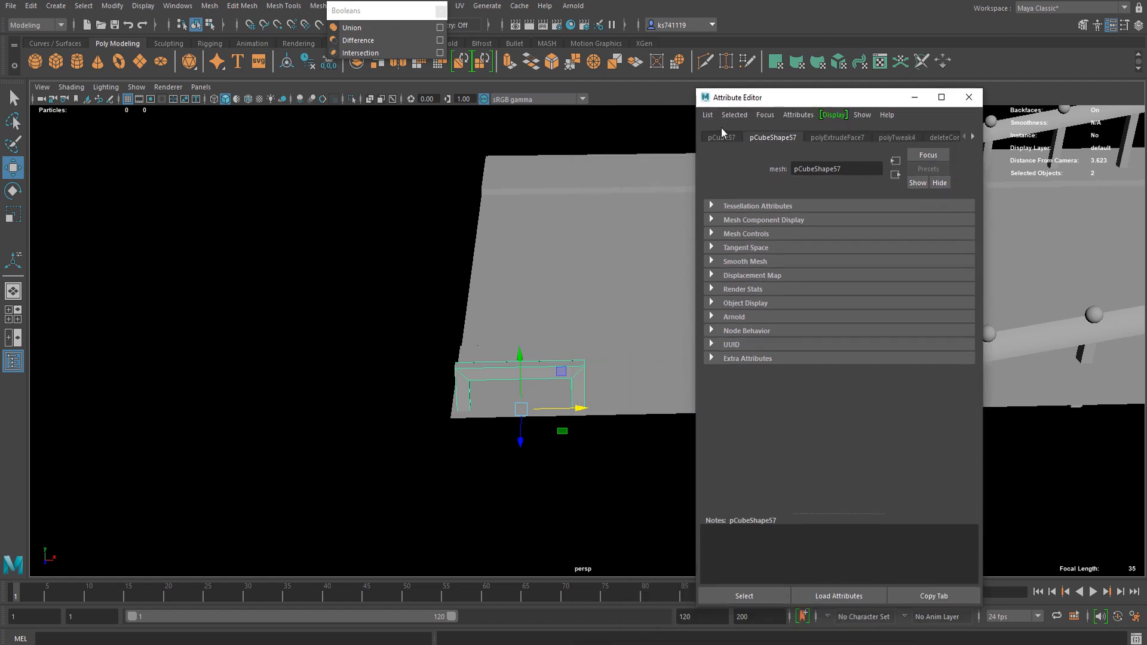
{"action": "left_click", "coordinate": [722, 138]}
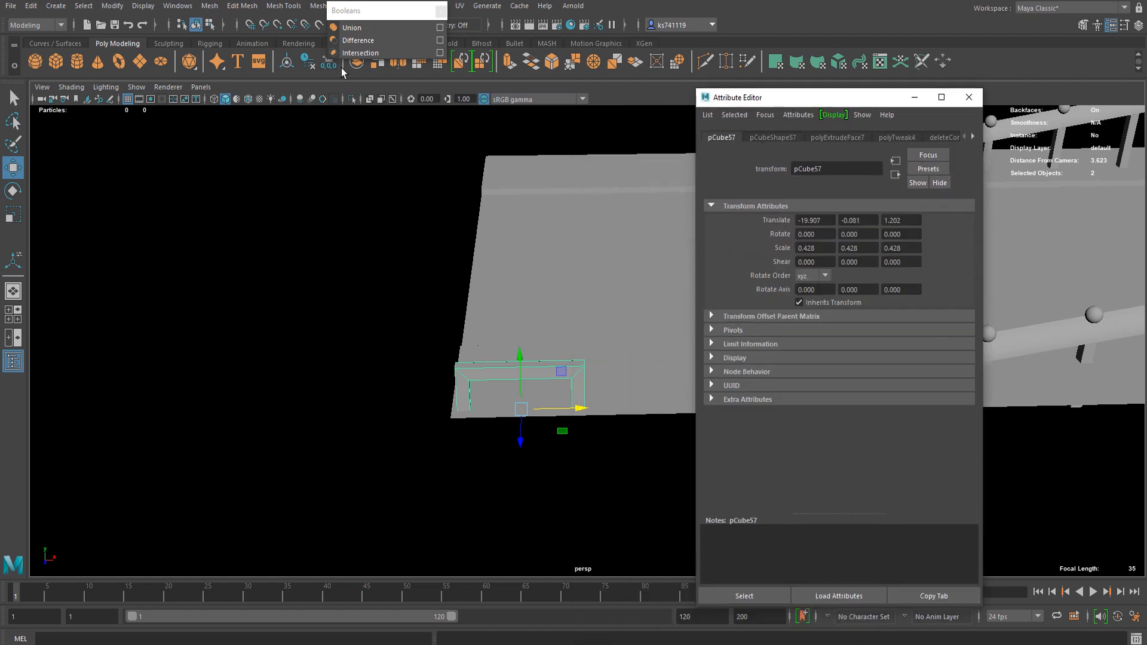
- Examine the length of the deck the railings must cover and the first railing's placement at its end
{"action": "scroll", "coordinate": [585, 306], "scroll_direction": "down", "scroll_amount": 4}
{"action": "middle_click_drag", "start_coordinate": [664, 338], "coordinate": [499, 301], "text": "alt"}
{"action": "left_click_drag", "start_coordinate": [499, 326], "coordinate": [640, 297], "text": "alt"}
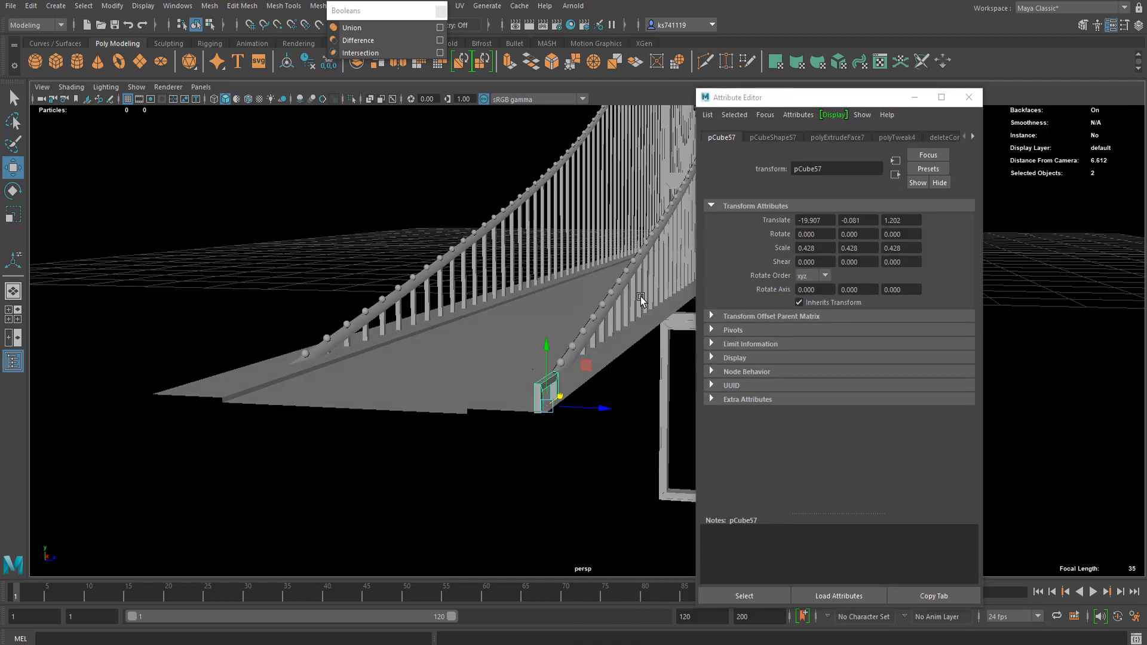
{"action": "scroll", "coordinate": [660, 278], "scroll_direction": "down", "scroll_amount": 6}
{"action": "middle_click_drag", "start_coordinate": [604, 272], "coordinate": [461, 351], "text": "alt"}
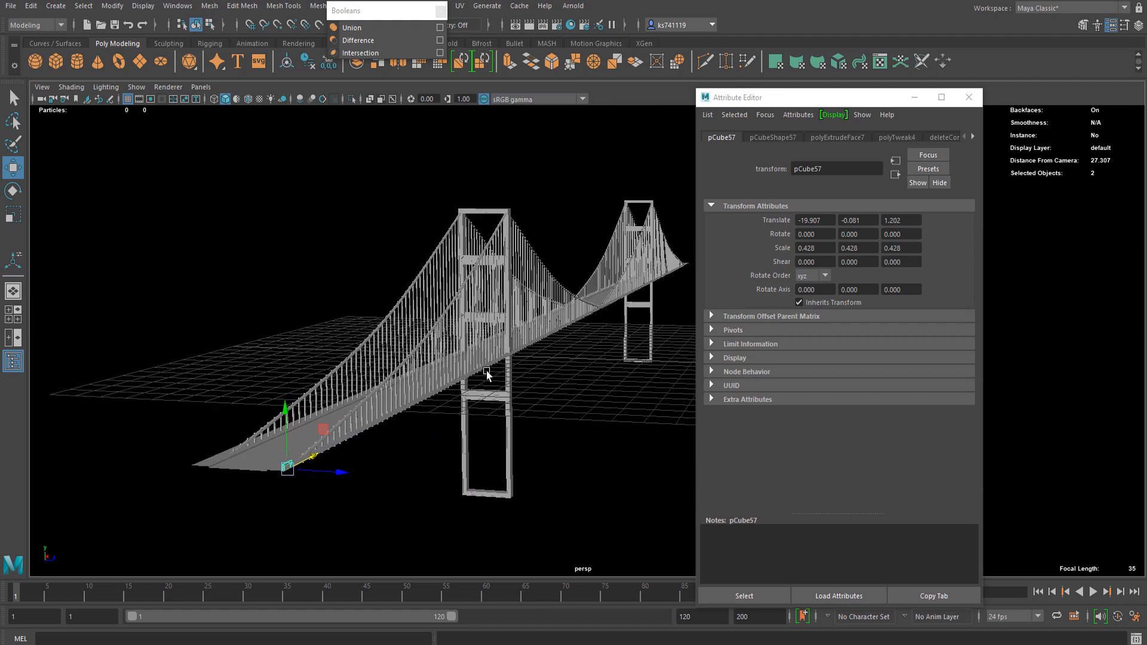
{"action": "scroll", "coordinate": [394, 430], "scroll_direction": "up", "scroll_amount": 4}
{"action": "scroll", "coordinate": [478, 334], "scroll_direction": "up", "scroll_amount": 3}
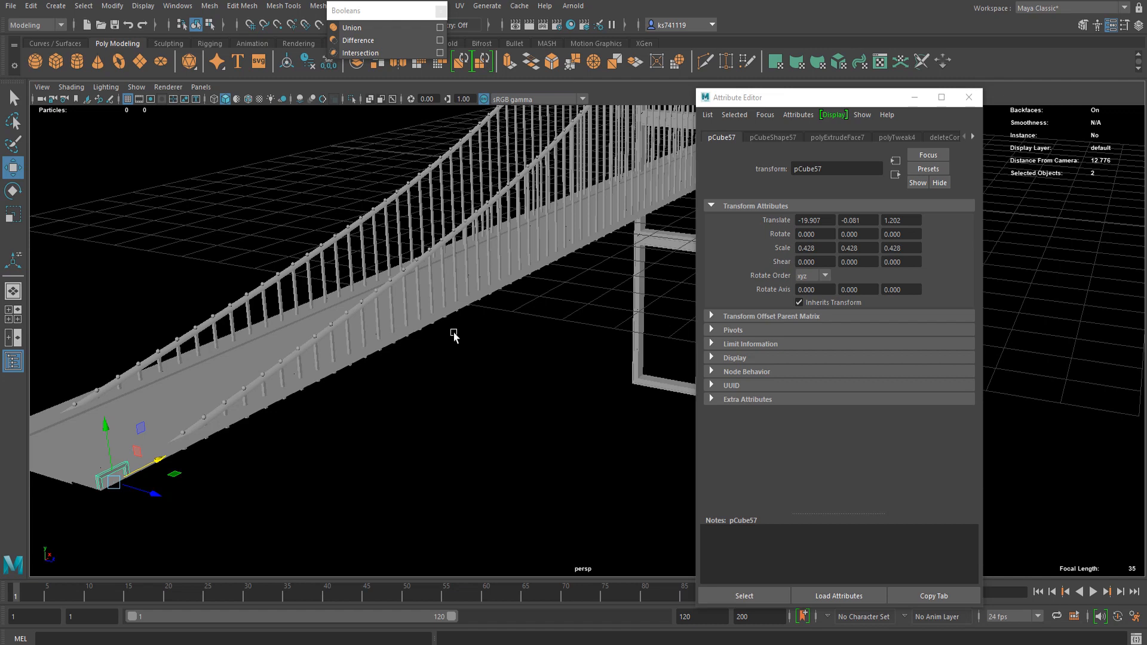
{"action": "middle_click_drag", "start_coordinate": [150, 326], "coordinate": [266, 306], "text": "alt"}
{"action": "scroll", "coordinate": [239, 353], "scroll_direction": "up", "scroll_amount": 3}
{"action": "middle_click_drag", "start_coordinate": [205, 411], "coordinate": [449, 278], "text": "alt"}
{"action": "scroll", "coordinate": [437, 281], "scroll_direction": "up", "scroll_amount": 3}
{"action": "scroll", "coordinate": [439, 281], "scroll_direction": "up", "scroll_amount": 3}
{"action": "left_click_drag", "start_coordinate": [445, 281], "coordinate": [510, 307], "text": "alt"}
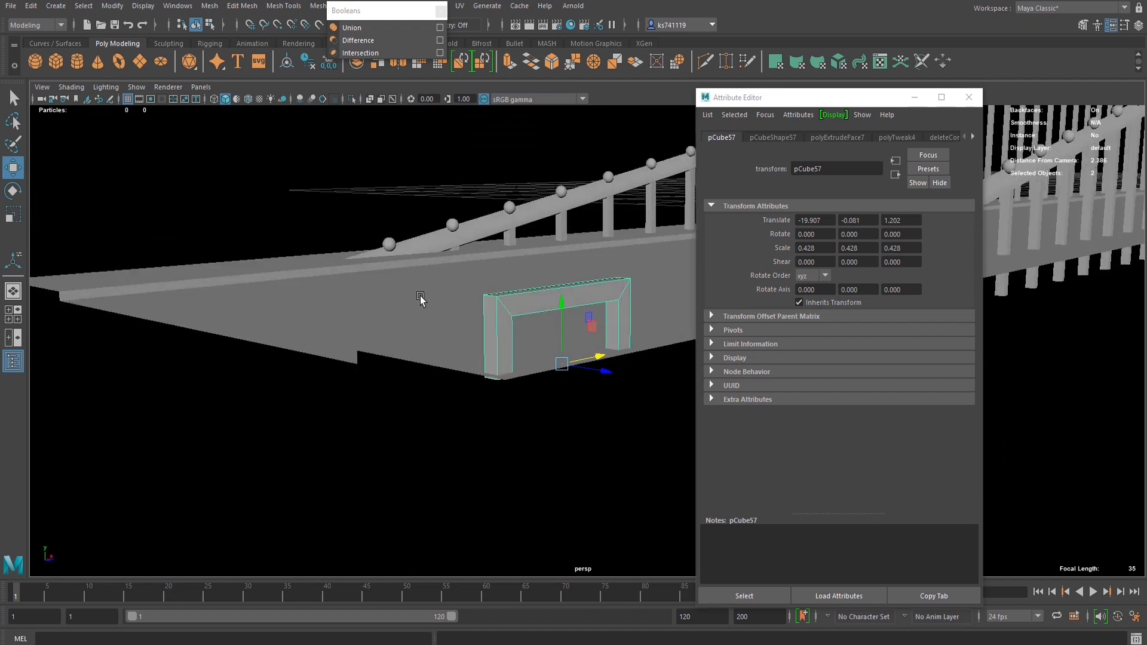
- Freeze the railing's transformations and place a duplicate beside it, offset 0.441 along X on the deck edge
{"action": "left_click", "coordinate": [327, 70]}
{"action": "left_click_drag", "start_coordinate": [447, 222], "coordinate": [480, 307], "text": "alt"}
{"action": "middle_click_drag", "start_coordinate": [480, 308], "coordinate": [327, 280], "text": "alt"}
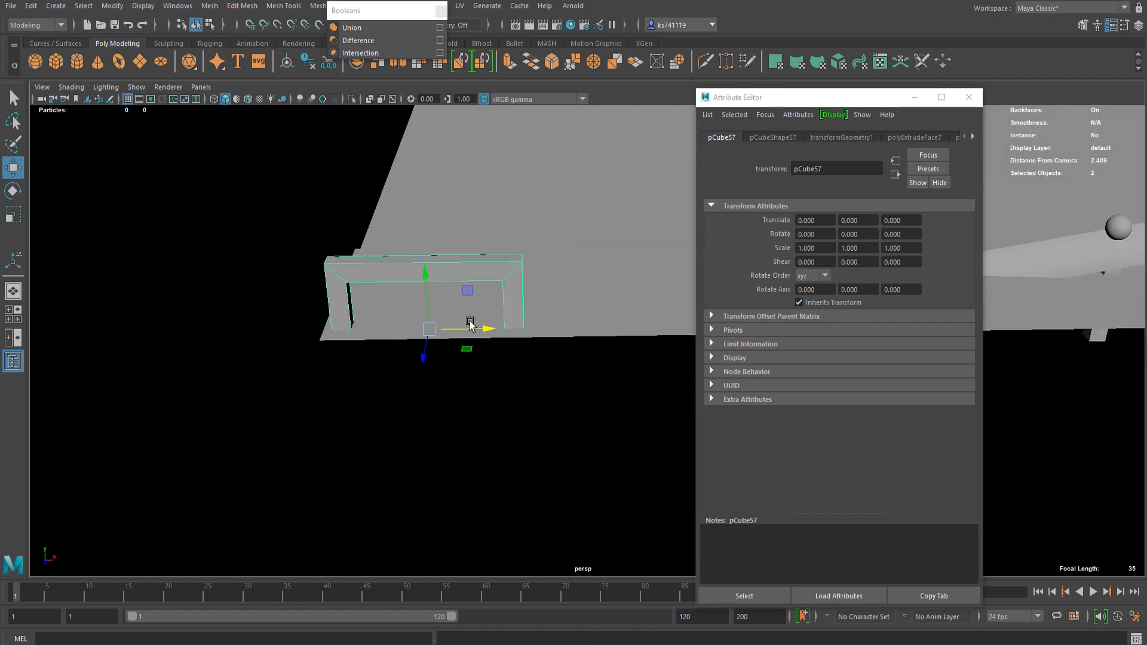
{"action": "left_click_drag", "start_coordinate": [488, 326], "coordinate": [674, 334], "text": "shift"}
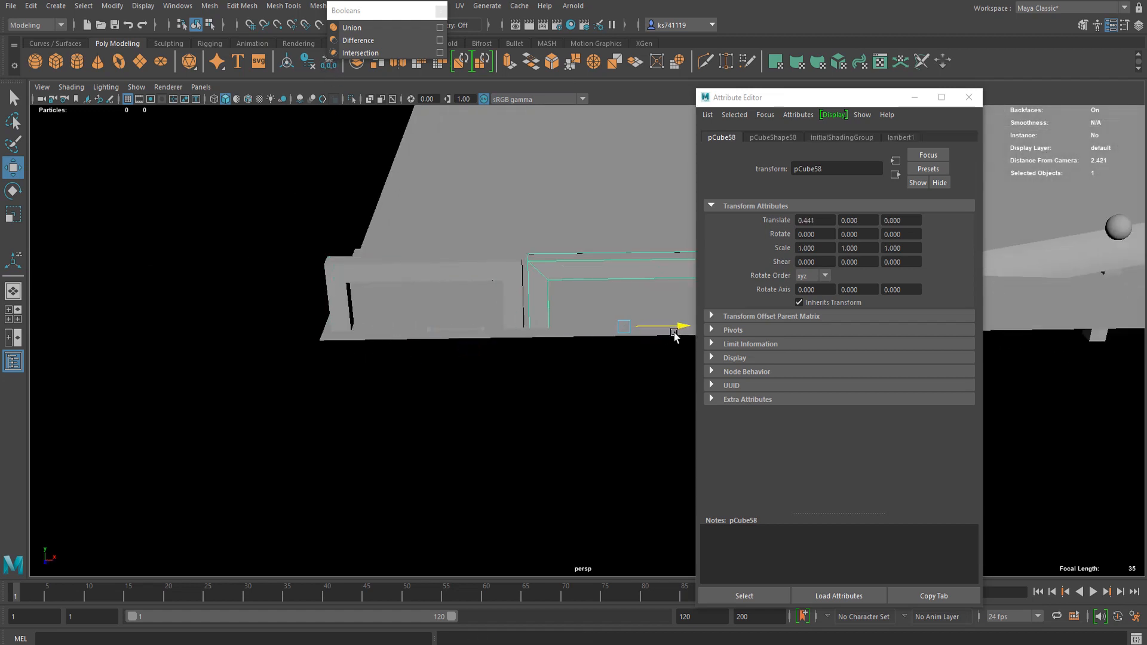
- Create 200 copies of the selected deck-side frame with Duplicate Special, using an X translation of 0.442
{"action": "left_click", "coordinate": [814, 219]}
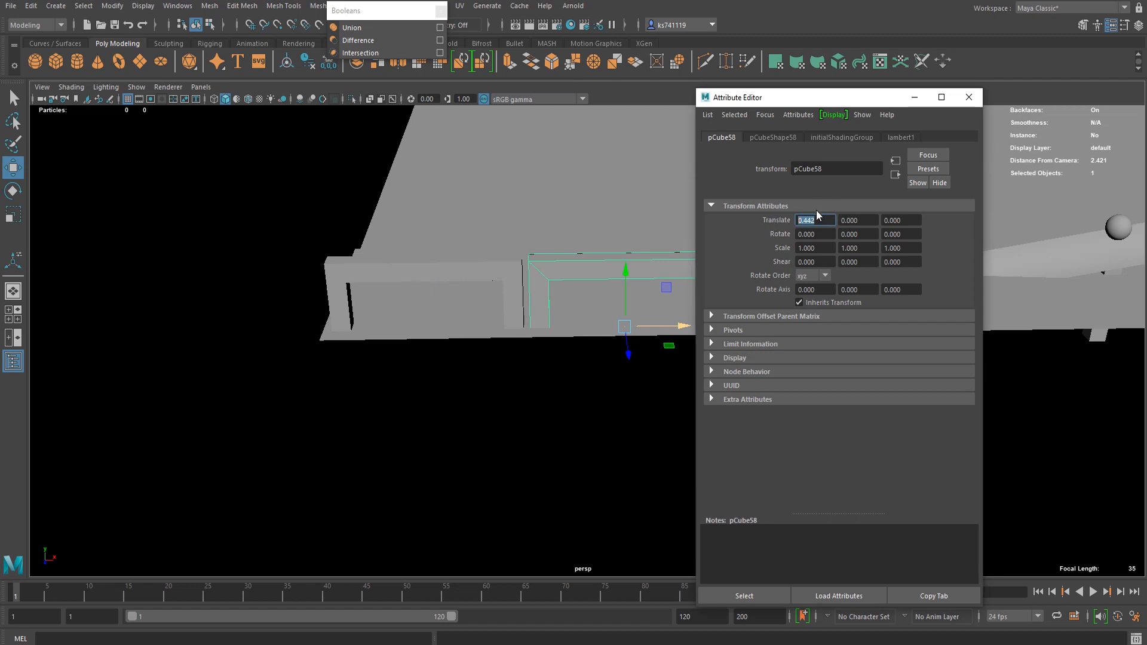
{"action": "left_click_drag", "start_coordinate": [473, 238], "coordinate": [424, 245], "text": "alt"}
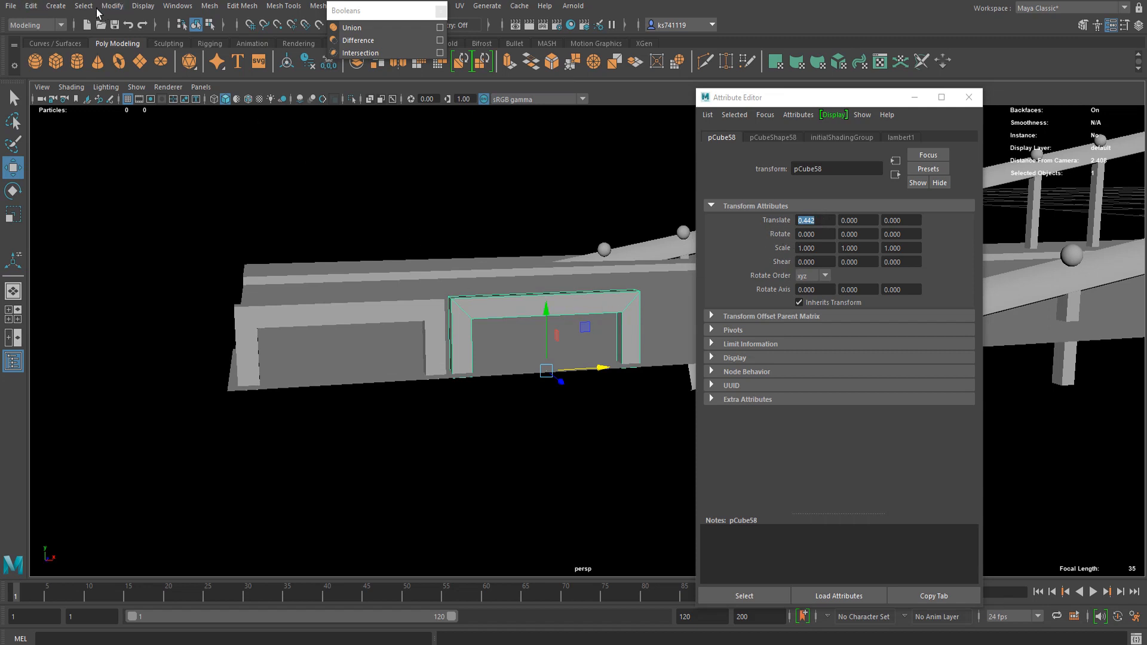
{"action": "left_click", "coordinate": [115, 6]}
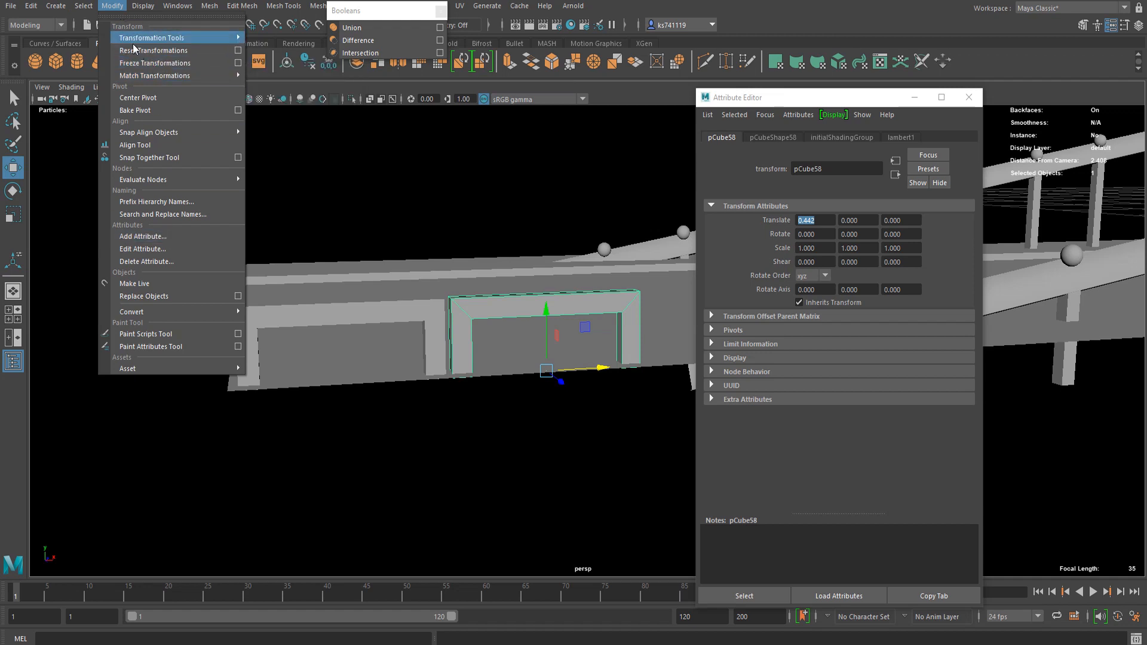
{"action": "left_click", "coordinate": [33, 8]}
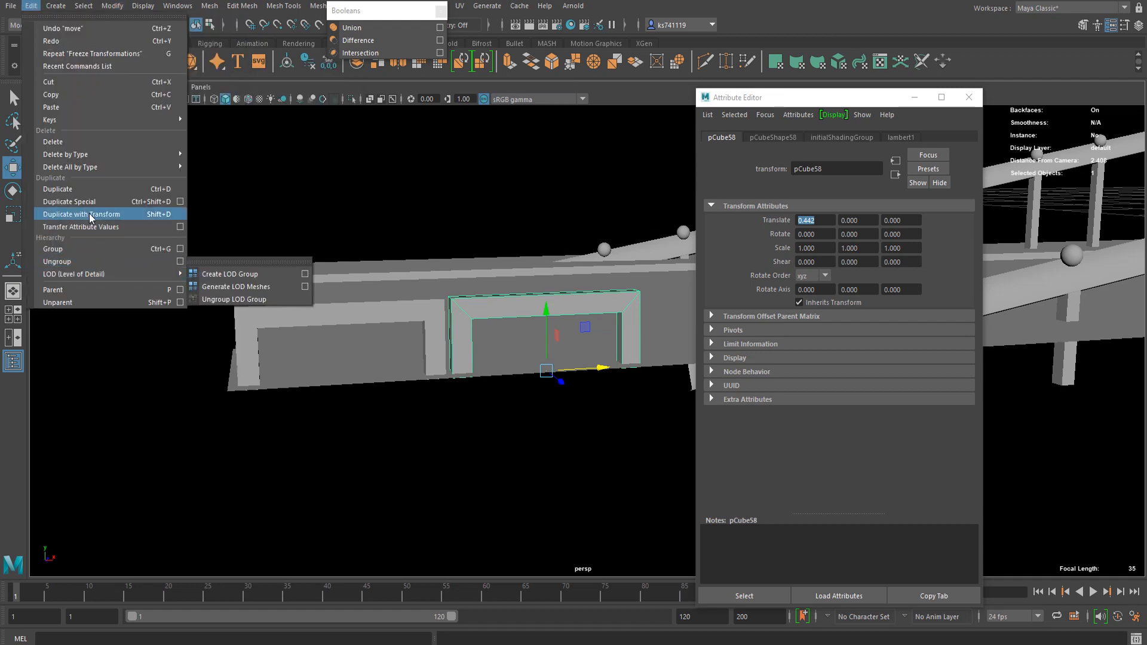
{"action": "left_click", "coordinate": [180, 202]}
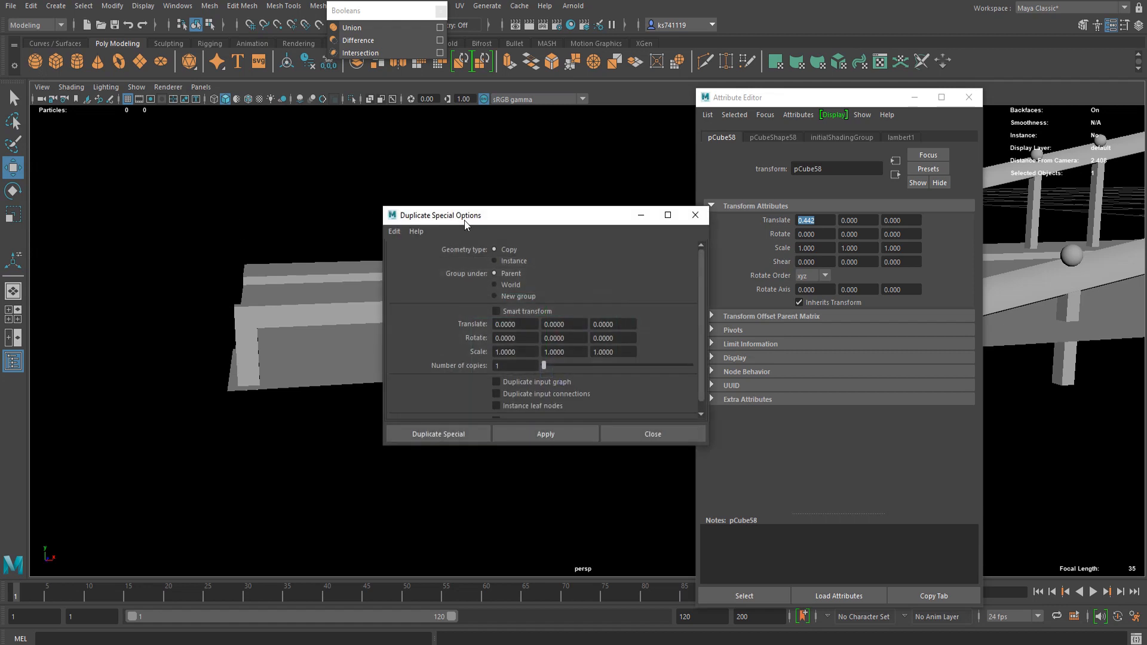
{"action": "left_click_drag", "start_coordinate": [472, 221], "coordinate": [166, 171]}
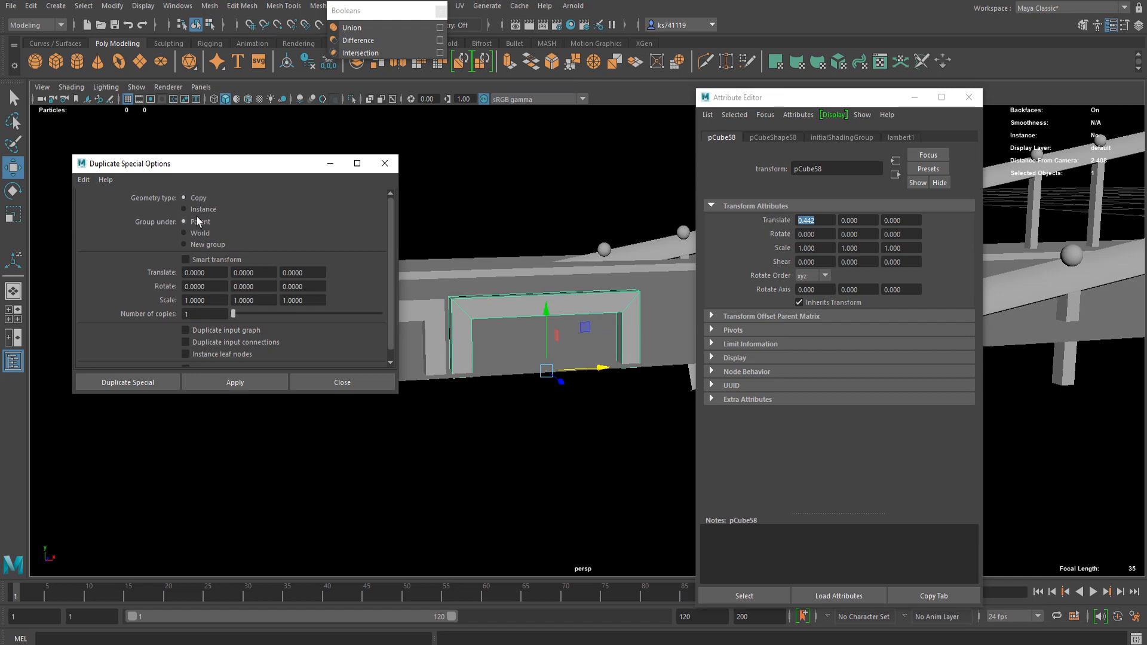
{"action": "scroll", "coordinate": [221, 233], "scroll_direction": "down", "scroll_amount": 1}
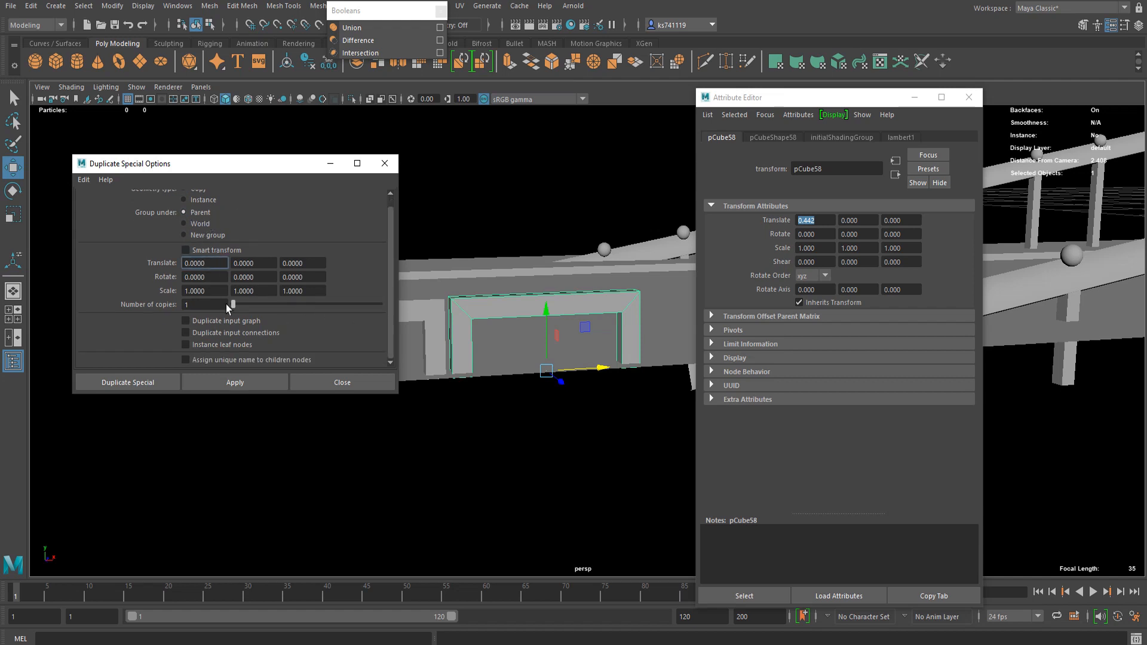
{"action": "left_click", "coordinate": [204, 264]}
{"action": "type", "text": "."}
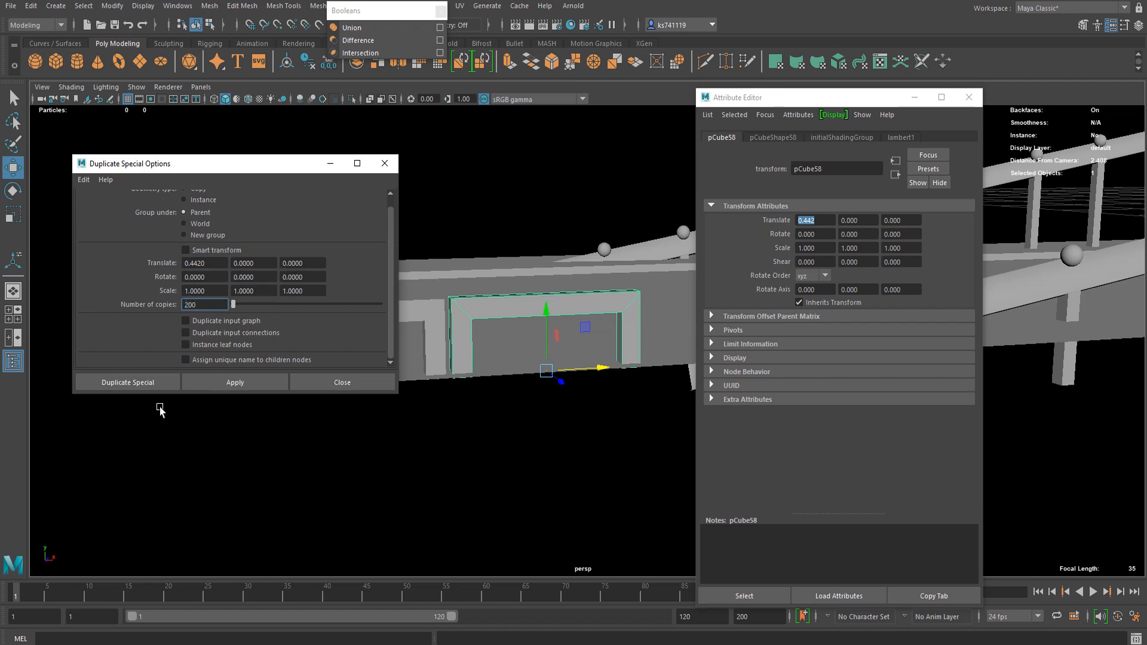
{"action": "left_click", "coordinate": [126, 383]}
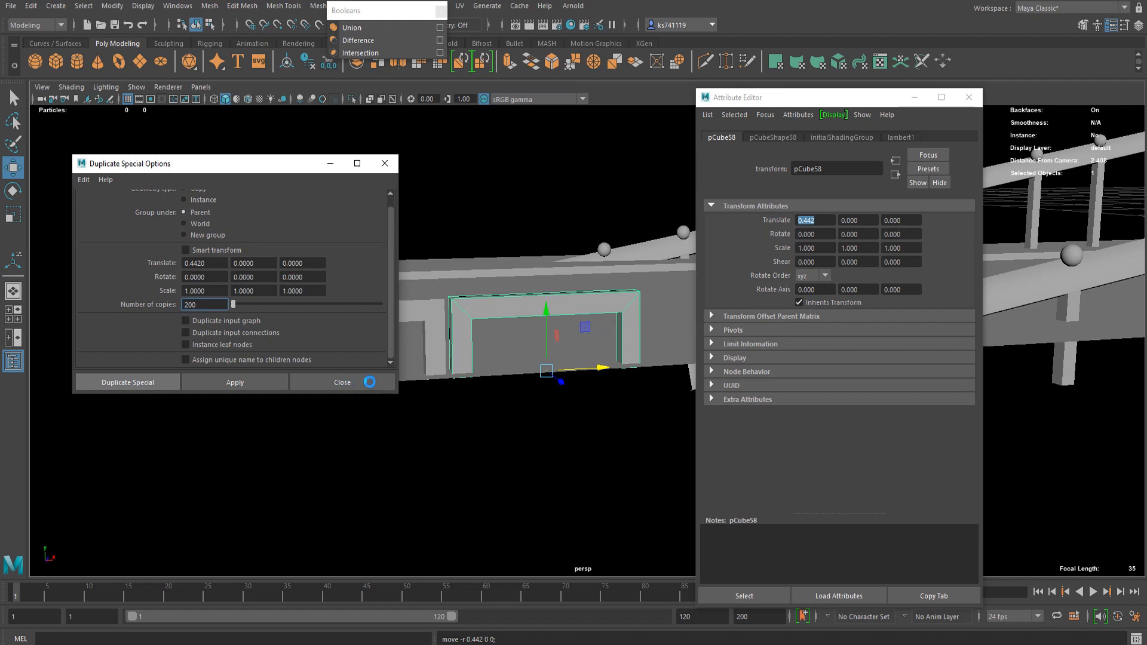
- Delete the surplus frame copies that extend past the far end of the bridge deck
{"action": "scroll", "coordinate": [532, 379], "scroll_direction": "down", "scroll_amount": 10}
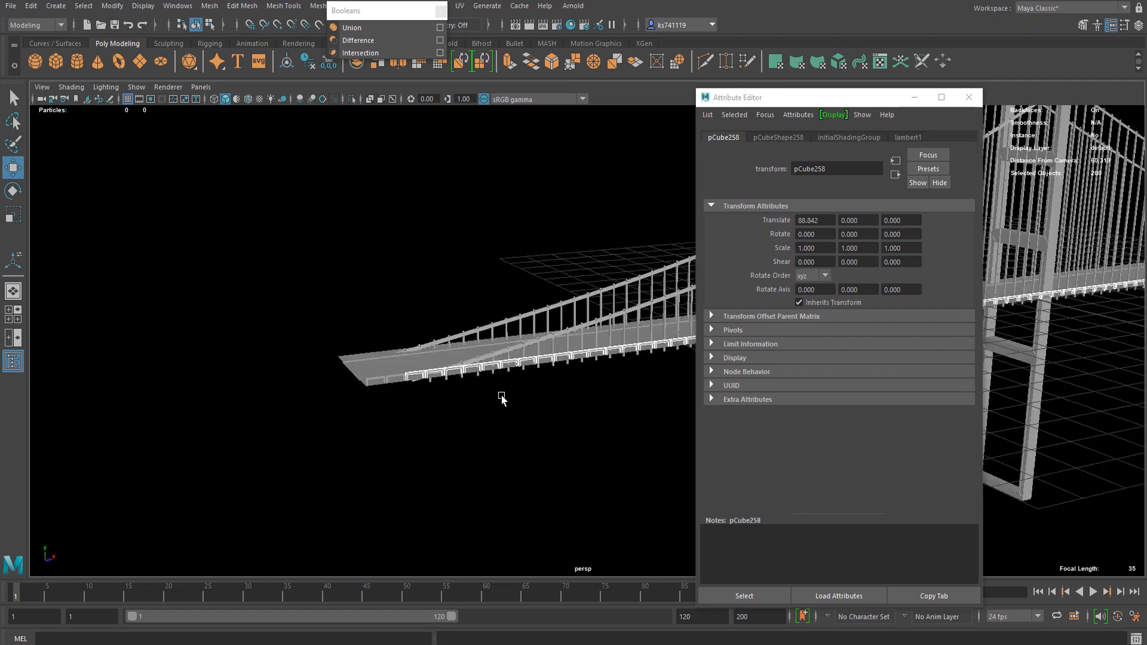
{"action": "left_click_drag", "start_coordinate": [501, 399], "coordinate": [275, 299], "text": "alt"}
{"action": "left_click_drag", "start_coordinate": [412, 346], "coordinate": [653, 402]}
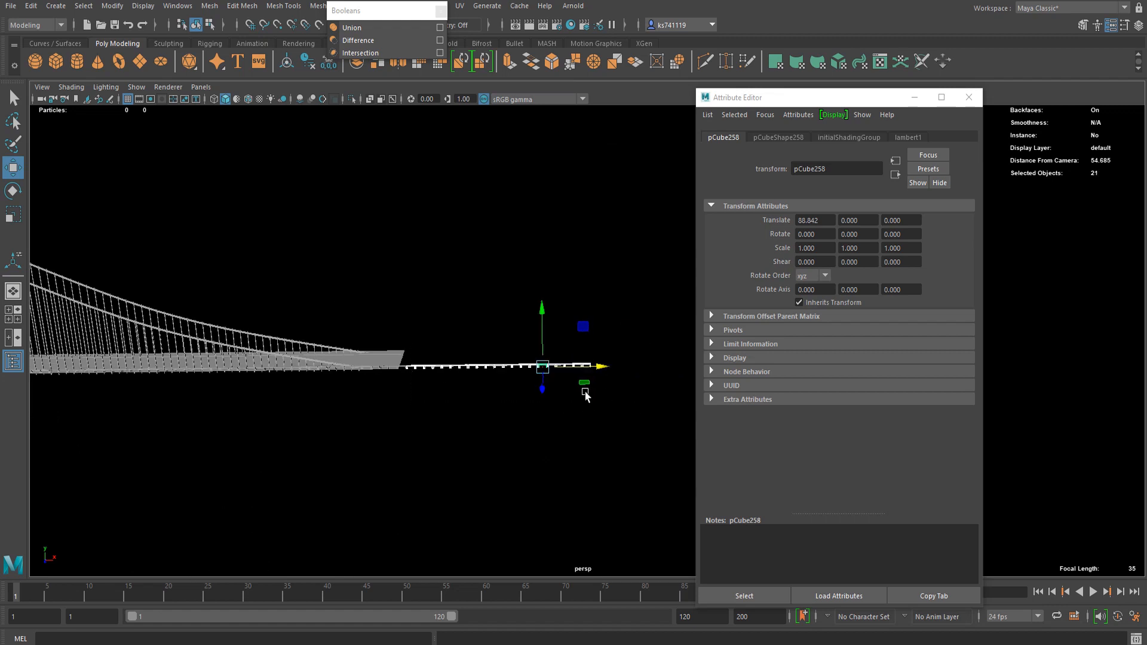
{"action": "key", "text": "Delete"}
{"action": "left_click", "coordinate": [407, 368]}
{"action": "key", "text": "Delete"}
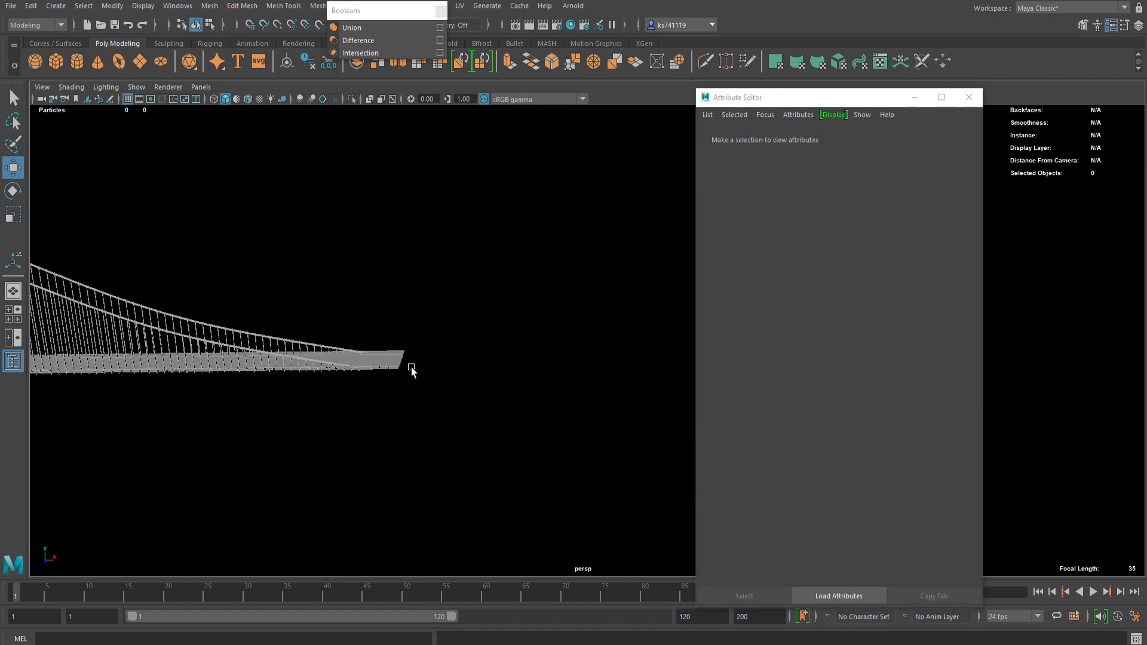
- Group the frame pieces pCube57 through pCube236 and combine the group into a single mesh
{"action": "scroll", "coordinate": [408, 375], "scroll_direction": "down", "scroll_amount": 1}
{"action": "scroll", "coordinate": [239, 389], "scroll_direction": "down", "scroll_amount": 1}
{"action": "middle_click_drag", "start_coordinate": [236, 389], "coordinate": [688, 333], "text": "alt"}
{"action": "left_click_drag", "start_coordinate": [689, 332], "coordinate": [222, 131], "text": "alt"}
{"action": "left_click", "coordinate": [13, 361]}
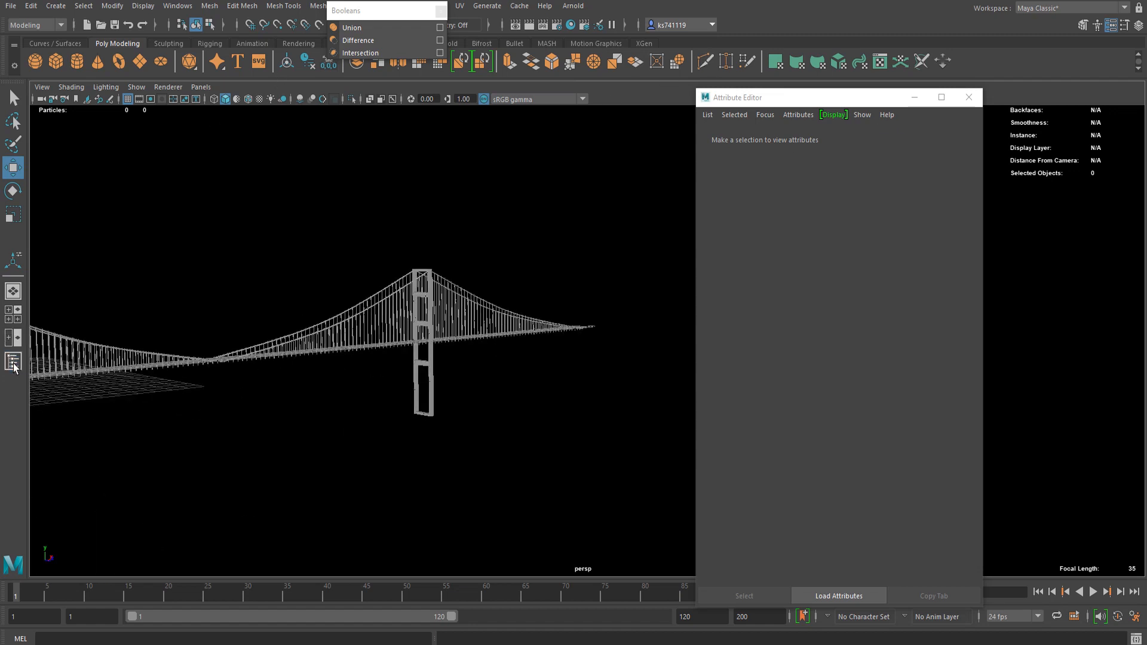
{"action": "left_click", "coordinate": [842, 225]}
{"action": "left_click_drag", "start_coordinate": [187, 410], "coordinate": [590, 339], "text": "alt"}
{"action": "left_click", "coordinate": [849, 238]}
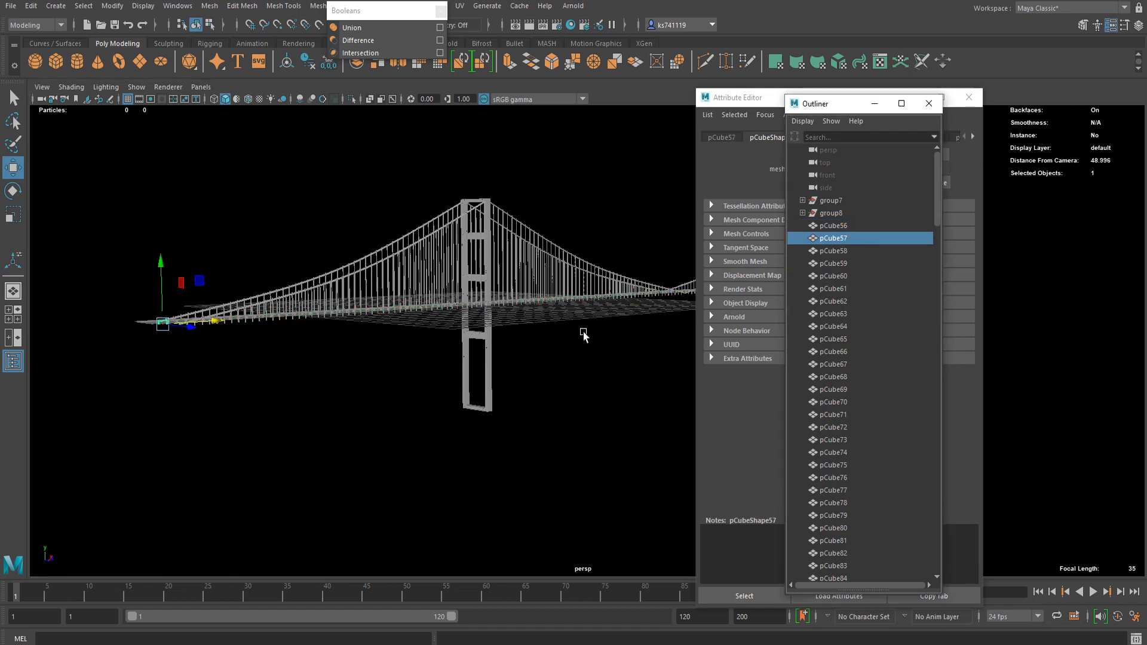
{"action": "scroll", "coordinate": [815, 405], "scroll_direction": "down", "scroll_amount": 20}
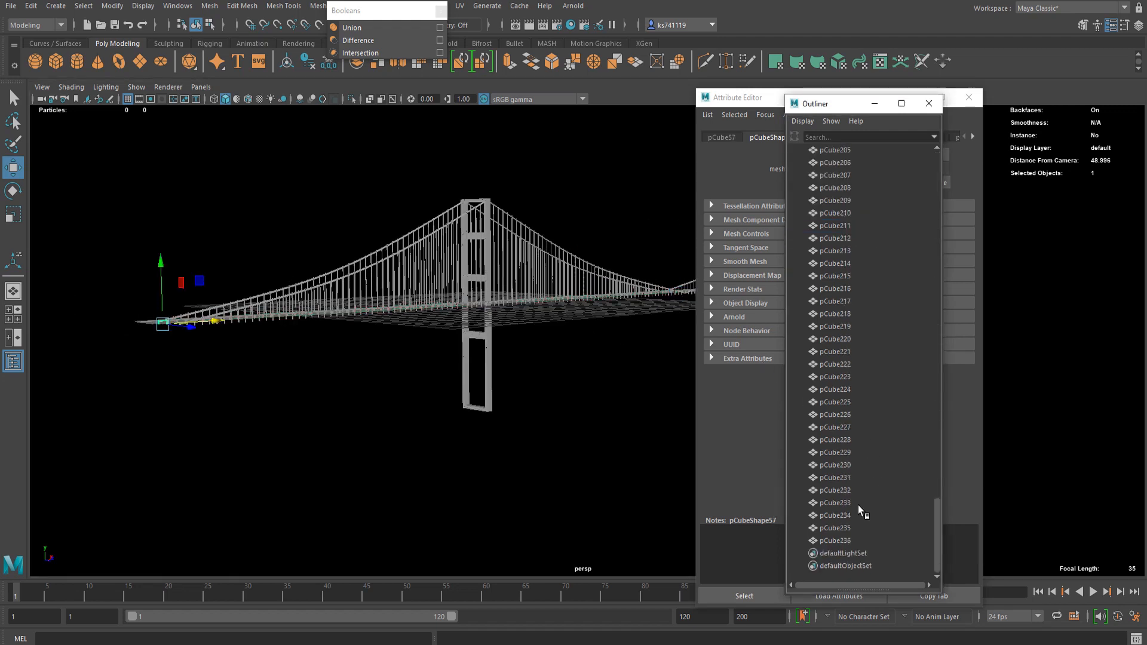
{"action": "left_click", "coordinate": [835, 541], "text": "shift"}
{"action": "key", "text": "ctrl+g"}
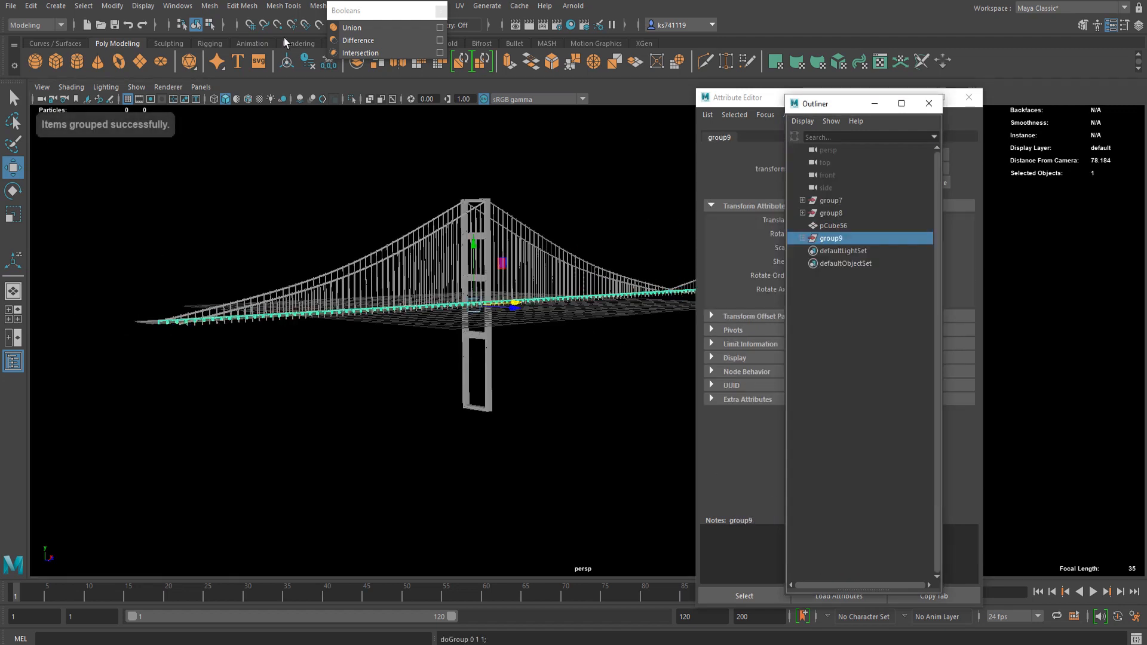
{"action": "left_click", "coordinate": [210, 6]}
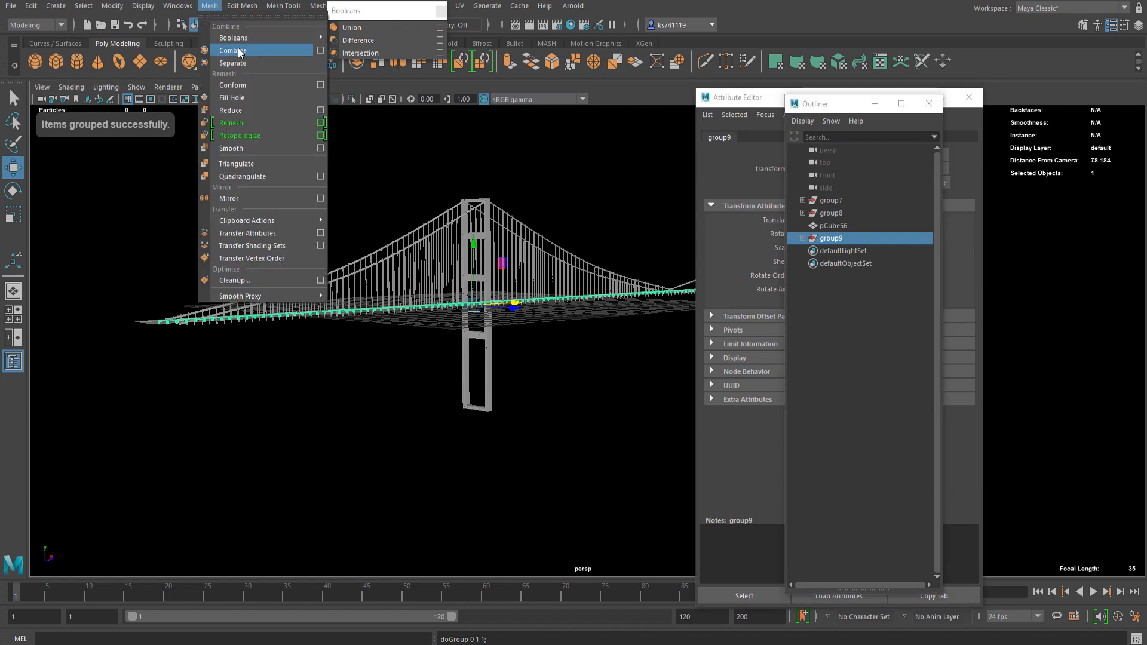
{"action": "left_click", "coordinate": [237, 49]}
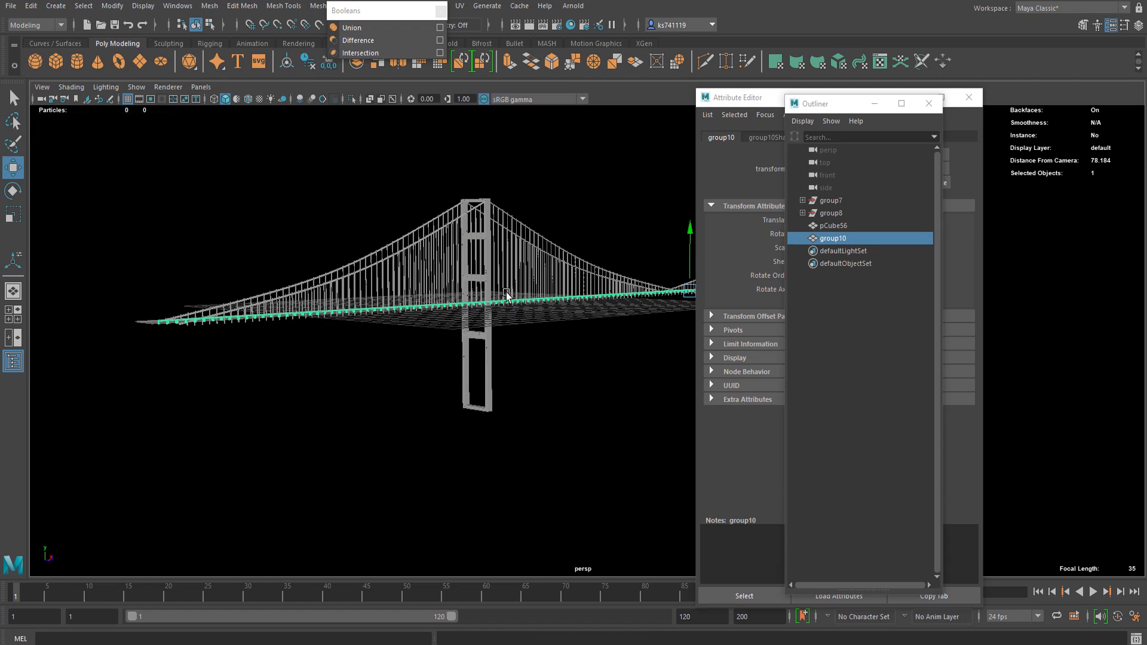
- Duplicate the combined frame strip and place the copy along the deck's opposite edge
{"action": "key", "text": "f"}
{"action": "left_click_drag", "start_coordinate": [367, 333], "coordinate": [441, 335], "text": "alt"}
{"action": "scroll", "coordinate": [440, 335], "scroll_direction": "up", "scroll_amount": 3}
{"action": "middle_click_drag", "start_coordinate": [610, 362], "coordinate": [592, 344], "text": "alt"}
{"action": "scroll", "coordinate": [580, 305], "scroll_direction": "up", "scroll_amount": 6}
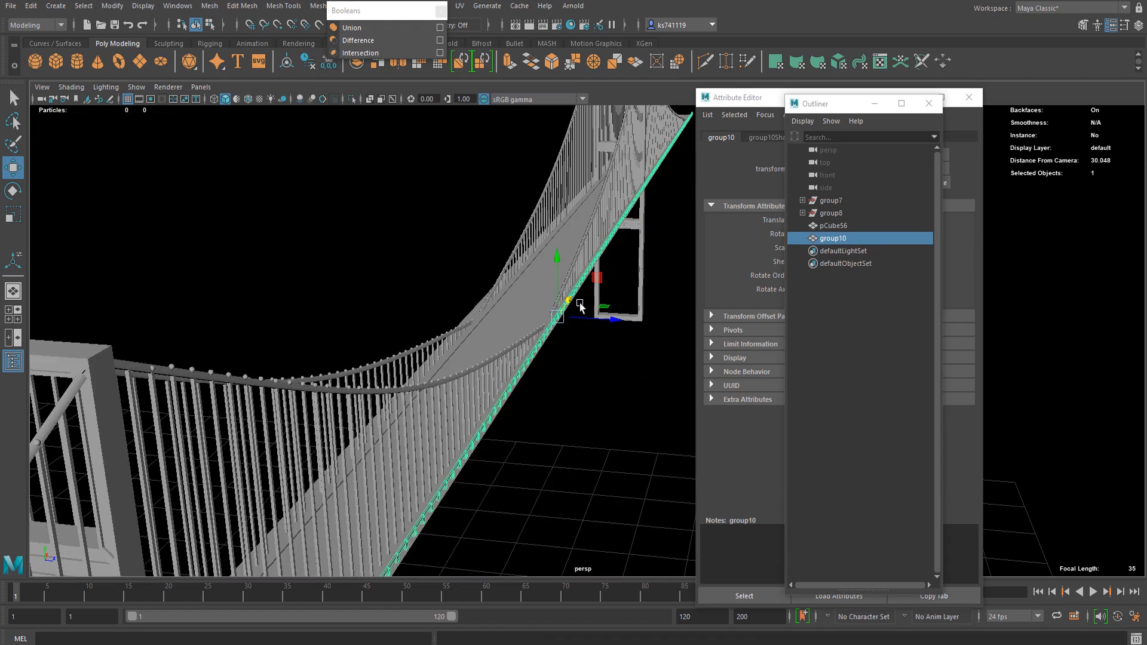
{"action": "scroll", "coordinate": [577, 303], "scroll_direction": "up", "scroll_amount": 6}
{"action": "left_click_drag", "start_coordinate": [448, 237], "coordinate": [678, 388], "text": "alt"}
{"action": "left_click_drag", "start_coordinate": [571, 383], "coordinate": [384, 361], "text": "alt"}
{"action": "scroll", "coordinate": [642, 377], "scroll_direction": "down", "scroll_amount": 4}
{"action": "key", "text": "ctrl+d"}
{"action": "right_click", "coordinate": [281, 306]}
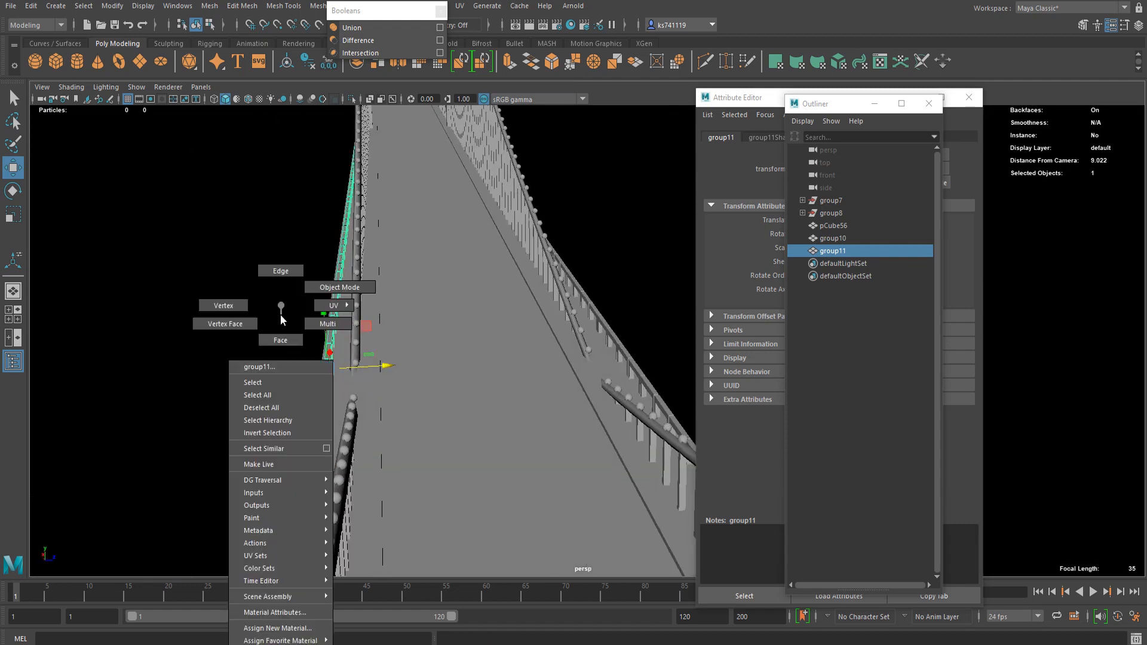
{"action": "right_click_drag", "start_coordinate": [282, 320], "coordinate": [336, 266]}
{"action": "left_click", "coordinate": [262, 234]}
- Select the underside faces of the deck pCube56 and extrude them
{"action": "left_click_drag", "start_coordinate": [382, 335], "coordinate": [486, 254], "text": "alt"}
{"action": "left_click", "coordinate": [559, 130]}
{"action": "left_click_drag", "start_coordinate": [559, 130], "coordinate": [460, 225], "text": "alt"}
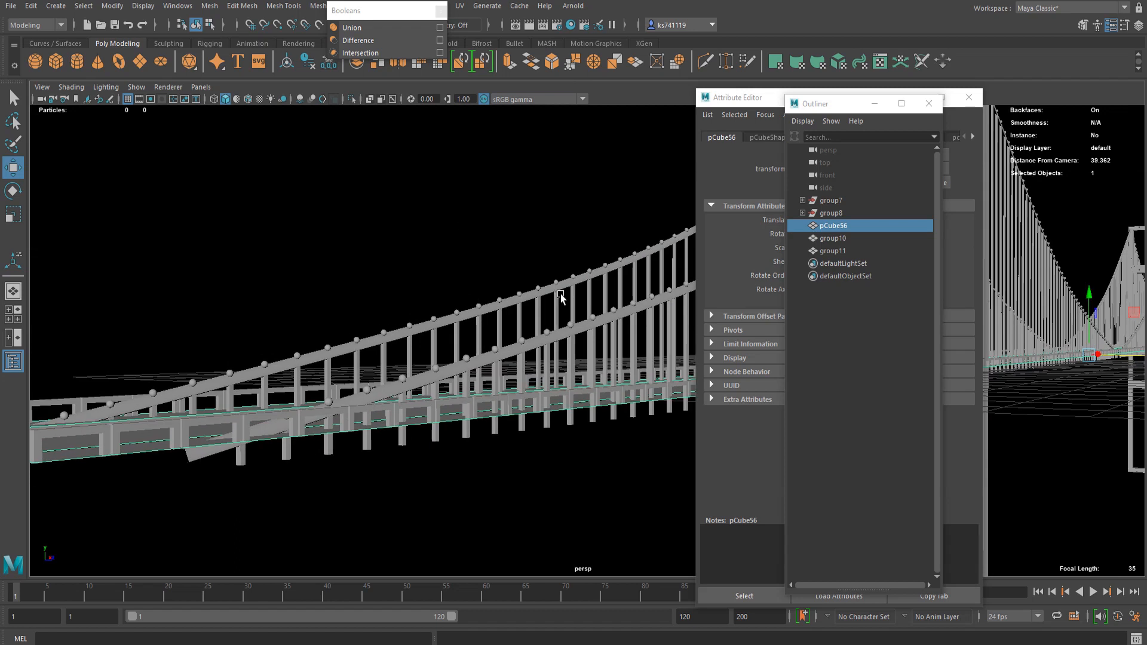
{"action": "middle_click_drag", "start_coordinate": [561, 295], "coordinate": [492, 272]}
{"action": "key", "text": "ctrl+z"}
{"action": "scroll", "coordinate": [551, 307], "scroll_direction": "down", "scroll_amount": 5}
{"action": "middle_click_drag", "start_coordinate": [590, 371], "coordinate": [425, 301], "text": "alt"}
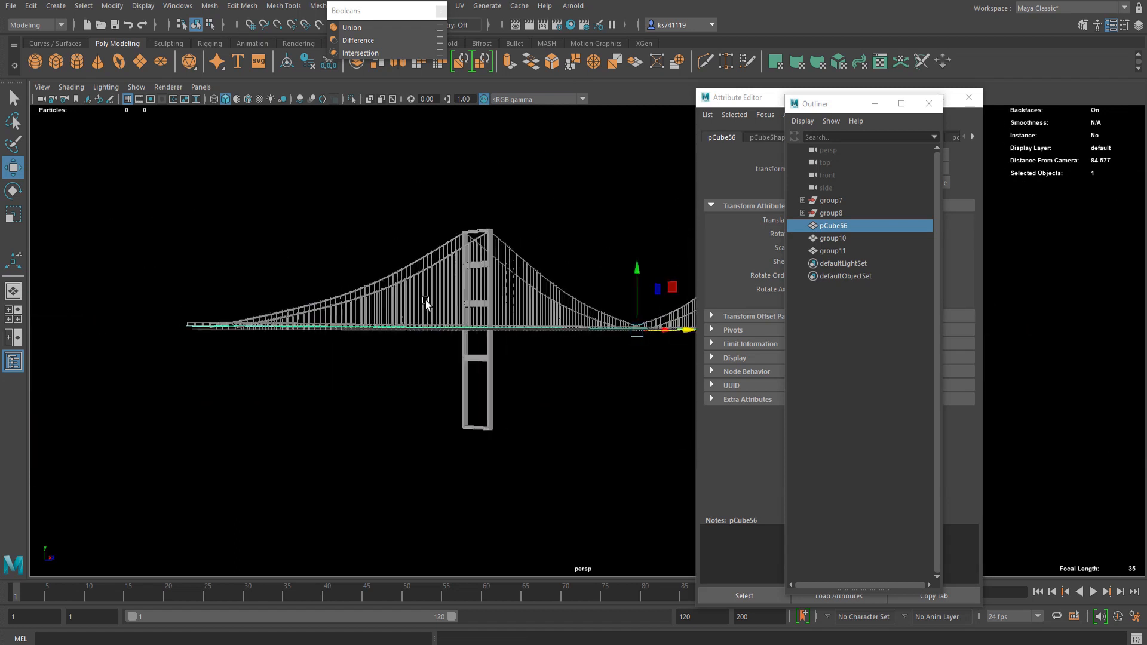
{"action": "scroll", "coordinate": [426, 304], "scroll_direction": "up", "scroll_amount": 3}
{"action": "key", "text": "ctrl+e"}
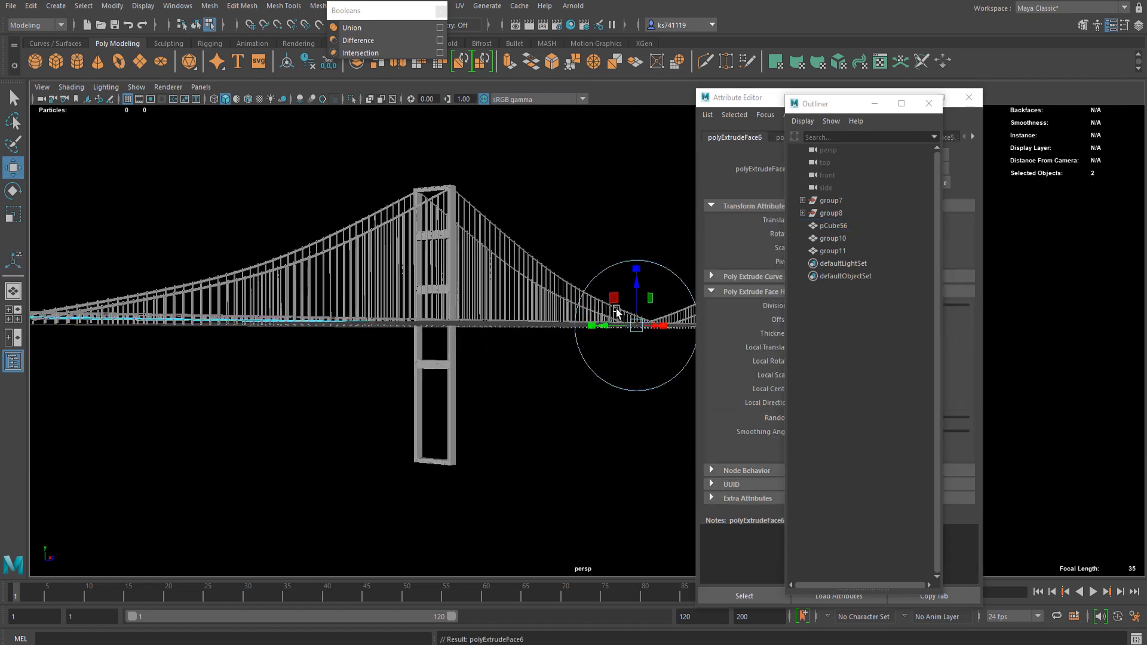
- Close the Attribute Editor and Outliner, and set the underside extrusion's thickness to -0.19
{"action": "key", "text": "w"}
{"action": "right_click_drag", "start_coordinate": [588, 313], "coordinate": [355, 341], "text": "alt"}
{"action": "left_click_drag", "start_coordinate": [354, 341], "coordinate": [423, 349], "text": "alt"}
{"action": "right_click_drag", "start_coordinate": [423, 349], "coordinate": [509, 367], "text": "alt"}
{"action": "middle_click_drag", "start_coordinate": [509, 367], "coordinate": [419, 359], "text": "alt"}
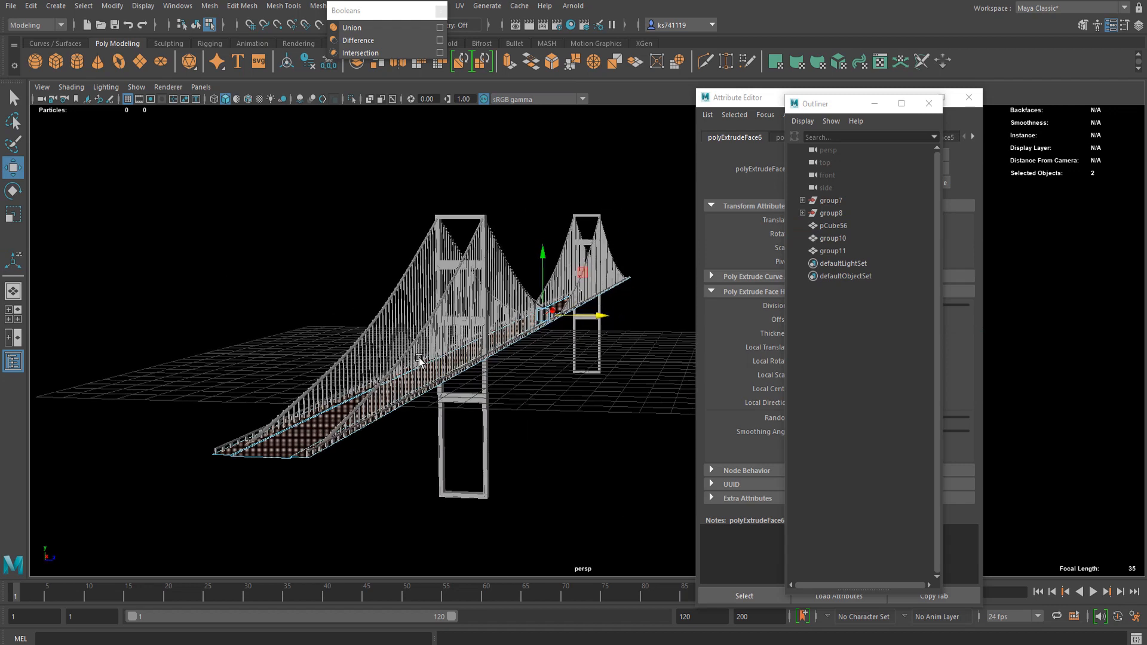
{"action": "key", "text": "t"}
{"action": "left_click", "coordinate": [969, 97]}
{"action": "left_click", "coordinate": [928, 103]}
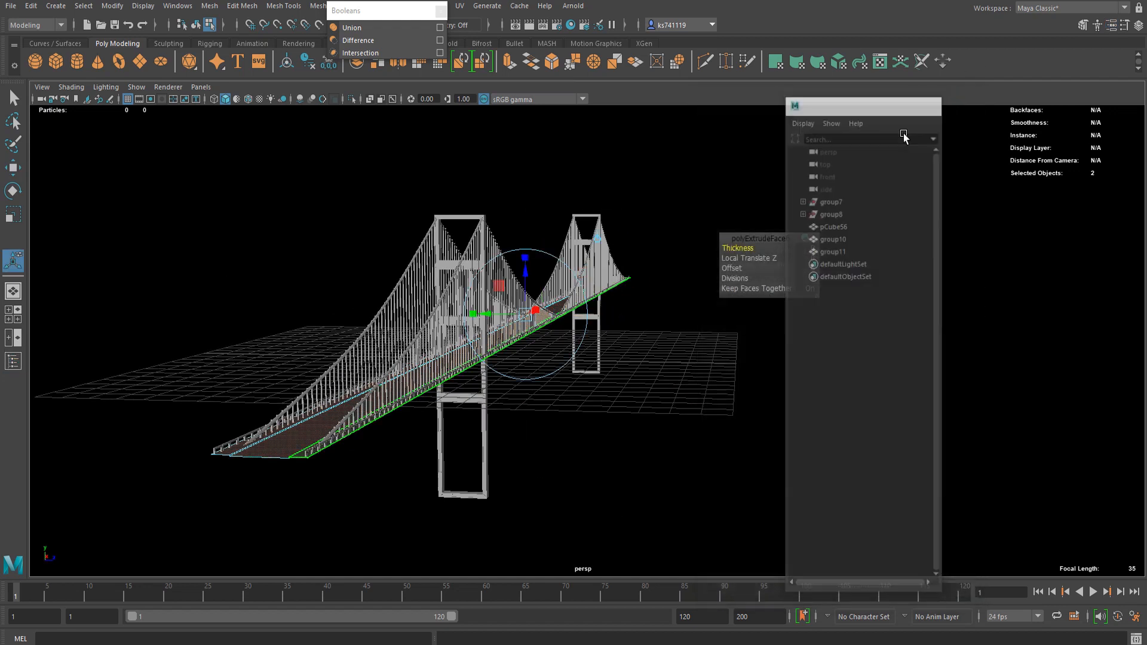
{"action": "mouse_move", "coordinate": [737, 248]}
{"action": "left_mouse_down"}
{"action": "mouse_move", "coordinate": [746, 244]}
{"action": "mouse_move", "coordinate": [721, 248]}
{"action": "left_mouse_up"}
- Select the two lengthwise inner edges on the deck's underside and scale them inward across the deck's width
{"action": "left_click_drag", "start_coordinate": [646, 293], "coordinate": [519, 268], "text": "alt"}
{"action": "middle_click_drag", "start_coordinate": [520, 268], "coordinate": [454, 370], "text": "alt"}
{"action": "middle_click_drag", "start_coordinate": [481, 248], "coordinate": [467, 298], "text": "alt"}
{"action": "scroll", "coordinate": [468, 298], "scroll_direction": "up", "scroll_amount": 4}
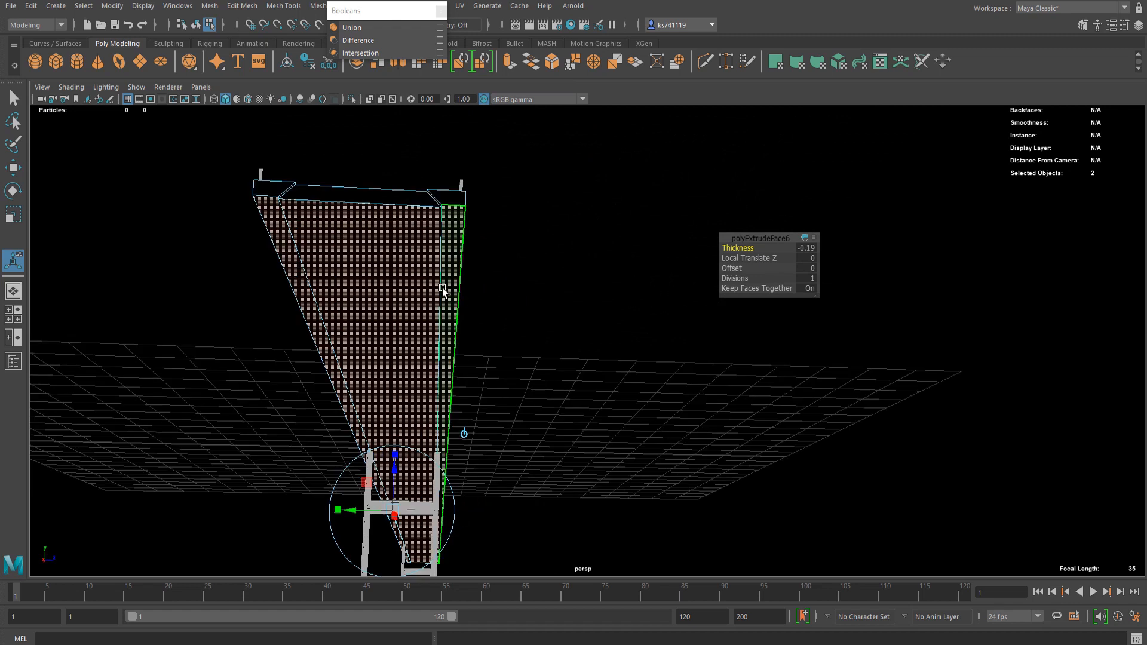
{"action": "scroll", "coordinate": [418, 275], "scroll_direction": "up", "scroll_amount": 2}
{"action": "middle_click_drag", "start_coordinate": [384, 240], "coordinate": [413, 331], "text": "alt"}
{"action": "left_click_drag", "start_coordinate": [439, 359], "coordinate": [490, 244], "text": "alt"}
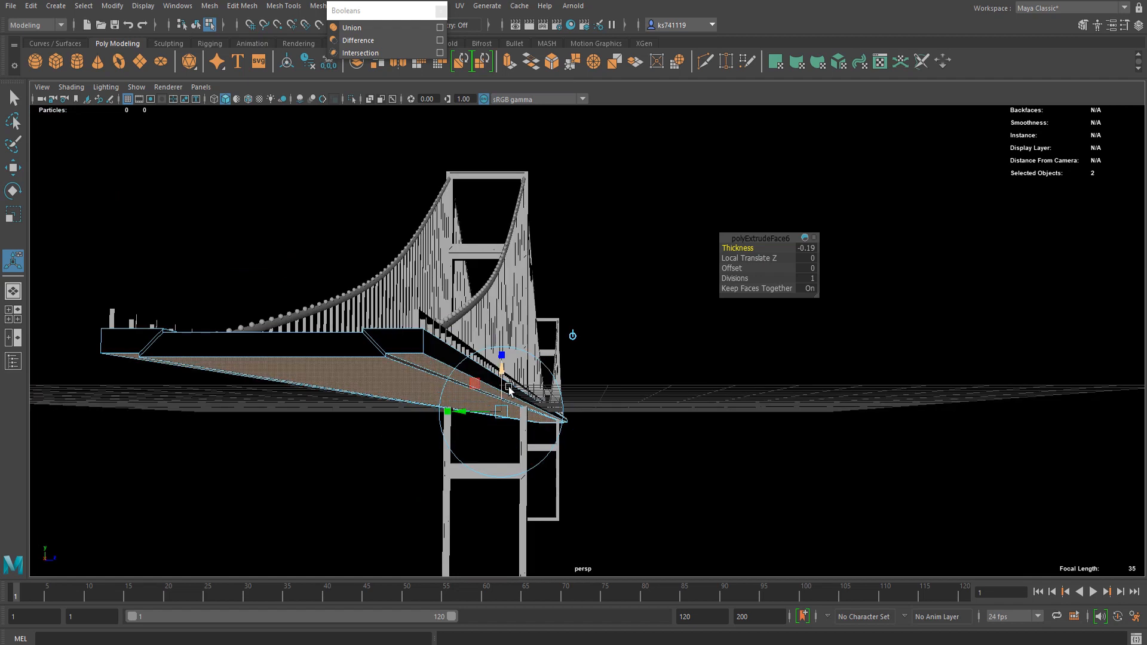
{"action": "key", "text": "r"}
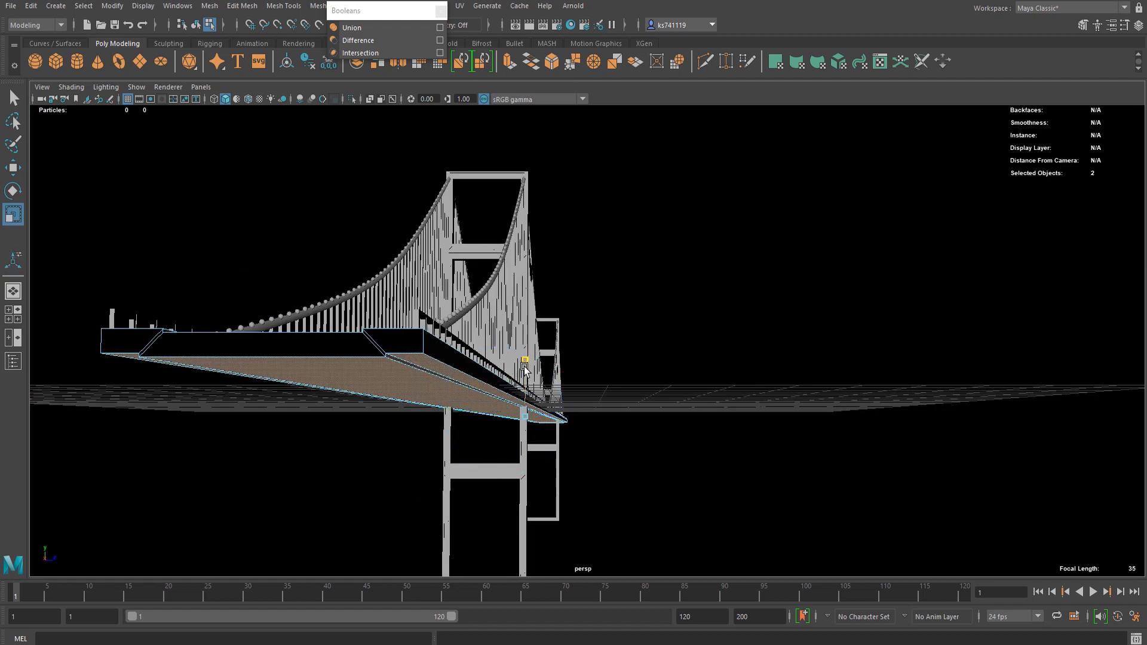
{"action": "right_click", "coordinate": [424, 306]}
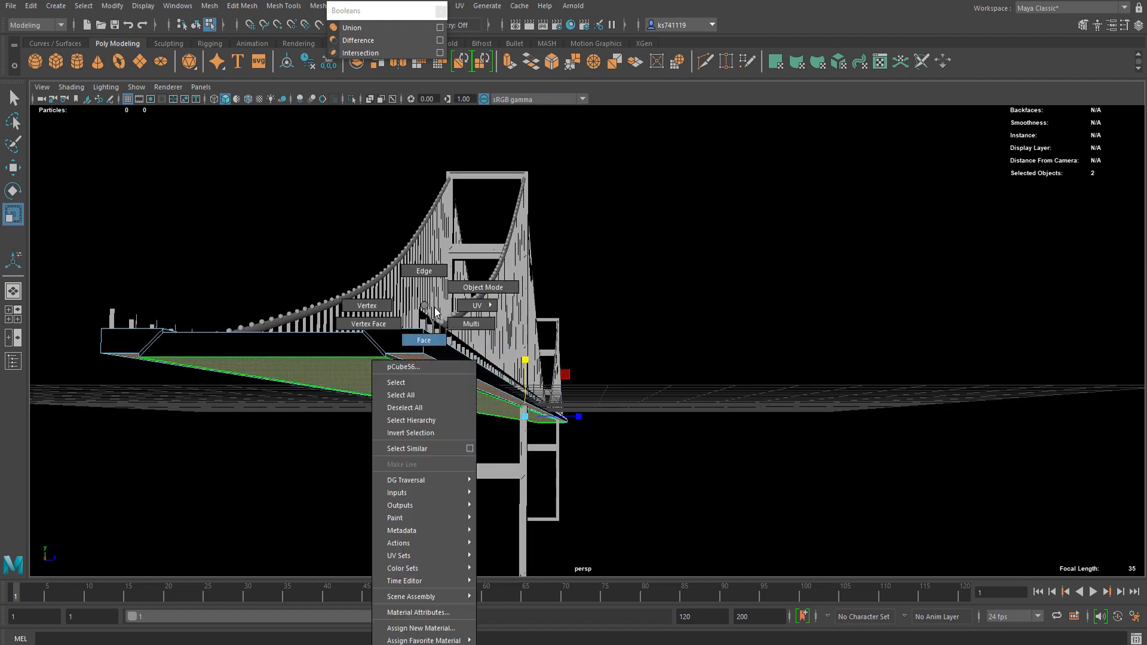
{"action": "left_click", "coordinate": [424, 340]}
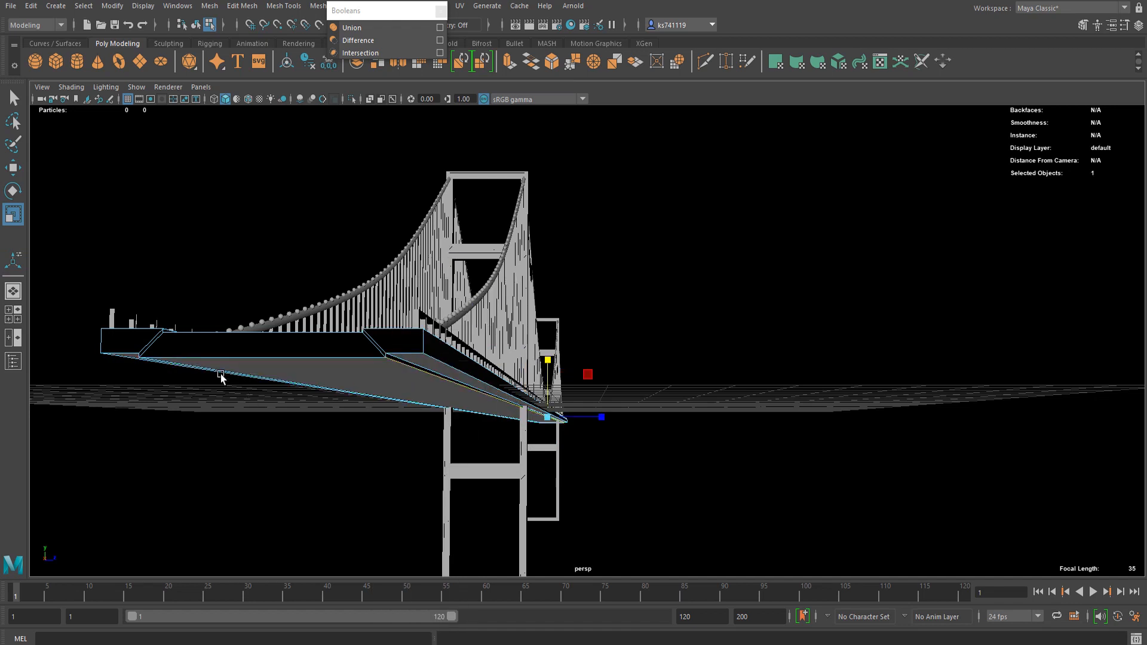
{"action": "left_click", "coordinate": [178, 364], "text": "shift"}
{"action": "key", "text": "w"}
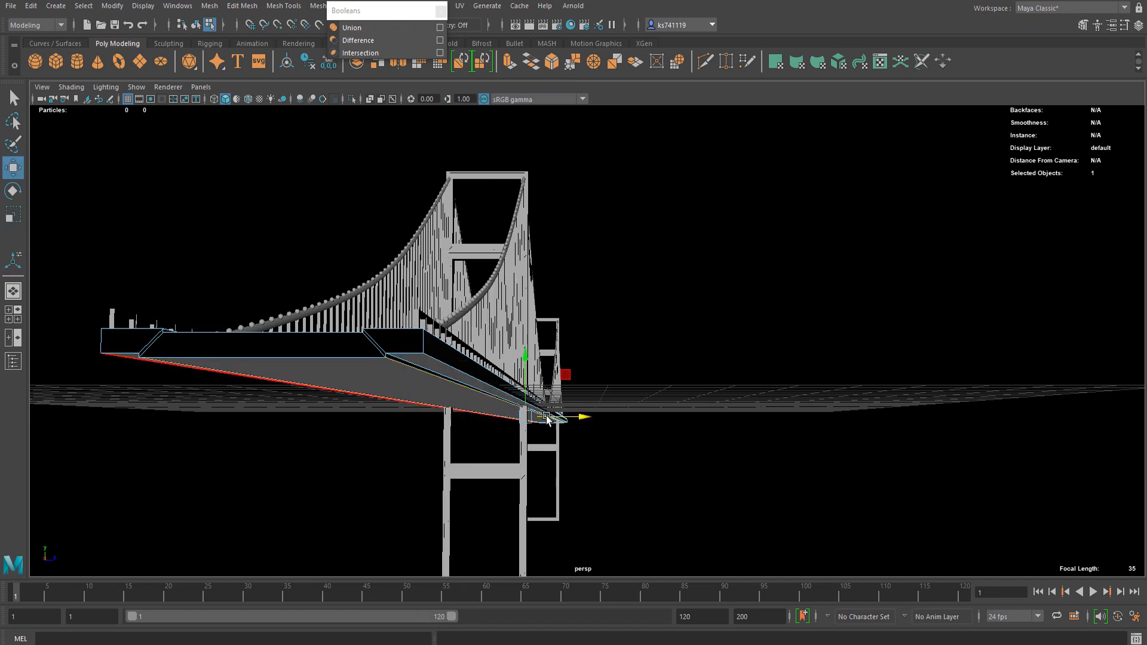
{"action": "key", "text": "r"}
{"action": "mouse_move", "coordinate": [578, 415]}
{"action": "left_mouse_down"}
{"action": "mouse_move", "coordinate": [556, 412]}
{"action": "mouse_move", "coordinate": [568, 412]}
{"action": "left_mouse_up"}
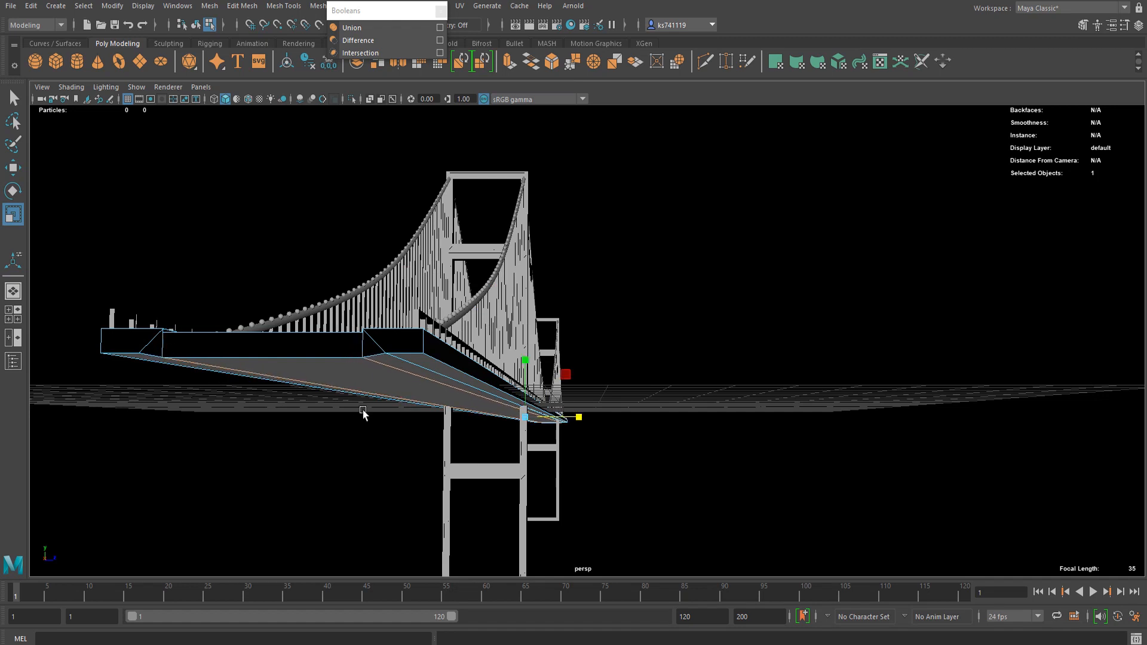
{"action": "right_click_drag", "start_coordinate": [410, 367], "coordinate": [411, 377]}
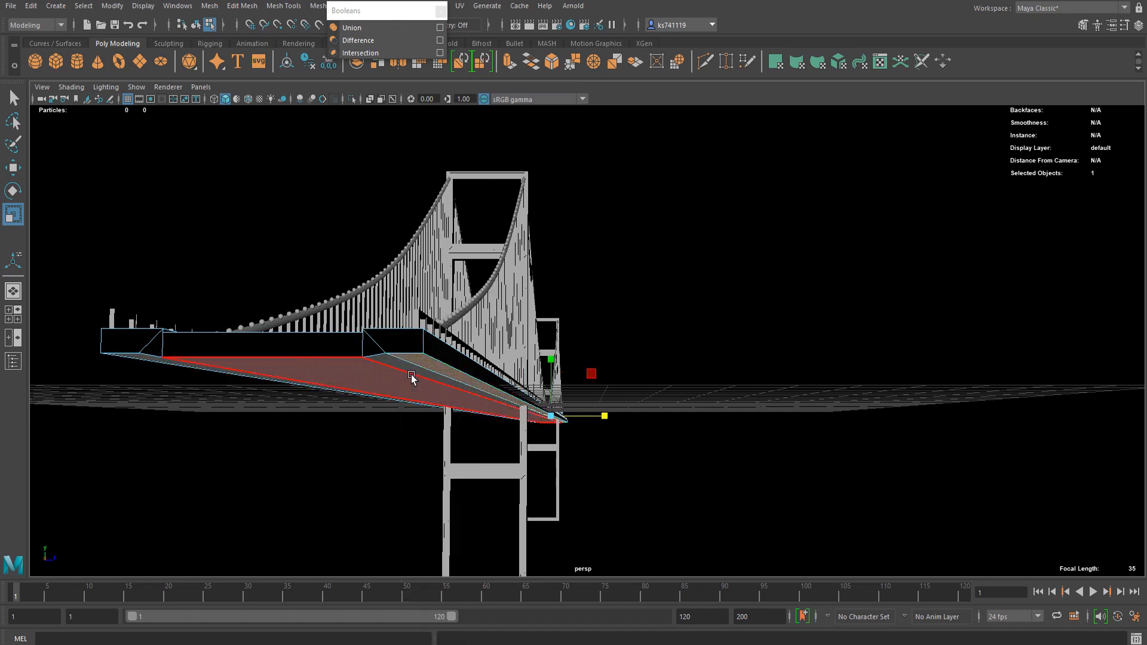
{"action": "left_click_drag", "start_coordinate": [174, 366], "coordinate": [221, 359], "text": "alt"}
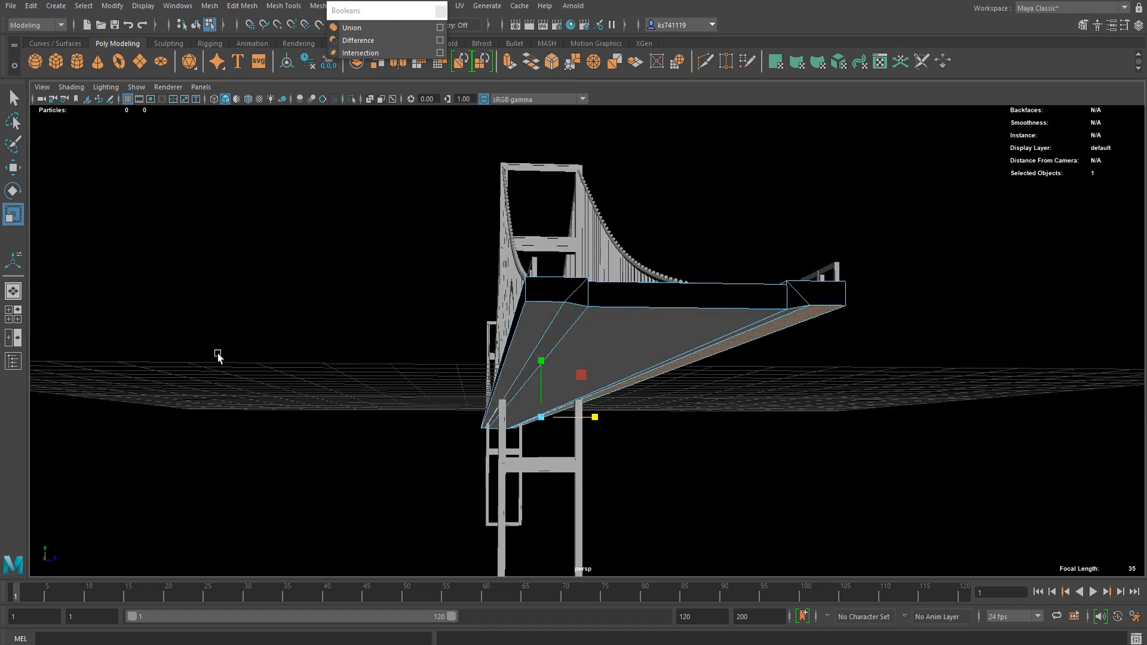
{"action": "left_click", "coordinate": [554, 345]}
{"action": "left_click_drag", "start_coordinate": [554, 345], "coordinate": [492, 361], "text": "alt"}
{"action": "key", "text": "w"}
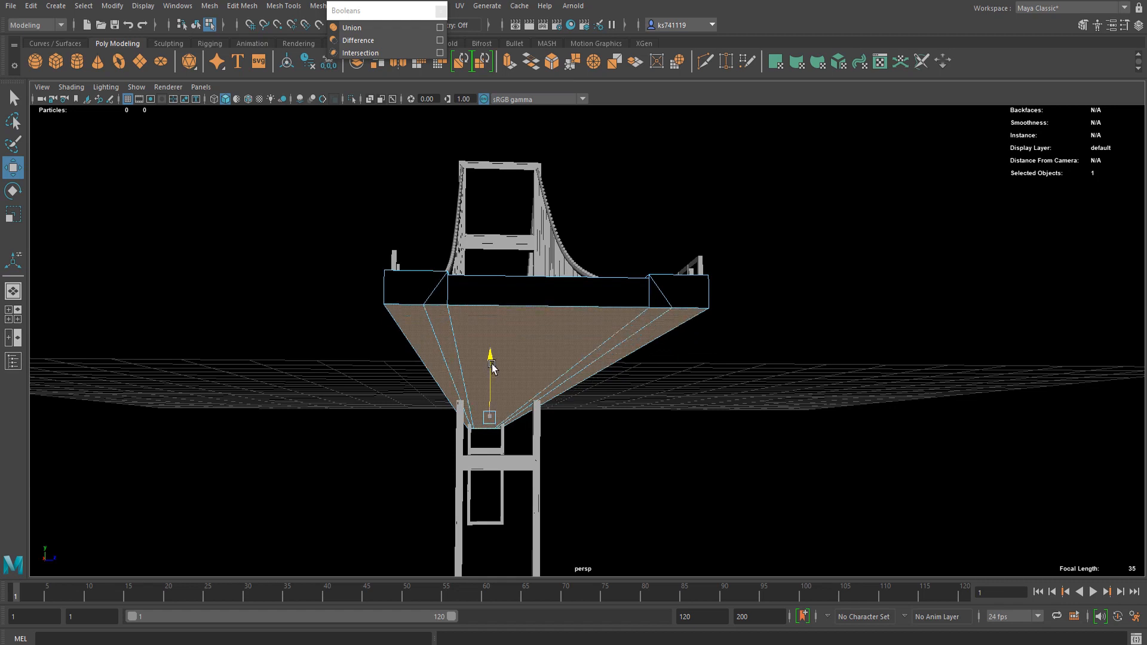
{"action": "right_click_drag", "start_coordinate": [522, 305], "coordinate": [651, 224]}
{"action": "left_click", "coordinate": [778, 218]}
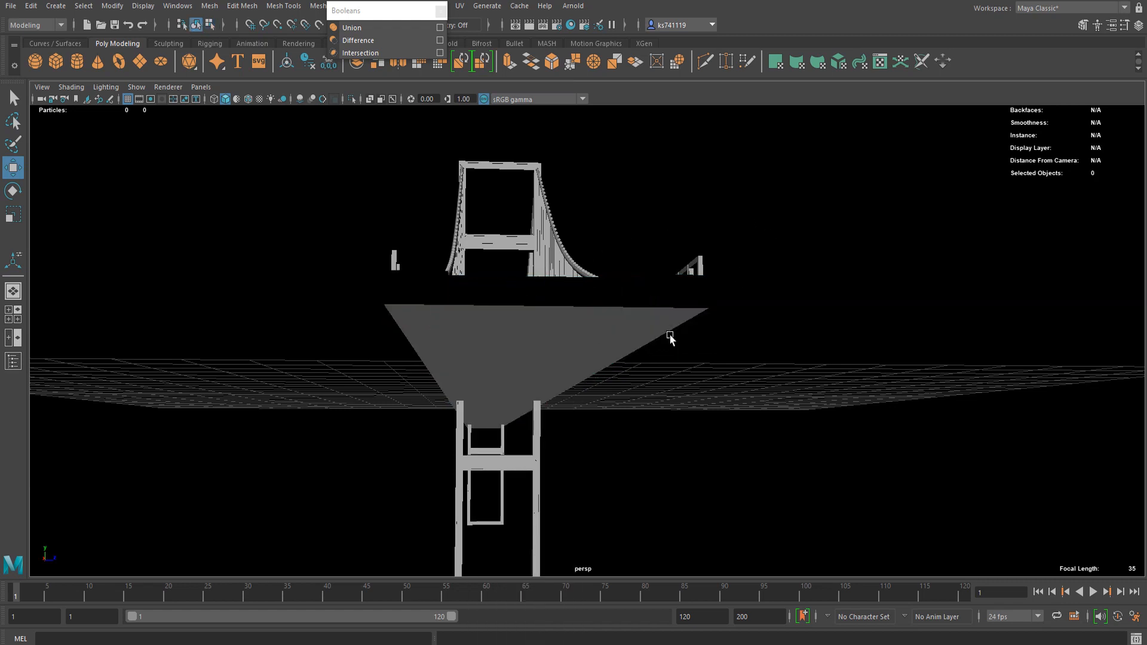
- Move the floating Booleans list clear of the bridge, select the deck mesh and reverse its normals
{"action": "left_click_drag", "start_coordinate": [682, 335], "coordinate": [463, 320], "text": "alt"}
{"action": "mouse_move", "coordinate": [544, 377]}
{"action": "left_mouse_down", "text": "alt"}
{"action": "mouse_move", "coordinate": [510, 361]}
{"action": "mouse_move", "coordinate": [534, 356]}
{"action": "left_mouse_up", "text": "alt"}
{"action": "left_click", "coordinate": [670, 381]}
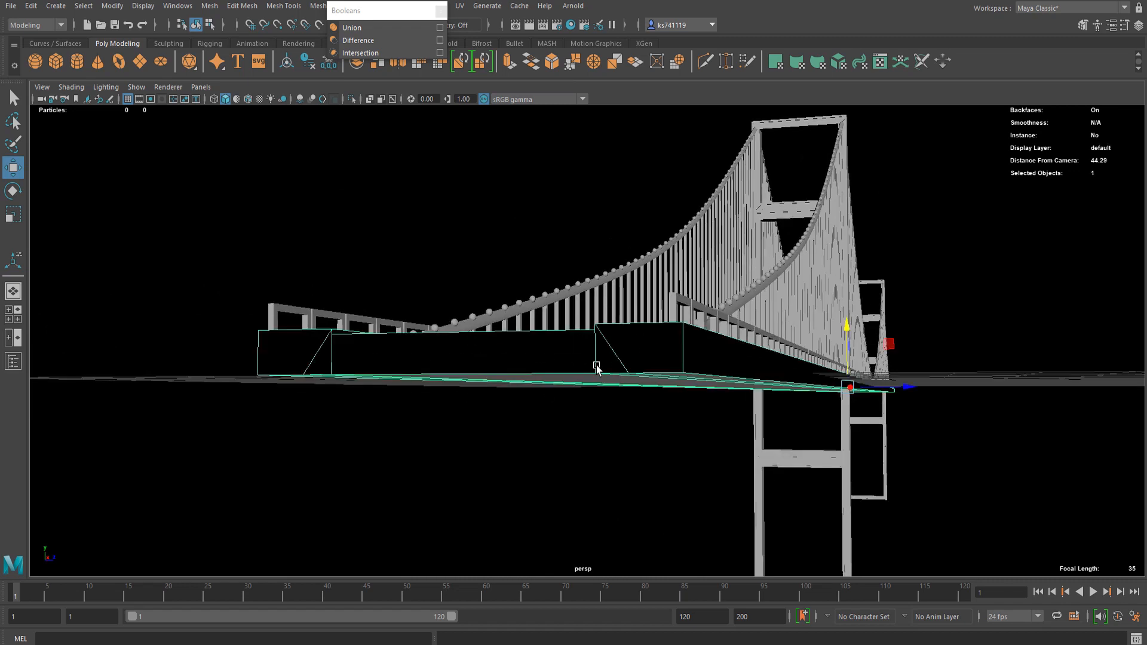
{"action": "left_click_drag", "start_coordinate": [387, 14], "coordinate": [1063, 179]}
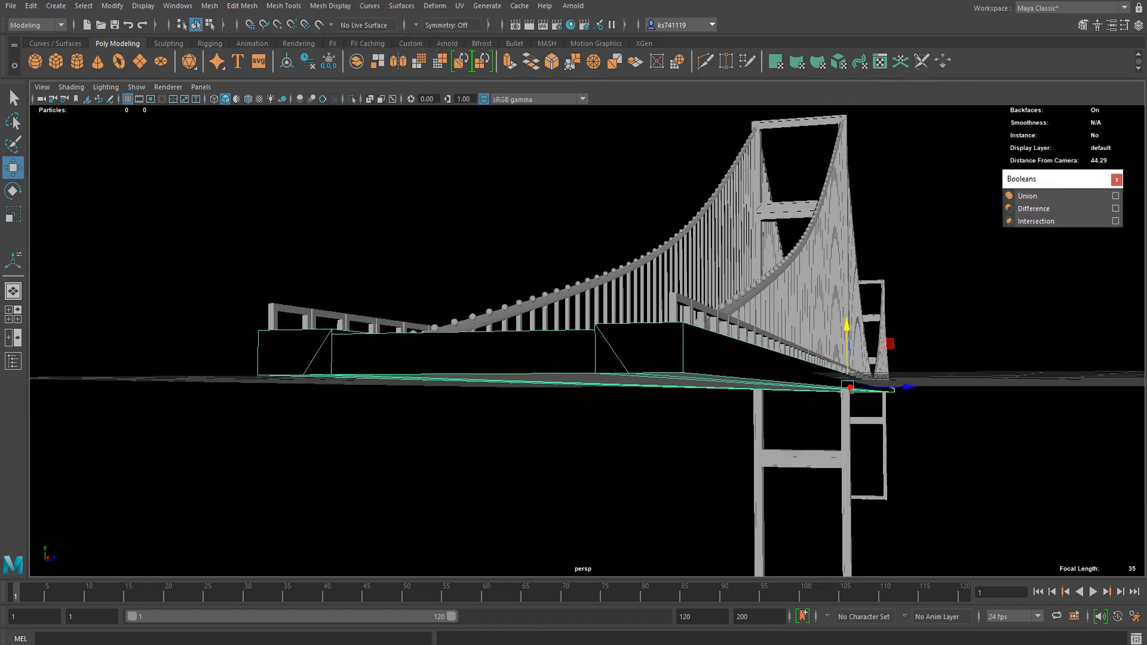
{"action": "left_click", "coordinate": [332, 5]}
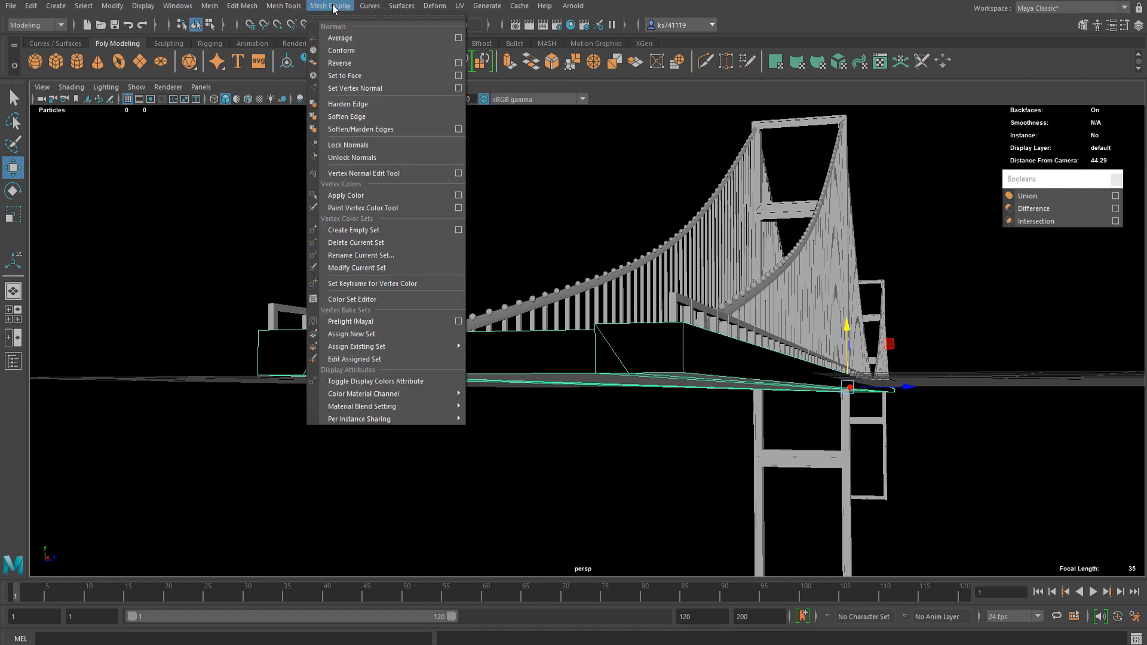
{"action": "left_click", "coordinate": [363, 64]}
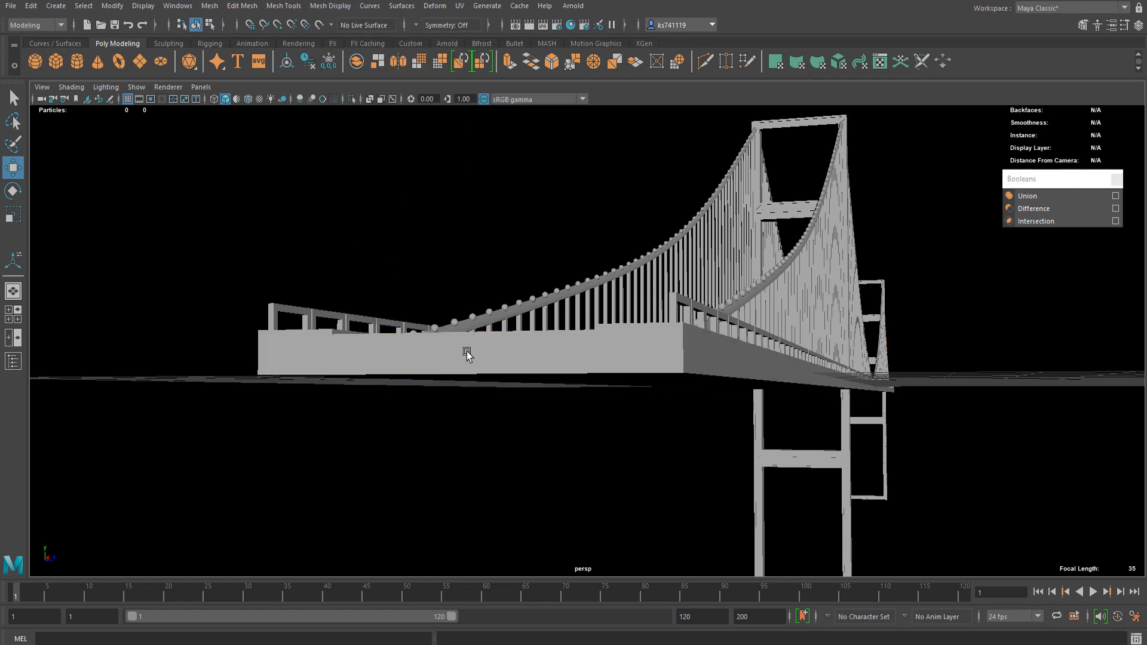
{"action": "key", "text": "q"}
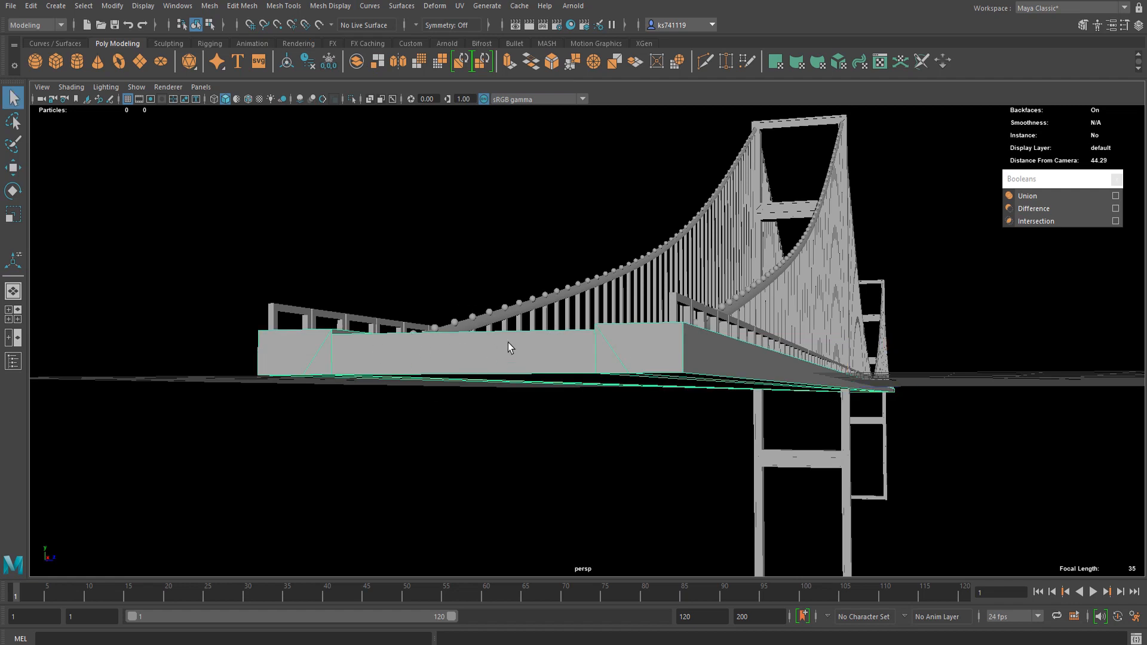
- Save the scene to the Desktop as a Maya Binary file named 123123123
{"action": "left_click_drag", "start_coordinate": [508, 342], "coordinate": [658, 328], "text": "alt"}
{"action": "key", "text": "ctrl+shift+s"}
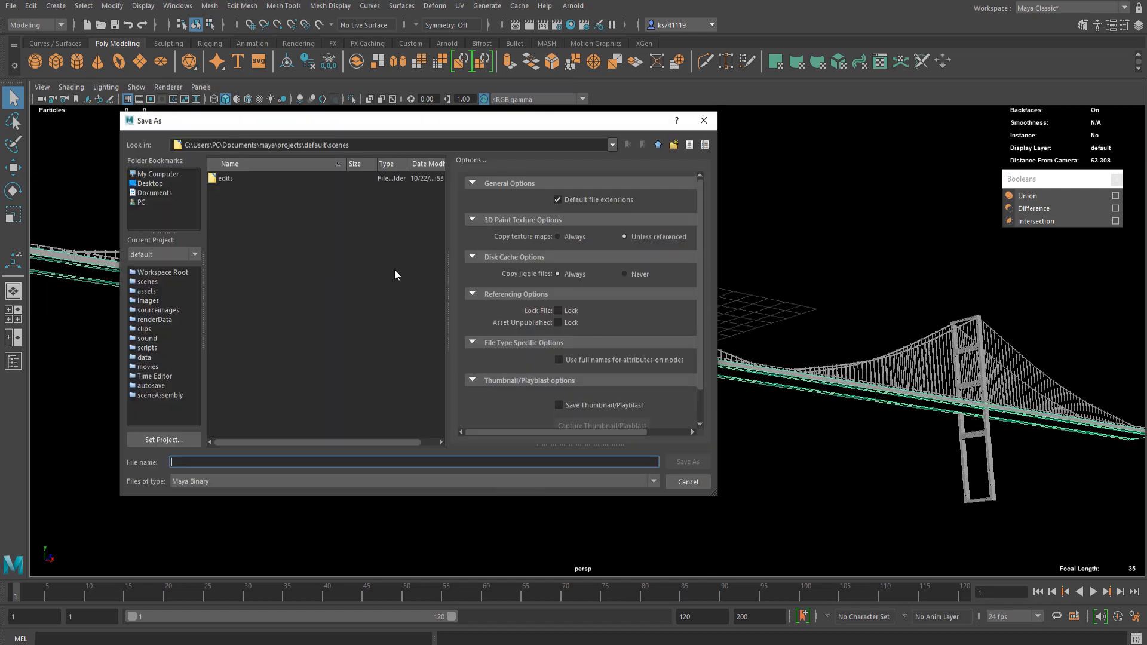
{"action": "left_click", "coordinate": [154, 184]}
{"action": "left_click", "coordinate": [244, 465]}
{"action": "type", "text": "123"}
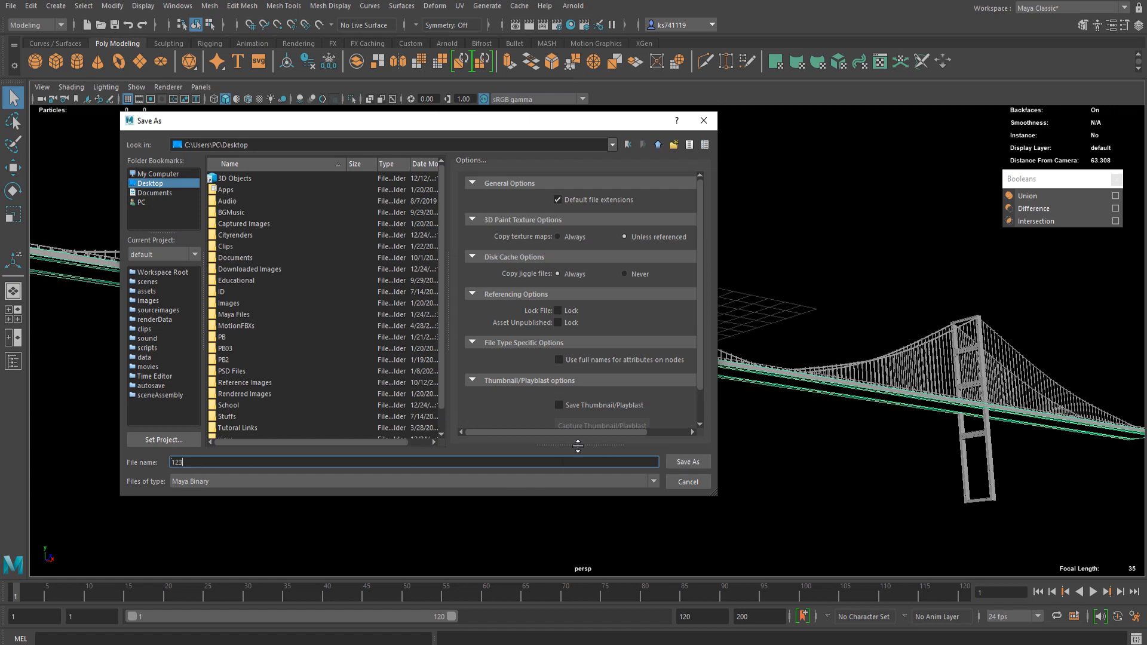
{"action": "type", "text": "123123"}
{"action": "left_click", "coordinate": [684, 463]}
{"action": "key", "text": "Return"}
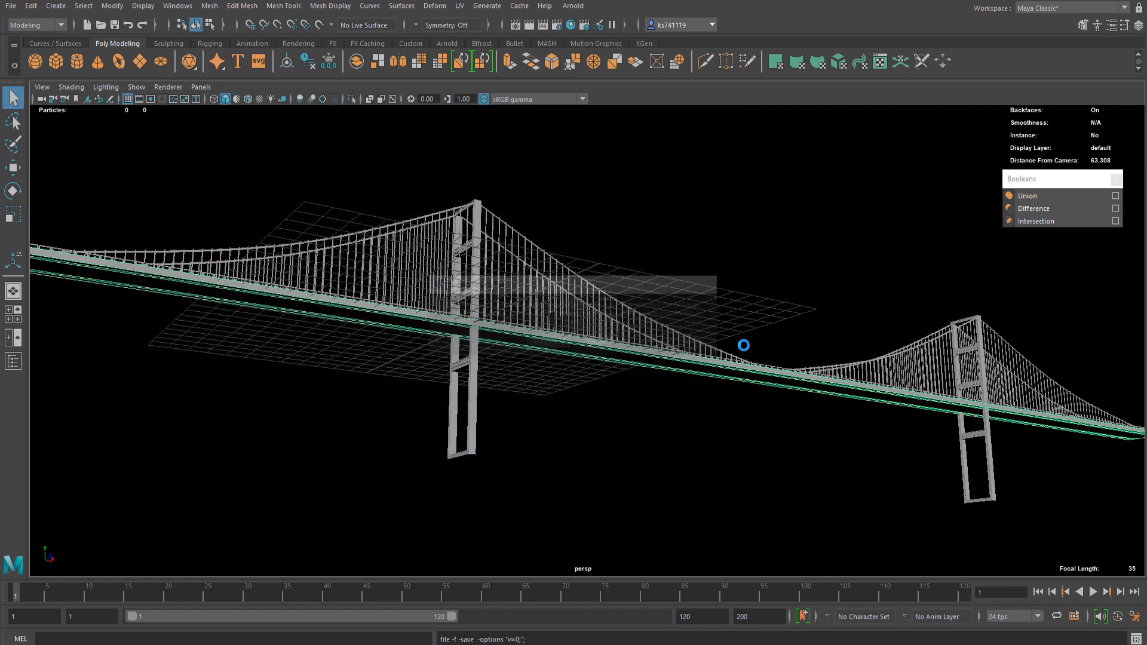
- Try to subdivide the deck's faces using Add Divisions set to Linearly, with 1 division in U and V
{"action": "left_click_drag", "start_coordinate": [440, 353], "coordinate": [359, 280], "text": "alt"}
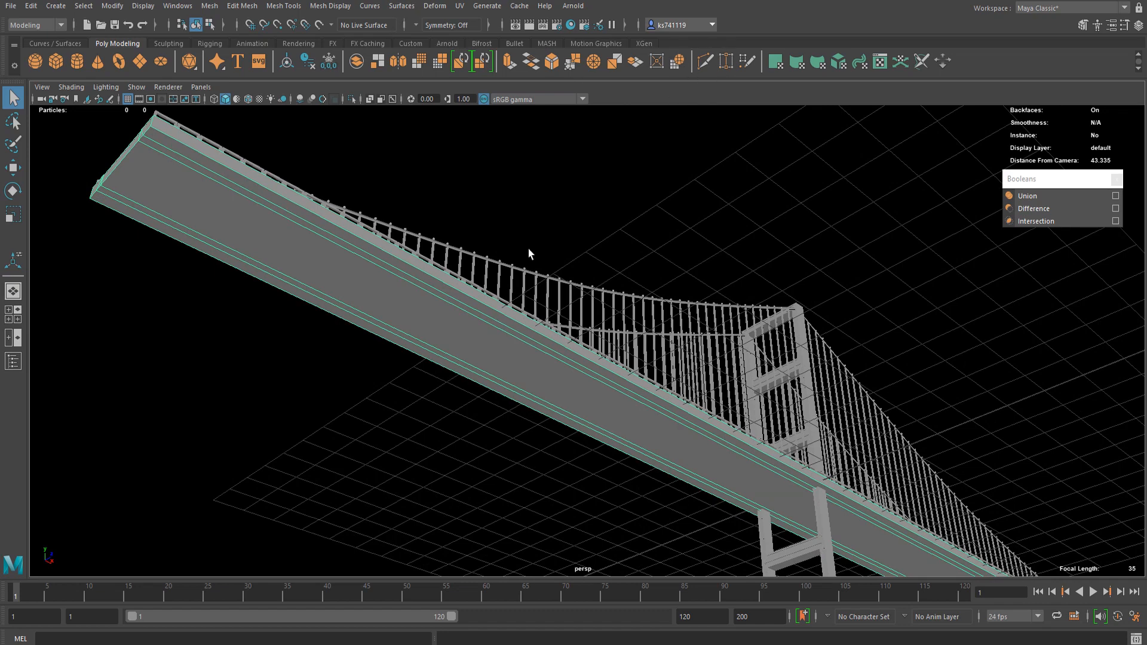
{"action": "left_click_drag", "start_coordinate": [315, 226], "coordinate": [687, 257], "text": "alt"}
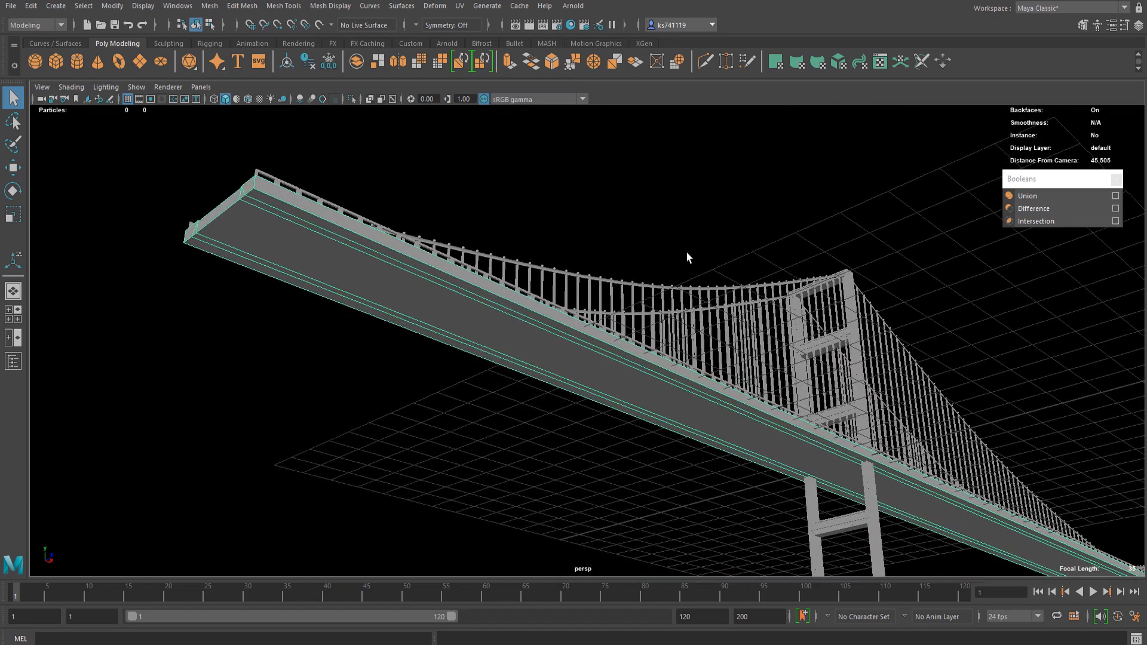
{"action": "scroll", "coordinate": [708, 124], "scroll_direction": "up", "scroll_amount": 3}
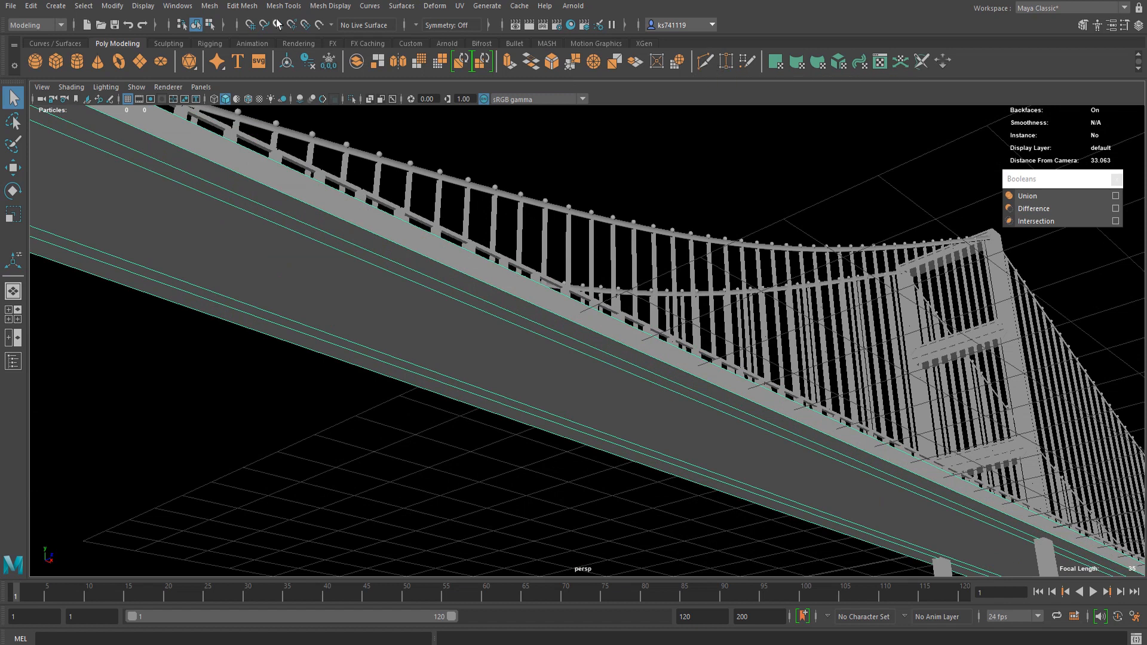
{"action": "left_click", "coordinate": [242, 6]}
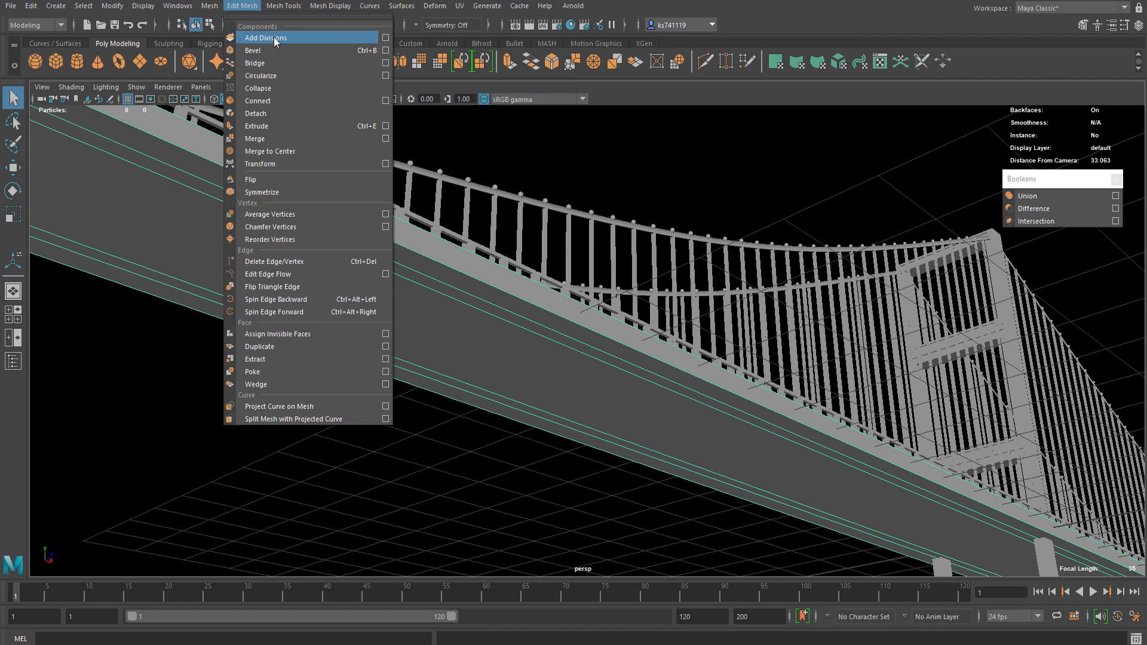
{"action": "left_click", "coordinate": [385, 38]}
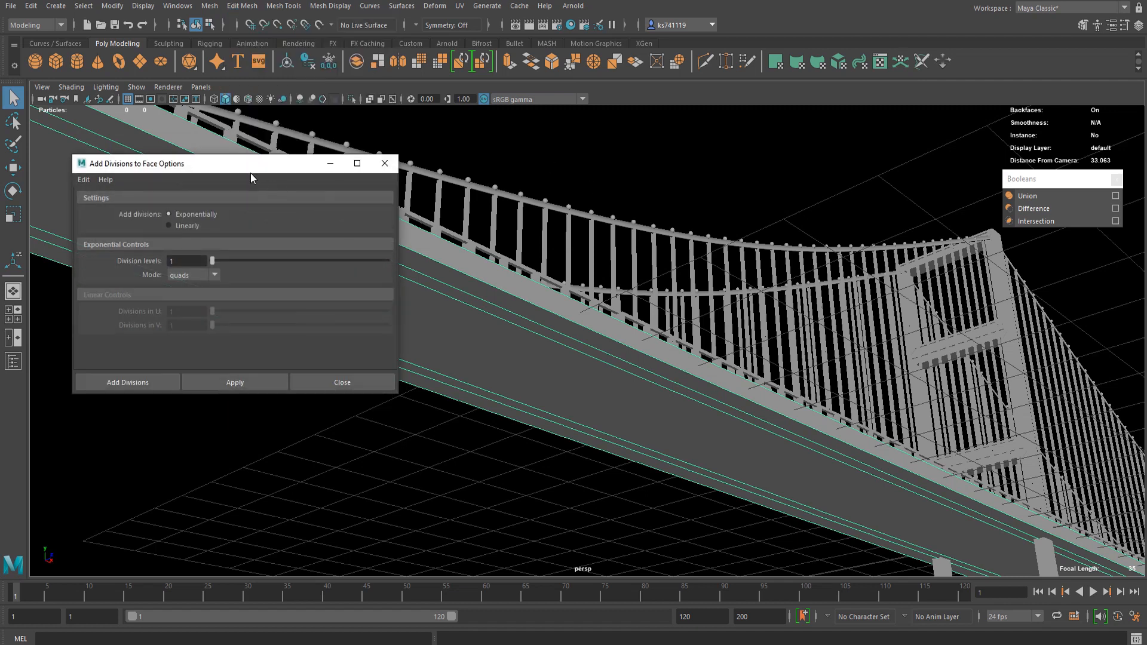
{"action": "left_click_drag", "start_coordinate": [250, 160], "coordinate": [717, 127]}
{"action": "left_click", "coordinate": [669, 189]}
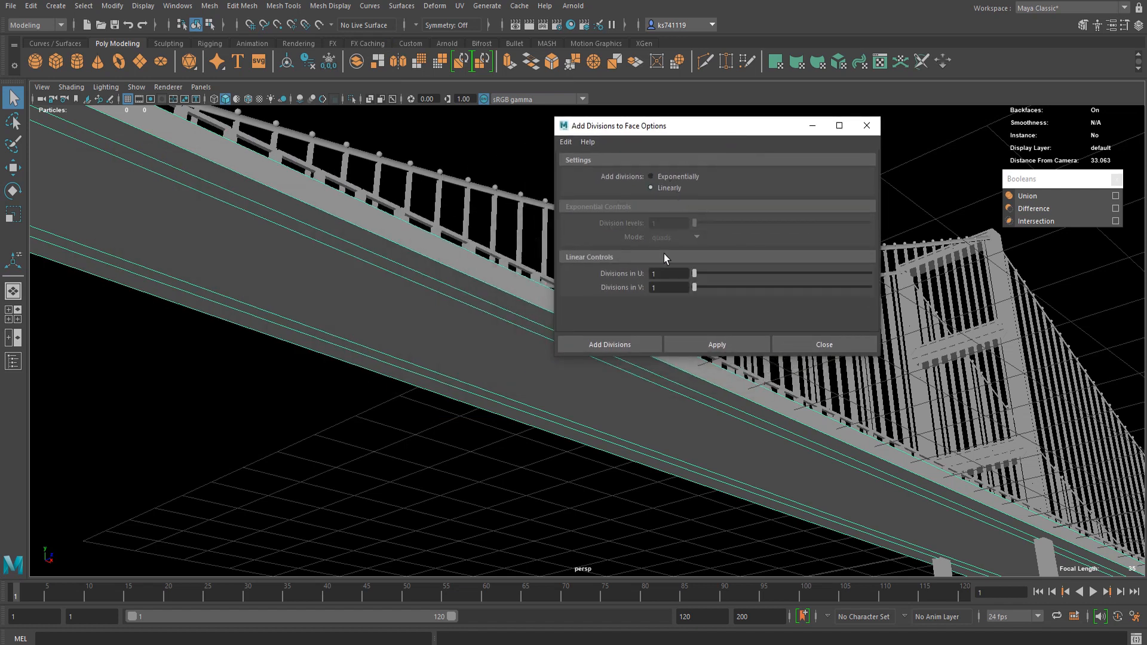
{"action": "left_click", "coordinate": [633, 343]}
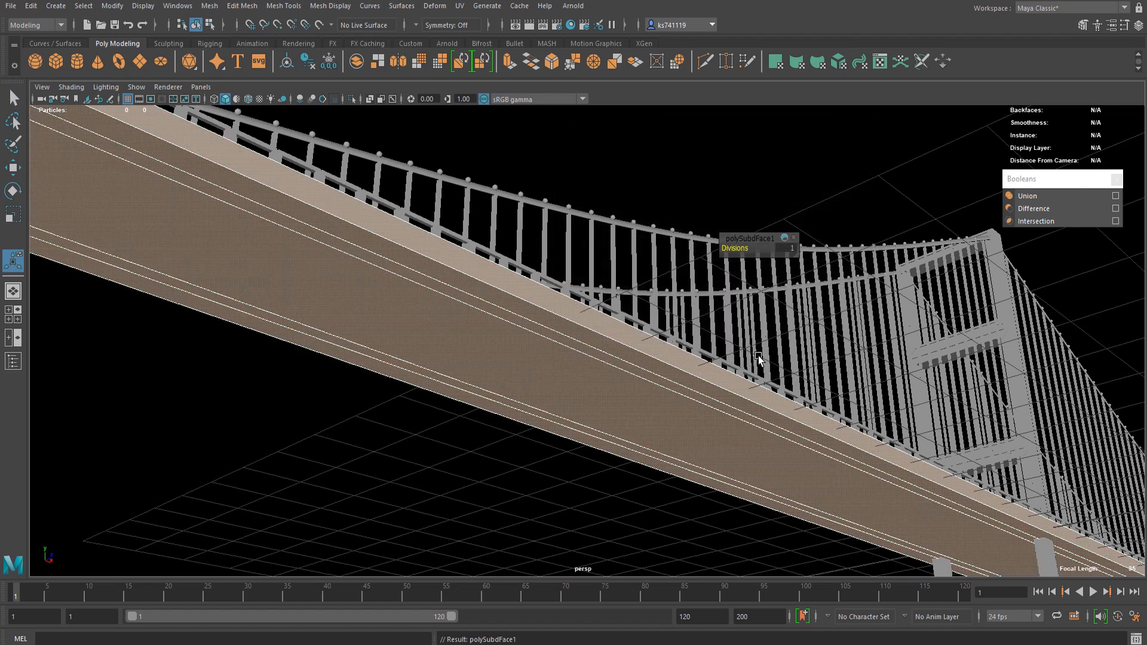
- Expose the Divisions U and Divisions V attributes of the deck's subdivision and set Divisions V to 8
{"action": "left_click", "coordinate": [793, 238]}
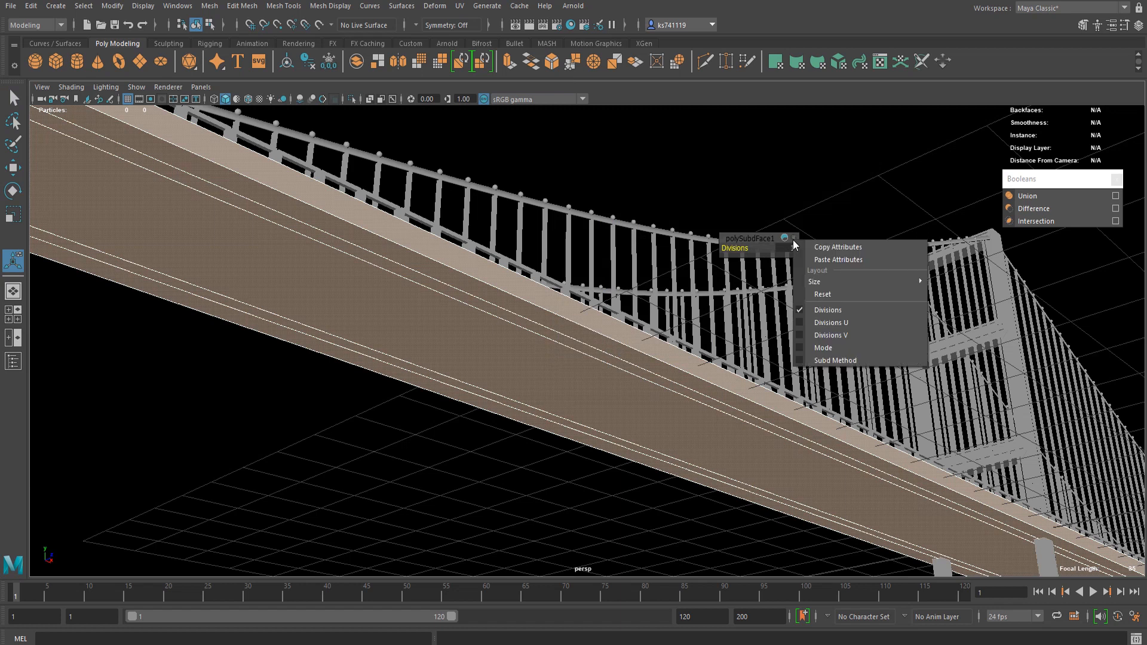
{"action": "left_click", "coordinate": [832, 323]}
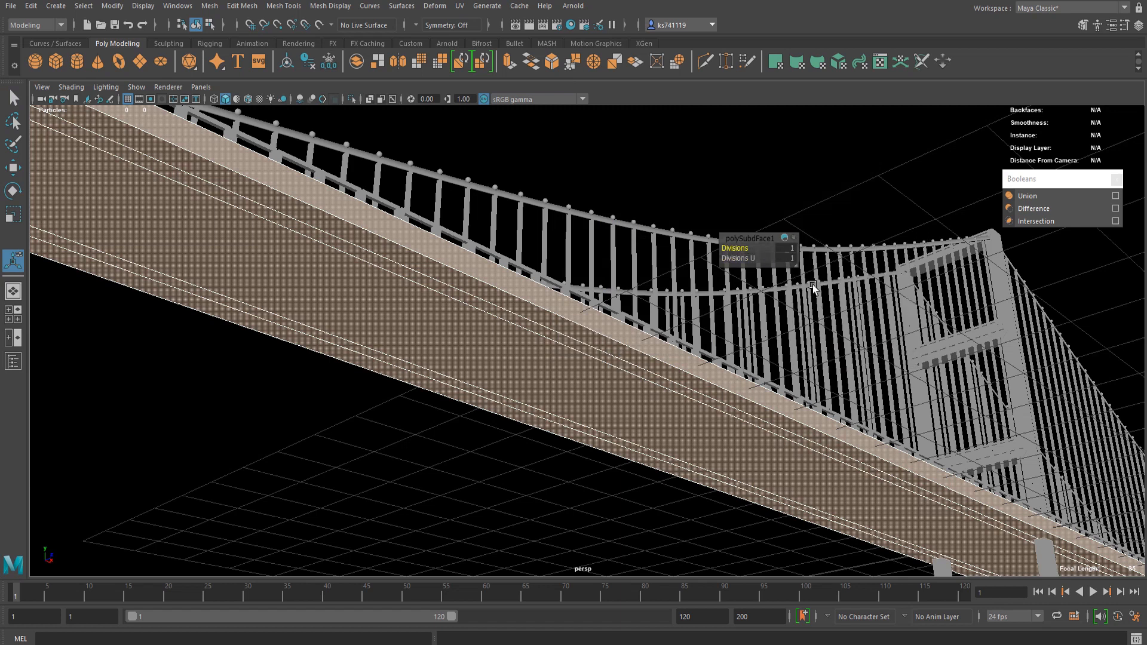
{"action": "left_click", "coordinate": [794, 238]}
{"action": "left_click", "coordinate": [832, 333]}
{"action": "scroll", "coordinate": [735, 281], "scroll_direction": "down", "scroll_amount": 2}
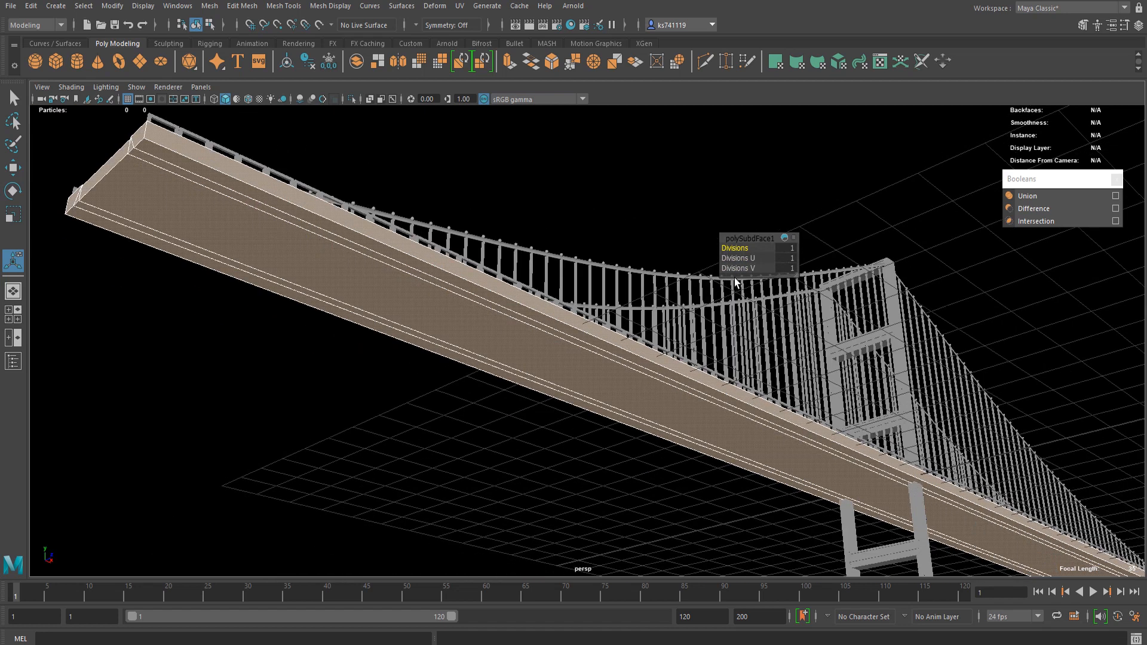
{"action": "scroll", "coordinate": [736, 281], "scroll_direction": "down", "scroll_amount": 1}
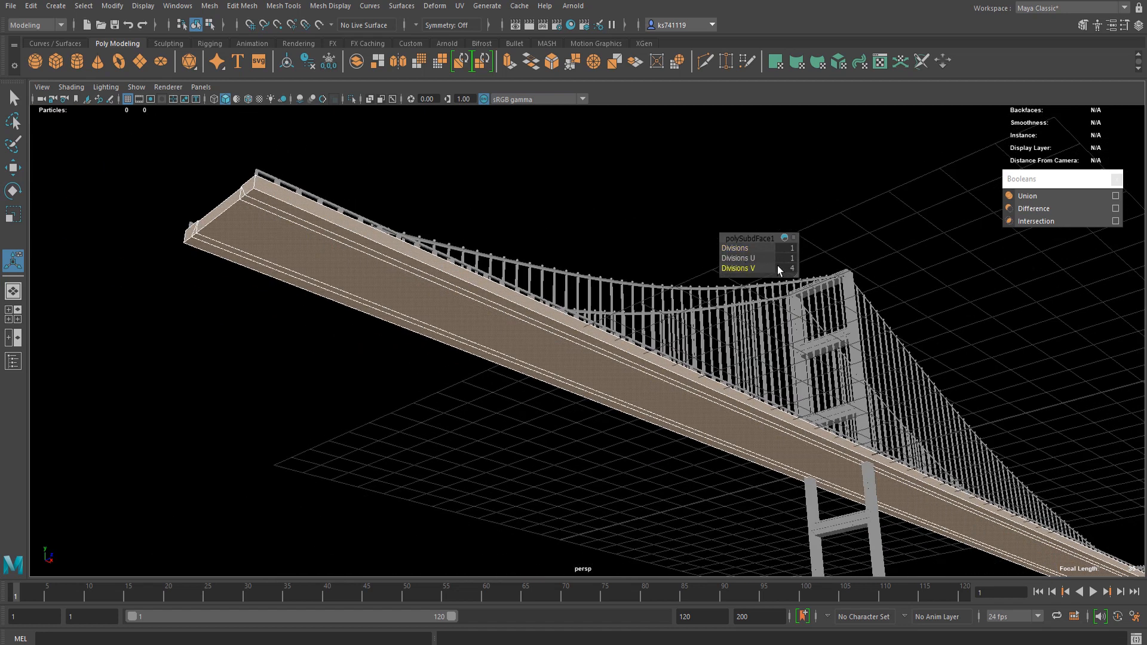
{"action": "left_click_drag", "start_coordinate": [821, 273], "coordinate": [720, 308], "text": "alt"}
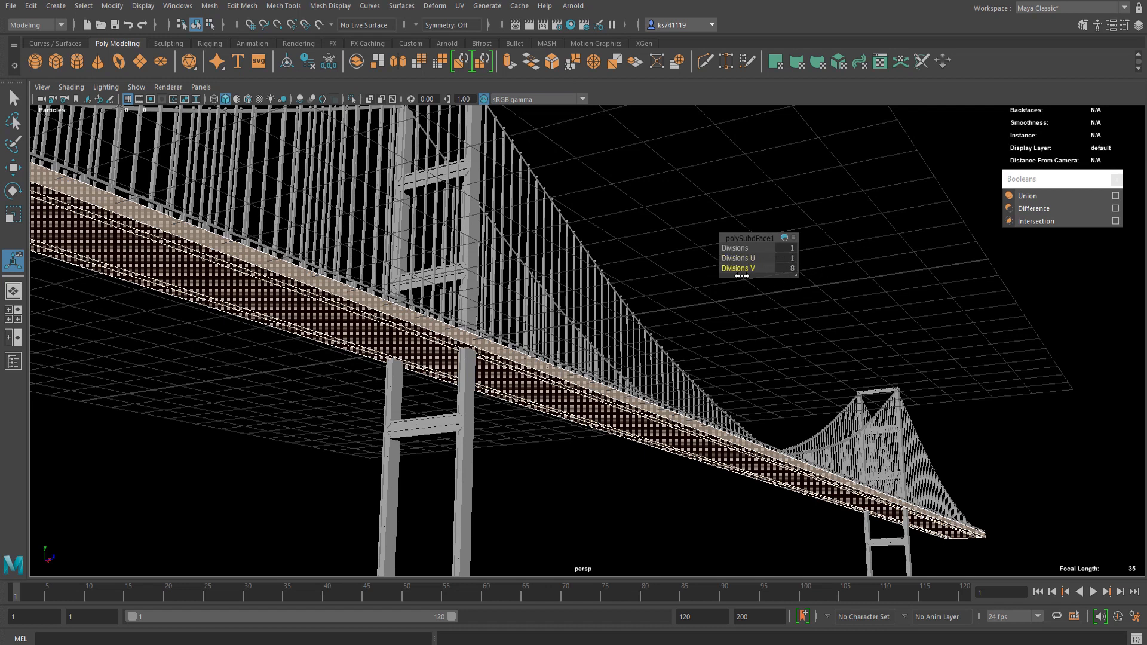
- Reselect the whole deck as an object, then select the long upper edge of its outer side in edge mode
{"action": "key", "text": "q"}
{"action": "right_click_drag", "start_coordinate": [302, 306], "coordinate": [353, 287]}
{"action": "left_click", "coordinate": [380, 332]}
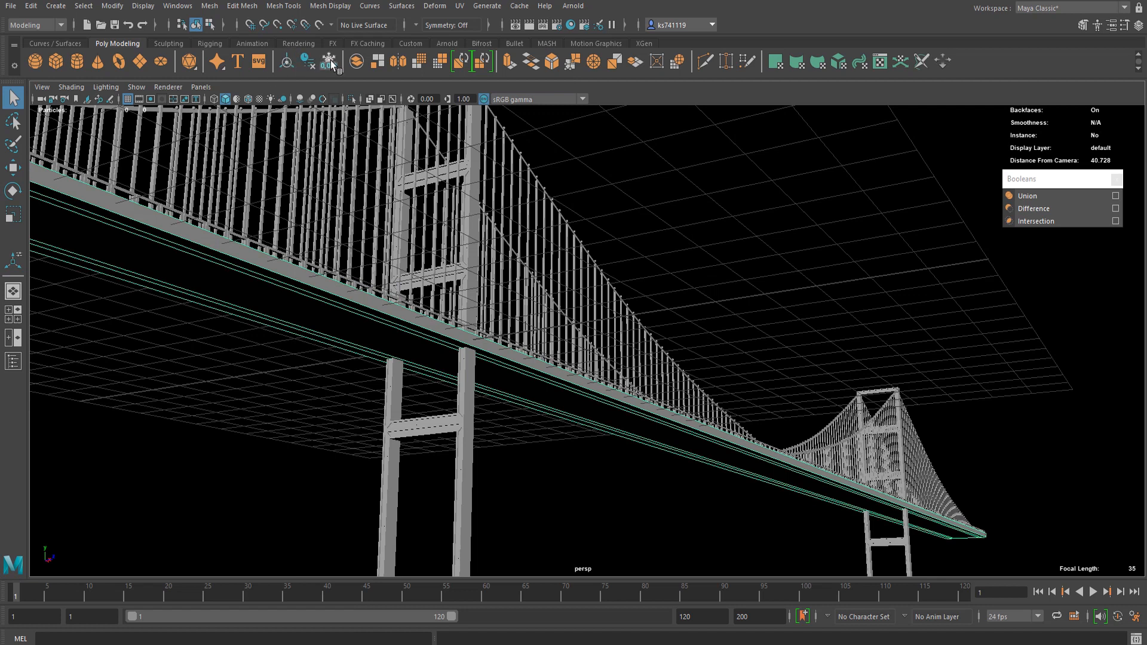
{"action": "key", "text": "w"}
{"action": "scroll", "coordinate": [574, 335], "scroll_direction": "down", "scroll_amount": 3}
{"action": "left_click_drag", "start_coordinate": [573, 335], "coordinate": [573, 396], "text": "alt"}
{"action": "scroll", "coordinate": [720, 272], "scroll_direction": "up", "scroll_amount": 3}
{"action": "scroll", "coordinate": [568, 246], "scroll_direction": "up", "scroll_amount": 3}
{"action": "scroll", "coordinate": [553, 274], "scroll_direction": "up", "scroll_amount": 3}
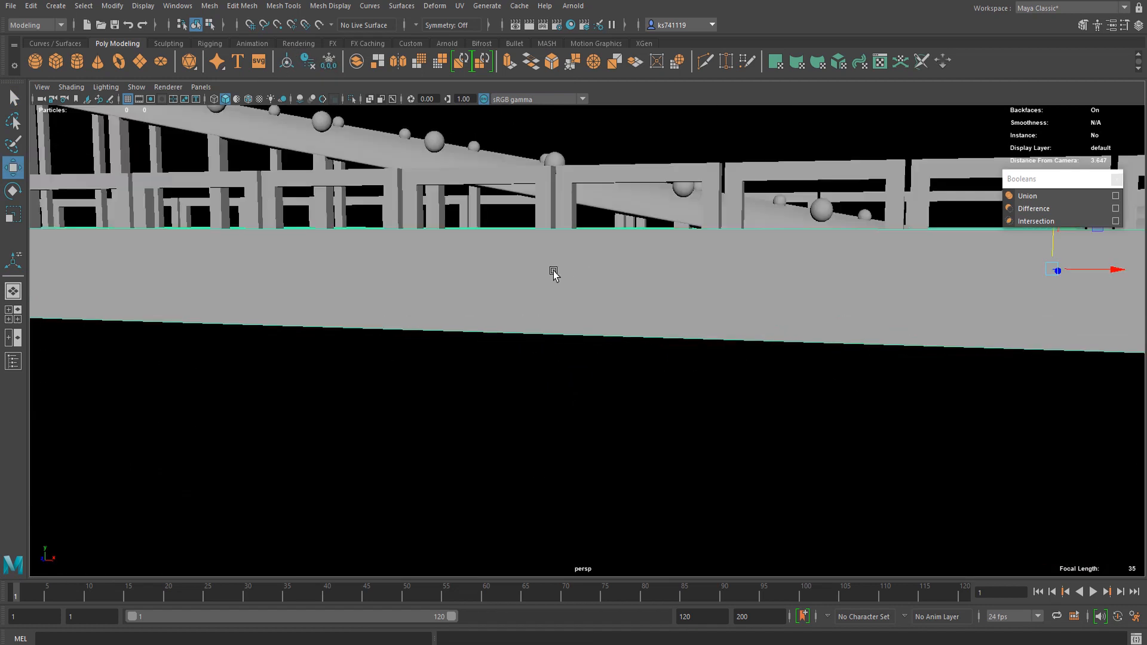
{"action": "scroll", "coordinate": [553, 274], "scroll_direction": "down", "scroll_amount": 5}
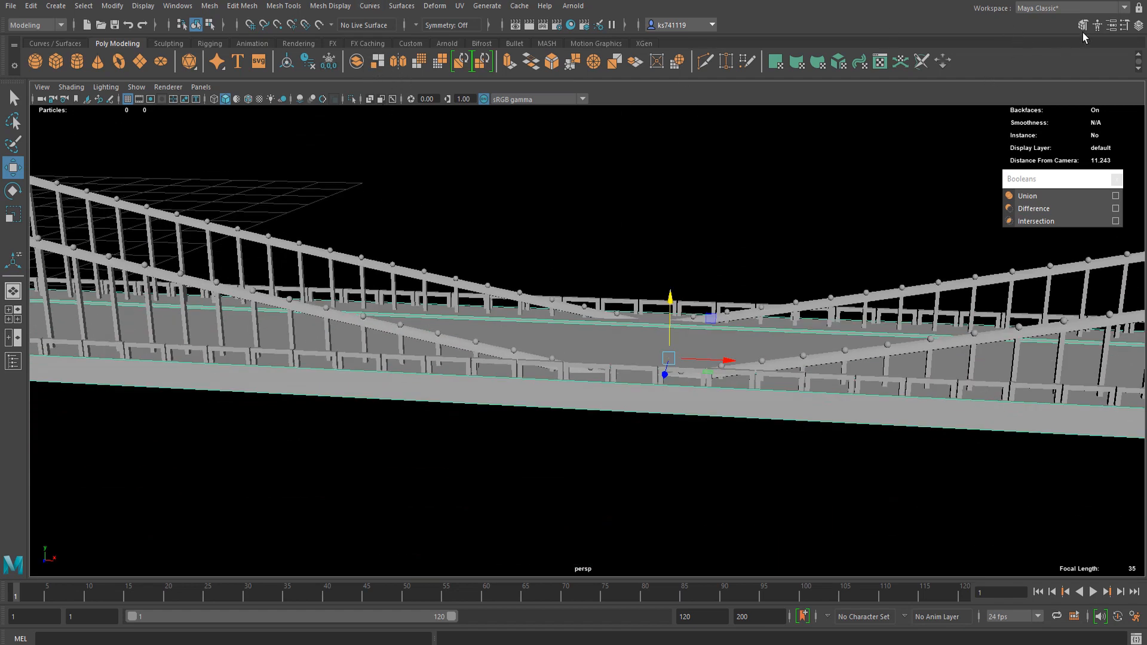
{"action": "right_click_drag", "start_coordinate": [626, 326], "coordinate": [627, 288]}
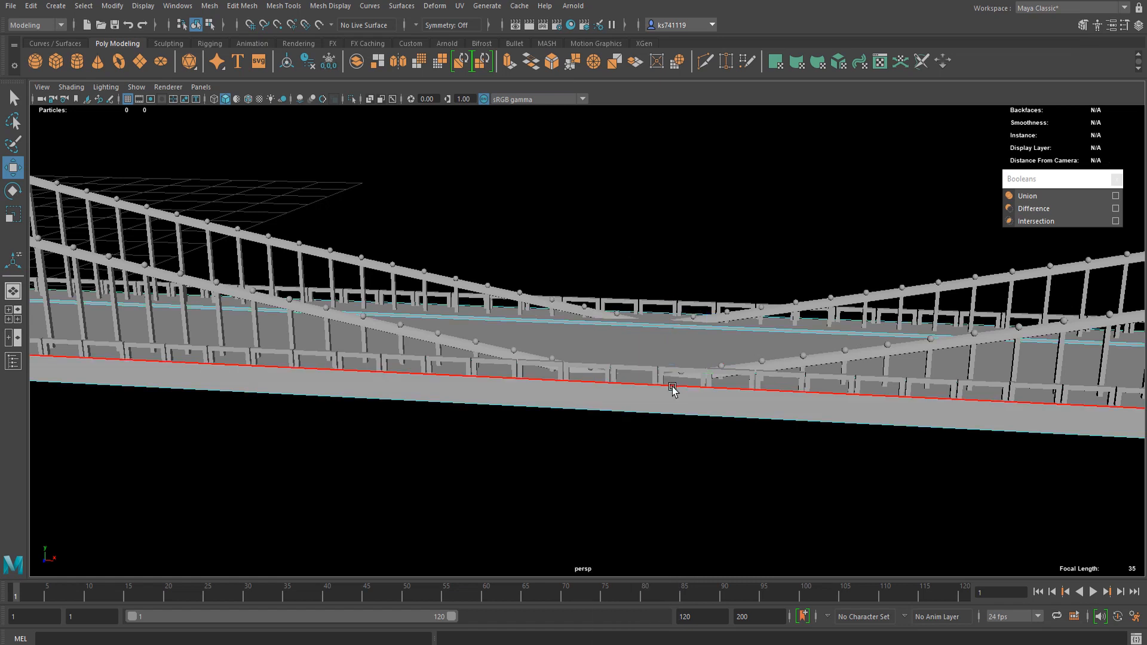
{"action": "left_click", "coordinate": [658, 395]}
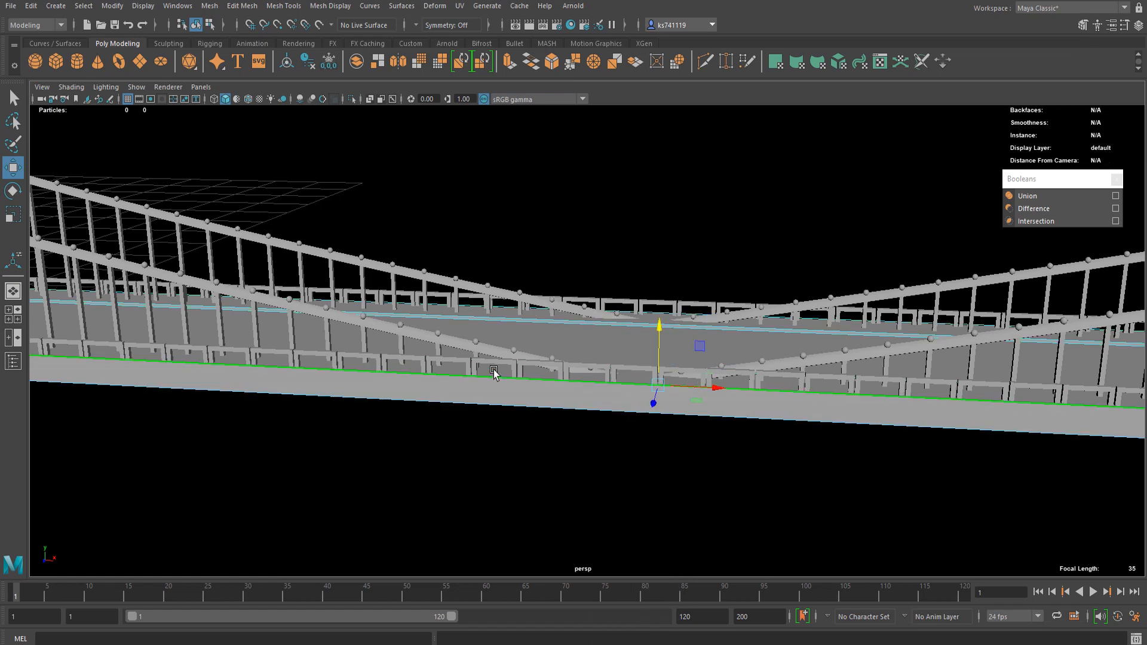
- Use Connect with 40 segments on the selected edge to cut evenly spaced loops across the deck
{"action": "left_click", "coordinate": [1082, 28]}
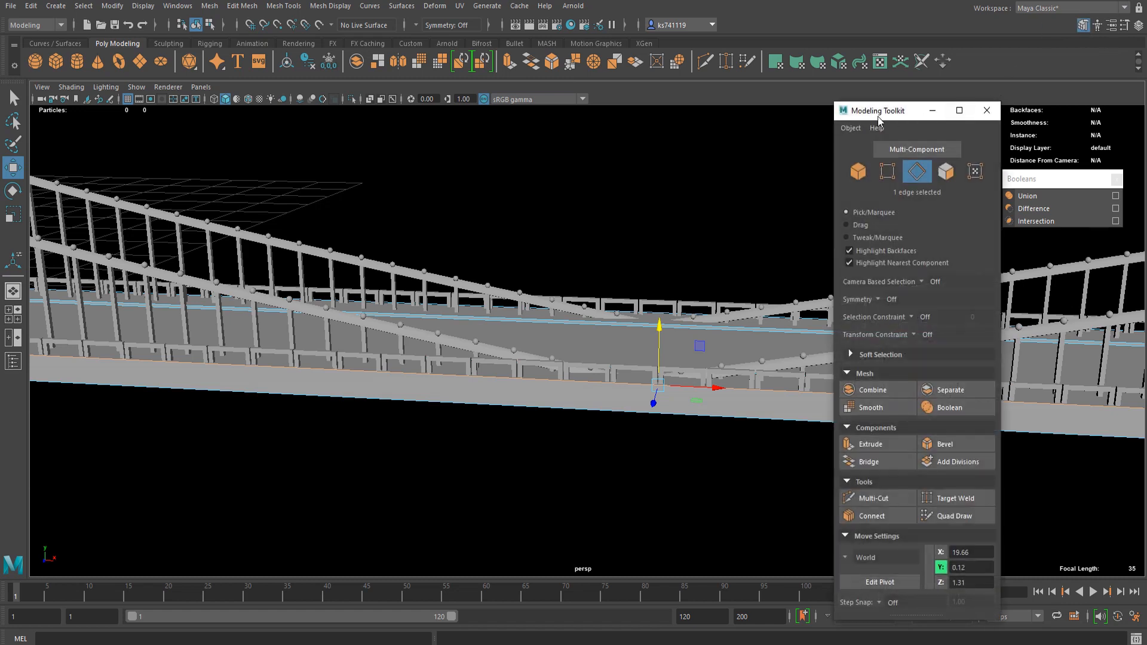
{"action": "left_click_drag", "start_coordinate": [878, 114], "coordinate": [918, 50]}
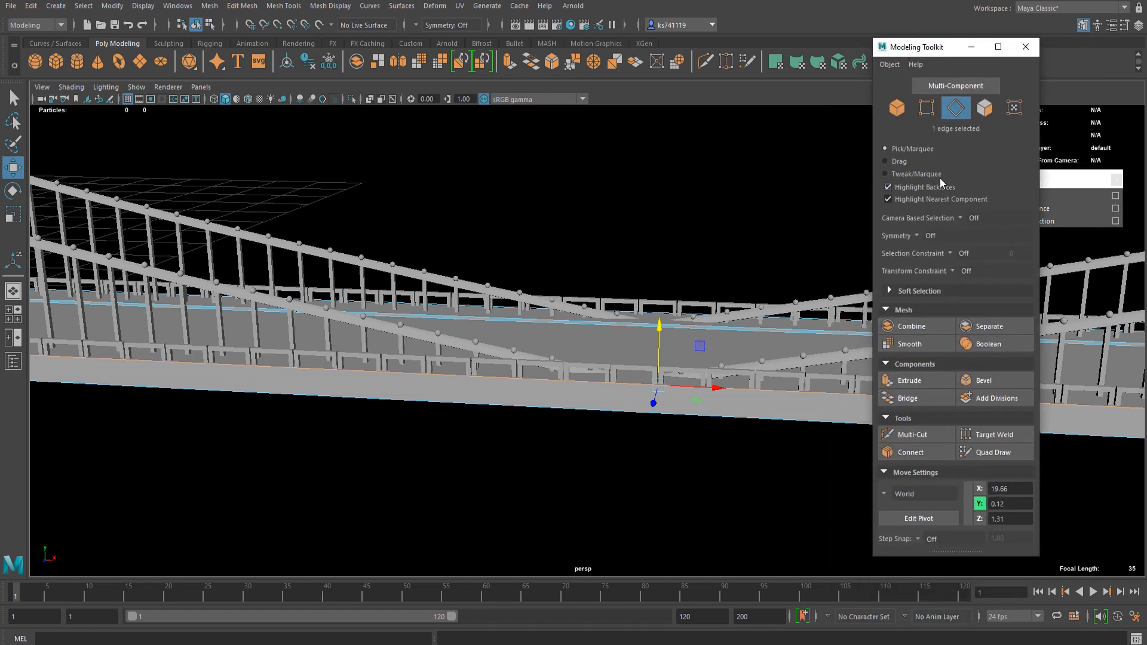
{"action": "left_click", "coordinate": [904, 452]}
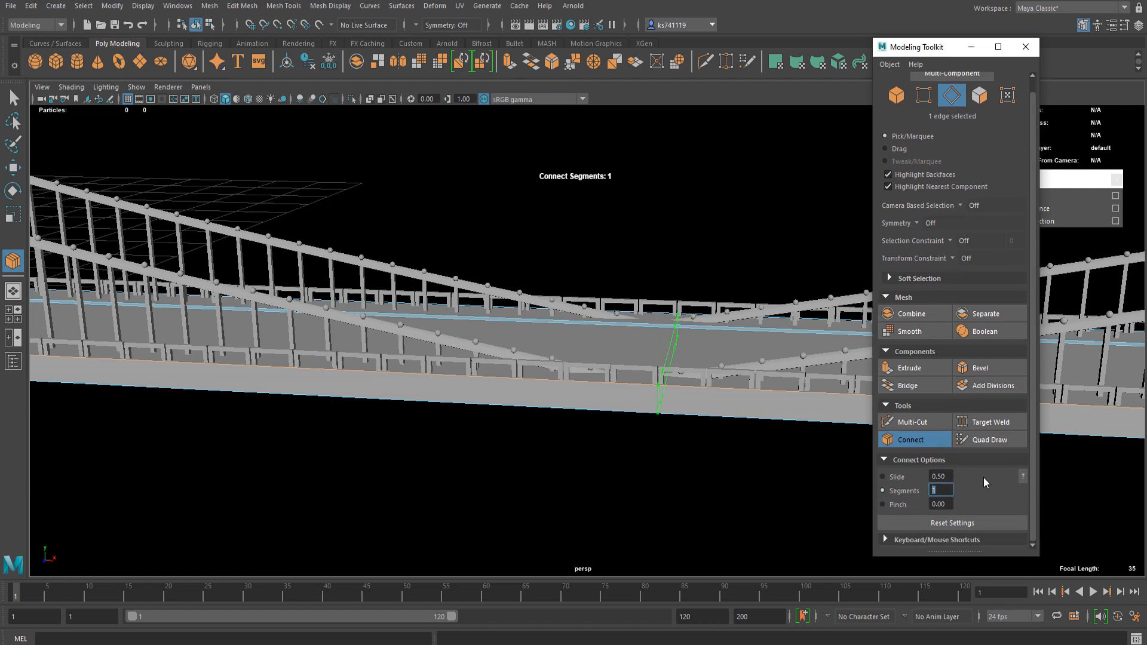
{"action": "scroll", "coordinate": [861, 496], "scroll_direction": "down", "scroll_amount": 5}
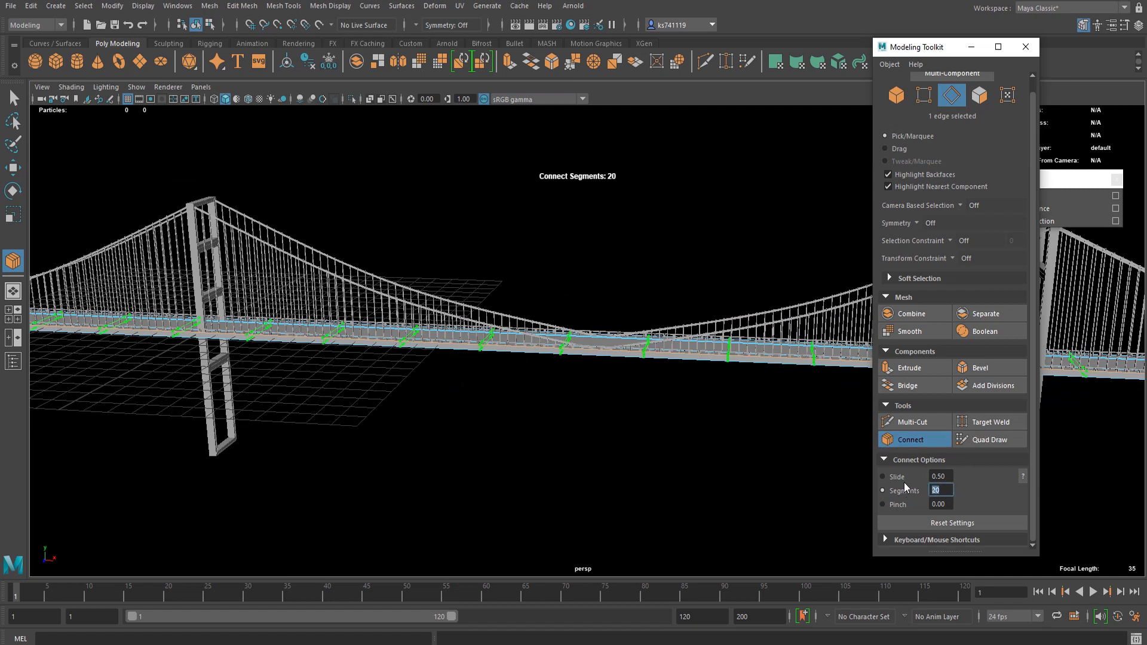
{"action": "type", "text": "40"}
{"action": "key", "text": "Return"}
{"action": "key", "text": "w"}
- Switch to face selection and select the row of wide central faces along the deck's underside
{"action": "scroll", "coordinate": [486, 349], "scroll_direction": "up", "scroll_amount": 2}
{"action": "left_click_drag", "start_coordinate": [486, 350], "coordinate": [628, 241], "text": "alt"}
{"action": "key", "text": "q"}
{"action": "right_click_drag", "start_coordinate": [629, 241], "coordinate": [629, 213]}
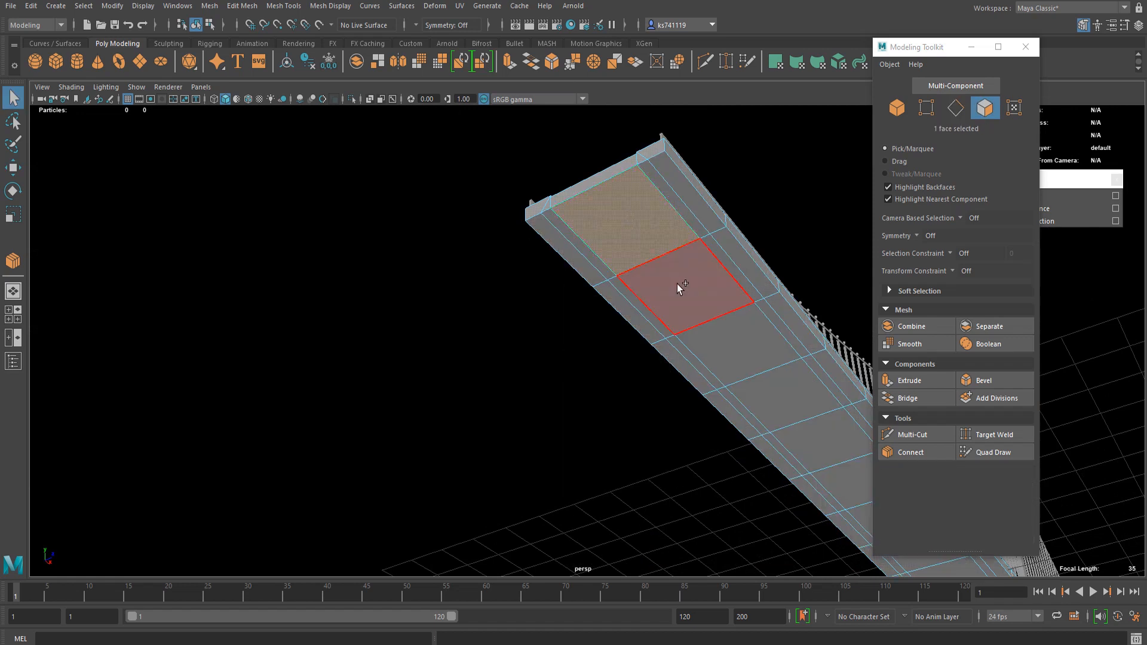
{"action": "middle_click_drag", "start_coordinate": [716, 350], "coordinate": [418, 327], "text": "alt"}
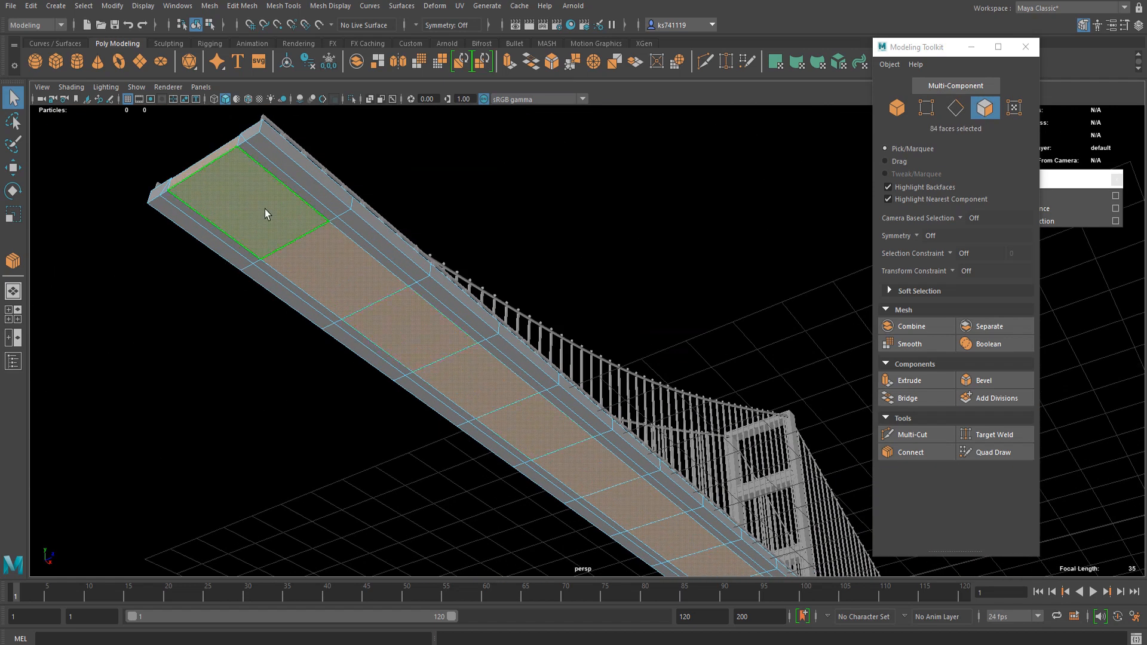
- Reduce the selection to the single row of wide central faces along the deck's underside, from end to end
{"action": "left_click", "coordinate": [264, 211]}
{"action": "scroll", "coordinate": [650, 428], "scroll_direction": "down", "scroll_amount": 5}
{"action": "middle_click_drag", "start_coordinate": [649, 429], "coordinate": [254, 208], "text": "alt"}
{"action": "middle_click_drag", "start_coordinate": [599, 489], "coordinate": [218, 113], "text": "alt"}
{"action": "scroll", "coordinate": [515, 328], "scroll_direction": "up", "scroll_amount": 3}
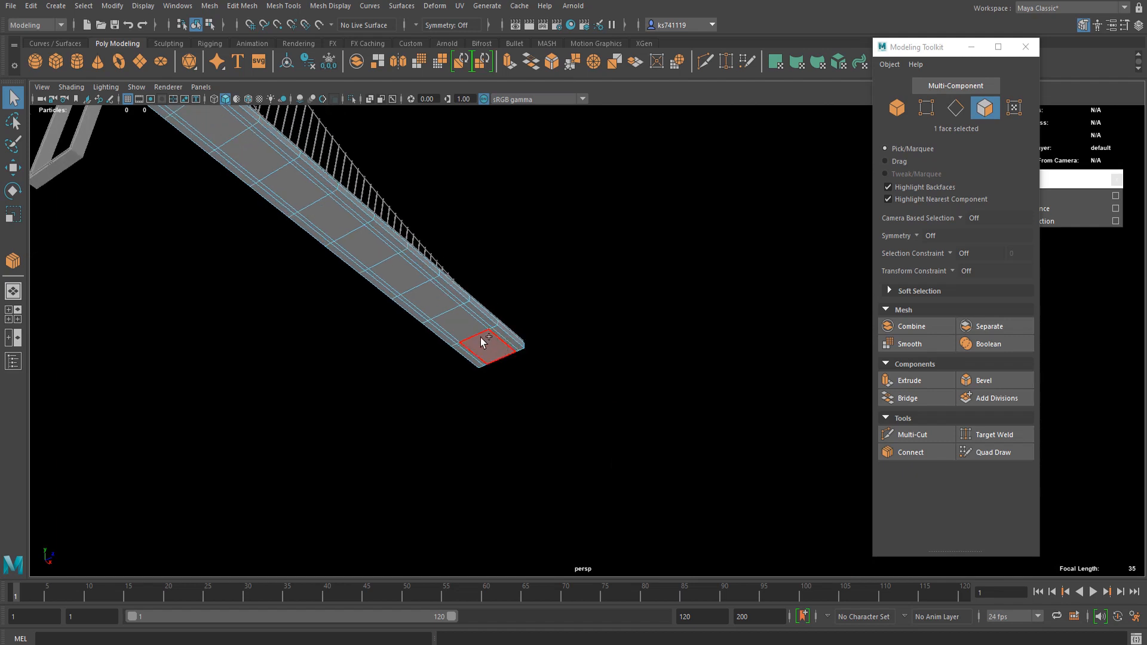
{"action": "double_click", "coordinate": [481, 336], "text": "shift"}
{"action": "middle_click_drag", "start_coordinate": [296, 207], "coordinate": [475, 352], "text": "alt"}
{"action": "scroll", "coordinate": [285, 259], "scroll_direction": "down", "scroll_amount": 4}
{"action": "left_click_drag", "start_coordinate": [284, 260], "coordinate": [607, 504], "text": "alt"}
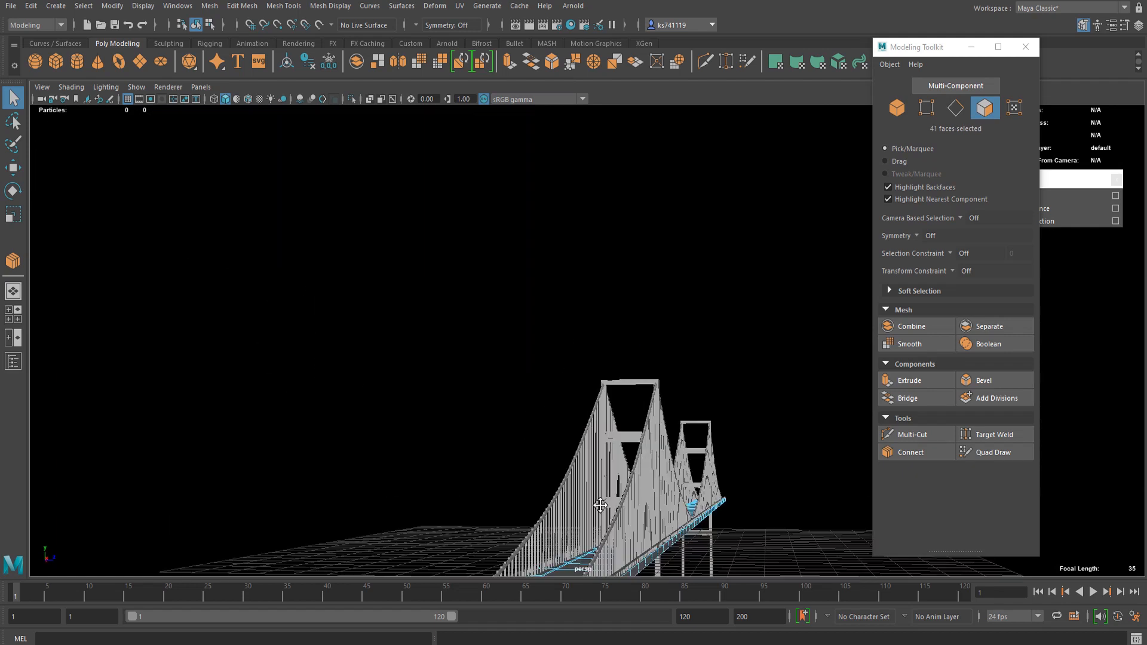
- Poke the selected underside faces to split each panel into four triangles
{"action": "middle_click_drag", "start_coordinate": [597, 423], "coordinate": [615, 373], "text": "alt"}
{"action": "left_click_drag", "start_coordinate": [614, 371], "coordinate": [582, 403], "text": "alt"}
{"action": "middle_click_drag", "start_coordinate": [582, 402], "coordinate": [652, 308], "text": "alt"}
{"action": "scroll", "coordinate": [661, 305], "scroll_direction": "down", "scroll_amount": 4}
{"action": "left_click_drag", "start_coordinate": [666, 382], "coordinate": [547, 251], "text": "alt"}
{"action": "middle_click_drag", "start_coordinate": [547, 251], "coordinate": [670, 395], "text": "alt"}
{"action": "scroll", "coordinate": [754, 319], "scroll_direction": "up", "scroll_amount": 4}
{"action": "left_click_drag", "start_coordinate": [756, 321], "coordinate": [592, 340], "text": "alt"}
{"action": "scroll", "coordinate": [592, 339], "scroll_direction": "up", "scroll_amount": 5}
{"action": "middle_click_drag", "start_coordinate": [542, 331], "coordinate": [615, 296], "text": "alt"}
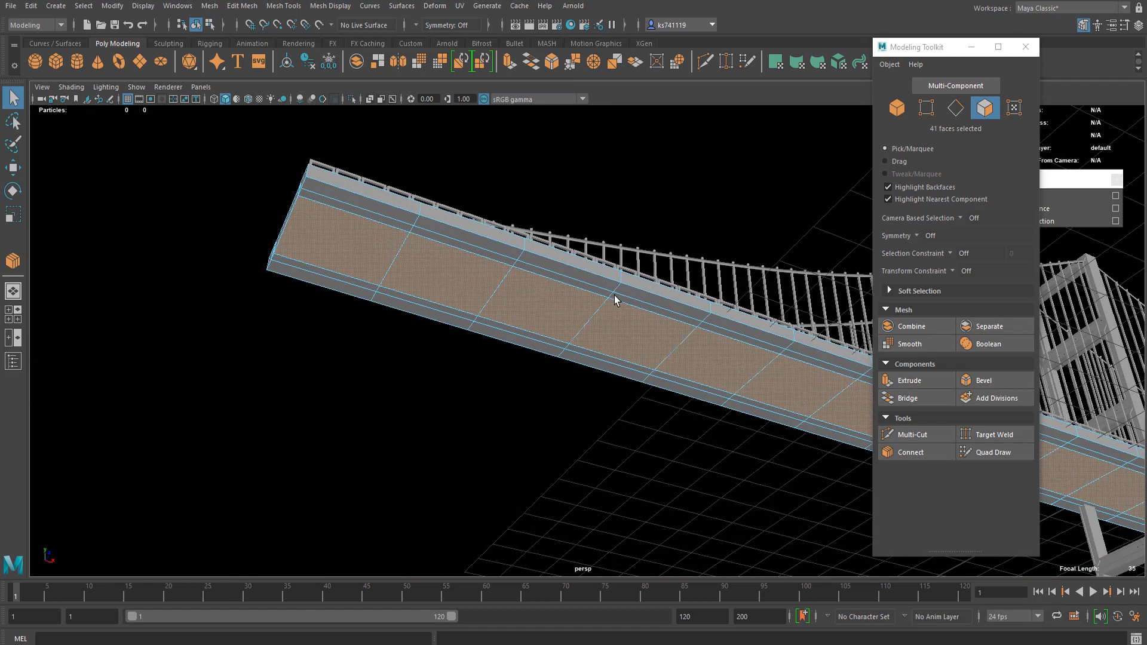
{"action": "left_click", "coordinate": [242, 6]}
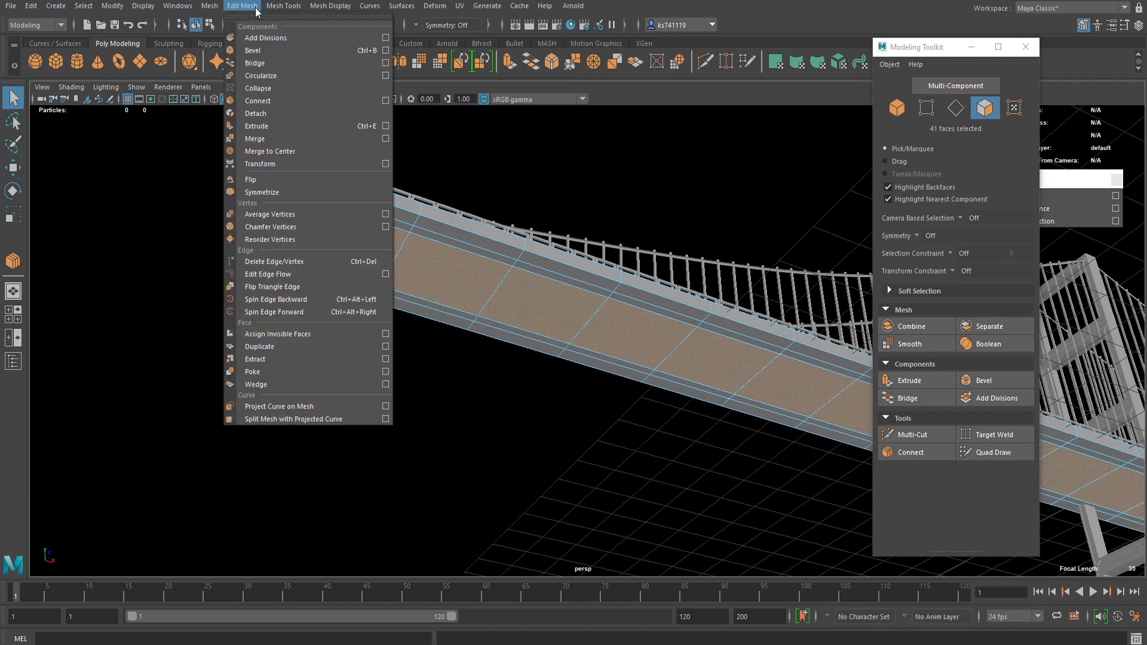
{"action": "left_click", "coordinate": [269, 361]}
{"action": "scroll", "coordinate": [282, 353], "scroll_direction": "up", "scroll_amount": 5}
{"action": "middle_click_drag", "start_coordinate": [307, 239], "coordinate": [366, 263], "text": "alt"}
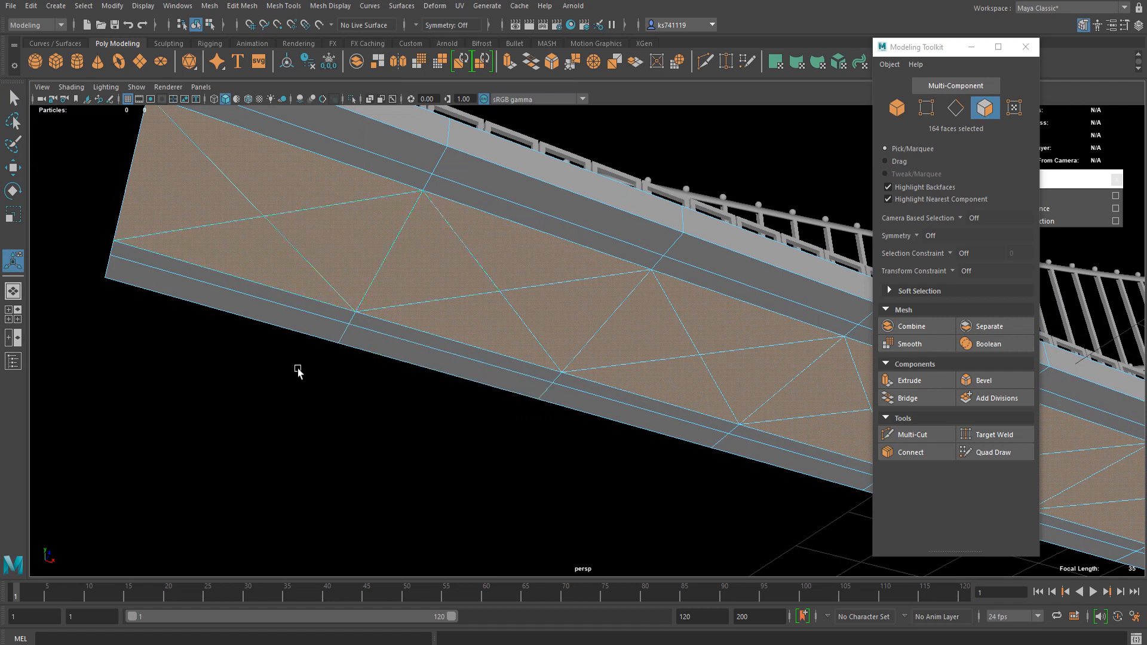
- Extrude the triangles individually with an offset of 0.07, then extrude them again with a thickness of -0.04 to recess them
{"action": "key", "text": "ctrl+e"}
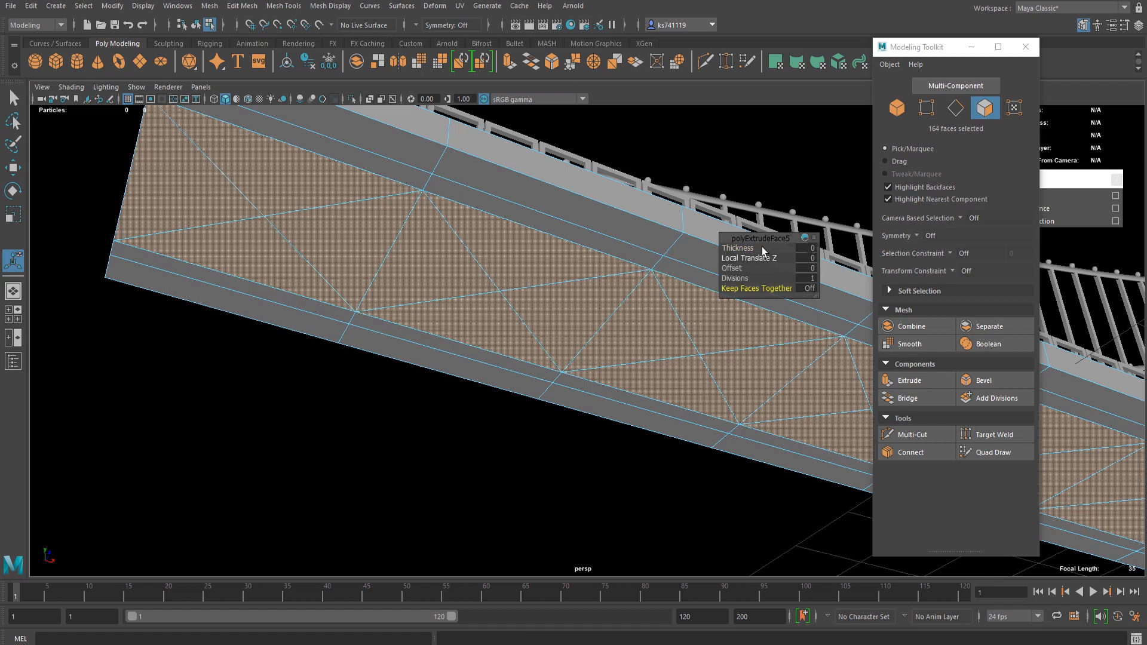
{"action": "left_click_drag", "start_coordinate": [738, 247], "coordinate": [737, 271]}
{"action": "key", "text": "ctrl+z"}
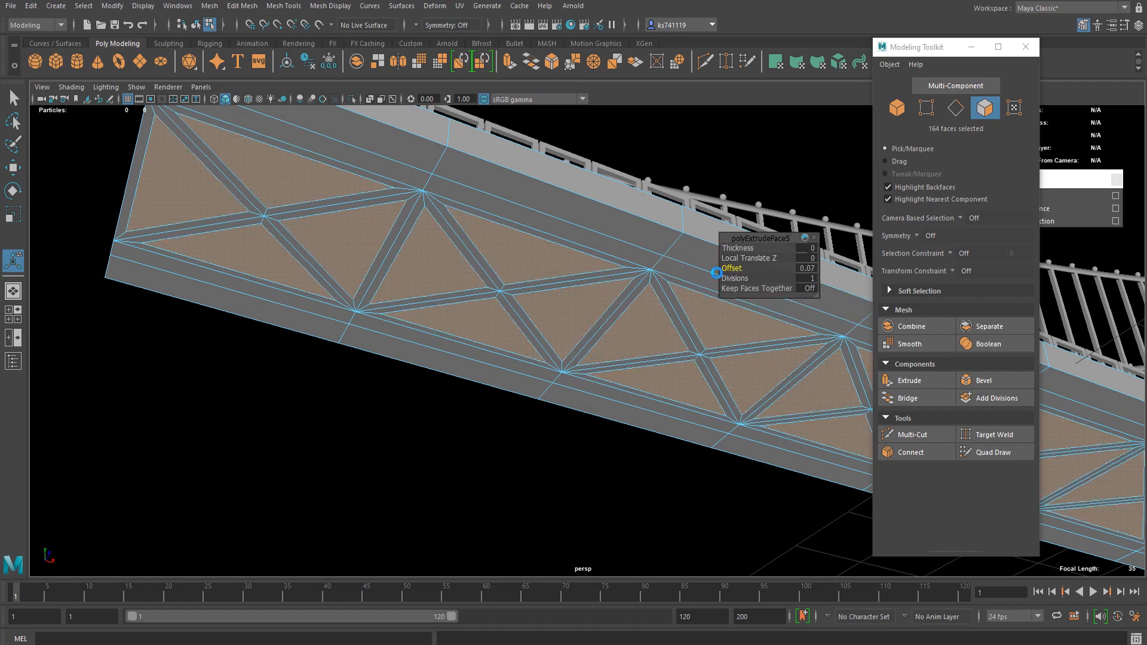
{"action": "left_click_drag", "start_coordinate": [732, 247], "coordinate": [733, 253]}
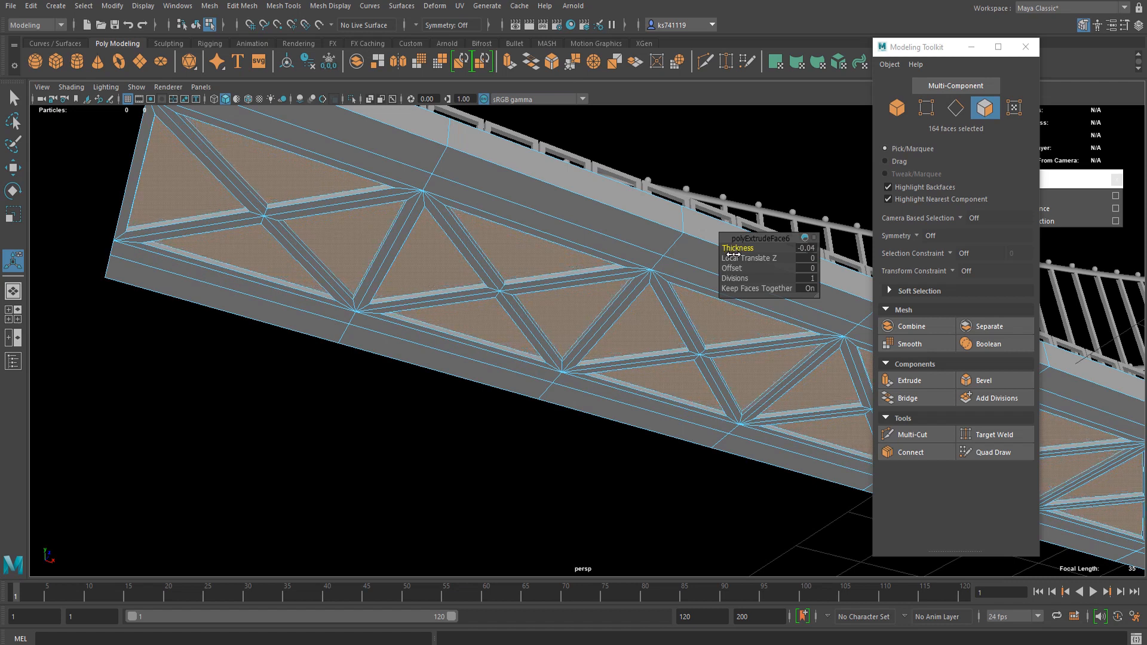
{"action": "key", "text": "q"}
- Return to object mode and examine the recessed truss pattern along the deck's underside
{"action": "right_click_drag", "start_coordinate": [323, 224], "coordinate": [370, 204]}
{"action": "scroll", "coordinate": [493, 376], "scroll_direction": "down", "scroll_amount": 5}
{"action": "left_click", "coordinate": [493, 377]}
{"action": "left_click_drag", "start_coordinate": [495, 378], "coordinate": [546, 336], "text": "alt"}
{"action": "scroll", "coordinate": [605, 348], "scroll_direction": "up", "scroll_amount": 6}
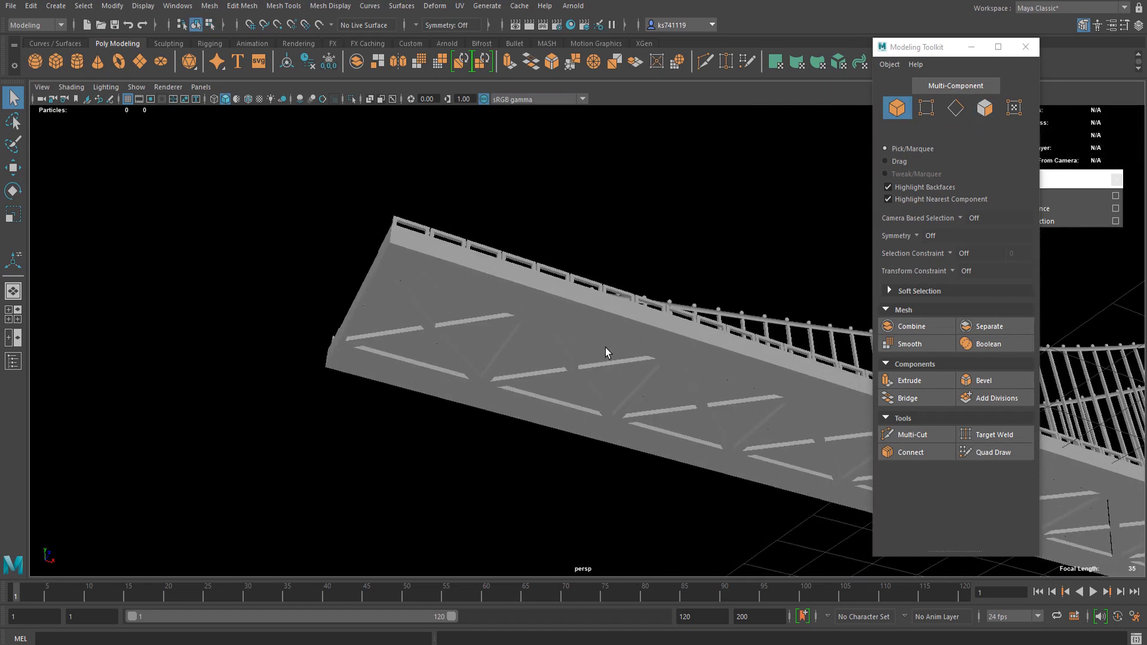
{"action": "left_click", "coordinate": [580, 314]}
{"action": "scroll", "coordinate": [580, 314], "scroll_direction": "down", "scroll_amount": 8}
{"action": "scroll", "coordinate": [545, 353], "scroll_direction": "up", "scroll_amount": 6}
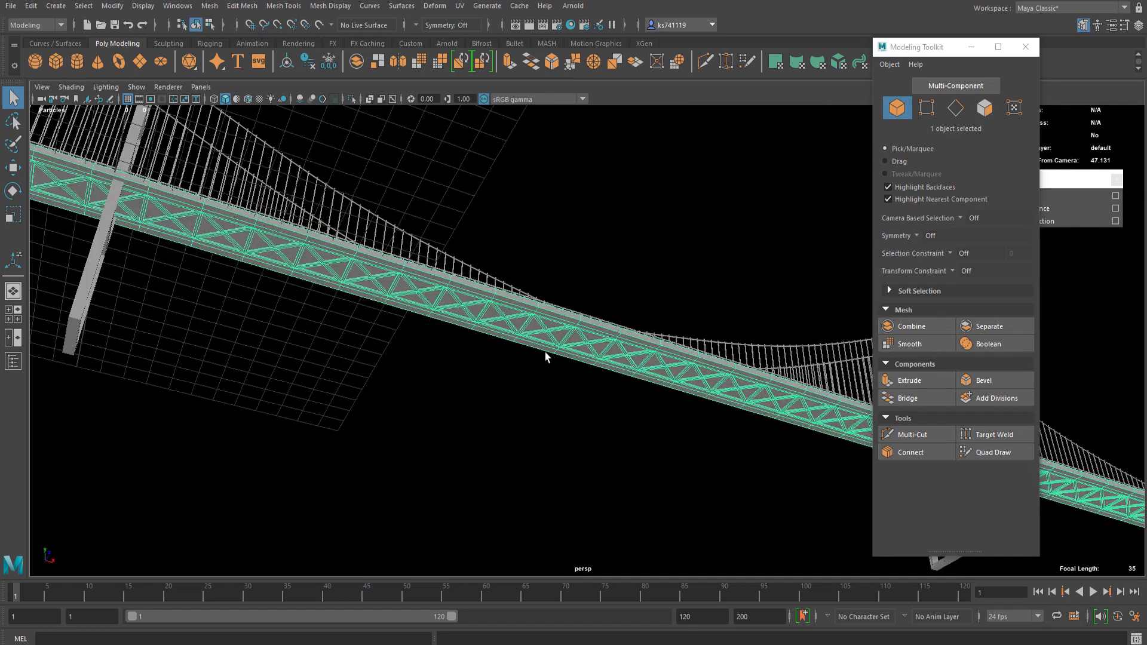
{"action": "left_click_drag", "start_coordinate": [545, 353], "coordinate": [584, 342], "text": "alt"}
{"action": "scroll", "coordinate": [584, 348], "scroll_direction": "up", "scroll_amount": 4}
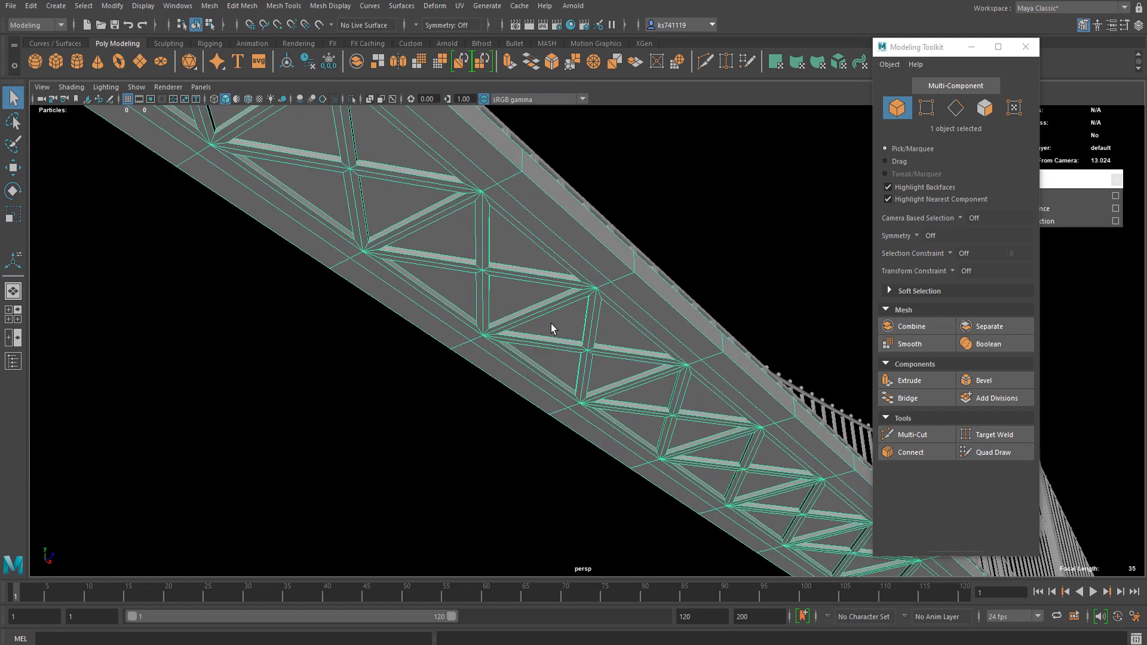
{"action": "scroll", "coordinate": [551, 323], "scroll_direction": "up", "scroll_amount": 4}
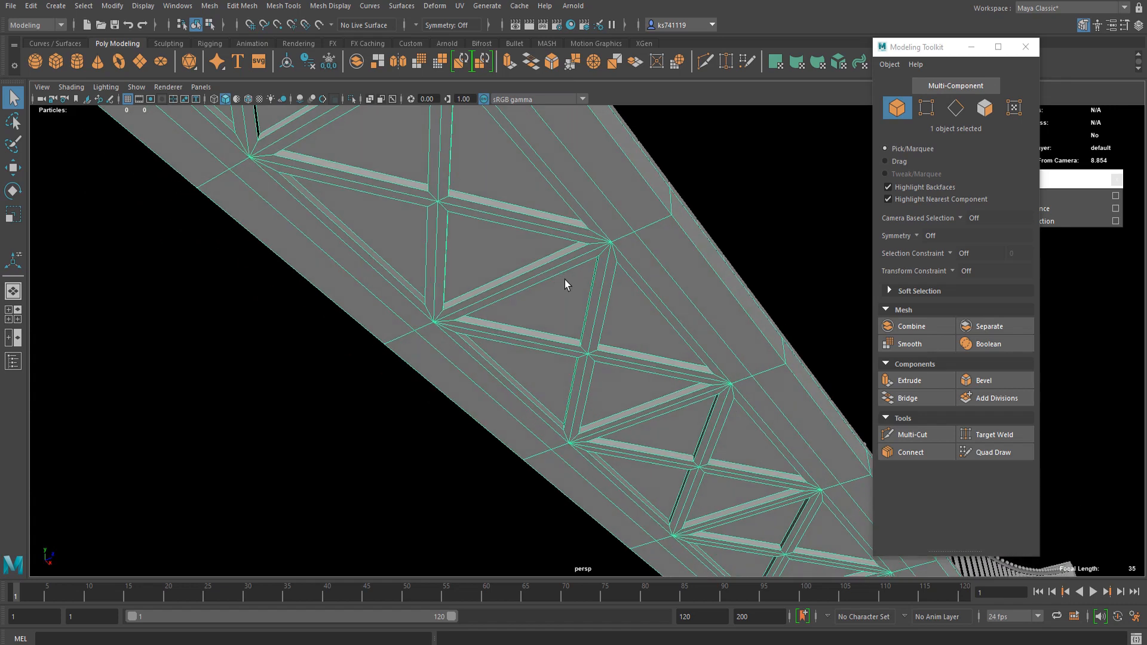
- Switch to face selection and select the full narrow row of underside faces bordering one side of the truss pattern
{"action": "right_click_drag", "start_coordinate": [312, 325], "coordinate": [321, 334]}
{"action": "left_click", "coordinate": [349, 271]}
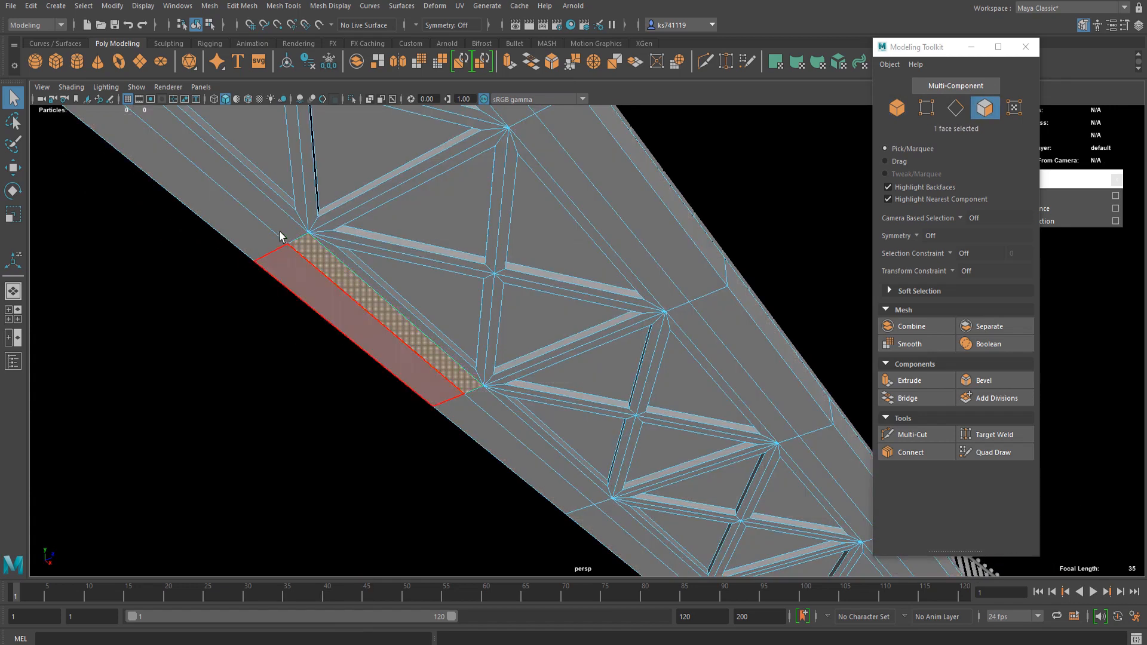
{"action": "scroll", "coordinate": [333, 269], "scroll_direction": "down", "scroll_amount": 8}
{"action": "middle_click_drag", "start_coordinate": [333, 269], "coordinate": [469, 402], "text": "alt"}
{"action": "scroll", "coordinate": [469, 402], "scroll_direction": "down", "scroll_amount": 5}
{"action": "middle_click_drag", "start_coordinate": [335, 299], "coordinate": [442, 380], "text": "alt"}
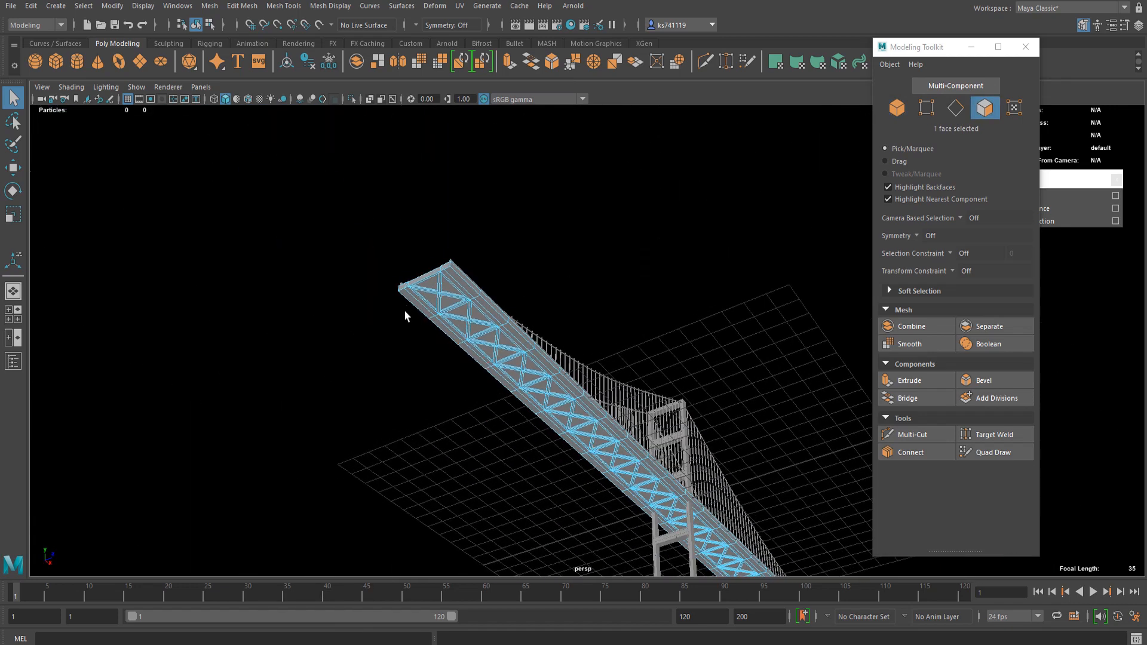
{"action": "scroll", "coordinate": [406, 316], "scroll_direction": "up", "scroll_amount": 3}
{"action": "scroll", "coordinate": [583, 445], "scroll_direction": "down", "scroll_amount": 4}
{"action": "middle_click_drag", "start_coordinate": [712, 526], "coordinate": [402, 350], "text": "alt"}
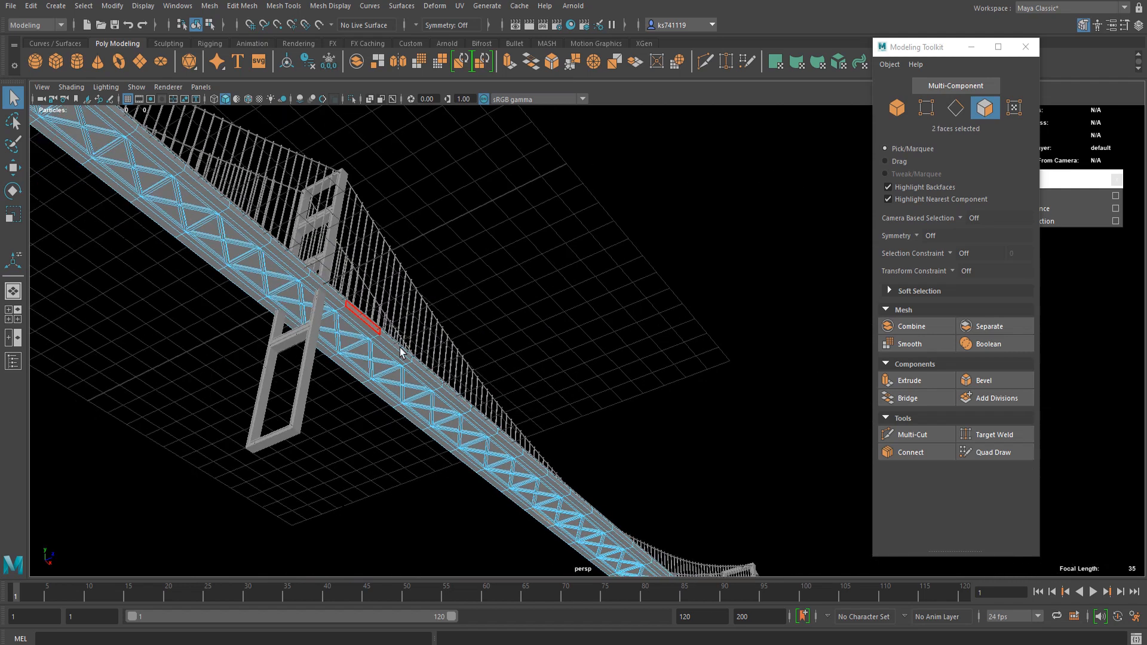
{"action": "scroll", "coordinate": [418, 358], "scroll_direction": "down", "scroll_amount": 4}
{"action": "middle_click_drag", "start_coordinate": [478, 383], "coordinate": [332, 214], "text": "alt"}
{"action": "scroll", "coordinate": [419, 269], "scroll_direction": "up", "scroll_amount": 3}
{"action": "middle_click_drag", "start_coordinate": [538, 344], "coordinate": [418, 146], "text": "alt"}
{"action": "scroll", "coordinate": [545, 365], "scroll_direction": "up", "scroll_amount": 6}
{"action": "scroll", "coordinate": [545, 370], "scroll_direction": "up", "scroll_amount": 2}
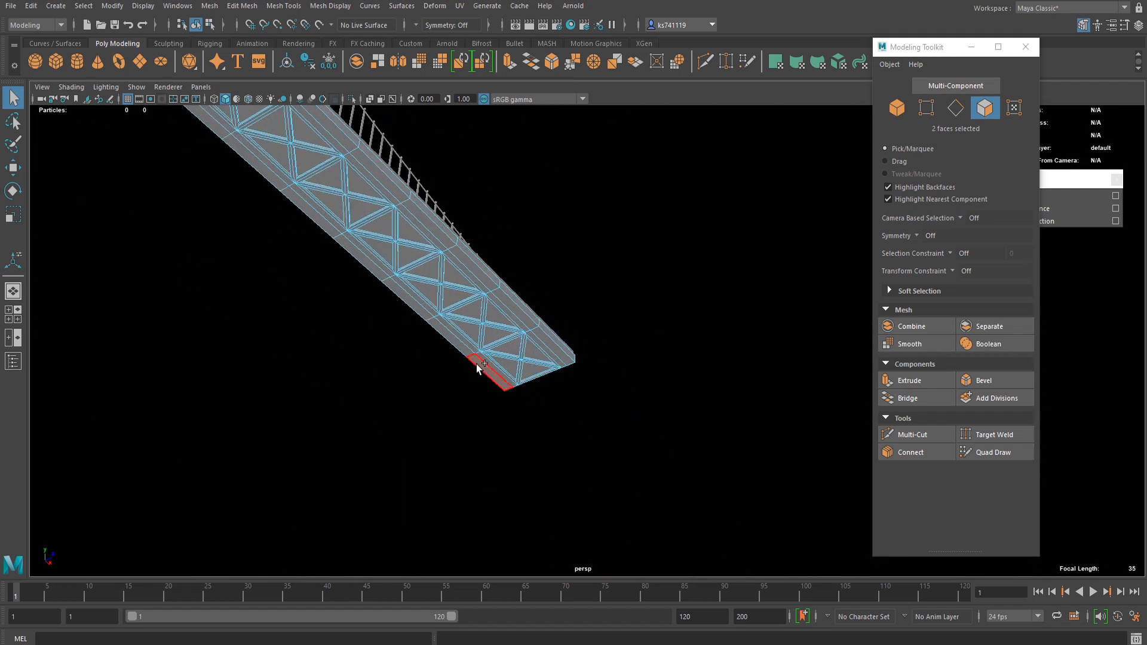
{"action": "double_click", "coordinate": [488, 363]}
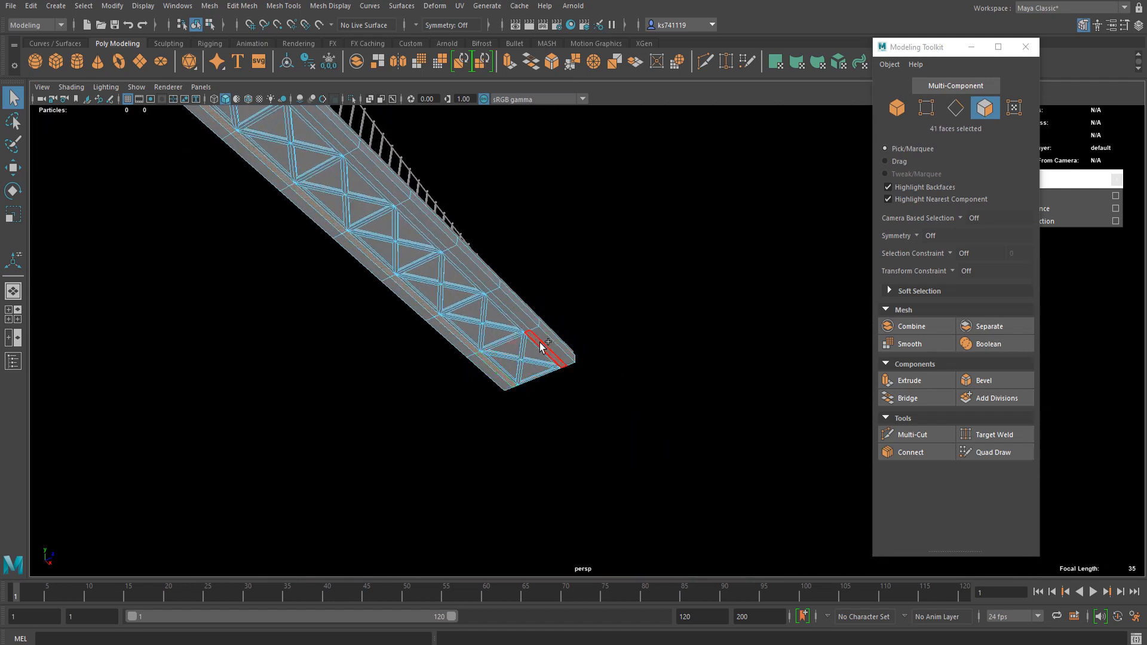
- Add the matching narrow face row on the opposite side of the truss pattern to the selection
{"action": "left_click", "coordinate": [541, 343], "text": "shift"}
{"action": "scroll", "coordinate": [449, 287], "scroll_direction": "down", "scroll_amount": 4}
{"action": "middle_click_drag", "start_coordinate": [448, 289], "coordinate": [574, 500], "text": "alt"}
{"action": "middle_click_drag", "start_coordinate": [383, 263], "coordinate": [594, 392], "text": "alt"}
{"action": "middle_click_drag", "start_coordinate": [391, 188], "coordinate": [483, 374], "text": "alt"}
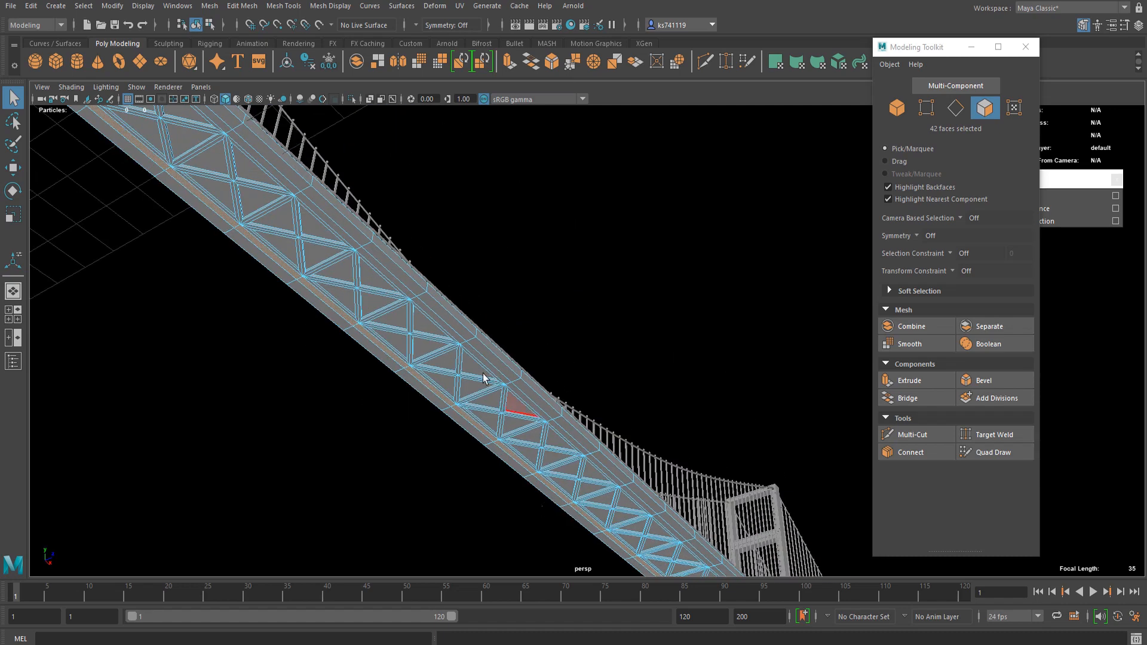
{"action": "scroll", "coordinate": [484, 379], "scroll_direction": "down", "scroll_amount": 4}
{"action": "middle_click_drag", "start_coordinate": [337, 289], "coordinate": [658, 471], "text": "alt"}
{"action": "scroll", "coordinate": [479, 429], "scroll_direction": "up", "scroll_amount": 6}
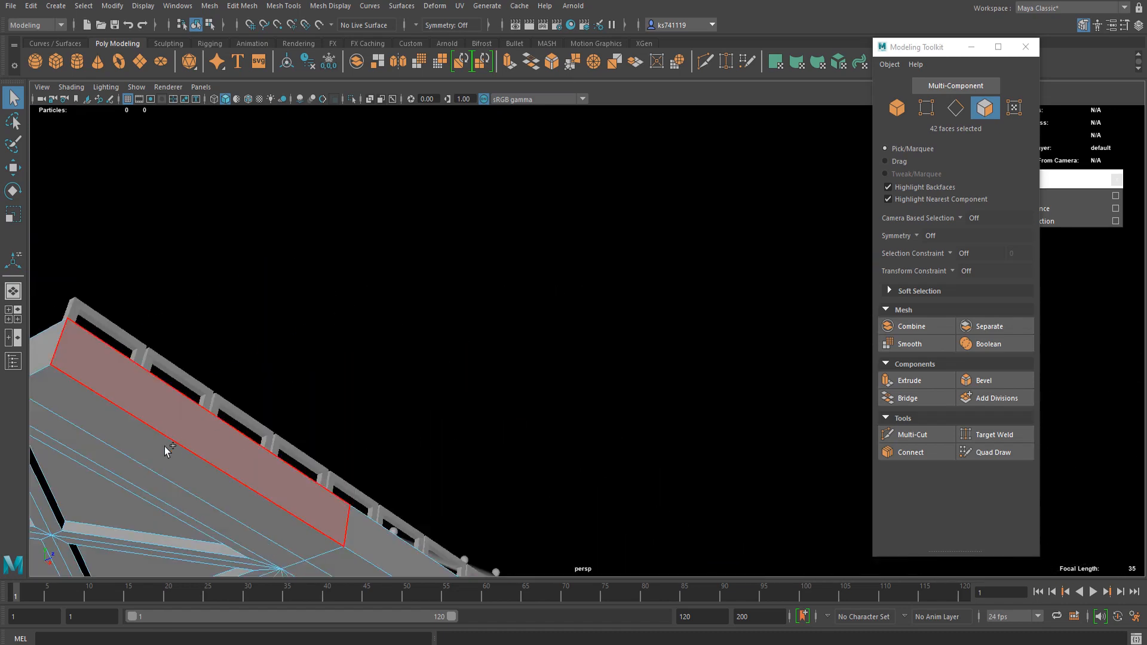
{"action": "double_click", "coordinate": [136, 480], "text": "shift"}
{"action": "scroll", "coordinate": [137, 479], "scroll_direction": "down", "scroll_amount": 5}
{"action": "middle_click_drag", "start_coordinate": [346, 465], "coordinate": [392, 412], "text": "alt"}
{"action": "scroll", "coordinate": [391, 413], "scroll_direction": "up", "scroll_amount": 3}
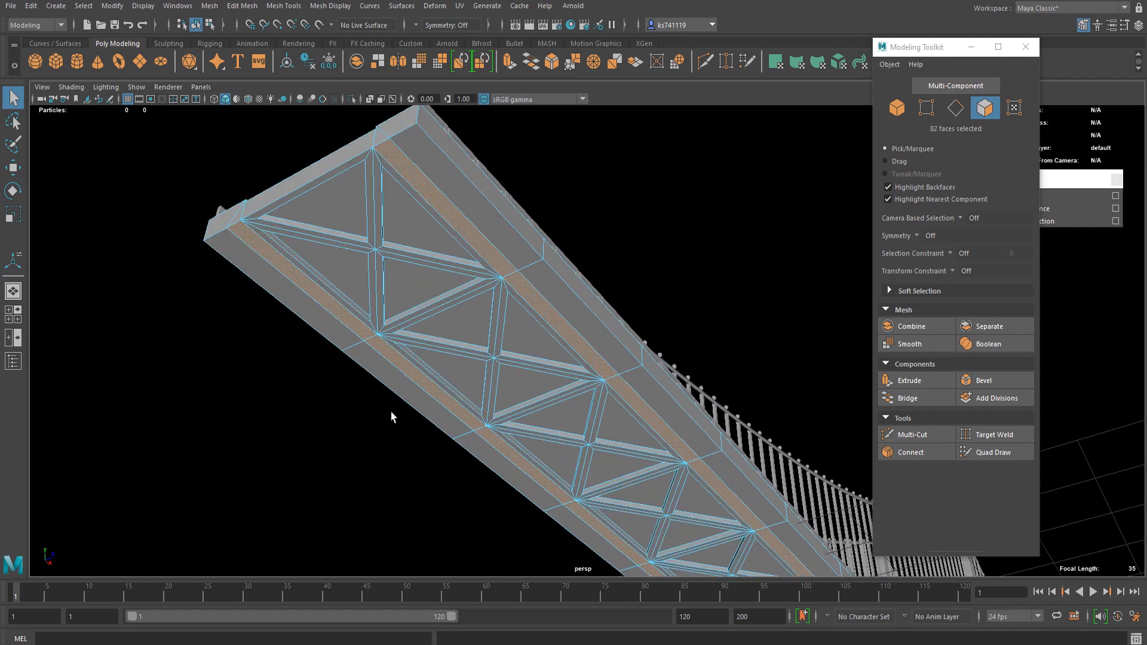
- Extrude the two narrow face rows outward to form raised beams along both sides of the truss pattern
{"action": "key", "text": "ctrl+e"}
{"action": "left_click_drag", "start_coordinate": [727, 245], "coordinate": [680, 241]}
{"action": "key", "text": "q"}
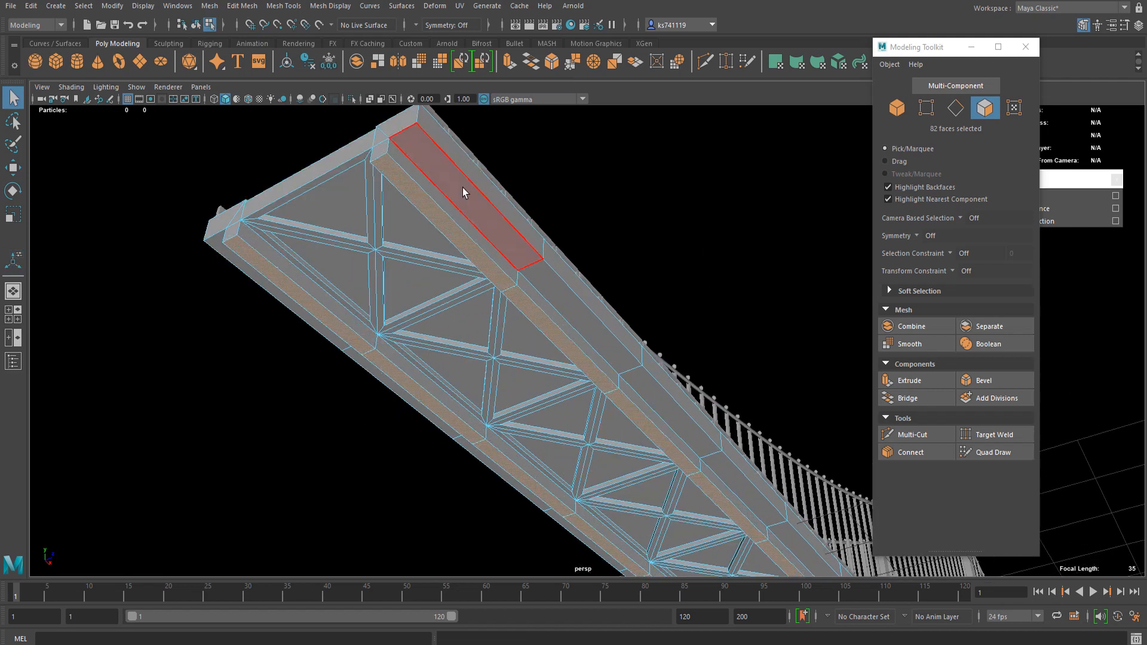
{"action": "left_click", "coordinate": [464, 188]}
{"action": "double_click", "coordinate": [555, 286], "text": "shift"}
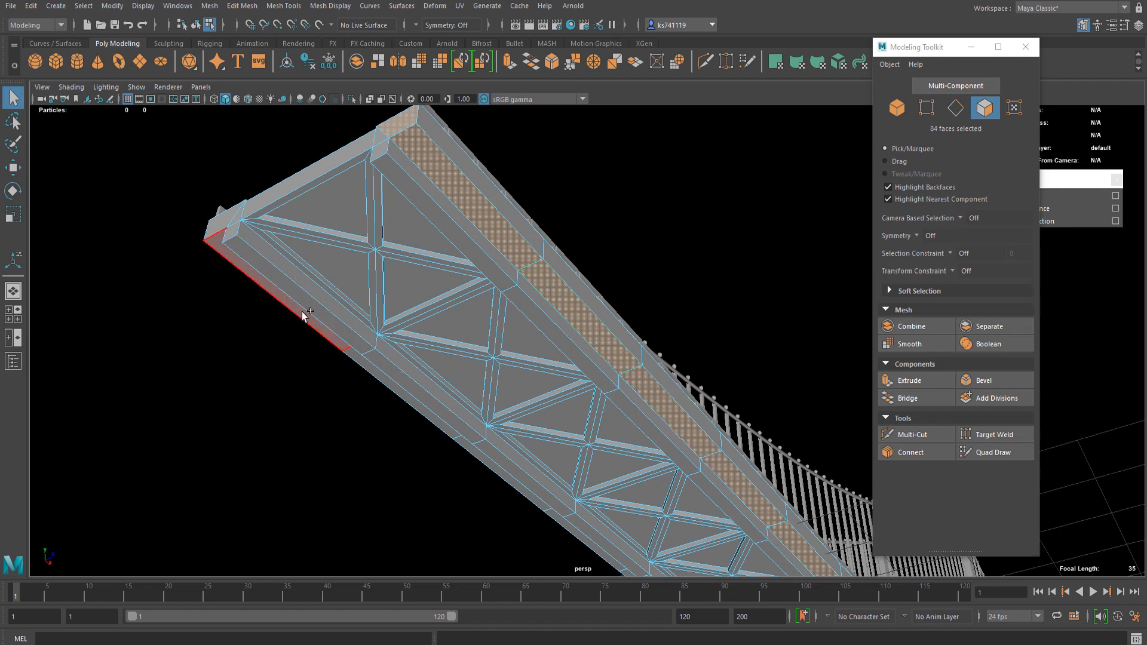
{"action": "double_click", "coordinate": [371, 364], "text": "shift"}
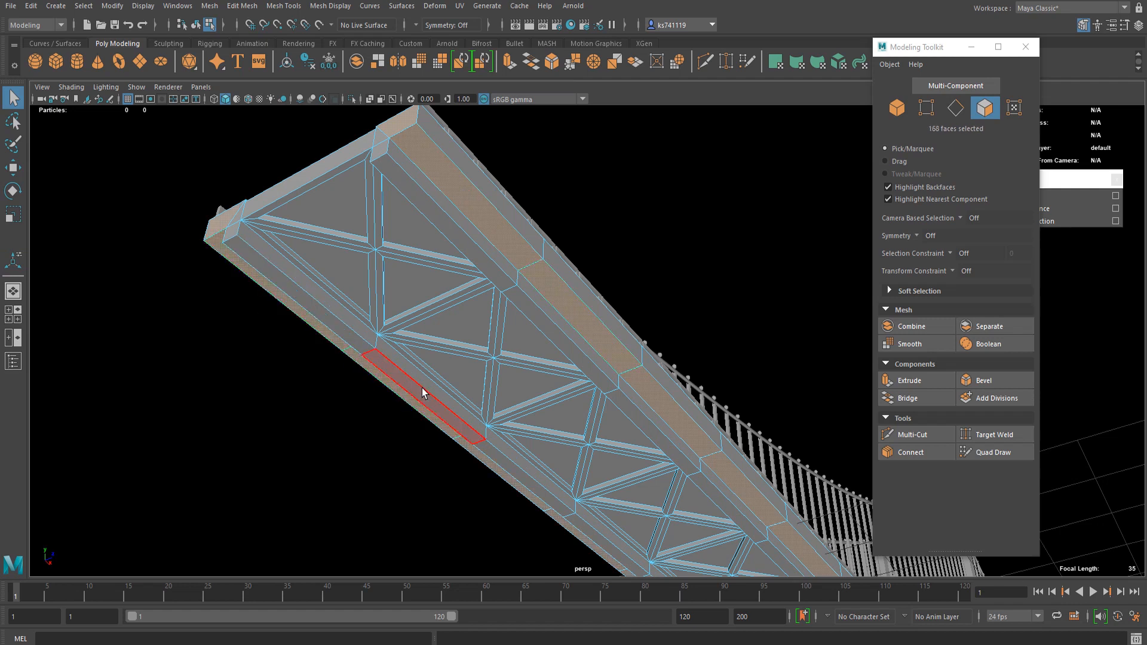
- Select the outer strip of underside faces beside one raised beam along the full length of the deck
{"action": "left_click", "coordinate": [278, 302]}
{"action": "scroll", "coordinate": [277, 303], "scroll_direction": "down", "scroll_amount": 8}
{"action": "middle_click_drag", "start_coordinate": [678, 428], "coordinate": [372, 208], "text": "alt"}
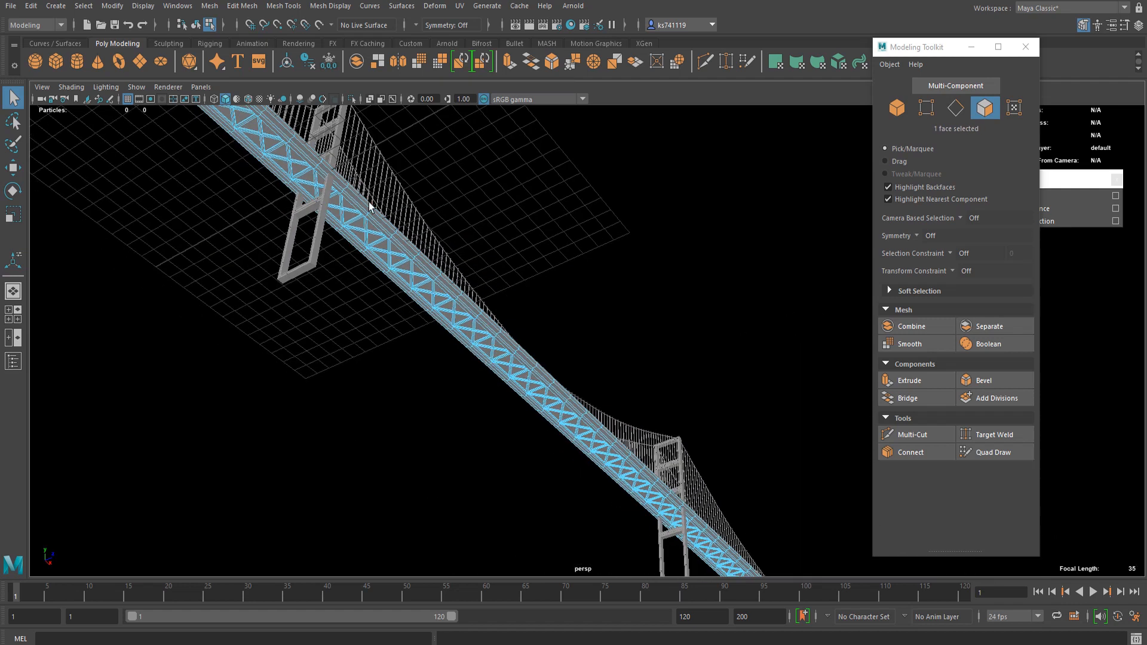
{"action": "middle_click_drag", "start_coordinate": [497, 429], "coordinate": [269, 167], "text": "alt"}
{"action": "scroll", "coordinate": [614, 487], "scroll_direction": "up", "scroll_amount": 5}
{"action": "middle_click_drag", "start_coordinate": [615, 487], "coordinate": [589, 229], "text": "alt"}
{"action": "scroll", "coordinate": [591, 233], "scroll_direction": "up", "scroll_amount": 3}
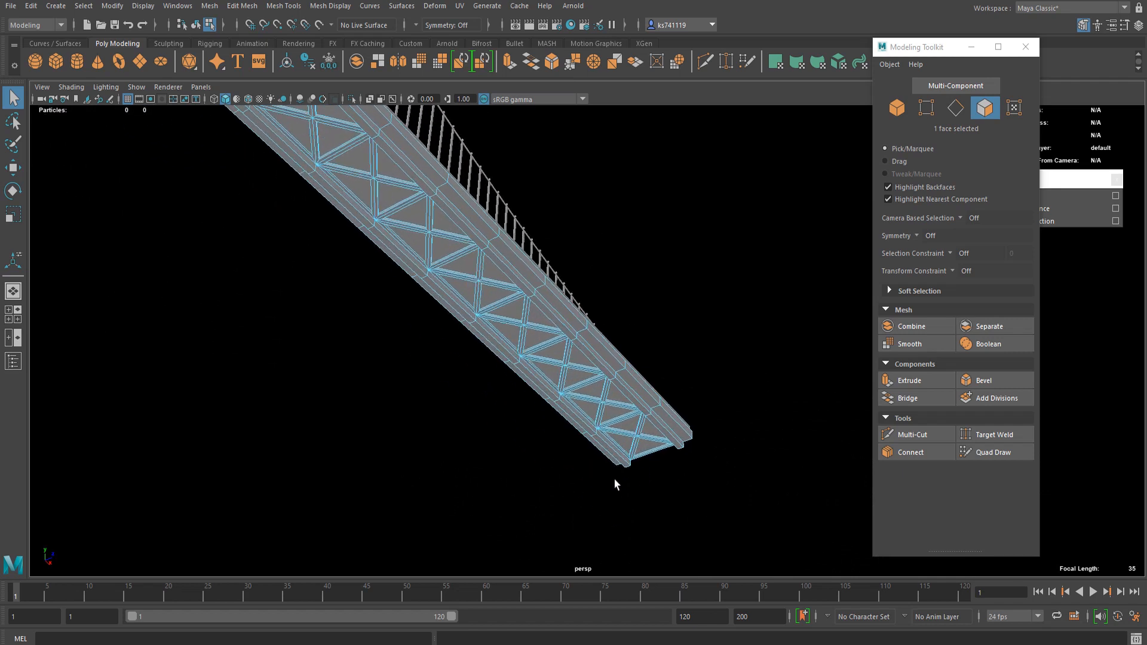
{"action": "key", "text": "f"}
{"action": "middle_click_drag", "start_coordinate": [680, 471], "coordinate": [342, 237], "text": "alt"}
{"action": "scroll", "coordinate": [669, 397], "scroll_direction": "down", "scroll_amount": 10}
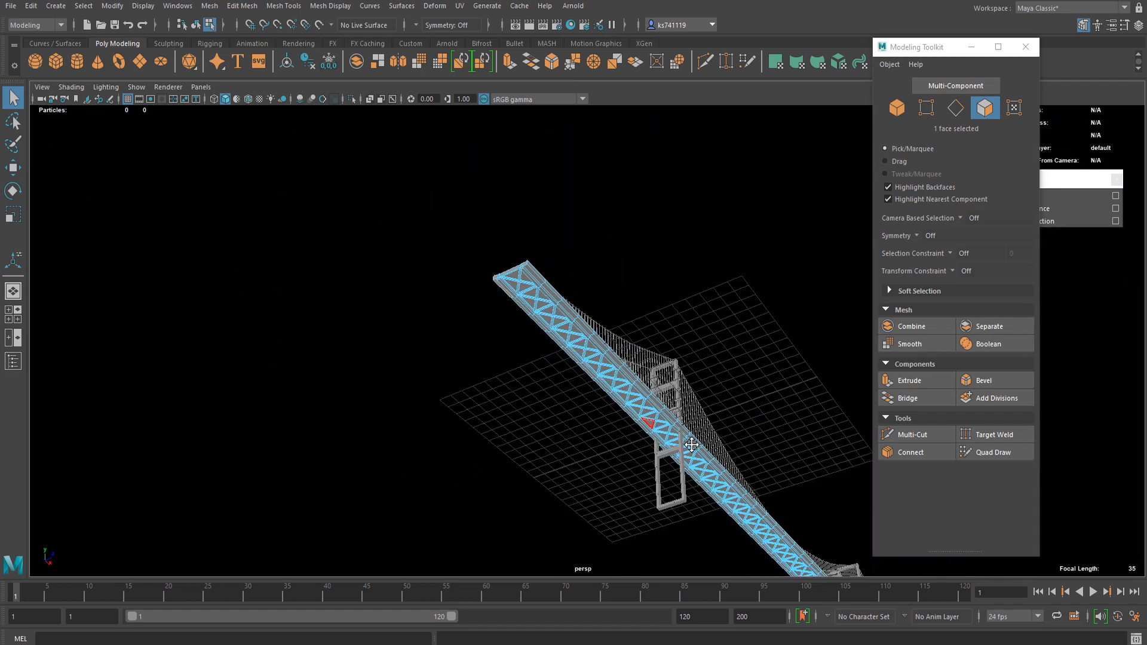
{"action": "middle_click_drag", "start_coordinate": [683, 453], "coordinate": [388, 203], "text": "alt"}
{"action": "middle_click_drag", "start_coordinate": [561, 397], "coordinate": [436, 239], "text": "alt"}
{"action": "middle_click_drag", "start_coordinate": [585, 394], "coordinate": [562, 347], "text": "alt"}
{"action": "scroll", "coordinate": [613, 295], "scroll_direction": "up", "scroll_amount": 5}
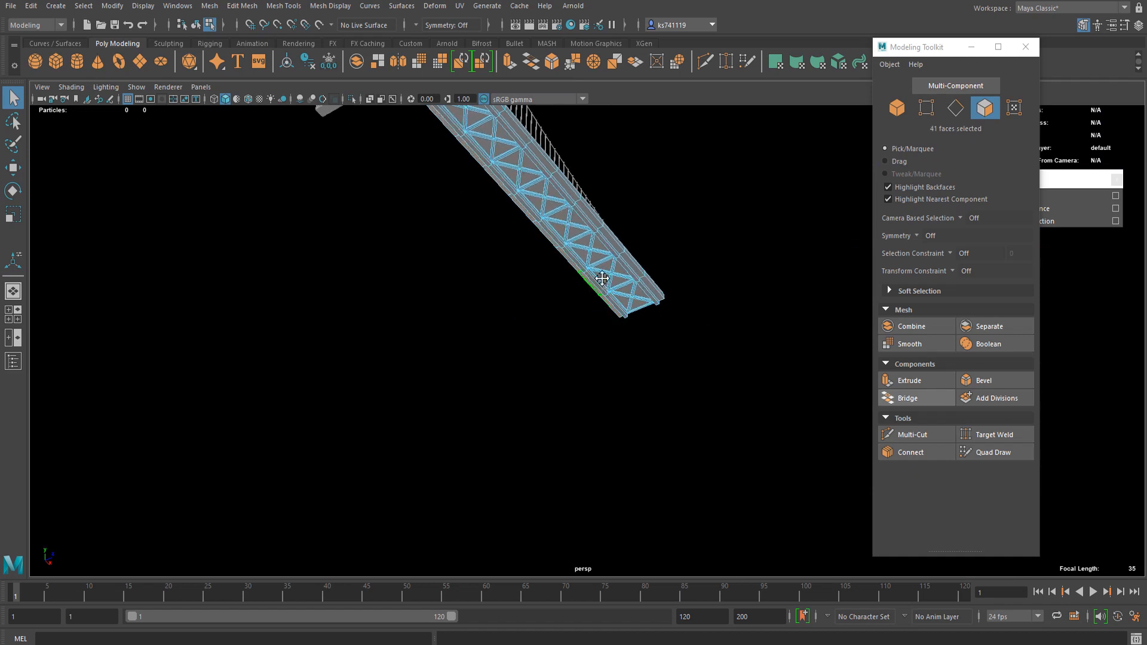
- Add the outer strip of underside faces beside the opposite raised beam to the selection
{"action": "left_click", "coordinate": [655, 293], "text": "shift"}
{"action": "middle_click_drag", "start_coordinate": [655, 293], "coordinate": [746, 607], "text": "alt"}
{"action": "scroll", "coordinate": [472, 240], "scroll_direction": "down", "scroll_amount": 8}
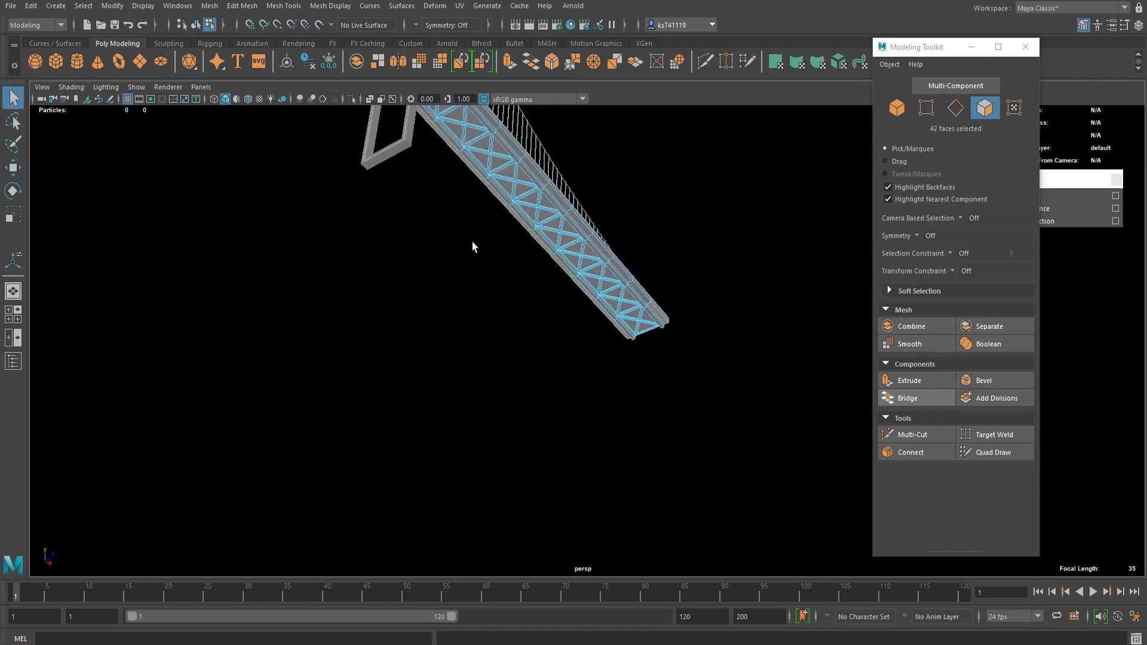
{"action": "middle_click_drag", "start_coordinate": [456, 213], "coordinate": [544, 361], "text": "alt"}
{"action": "scroll", "coordinate": [544, 362], "scroll_direction": "up", "scroll_amount": 2}
{"action": "middle_click_drag", "start_coordinate": [352, 126], "coordinate": [602, 452], "text": "alt"}
{"action": "scroll", "coordinate": [490, 281], "scroll_direction": "up", "scroll_amount": 3}
{"action": "middle_click_drag", "start_coordinate": [569, 392], "coordinate": [512, 180], "text": "alt"}
{"action": "scroll", "coordinate": [602, 446], "scroll_direction": "up", "scroll_amount": 3}
{"action": "scroll", "coordinate": [511, 180], "scroll_direction": "up", "scroll_amount": 4}
{"action": "double_click", "coordinate": [491, 224], "text": "shift"}
{"action": "scroll", "coordinate": [502, 254], "scroll_direction": "up", "scroll_amount": 3}
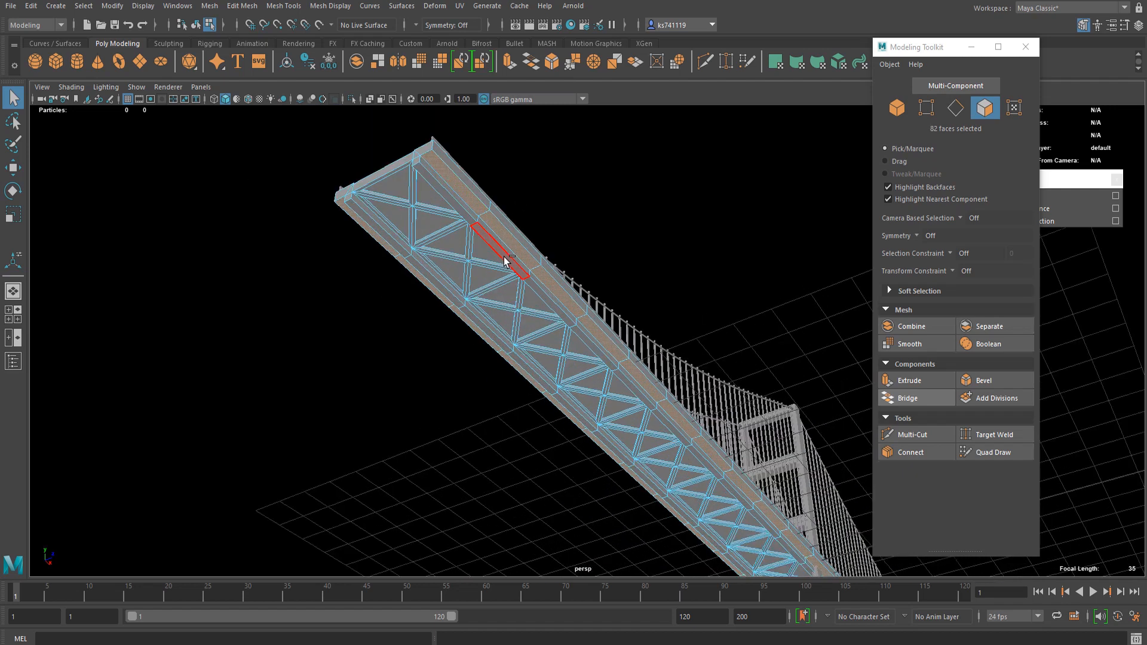
- Extrude the outer strip faces individually with an inward offset, then extrude them again with a thickness of 0.24
{"action": "key", "text": "ctrl+e"}
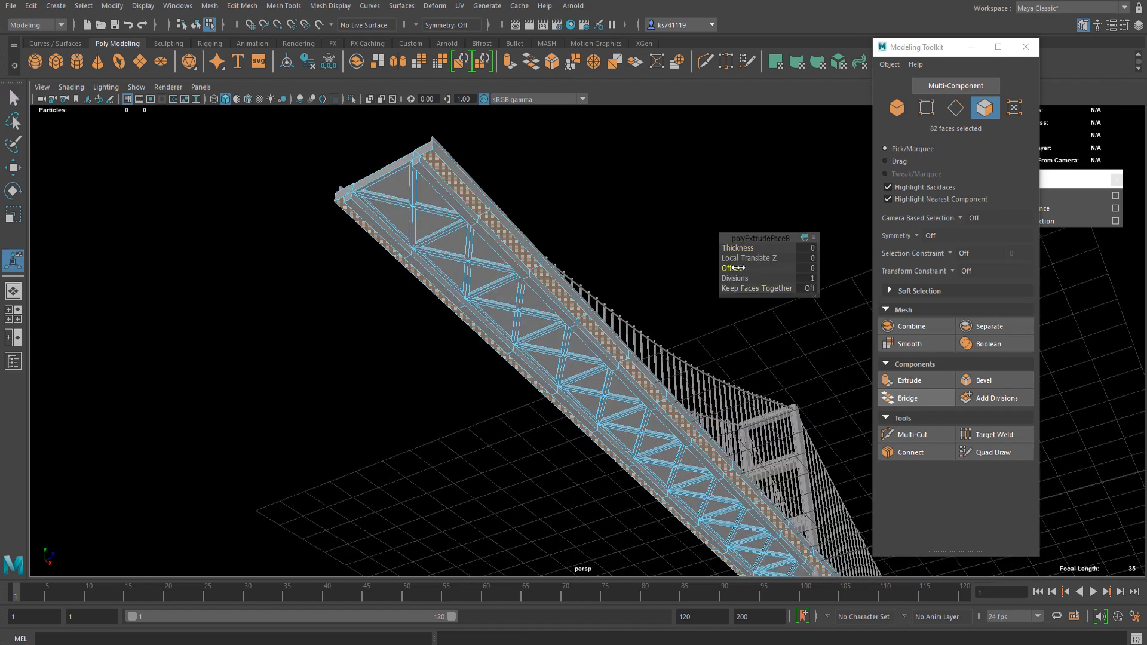
{"action": "left_click_drag", "start_coordinate": [738, 268], "coordinate": [743, 251]}
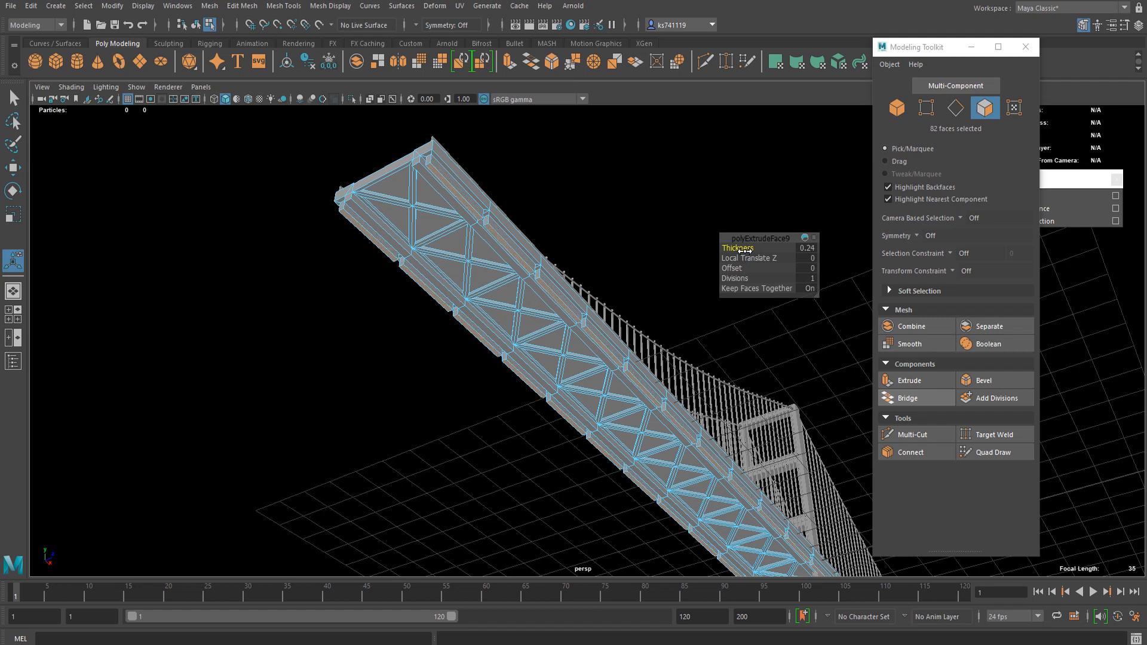
{"action": "key", "text": "q"}
- Return to object mode, clear the selection and save the scene
{"action": "right_click_drag", "start_coordinate": [457, 197], "coordinate": [457, 161]}
{"action": "scroll", "coordinate": [691, 313], "scroll_direction": "down", "scroll_amount": 5}
{"action": "left_click_drag", "start_coordinate": [690, 313], "coordinate": [603, 301], "text": "alt"}
{"action": "right_click_drag", "start_coordinate": [574, 355], "coordinate": [684, 230]}
{"action": "left_click_drag", "start_coordinate": [685, 224], "coordinate": [435, 316], "text": "alt"}
{"action": "right_click_drag", "start_coordinate": [538, 323], "coordinate": [584, 293], "text": "alt"}
{"action": "key", "text": "ctrl+s"}
{"action": "left_click", "coordinate": [542, 340]}
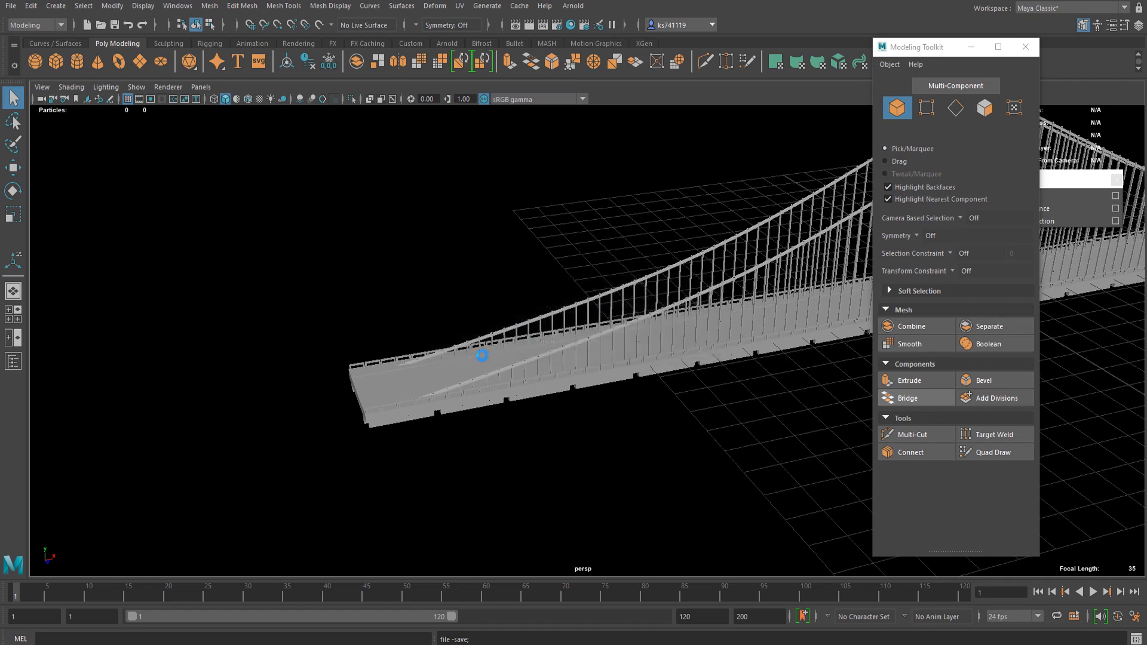
- Create a polygon cube and move it along the deck to -10.26 in X
{"action": "right_click_drag", "start_coordinate": [478, 353], "coordinate": [423, 281], "text": "alt"}
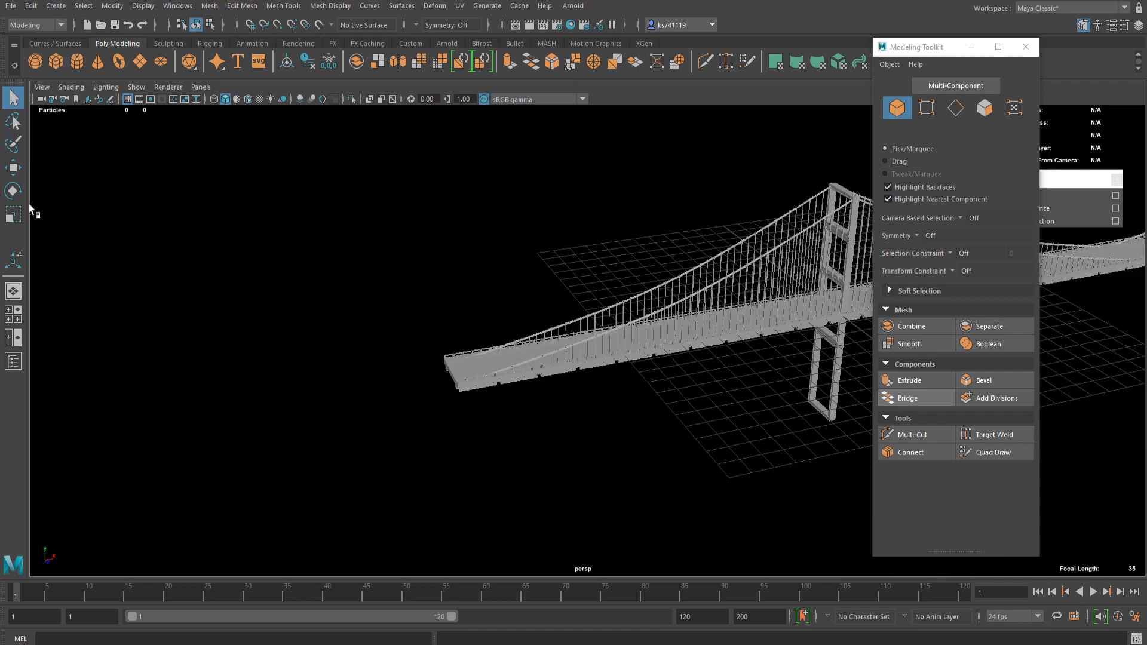
{"action": "left_click", "coordinate": [61, 56]}
{"action": "scroll", "coordinate": [597, 338], "scroll_direction": "down", "scroll_amount": 5}
{"action": "middle_click_drag", "start_coordinate": [598, 338], "coordinate": [457, 364], "text": "alt"}
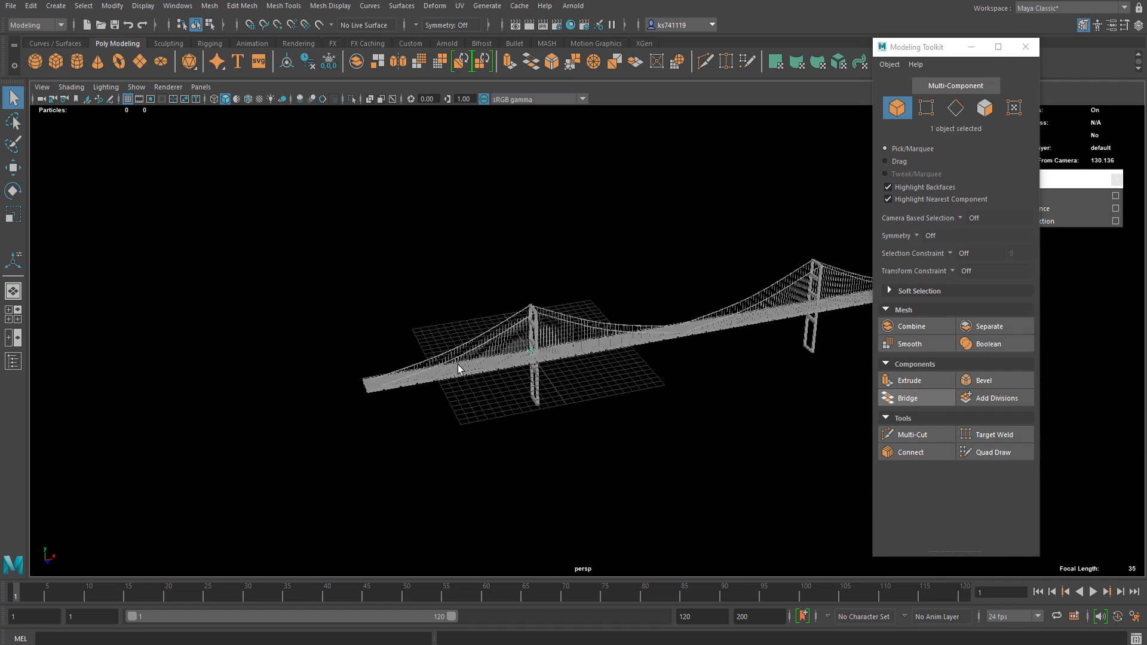
{"action": "scroll", "coordinate": [481, 377], "scroll_direction": "up", "scroll_amount": 8}
{"action": "key", "text": "w"}
{"action": "left_click_drag", "start_coordinate": [466, 373], "coordinate": [379, 396]}
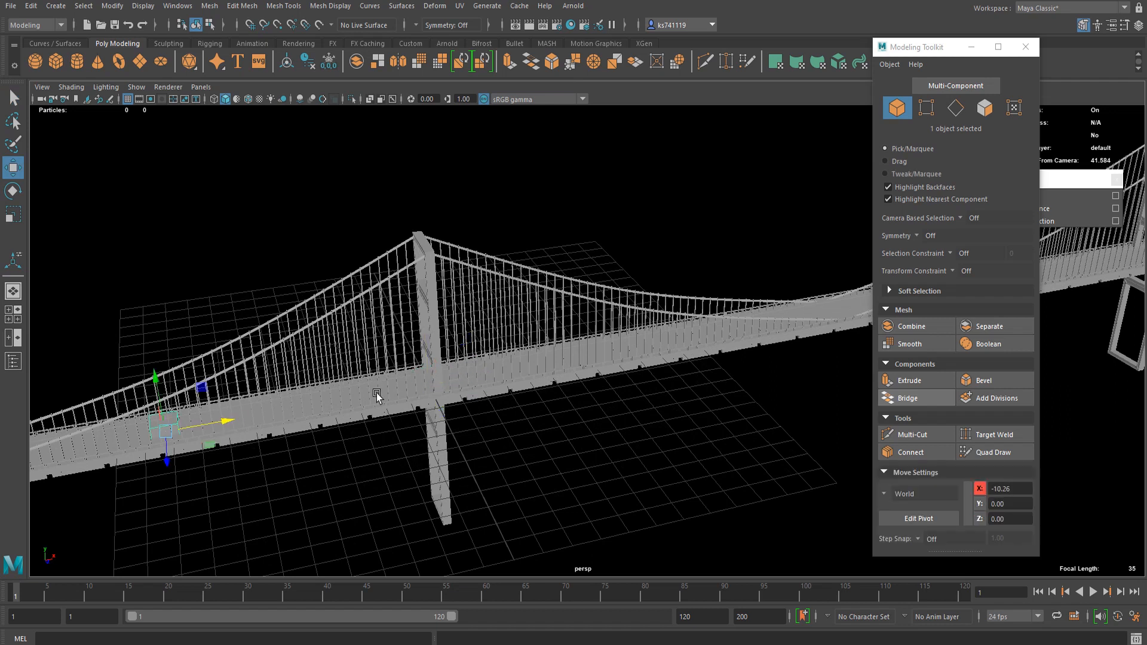
- Move the cube beyond the end of the deck to -21.96 in X and delete its bottom face
{"action": "middle_click_drag", "start_coordinate": [379, 397], "coordinate": [544, 352], "text": "alt"}
{"action": "left_click_drag", "start_coordinate": [503, 367], "coordinate": [195, 428]}
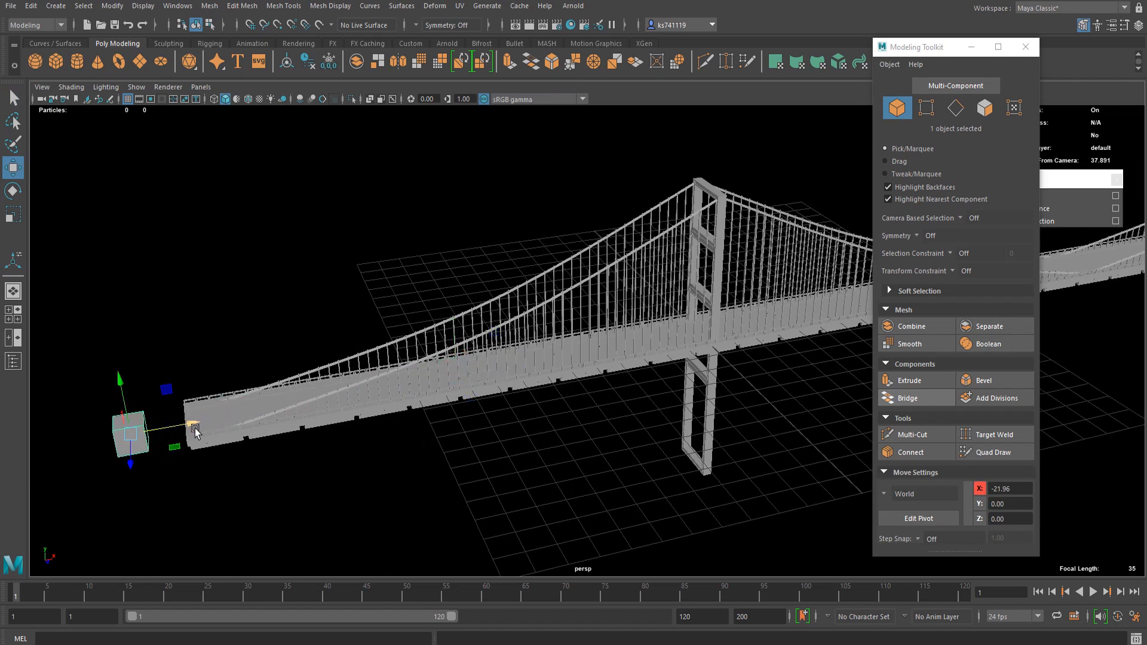
{"action": "key", "text": "f"}
{"action": "left_click_drag", "start_coordinate": [488, 374], "coordinate": [482, 369], "text": "alt"}
{"action": "right_click_drag", "start_coordinate": [585, 302], "coordinate": [584, 334]}
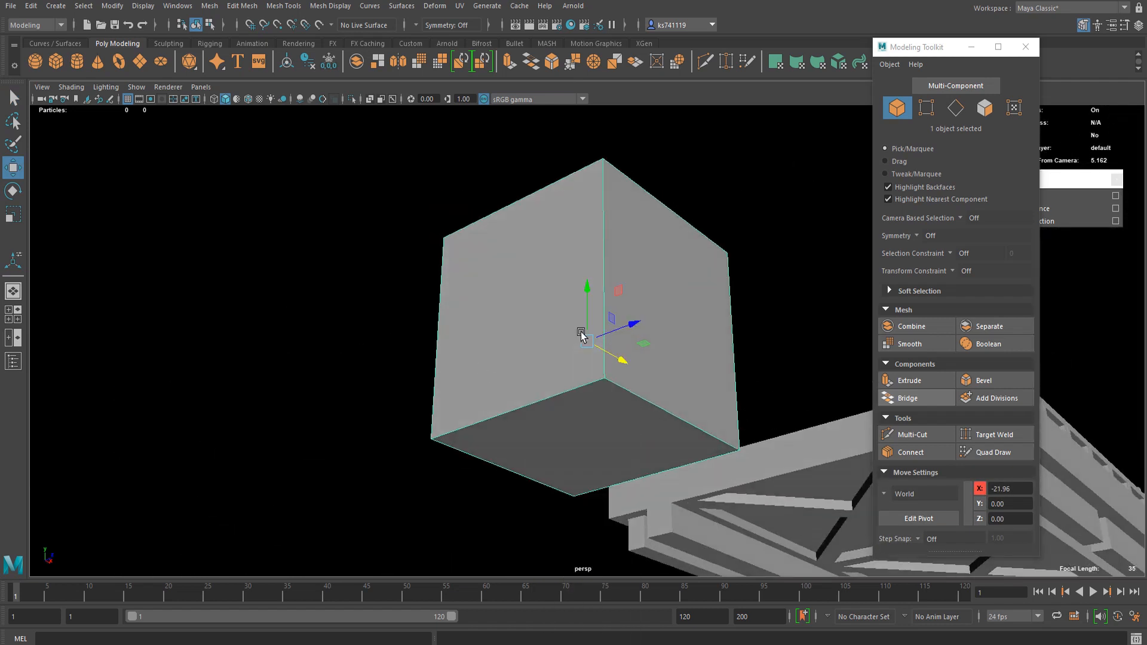
{"action": "left_click", "coordinate": [602, 412]}
{"action": "key", "text": "Delete"}
{"action": "scroll", "coordinate": [556, 331], "scroll_direction": "down", "scroll_amount": 3}
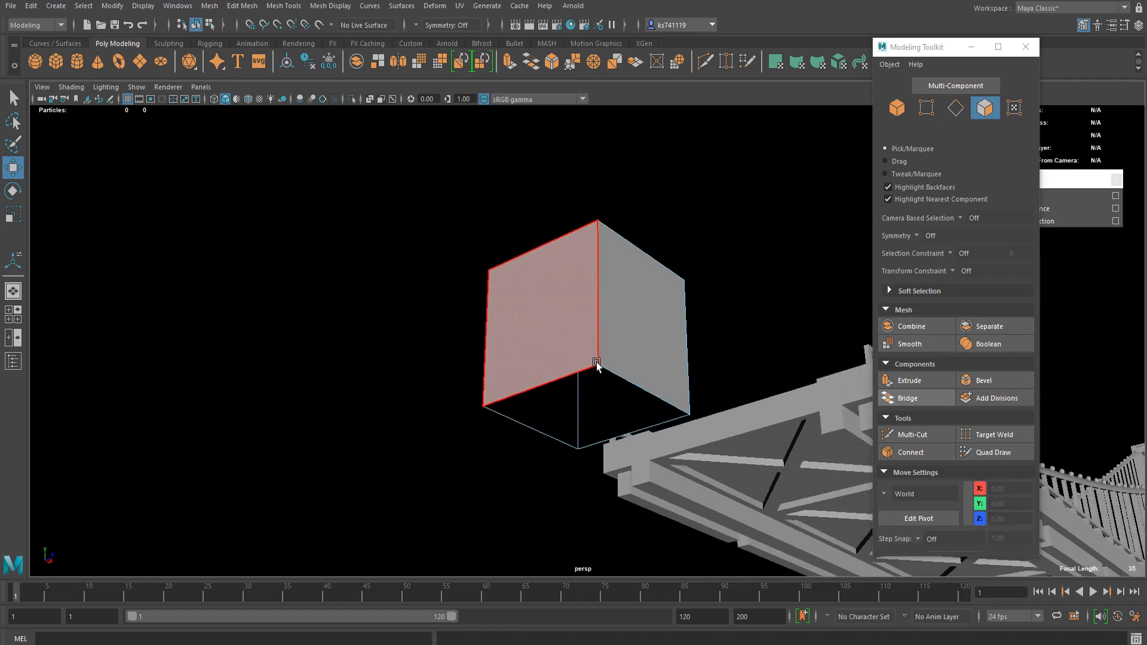
- Select all remaining faces of the cube and scale them in X and Z into a slim vertical post
{"action": "left_click_drag", "start_coordinate": [555, 330], "coordinate": [581, 359], "text": "alt"}
{"action": "double_click", "coordinate": [582, 357]}
{"action": "key", "text": "r"}
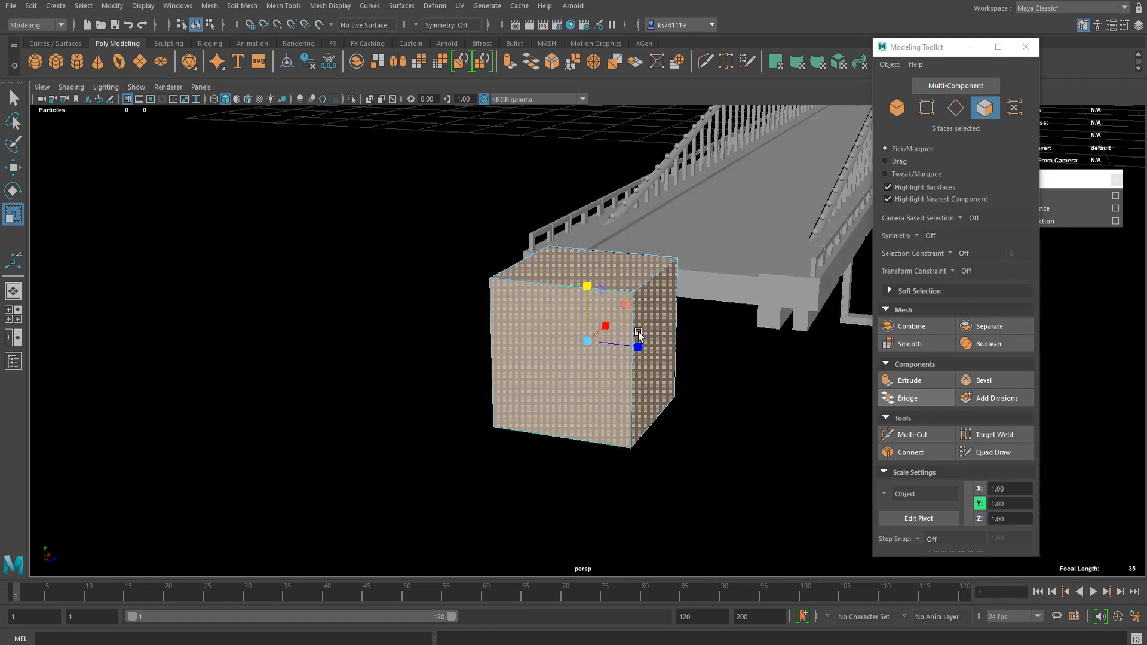
{"action": "mouse_move", "coordinate": [638, 333]}
{"action": "left_mouse_down"}
{"action": "mouse_move", "coordinate": [615, 341]}
{"action": "mouse_move", "coordinate": [635, 333]}
{"action": "left_mouse_up"}
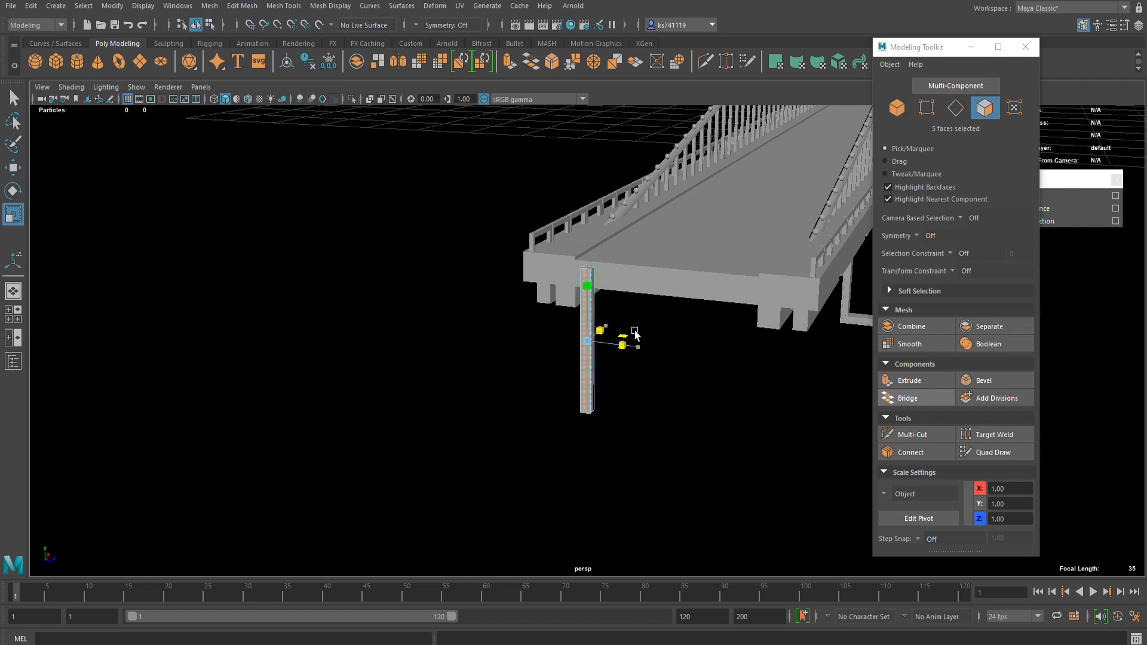
- Extrude the post's top face and scale it wider, then extrude it again with a thickness of 0.09 to form a lamp head
{"action": "left_click", "coordinate": [588, 267]}
{"action": "scroll", "coordinate": [590, 267], "scroll_direction": "up", "scroll_amount": 3}
{"action": "key", "text": "ctrl+e"}
{"action": "key", "text": "r"}
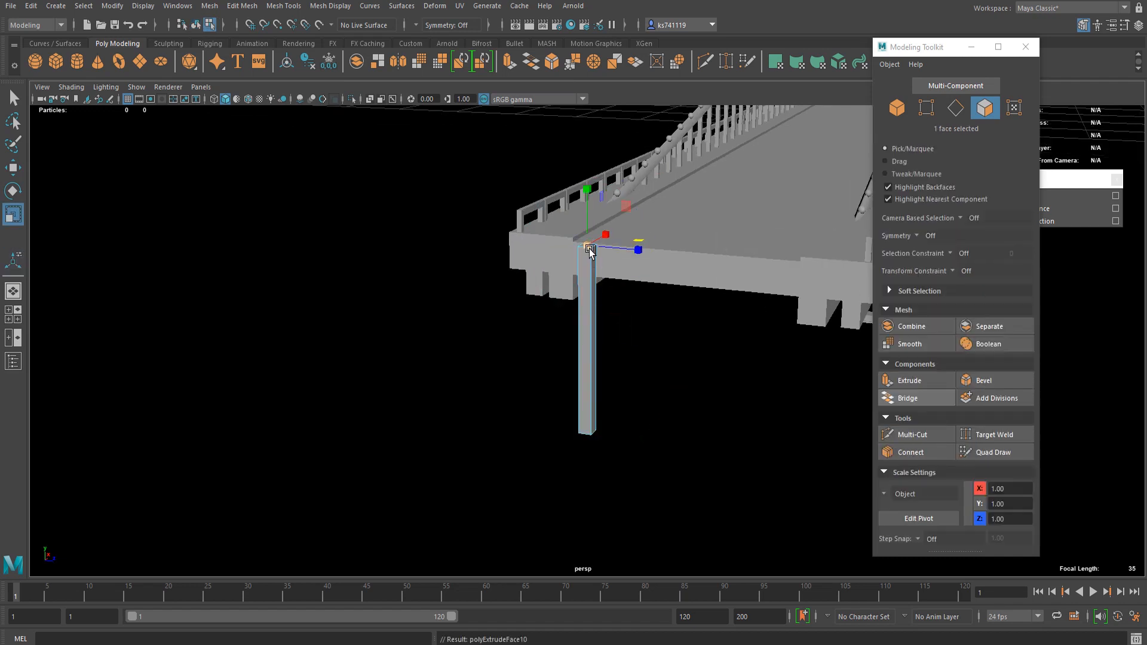
{"action": "left_click_drag", "start_coordinate": [590, 251], "coordinate": [612, 256]}
{"action": "key", "text": "ctrl+e"}
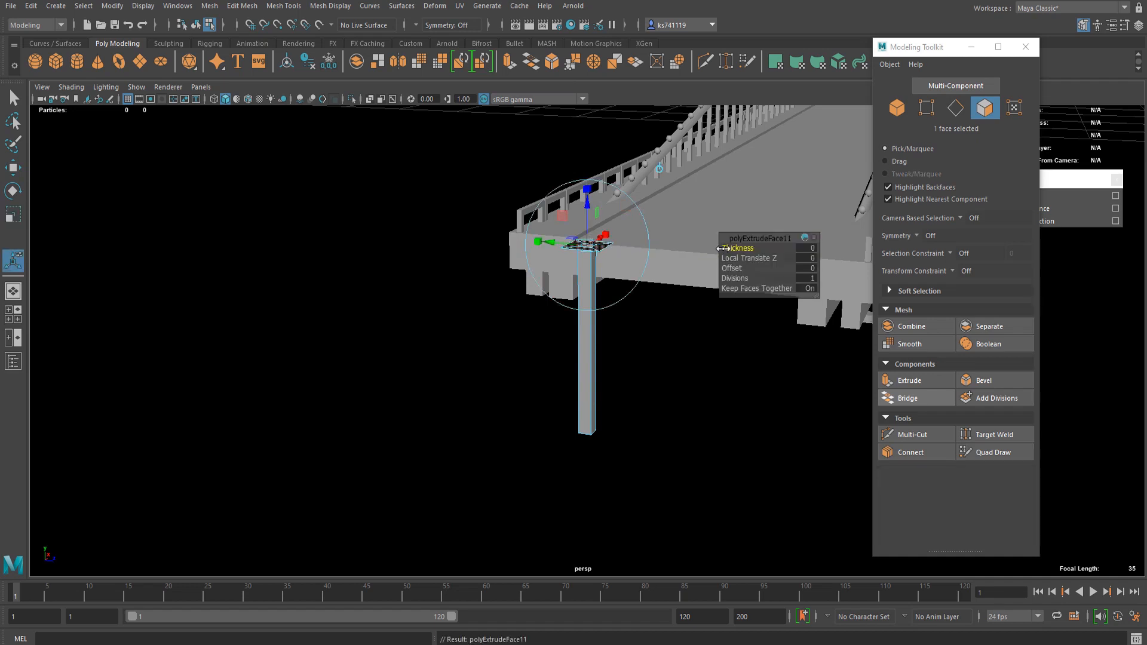
{"action": "mouse_move", "coordinate": [726, 249]}
{"action": "left_mouse_down"}
{"action": "mouse_move", "coordinate": [750, 249]}
{"action": "mouse_move", "coordinate": [737, 252]}
{"action": "left_mouse_up"}
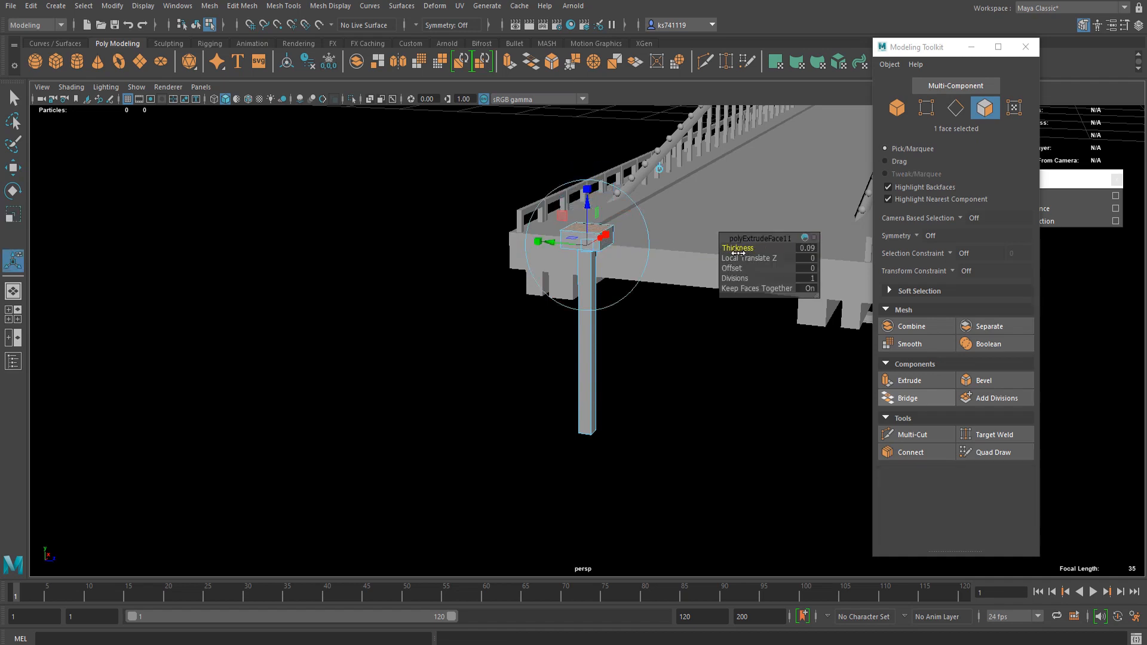
{"action": "key", "text": "q"}
{"action": "scroll", "coordinate": [589, 281], "scroll_direction": "up", "scroll_amount": 5}
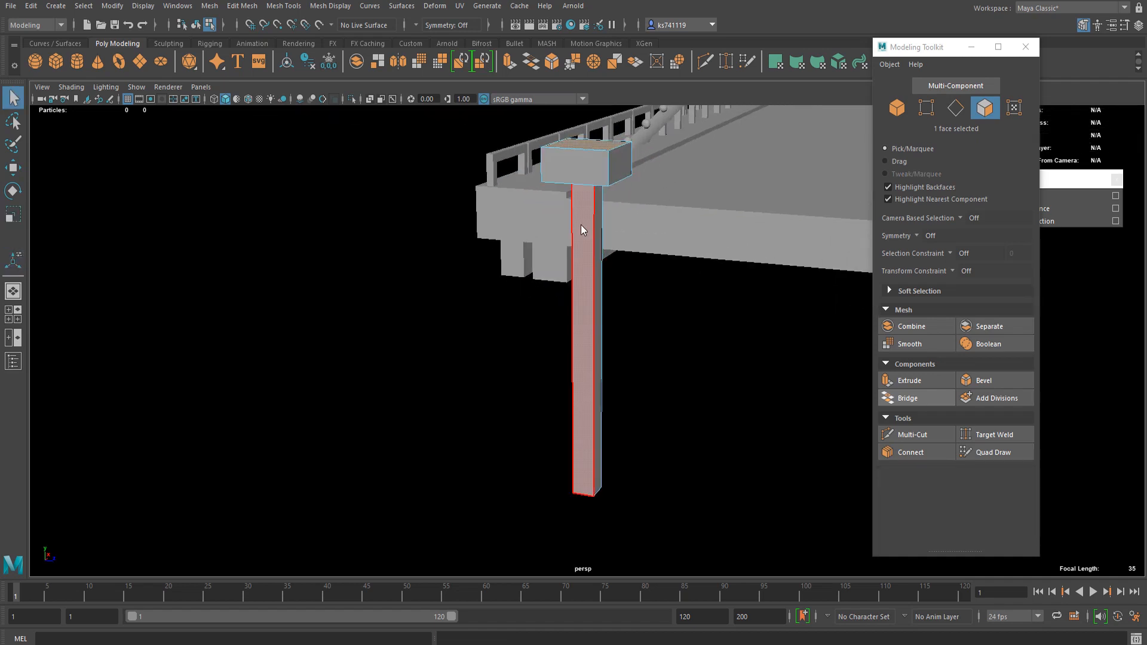
- Assign a new aiStandardSurface material to all faces of the lamp post and name it aiMetal
{"action": "right_click_drag", "start_coordinate": [583, 230], "coordinate": [616, 565]}
{"action": "double_click", "coordinate": [583, 256]}
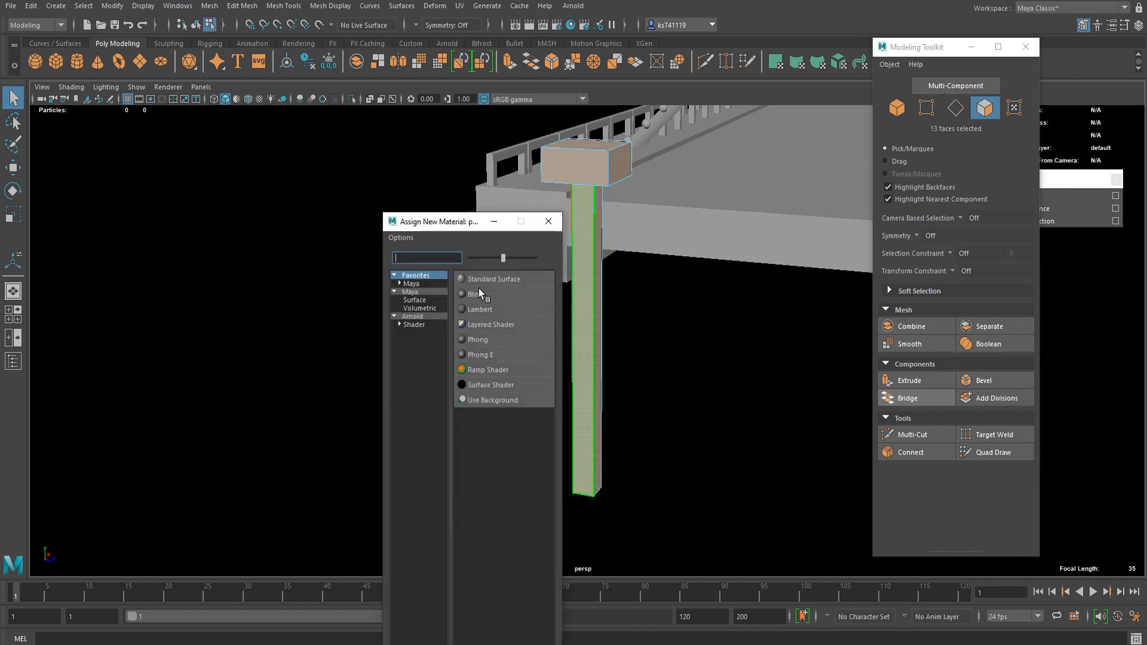
{"action": "left_click", "coordinate": [414, 325]}
{"action": "left_click", "coordinate": [501, 461]}
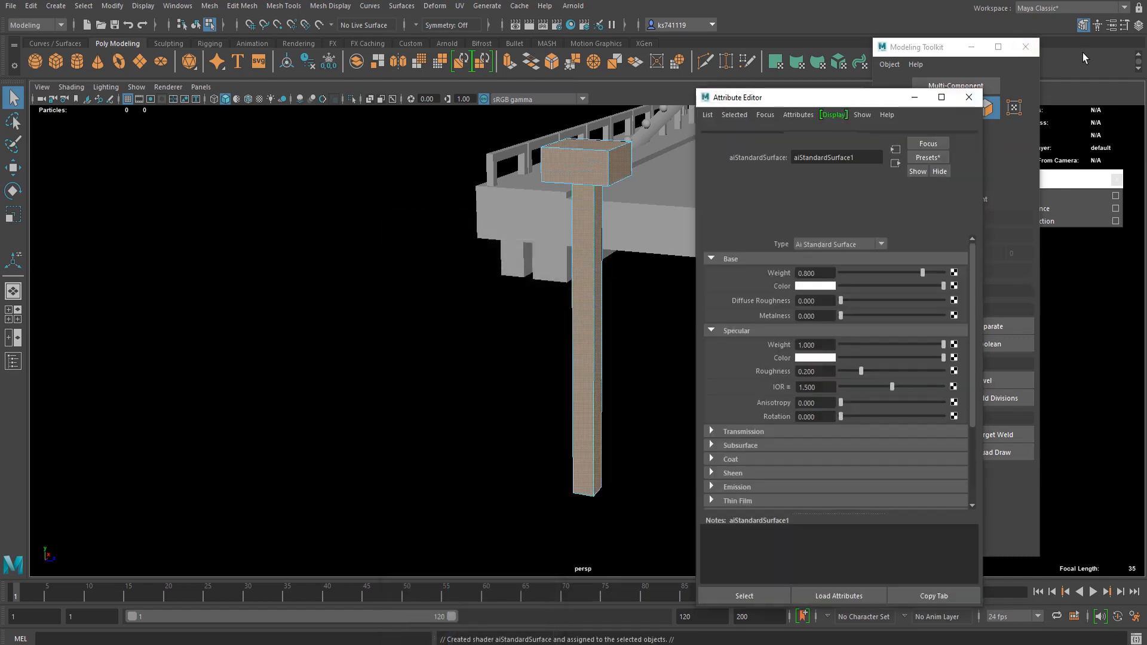
{"action": "left_click_drag", "start_coordinate": [799, 99], "coordinate": [823, 79]}
{"action": "double_click", "coordinate": [848, 148]}
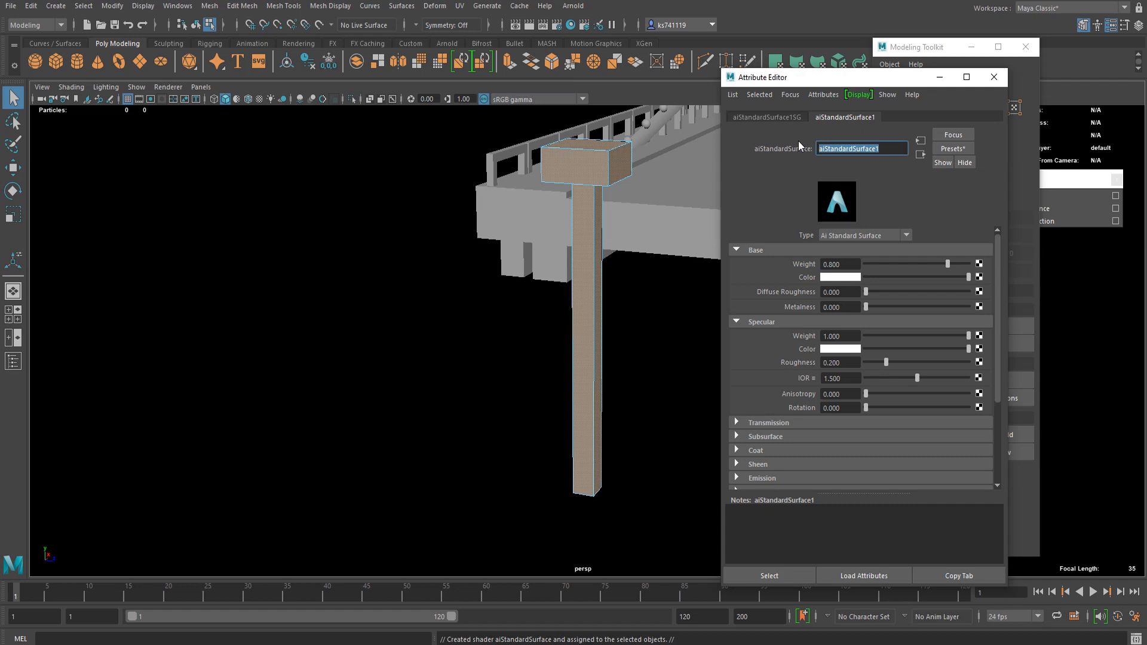
{"action": "type", "text": "aiMetal"}
{"action": "key", "text": "Return"}
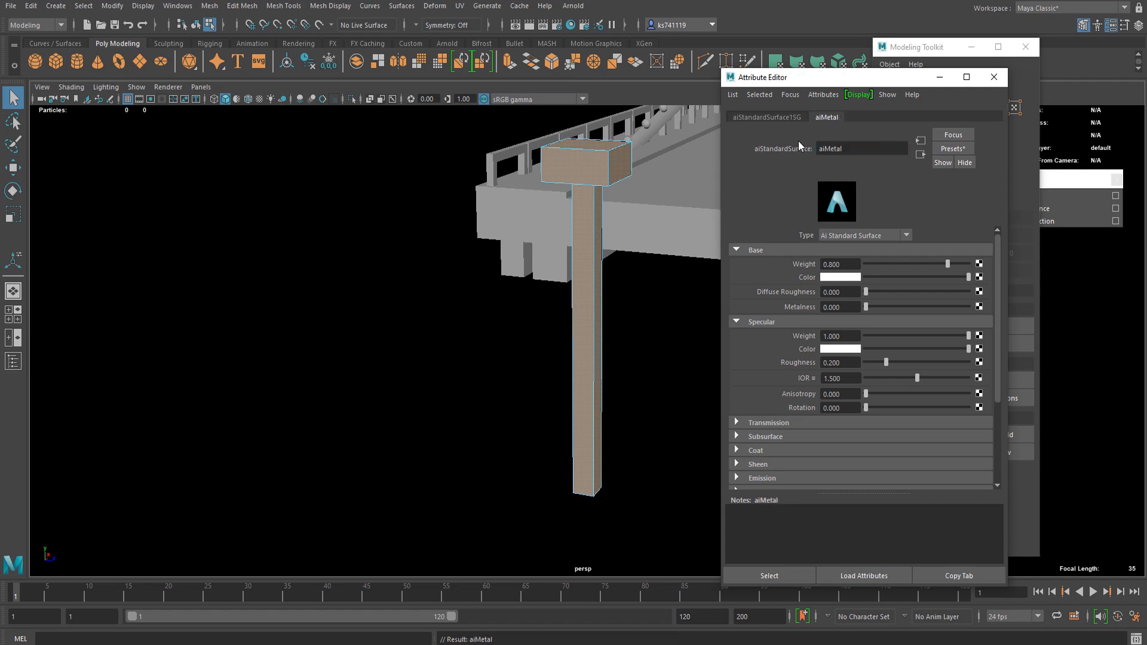
- Apply the Brushed_Metal preset to the aiMetal material and darken its base color
{"action": "left_click", "coordinate": [953, 148]}
{"action": "mouse_move", "coordinate": [968, 197]}
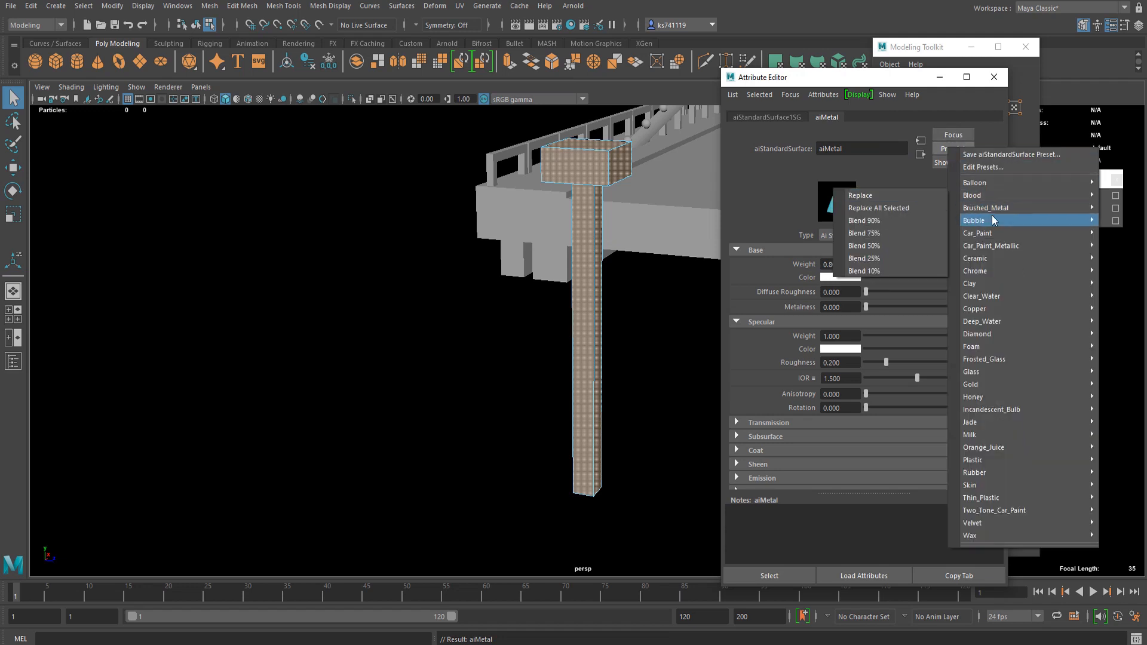
{"action": "left_click", "coordinate": [943, 207]}
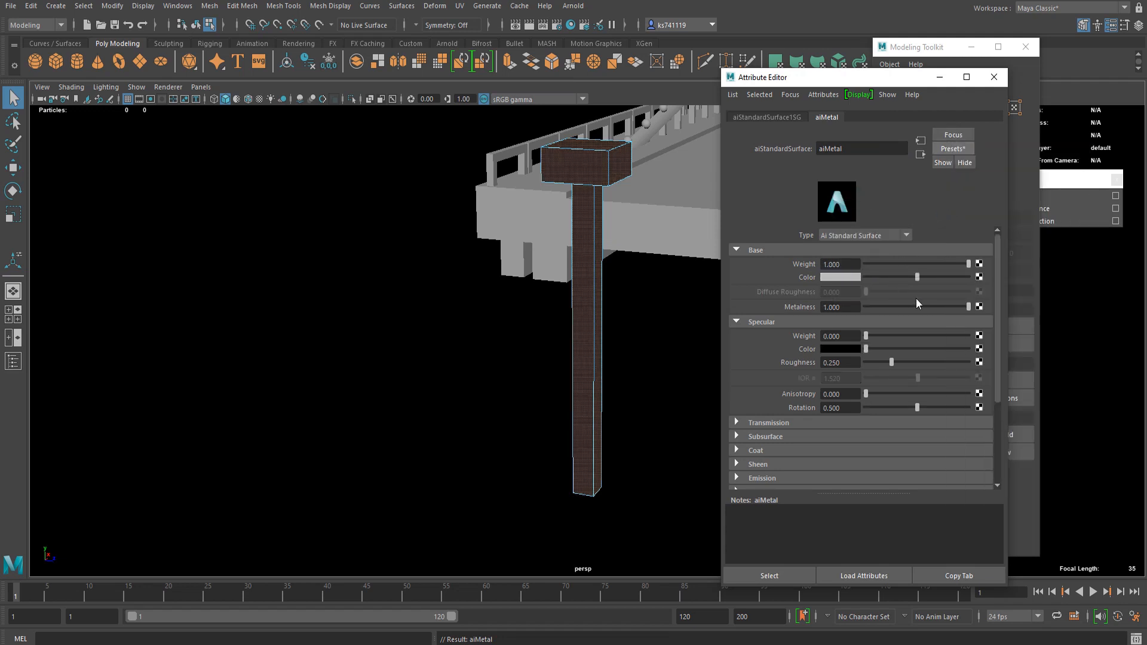
{"action": "left_click_drag", "start_coordinate": [884, 280], "coordinate": [900, 280]}
- Assign a new aiStandardSurface material to the lamp head's faces and name it aiLight
{"action": "left_click", "coordinate": [600, 172]}
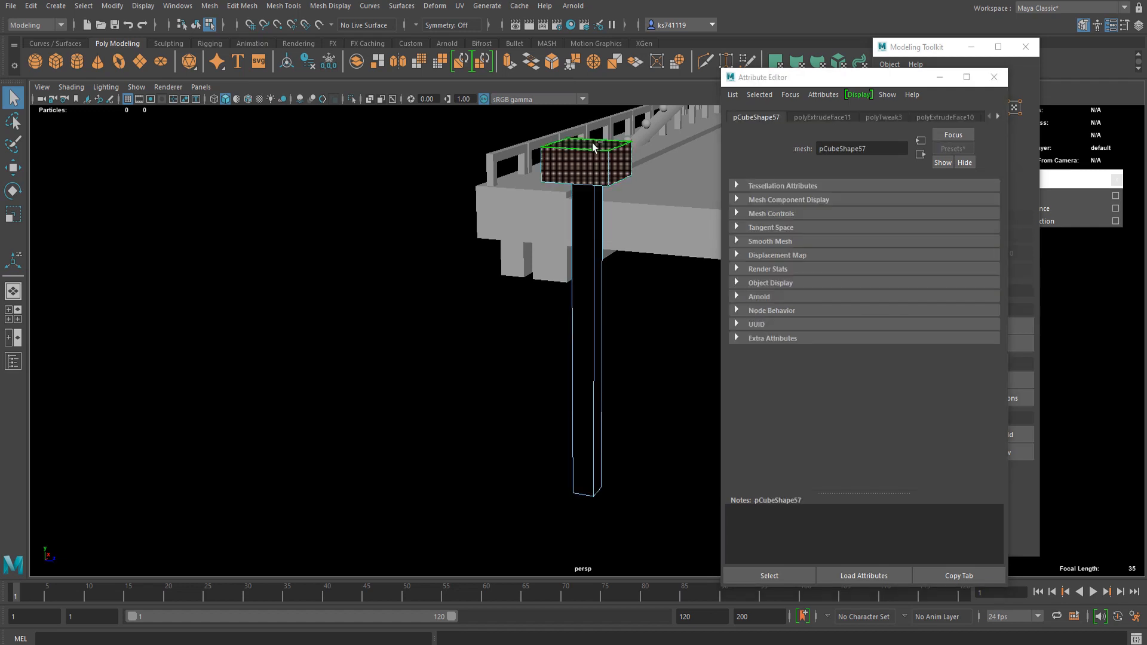
{"action": "left_click_drag", "start_coordinate": [600, 171], "coordinate": [568, 122], "text": "alt"}
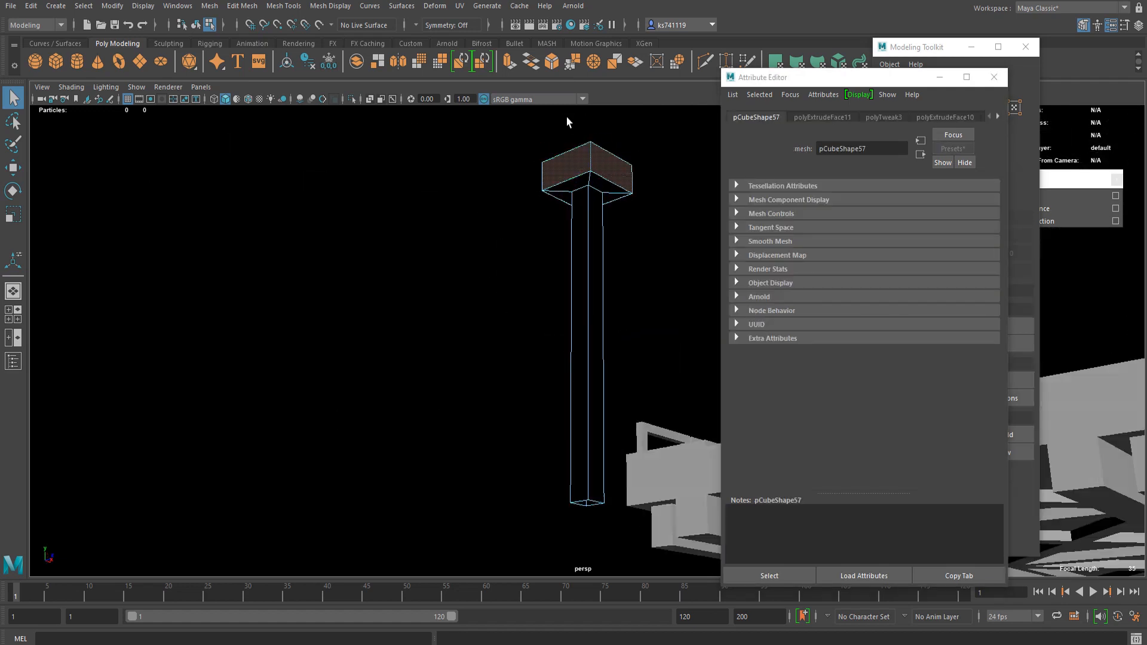
{"action": "right_click", "coordinate": [609, 183]}
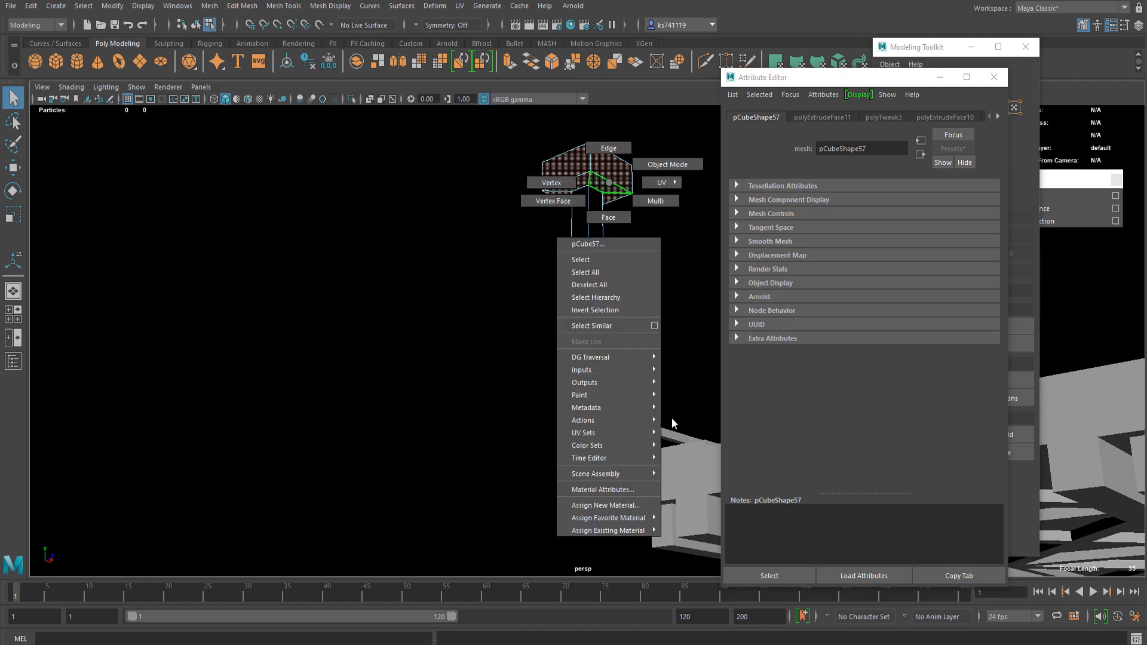
{"action": "left_click", "coordinate": [637, 505]}
{"action": "left_click", "coordinate": [416, 324]}
{"action": "left_click", "coordinate": [502, 460]}
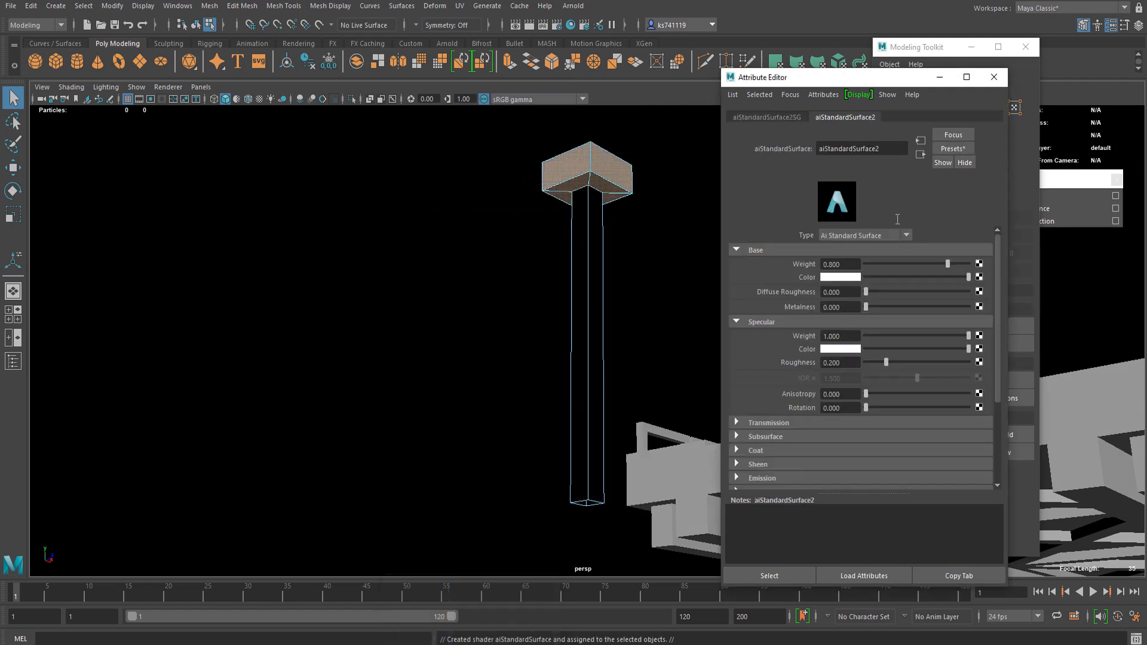
{"action": "type", "text": "aiLight"}
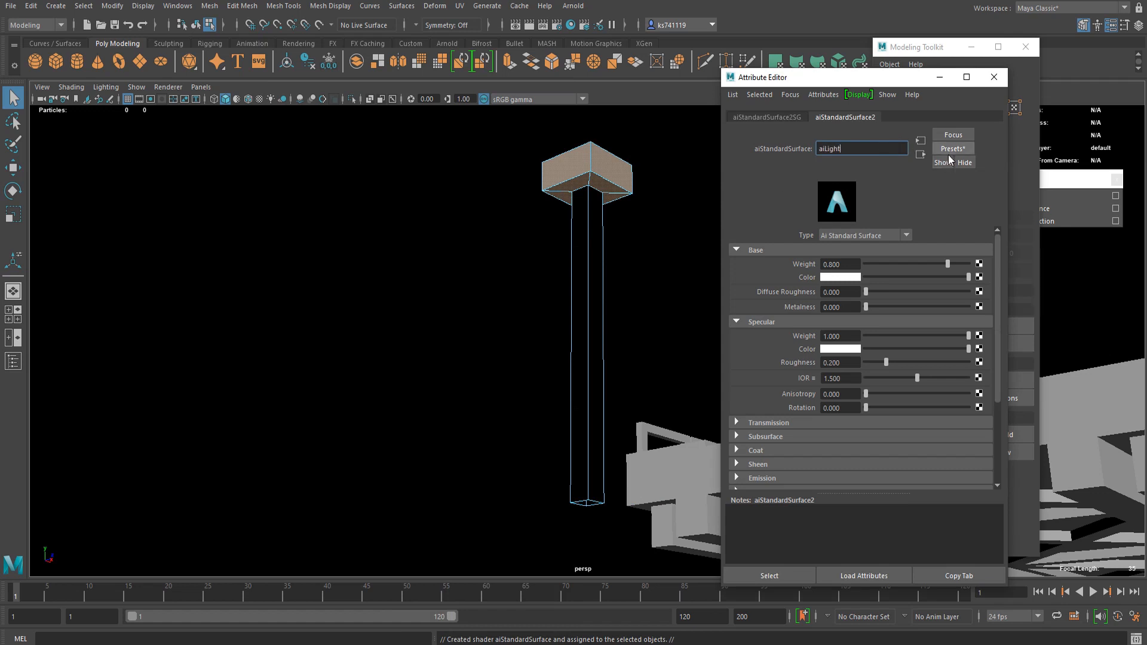
- Set aiLight's base and specular weights to 0 and emission weight to 1, then return to object mode and clear the selection
{"action": "left_click", "coordinate": [865, 264]}
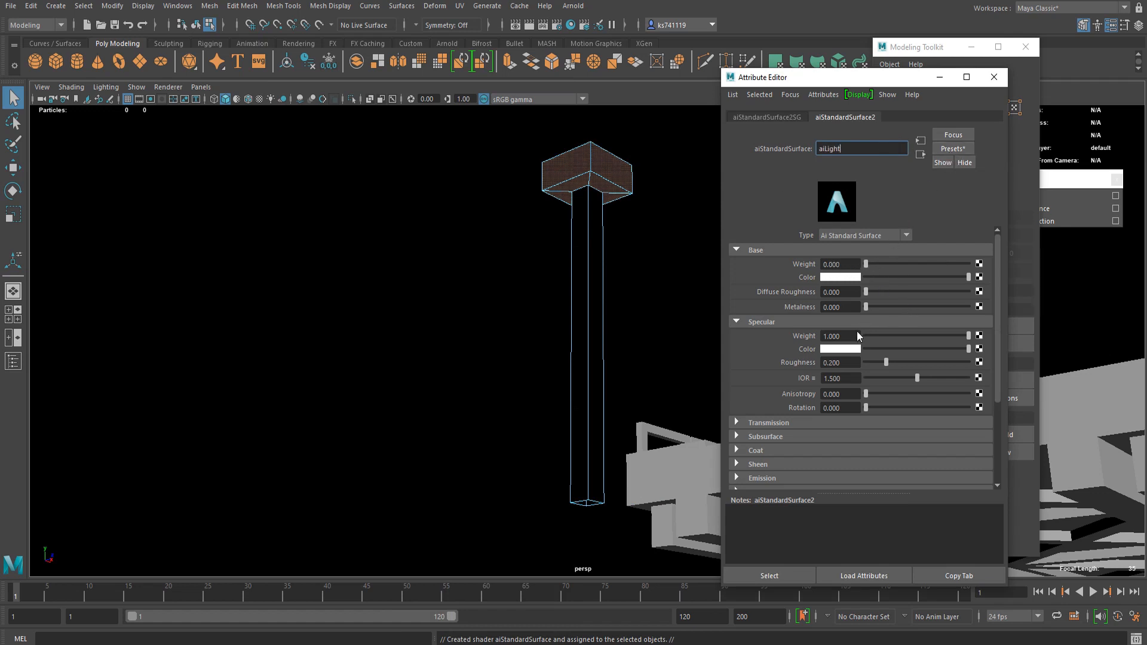
{"action": "scroll", "coordinate": [873, 293], "scroll_direction": "down", "scroll_amount": 4}
{"action": "scroll", "coordinate": [881, 267], "scroll_direction": "up", "scroll_amount": 4}
{"action": "scroll", "coordinate": [850, 274], "scroll_direction": "down", "scroll_amount": 4}
{"action": "scroll", "coordinate": [853, 275], "scroll_direction": "up", "scroll_amount": 3}
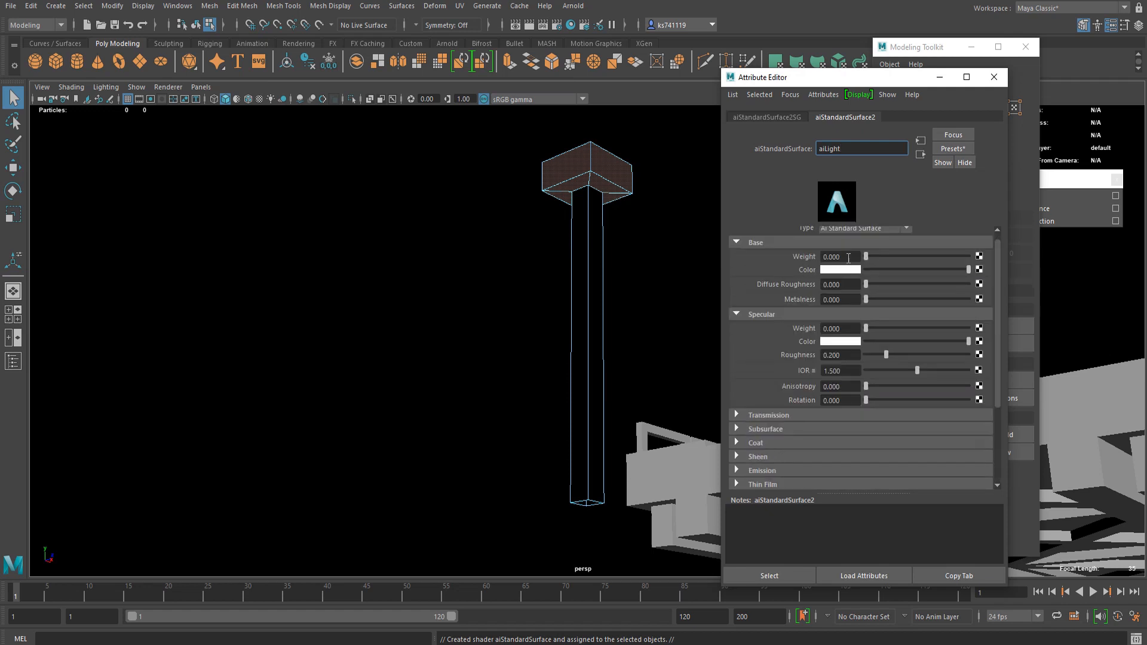
{"action": "scroll", "coordinate": [787, 319], "scroll_direction": "down", "scroll_amount": 2}
{"action": "left_click", "coordinate": [770, 358]}
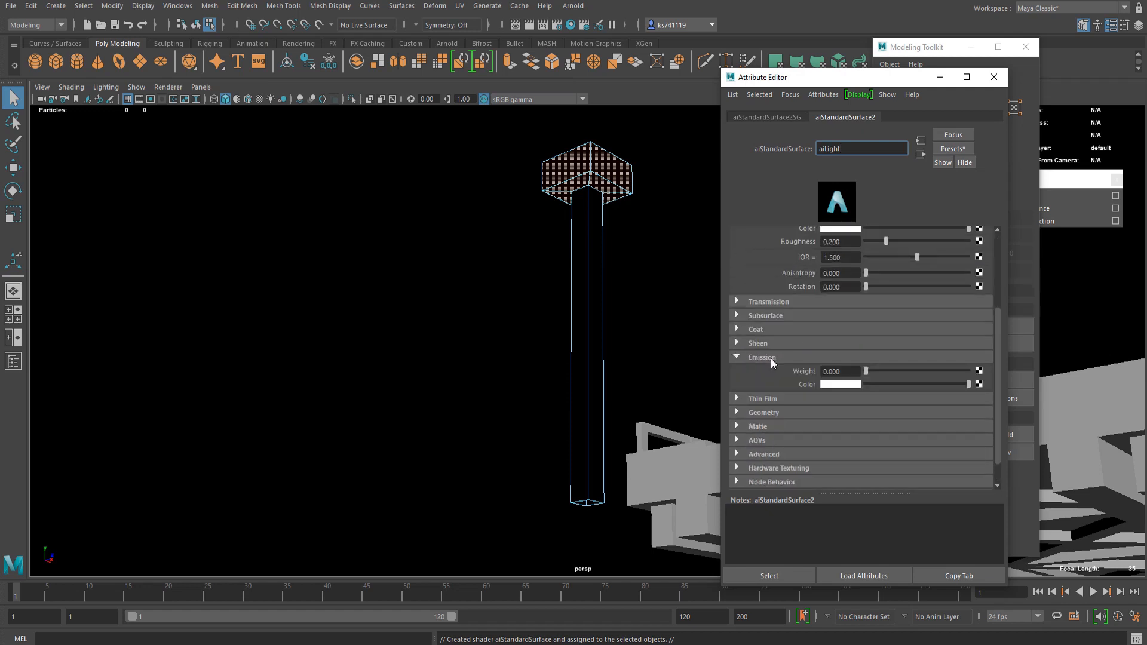
{"action": "left_click_drag", "start_coordinate": [887, 371], "coordinate": [976, 368]}
{"action": "right_click_drag", "start_coordinate": [615, 182], "coordinate": [673, 151]}
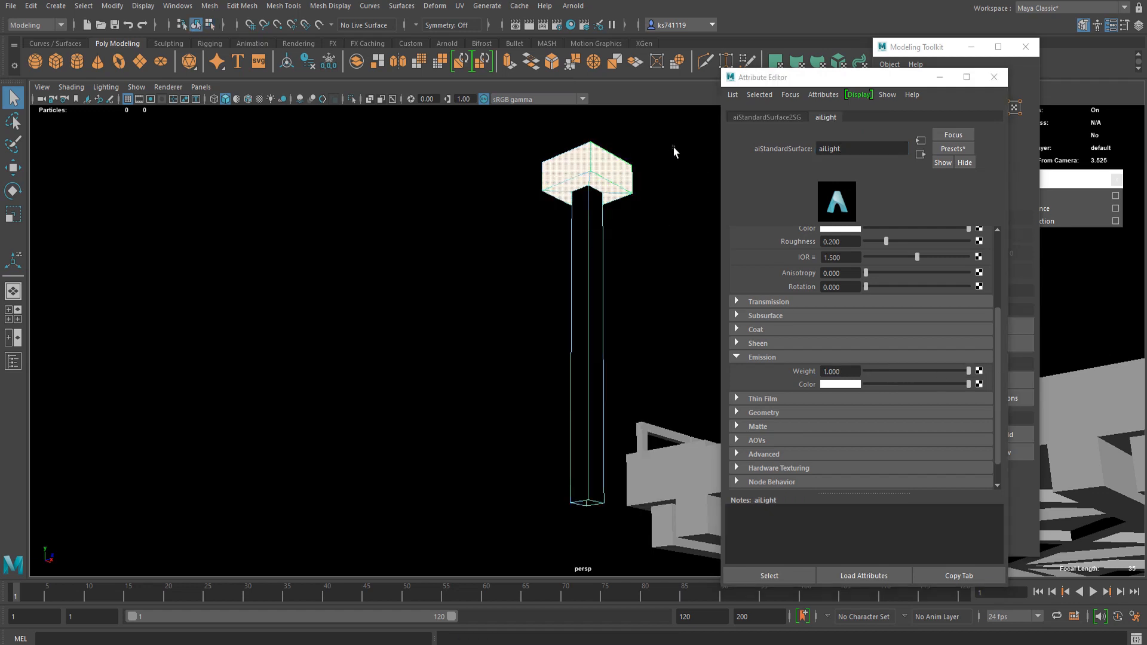
{"action": "left_click", "coordinate": [674, 152]}
- Select the lamp post and scale it down uniformly to 0.333
{"action": "scroll", "coordinate": [651, 209], "scroll_direction": "down", "scroll_amount": 4}
{"action": "left_click_drag", "start_coordinate": [630, 263], "coordinate": [604, 365], "text": "alt"}
{"action": "left_click", "coordinate": [591, 294]}
{"action": "scroll", "coordinate": [675, 303], "scroll_direction": "down", "scroll_amount": 3}
{"action": "left_click_drag", "start_coordinate": [683, 299], "coordinate": [493, 293], "text": "alt"}
{"action": "key", "text": "w"}
{"action": "key", "text": "r"}
{"action": "left_click_drag", "start_coordinate": [406, 357], "coordinate": [374, 364]}
{"action": "scroll", "coordinate": [374, 364], "scroll_direction": "up", "scroll_amount": 3}
- Snap the lamp post's pivot to the bottom of its post
{"action": "key", "text": "e"}
{"action": "key", "text": "v"}
{"action": "left_click_drag", "start_coordinate": [318, 304], "coordinate": [349, 411]}
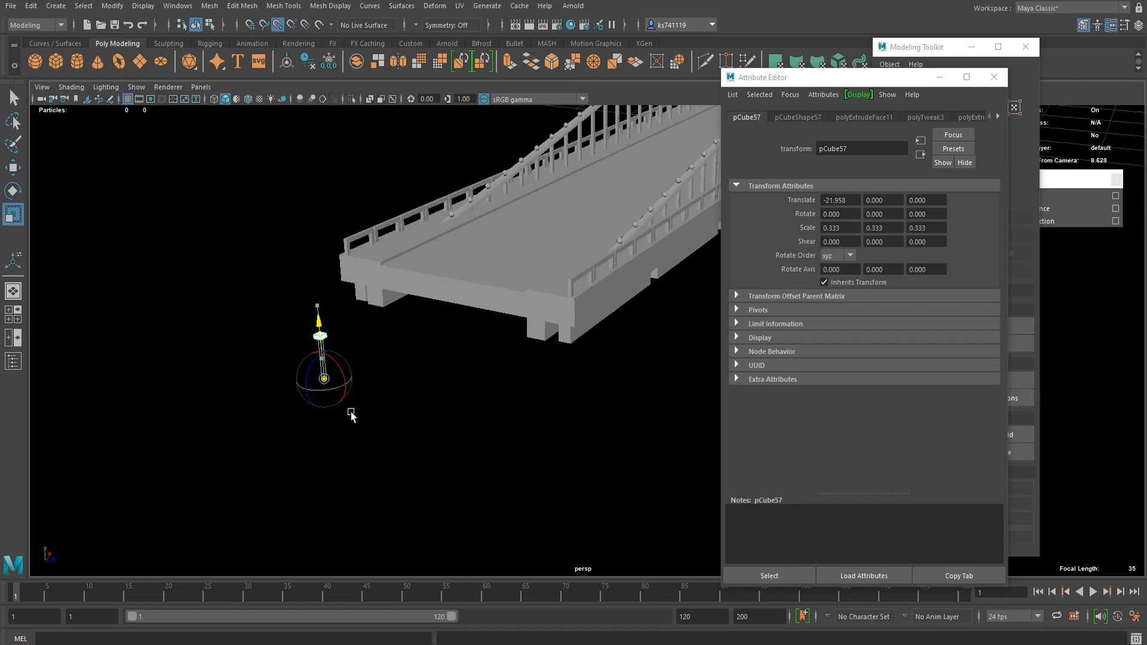
- Move the lamp post onto the deck's side strip near the end of the bridge and raise it to the deck surface
{"action": "key", "text": "w"}
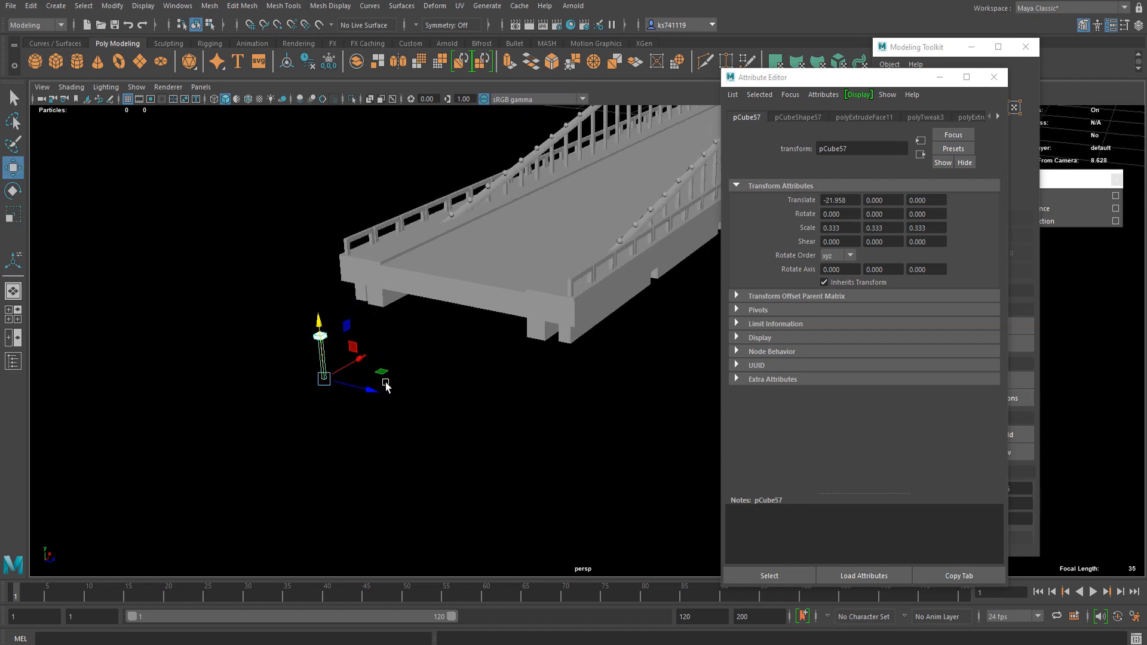
{"action": "left_click_drag", "start_coordinate": [325, 378], "coordinate": [625, 263]}
{"action": "key", "text": "f"}
{"action": "scroll", "coordinate": [578, 276], "scroll_direction": "down", "scroll_amount": 7}
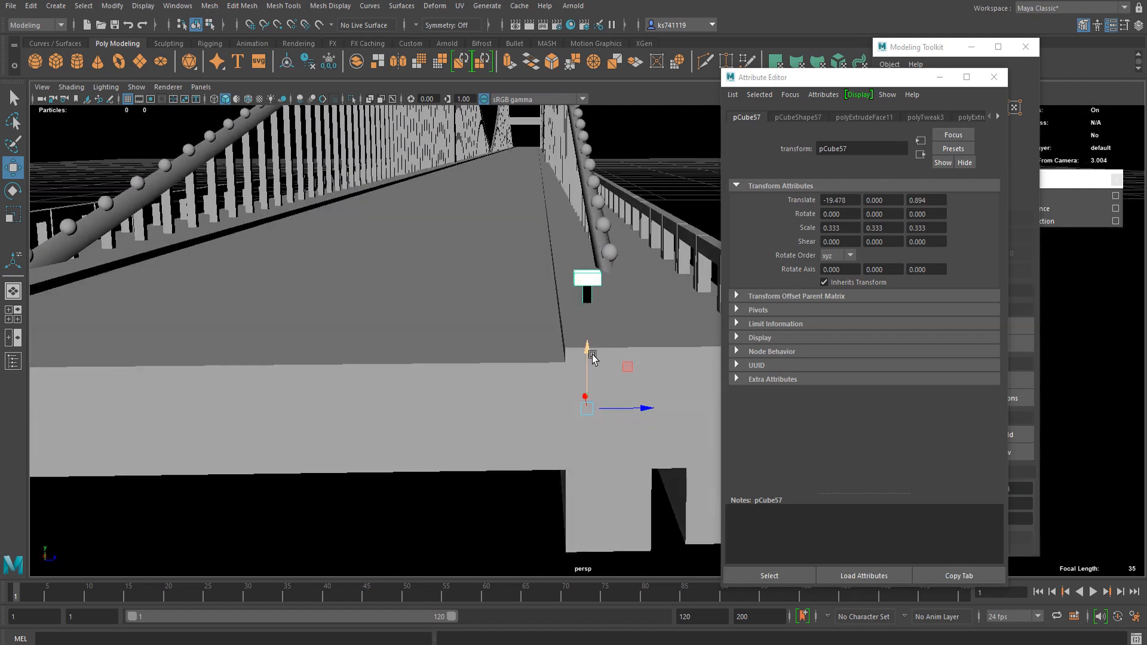
{"action": "left_click_drag", "start_coordinate": [587, 361], "coordinate": [609, 263]}
{"action": "left_click_drag", "start_coordinate": [637, 317], "coordinate": [651, 286]}
- Scale the lamp post to 0.397, position it at -19.586, 0.229, 0.851 and delete its construction history
{"action": "scroll", "coordinate": [581, 306], "scroll_direction": "down", "scroll_amount": 1}
{"action": "scroll", "coordinate": [586, 298], "scroll_direction": "down", "scroll_amount": 2}
{"action": "left_click_drag", "start_coordinate": [553, 298], "coordinate": [600, 357], "text": "alt"}
{"action": "key", "text": "r"}
{"action": "key", "text": "w"}
{"action": "scroll", "coordinate": [588, 315], "scroll_direction": "up", "scroll_amount": 2}
{"action": "scroll", "coordinate": [599, 357], "scroll_direction": "up", "scroll_amount": 1}
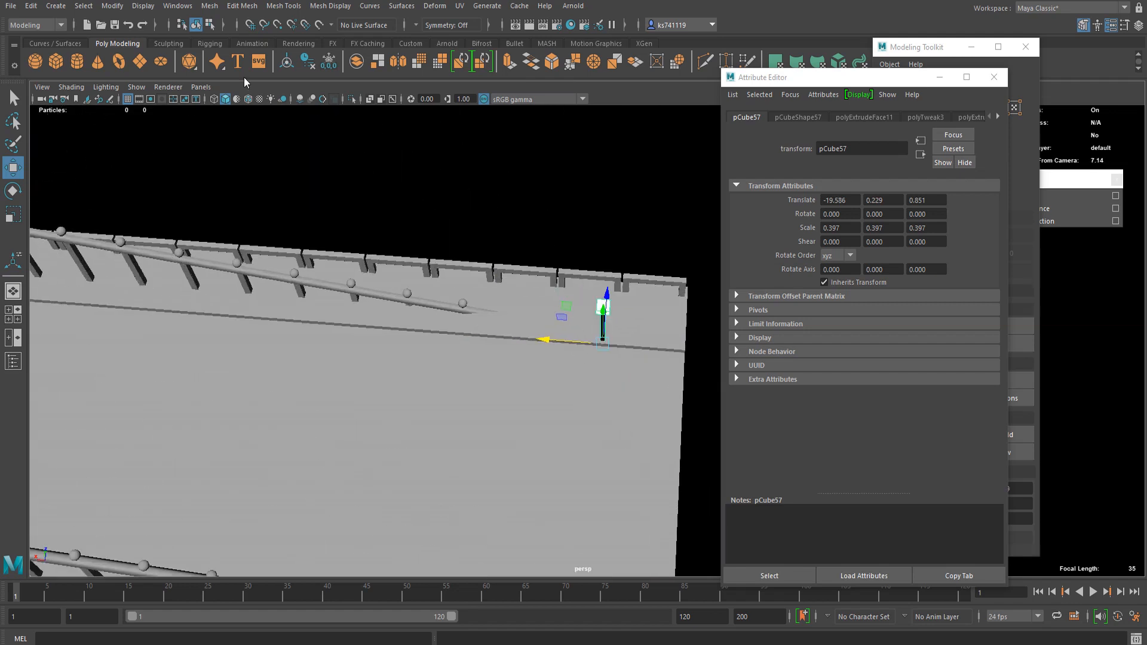
{"action": "left_click", "coordinate": [309, 62]}
{"action": "scroll", "coordinate": [536, 343], "scroll_direction": "up", "scroll_amount": 3}
{"action": "scroll", "coordinate": [566, 353], "scroll_direction": "down", "scroll_amount": 3}
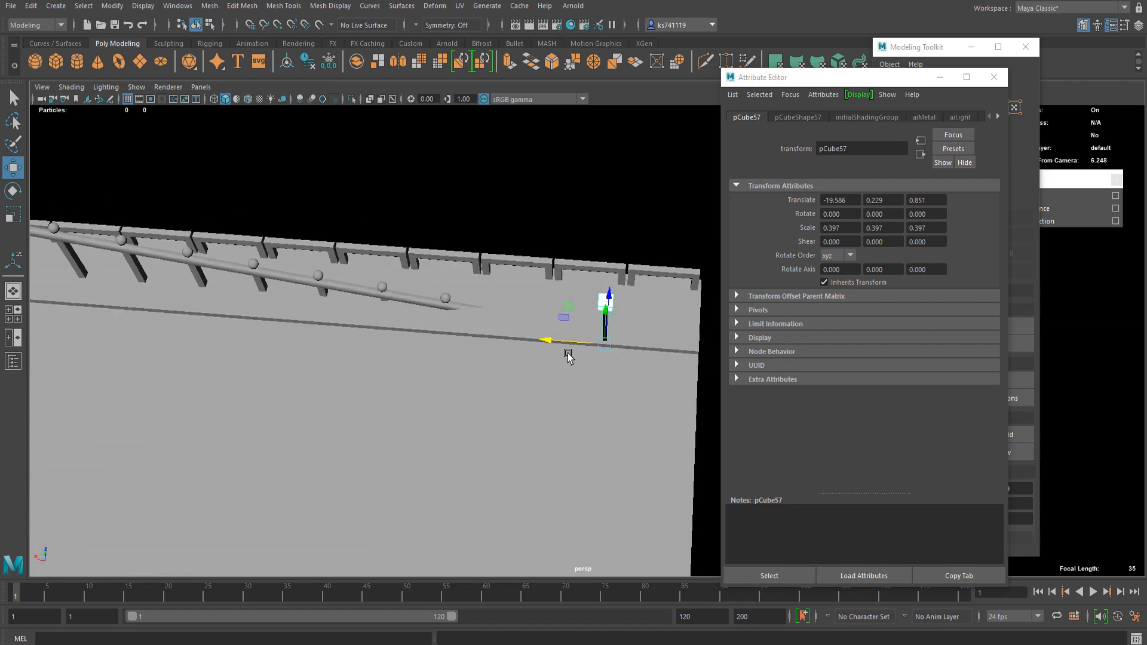
- Duplicate the lamp post a short distance along the deck's side strip and repeat the spaced copy until the row reaches the far end at X 58.250
{"action": "left_click_drag", "start_coordinate": [548, 333], "coordinate": [487, 333], "text": "shift"}
{"action": "scroll", "coordinate": [500, 354], "scroll_direction": "down", "scroll_amount": 4}
{"action": "key", "text": "shift+d"}
{"action": "key", "text": "shift+d"}
{"action": "key", "text": "shift+d"}
{"action": "key", "text": "shift+d"}
{"action": "key", "text": "shift+d"}
{"action": "key", "text": "shift+d"}
{"action": "scroll", "coordinate": [500, 336], "scroll_direction": "down", "scroll_amount": 8}
{"action": "scroll", "coordinate": [500, 336], "scroll_direction": "down", "scroll_amount": 8}
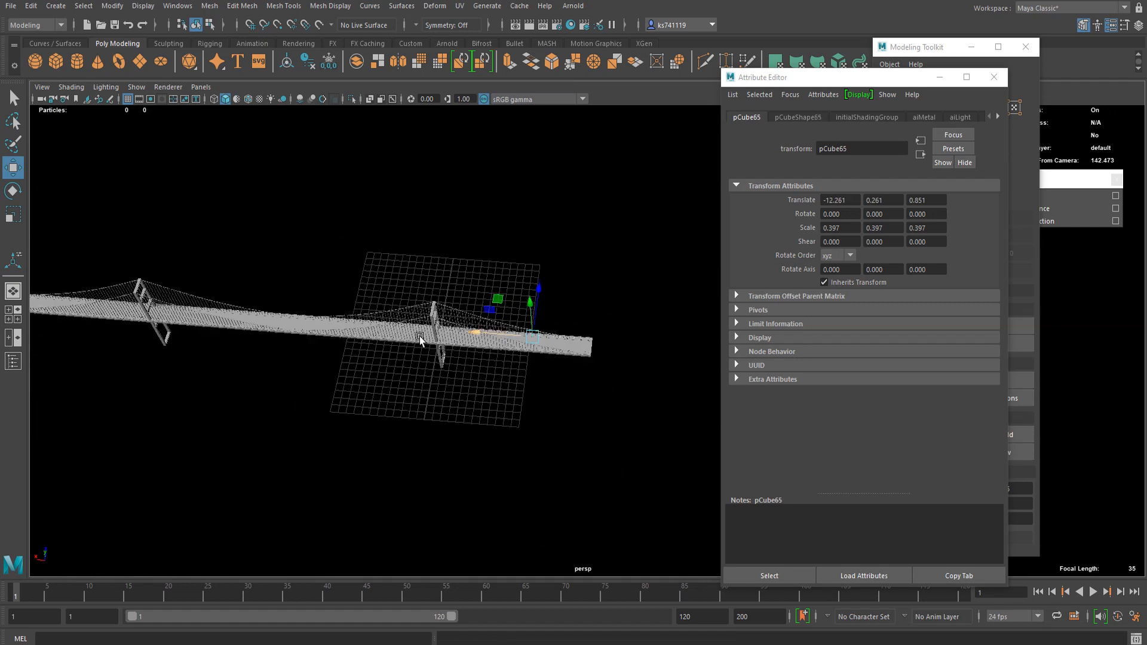
{"action": "key", "text": "shift+d"}
{"action": "key", "text": "shift+d"}
{"action": "key", "text": "shift+d"}
{"action": "key", "text": "shift+d"}
{"action": "key", "text": "shift+d"}
{"action": "key", "text": "shift+d"}
{"action": "key", "text": "shift+d"}
{"action": "key", "text": "shift+d"}
{"action": "key", "text": "shift+d"}
{"action": "key", "text": "shift+d"}
{"action": "key", "text": "shift+d"}
{"action": "key", "text": "shift+d"}
{"action": "key", "text": "shift+d"}
{"action": "key", "text": "shift+d"}
{"action": "key", "text": "shift+d"}
{"action": "key", "text": "shift+d"}
{"action": "key", "text": "shift+d"}
{"action": "key", "text": "shift+d"}
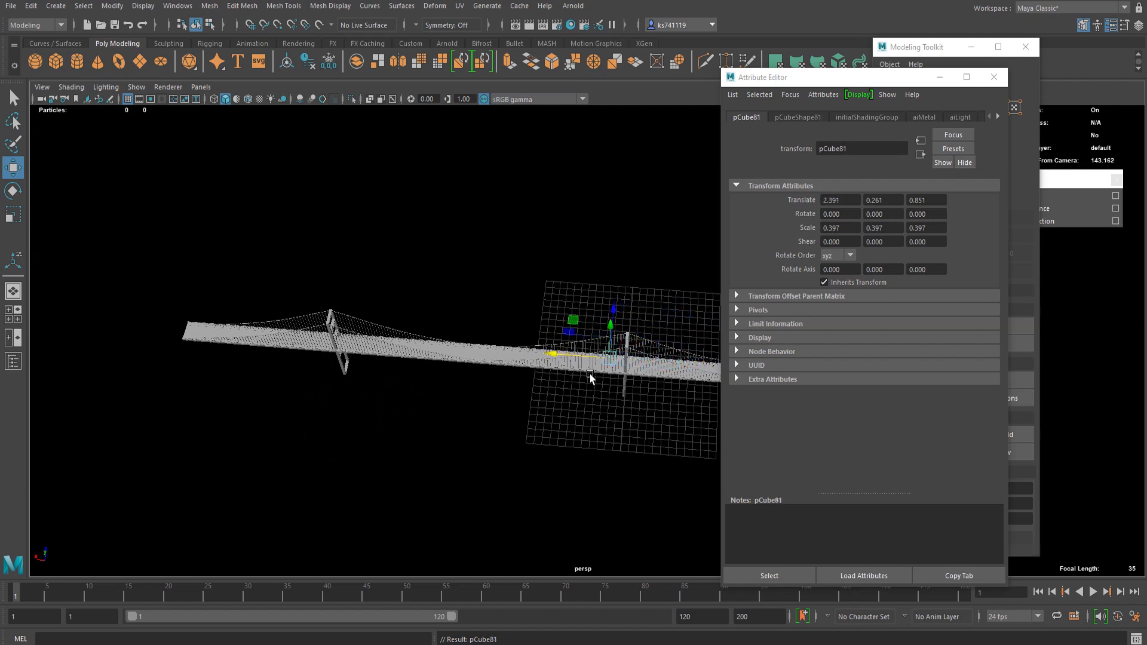
{"action": "key", "text": "shift+d"}
{"action": "key", "text": "shift+d"}
{"action": "key", "text": "shift+d"}
{"action": "key", "text": "shift+d"}
{"action": "key", "text": "shift+d"}
{"action": "key", "text": "shift+d"}
{"action": "key", "text": "shift+d"}
{"action": "key", "text": "shift+d"}
{"action": "key", "text": "shift+d"}
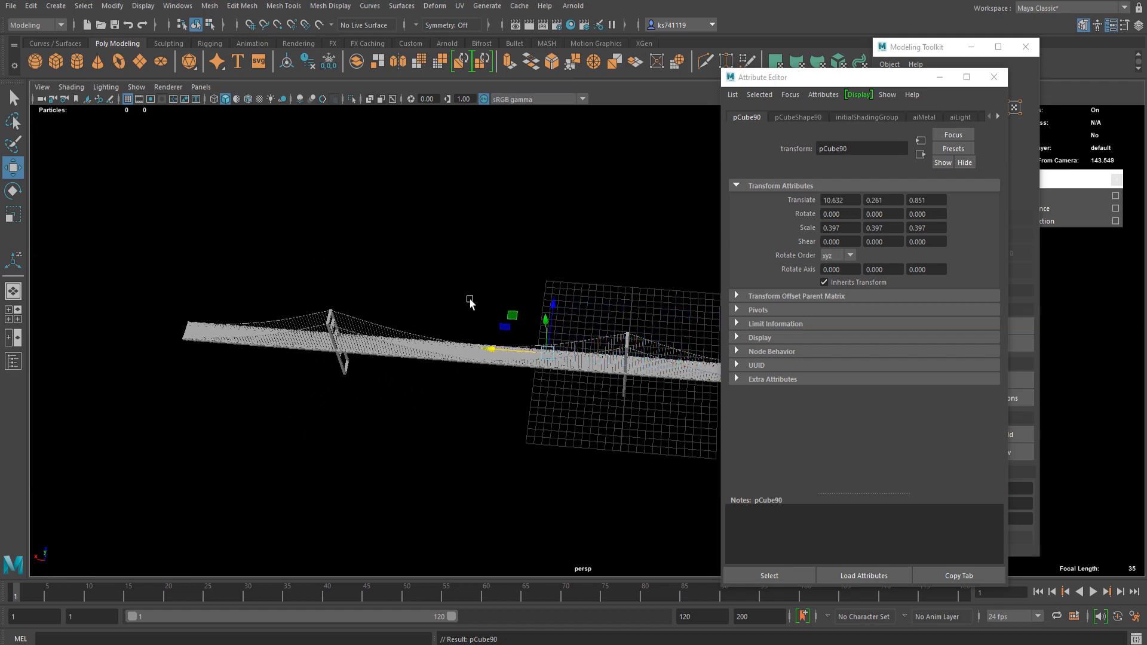
{"action": "key", "text": "shift+d"}
{"action": "key", "text": "shift+d"}
{"action": "key", "text": "shift+d"}
{"action": "key", "text": "shift+d"}
{"action": "key", "text": "shift+d"}
{"action": "key", "text": "shift+d"}
{"action": "key", "text": "shift+d"}
{"action": "key", "text": "shift+d"}
{"action": "key", "text": "shift+d"}
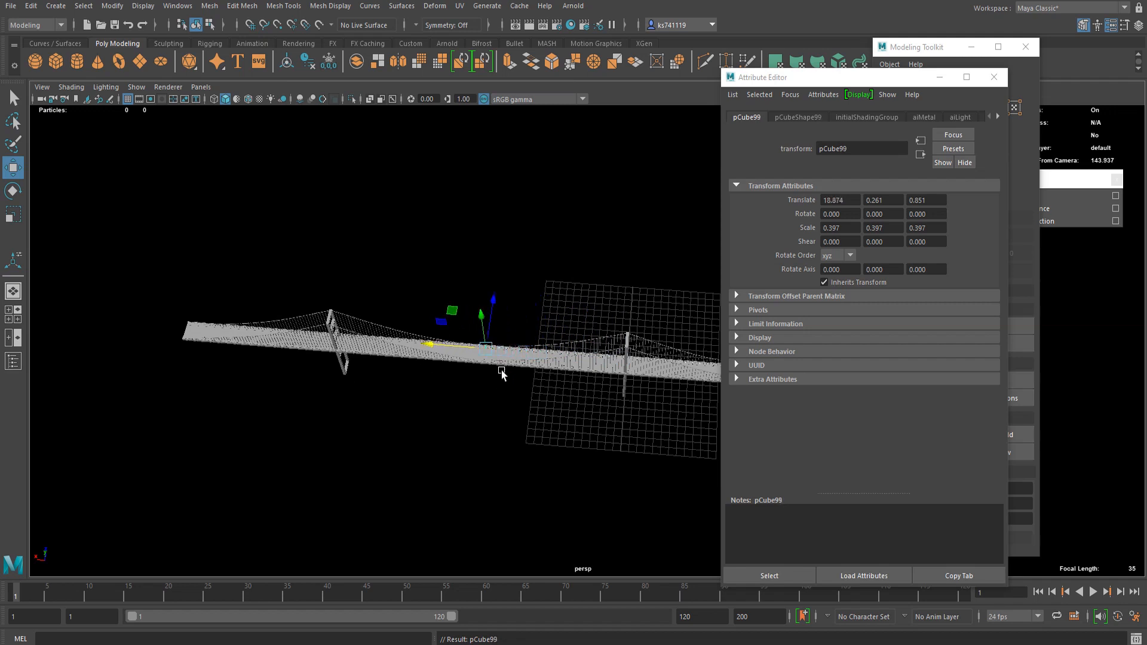
{"action": "key", "text": "shift+d"}
{"action": "key", "text": "shift+d"}
{"action": "key", "text": "shift+d"}
{"action": "key", "text": "shift+d"}
{"action": "key", "text": "shift+d"}
{"action": "key", "text": "shift+d"}
{"action": "key", "text": "shift+d"}
{"action": "key", "text": "shift+d"}
{"action": "key", "text": "shift+d"}
{"action": "key", "text": "shift+d"}
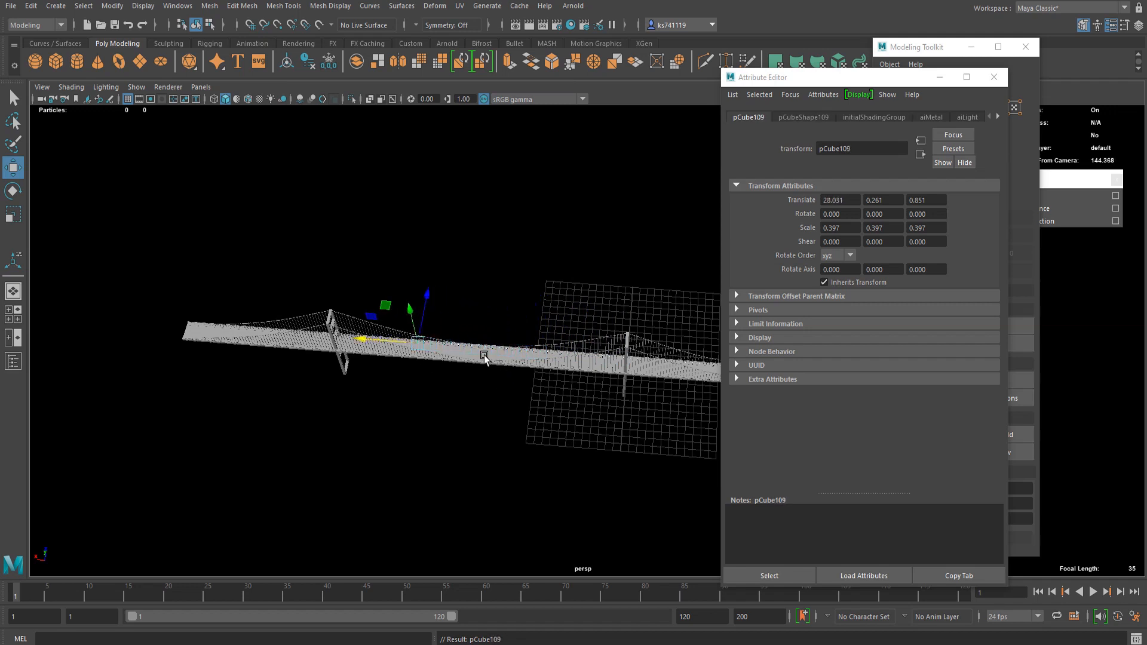
{"action": "key", "text": "shift+d"}
{"action": "key", "text": "shift+d"}
{"action": "key", "text": "shift+d"}
{"action": "key", "text": "shift+d"}
{"action": "key", "text": "shift+d"}
{"action": "key", "text": "shift+d"}
{"action": "key", "text": "shift+d"}
{"action": "key", "text": "shift+d"}
{"action": "key", "text": "shift+d"}
{"action": "key", "text": "shift+d"}
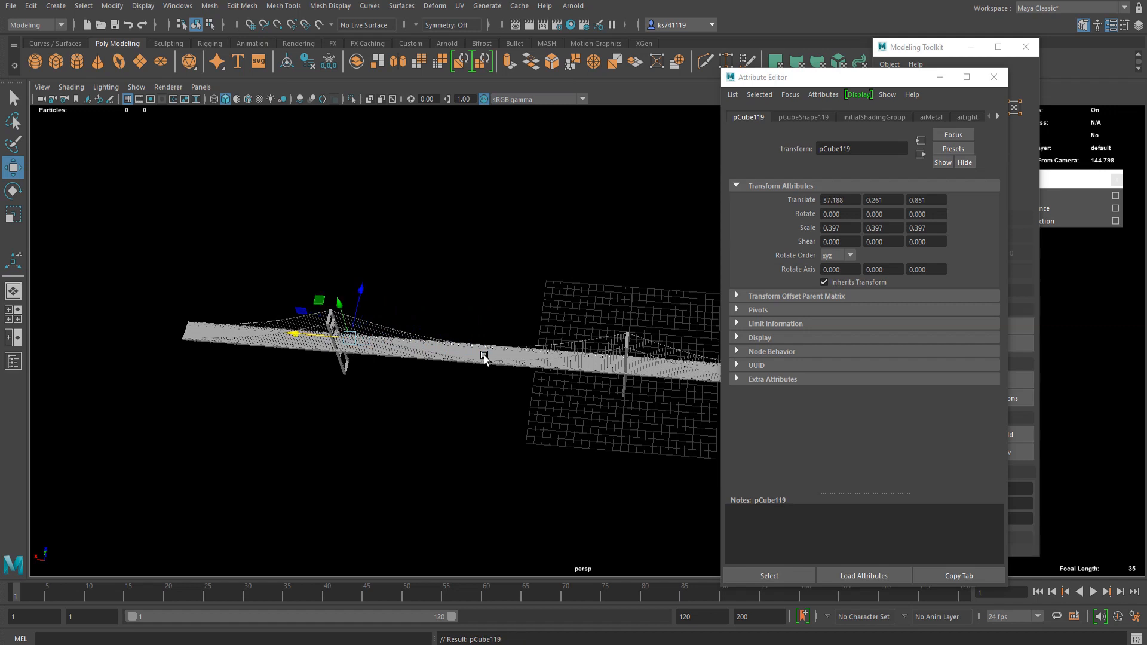
{"action": "key", "text": "shift+d"}
{"action": "key", "text": "shift+d"}
{"action": "key", "text": "shift+d"}
{"action": "key", "text": "shift+d"}
{"action": "key", "text": "shift+d"}
{"action": "key", "text": "shift+d"}
{"action": "key", "text": "shift+d"}
{"action": "key", "text": "shift+d"}
{"action": "key", "text": "shift+d"}
{"action": "key", "text": "shift+d"}
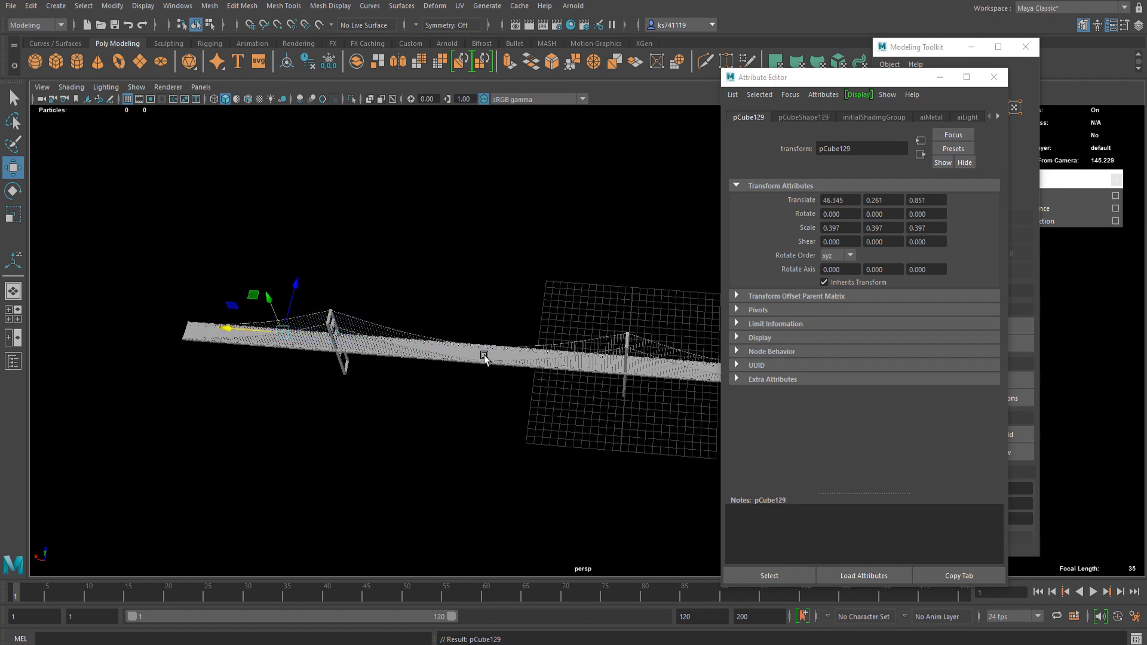
{"action": "key", "text": "shift+d"}
{"action": "key", "text": "shift+d"}
{"action": "key", "text": "shift+d"}
{"action": "key", "text": "shift+d"}
{"action": "key", "text": "shift+d"}
{"action": "key", "text": "shift+d"}
{"action": "key", "text": "shift+d"}
{"action": "key", "text": "shift+d"}
{"action": "key", "text": "shift+d"}
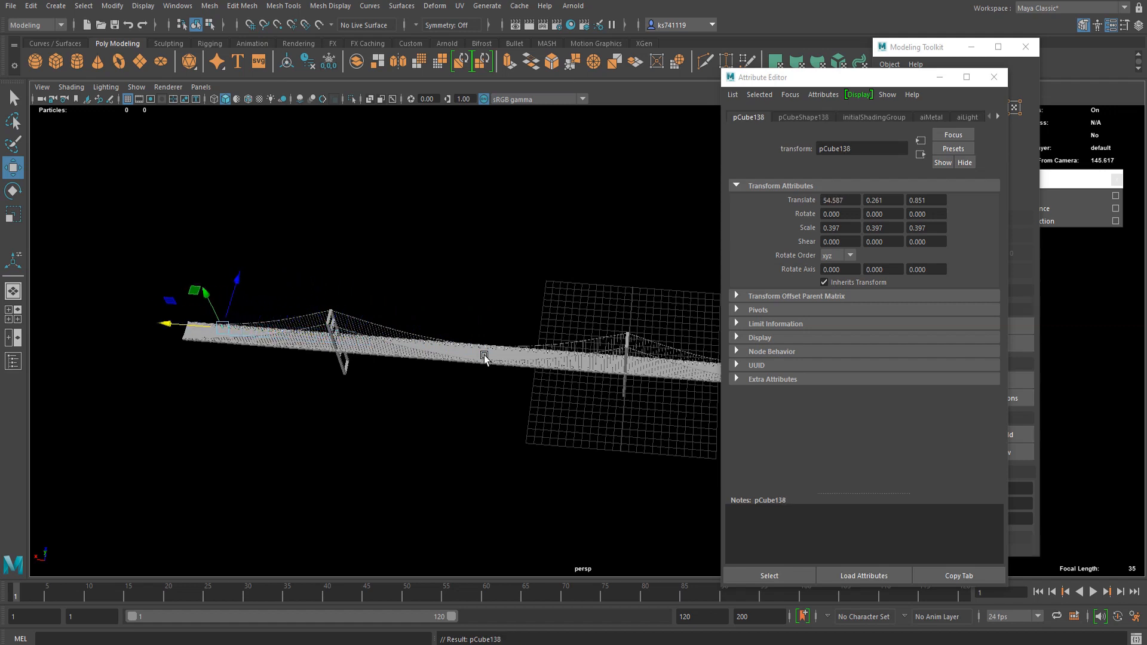
{"action": "key", "text": "shift+d"}
{"action": "key", "text": "shift+d"}
{"action": "key", "text": "shift+d"}
{"action": "key", "text": "shift+d"}
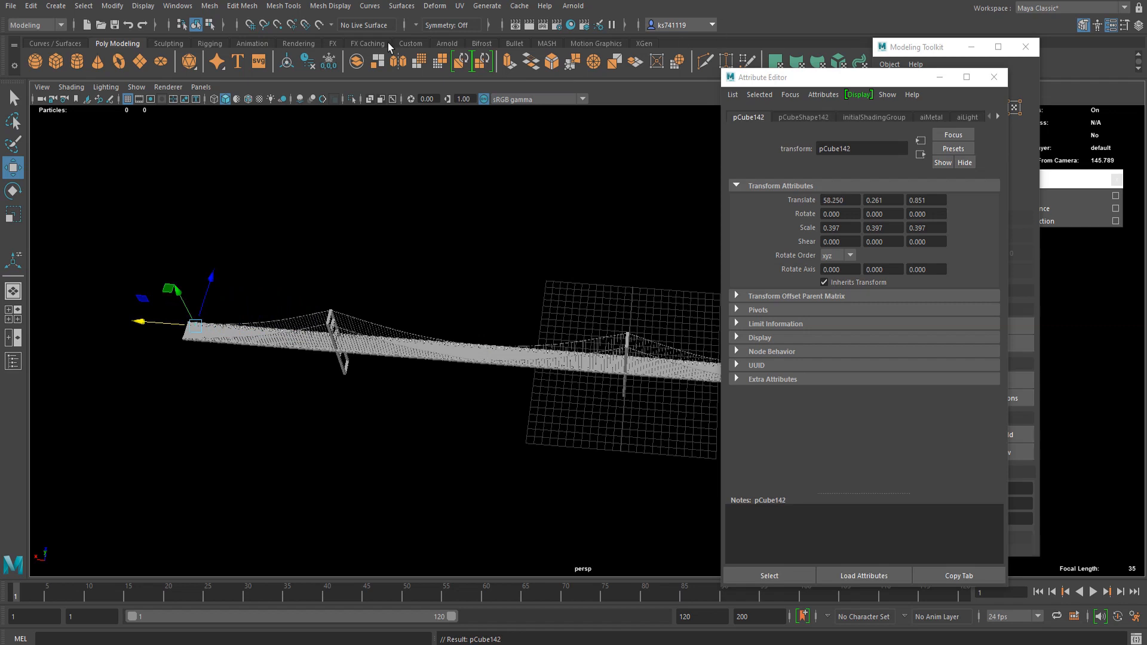
- Select all the lamp posts from pCube57 to pCube142 in the Outliner and group them
{"action": "left_click", "coordinate": [12, 362]}
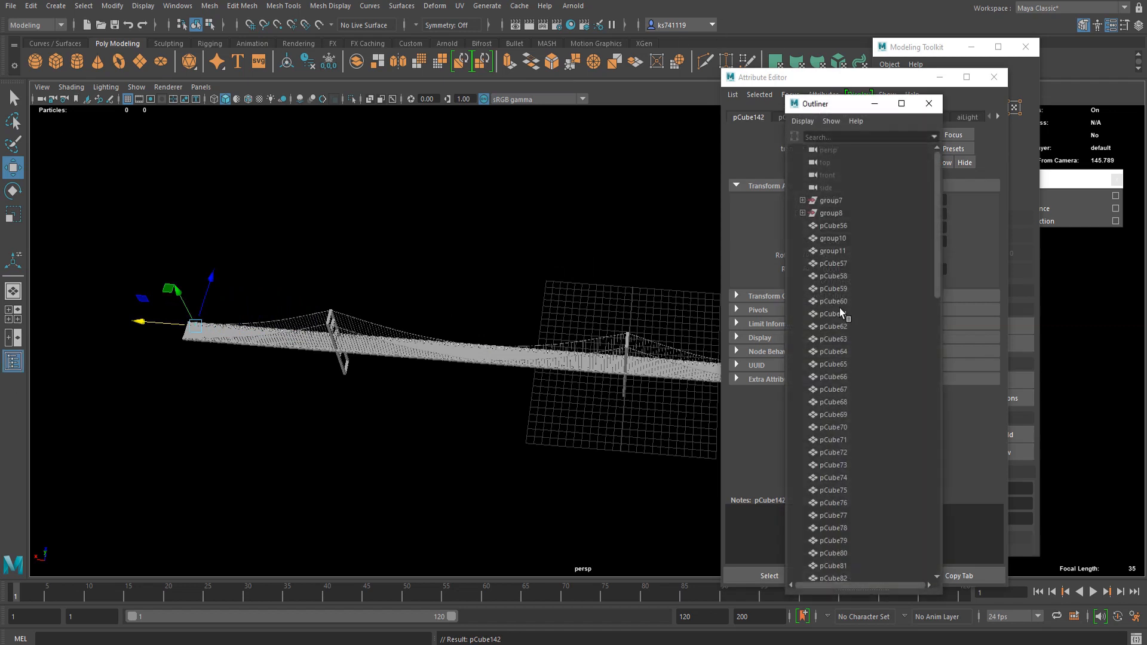
{"action": "left_click", "coordinate": [830, 238]}
{"action": "key", "text": "f"}
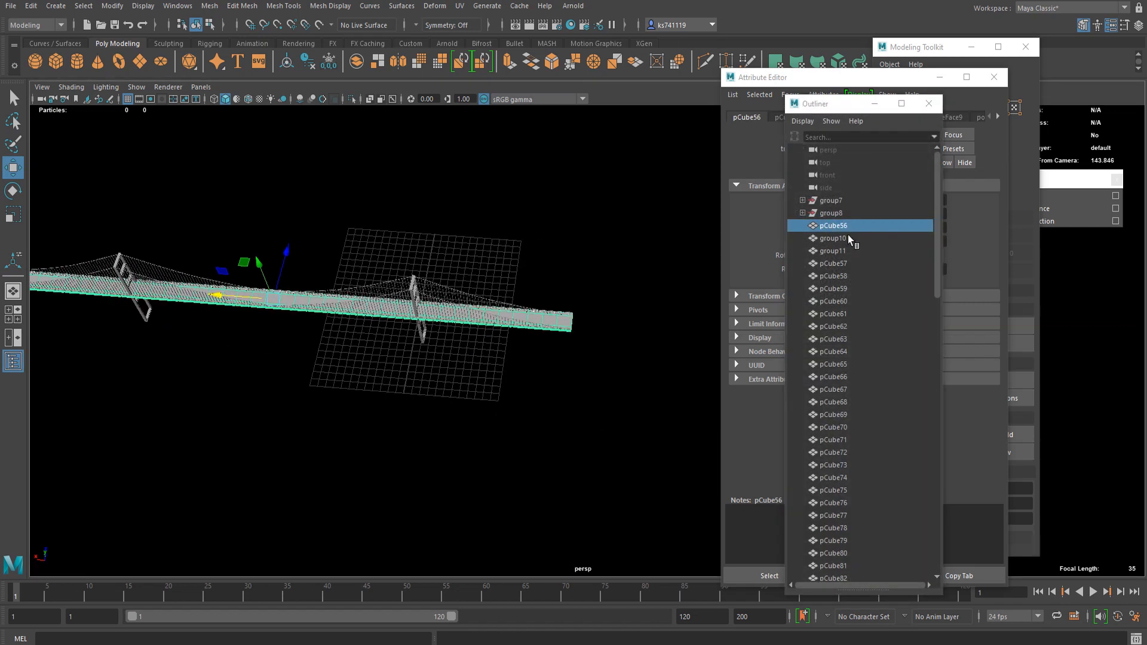
{"action": "scroll", "coordinate": [585, 294], "scroll_direction": "up", "scroll_amount": 6}
{"action": "left_click", "coordinate": [830, 250]}
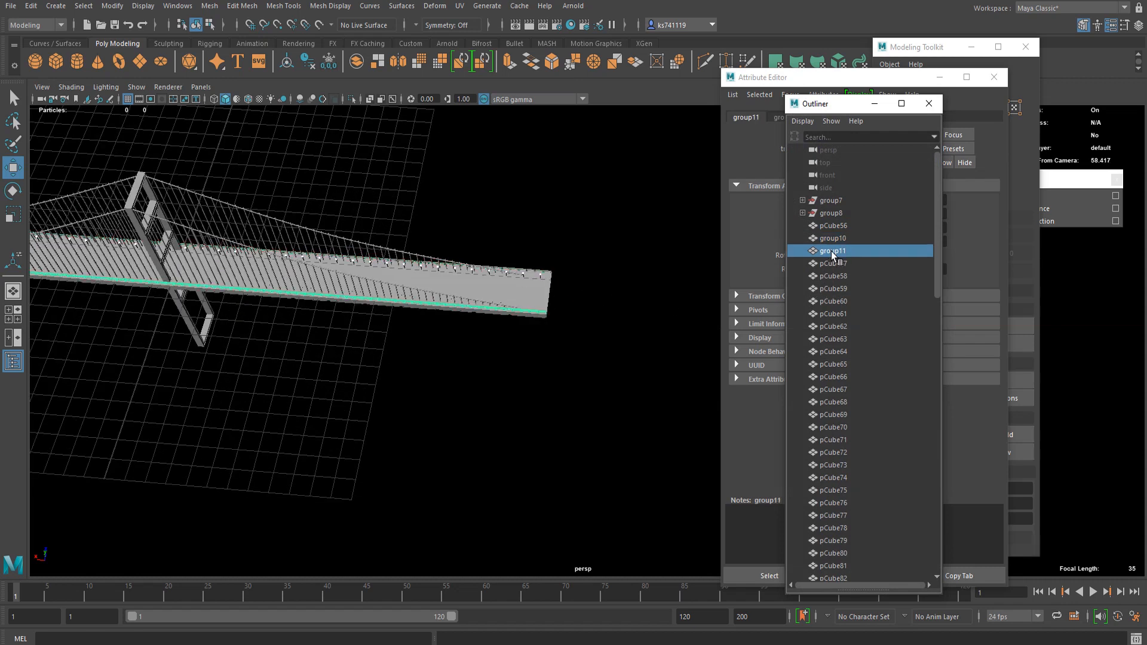
{"action": "scroll", "coordinate": [839, 346], "scroll_direction": "down", "scroll_amount": 10}
{"action": "scroll", "coordinate": [839, 352], "scroll_direction": "down", "scroll_amount": 5}
{"action": "scroll", "coordinate": [836, 263], "scroll_direction": "up", "scroll_amount": 20}
{"action": "left_click", "coordinate": [835, 263]}
{"action": "scroll", "coordinate": [841, 370], "scroll_direction": "down", "scroll_amount": 20}
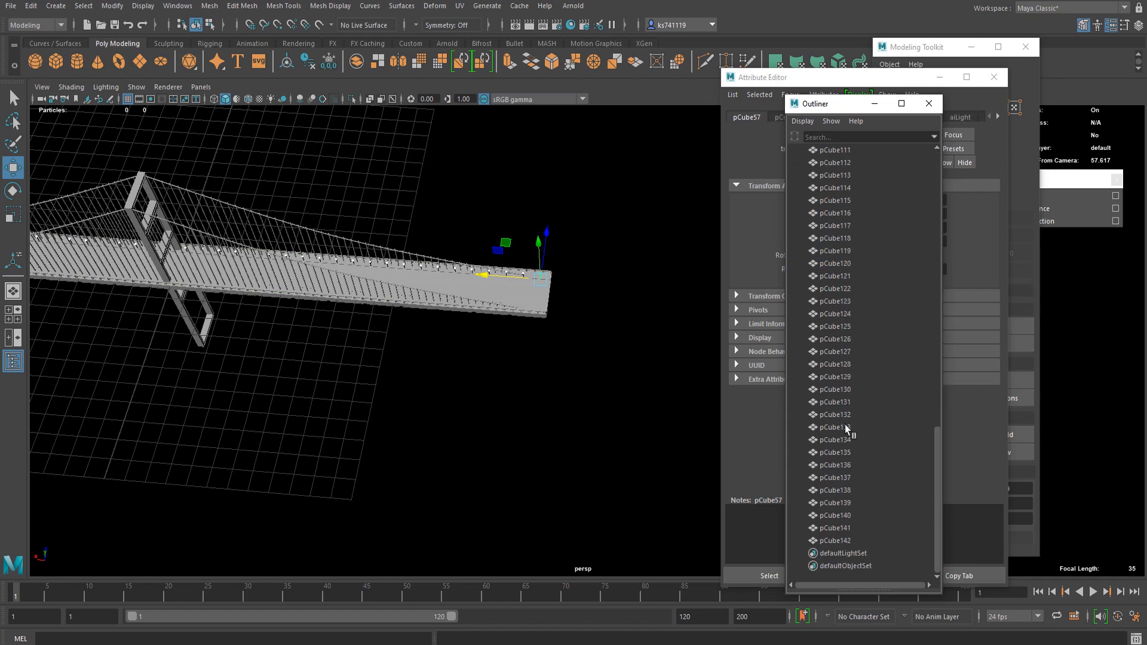
{"action": "left_click", "coordinate": [847, 540], "text": "shift"}
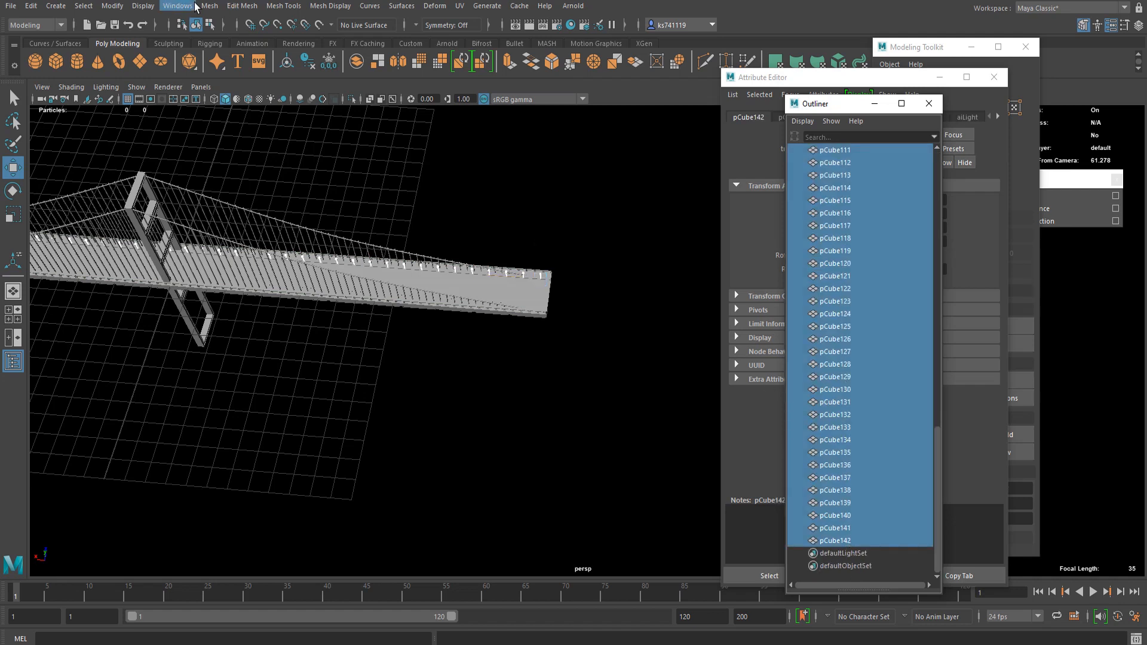
{"action": "key", "text": "ctrl+g"}
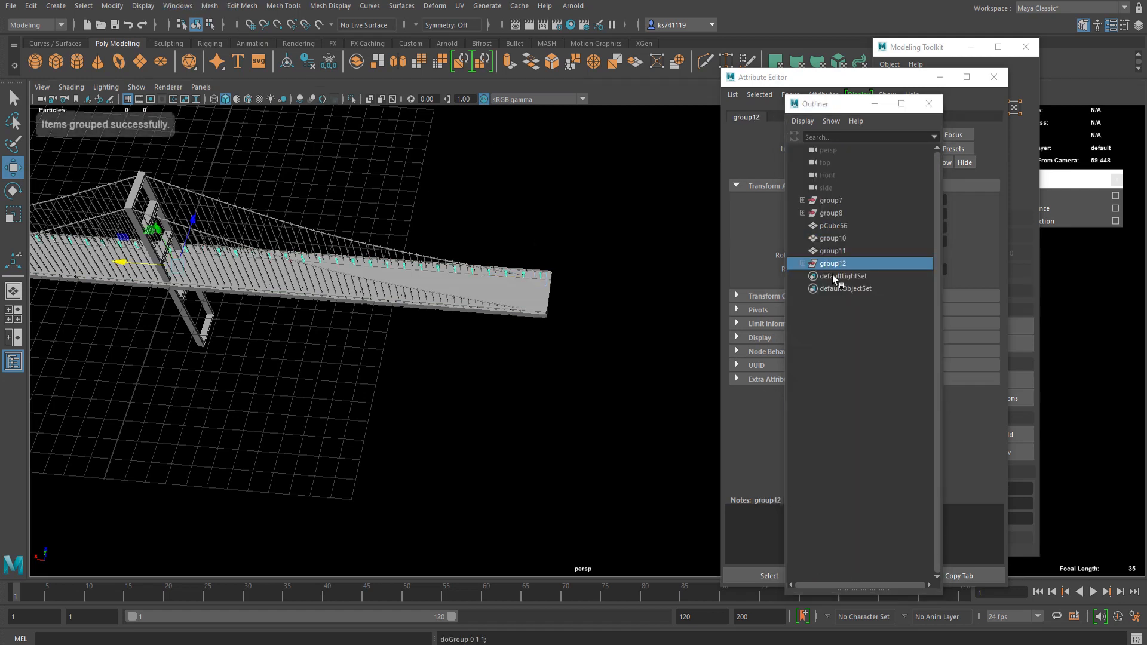
- Centre the pivot of the lamp post group on its own geometry
{"action": "left_click_drag", "start_coordinate": [328, 315], "coordinate": [627, 426], "text": "alt"}
{"action": "middle_click_drag", "start_coordinate": [587, 446], "coordinate": [581, 414], "text": "alt"}
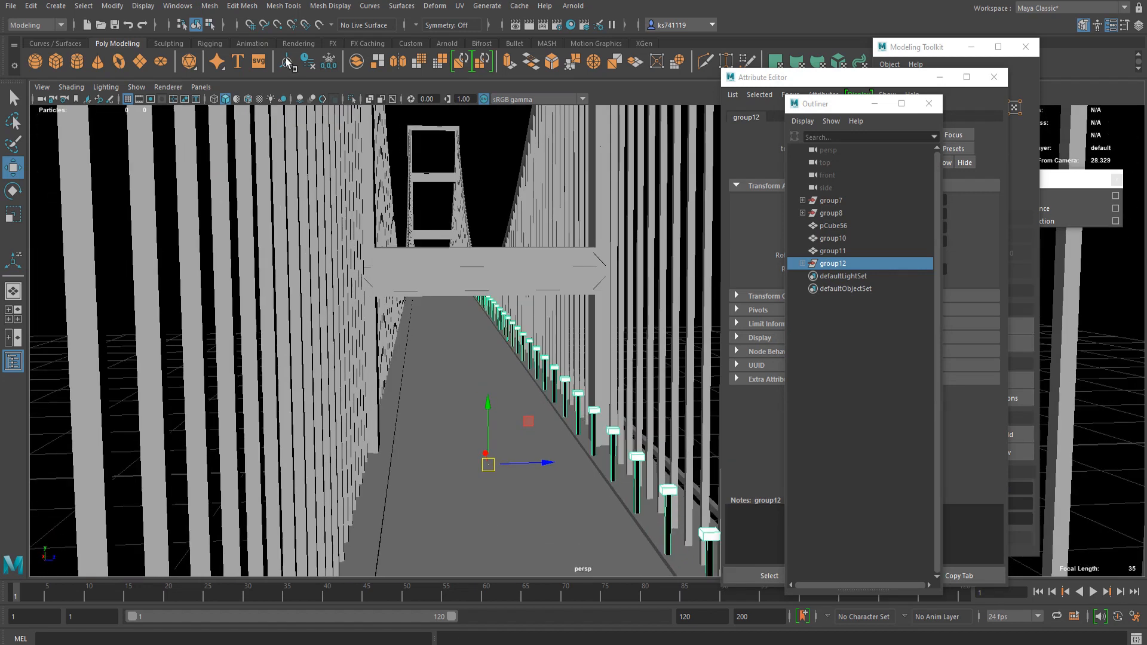
{"action": "left_click", "coordinate": [290, 62]}
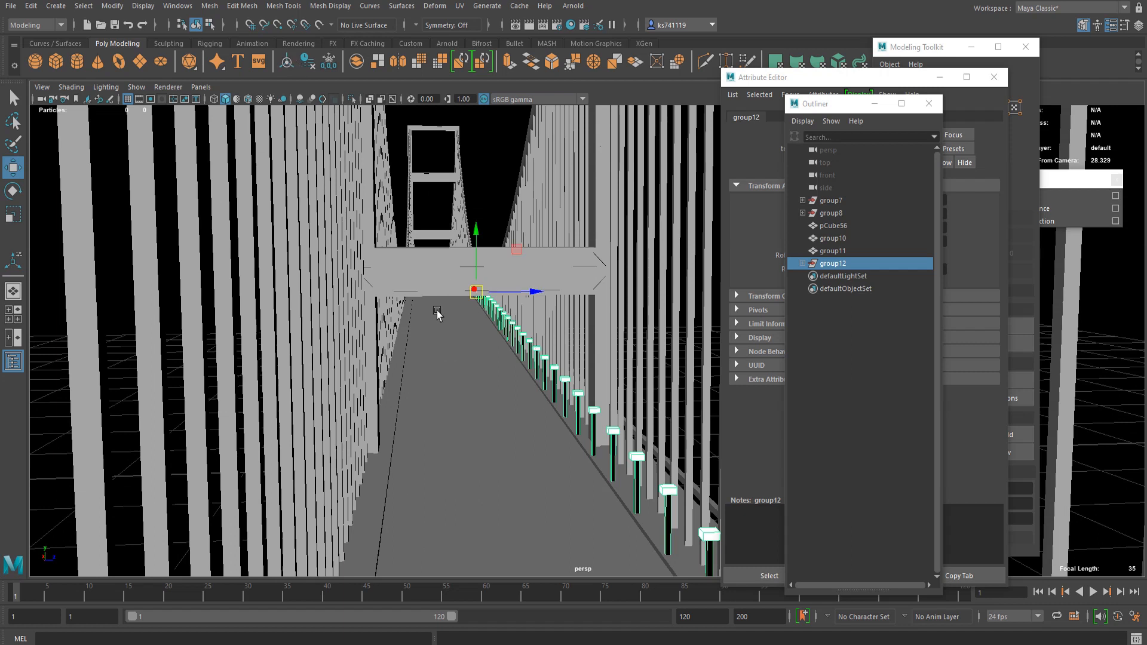
- Duplicate the lamp post group, move the copy across to the opposite side of the deck and clear the selection
{"action": "left_click_drag", "start_coordinate": [437, 312], "coordinate": [503, 337], "text": "alt"}
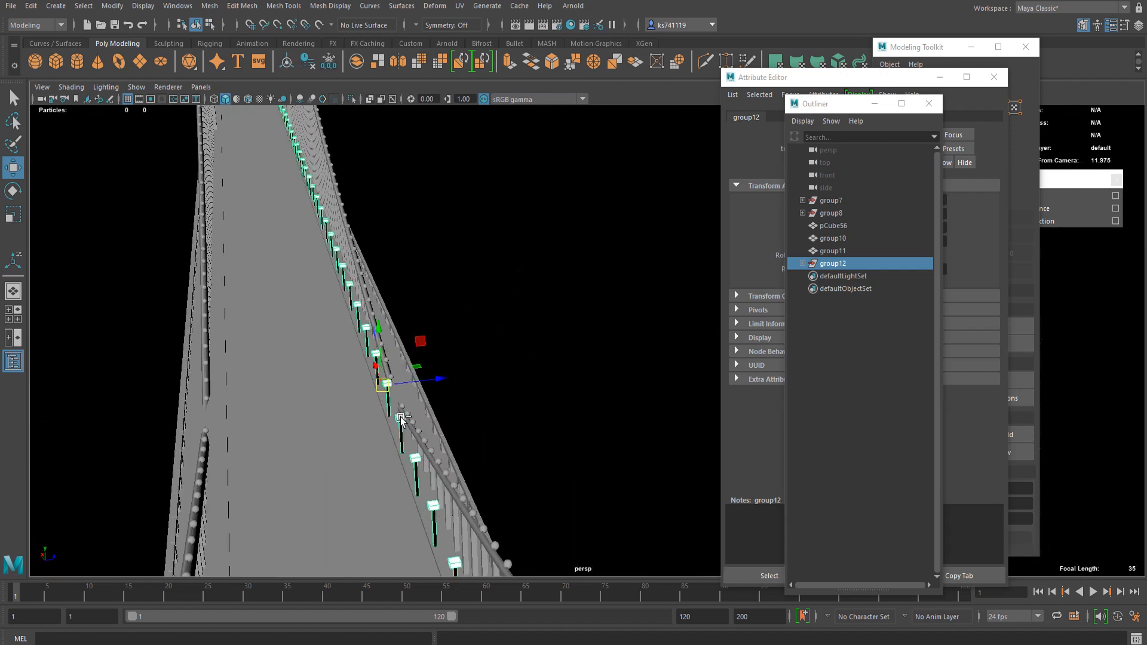
{"action": "key", "text": "ctrl+d"}
{"action": "left_click_drag", "start_coordinate": [436, 379], "coordinate": [591, 371]}
{"action": "left_click", "coordinate": [614, 288]}
- Pick a sphere on the suspension cable to find its parent and expand group8 in the Outliner
{"action": "scroll", "coordinate": [466, 362], "scroll_direction": "up", "scroll_amount": 4}
{"action": "left_click_drag", "start_coordinate": [466, 362], "coordinate": [516, 329], "text": "alt"}
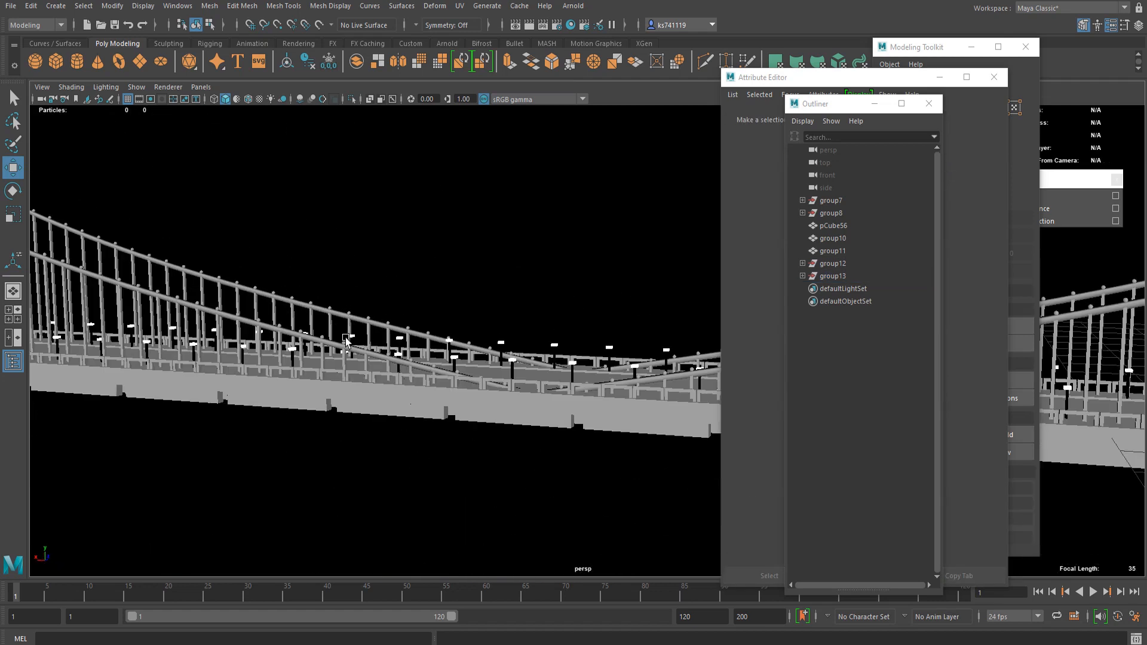
{"action": "scroll", "coordinate": [471, 402], "scroll_direction": "up", "scroll_amount": 5}
{"action": "middle_click_drag", "start_coordinate": [472, 403], "coordinate": [658, 348], "text": "alt"}
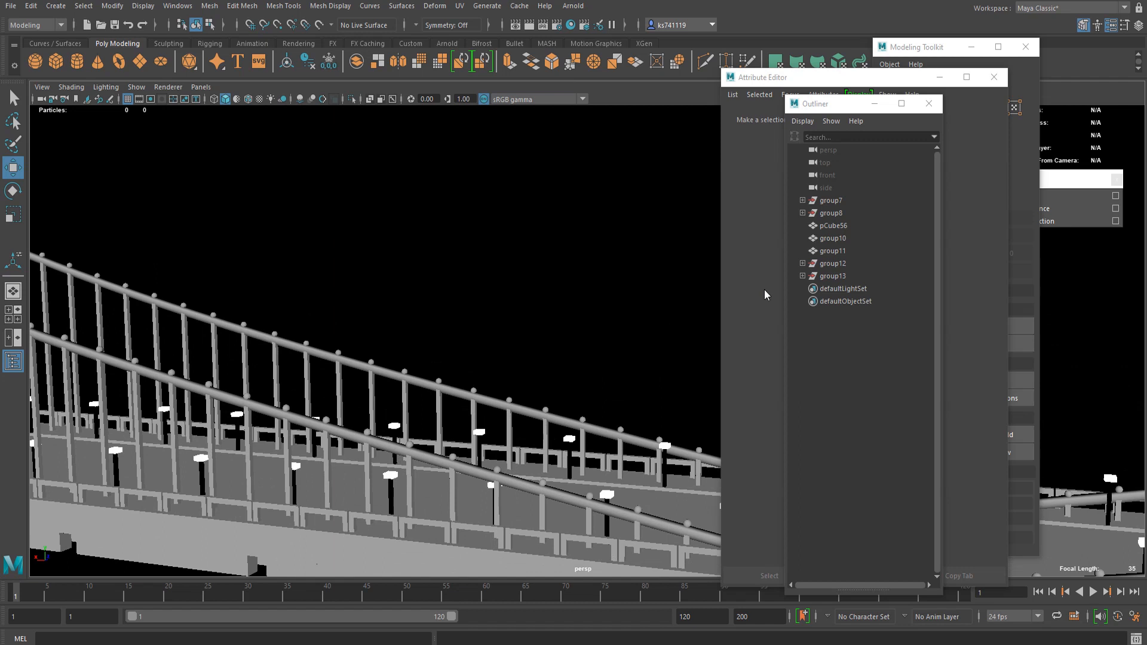
{"action": "left_click", "coordinate": [323, 420]}
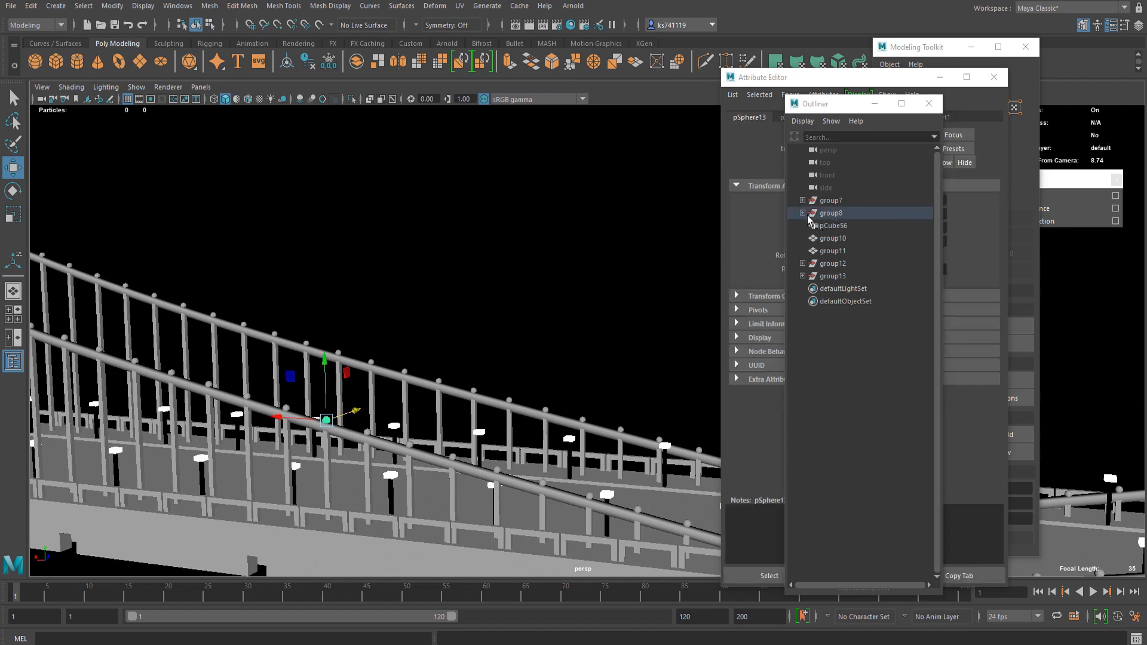
{"action": "left_click", "coordinate": [834, 214]}
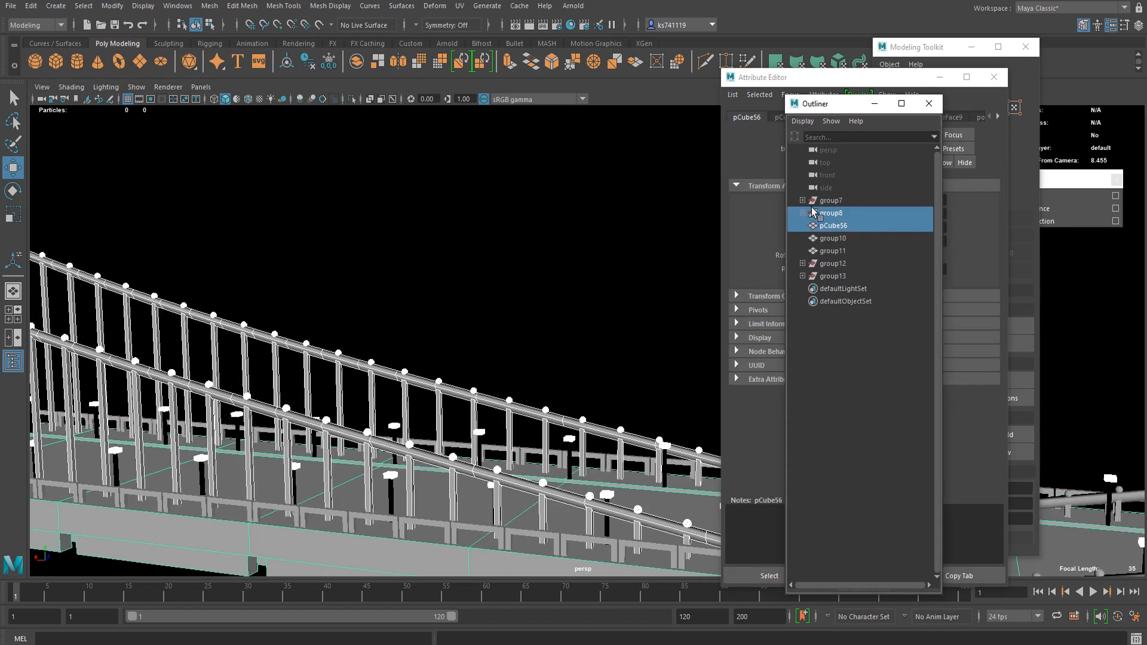
{"action": "left_click", "coordinate": [814, 212]}
{"action": "left_click", "coordinate": [802, 213]}
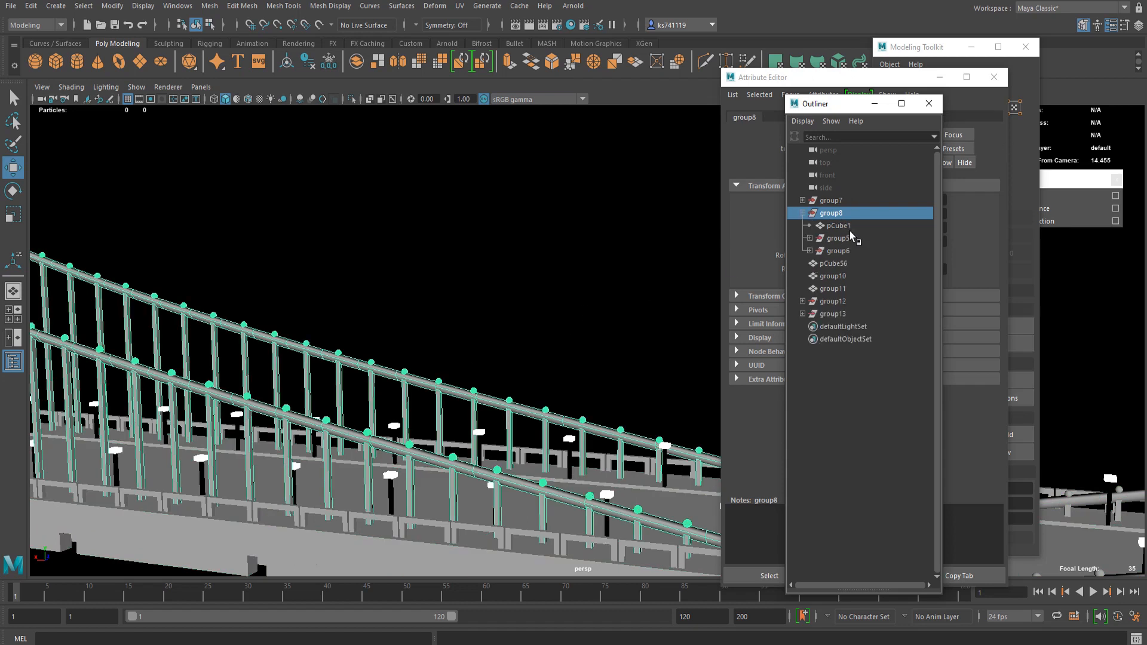
- Expand group5 with its subgroups group3 and group4, and select the group2 of cable spheres inside each
{"action": "left_click", "coordinate": [843, 238]}
{"action": "left_click", "coordinate": [849, 251], "text": "shift"}
{"action": "left_click", "coordinate": [841, 238]}
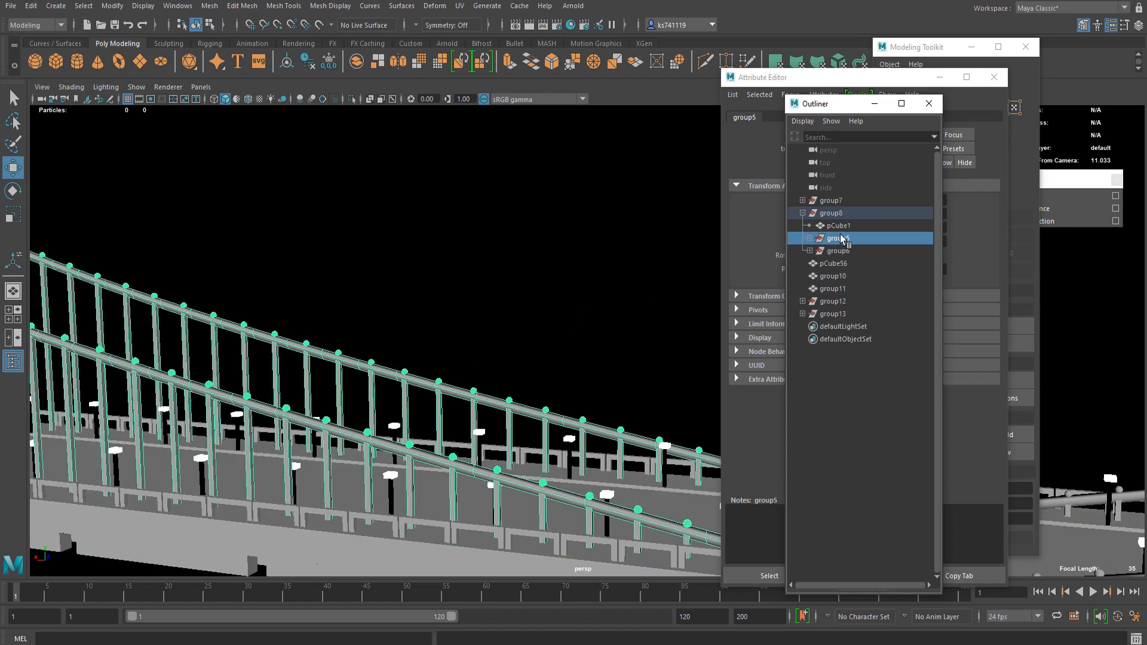
{"action": "left_click", "coordinate": [842, 251]}
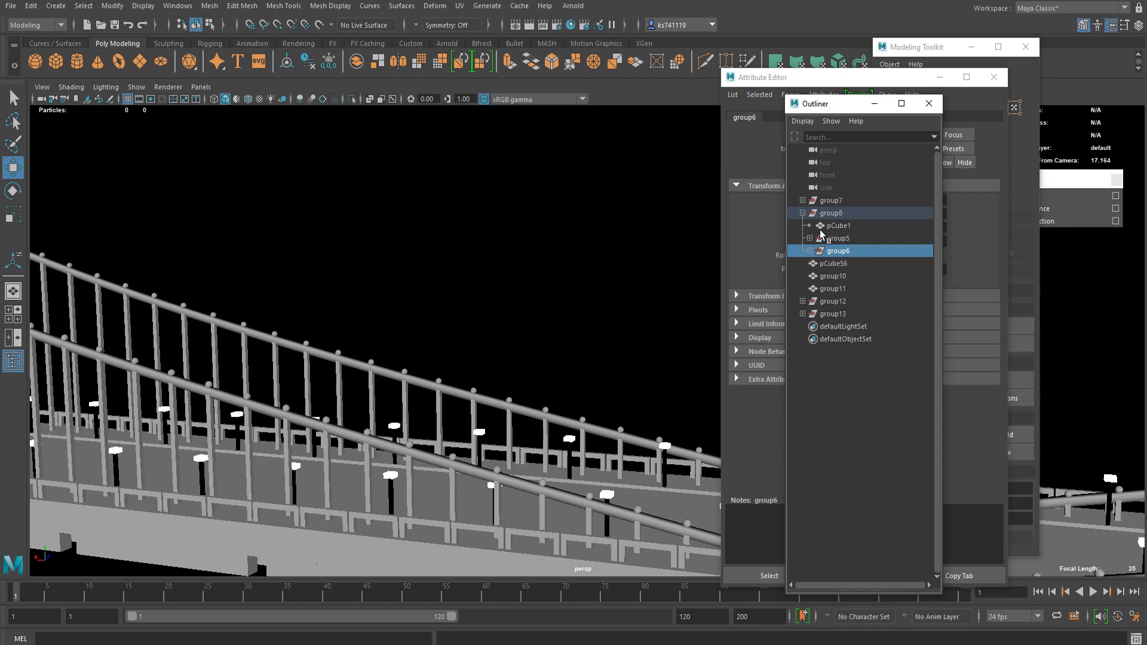
{"action": "left_click", "coordinate": [810, 238]}
{"action": "left_click", "coordinate": [838, 250]}
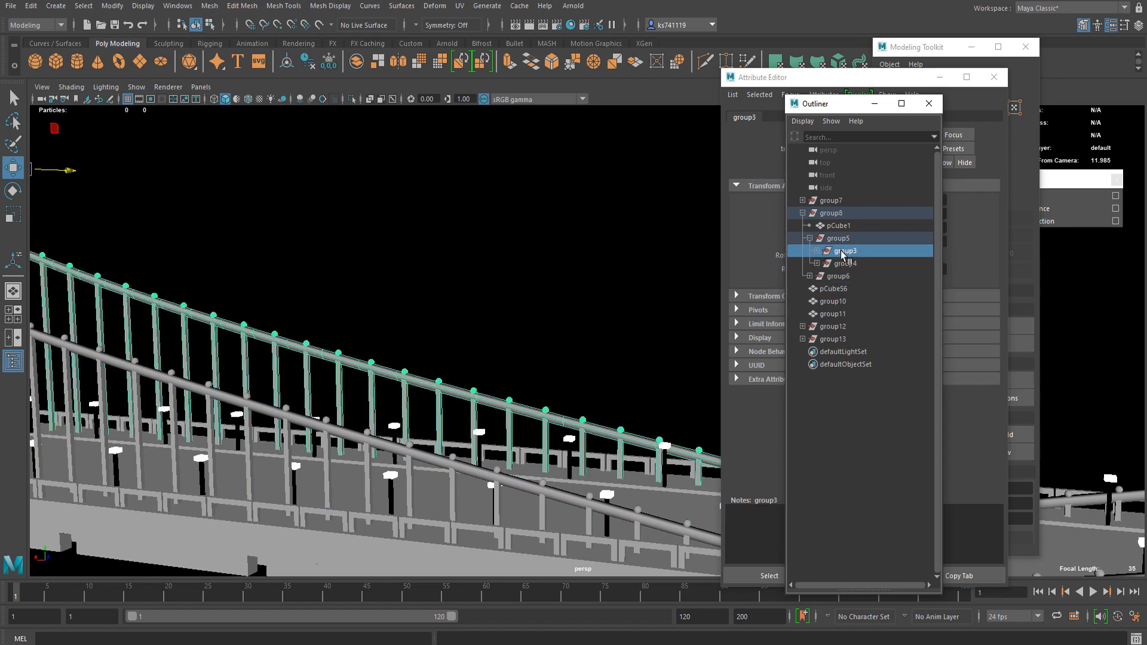
{"action": "left_click", "coordinate": [817, 251]}
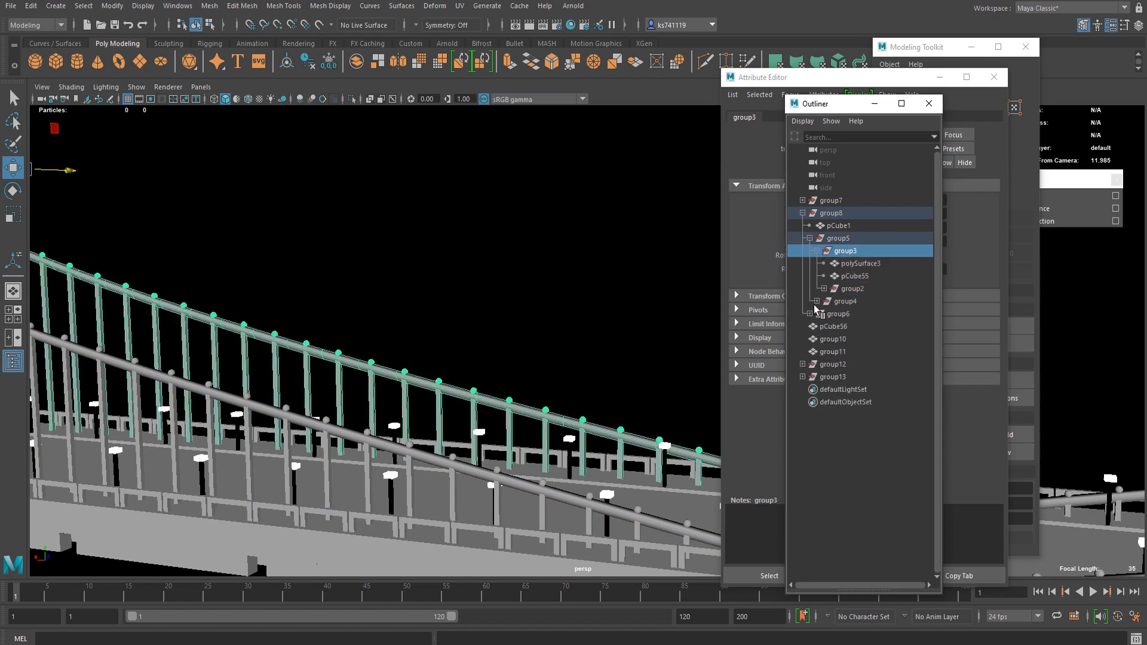
{"action": "left_click", "coordinate": [817, 302]}
{"action": "left_click", "coordinate": [849, 290]}
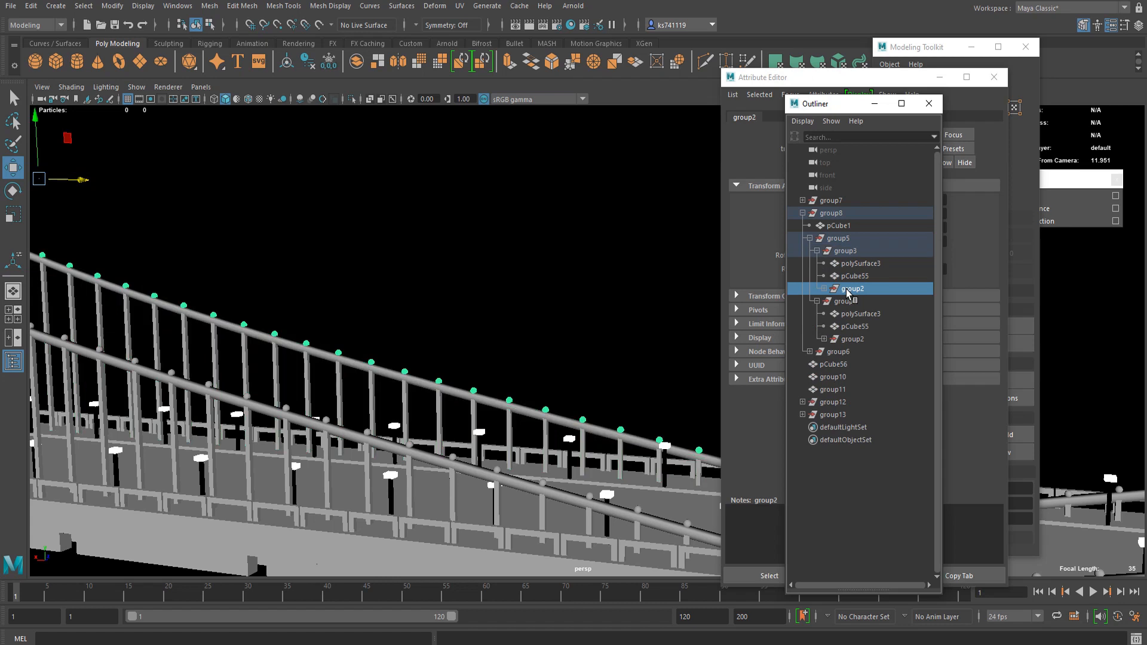
{"action": "left_click", "coordinate": [853, 339], "text": "ctrl"}
- Assign a new aiStandardSurface material to the selected cable spheres
{"action": "right_click", "coordinate": [358, 310]}
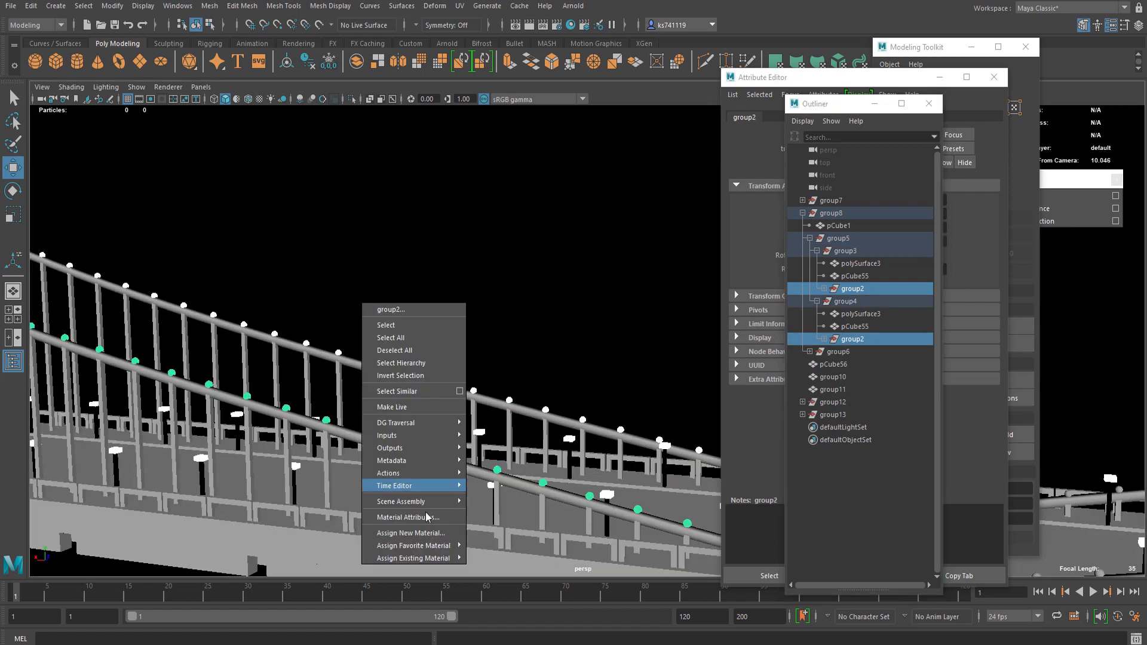
{"action": "mouse_move", "coordinate": [426, 559]}
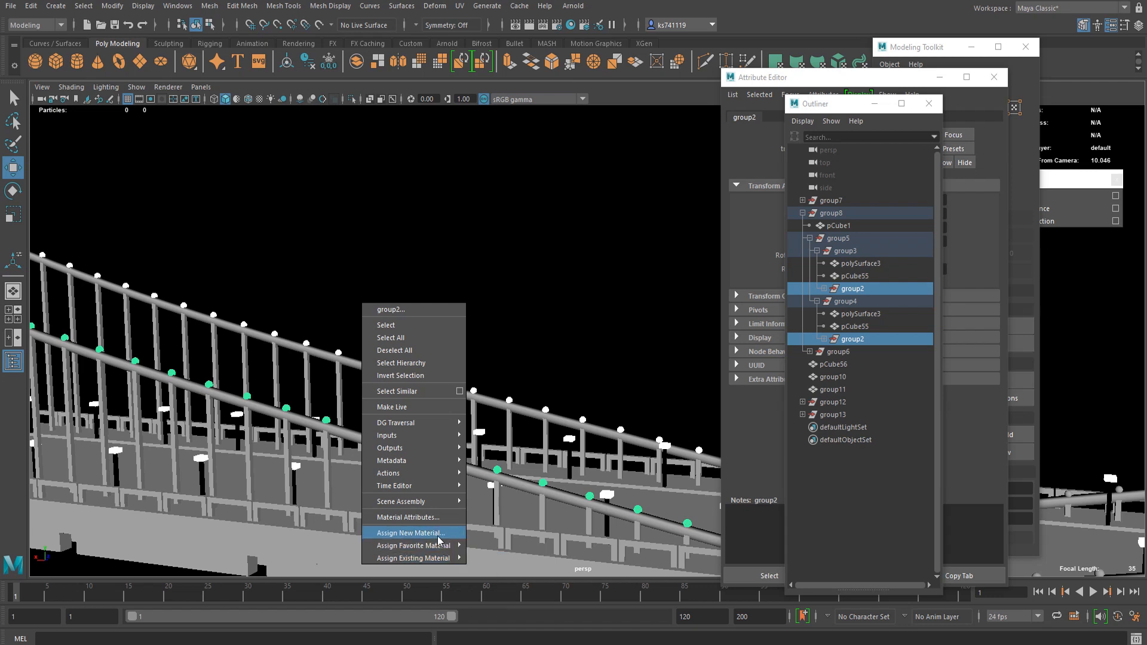
{"action": "left_click", "coordinate": [438, 540]}
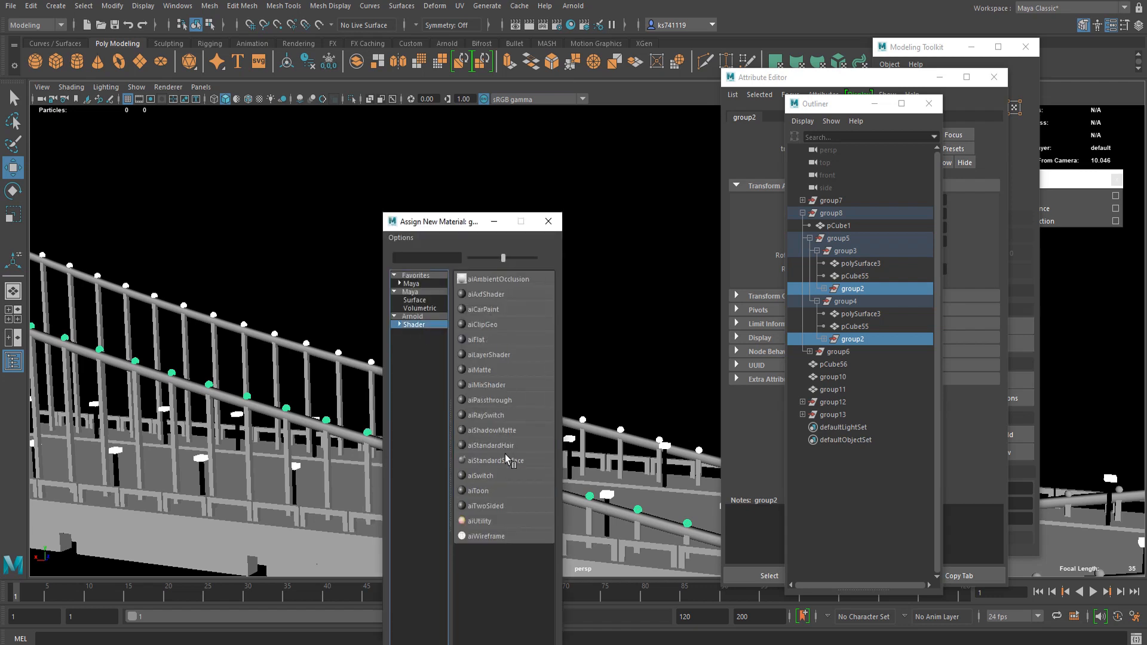
{"action": "left_click", "coordinate": [507, 460]}
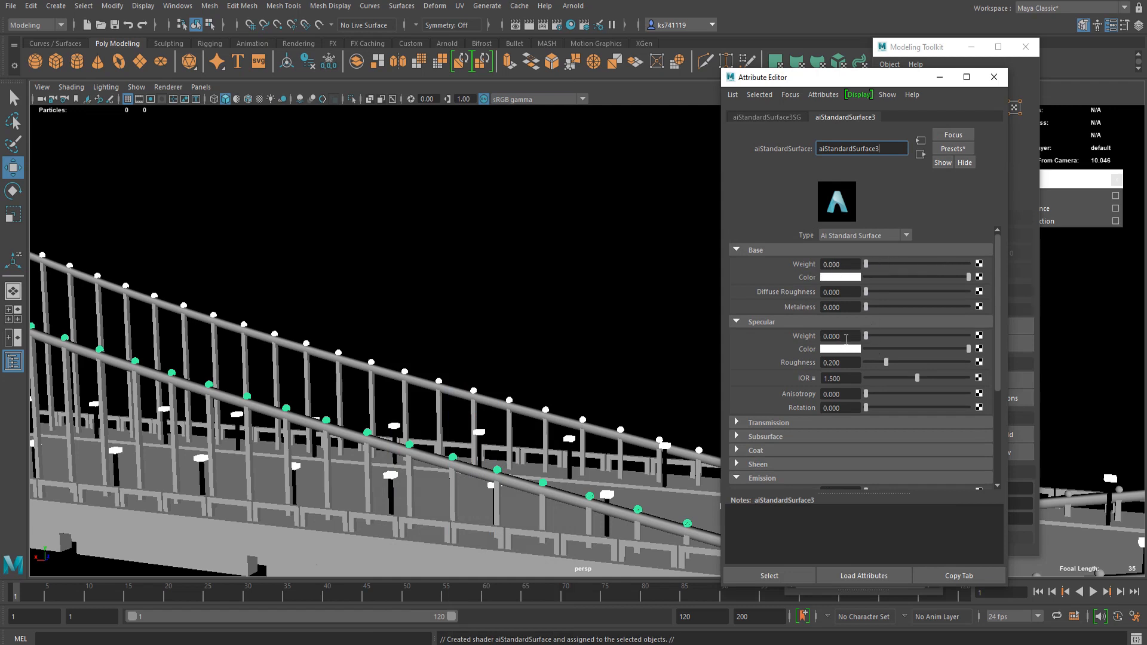
- Set the new material's emission weight to 1 and its emission color to blue, then clear the selection
{"action": "scroll", "coordinate": [846, 339], "scroll_direction": "down", "scroll_amount": 5}
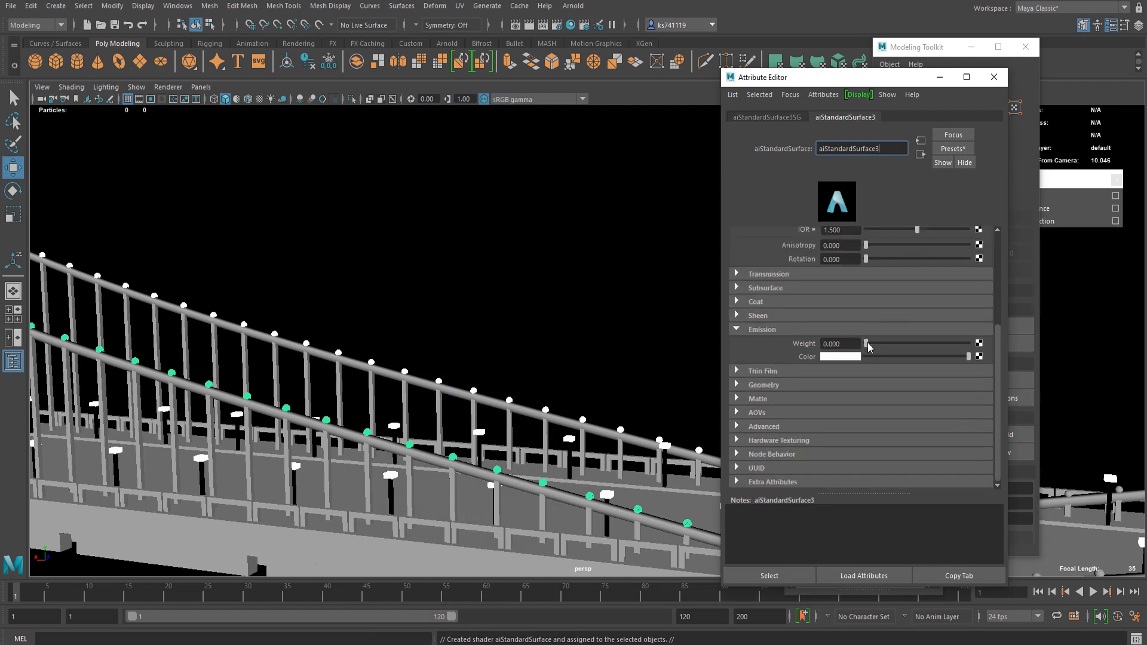
{"action": "left_click_drag", "start_coordinate": [880, 344], "coordinate": [981, 330]}
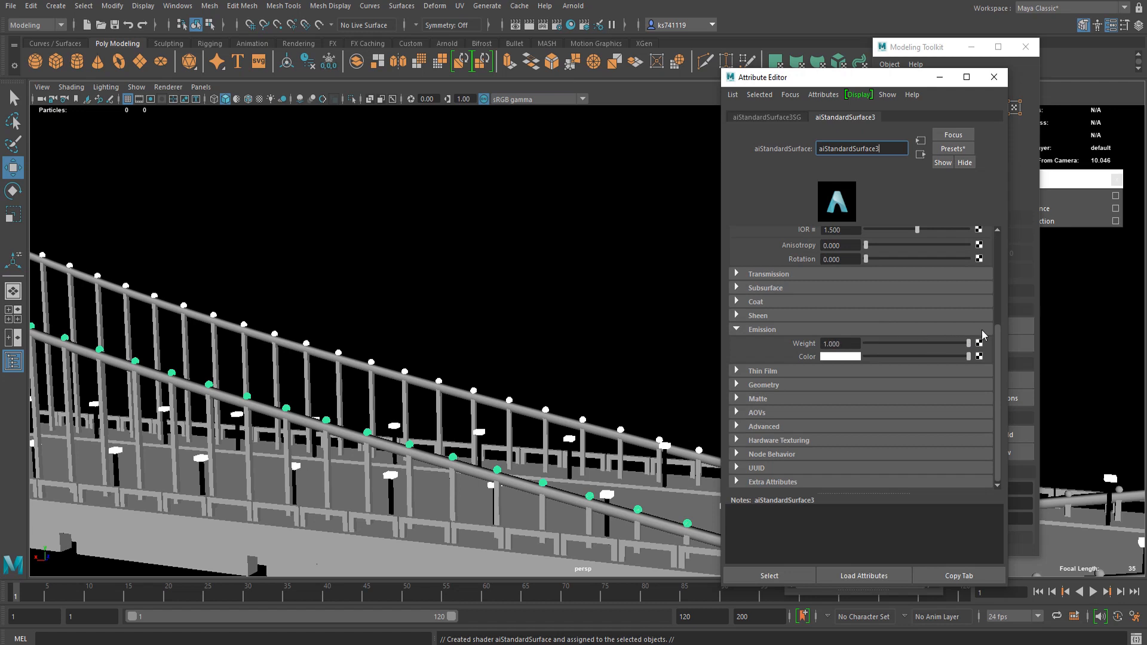
{"action": "left_click", "coordinate": [843, 358]}
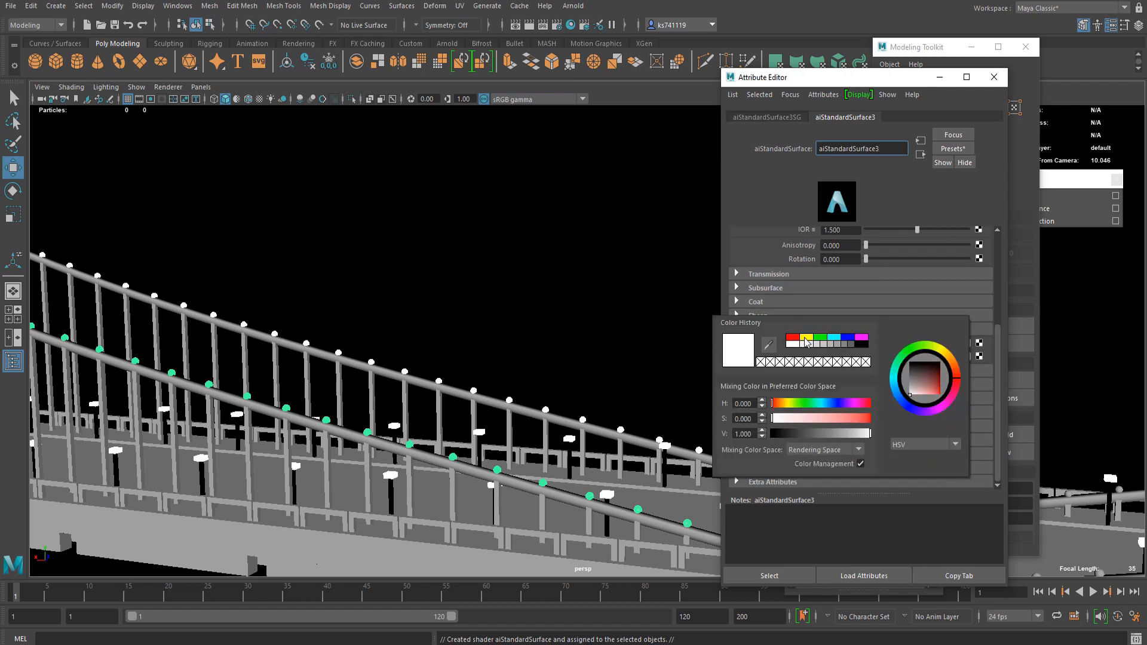
{"action": "left_click", "coordinate": [845, 338]}
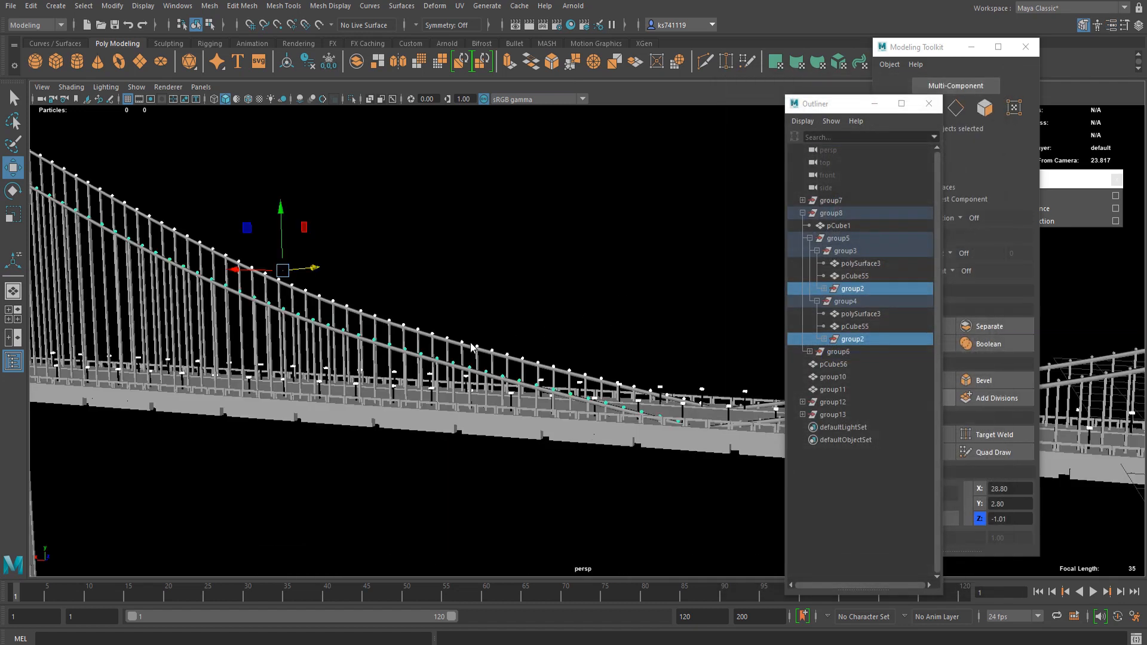
{"action": "right_click_drag", "start_coordinate": [471, 343], "coordinate": [564, 245]}
{"action": "left_click", "coordinate": [565, 245]}
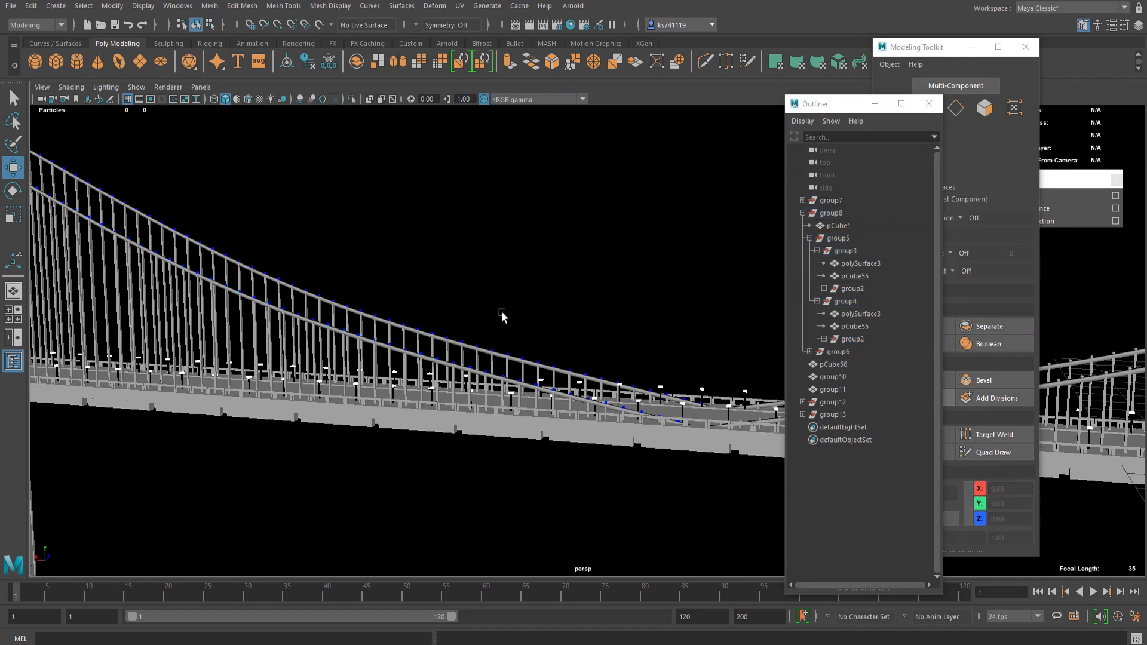
- Pick a cable sphere on the outer side of the tower to find its parent and select group6 under group8
{"action": "left_click_drag", "start_coordinate": [366, 312], "coordinate": [466, 310], "text": "alt"}
{"action": "scroll", "coordinate": [449, 296], "scroll_direction": "down", "scroll_amount": 5}
{"action": "scroll", "coordinate": [424, 282], "scroll_direction": "up", "scroll_amount": 5}
{"action": "mouse_move", "coordinate": [401, 290]}
{"action": "left_mouse_down", "text": "alt"}
{"action": "mouse_move", "coordinate": [387, 267]}
{"action": "mouse_move", "coordinate": [398, 270]}
{"action": "left_mouse_up", "text": "alt"}
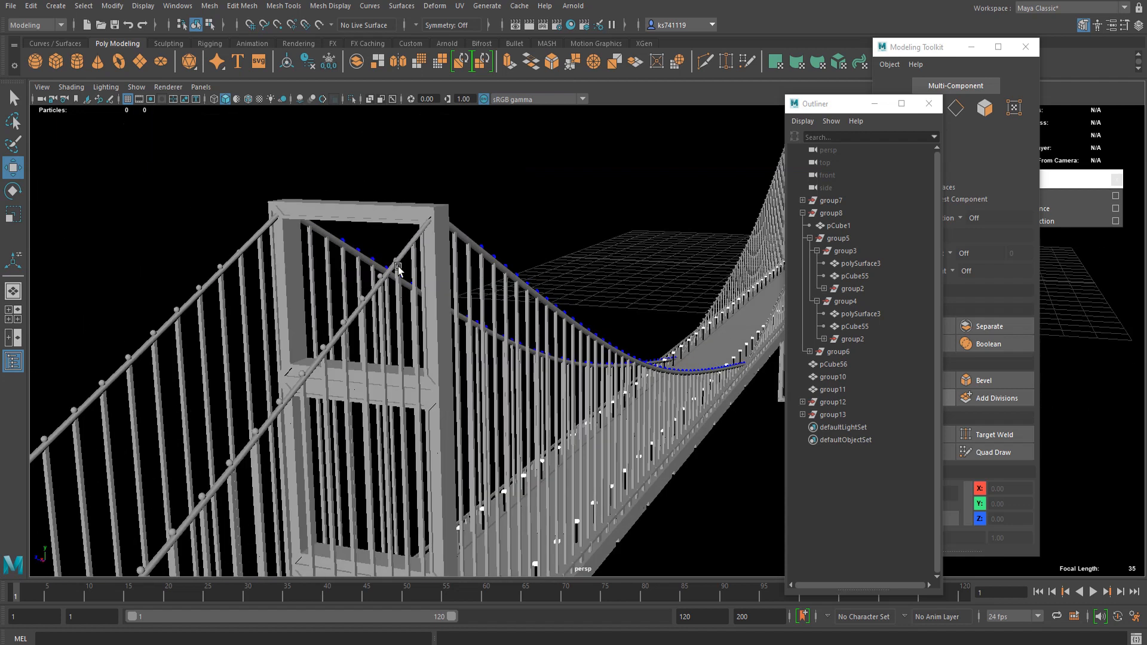
{"action": "left_click", "coordinate": [362, 297]}
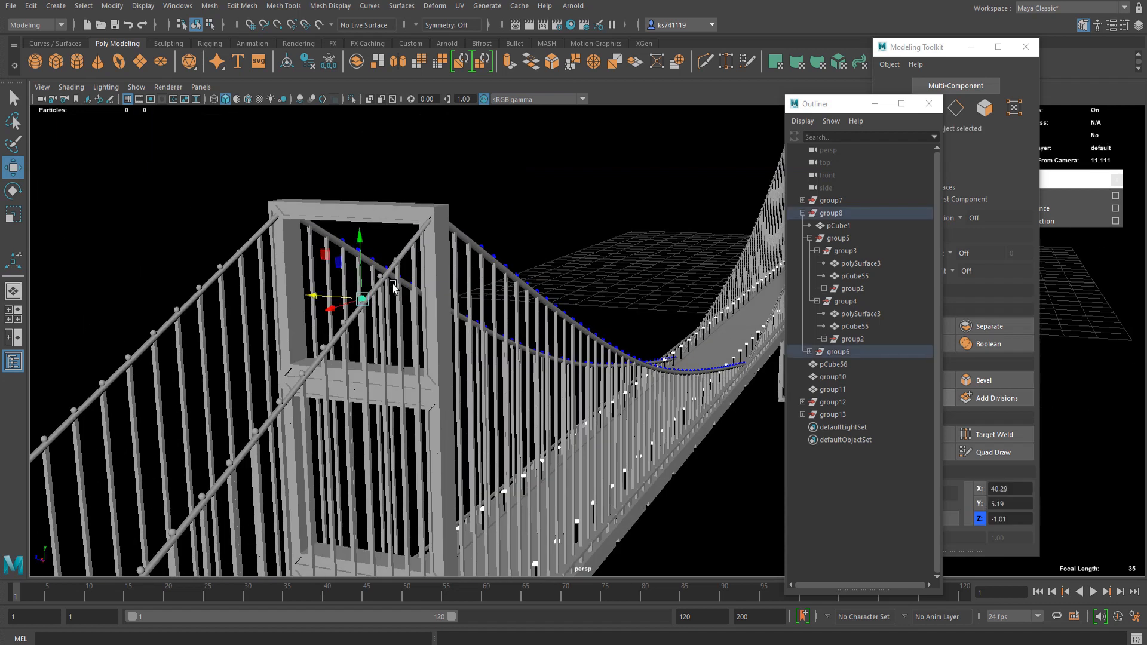
{"action": "left_click", "coordinate": [843, 356]}
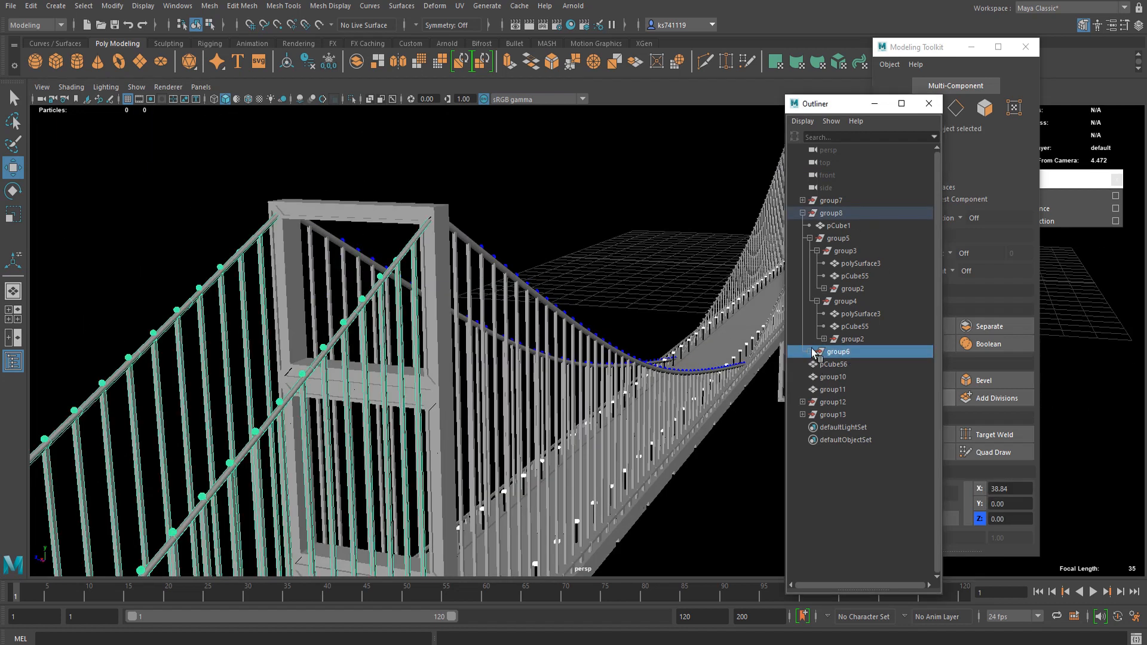
- Expand group6 with its subgroups group3 and group4, and select the group2 of cable spheres inside each
{"action": "left_click", "coordinate": [811, 352]}
{"action": "left_click", "coordinate": [847, 365]}
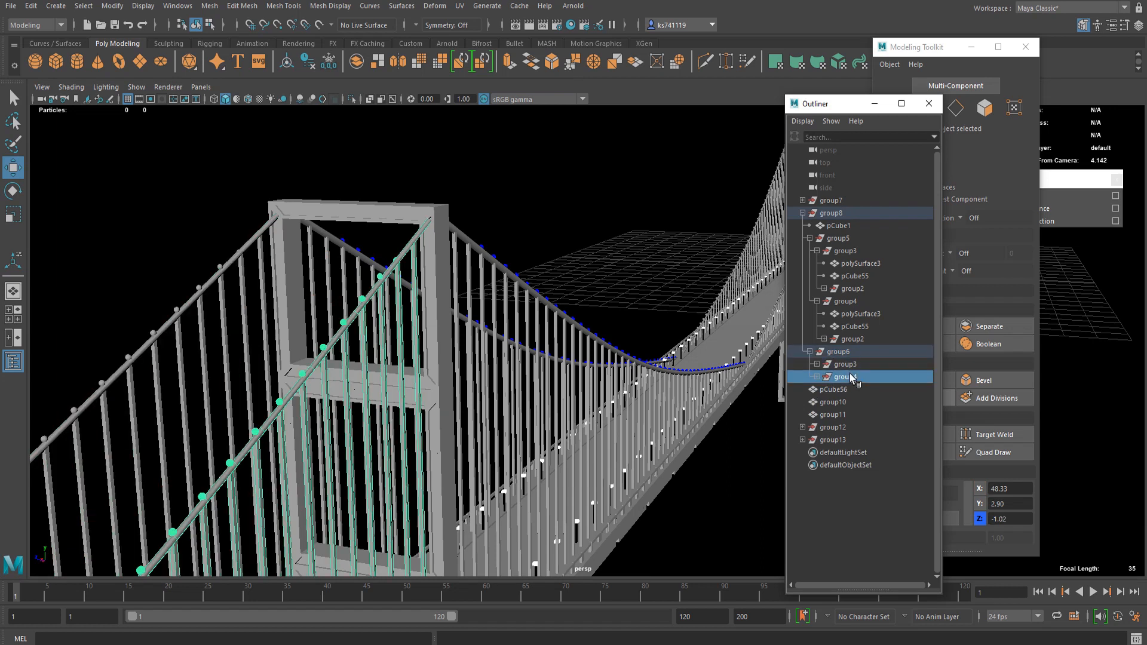
{"action": "left_click", "coordinate": [817, 377]}
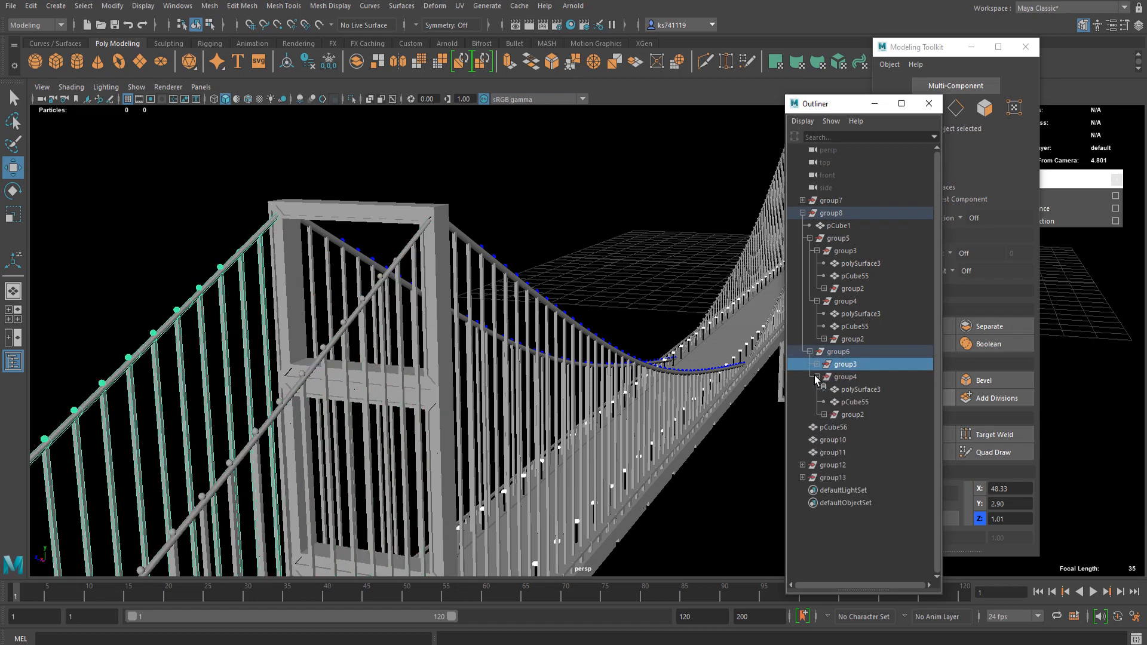
{"action": "left_click", "coordinate": [854, 415]}
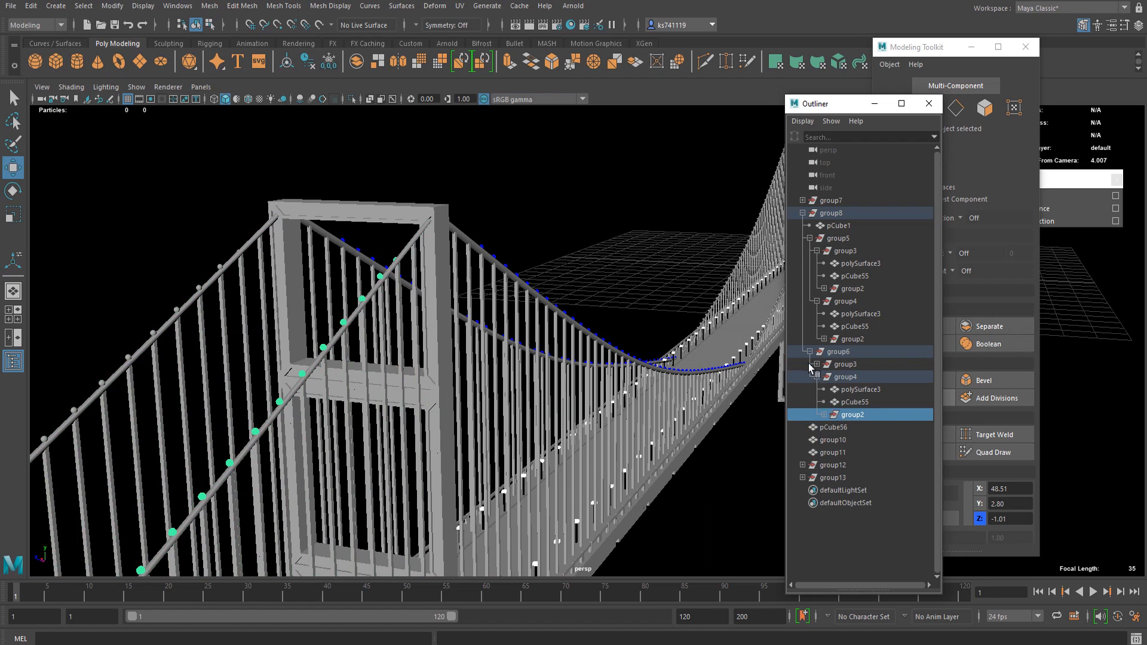
{"action": "left_click", "coordinate": [816, 364]}
{"action": "left_click", "coordinate": [855, 404], "text": "ctrl"}
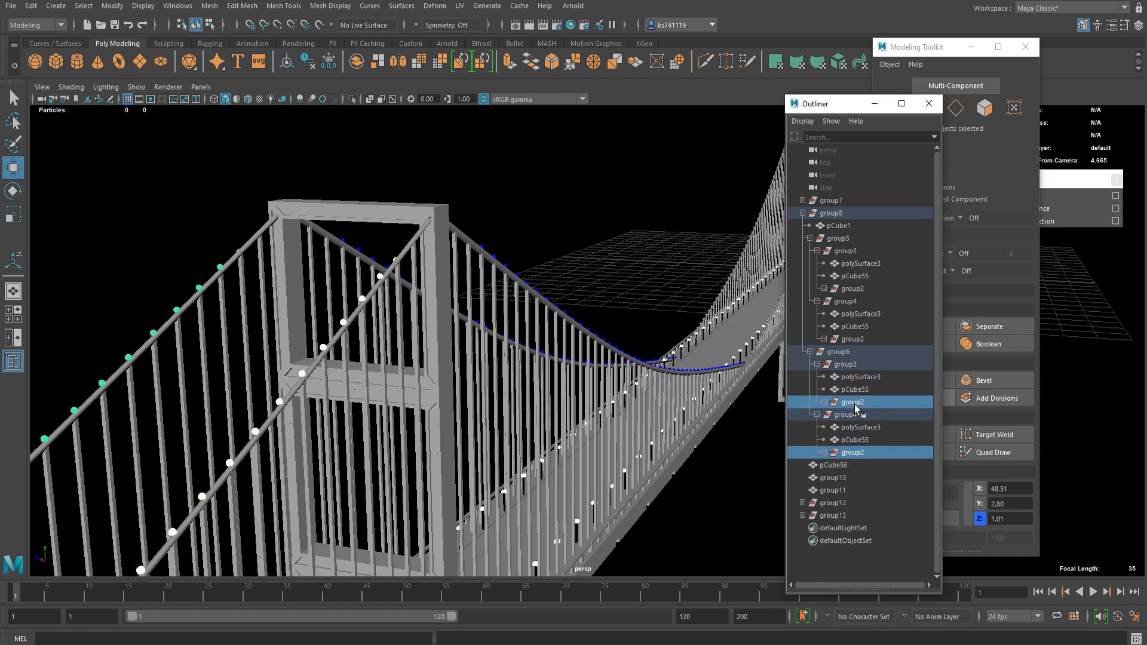
- Assign the existing aiStandardSurface3 material to the selected outer cable spheres and clear the selection
{"action": "right_click_drag", "start_coordinate": [364, 254], "coordinate": [469, 613]}
{"action": "scroll", "coordinate": [480, 457], "scroll_direction": "down", "scroll_amount": 2}
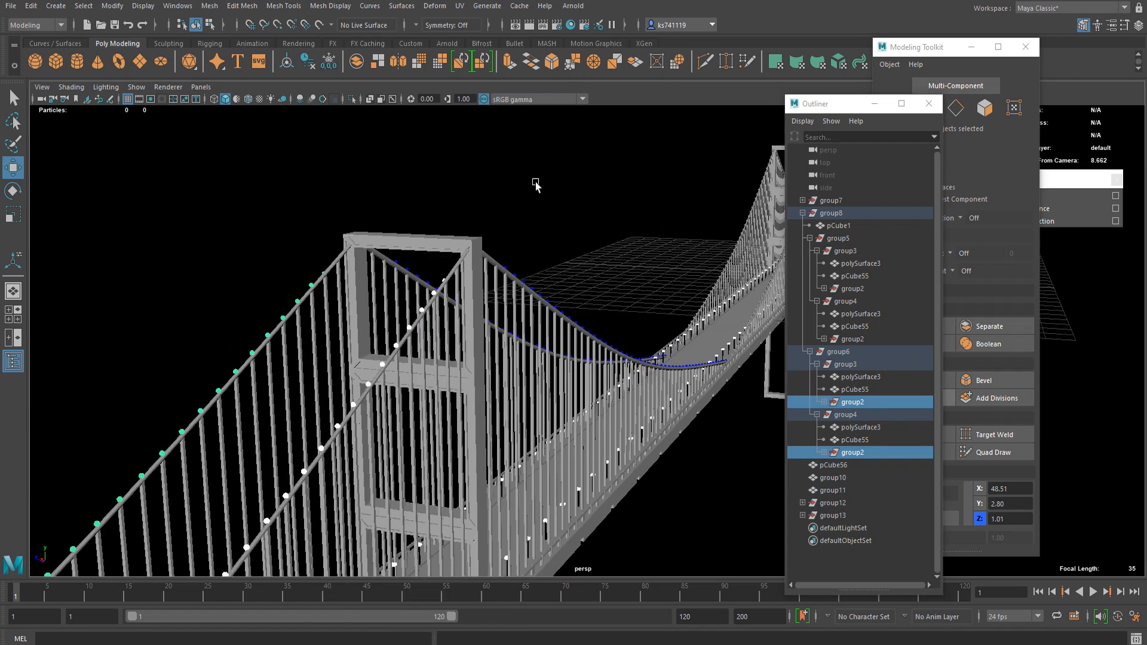
{"action": "left_click", "coordinate": [535, 181]}
- Pick a cable sphere on each side of the other tower, then expand group7 with its subgroups group5 and group6
{"action": "left_click_drag", "start_coordinate": [620, 313], "coordinate": [596, 300], "text": "alt"}
{"action": "middle_click_drag", "start_coordinate": [596, 301], "coordinate": [44, 383], "text": "alt"}
{"action": "middle_click_drag", "start_coordinate": [603, 330], "coordinate": [364, 360], "text": "alt"}
{"action": "scroll", "coordinate": [364, 360], "scroll_direction": "up", "scroll_amount": 5}
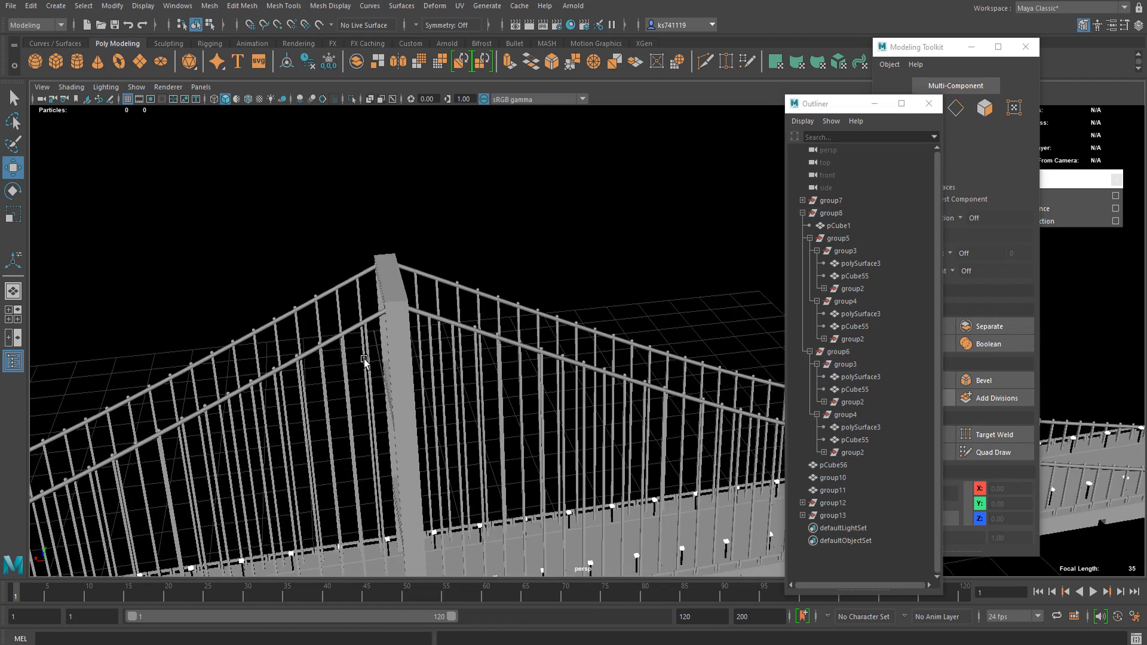
{"action": "middle_click_drag", "start_coordinate": [169, 369], "coordinate": [383, 284], "text": "alt"}
{"action": "left_click", "coordinate": [341, 293]}
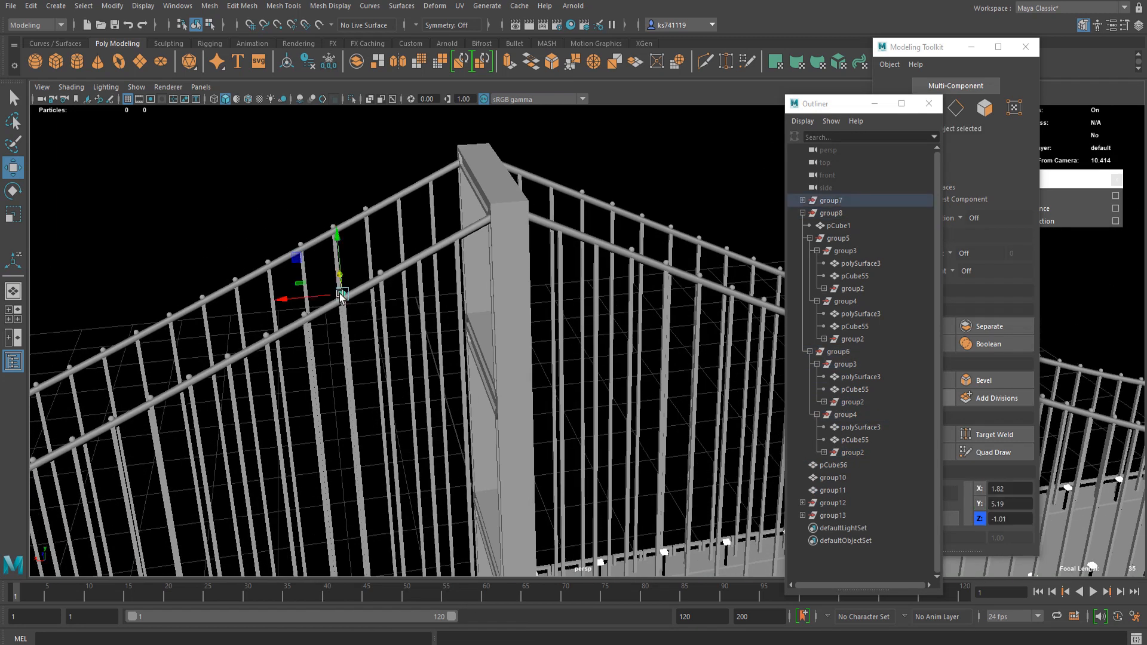
{"action": "left_click", "coordinate": [632, 250], "text": "shift"}
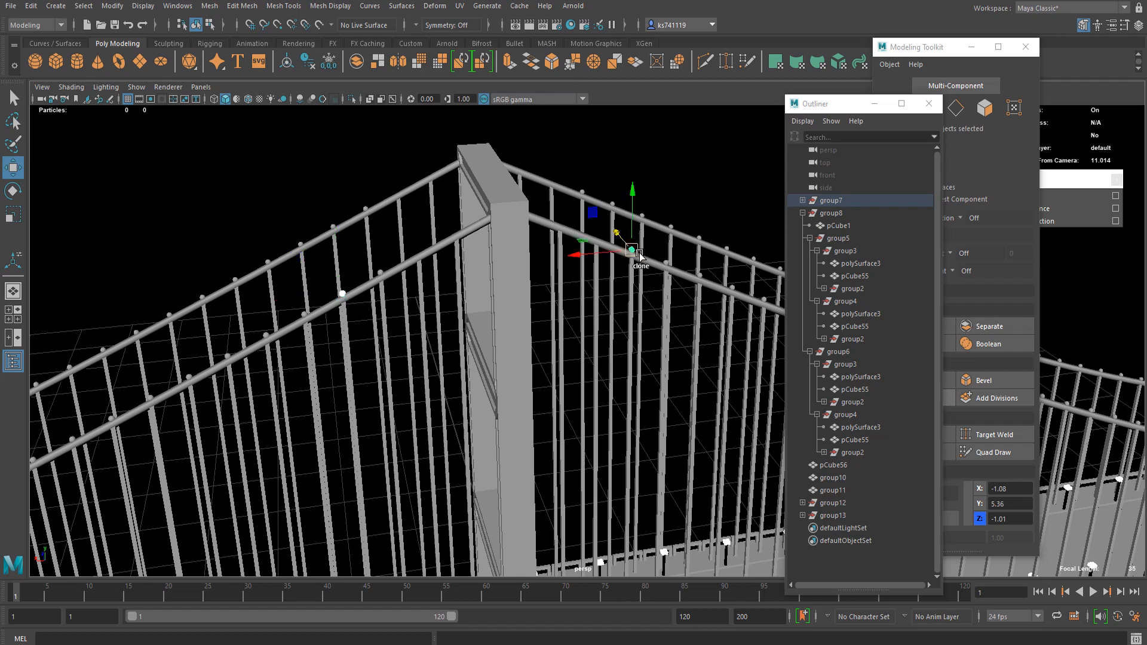
{"action": "left_click", "coordinate": [803, 200]}
{"action": "left_click", "coordinate": [809, 225]}
{"action": "left_click", "coordinate": [810, 263]}
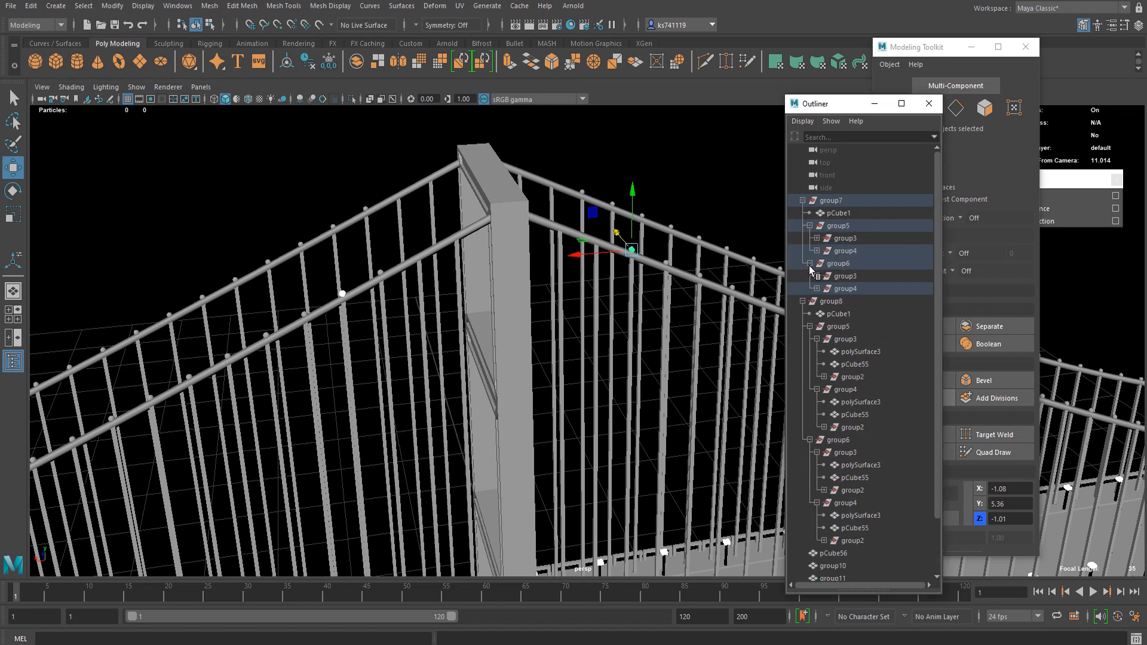
- Expand group4 inside both group5 and group6 of group7, and select the group2 of spheres in each
{"action": "left_click", "coordinate": [840, 290]}
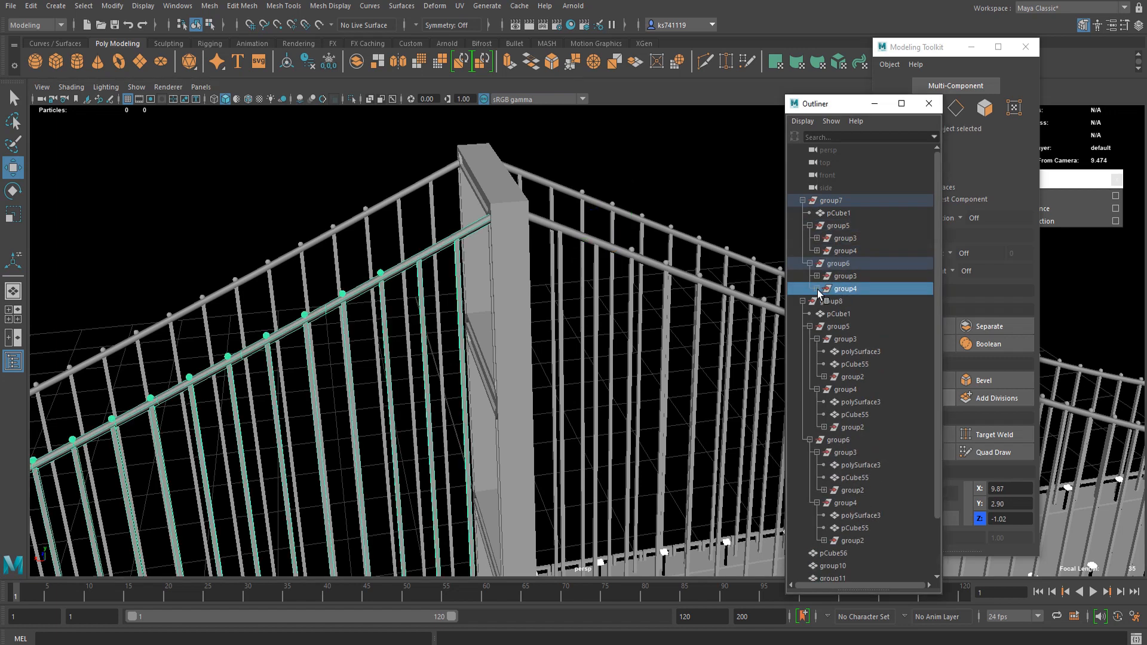
{"action": "left_click", "coordinate": [817, 289]}
{"action": "left_click", "coordinate": [816, 251]}
{"action": "left_click", "coordinate": [853, 289]}
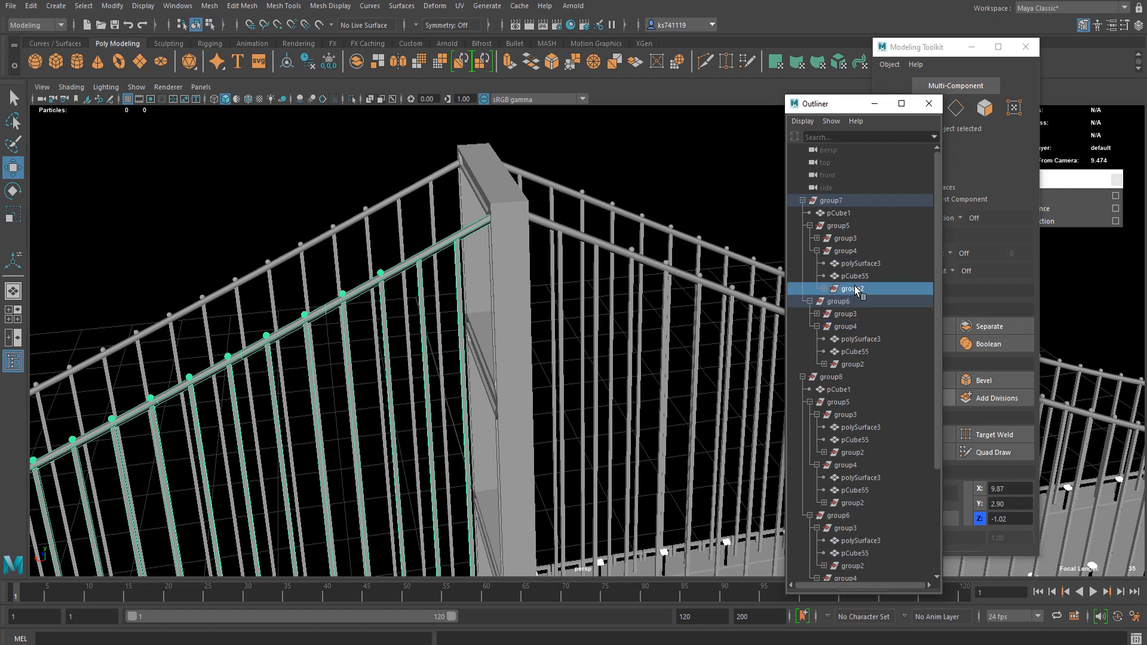
{"action": "left_click", "coordinate": [855, 363], "text": "ctrl"}
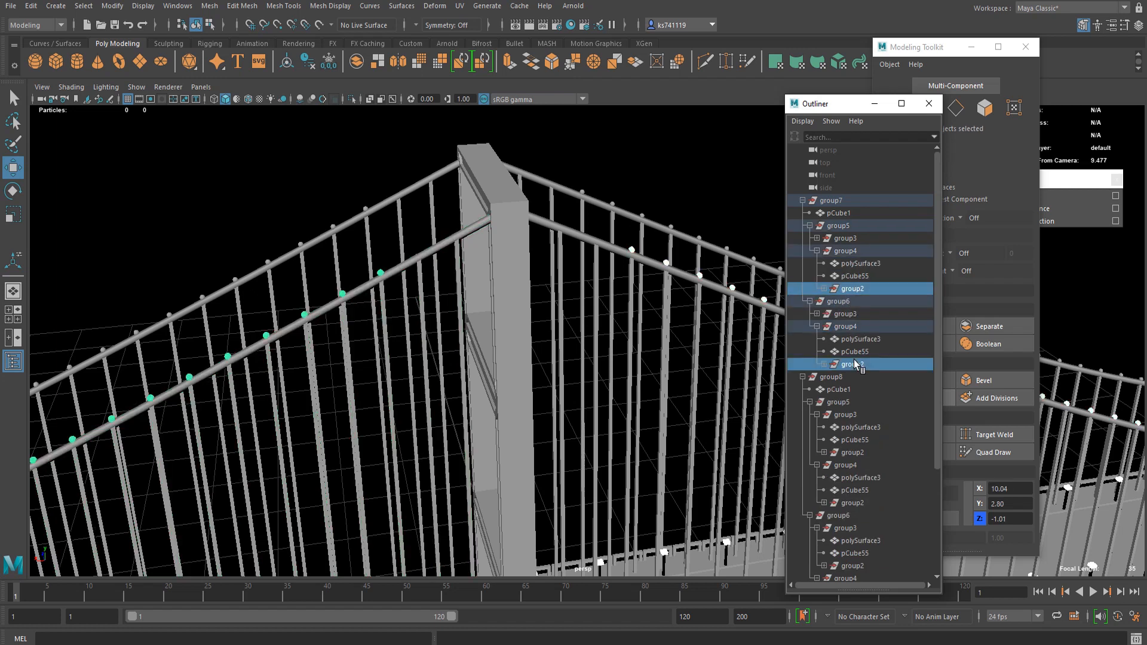
{"action": "right_click", "coordinate": [520, 250]}
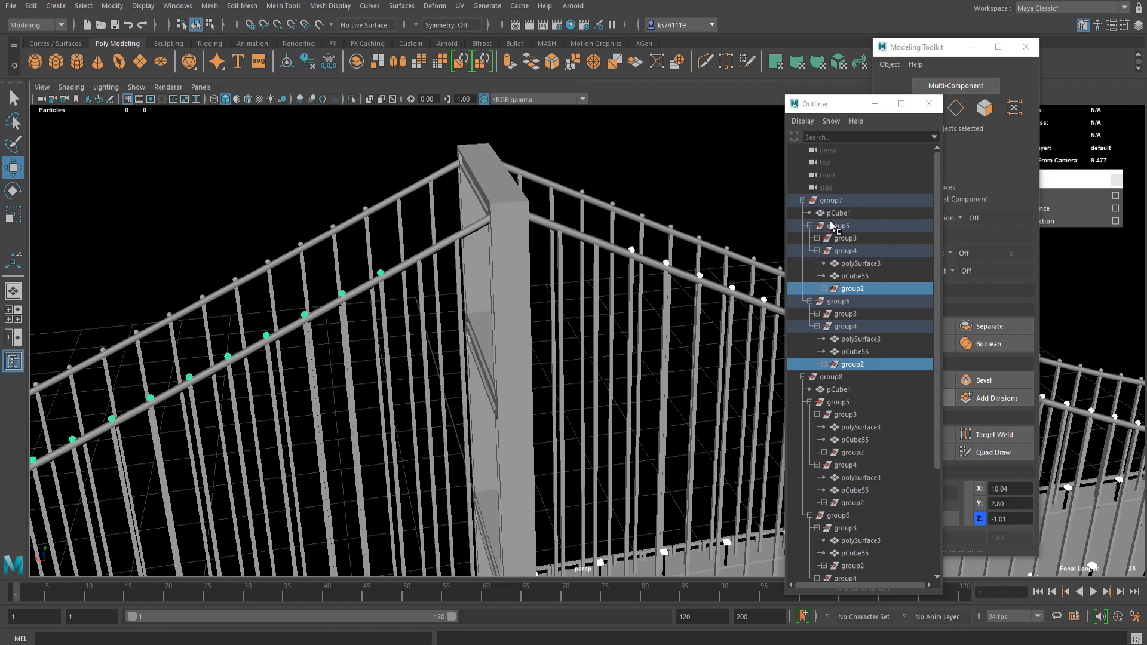
- Expand group3 inside group5 and group6 of group7, and add the group2 of spheres in each to the selection
{"action": "left_click", "coordinate": [816, 238]}
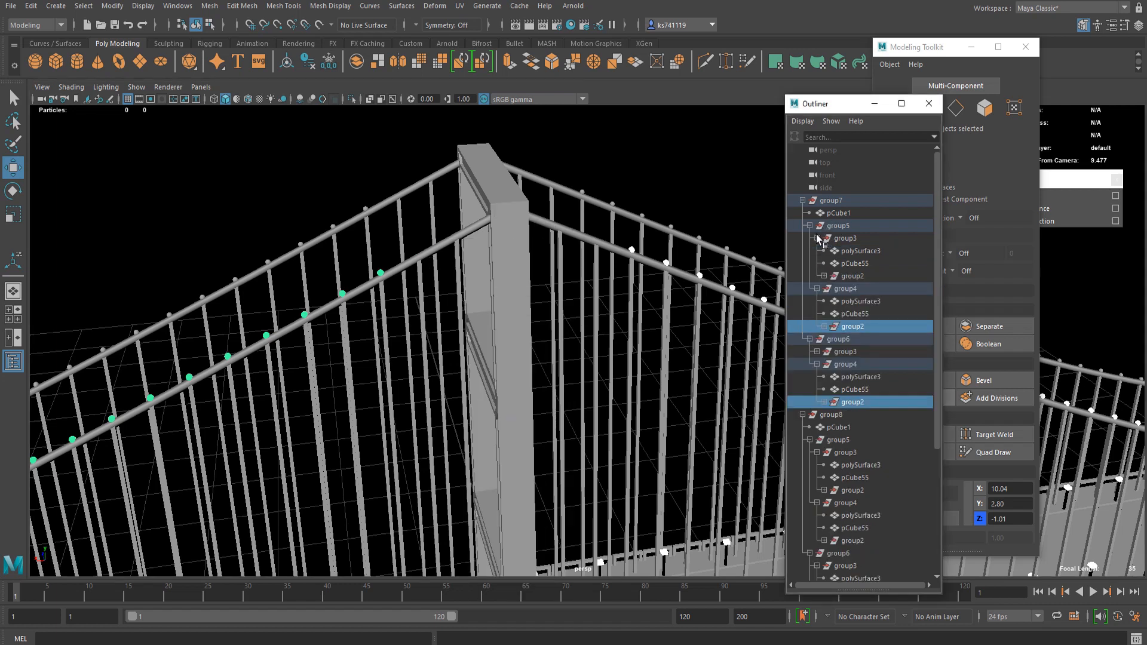
{"action": "left_click", "coordinate": [851, 276], "text": "ctrl"}
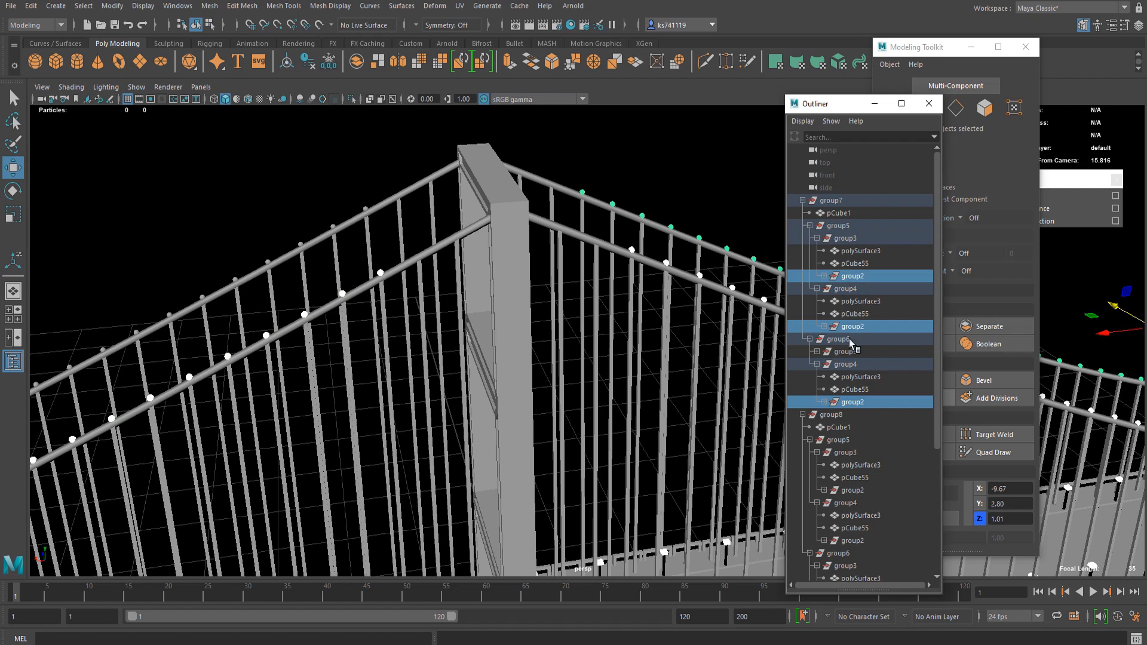
{"action": "left_click", "coordinate": [817, 352]}
{"action": "scroll", "coordinate": [871, 372], "scroll_direction": "down", "scroll_amount": 3}
{"action": "left_click", "coordinate": [853, 288], "text": "ctrl"}
- Assign the existing aiStandardSurface3 material to the four selected sphere groups of group7 and clear the selection
{"action": "left_click_drag", "start_coordinate": [281, 201], "coordinate": [487, 187], "text": "alt"}
{"action": "right_click", "coordinate": [469, 196]}
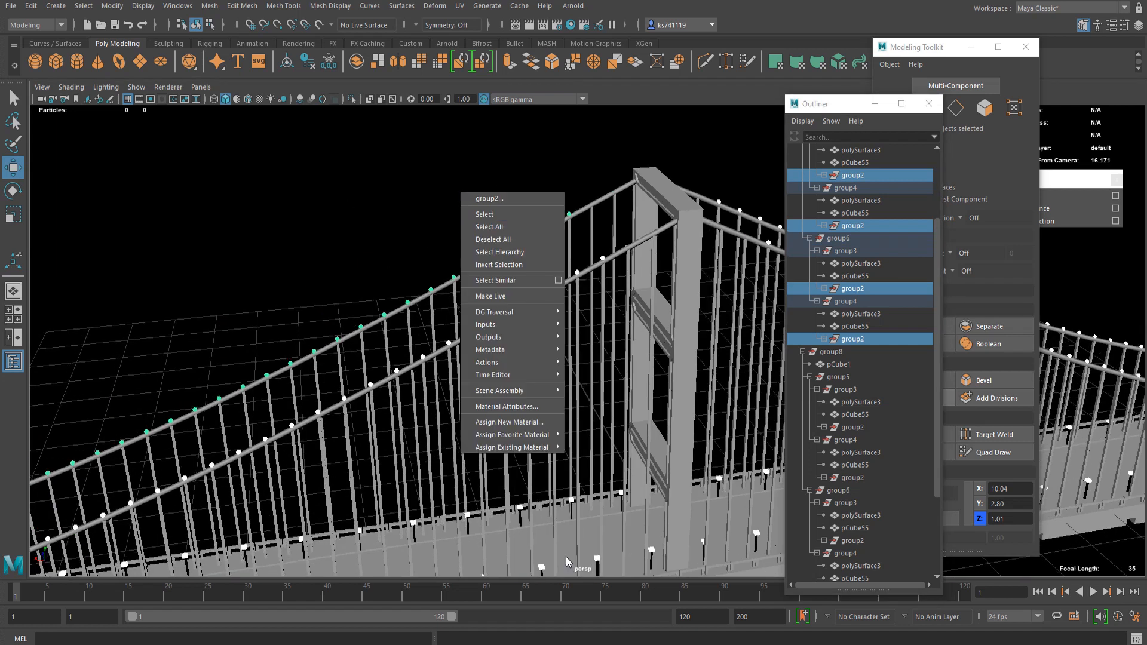
{"action": "mouse_move", "coordinate": [538, 448]}
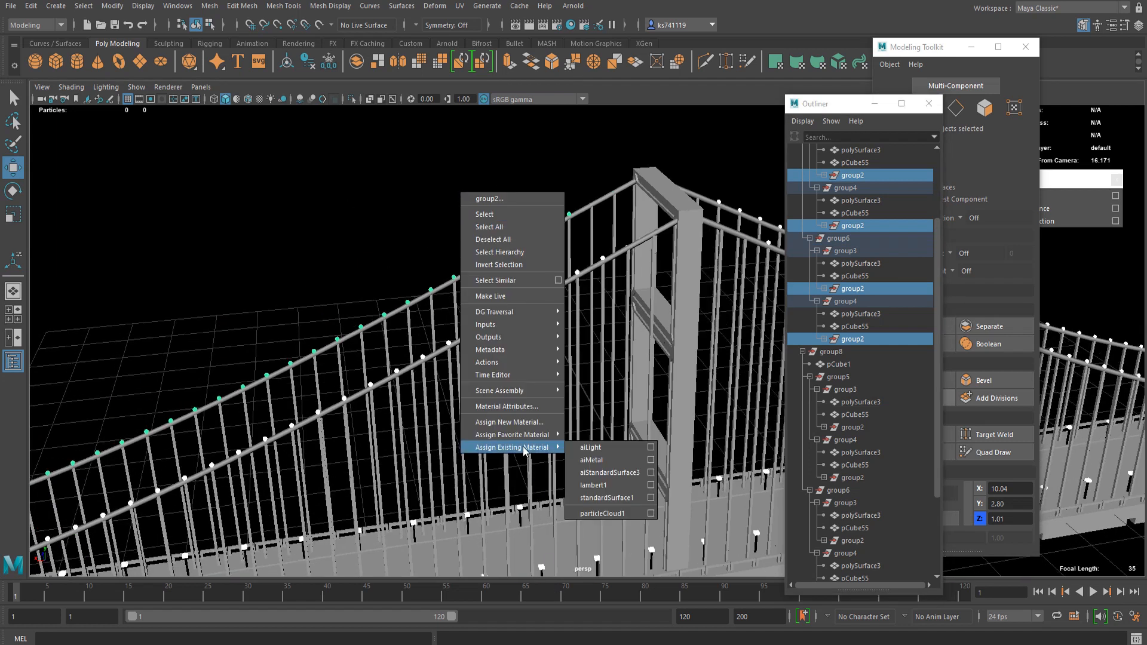
{"action": "left_click", "coordinate": [615, 473]}
{"action": "right_click", "coordinate": [362, 295]}
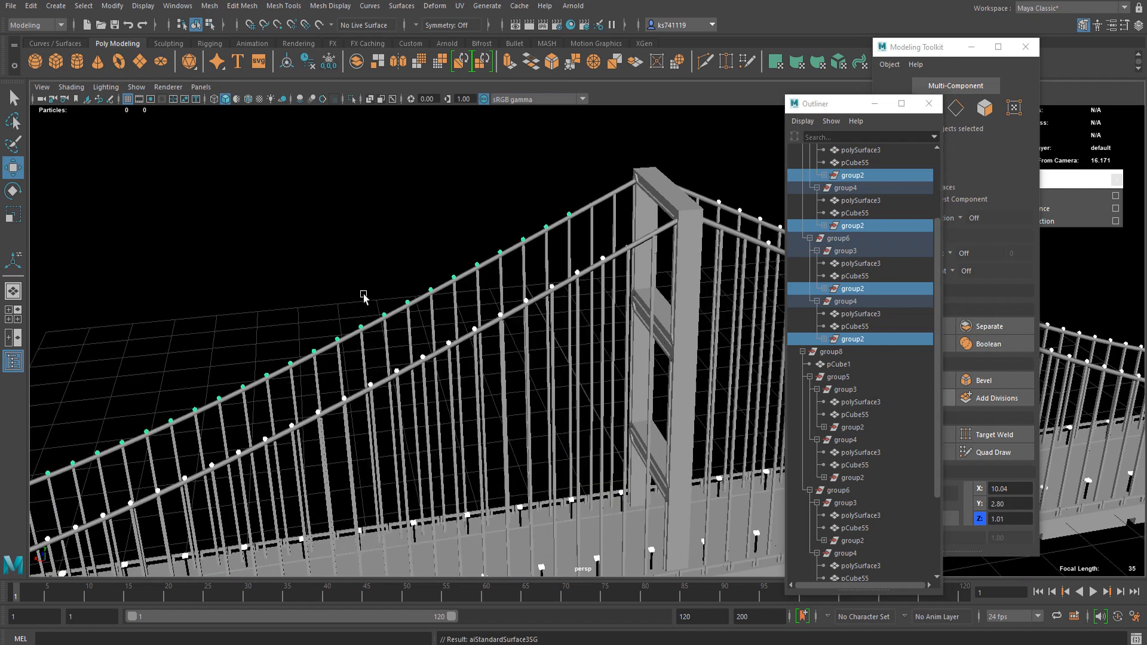
{"action": "right_click", "coordinate": [372, 331]}
{"action": "left_click", "coordinate": [333, 284]}
- Save the scene and continue past the student version notice
{"action": "scroll", "coordinate": [376, 337], "scroll_direction": "up", "scroll_amount": 1}
{"action": "scroll", "coordinate": [463, 323], "scroll_direction": "down", "scroll_amount": 6}
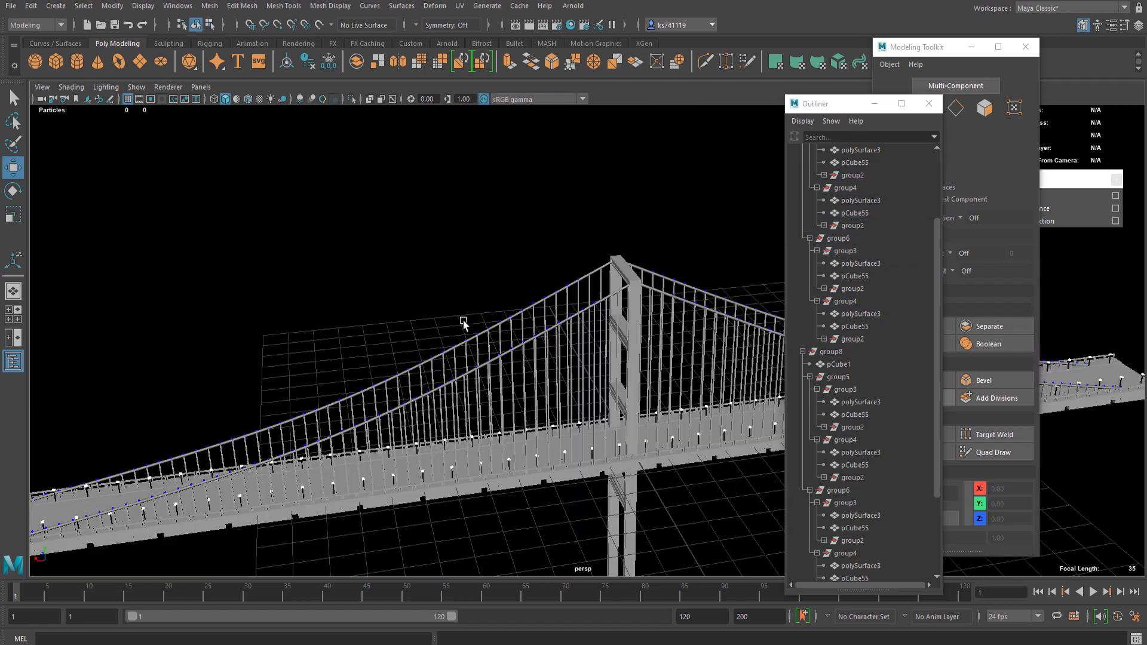
{"action": "left_click_drag", "start_coordinate": [464, 323], "coordinate": [505, 274], "text": "alt"}
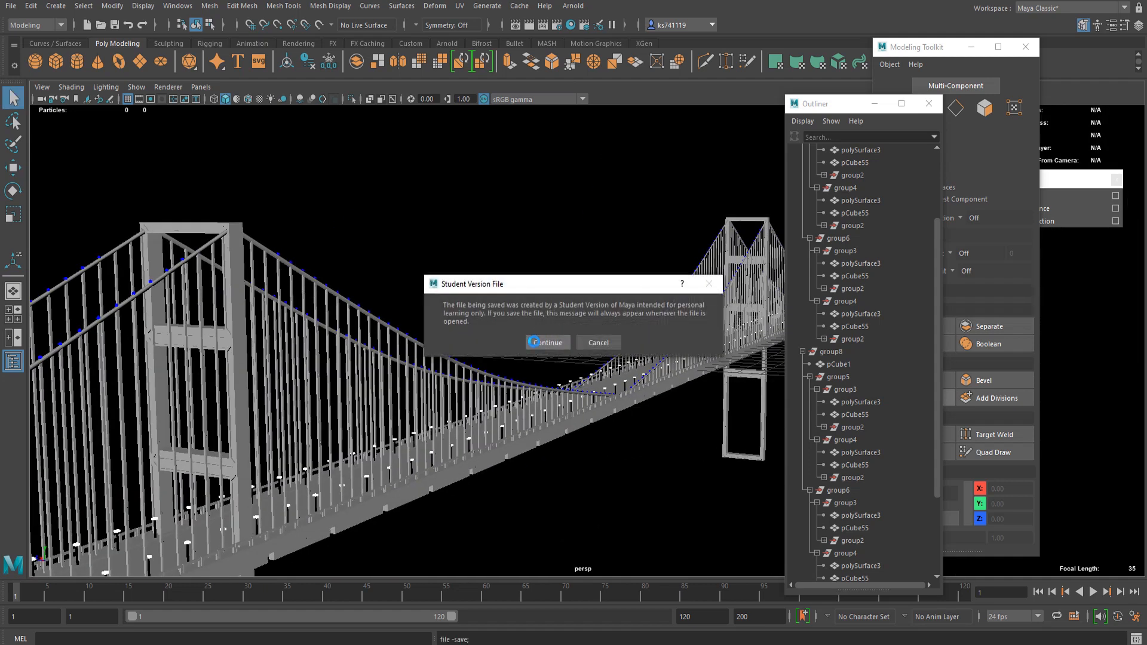
{"action": "left_click", "coordinate": [531, 342]}
- Select the group8 tower pCube1 together with the vertical suspenders polySurface3 on both sides of it
{"action": "key", "text": "w"}
{"action": "left_click_drag", "start_coordinate": [374, 332], "coordinate": [450, 353], "text": "alt"}
{"action": "left_click", "coordinate": [355, 279]}
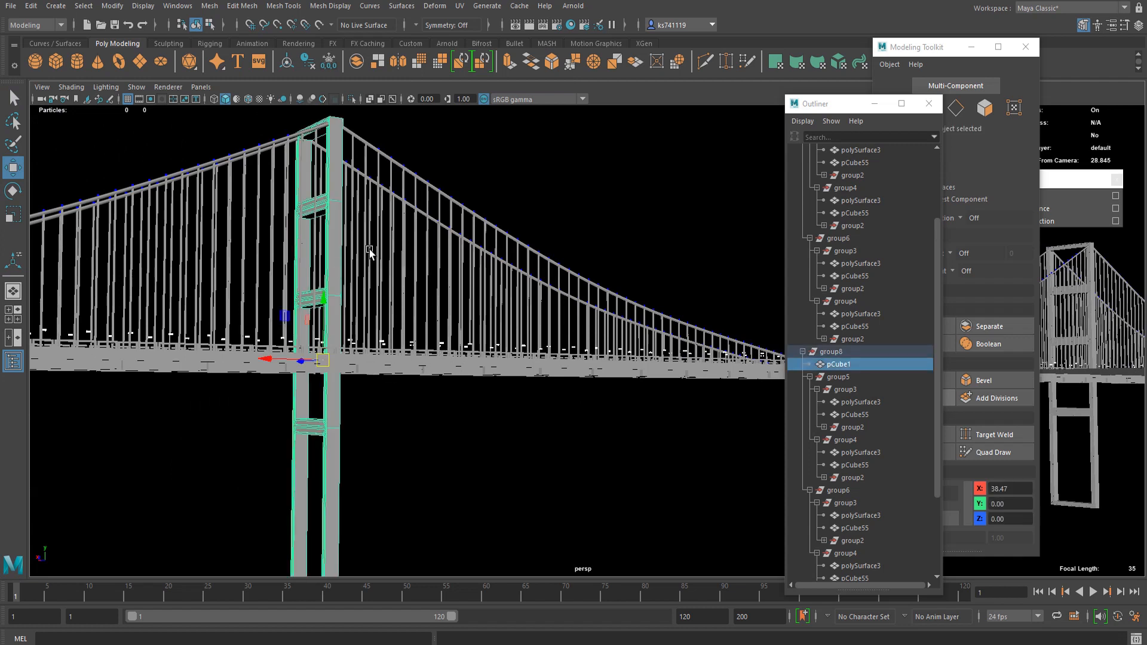
{"action": "left_click_drag", "start_coordinate": [368, 258], "coordinate": [389, 270], "text": "shift"}
{"action": "left_click_drag", "start_coordinate": [209, 226], "coordinate": [246, 245], "text": "shift"}
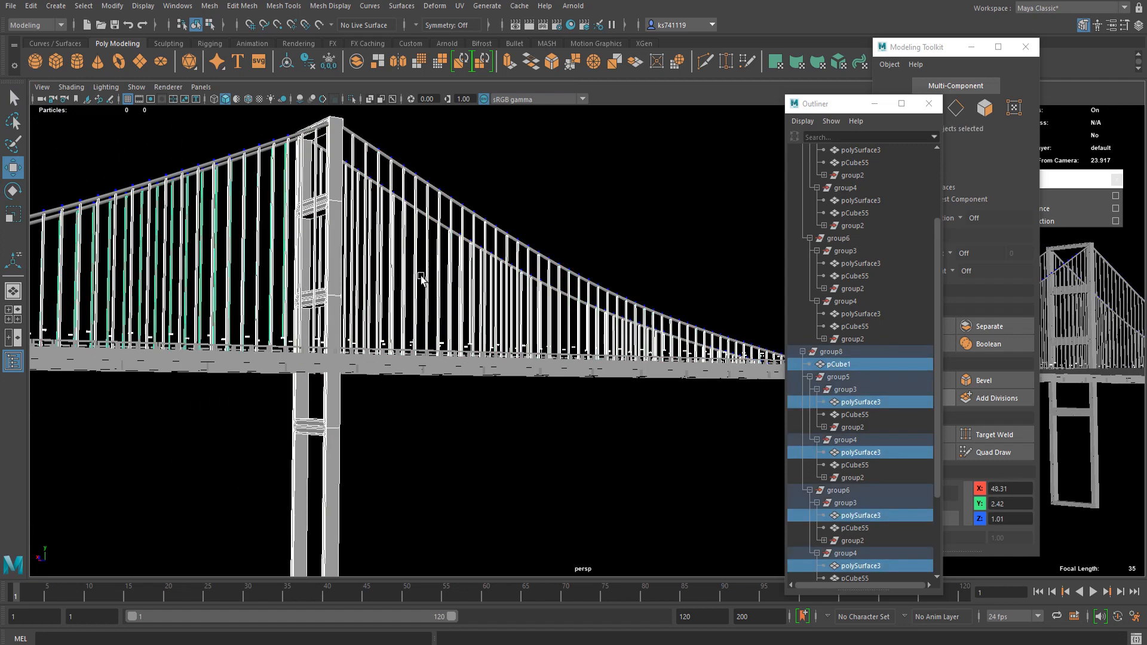
- Add the pCube55 main cables on both sides of the group8 tower to the selection
{"action": "left_click", "coordinate": [315, 128], "text": "shift"}
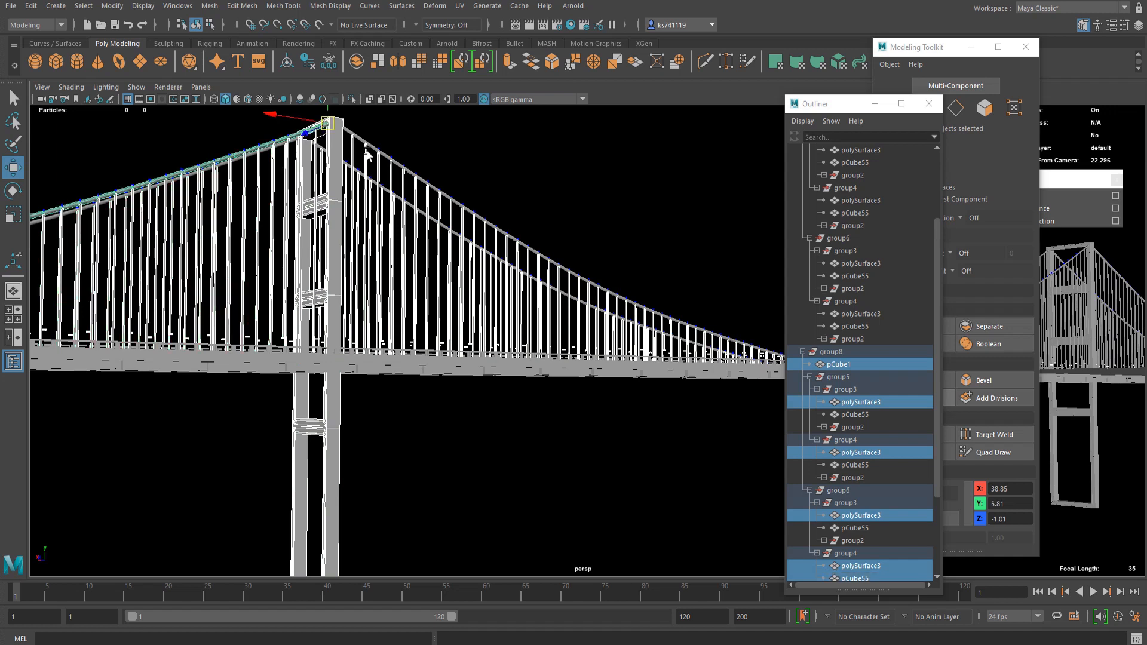
{"action": "right_click_drag", "start_coordinate": [363, 143], "coordinate": [583, 369], "text": "alt"}
{"action": "left_click", "coordinate": [571, 328], "text": "shift"}
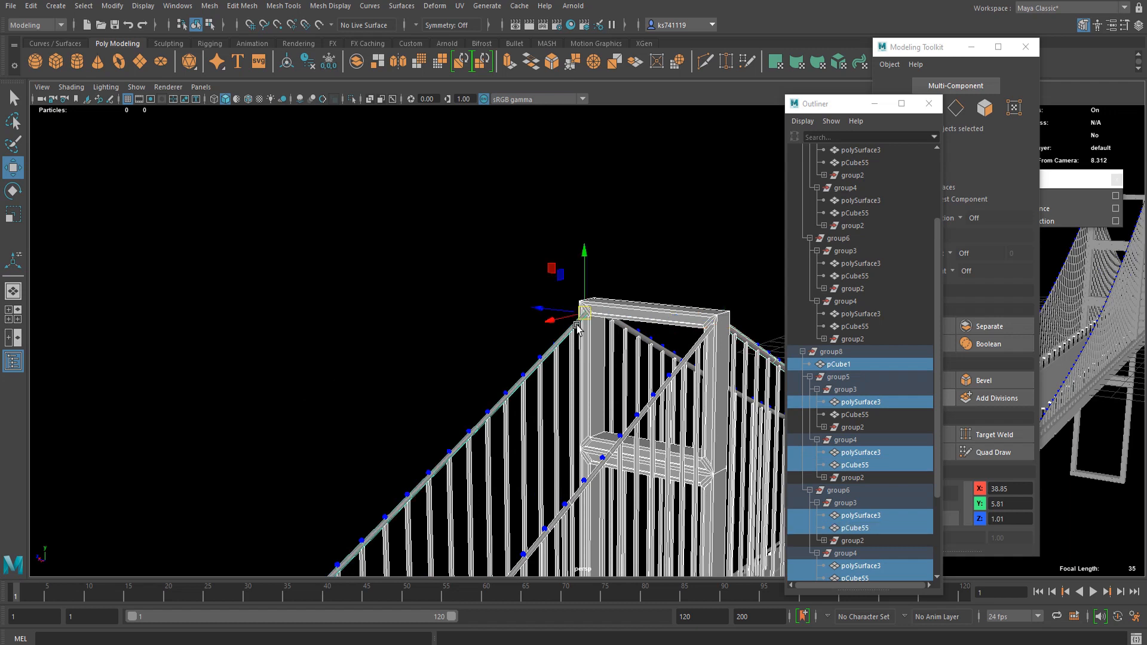
{"action": "key", "text": "f"}
{"action": "left_click", "coordinate": [368, 462], "text": "shift"}
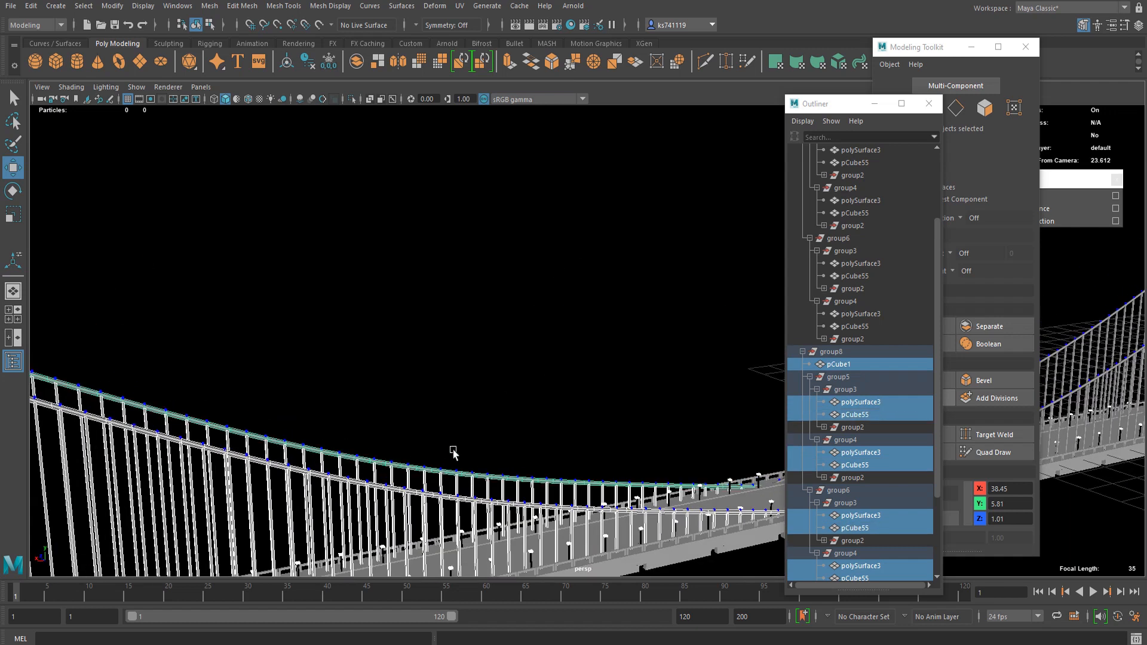
- Add the two pCube55 main cables inside group6 of group7 to the selection
{"action": "key", "text": "f"}
{"action": "scroll", "coordinate": [329, 336], "scroll_direction": "up", "scroll_amount": 3}
{"action": "scroll", "coordinate": [331, 286], "scroll_direction": "up", "scroll_amount": 3}
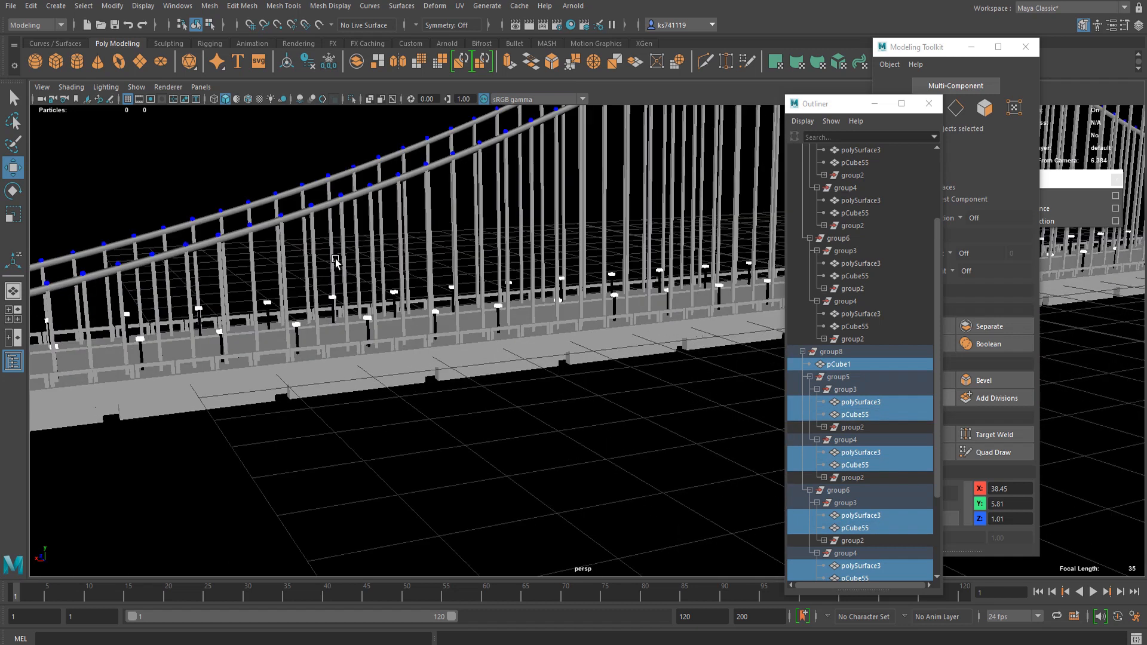
{"action": "left_click", "coordinate": [293, 211], "text": "shift"}
{"action": "left_click", "coordinate": [285, 195], "text": "shift"}
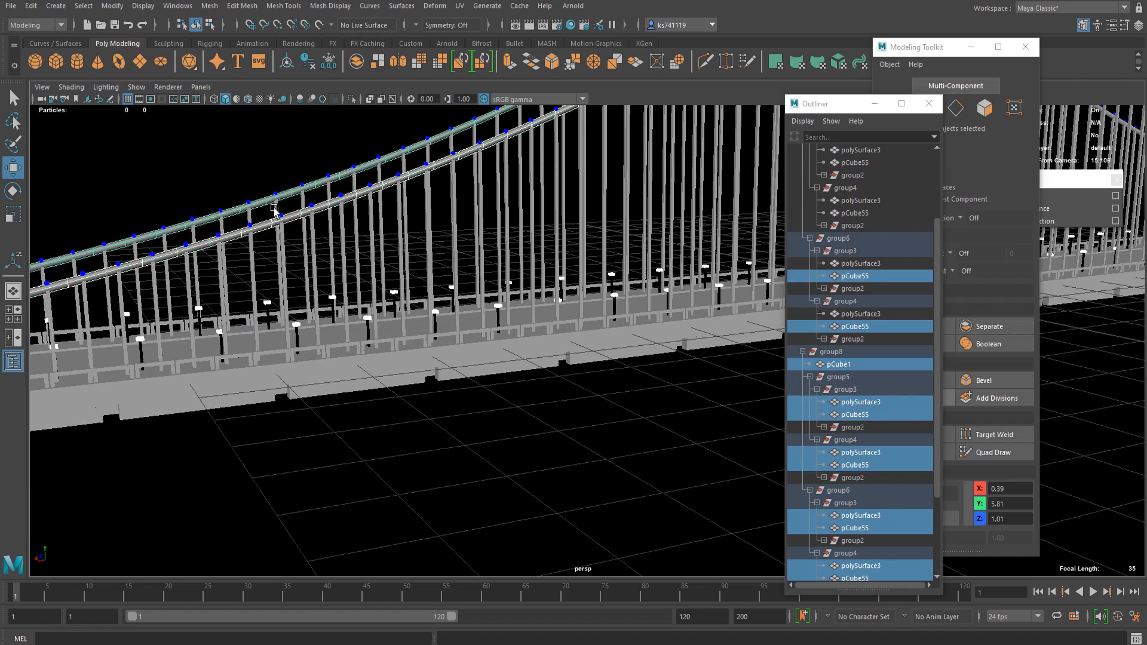
- Add the two polySurface3 suspender sets inside group6 of group7 to the selection
{"action": "left_click", "coordinate": [276, 213], "text": "shift"}
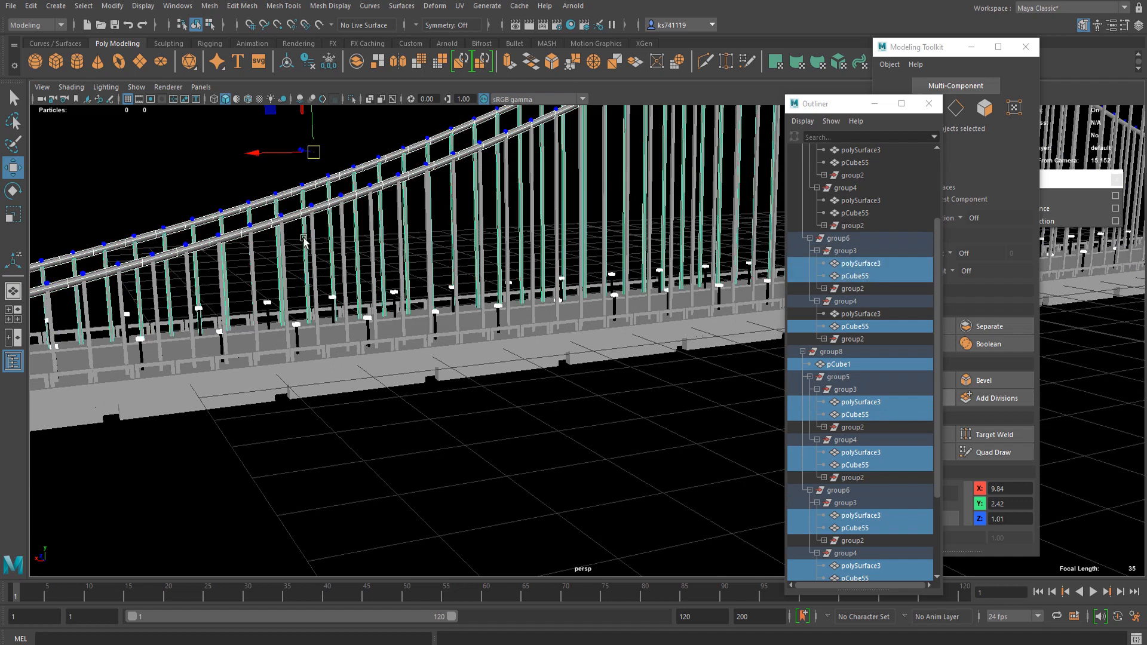
{"action": "left_click", "coordinate": [342, 237], "text": "shift"}
{"action": "key", "text": "f"}
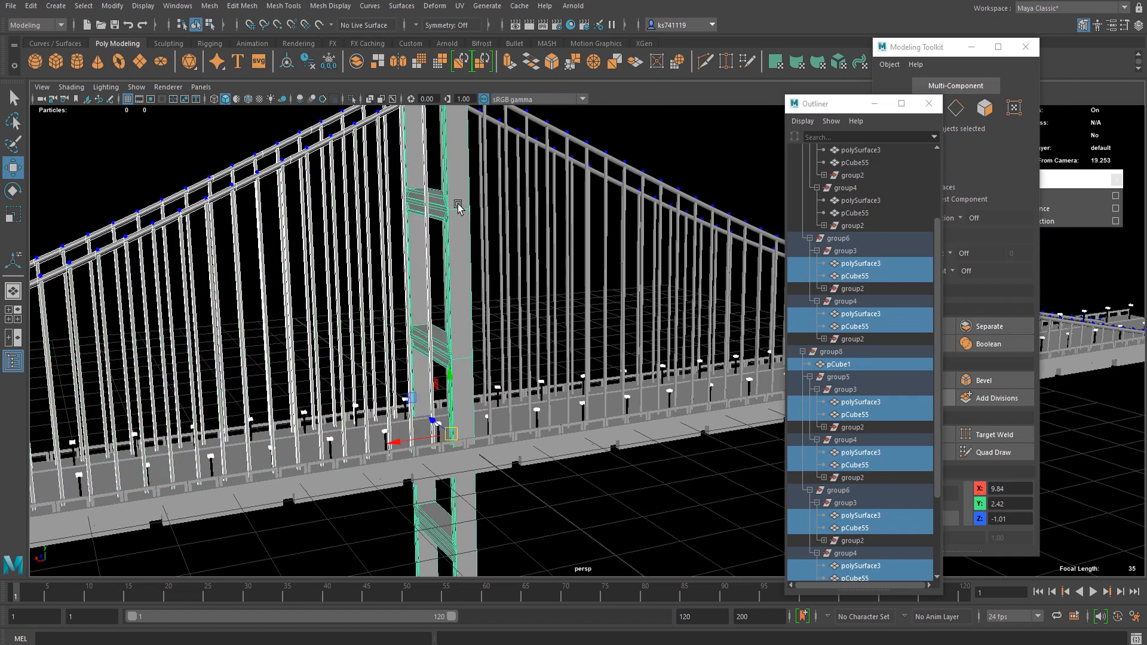
- Add the polySurface3 suspenders and pCube55 main cables in group3 and group4 of group7's group5 to the selection
{"action": "left_click", "coordinate": [499, 202], "text": "shift"}
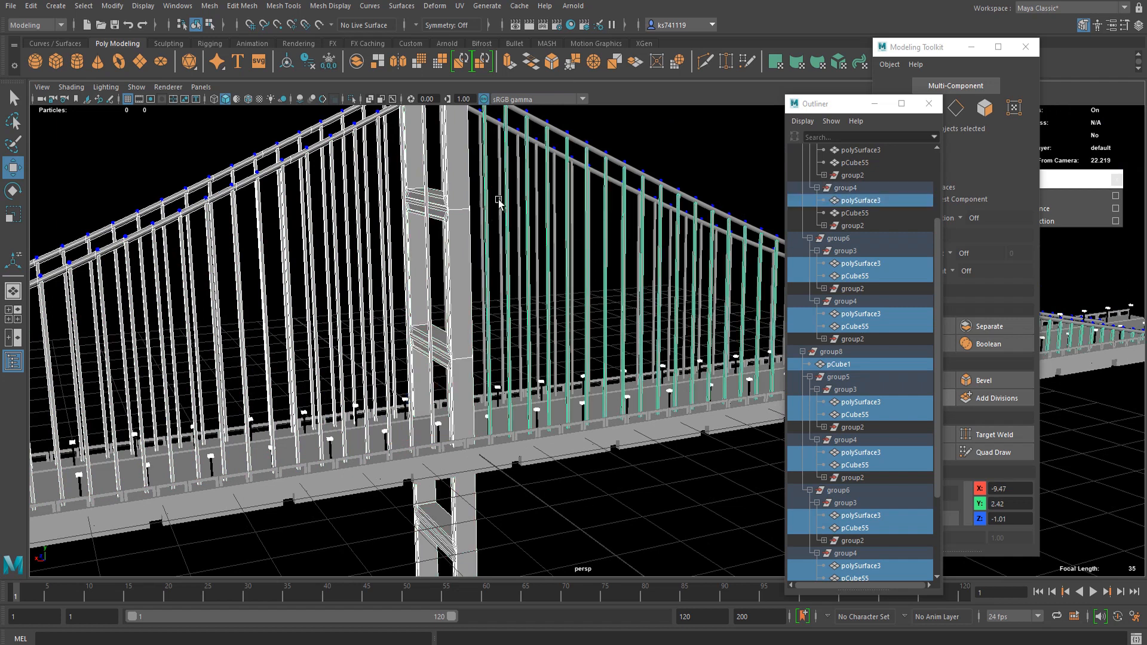
{"action": "left_click", "coordinate": [539, 123], "text": "shift"}
{"action": "left_click_drag", "start_coordinate": [540, 124], "coordinate": [515, 225], "text": "alt"}
{"action": "left_click", "coordinate": [509, 220], "text": "shift"}
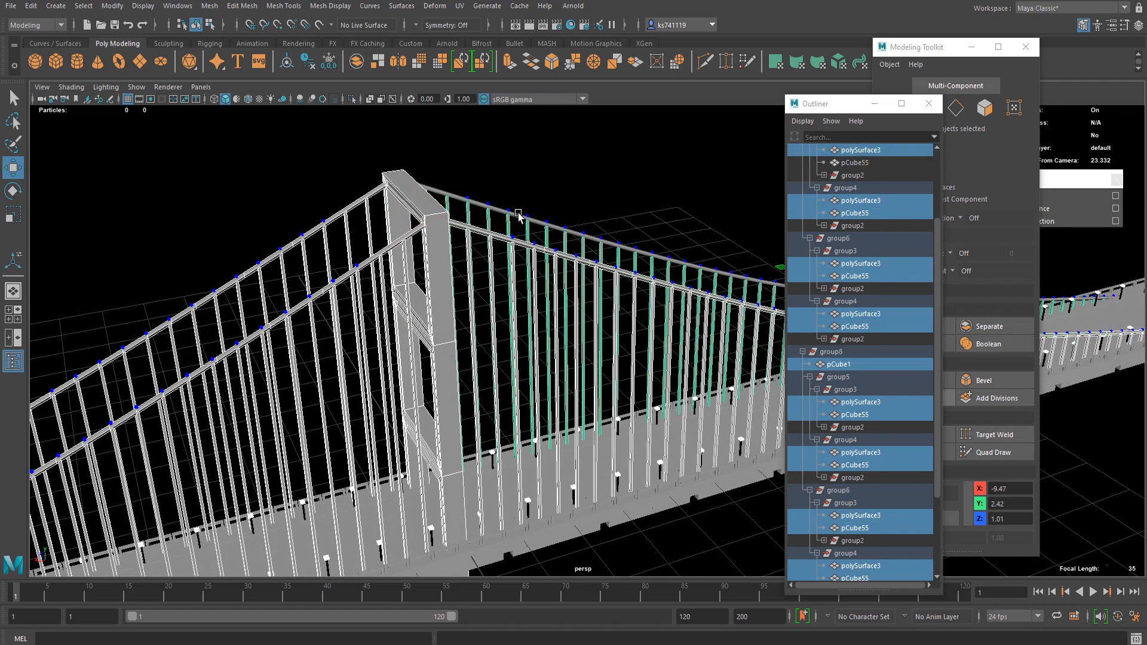
{"action": "left_click", "coordinate": [519, 216], "text": "shift"}
- Assign a new aiStandardSurface material to the selected towers, suspenders and cables
{"action": "left_click_drag", "start_coordinate": [552, 286], "coordinate": [389, 310], "text": "alt"}
{"action": "right_click_drag", "start_coordinate": [424, 294], "coordinate": [446, 619]}
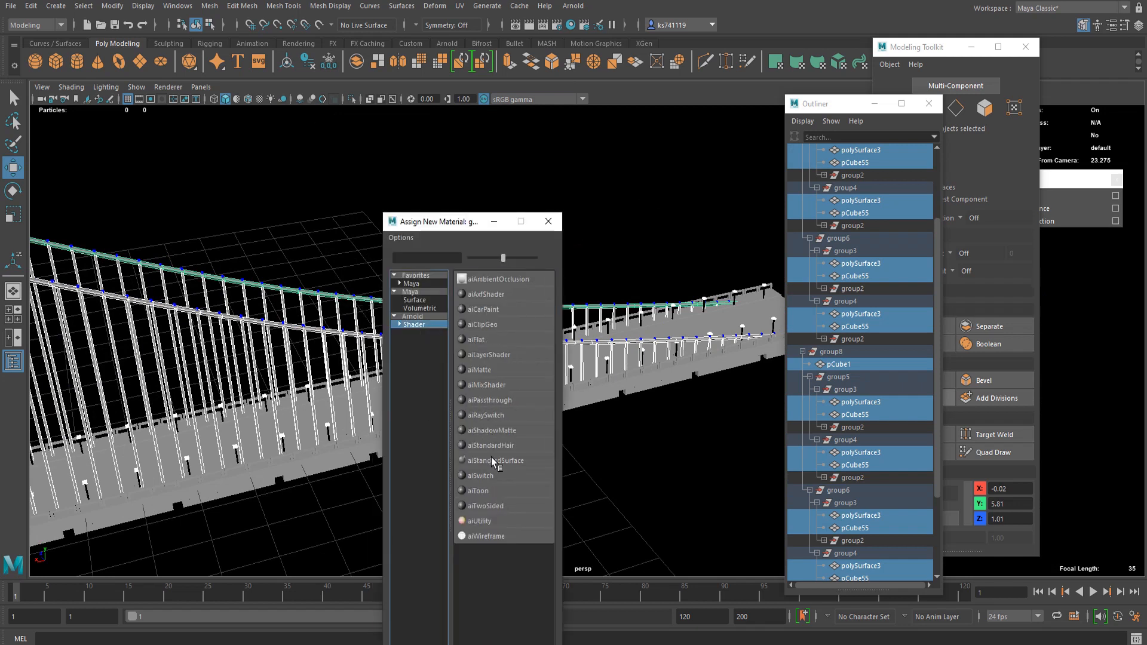
{"action": "left_click", "coordinate": [491, 460]}
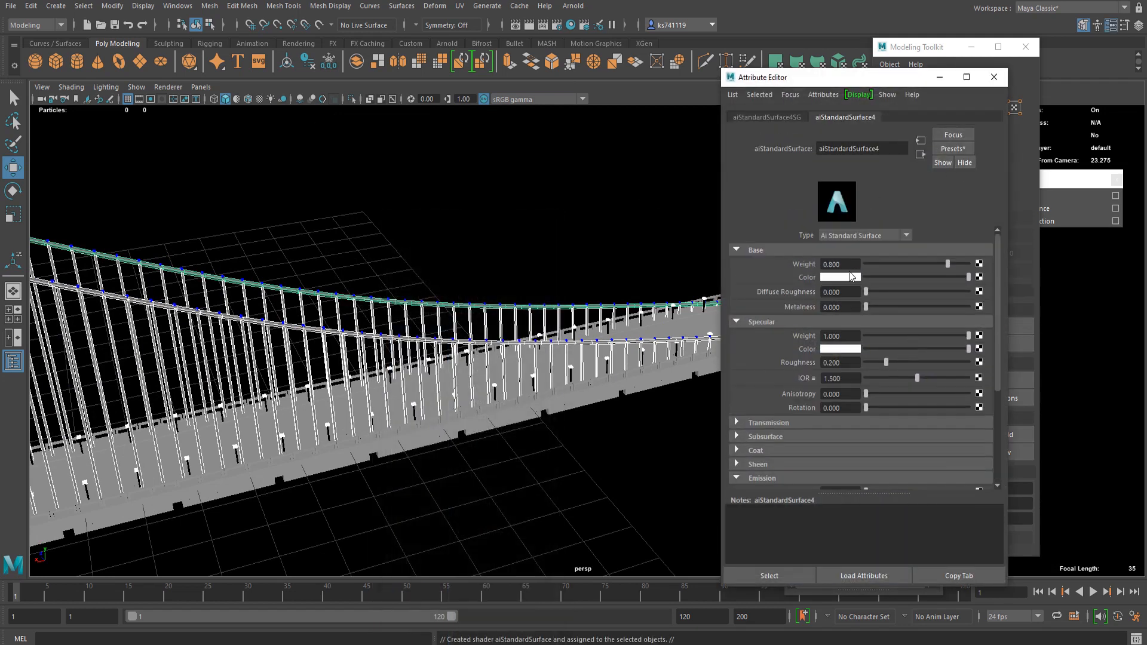
- Set the new tower and cable material's base color to green and deselect the bridge parts
{"action": "left_click", "coordinate": [849, 279]}
{"action": "left_click", "coordinate": [840, 281]}
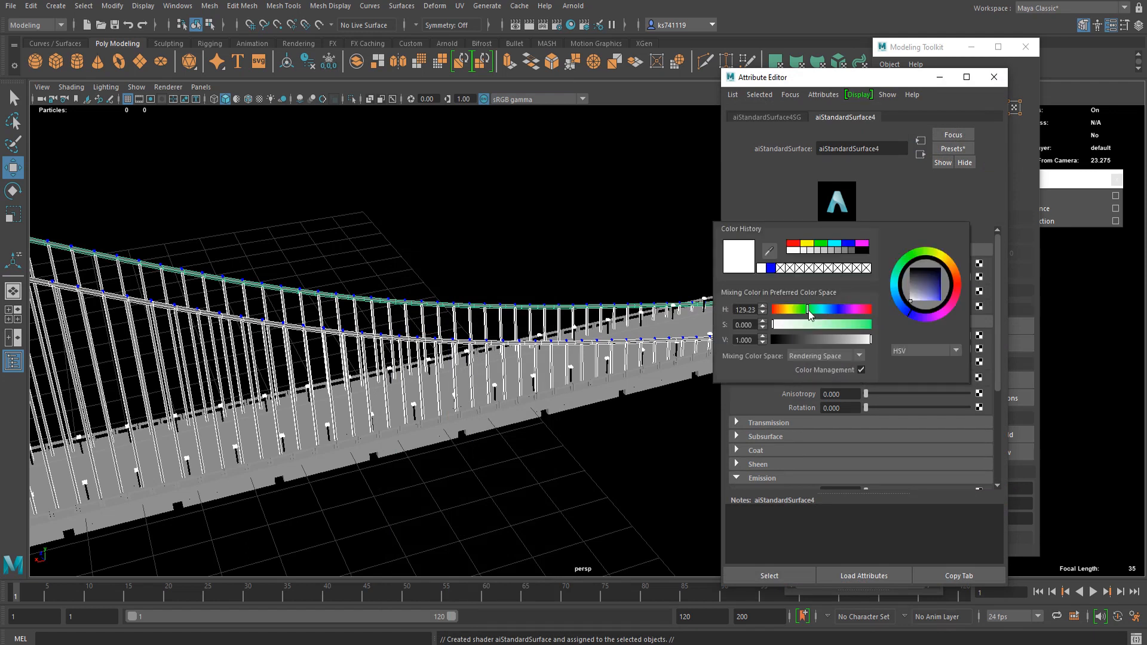
{"action": "left_click", "coordinate": [809, 311]}
{"action": "scroll", "coordinate": [487, 308], "scroll_direction": "down", "scroll_amount": 5}
{"action": "right_click_drag", "start_coordinate": [410, 324], "coordinate": [464, 290]}
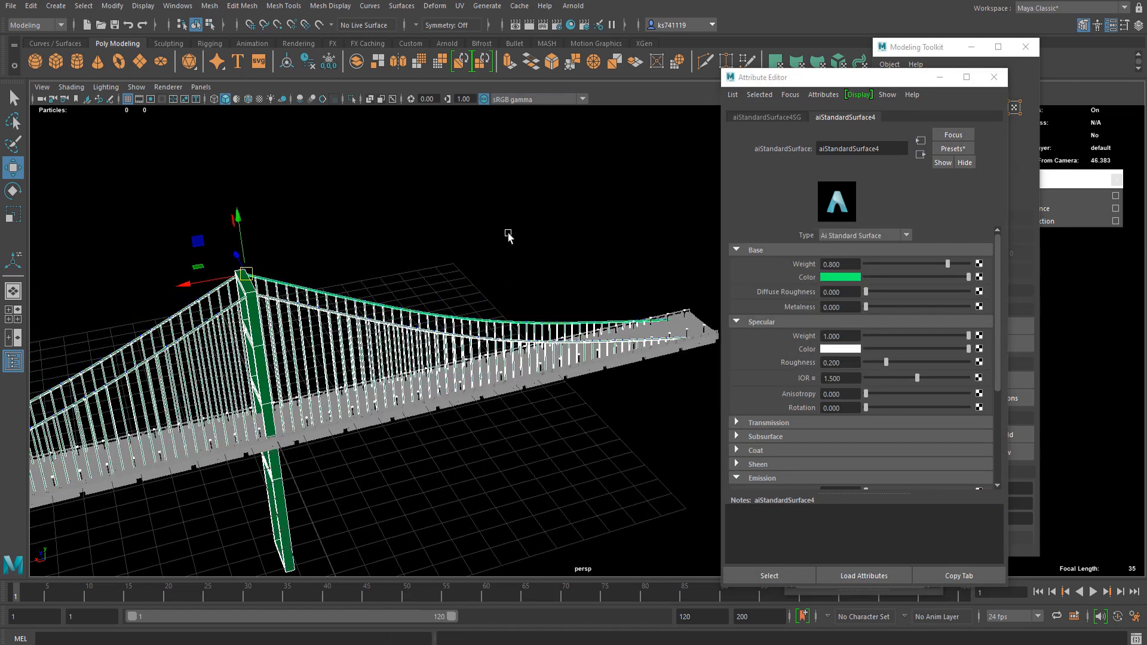
{"action": "left_click", "coordinate": [509, 235]}
{"action": "left_click_drag", "start_coordinate": [371, 326], "coordinate": [254, 305], "text": "alt"}
{"action": "scroll", "coordinate": [255, 301], "scroll_direction": "up", "scroll_amount": 4}
- Select the suspenders and set the base color of their aiStandardSurface4 material to red
{"action": "left_click", "coordinate": [374, 240]}
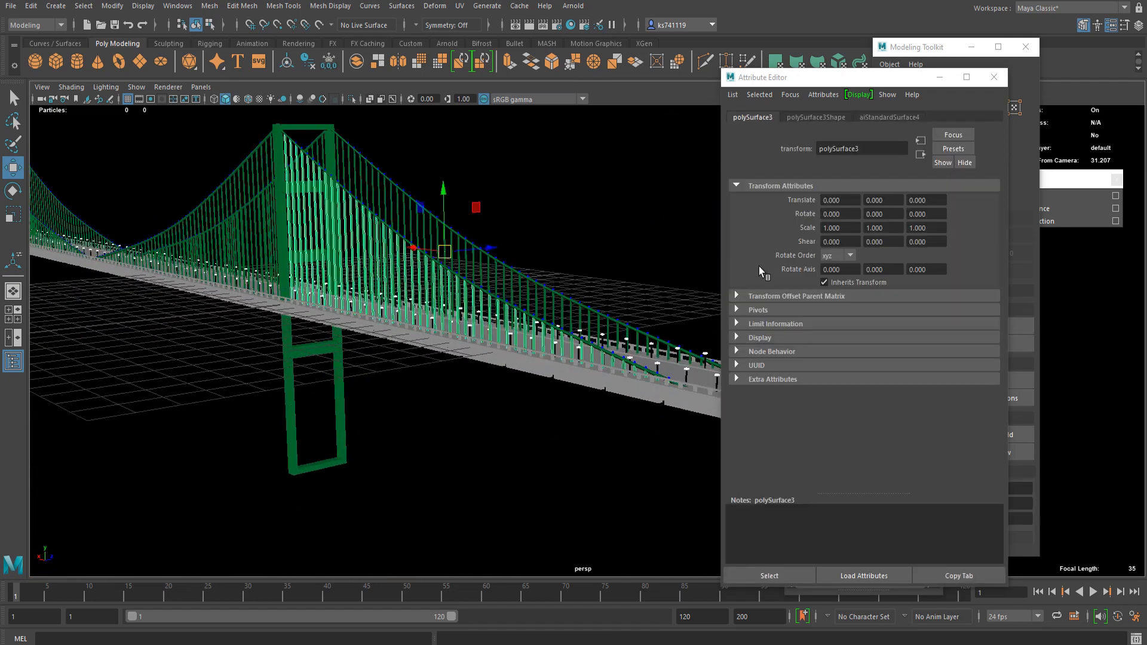
{"action": "left_click", "coordinate": [890, 117]}
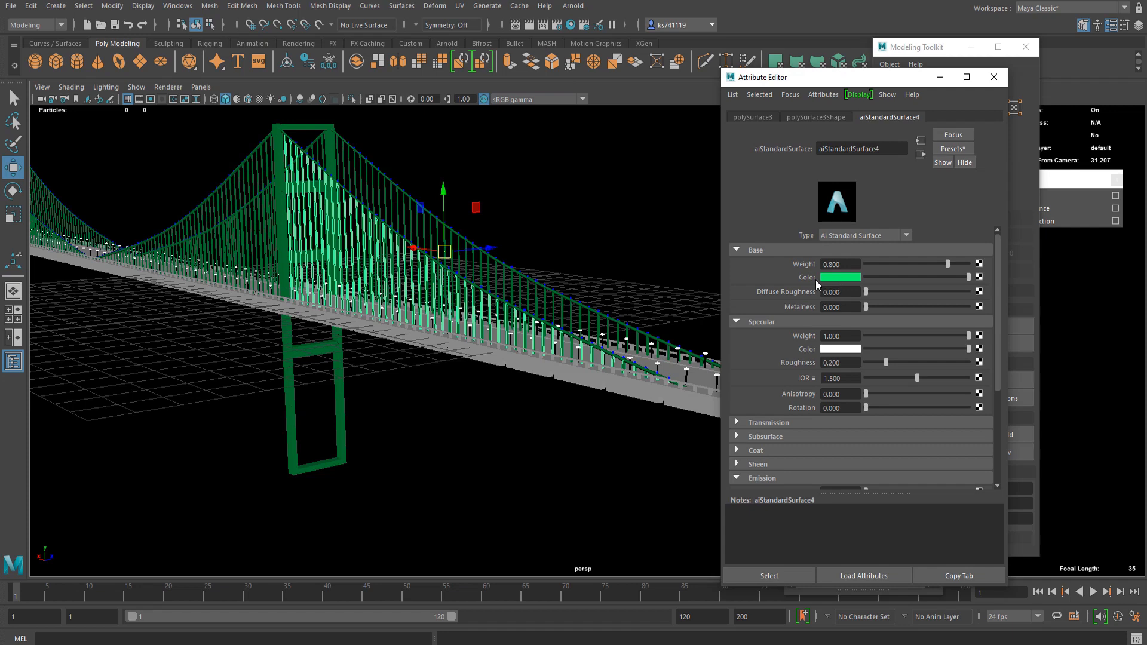
{"action": "left_click", "coordinate": [840, 278]}
{"action": "left_click", "coordinate": [768, 248]}
{"action": "left_click", "coordinate": [581, 235]}
{"action": "scroll", "coordinate": [490, 318], "scroll_direction": "down", "scroll_amount": 4}
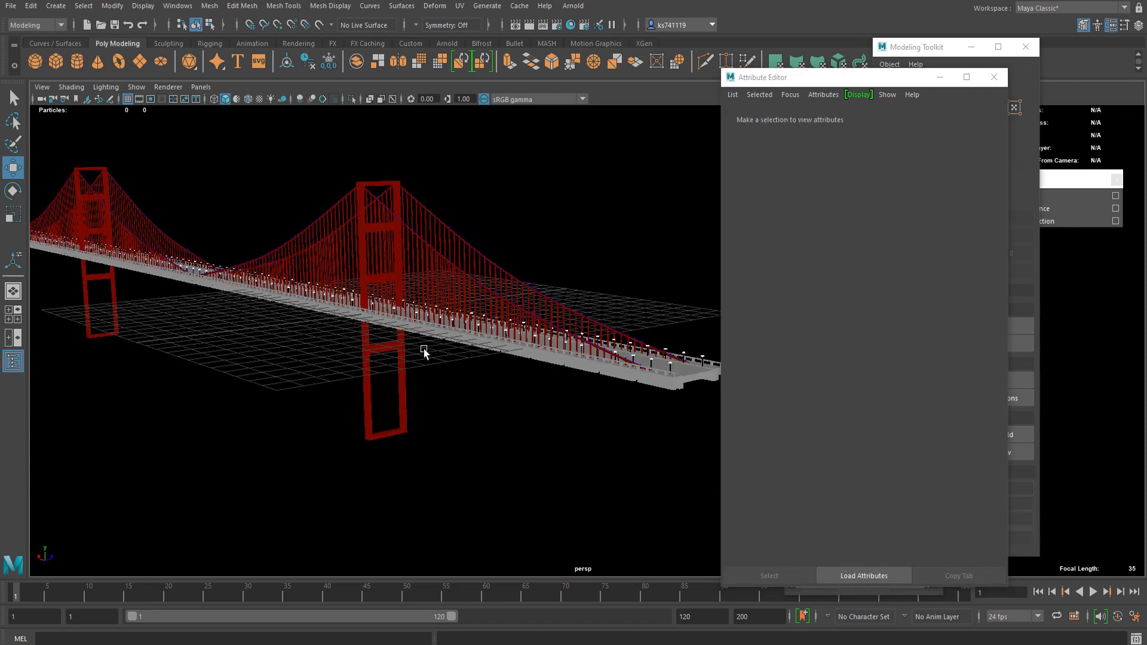
- Select both deck railings, group11 and group10, and assign them the existing red aiStandardSurface4 material
{"action": "left_click_drag", "start_coordinate": [421, 347], "coordinate": [359, 320], "text": "alt"}
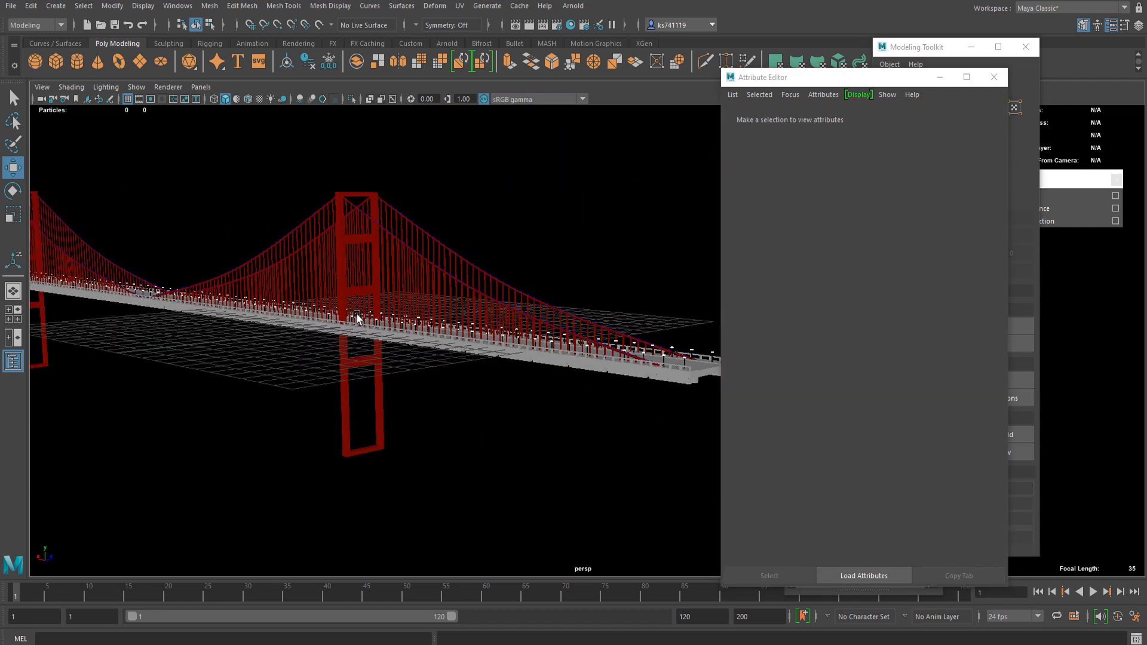
{"action": "scroll", "coordinate": [358, 320], "scroll_direction": "up", "scroll_amount": 4}
{"action": "middle_click_drag", "start_coordinate": [358, 321], "coordinate": [337, 225], "text": "alt"}
{"action": "scroll", "coordinate": [487, 410], "scroll_direction": "up", "scroll_amount": 3}
{"action": "scroll", "coordinate": [364, 282], "scroll_direction": "up", "scroll_amount": 3}
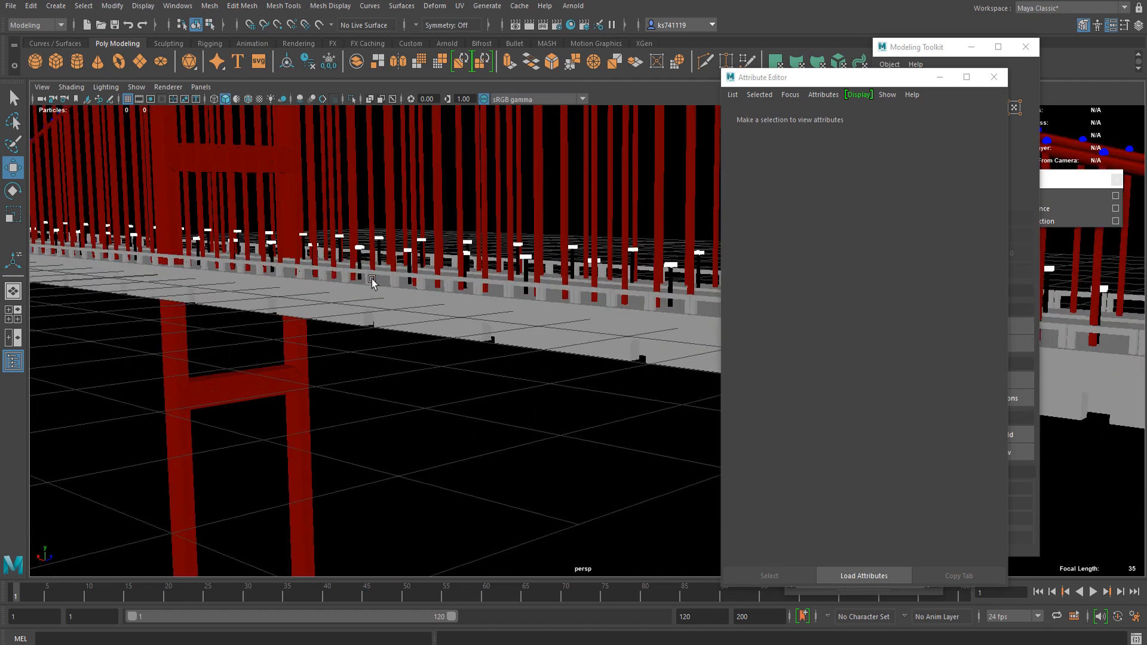
{"action": "left_click", "coordinate": [372, 278]}
{"action": "left_click_drag", "start_coordinate": [467, 300], "coordinate": [403, 462], "text": "alt"}
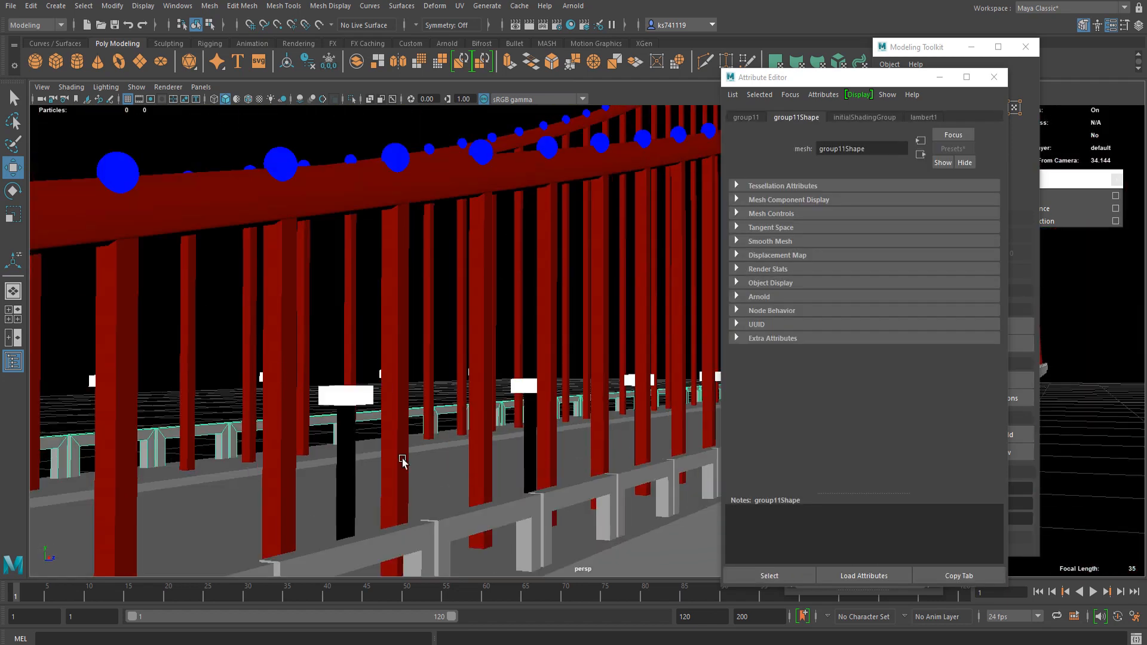
{"action": "left_click", "coordinate": [536, 503], "text": "shift"}
{"action": "right_click_drag", "start_coordinate": [576, 455], "coordinate": [673, 613]}
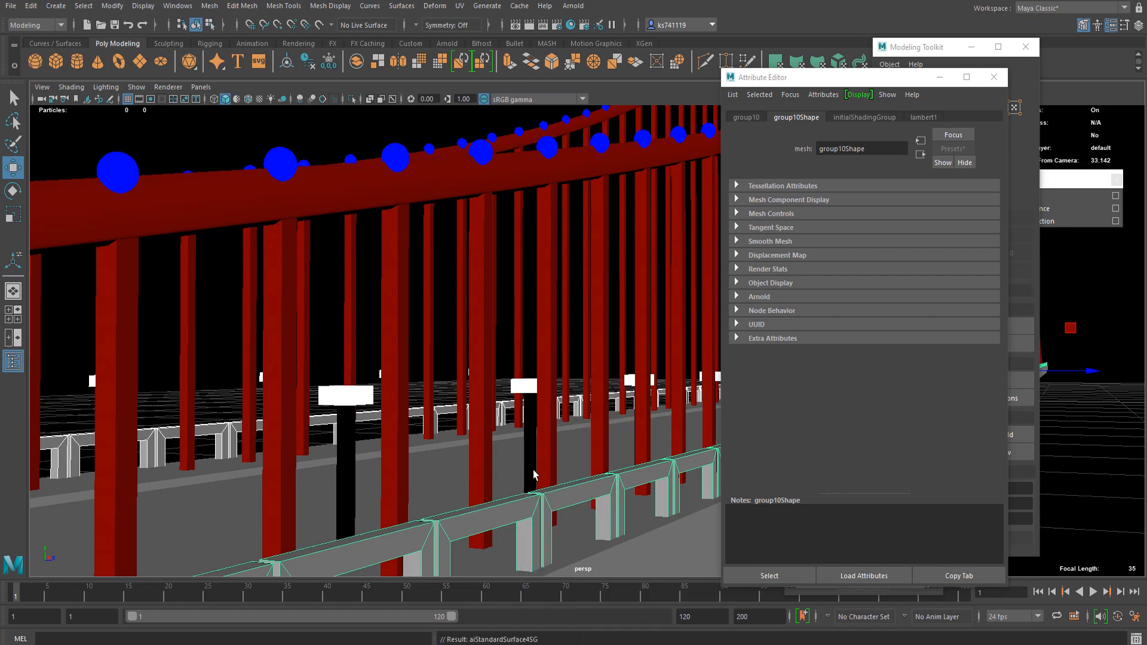
- Select the bridge deck pCube56 and assign it the existing red aiStandardSurface4 material
{"action": "left_click_drag", "start_coordinate": [534, 473], "coordinate": [503, 361], "text": "alt"}
{"action": "left_click", "coordinate": [584, 386]}
{"action": "right_click_drag", "start_coordinate": [584, 387], "coordinate": [676, 615]}
{"action": "scroll", "coordinate": [384, 373], "scroll_direction": "down", "scroll_amount": 5}
{"action": "left_click_drag", "start_coordinate": [384, 373], "coordinate": [404, 387], "text": "alt"}
{"action": "scroll", "coordinate": [405, 387], "scroll_direction": "down", "scroll_amount": 6}
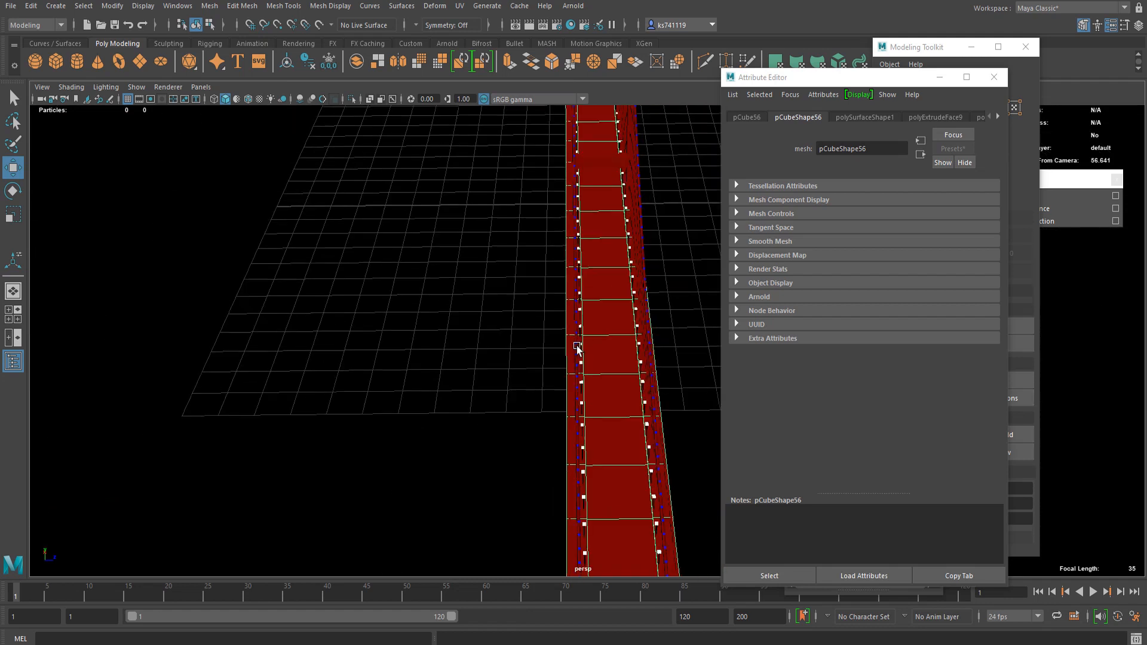
- Select the entire strip of roadway faces on top of the deck between the two lamp post rows
{"action": "left_click_drag", "start_coordinate": [576, 346], "coordinate": [530, 417], "text": "alt"}
{"action": "right_click_drag", "start_coordinate": [529, 325], "coordinate": [535, 389]}
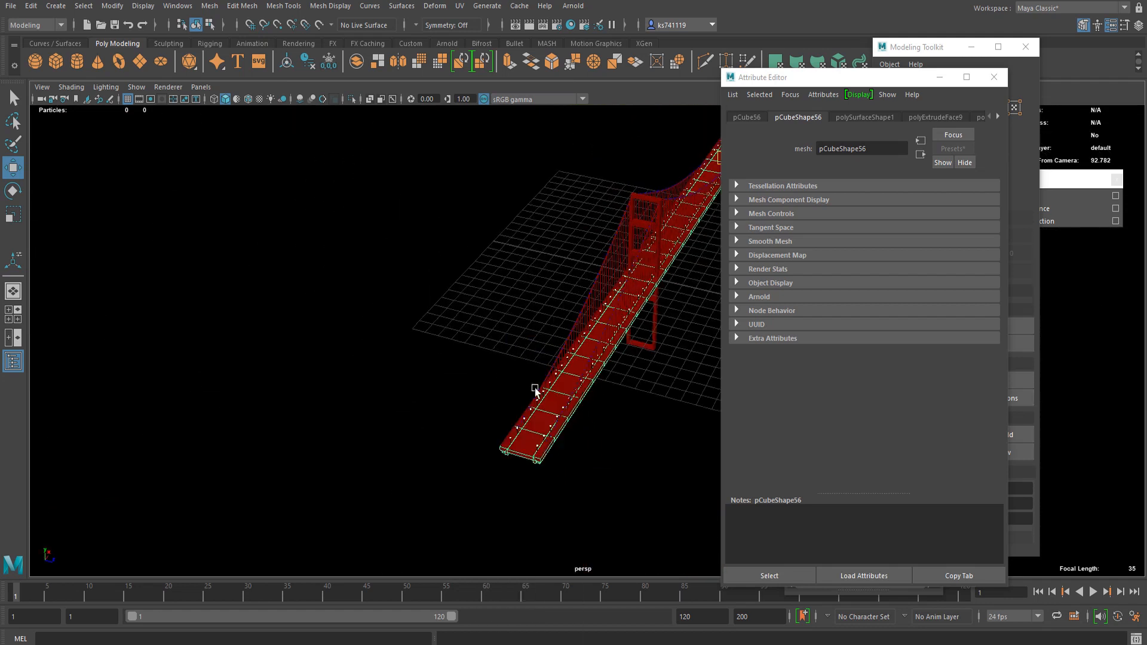
{"action": "left_click", "coordinate": [533, 439]}
{"action": "left_click_drag", "start_coordinate": [533, 440], "coordinate": [306, 498], "text": "alt"}
{"action": "middle_click_drag", "start_coordinate": [603, 358], "coordinate": [382, 470], "text": "alt"}
{"action": "scroll", "coordinate": [381, 470], "scroll_direction": "up", "scroll_amount": 4}
{"action": "double_click", "coordinate": [560, 332], "text": "shift"}
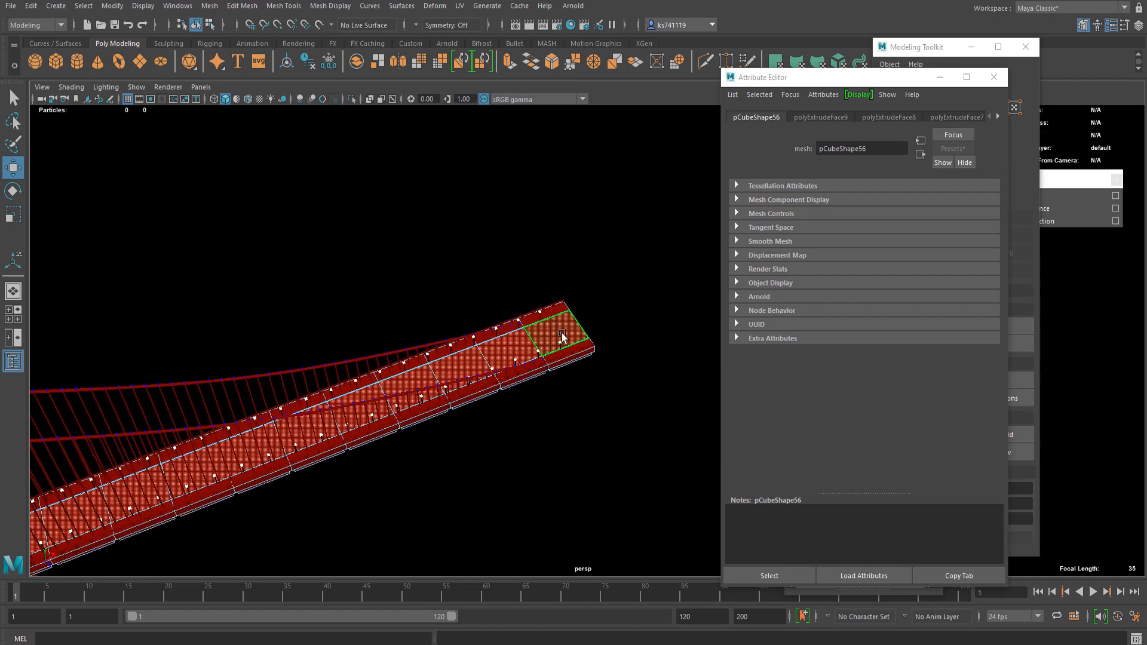
- Assign a new aiStandardSurface material with a black base color to the selected roadway faces, then return to object mode and deselect
{"action": "right_click_drag", "start_coordinate": [530, 305], "coordinate": [526, 628]}
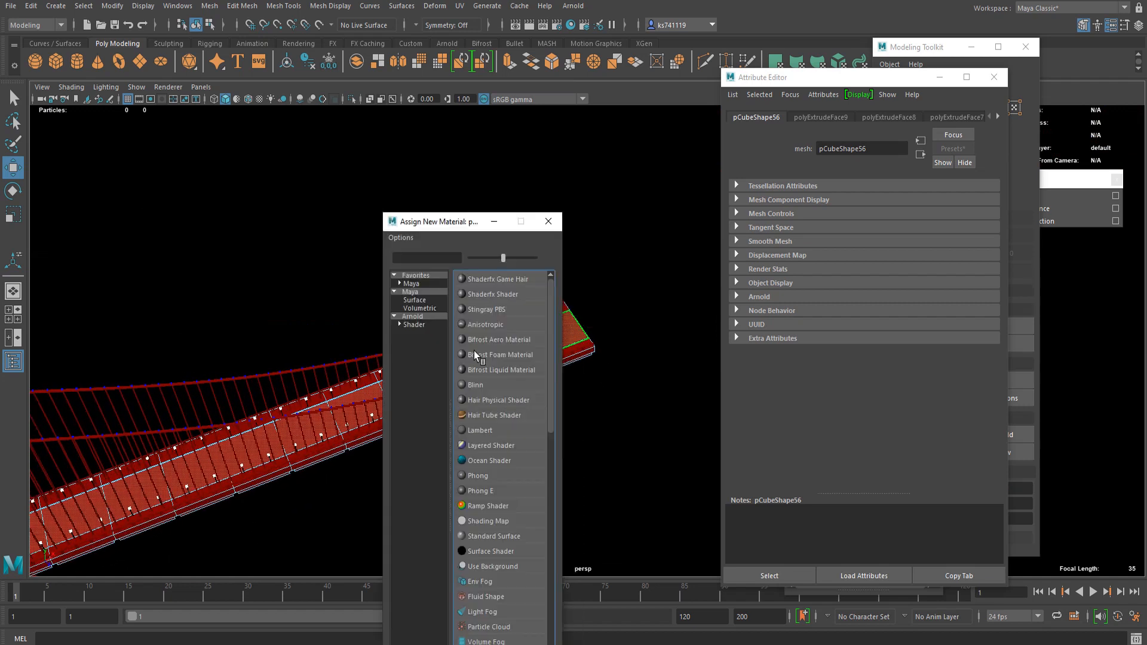
{"action": "left_click", "coordinate": [413, 326]}
{"action": "left_click", "coordinate": [493, 460]}
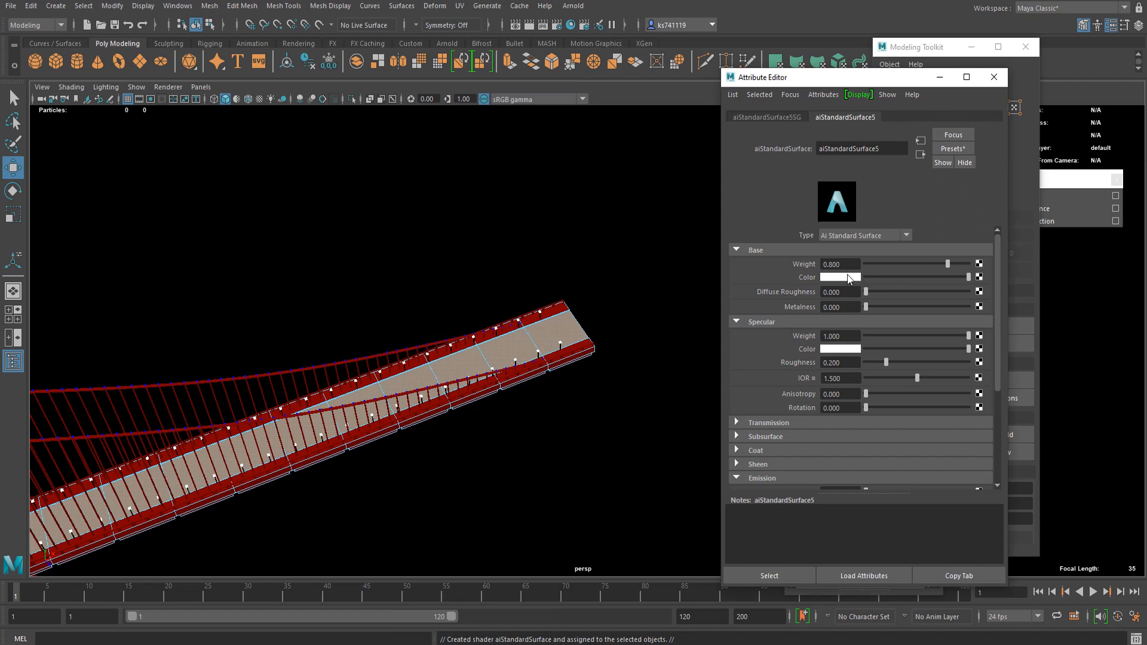
{"action": "left_click", "coordinate": [877, 278]}
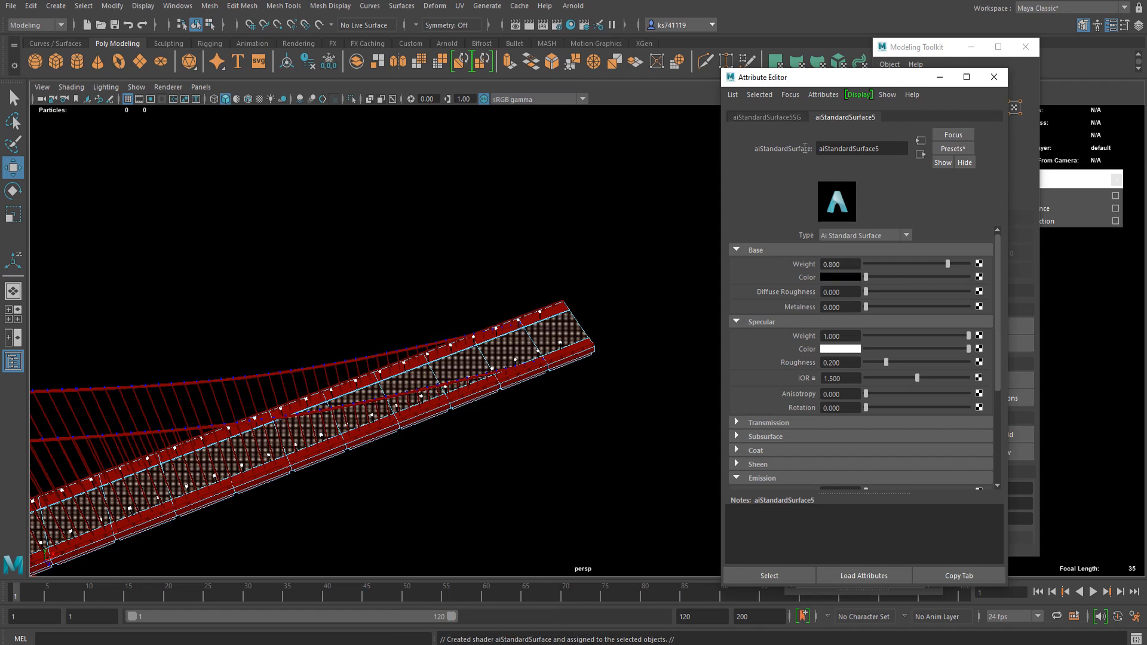
{"action": "right_click_drag", "start_coordinate": [514, 306], "coordinate": [593, 261]}
{"action": "left_click", "coordinate": [594, 259]}
- Inspect the coloured bridge from several angles, briefly displaying the wireframe over the shaded model
{"action": "scroll", "coordinate": [395, 326], "scroll_direction": "down", "scroll_amount": 3}
{"action": "middle_click_drag", "start_coordinate": [380, 330], "coordinate": [444, 305], "text": "alt"}
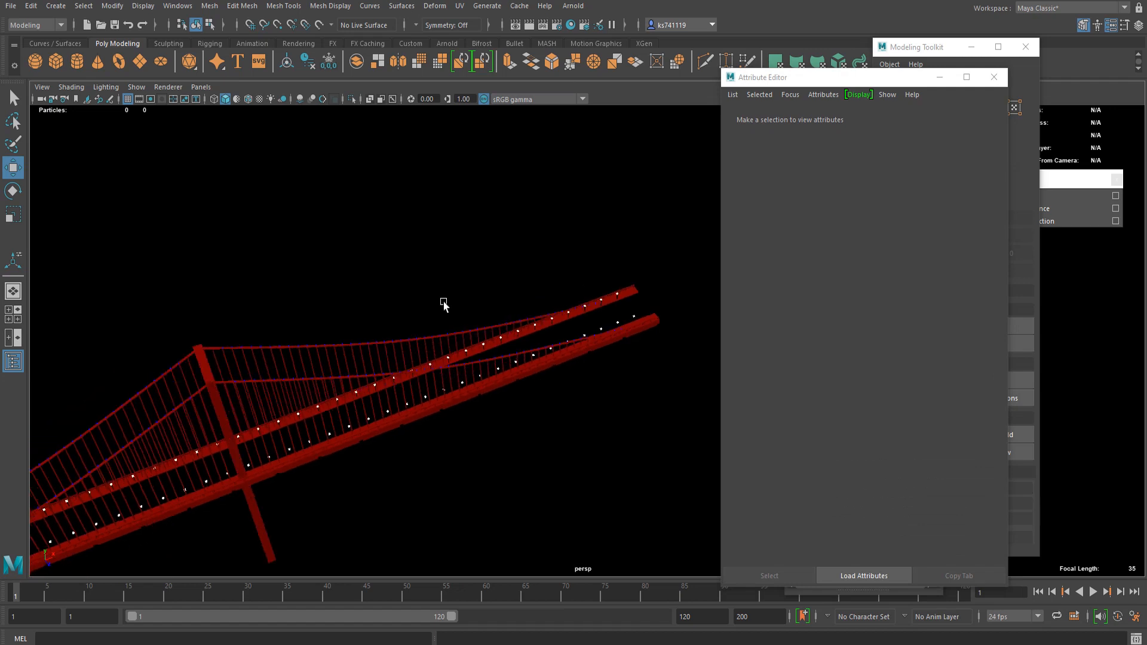
{"action": "left_click_drag", "start_coordinate": [444, 305], "coordinate": [538, 254], "text": "alt"}
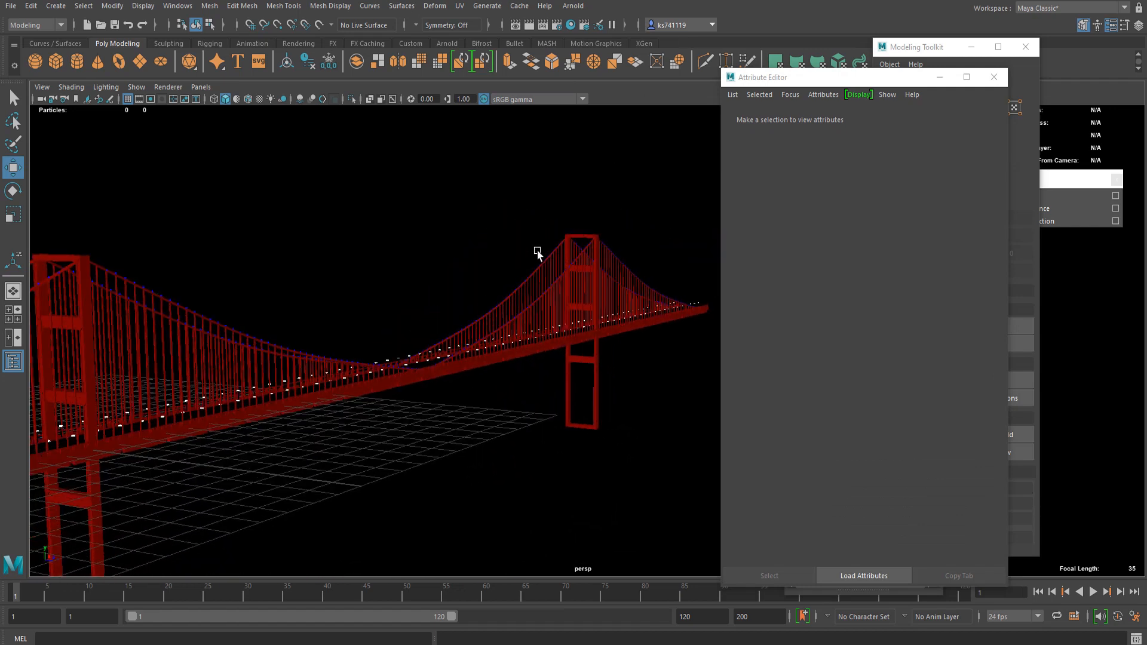
{"action": "right_click_drag", "start_coordinate": [449, 306], "coordinate": [531, 261]}
{"action": "middle_click_drag", "start_coordinate": [419, 268], "coordinate": [498, 272], "text": "alt"}
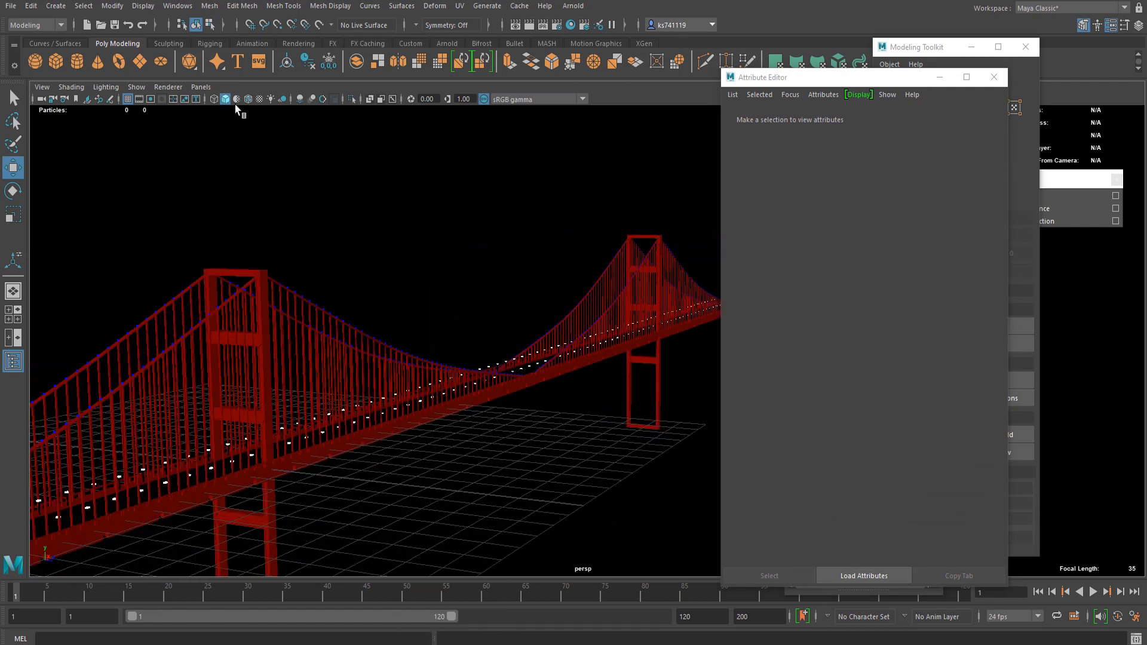
{"action": "left_click", "coordinate": [248, 98]}
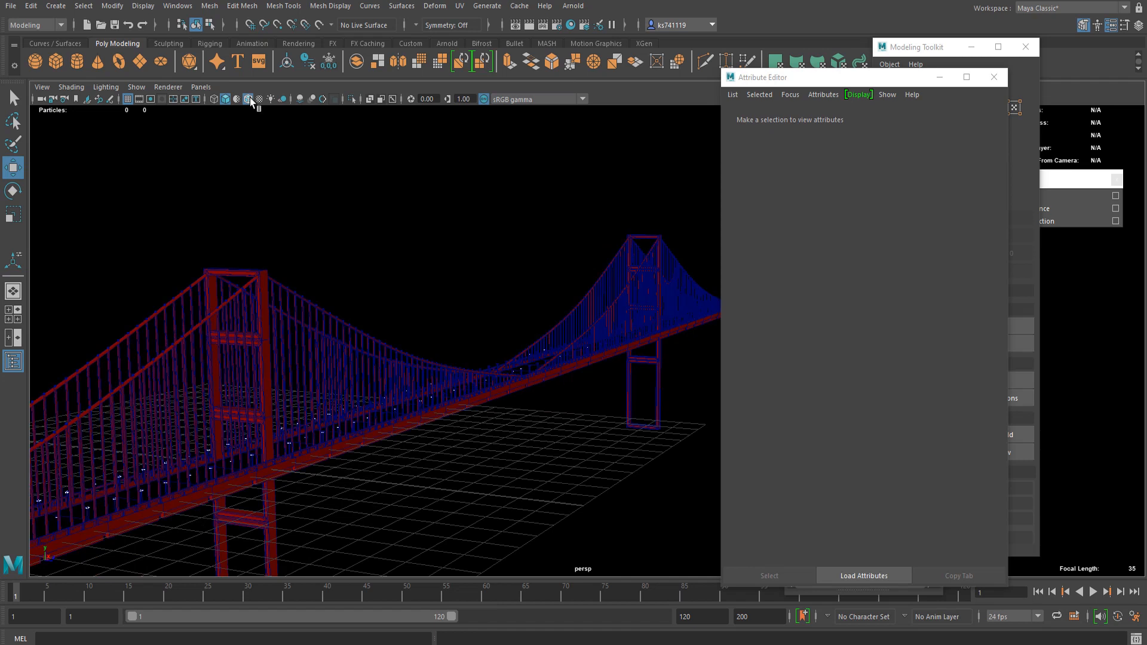
{"action": "left_click", "coordinate": [249, 99]}
{"action": "mouse_move", "coordinate": [425, 243]}
{"action": "left_mouse_down", "text": "alt"}
{"action": "mouse_move", "coordinate": [290, 281]}
{"action": "mouse_move", "coordinate": [348, 261]}
{"action": "mouse_move", "coordinate": [514, 242]}
{"action": "left_mouse_up", "text": "alt"}
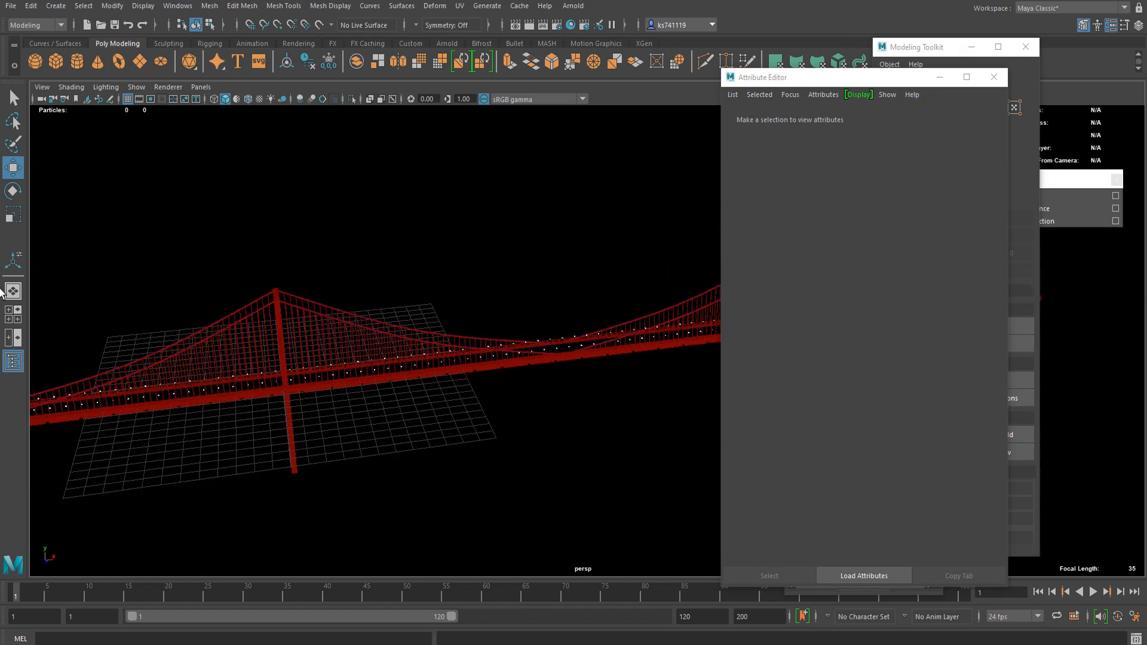
- Select all bridge parts from group7 through group13 in the Outliner and combine them into one group
{"action": "left_click", "coordinate": [13, 362]}
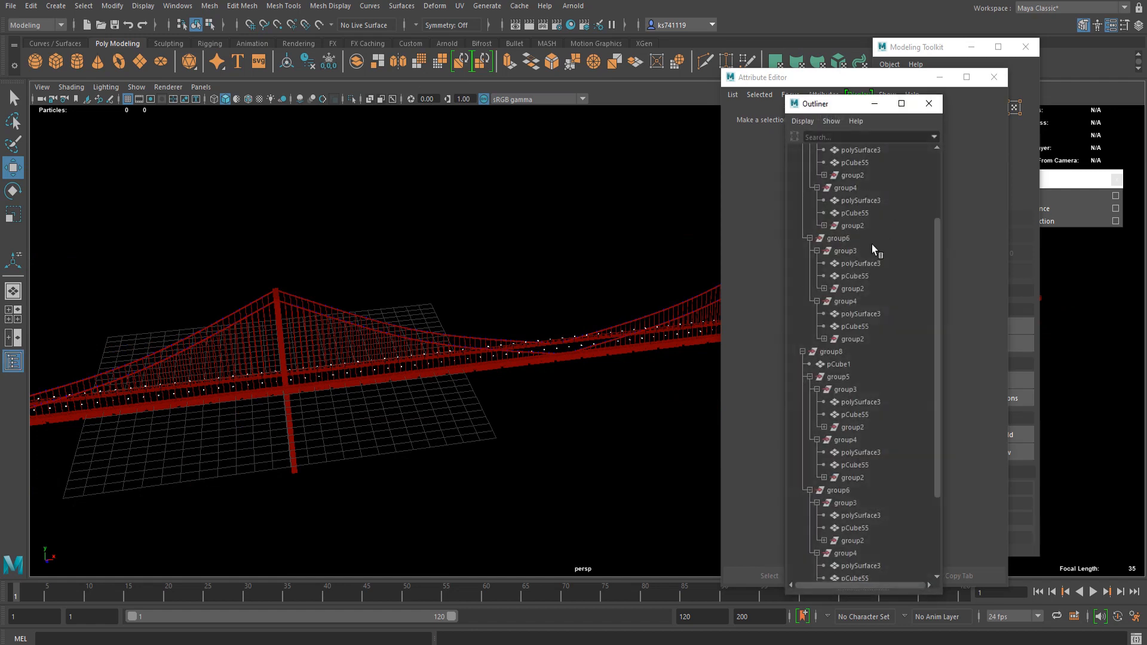
{"action": "scroll", "coordinate": [873, 245], "scroll_direction": "up", "scroll_amount": 3}
{"action": "left_click", "coordinate": [835, 201]}
{"action": "scroll", "coordinate": [848, 276], "scroll_direction": "down", "scroll_amount": 6}
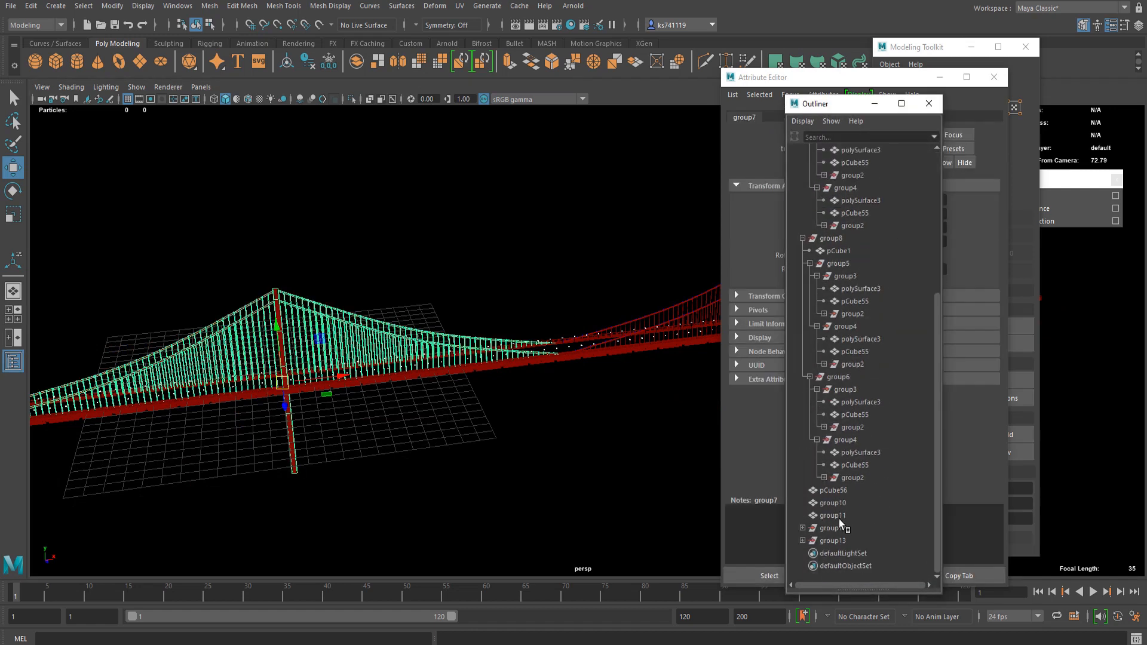
{"action": "left_click", "coordinate": [845, 536], "text": "shift"}
{"action": "key", "text": "f"}
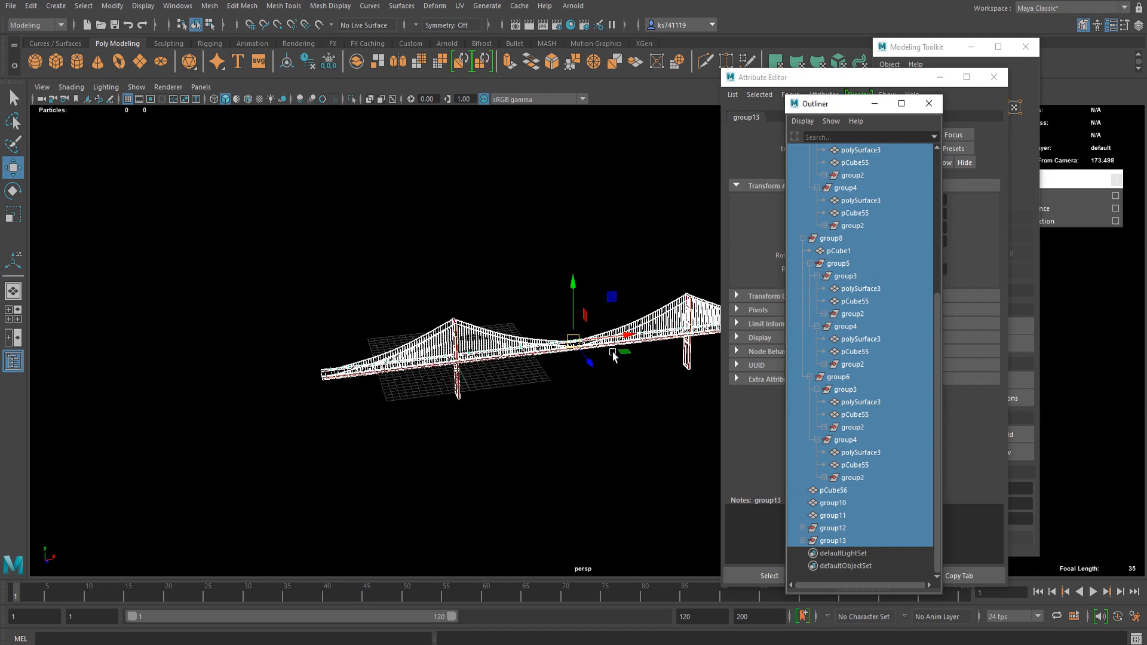
{"action": "scroll", "coordinate": [852, 315], "scroll_direction": "up", "scroll_amount": 6}
{"action": "scroll", "coordinate": [871, 361], "scroll_direction": "down", "scroll_amount": 6}
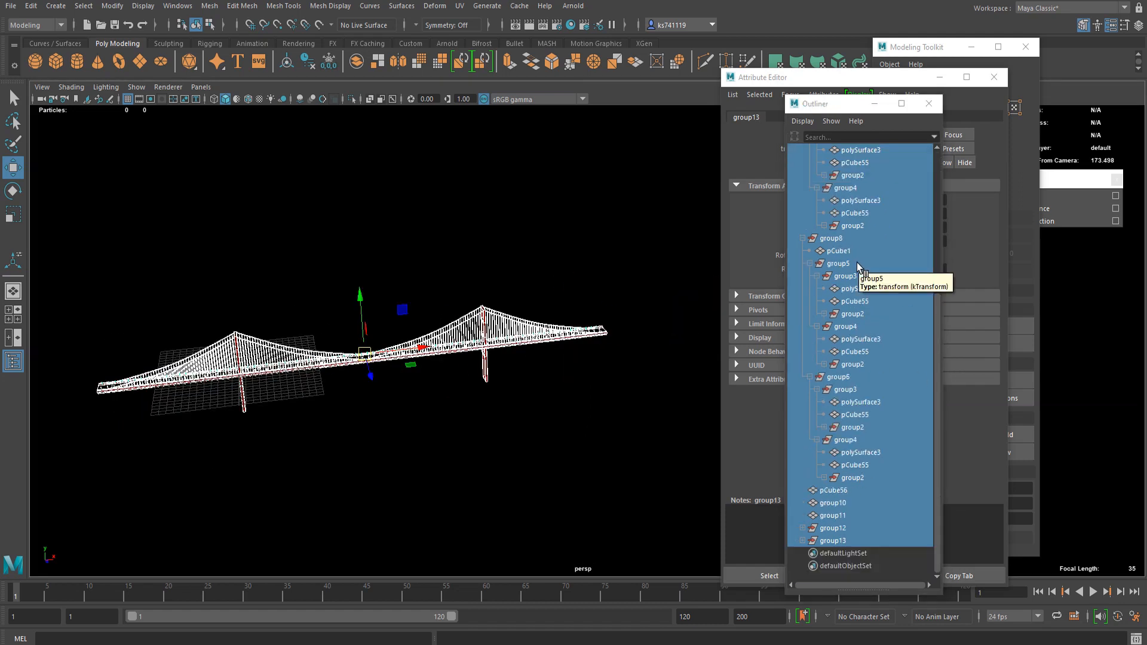
{"action": "key", "text": "ctrl+g"}
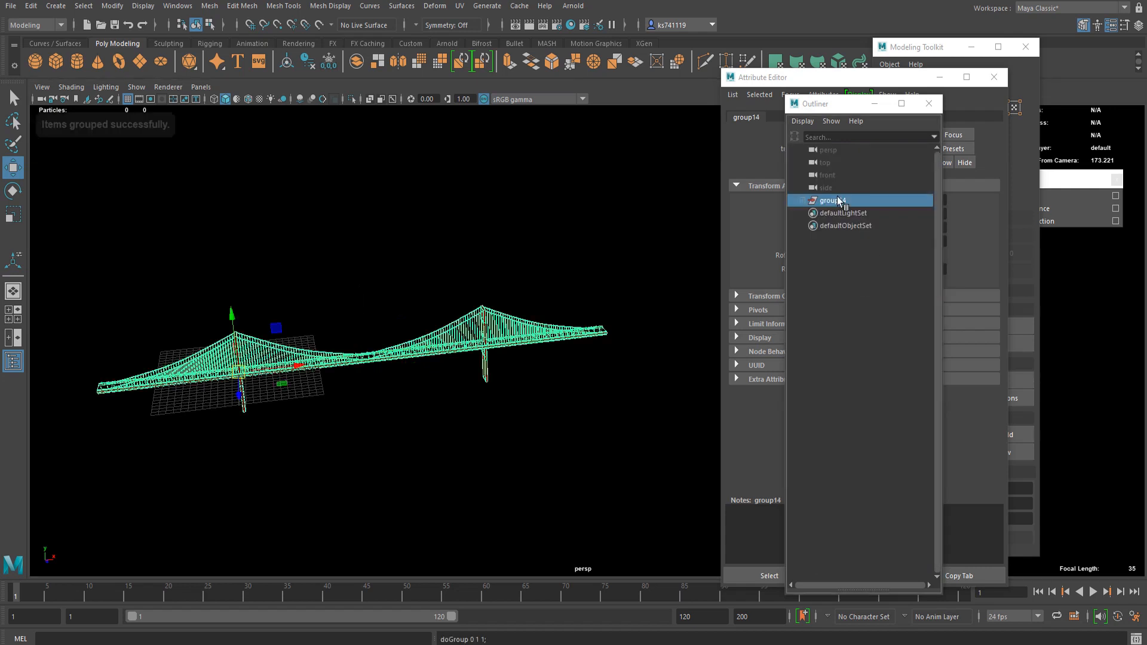
- Center the pivot of group14 and move the whole bridge along X to the grid center with grid snapping
{"action": "left_click", "coordinate": [837, 189]}
{"action": "left_click", "coordinate": [837, 201]}
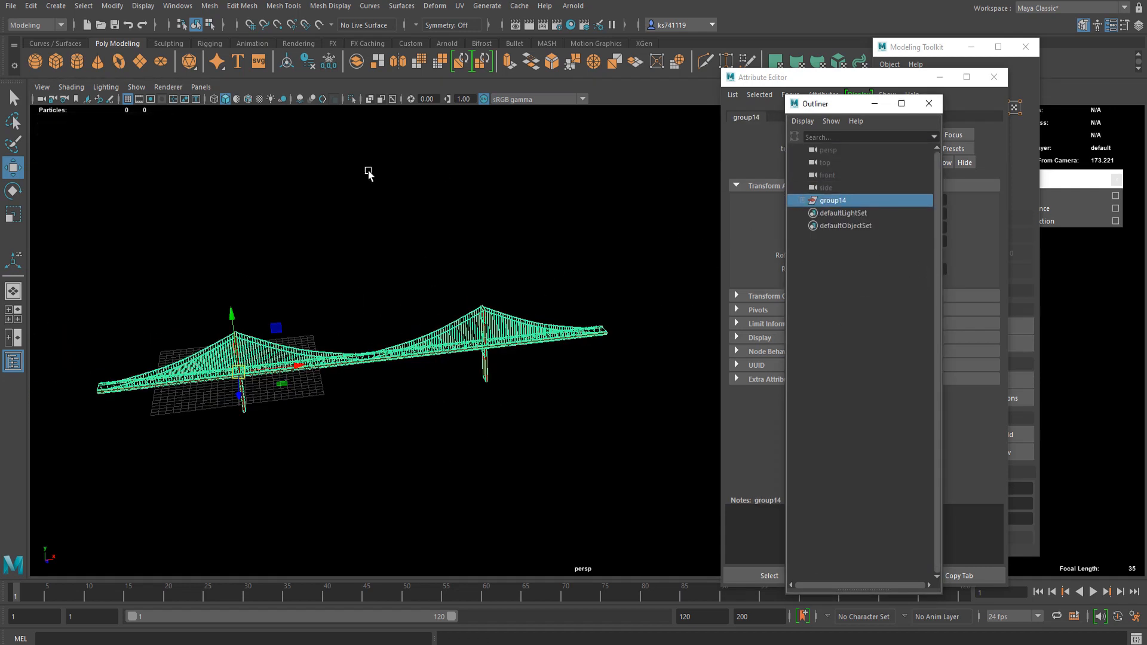
{"action": "left_click", "coordinate": [287, 61]}
{"action": "middle_click_drag", "start_coordinate": [429, 352], "coordinate": [304, 360]}
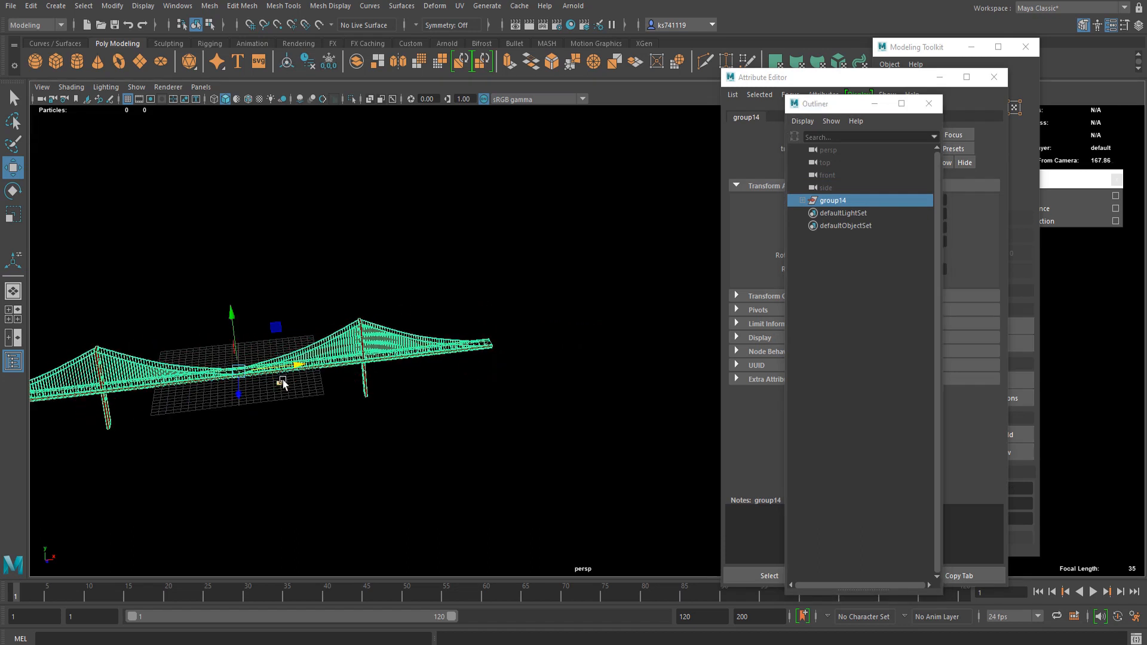
{"action": "middle_click_drag", "start_coordinate": [246, 385], "coordinate": [469, 411], "text": "alt"}
{"action": "scroll", "coordinate": [470, 413], "scroll_direction": "up", "scroll_amount": 5}
{"action": "key", "text": "x"}
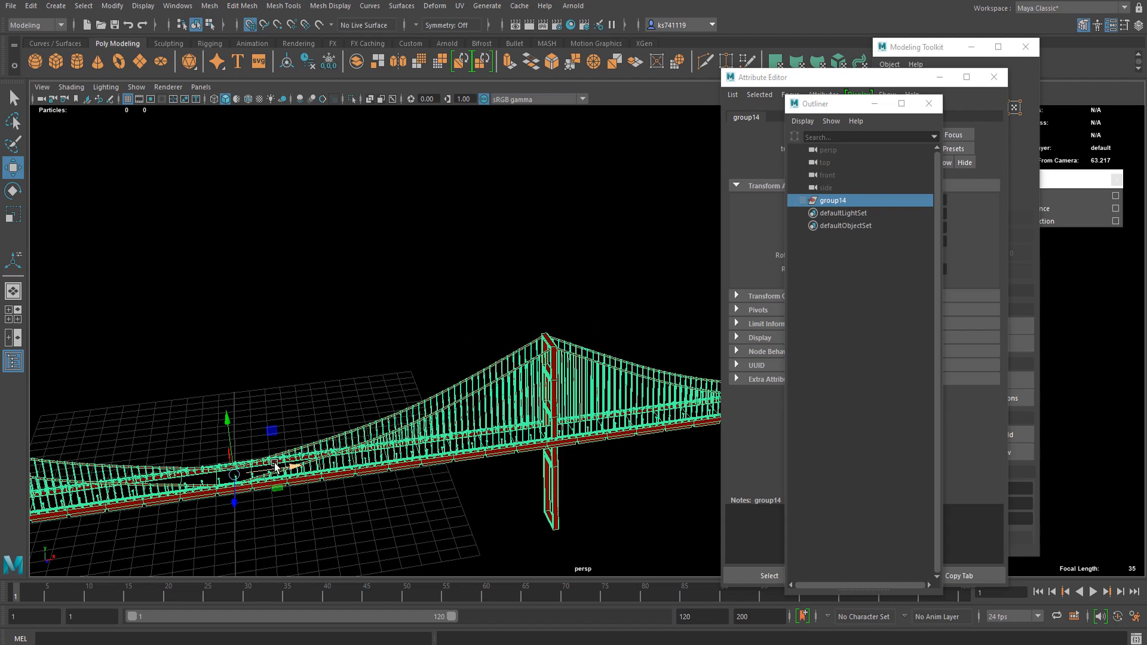
{"action": "middle_click_drag", "start_coordinate": [275, 466], "coordinate": [217, 483]}
{"action": "left_click_drag", "start_coordinate": [224, 482], "coordinate": [232, 478]}
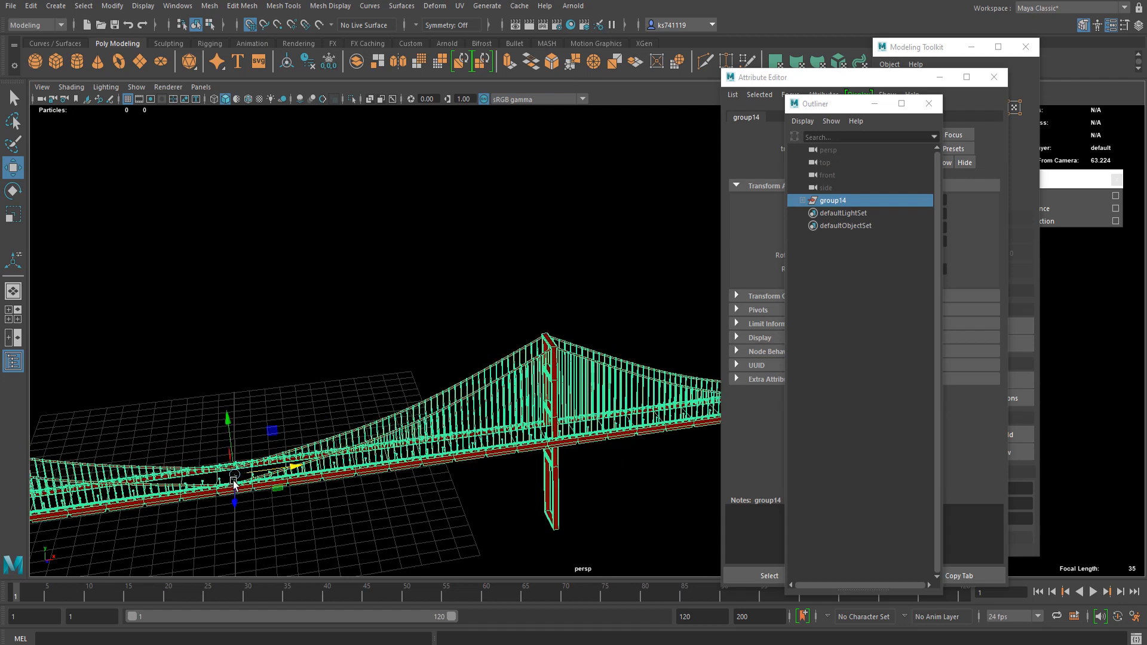
- Deselect the bridge group and inspect the towers, cables and road deck from several angles and distances
{"action": "left_click", "coordinate": [295, 435]}
{"action": "left_click_drag", "start_coordinate": [294, 435], "coordinate": [437, 409], "text": "alt"}
{"action": "scroll", "coordinate": [441, 406], "scroll_direction": "down", "scroll_amount": 3}
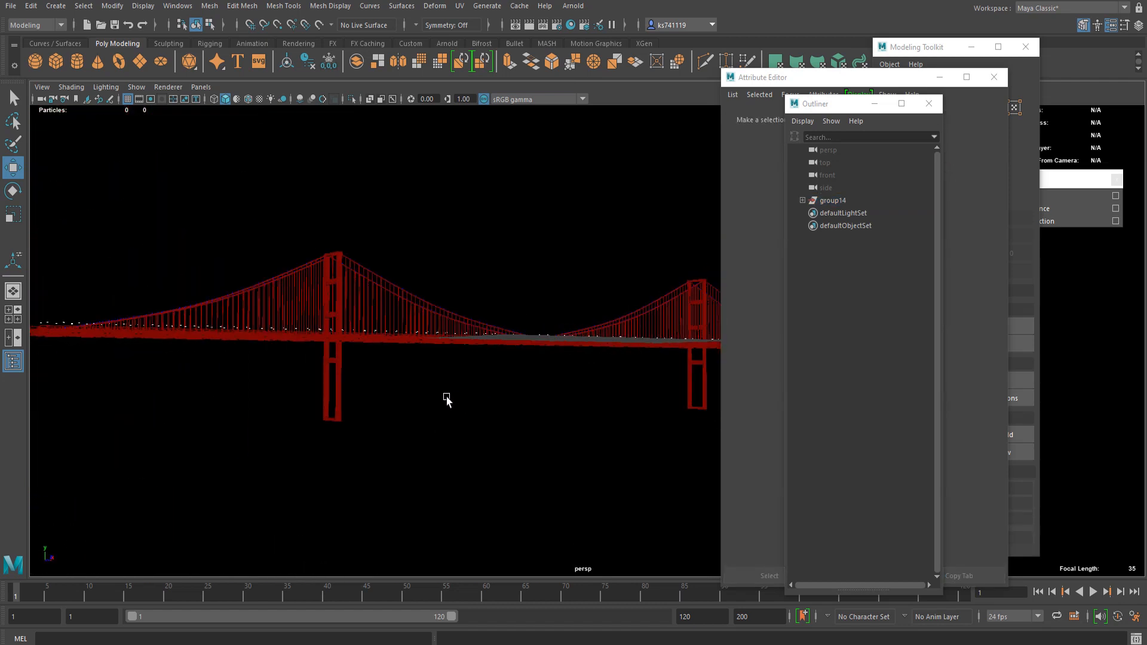
{"action": "scroll", "coordinate": [412, 411], "scroll_direction": "up", "scroll_amount": 3}
{"action": "middle_click_drag", "start_coordinate": [445, 395], "coordinate": [567, 358], "text": "alt"}
{"action": "scroll", "coordinate": [567, 360], "scroll_direction": "up", "scroll_amount": 7}
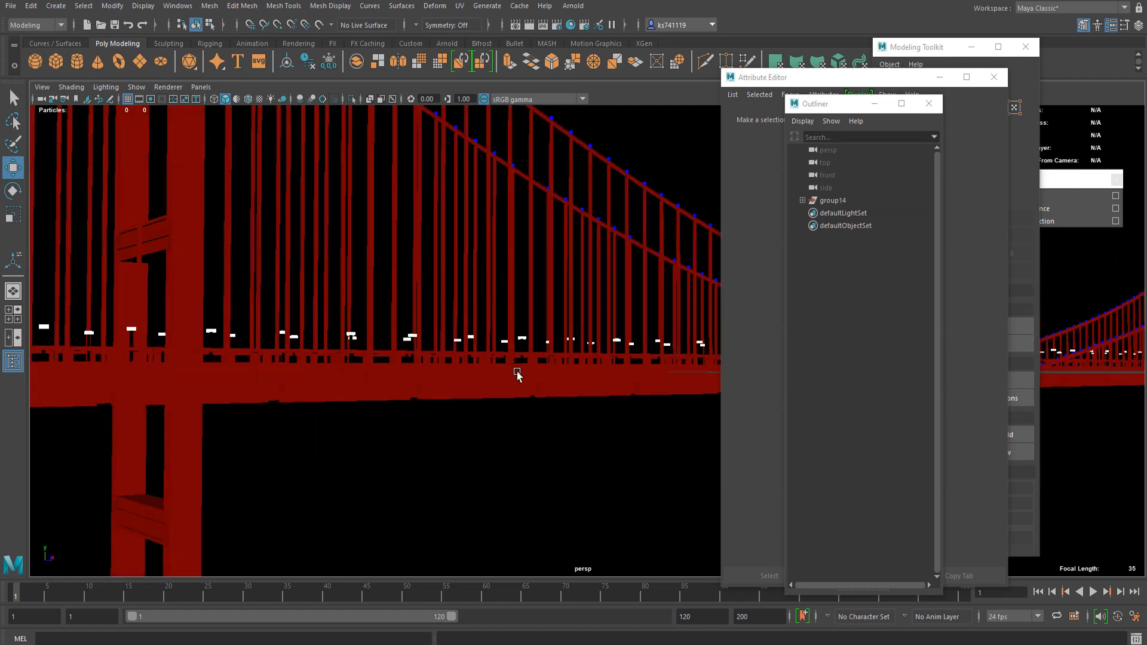
{"action": "scroll", "coordinate": [518, 372], "scroll_direction": "down", "scroll_amount": 5}
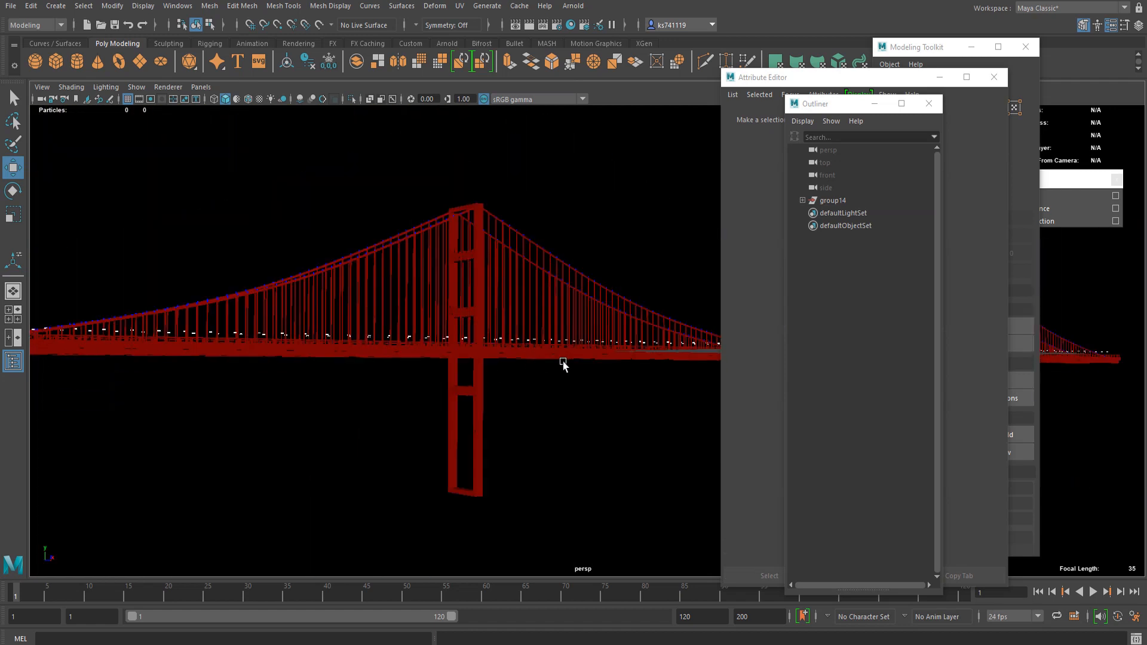
{"action": "left_click_drag", "start_coordinate": [564, 364], "coordinate": [531, 362], "text": "alt"}
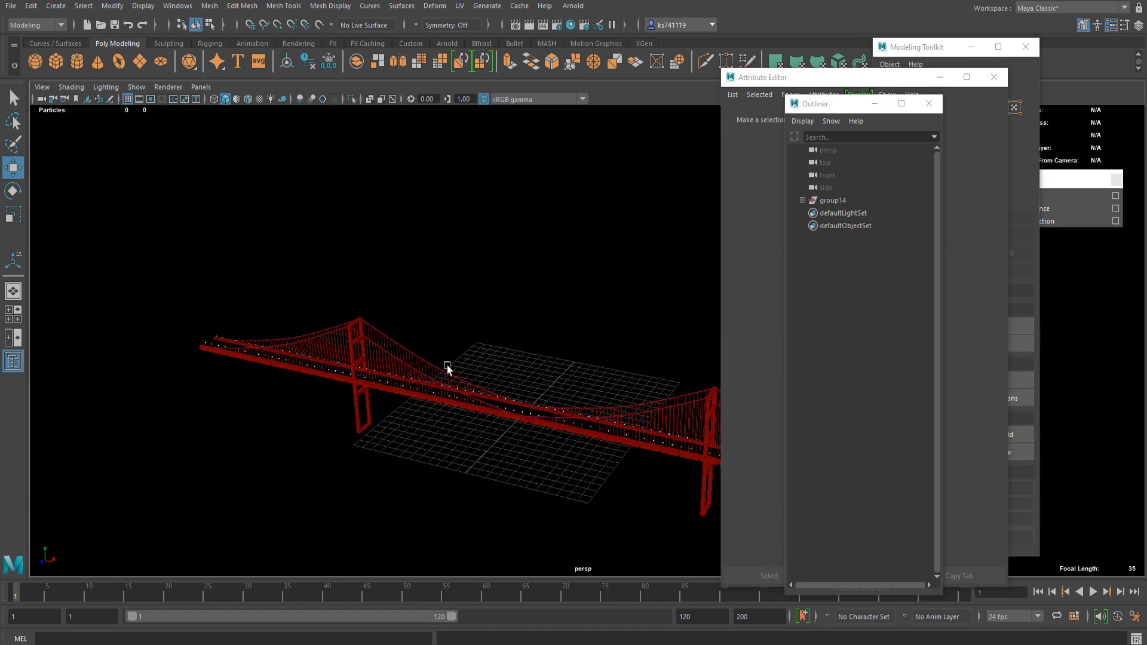
{"action": "scroll", "coordinate": [447, 368], "scroll_direction": "up", "scroll_amount": 5}
{"action": "left_click_drag", "start_coordinate": [337, 389], "coordinate": [335, 365], "text": "alt"}
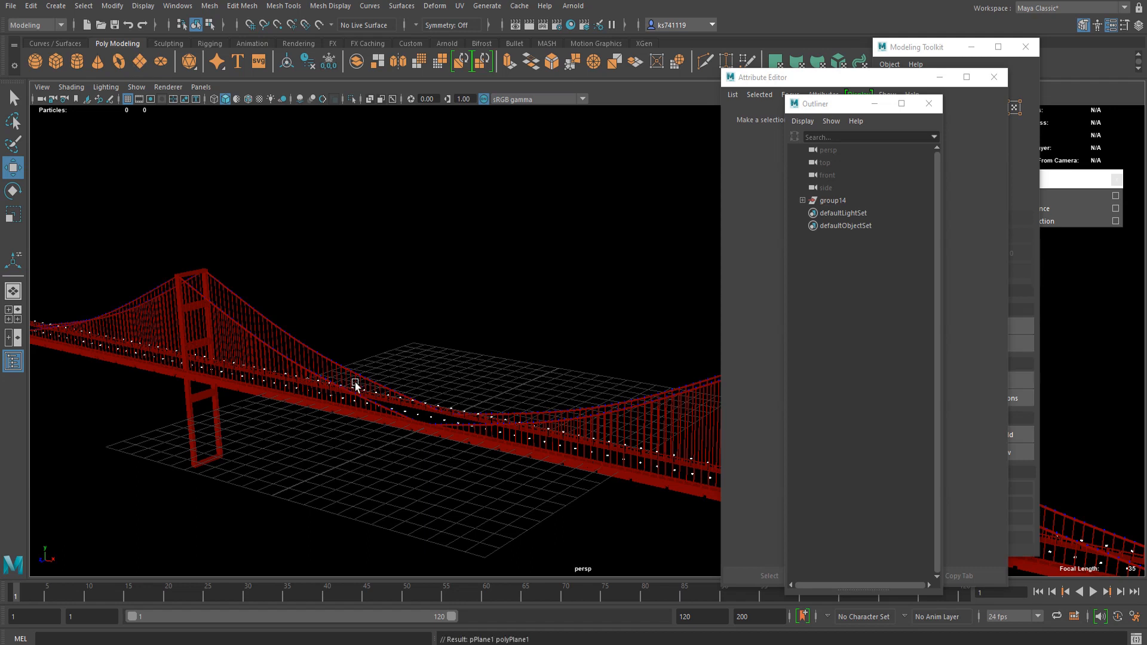
- Create a polygon plane, scale it up well beyond the grid, and lower it beneath the bridge deck as the water surface
{"action": "scroll", "coordinate": [355, 382], "scroll_direction": "down", "scroll_amount": 5}
{"action": "key", "text": "r"}
{"action": "left_click_drag", "start_coordinate": [526, 383], "coordinate": [699, 440]}
{"action": "scroll", "coordinate": [484, 353], "scroll_direction": "up", "scroll_amount": 5}
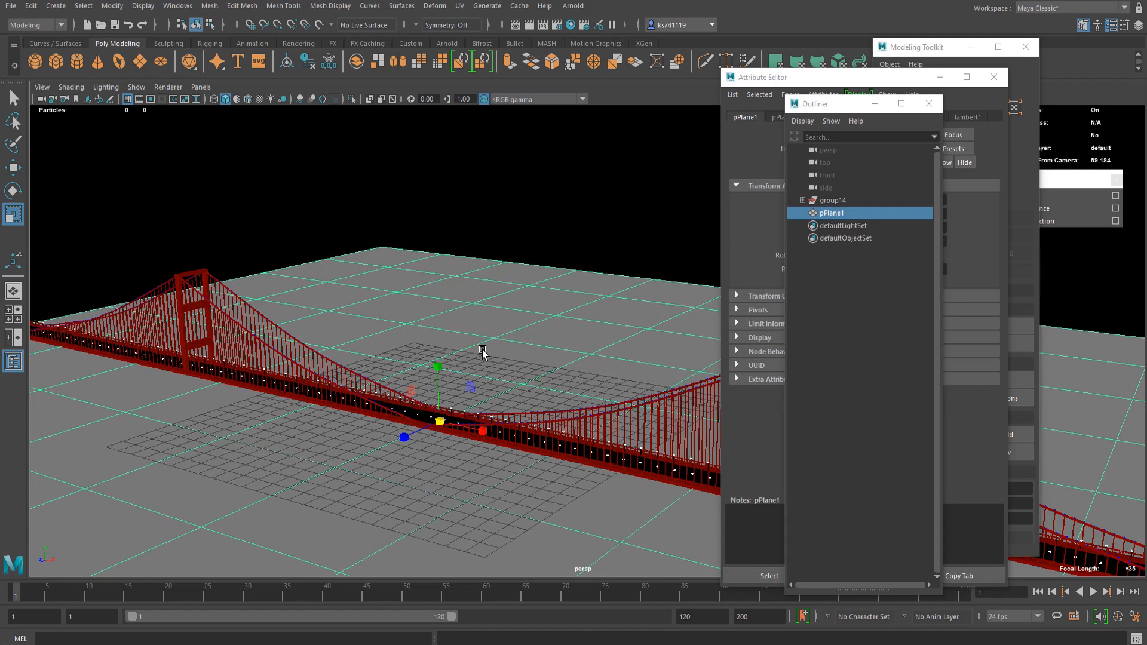
{"action": "key", "text": "w"}
{"action": "left_click_drag", "start_coordinate": [424, 386], "coordinate": [493, 476]}
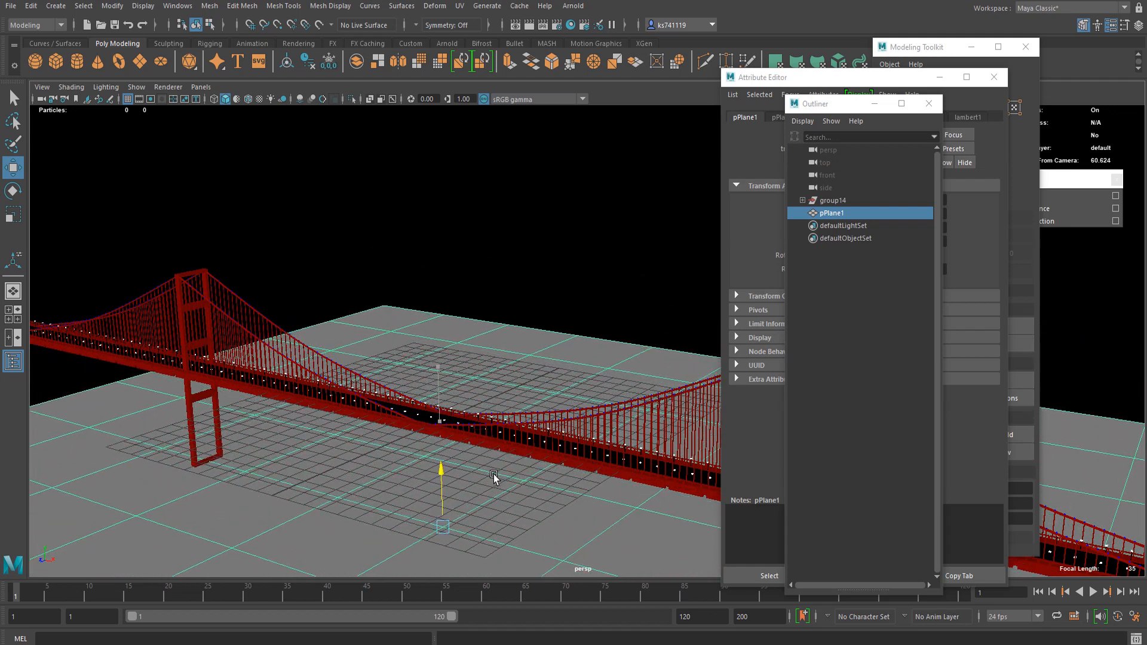
- Select both bridge towers to prepare their feet for editing
{"action": "left_click_drag", "start_coordinate": [259, 474], "coordinate": [171, 319], "text": "alt"}
{"action": "left_click", "coordinate": [325, 352]}
{"action": "middle_click_drag", "start_coordinate": [171, 319], "coordinate": [518, 386], "text": "alt"}
{"action": "left_click", "coordinate": [316, 376]}
{"action": "scroll", "coordinate": [164, 317], "scroll_direction": "up", "scroll_amount": 4}
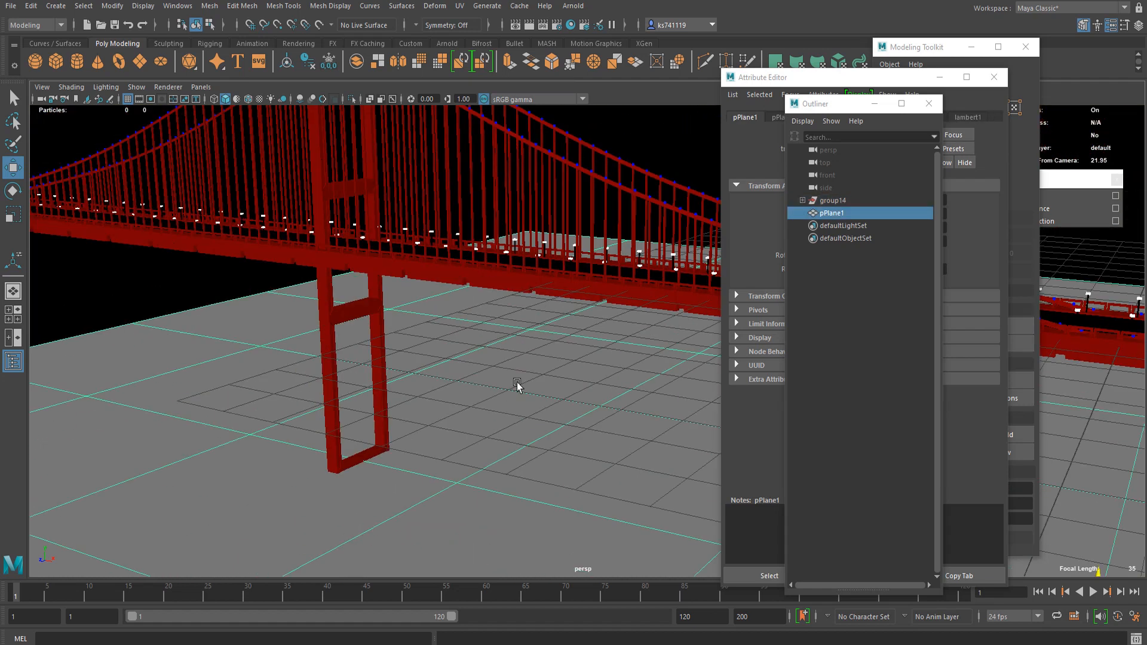
{"action": "left_click", "coordinate": [328, 363]}
{"action": "key", "text": "f"}
{"action": "left_click_drag", "start_coordinate": [471, 435], "coordinate": [471, 369], "text": "alt"}
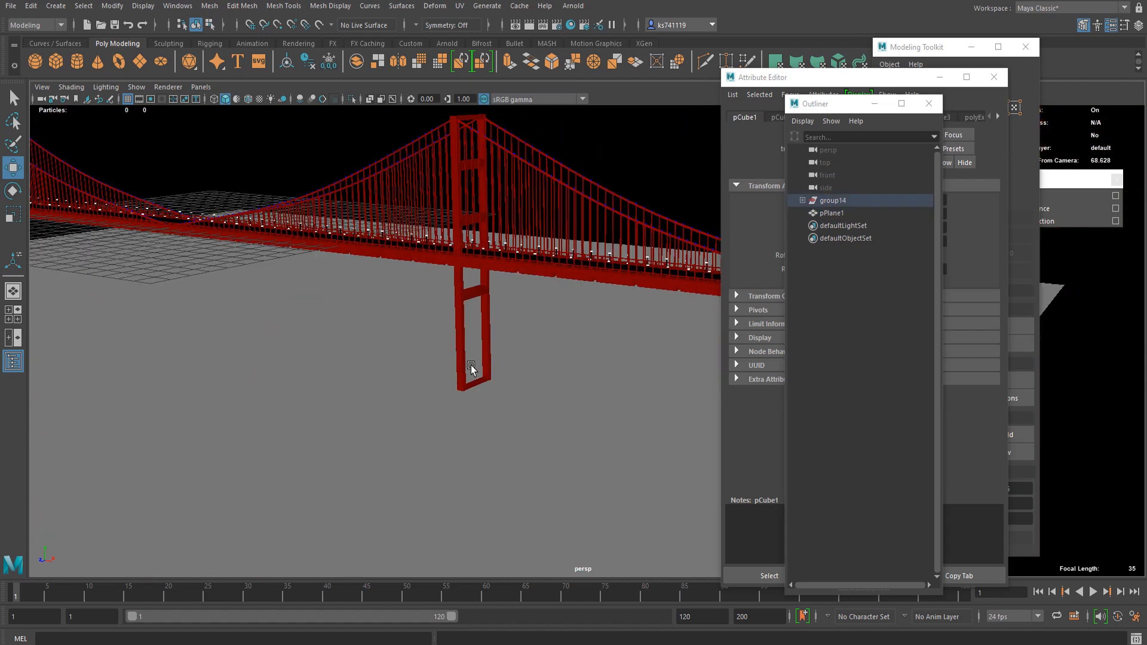
{"action": "left_click", "coordinate": [461, 342]}
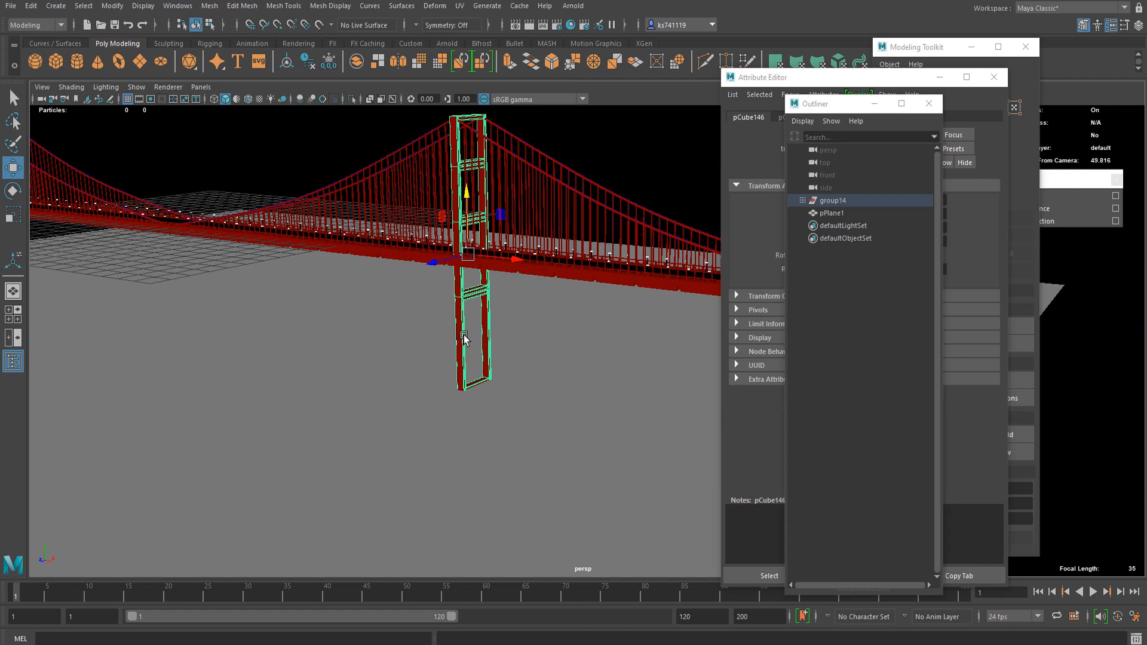
- Select the bottom vertices of both towers, stretch them vertically into tall solid bases, and return to object mode
{"action": "key", "text": "F8"}
{"action": "scroll", "coordinate": [497, 382], "scroll_direction": "down", "scroll_amount": 3}
{"action": "scroll", "coordinate": [511, 361], "scroll_direction": "up", "scroll_amount": 2}
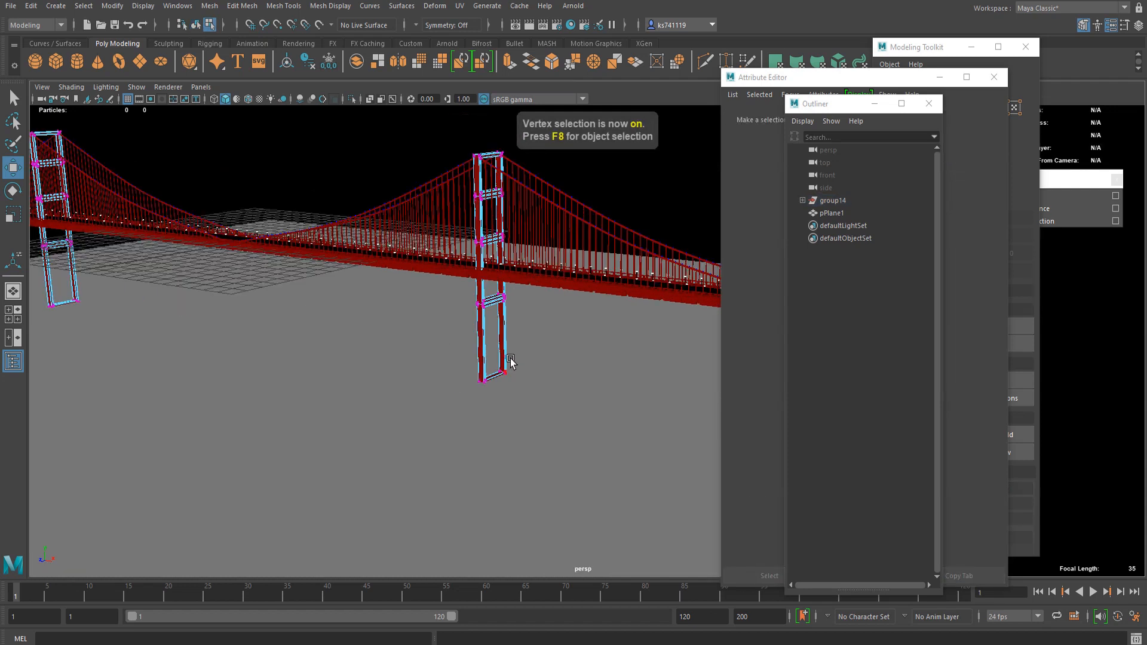
{"action": "middle_click_drag", "start_coordinate": [120, 286], "coordinate": [244, 306], "text": "alt"}
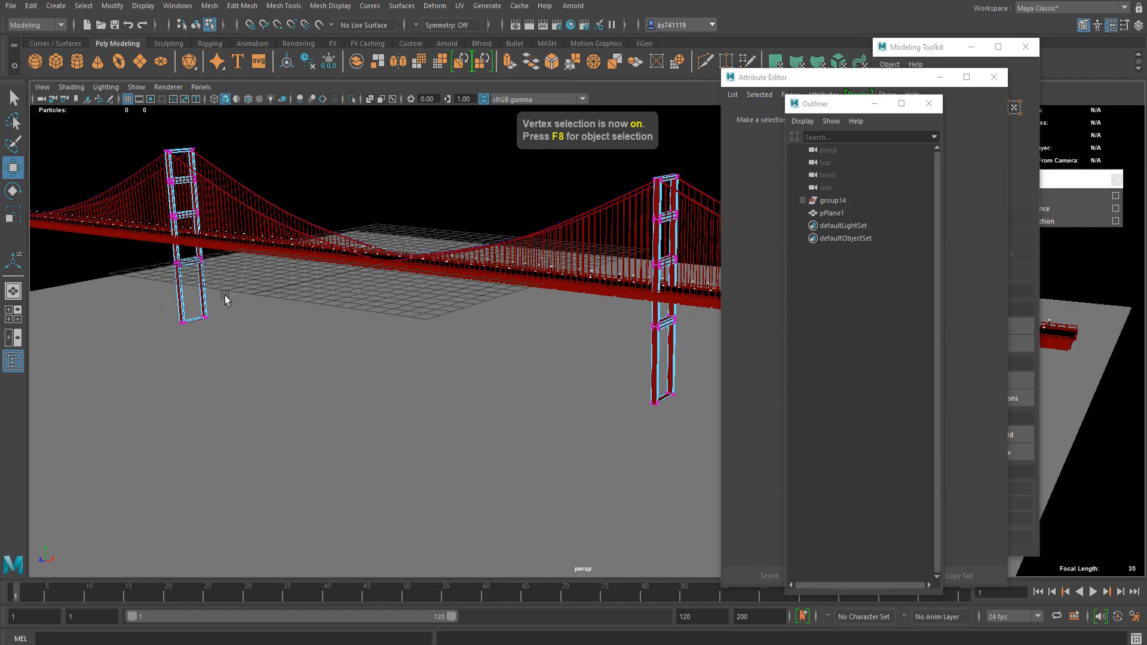
{"action": "left_click", "coordinate": [225, 295]}
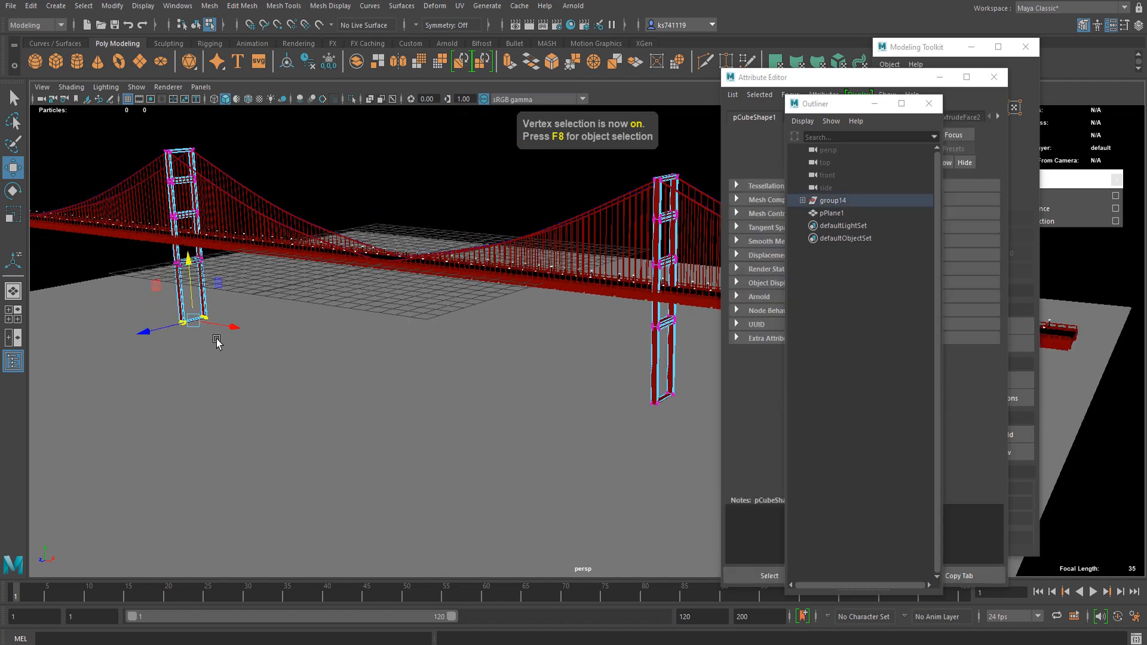
{"action": "left_click_drag", "start_coordinate": [692, 381], "coordinate": [611, 470], "text": "shift"}
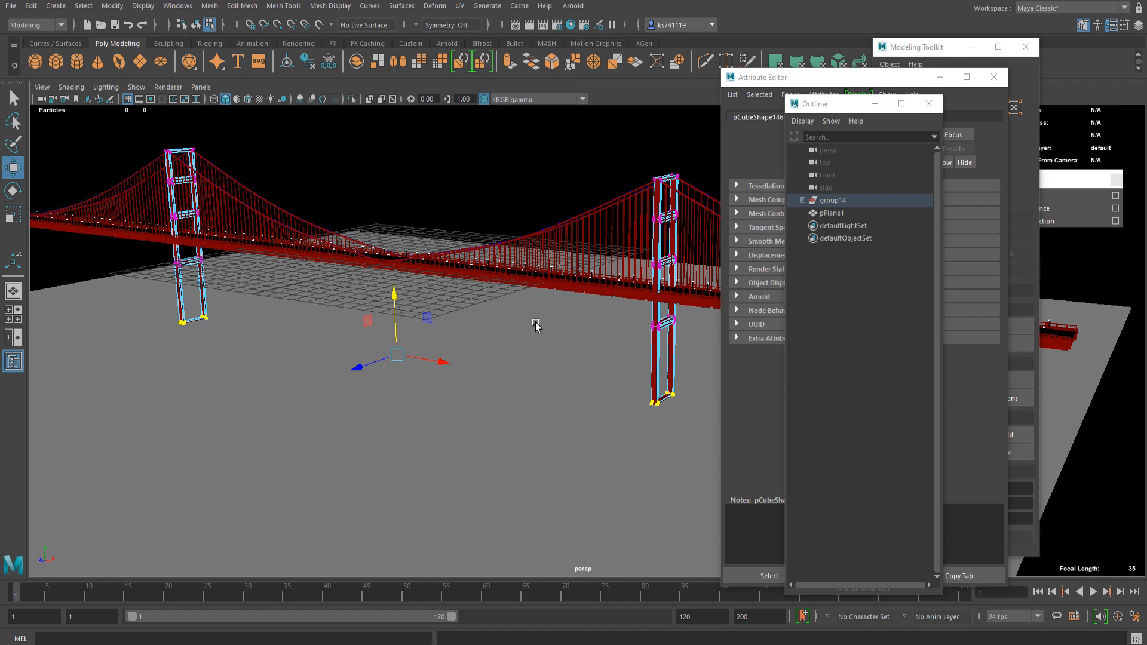
{"action": "key", "text": "r"}
{"action": "left_click_drag", "start_coordinate": [395, 300], "coordinate": [434, 109]}
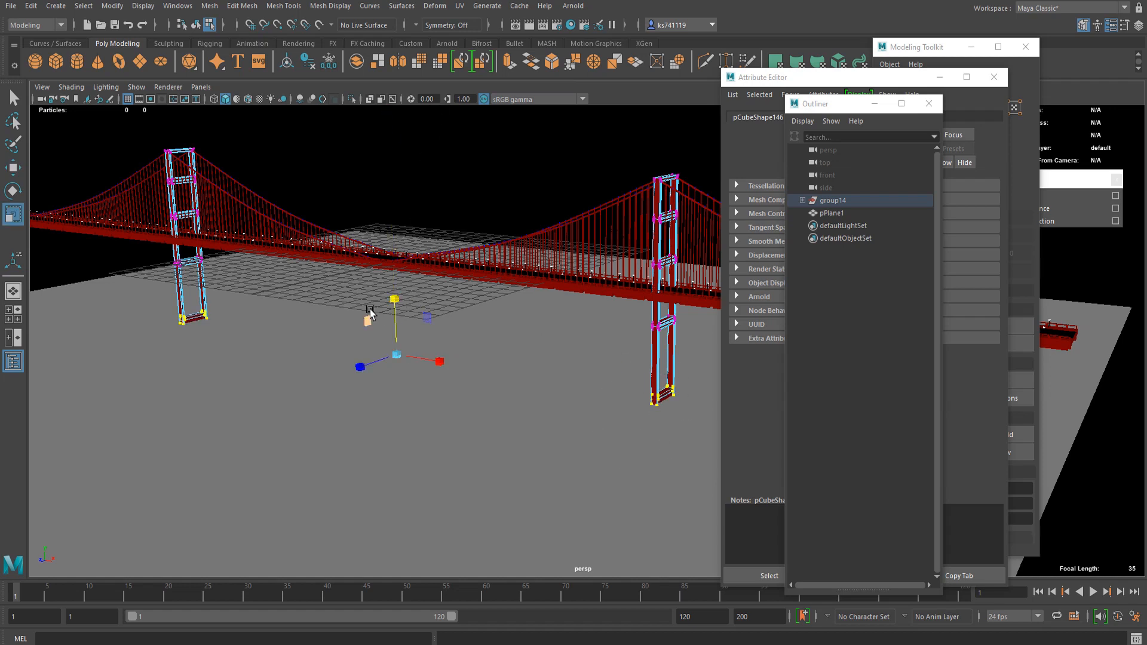
{"action": "mouse_move", "coordinate": [395, 311]}
{"action": "left_mouse_down"}
{"action": "mouse_move", "coordinate": [410, 133]}
{"action": "mouse_move", "coordinate": [396, 305]}
{"action": "left_mouse_up"}
{"action": "key", "text": "w"}
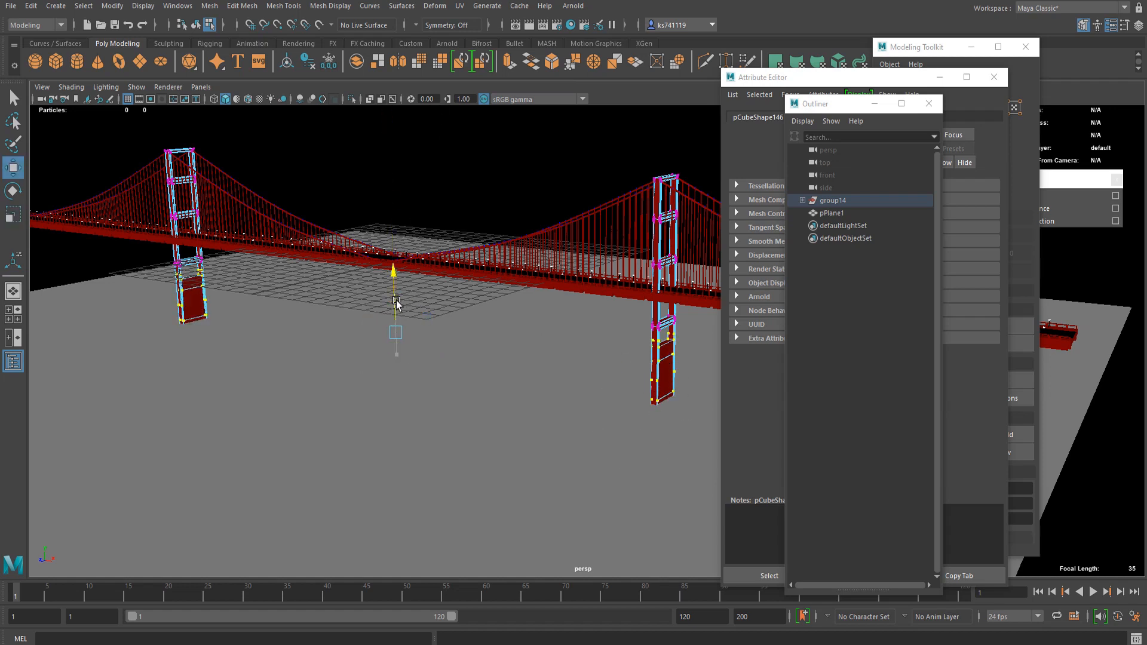
{"action": "key", "text": "q"}
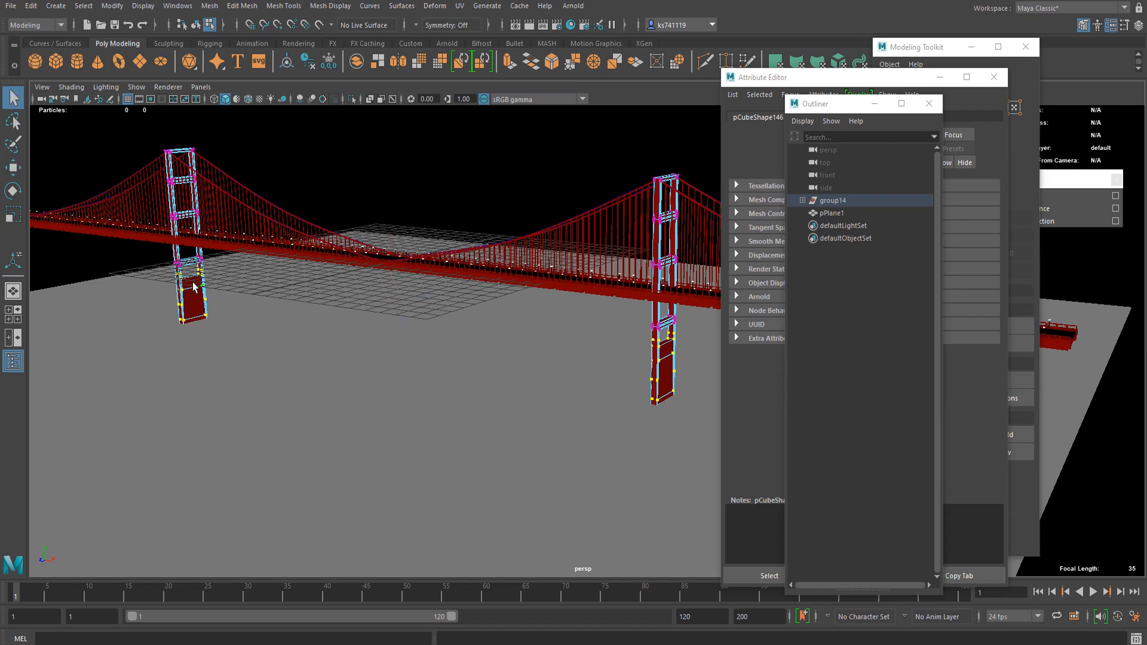
{"action": "right_click_drag", "start_coordinate": [194, 287], "coordinate": [220, 251]}
- Select the water plane and raise it so that it covers the lower part of the solid tower bases
{"action": "left_click", "coordinate": [301, 374]}
{"action": "key", "text": "w"}
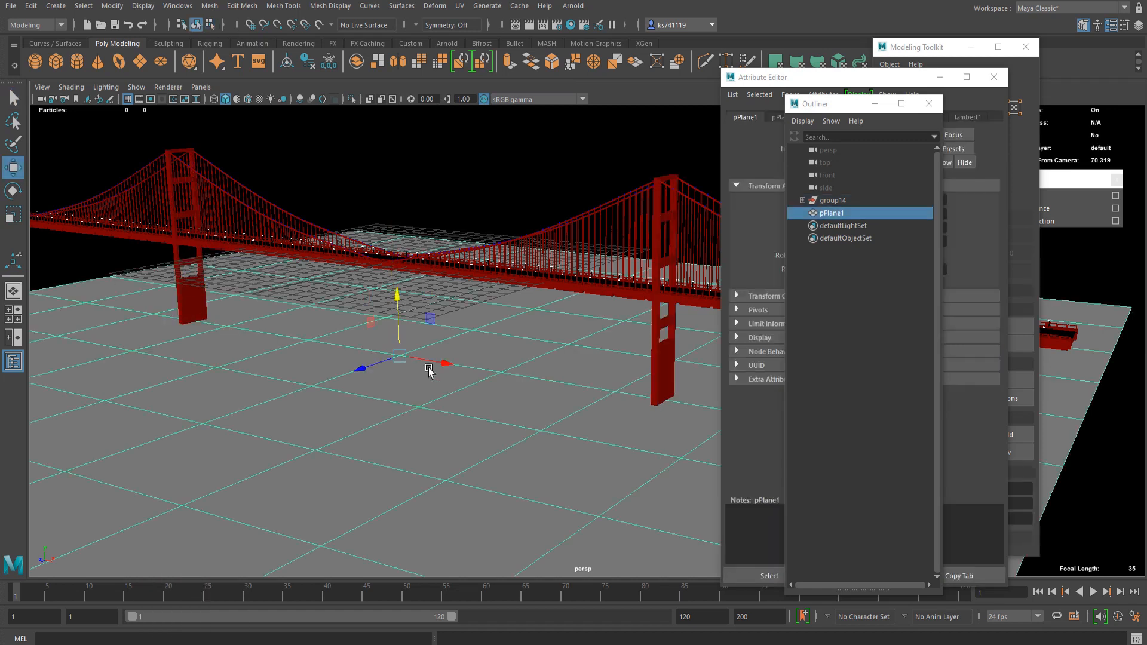
{"action": "left_click_drag", "start_coordinate": [399, 324], "coordinate": [405, 291]}
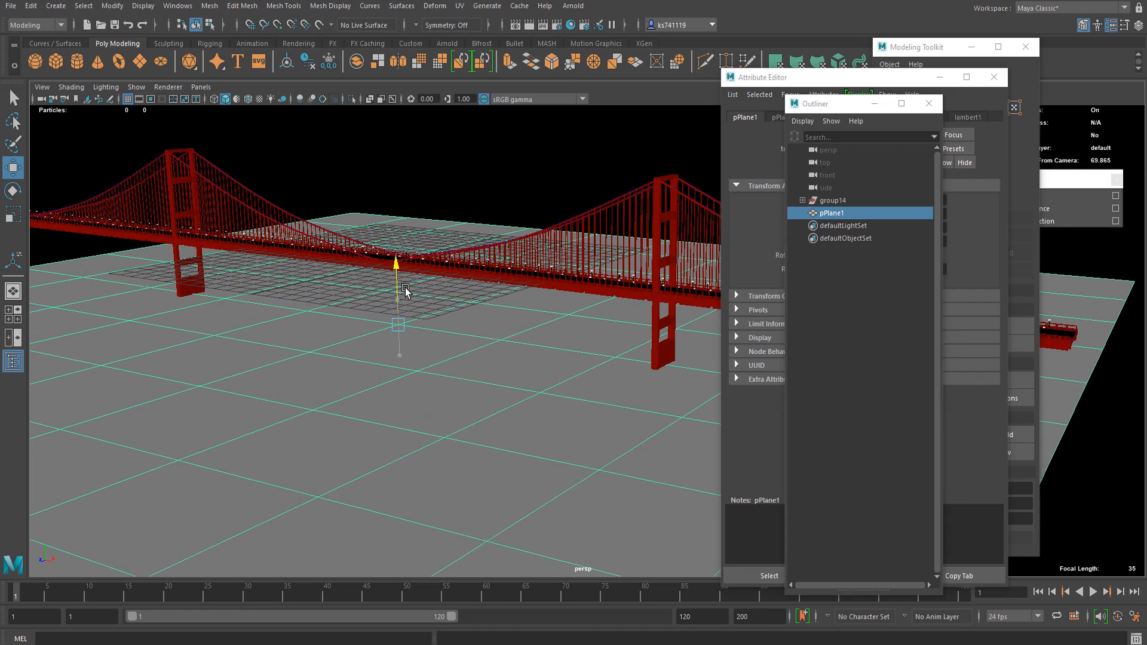
{"action": "middle_click_drag", "start_coordinate": [405, 291], "coordinate": [411, 307], "text": "alt"}
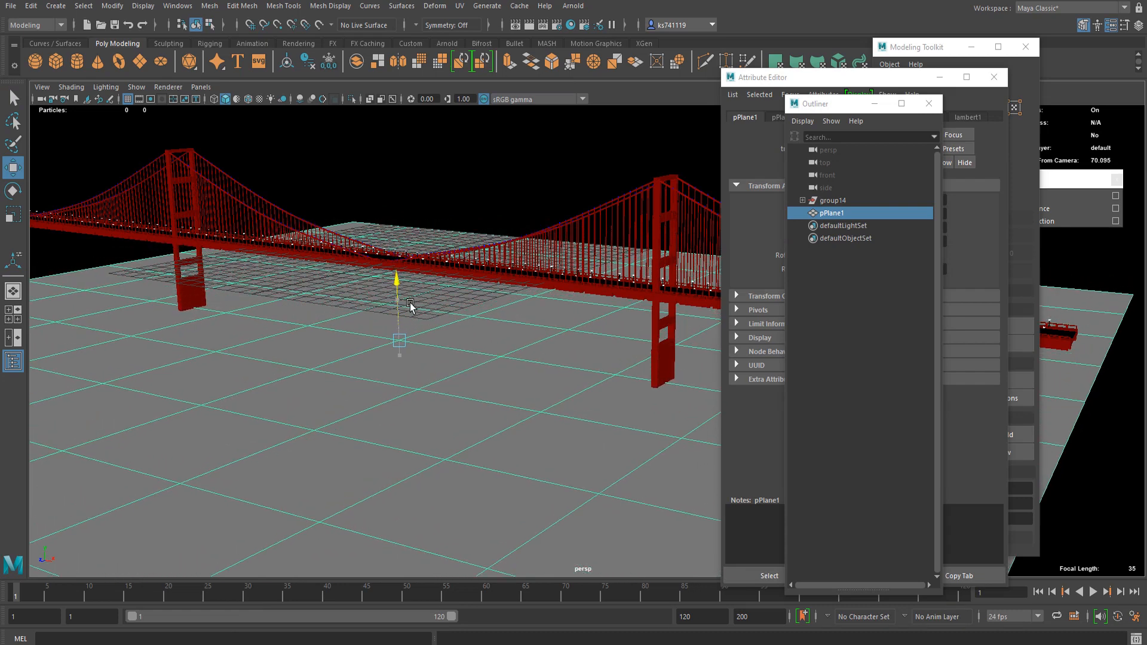
{"action": "left_click_drag", "start_coordinate": [411, 307], "coordinate": [335, 381], "text": "alt"}
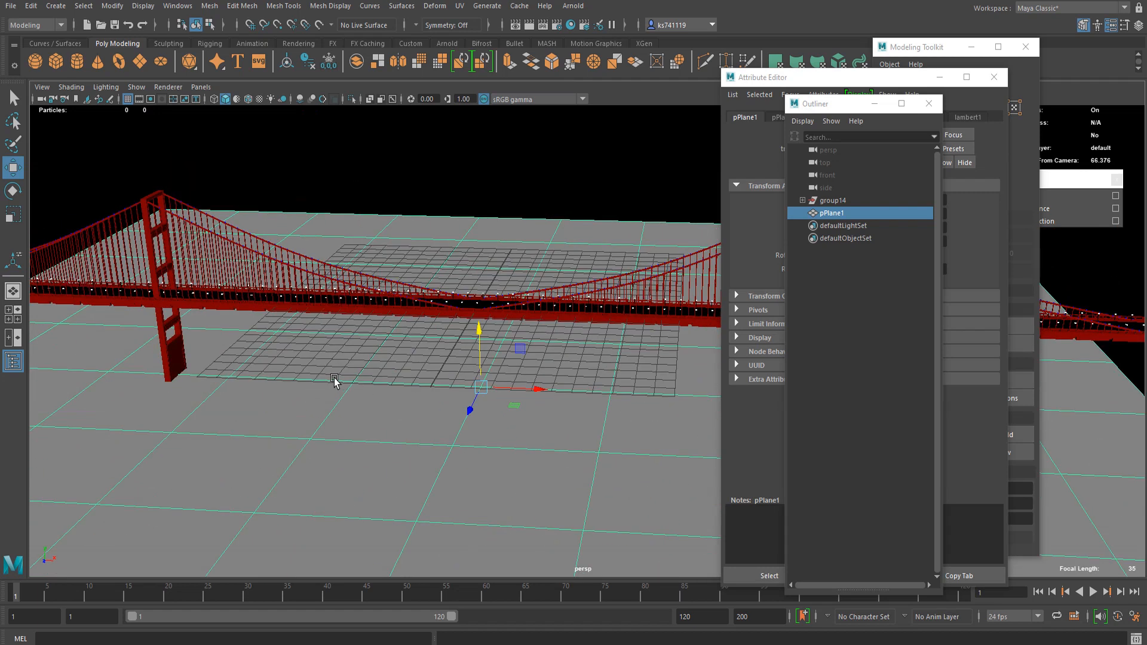
- Assign a new aiStandardSurface material to the water plane
{"action": "right_click_drag", "start_coordinate": [334, 305], "coordinate": [343, 631]}
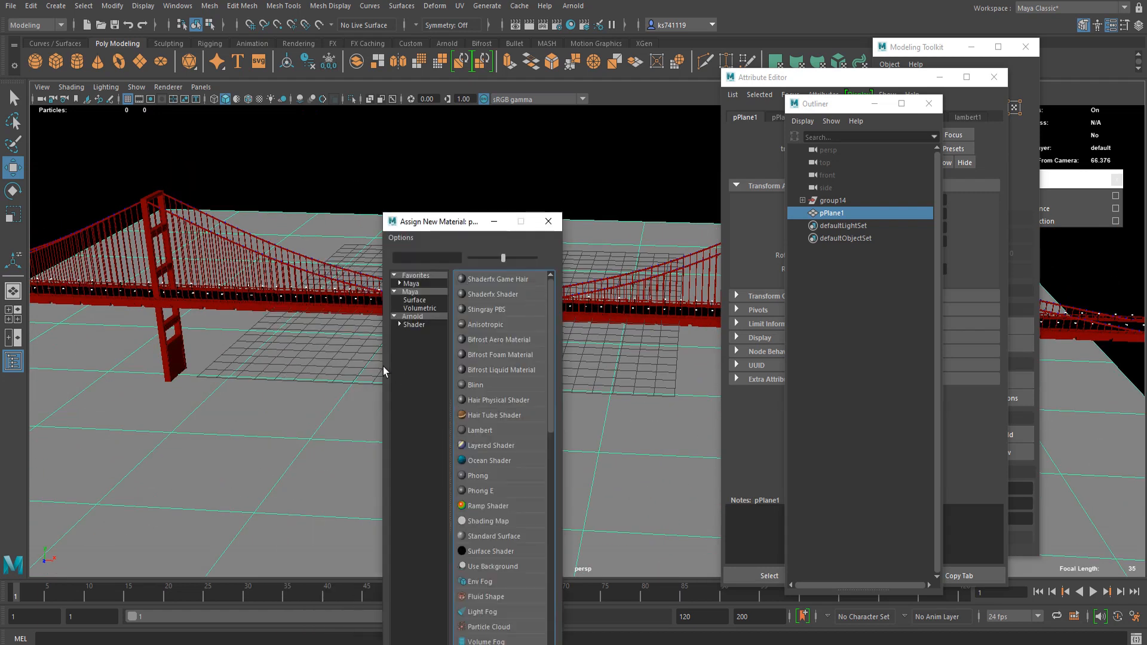
{"action": "left_click", "coordinate": [425, 325]}
{"action": "left_click", "coordinate": [423, 319]}
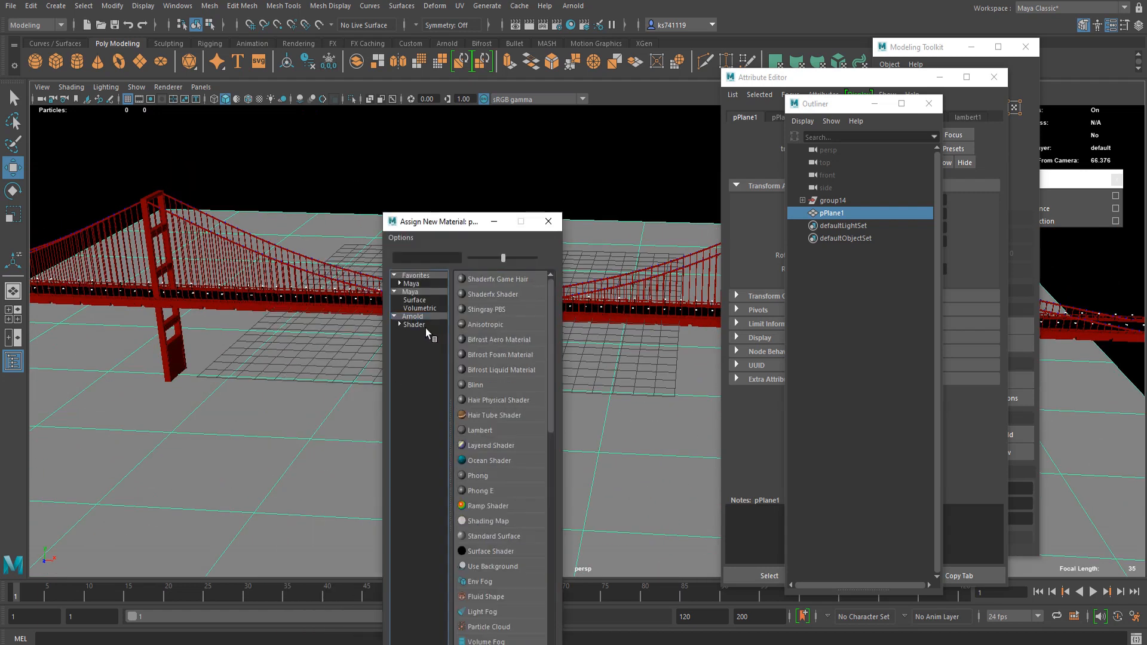
{"action": "left_click", "coordinate": [425, 328]}
{"action": "left_click", "coordinate": [497, 461]}
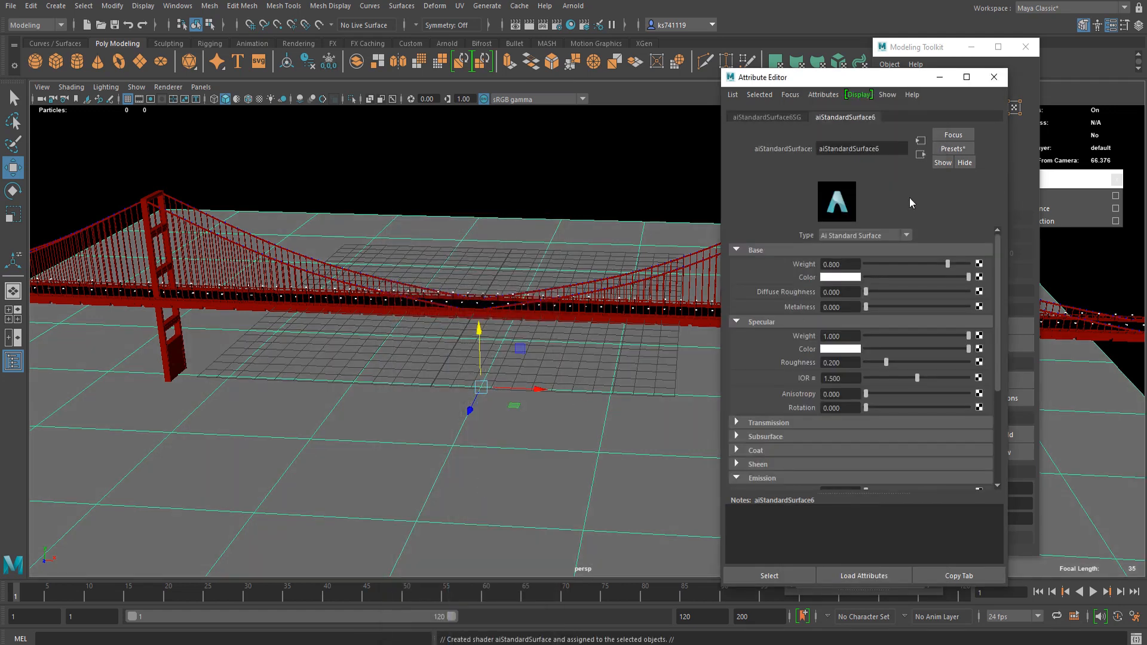
- Connect a 2D Noise texture to the bump mapping of the water plane's material
{"action": "key", "text": "f"}
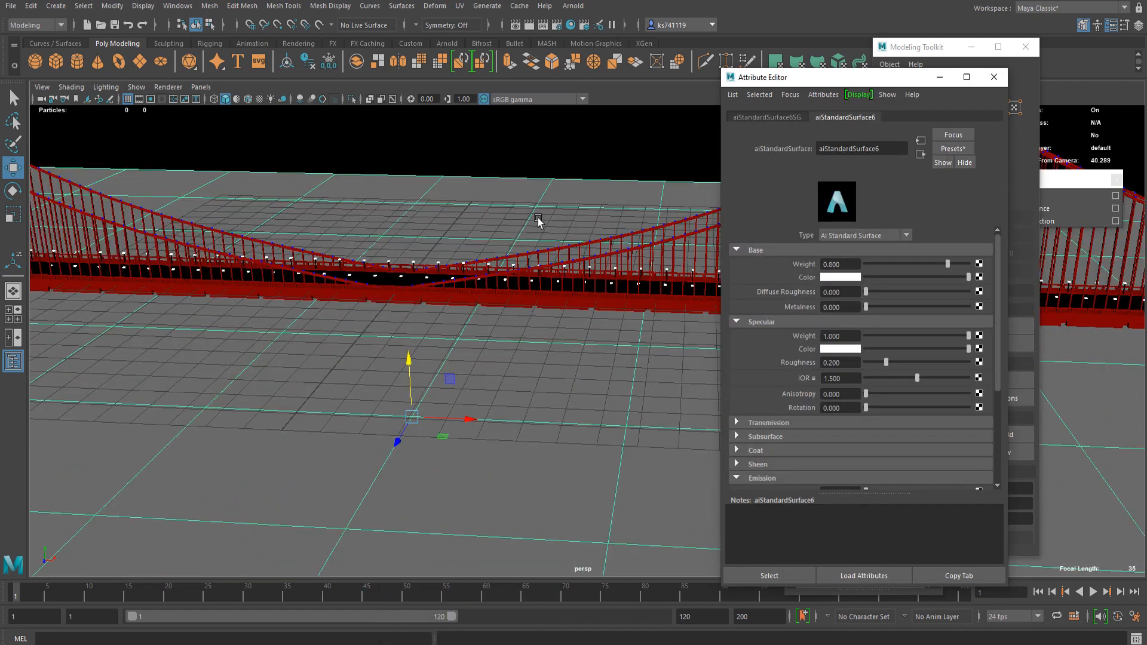
{"action": "right_click_drag", "start_coordinate": [538, 221], "coordinate": [526, 275], "text": "alt"}
{"action": "scroll", "coordinate": [886, 339], "scroll_direction": "down", "scroll_amount": 3}
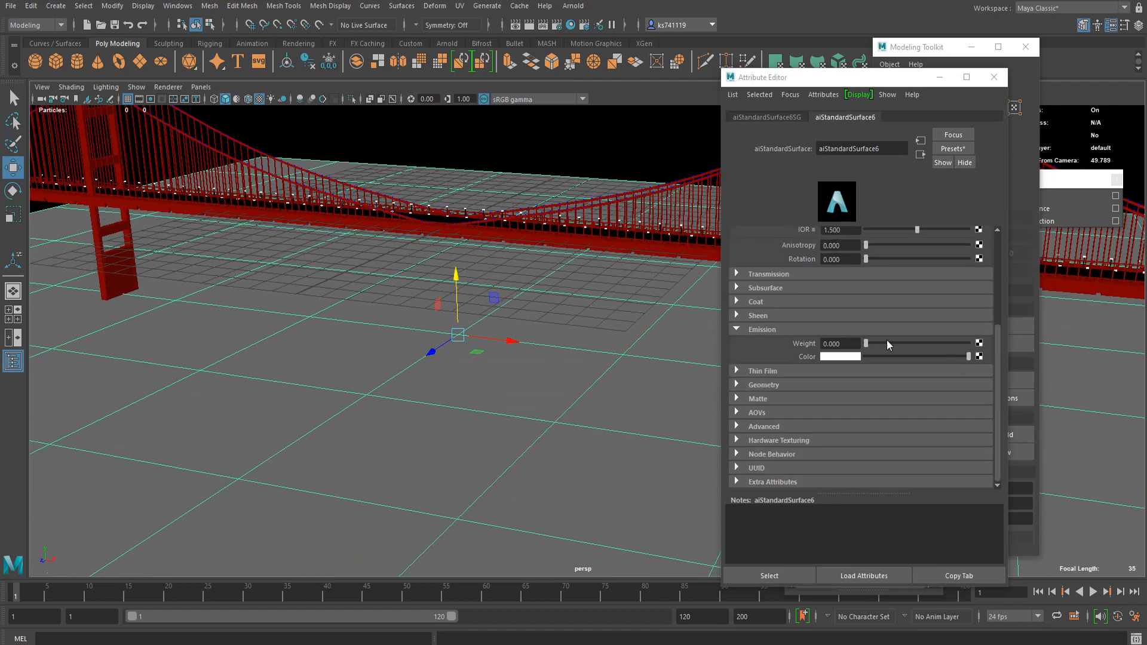
{"action": "left_click", "coordinate": [775, 387]}
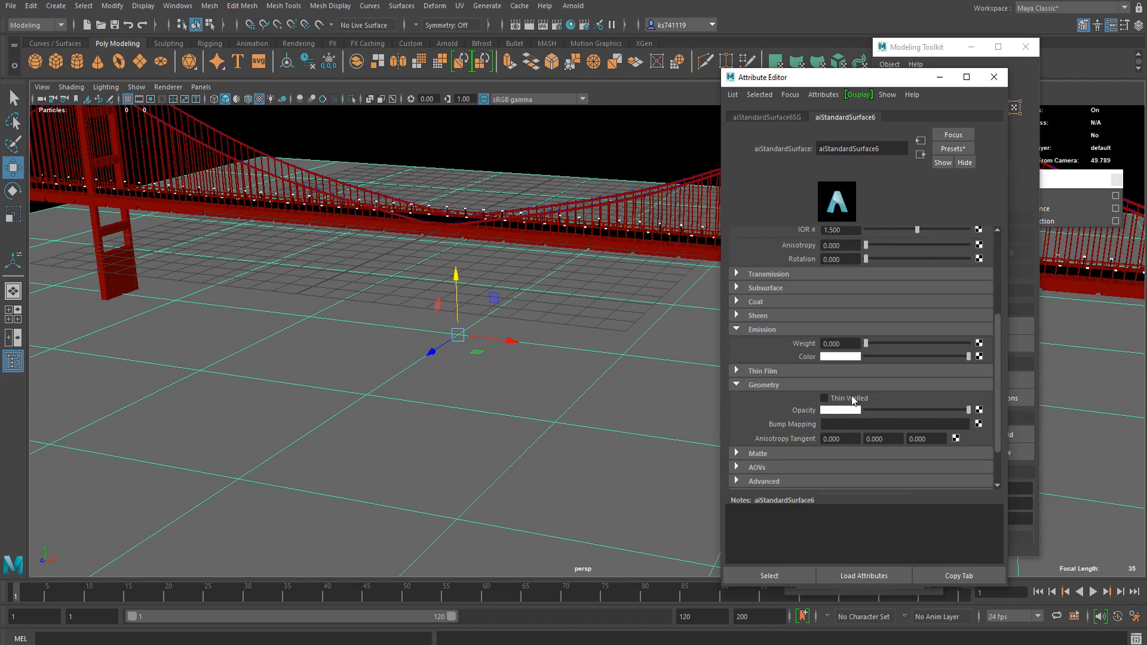
{"action": "scroll", "coordinate": [763, 386], "scroll_direction": "down", "scroll_amount": 2}
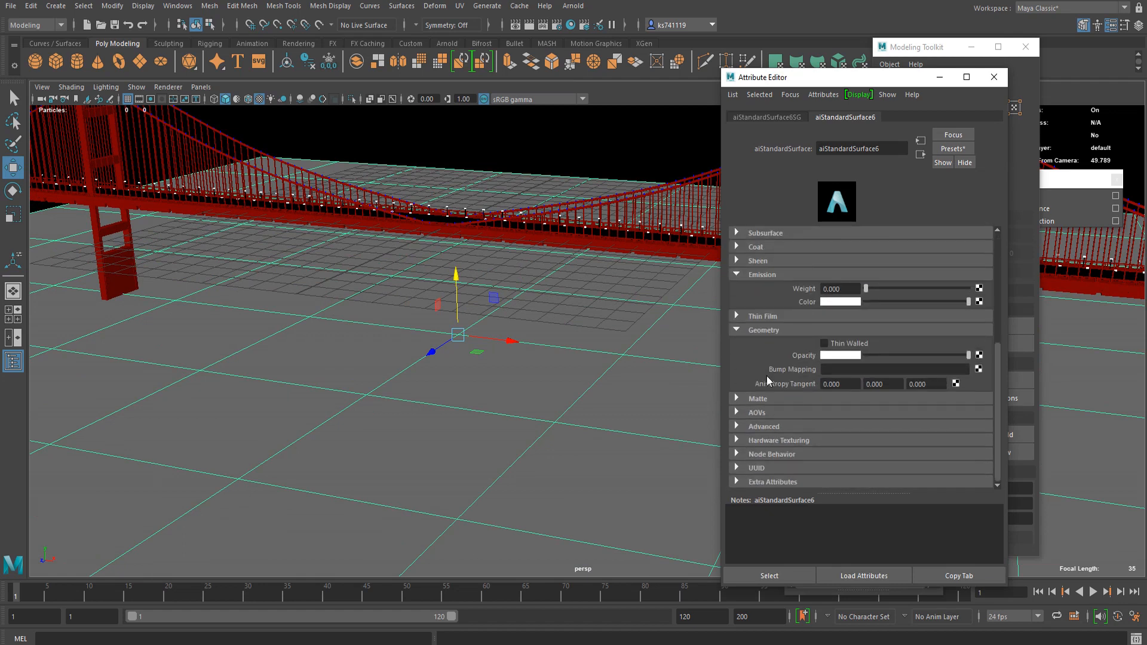
{"action": "left_click", "coordinate": [979, 368]}
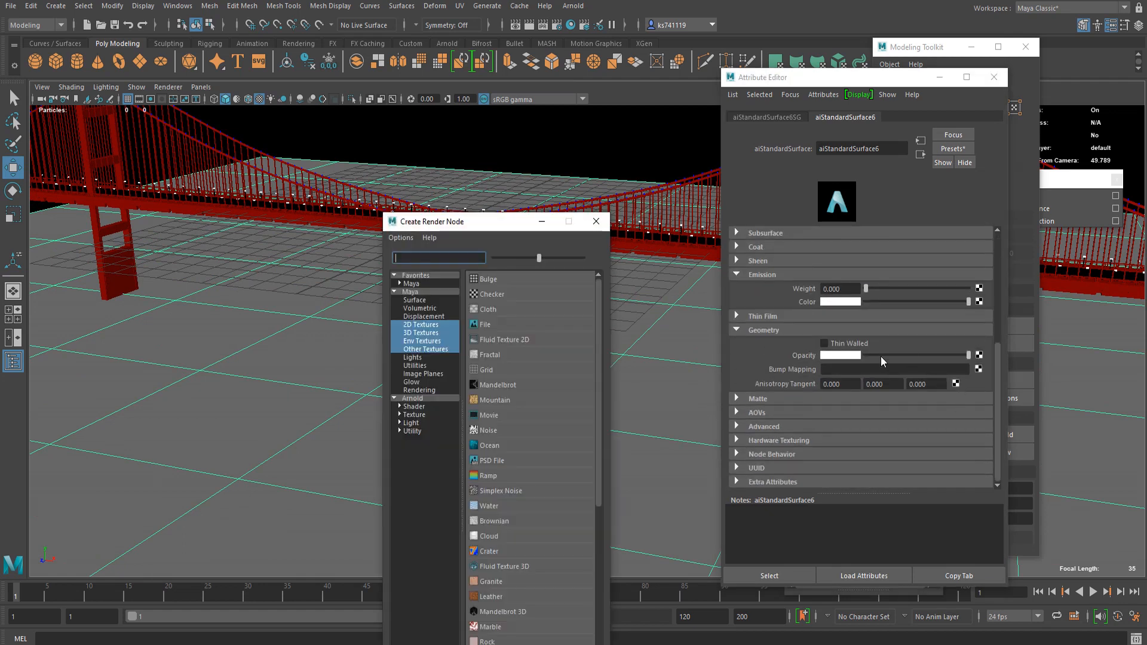
{"action": "left_click", "coordinate": [417, 326]}
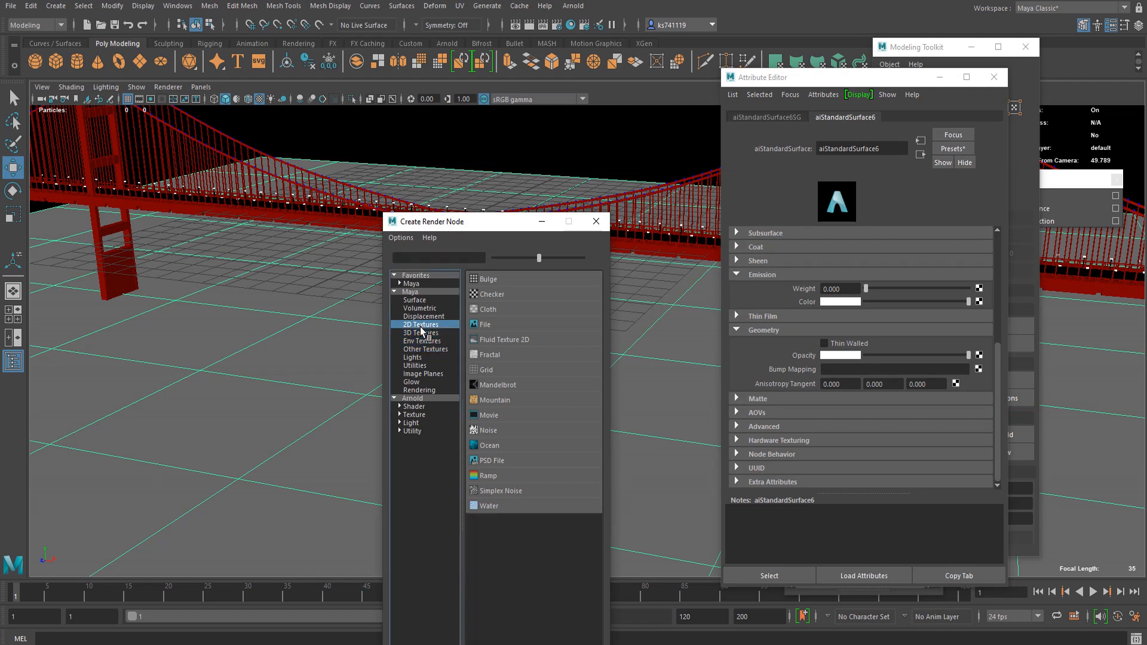
{"action": "left_click", "coordinate": [487, 431]}
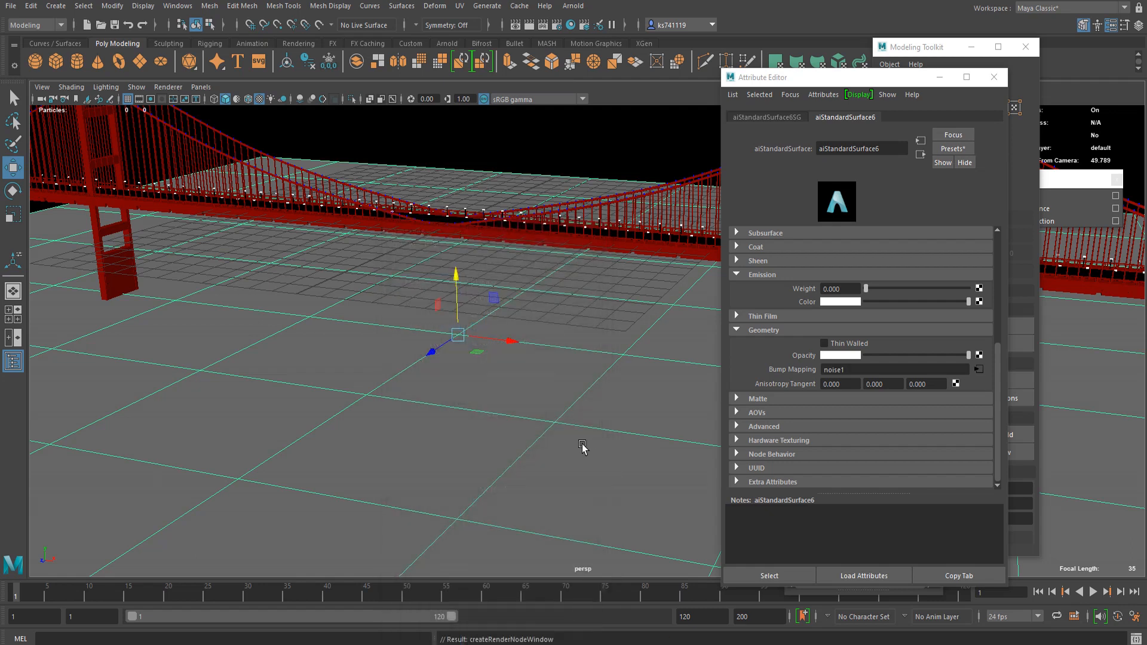
- Open the settings of the noise texture behind the water bump and set its noise type to Perlin Noise
{"action": "left_click", "coordinate": [979, 370]}
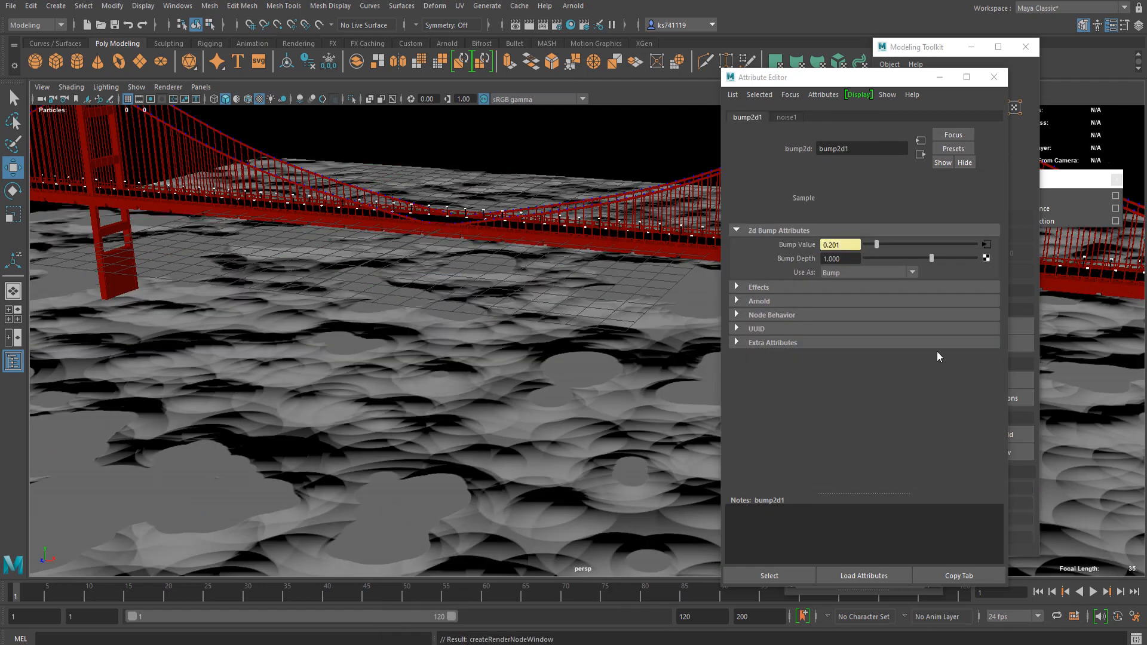
{"action": "left_click", "coordinate": [986, 243]}
{"action": "scroll", "coordinate": [875, 327], "scroll_direction": "down", "scroll_amount": 2}
{"action": "left_click", "coordinate": [833, 348]}
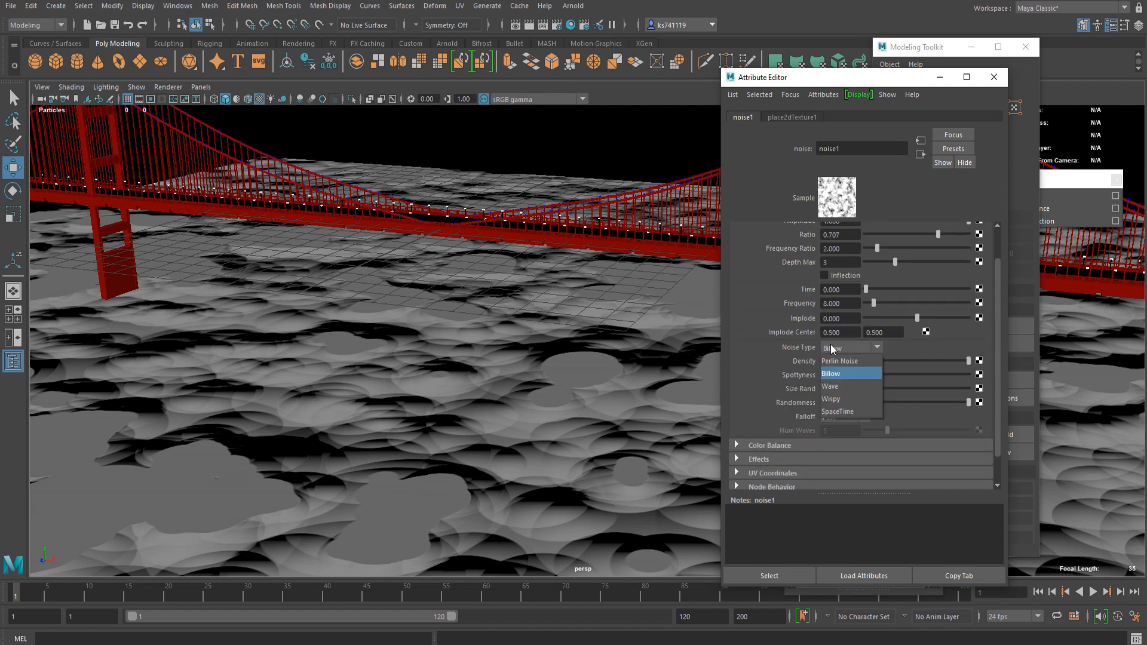
{"action": "left_click", "coordinate": [840, 361]}
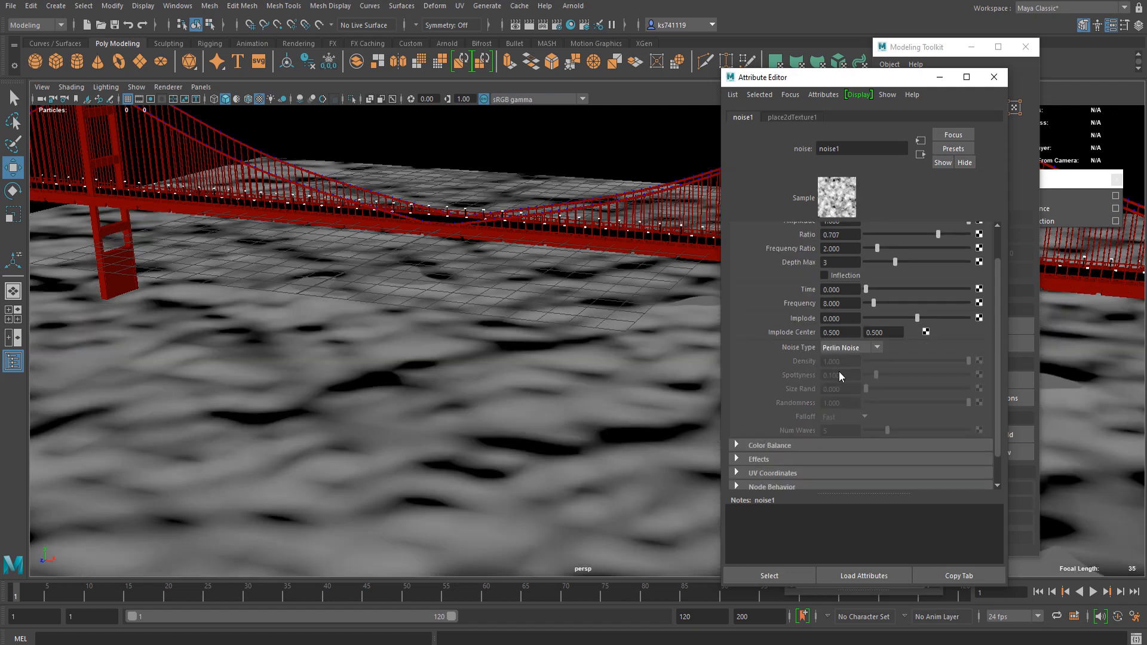
{"action": "left_click_drag", "start_coordinate": [724, 354], "coordinate": [478, 274], "text": "alt"}
{"action": "scroll", "coordinate": [895, 315], "scroll_direction": "up", "scroll_amount": 2}
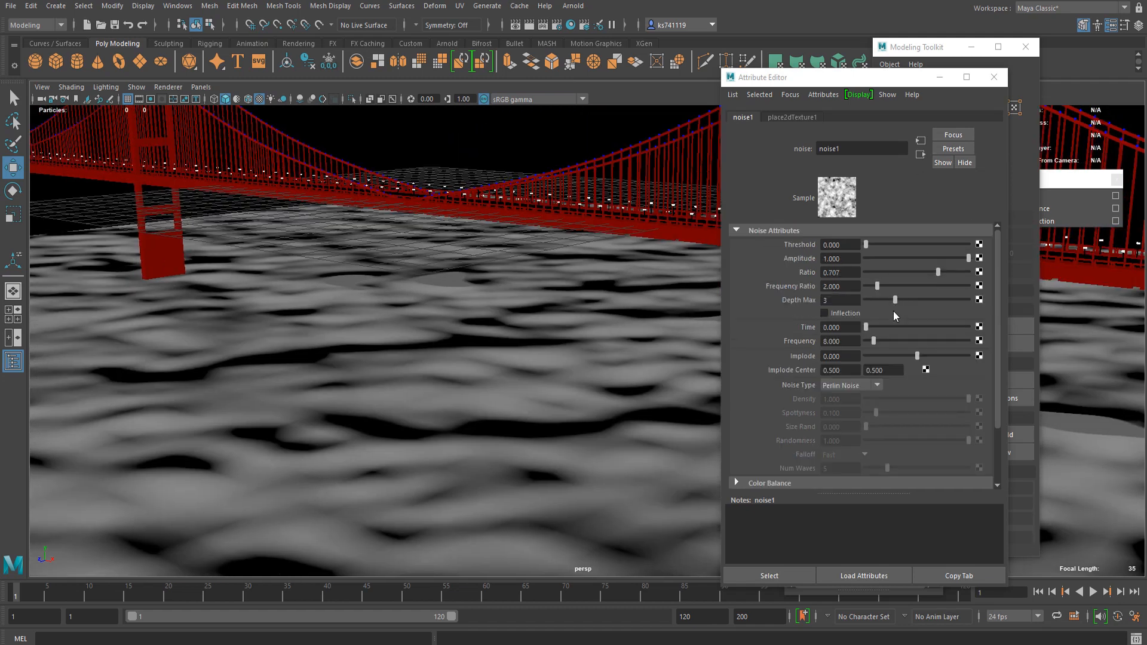
- Set the bump depth of the water material's 2D bump node to 0.1
{"action": "mouse_move", "coordinate": [896, 298]}
{"action": "left_mouse_down"}
{"action": "mouse_move", "coordinate": [909, 299]}
{"action": "mouse_move", "coordinate": [870, 301]}
{"action": "mouse_move", "coordinate": [930, 299]}
{"action": "mouse_move", "coordinate": [897, 300]}
{"action": "left_mouse_up"}
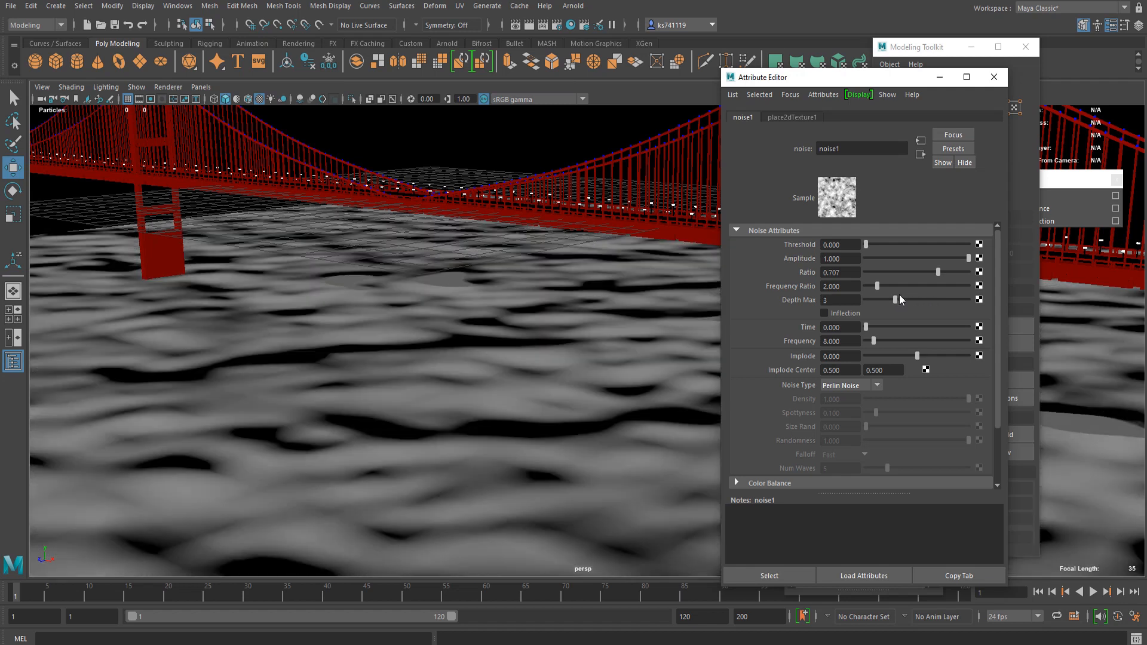
{"action": "left_click", "coordinate": [921, 154]}
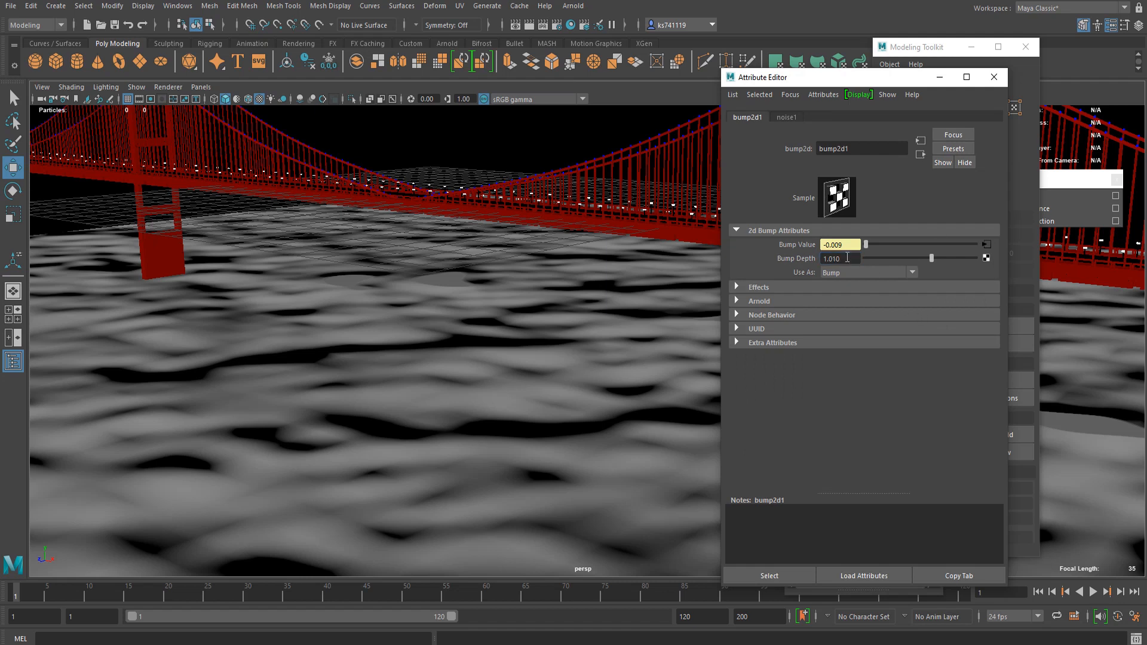
{"action": "mouse_move", "coordinate": [834, 259]}
{"action": "left_mouse_down", "text": "ctrl"}
{"action": "mouse_move", "coordinate": [863, 258]}
{"action": "mouse_move", "coordinate": [714, 256]}
{"action": "mouse_move", "coordinate": [824, 253]}
{"action": "mouse_move", "coordinate": [806, 255]}
{"action": "left_mouse_up", "text": "ctrl"}
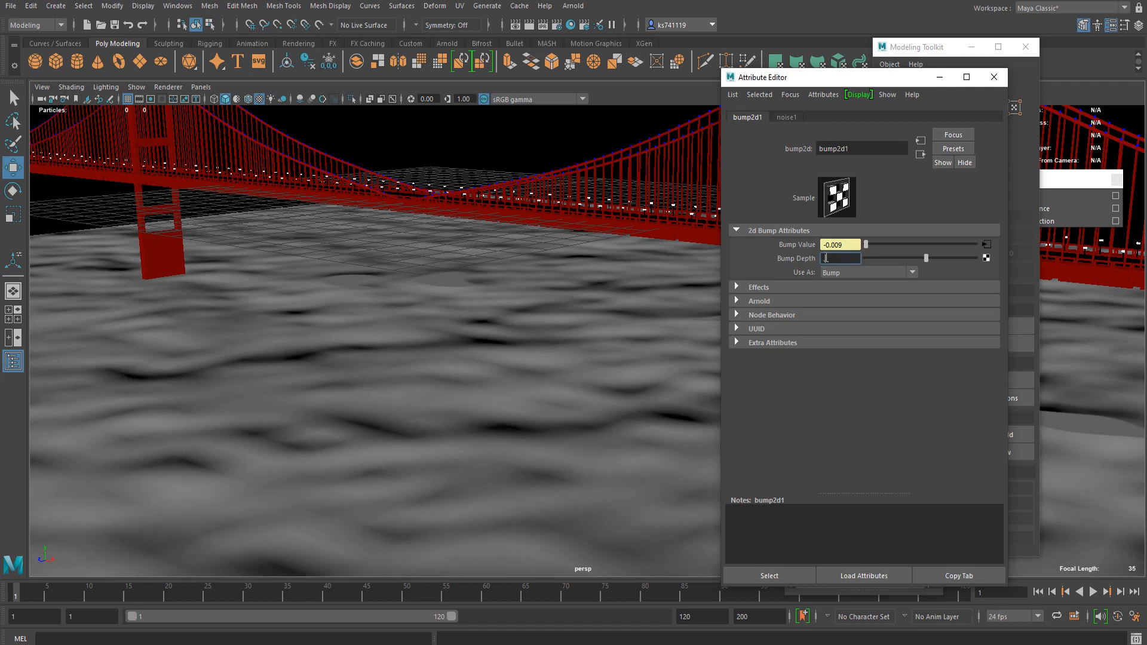
{"action": "key", "text": "Return"}
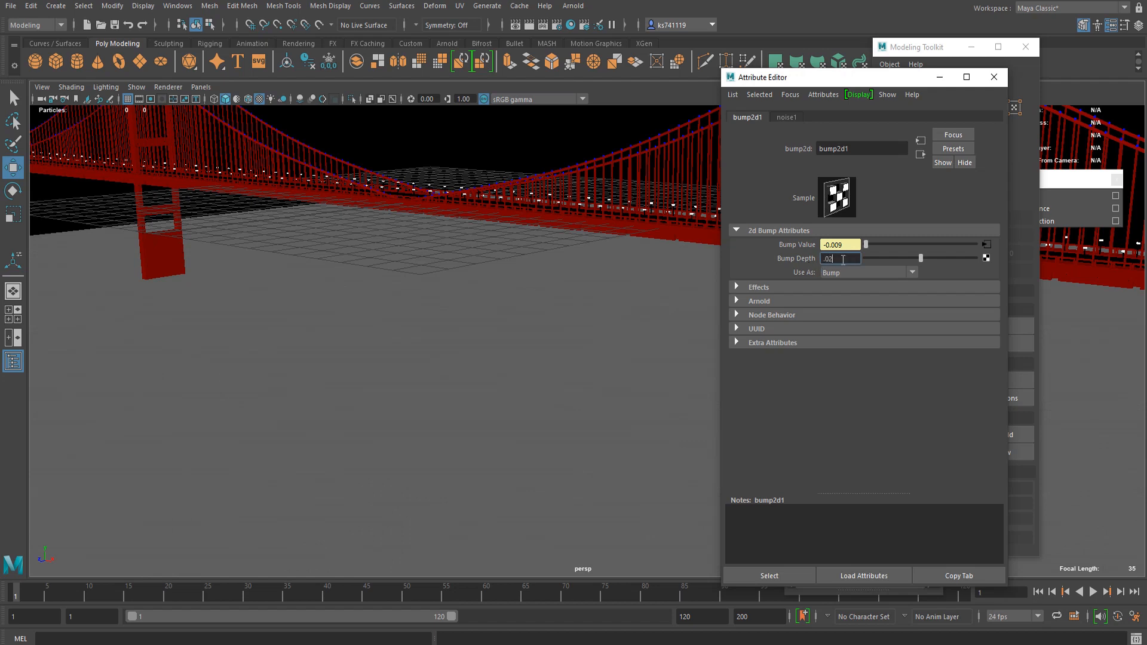
{"action": "type", "text": ".02"}
{"action": "key", "text": "Return"}
{"action": "key", "text": "Return"}
{"action": "type", "text": ".1"}
{"action": "key", "text": "Return"}
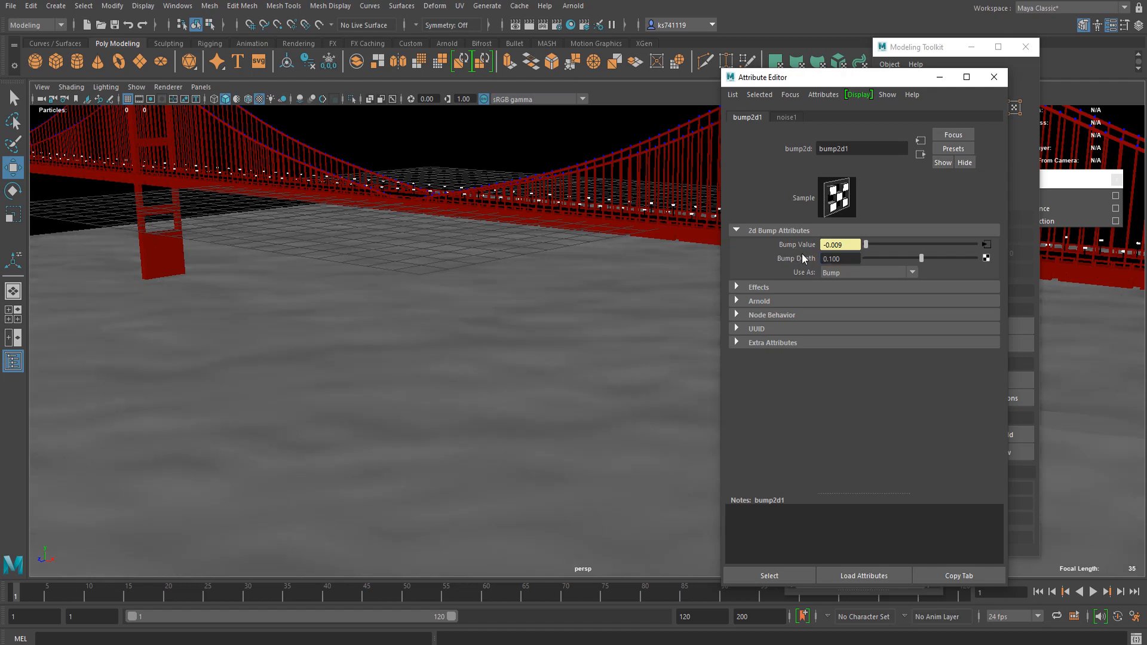
- Hide the grid in the perspective viewport so that the bridge and water plane are seen without it
{"action": "scroll", "coordinate": [585, 280], "scroll_direction": "down", "scroll_amount": 3}
{"action": "scroll", "coordinate": [567, 292], "scroll_direction": "up", "scroll_amount": 4}
{"action": "left_click_drag", "start_coordinate": [495, 325], "coordinate": [465, 283], "text": "alt"}
{"action": "scroll", "coordinate": [465, 305], "scroll_direction": "up", "scroll_amount": 5}
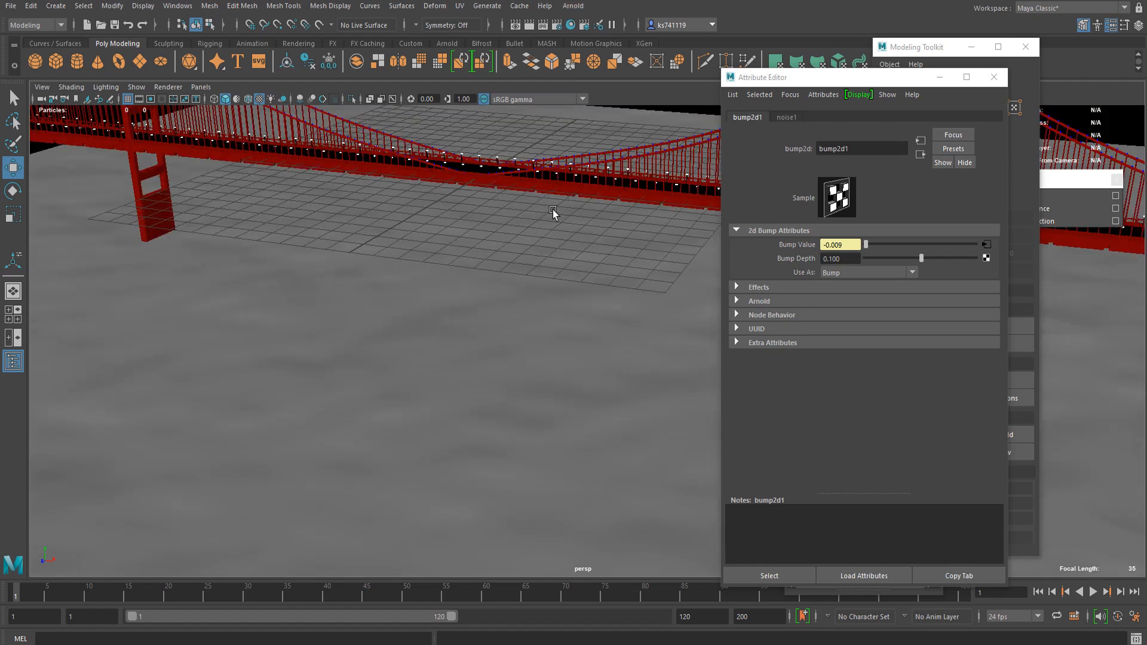
{"action": "left_click_drag", "start_coordinate": [553, 213], "coordinate": [454, 251], "text": "alt"}
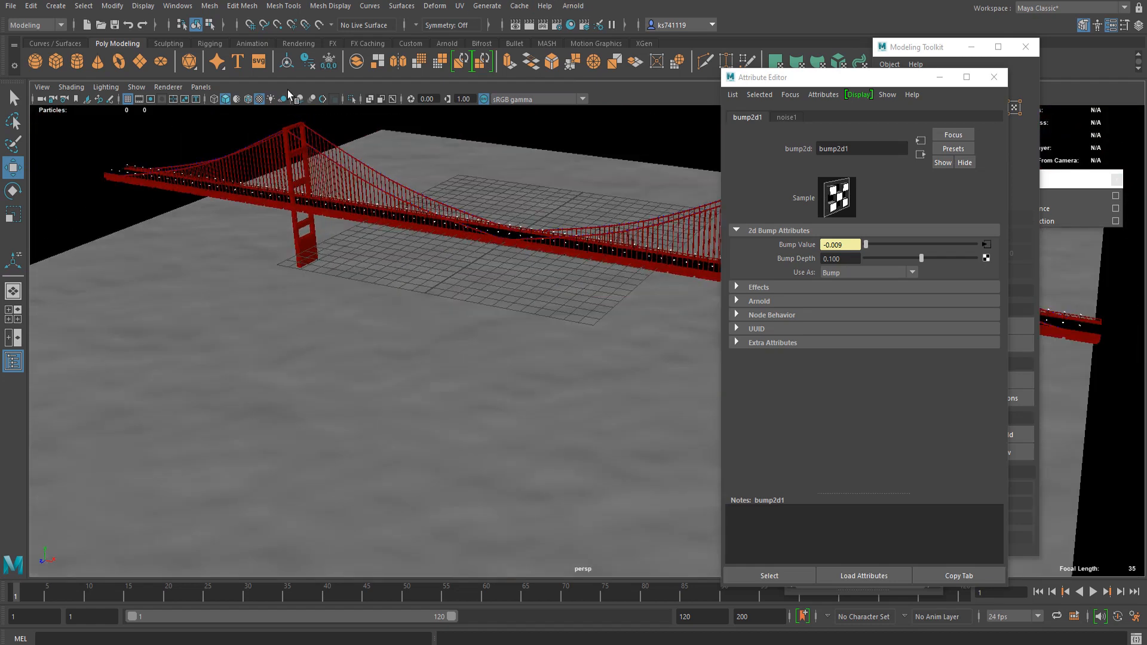
{"action": "left_click", "coordinate": [127, 98]}
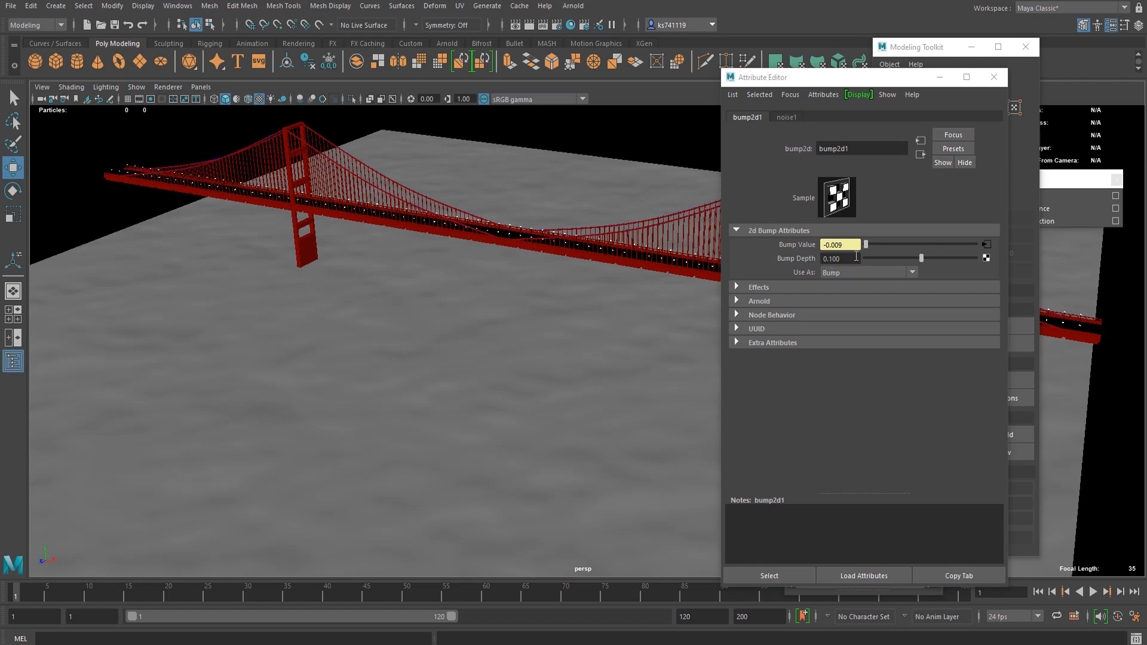
- Examine the bump ripples on the water plane up close and return to the water material's settings
{"action": "left_click_drag", "start_coordinate": [856, 260], "coordinate": [807, 263]}
{"action": "scroll", "coordinate": [500, 287], "scroll_direction": "up", "scroll_amount": 5}
{"action": "left_click_drag", "start_coordinate": [500, 287], "coordinate": [563, 239], "text": "alt"}
{"action": "left_click_drag", "start_coordinate": [597, 280], "coordinate": [466, 297], "text": "alt"}
{"action": "scroll", "coordinate": [464, 314], "scroll_direction": "up", "scroll_amount": 4}
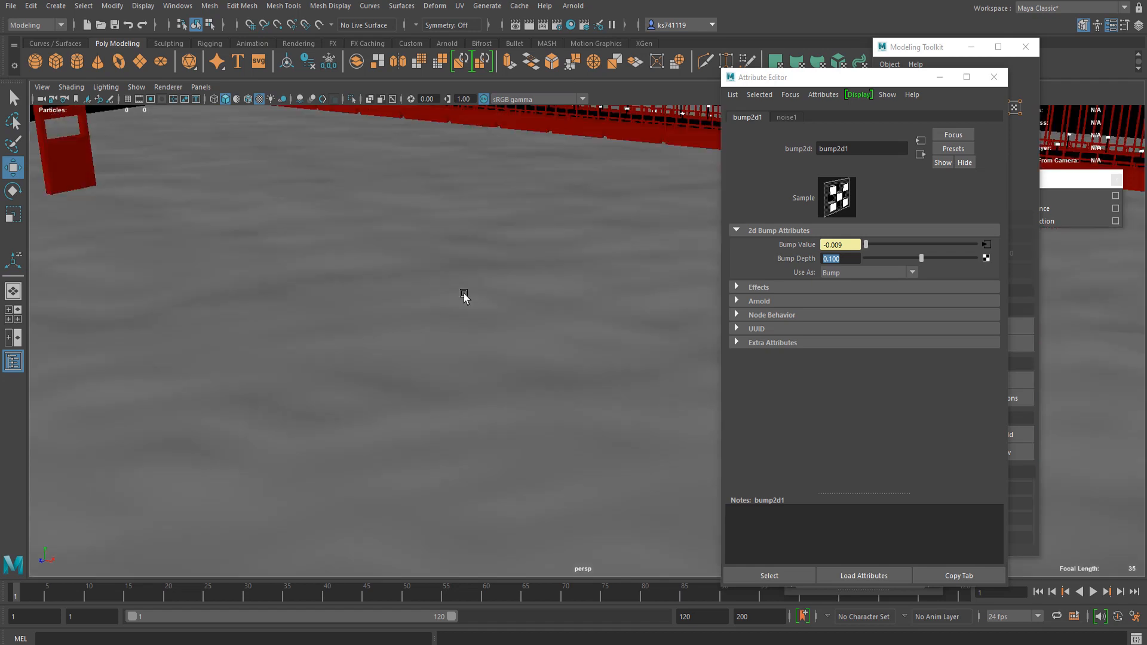
{"action": "scroll", "coordinate": [466, 298], "scroll_direction": "down", "scroll_amount": 4}
{"action": "left_click", "coordinate": [921, 154]}
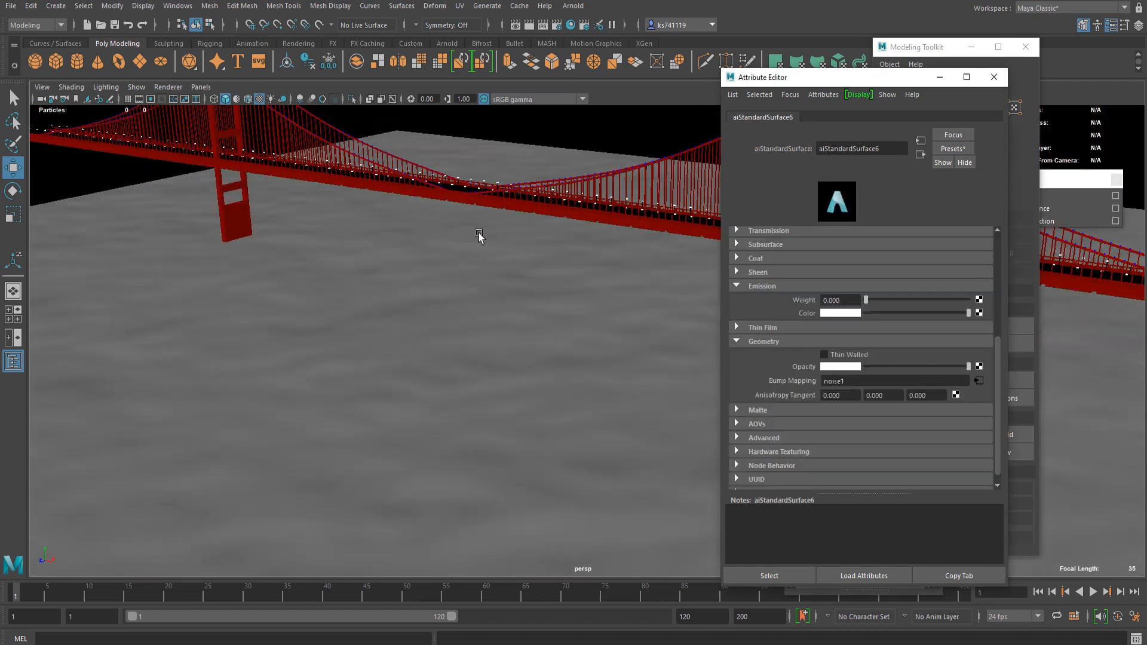
- Add an Arnold Skydome light to the bridge scene
{"action": "left_click_drag", "start_coordinate": [465, 190], "coordinate": [523, 162], "text": "alt"}
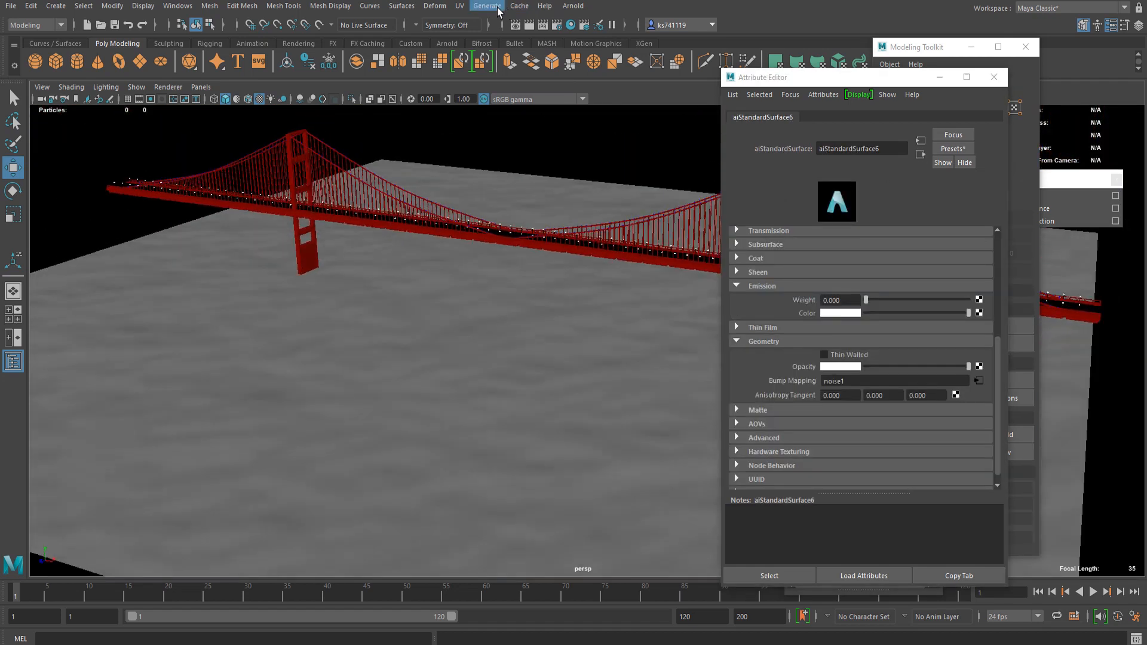
{"action": "left_click", "coordinate": [573, 6]}
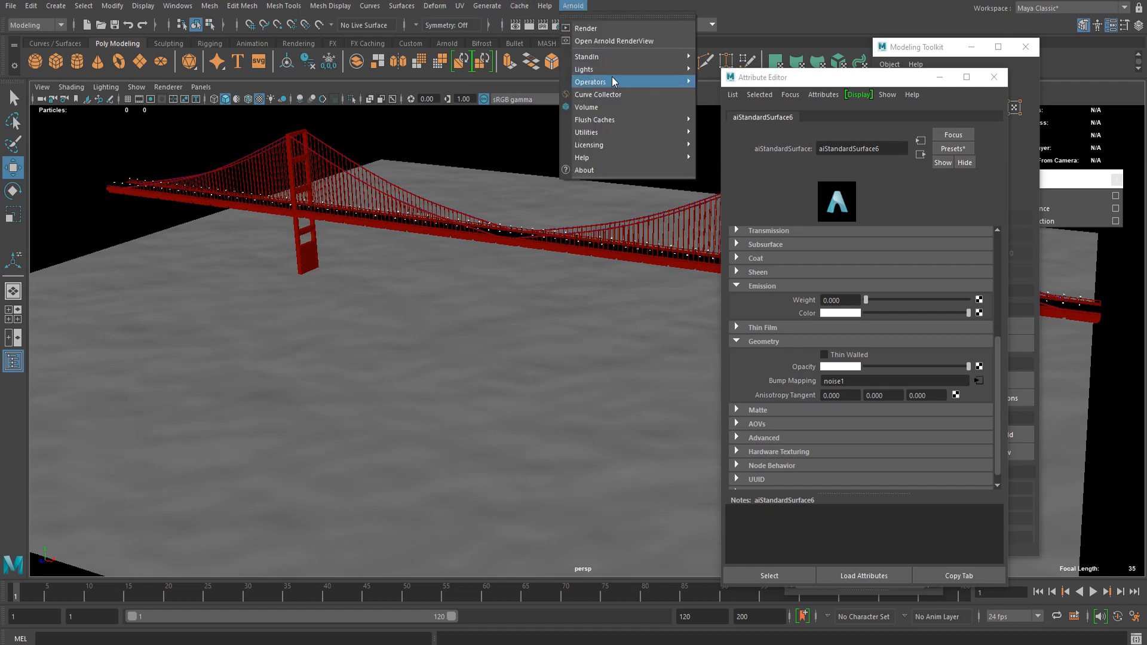
{"action": "mouse_move", "coordinate": [615, 82]}
{"action": "mouse_move", "coordinate": [691, 68]}
{"action": "left_click", "coordinate": [722, 83]}
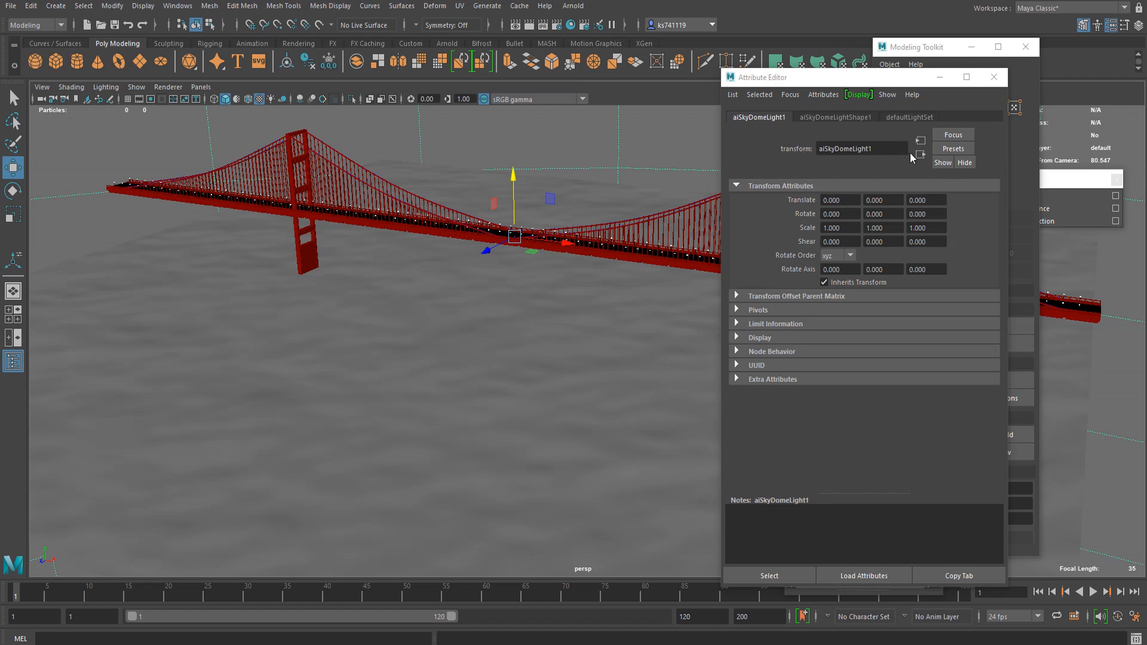
- Connect a file texture to the Skydome light's color and load the image green_point_park_4k.hdr
{"action": "left_click", "coordinate": [853, 114]}
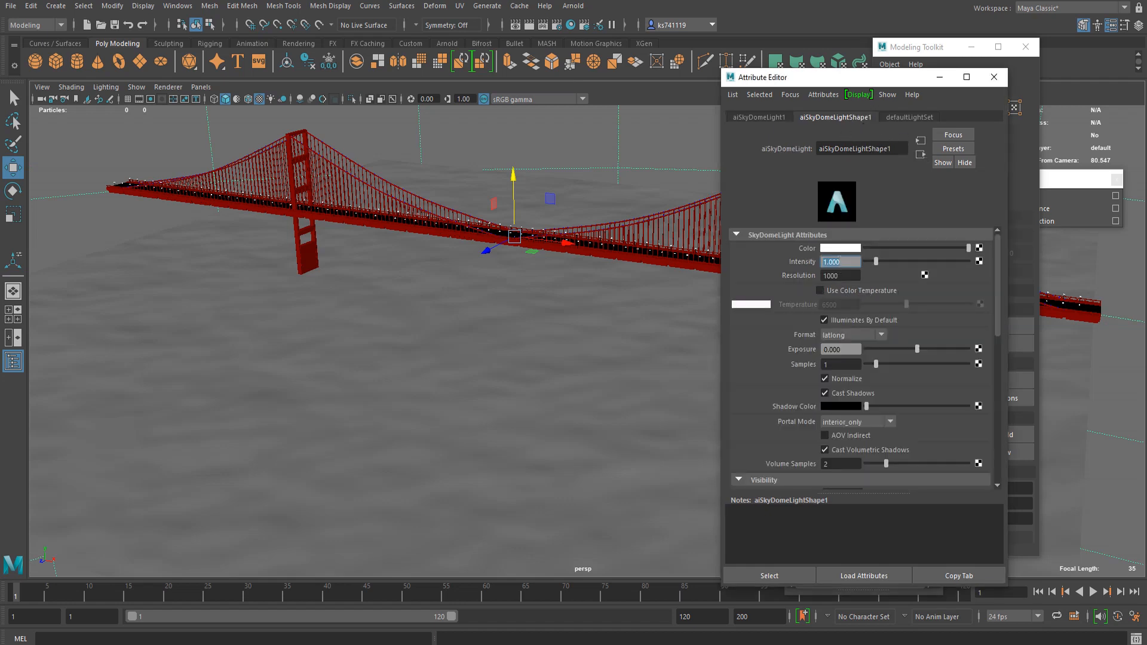
{"action": "left_click", "coordinate": [979, 248]}
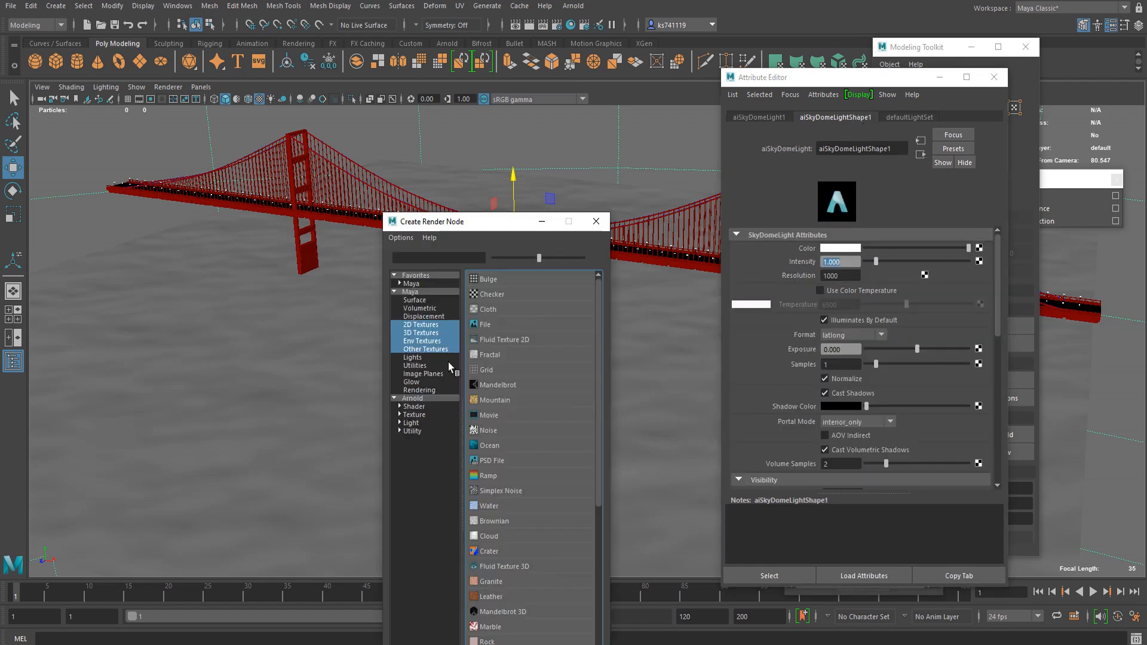
{"action": "left_click", "coordinate": [487, 333]}
{"action": "left_click", "coordinate": [983, 290]}
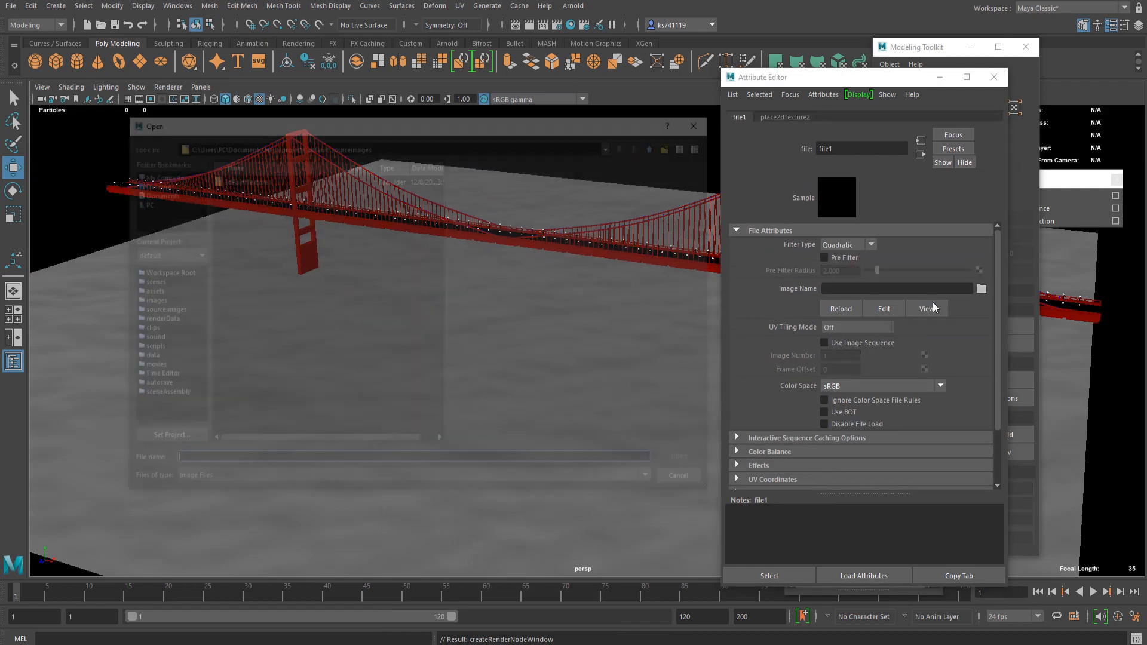
{"action": "left_click", "coordinate": [684, 460]}
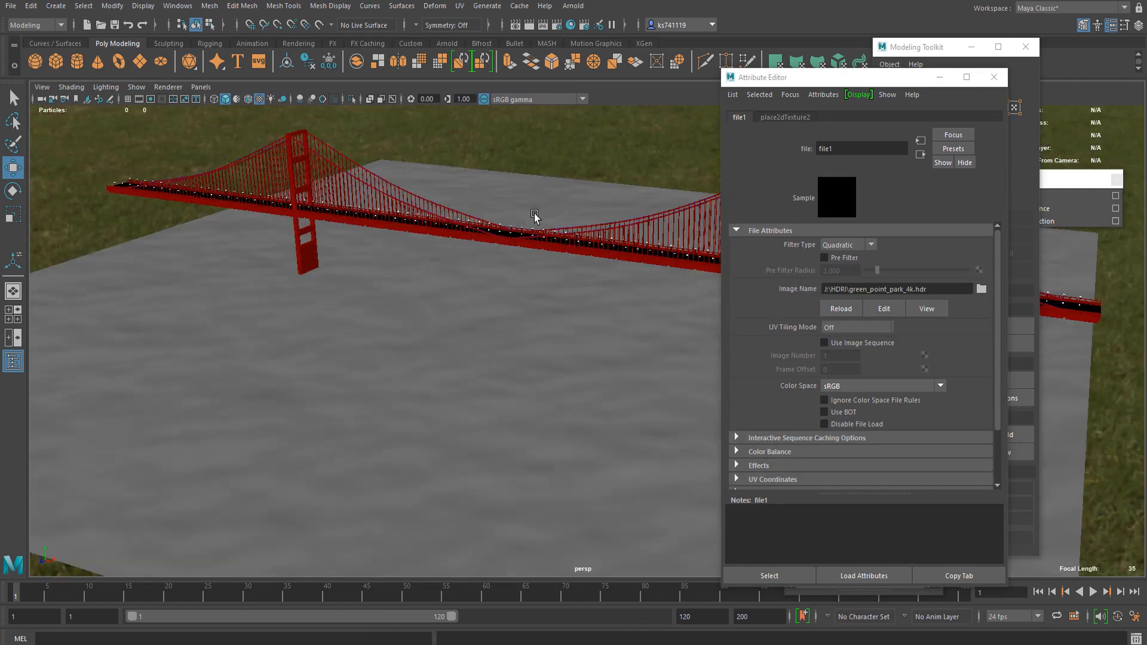
{"action": "left_click_drag", "start_coordinate": [536, 219], "coordinate": [460, 320], "text": "alt"}
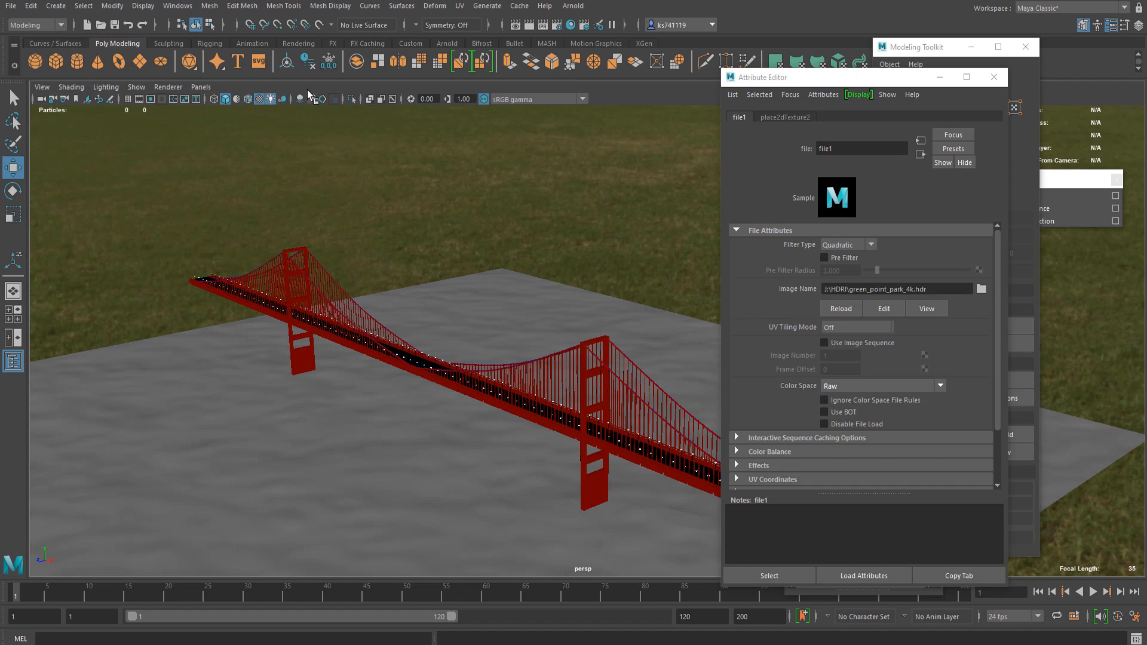
- Change the base color of the water plane's material to a dark blue with hue 200.76, saturation 1 and value 0.023
{"action": "left_click_drag", "start_coordinate": [312, 243], "coordinate": [335, 232], "text": "alt"}
{"action": "scroll", "coordinate": [357, 302], "scroll_direction": "up", "scroll_amount": 5}
{"action": "middle_click_drag", "start_coordinate": [357, 302], "coordinate": [458, 184], "text": "alt"}
{"action": "left_click", "coordinate": [369, 352]}
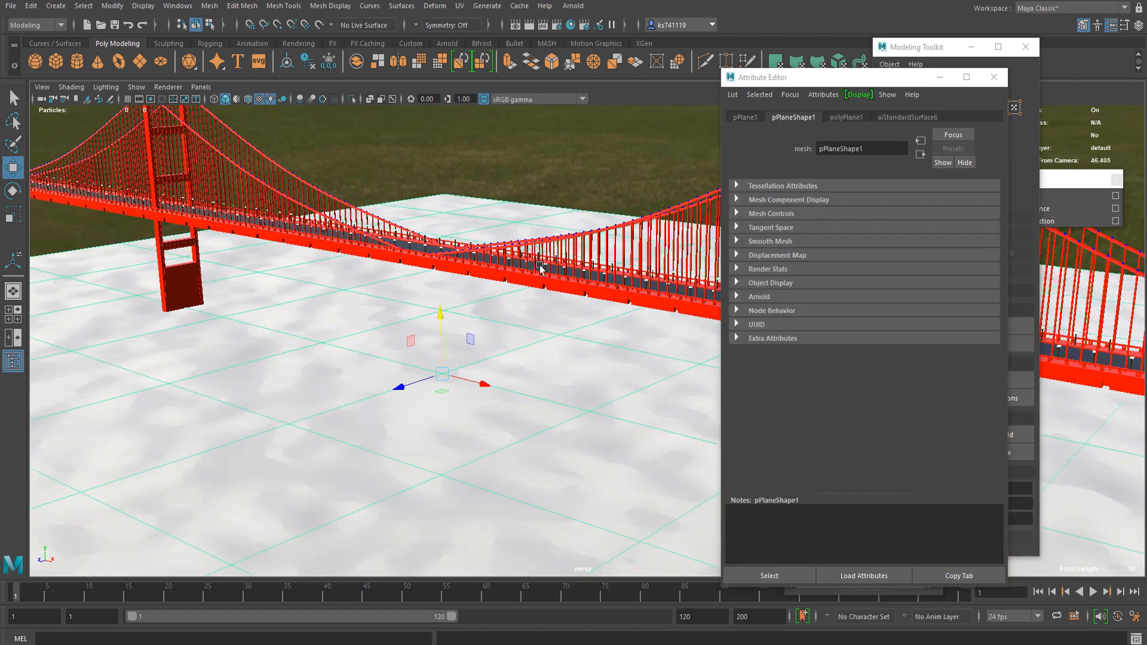
{"action": "left_click", "coordinate": [921, 117]}
{"action": "scroll", "coordinate": [907, 358], "scroll_direction": "up", "scroll_amount": 5}
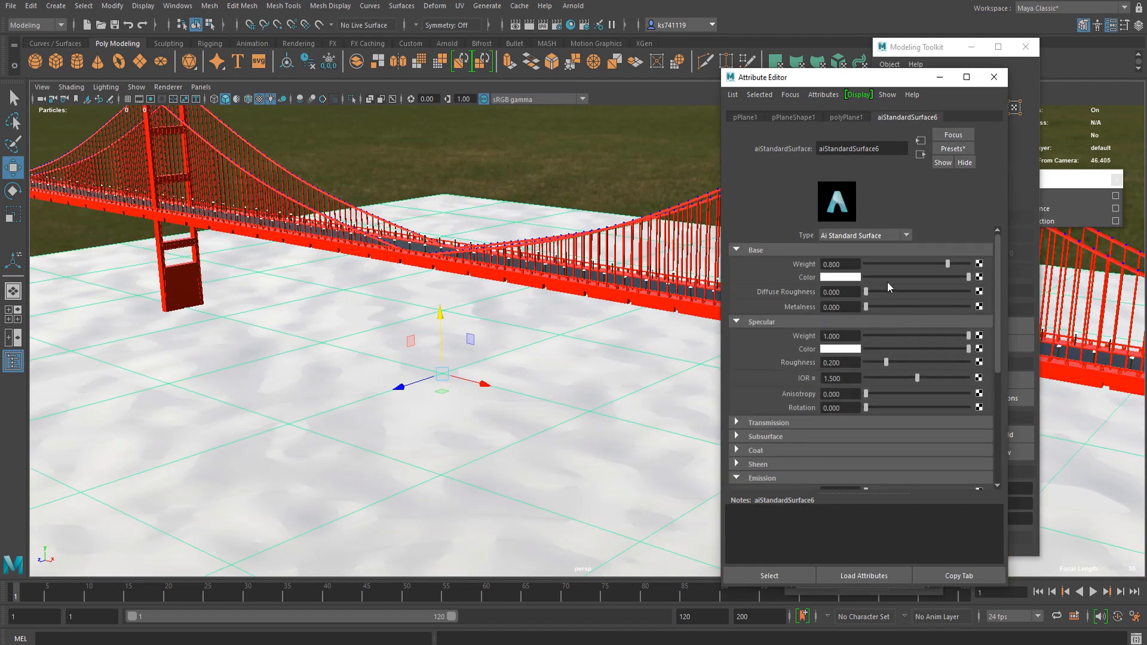
{"action": "left_click_drag", "start_coordinate": [881, 278], "coordinate": [809, 287]}
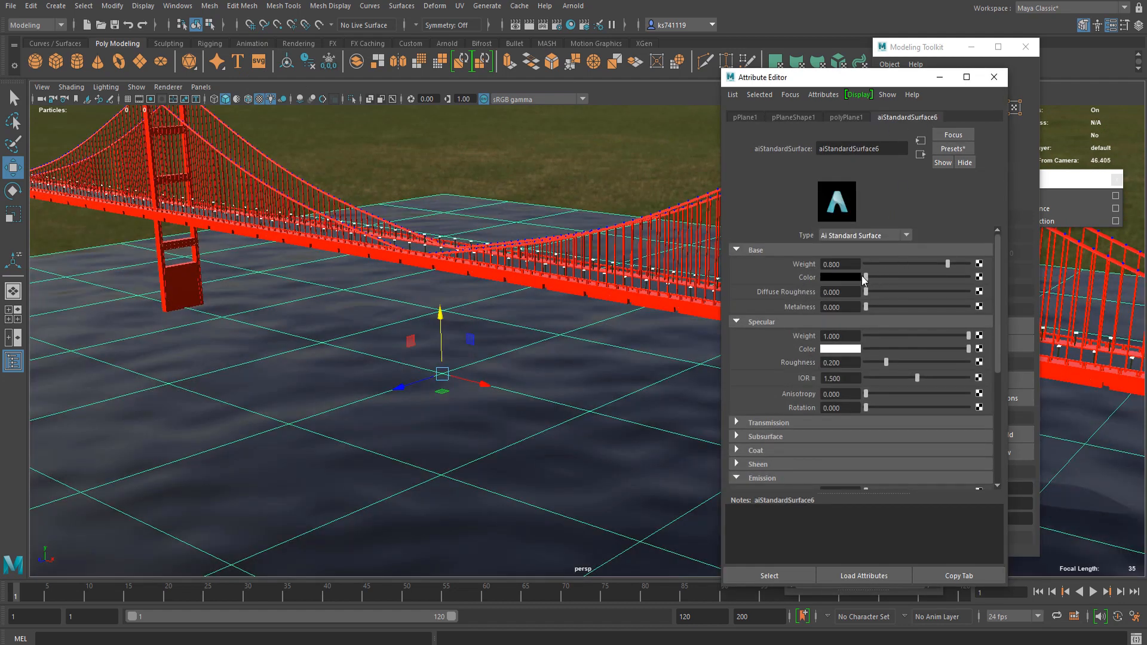
{"action": "left_click", "coordinate": [848, 278]}
{"action": "left_click_drag", "start_coordinate": [831, 310], "coordinate": [808, 339]}
{"action": "left_click", "coordinate": [814, 339]}
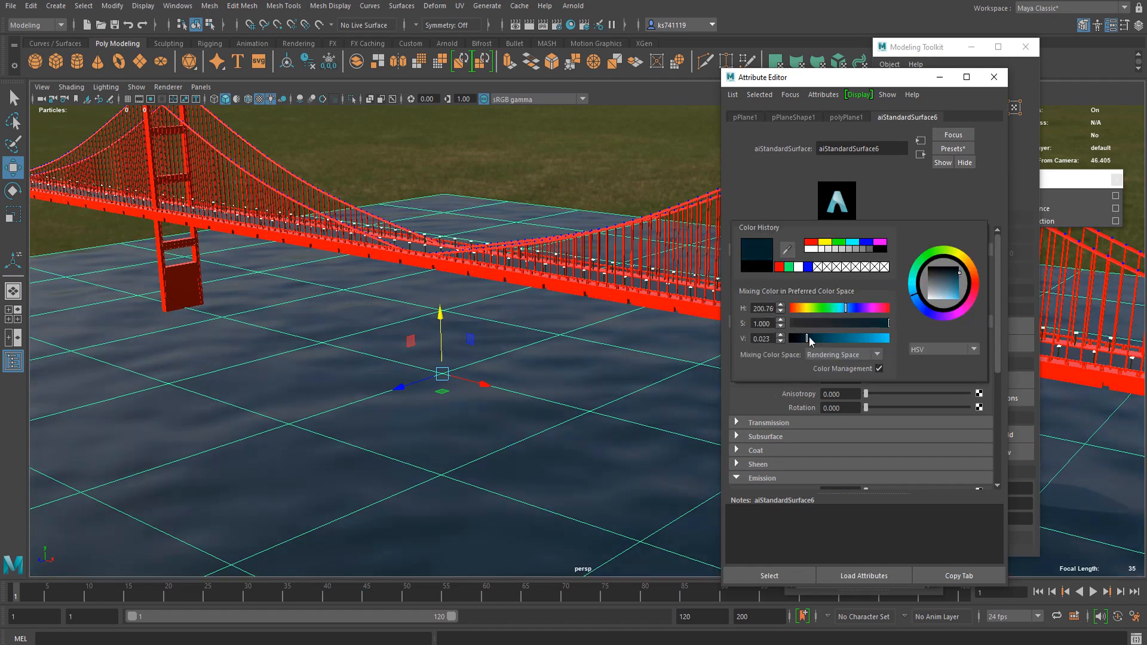
- Scale up the water plane so that it extends far beyond the bridge on all sides
{"action": "left_click_drag", "start_coordinate": [478, 156], "coordinate": [390, 316], "text": "alt"}
{"action": "scroll", "coordinate": [468, 313], "scroll_direction": "down", "scroll_amount": 5}
{"action": "key", "text": "r"}
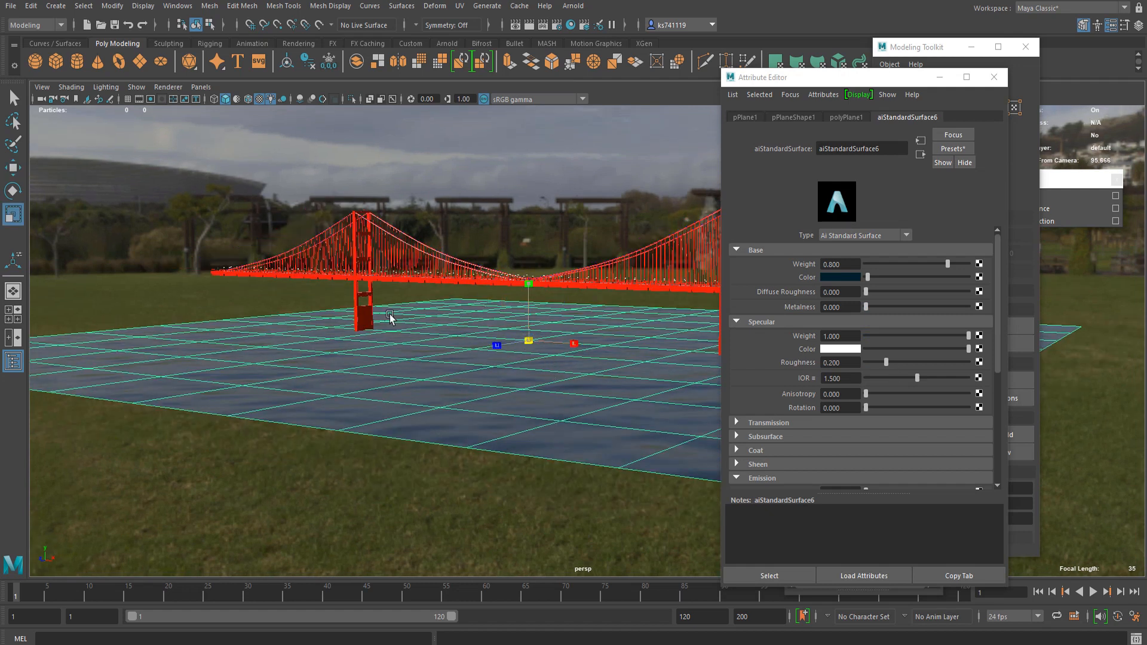
{"action": "scroll", "coordinate": [537, 347], "scroll_direction": "down", "scroll_amount": 3}
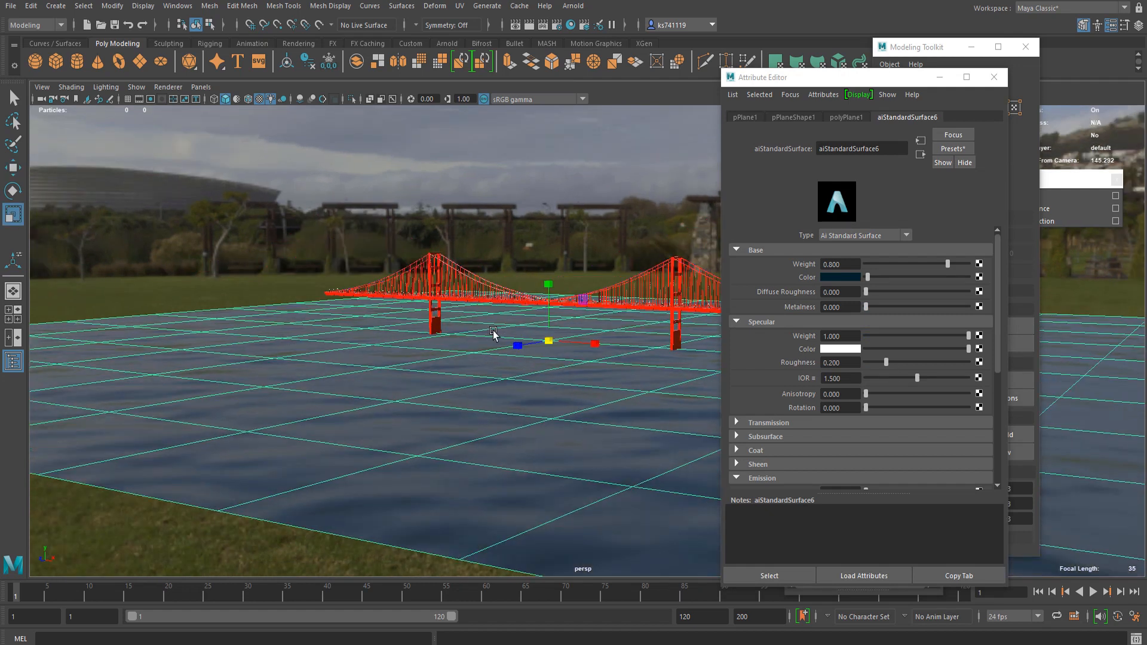
{"action": "left_click", "coordinate": [528, 190]}
{"action": "scroll", "coordinate": [513, 376], "scroll_direction": "up", "scroll_amount": 5}
{"action": "left_click_drag", "start_coordinate": [482, 394], "coordinate": [477, 361], "text": "alt"}
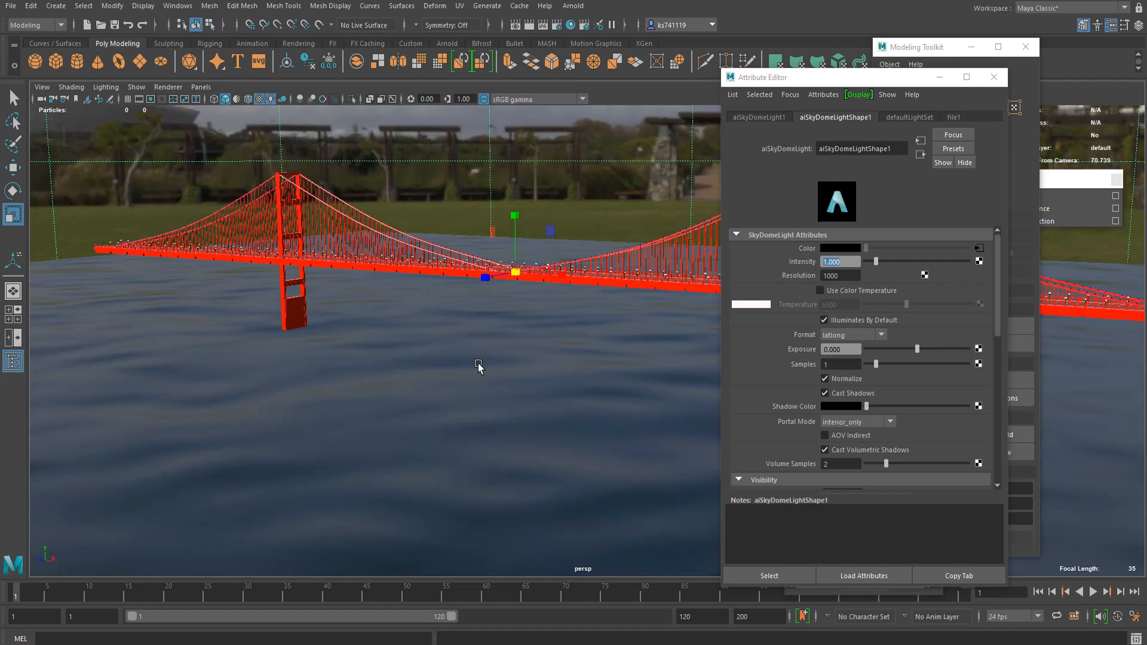
- Set the frequency of the water plane's noise texture to 71.176 and its bump depth to 0.01
{"action": "left_click", "coordinate": [476, 361]}
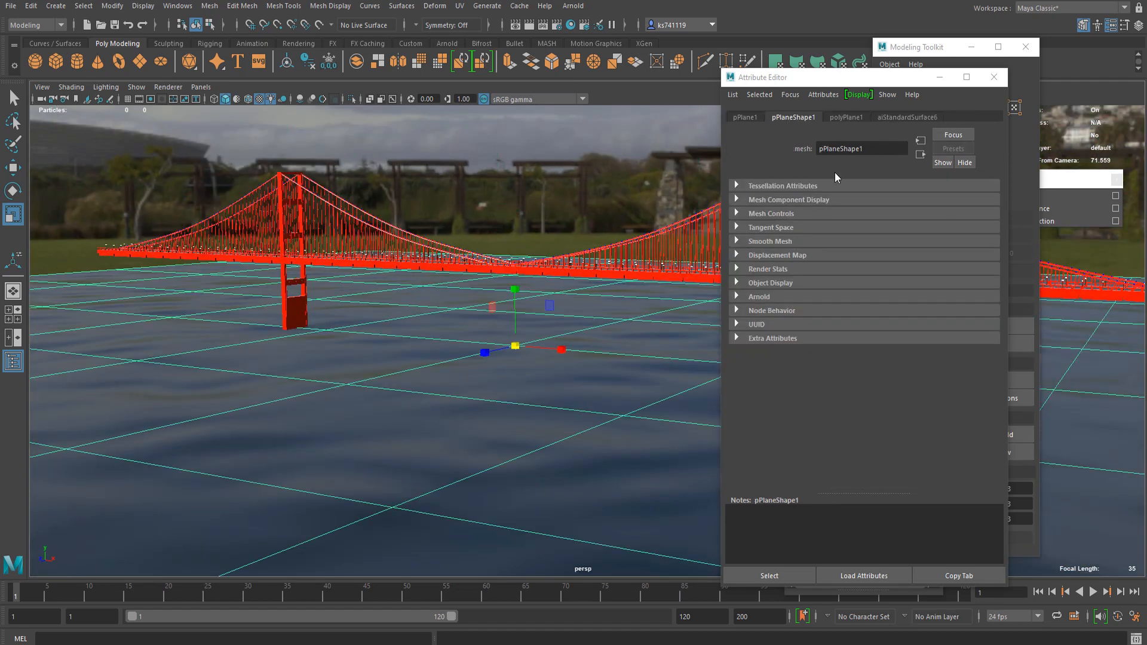
{"action": "left_click", "coordinate": [929, 119]}
{"action": "left_click", "coordinate": [979, 384]}
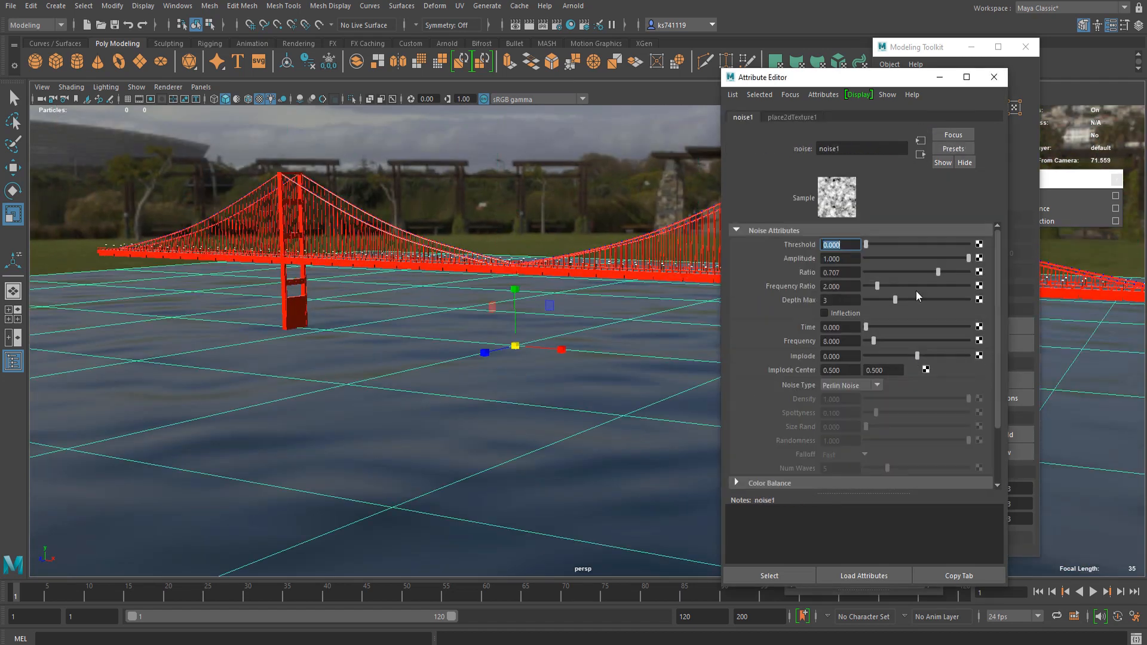
{"action": "scroll", "coordinate": [912, 307], "scroll_direction": "down", "scroll_amount": 2}
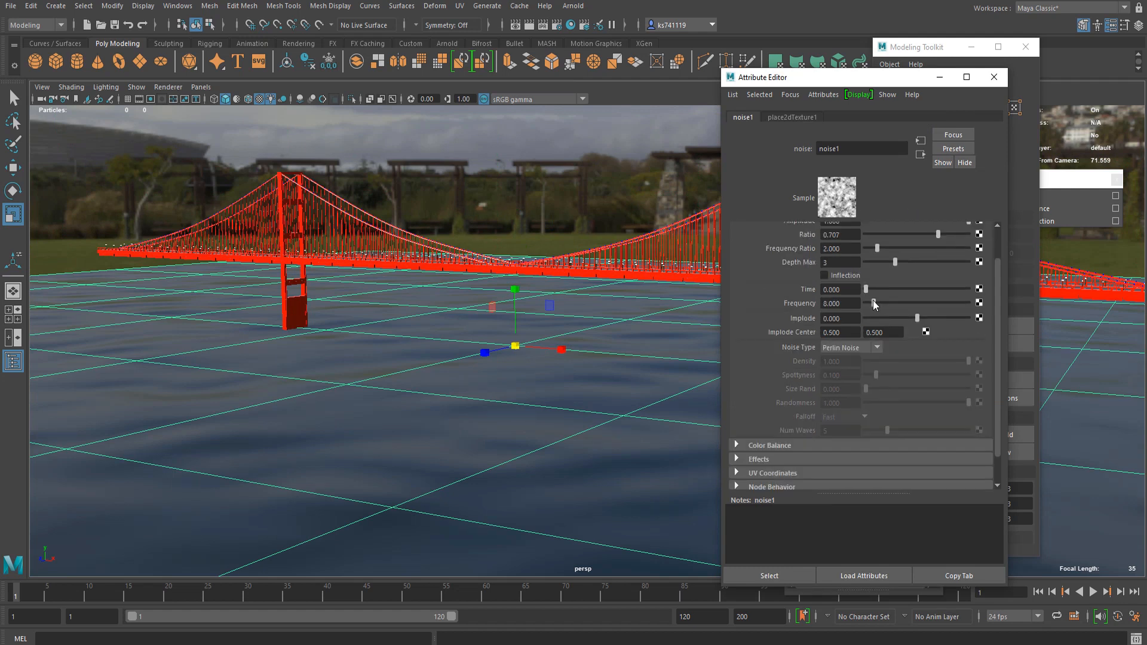
{"action": "left_click_drag", "start_coordinate": [875, 299], "coordinate": [939, 307]}
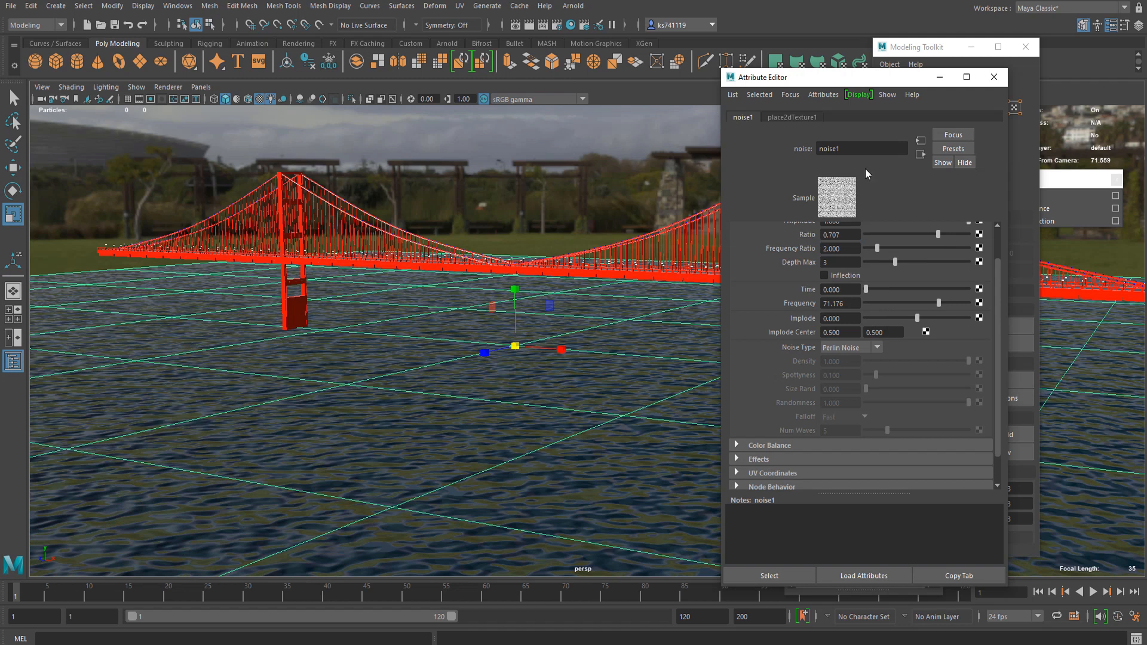
{"action": "scroll", "coordinate": [932, 251], "scroll_direction": "up", "scroll_amount": 2}
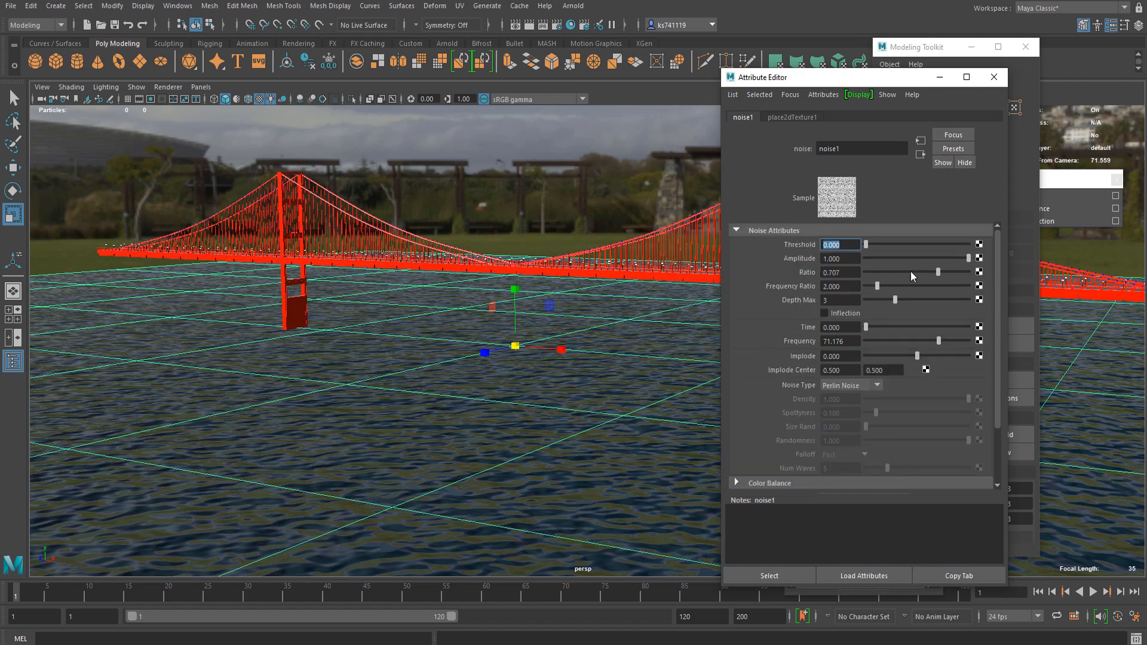
{"action": "left_click", "coordinate": [921, 154]}
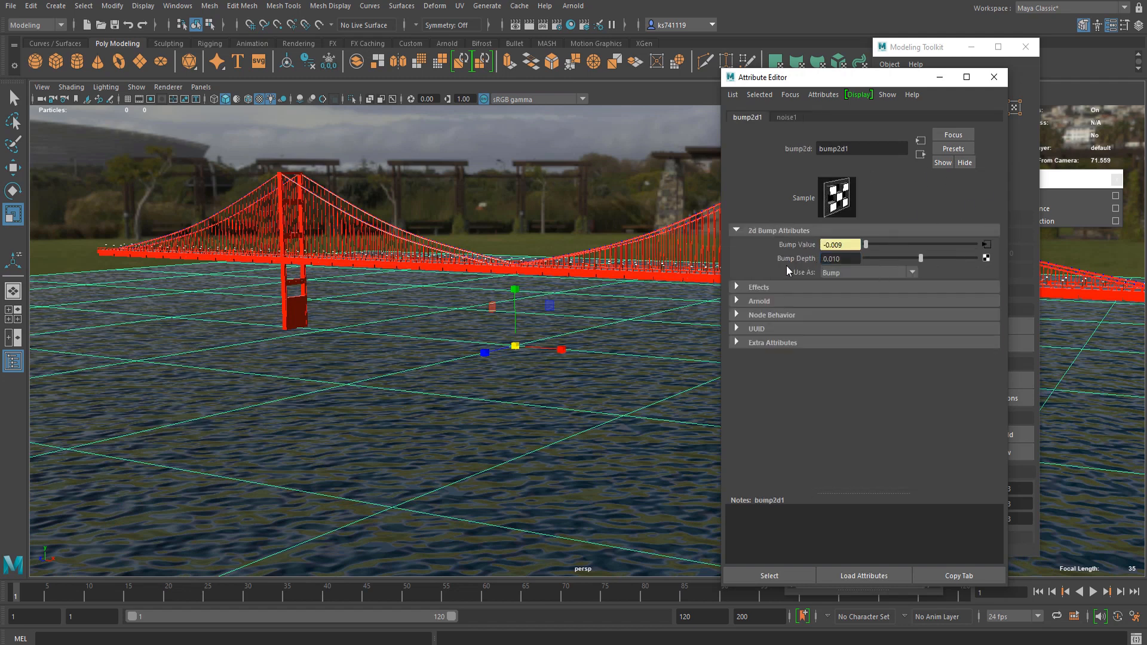
{"action": "key", "text": "Return"}
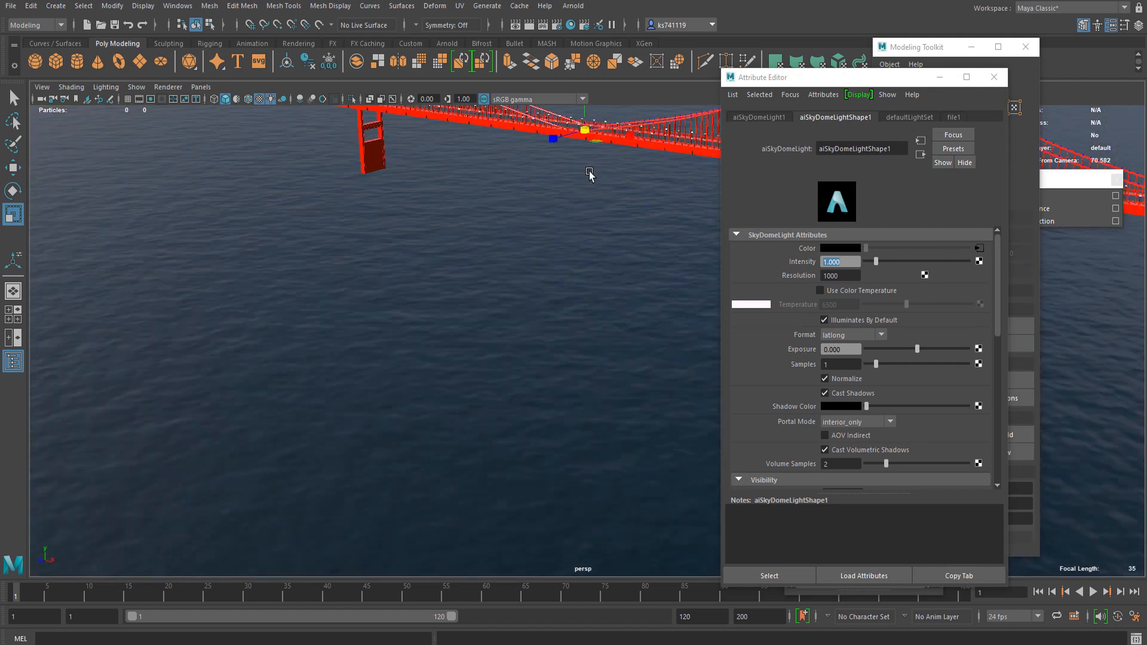
- Drive the Time attribute of the water plane's noise texture with the expression =frame and play the timeline to test it
{"action": "left_click", "coordinate": [605, 281]}
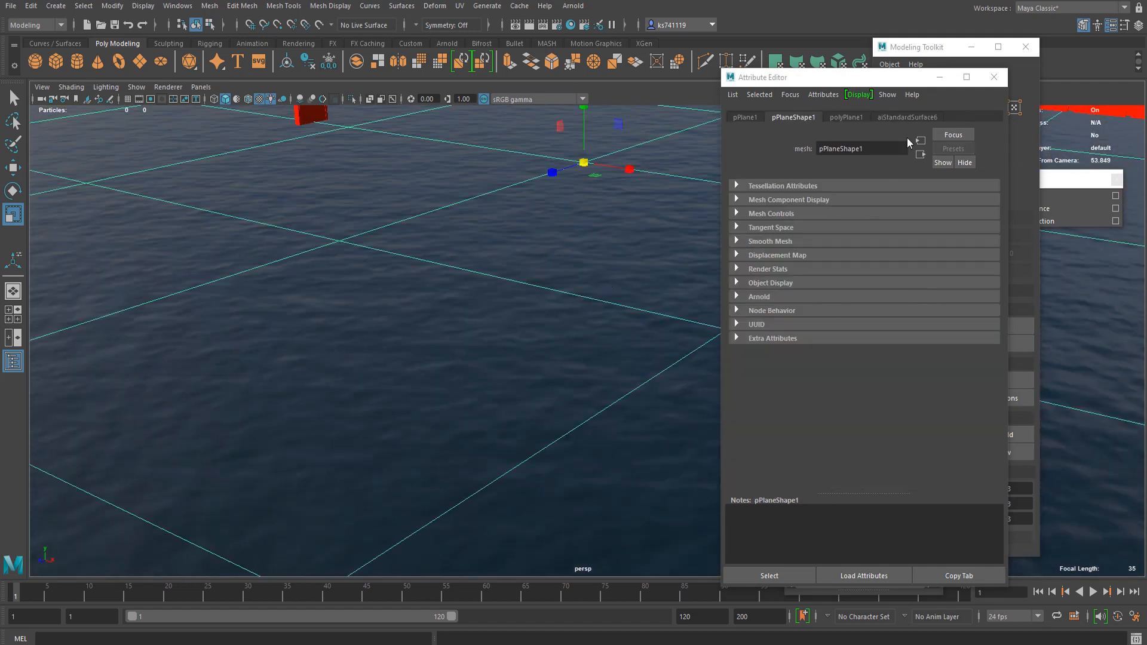
{"action": "left_click", "coordinate": [907, 118]}
{"action": "left_click", "coordinate": [979, 384]}
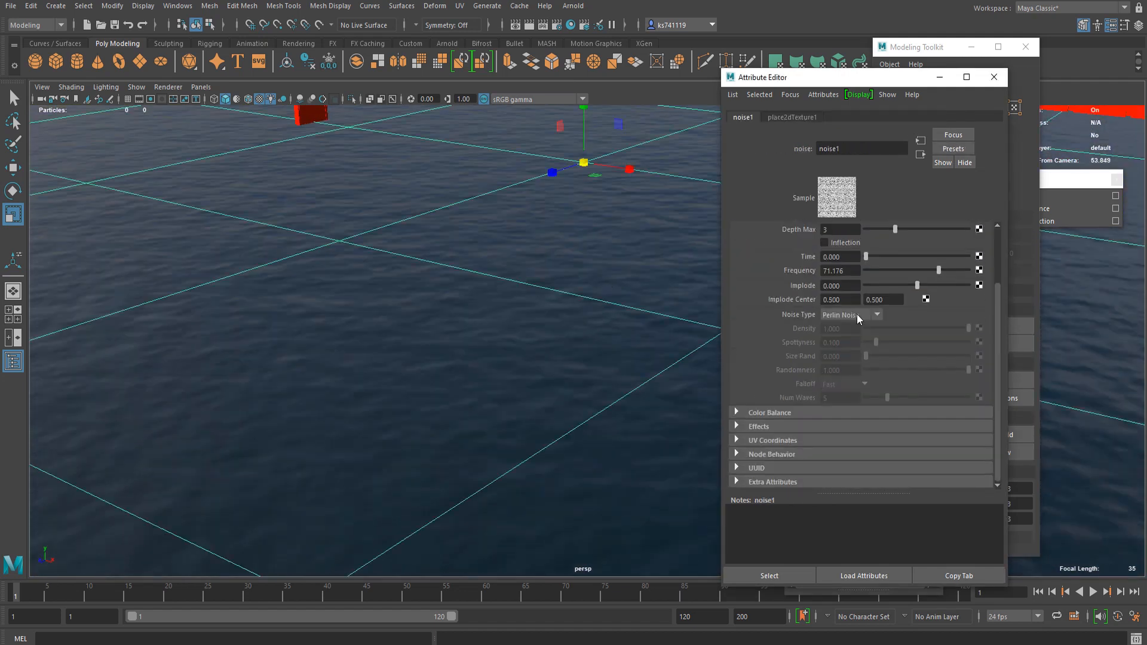
{"action": "left_click_drag", "start_coordinate": [868, 328], "coordinate": [711, 316]}
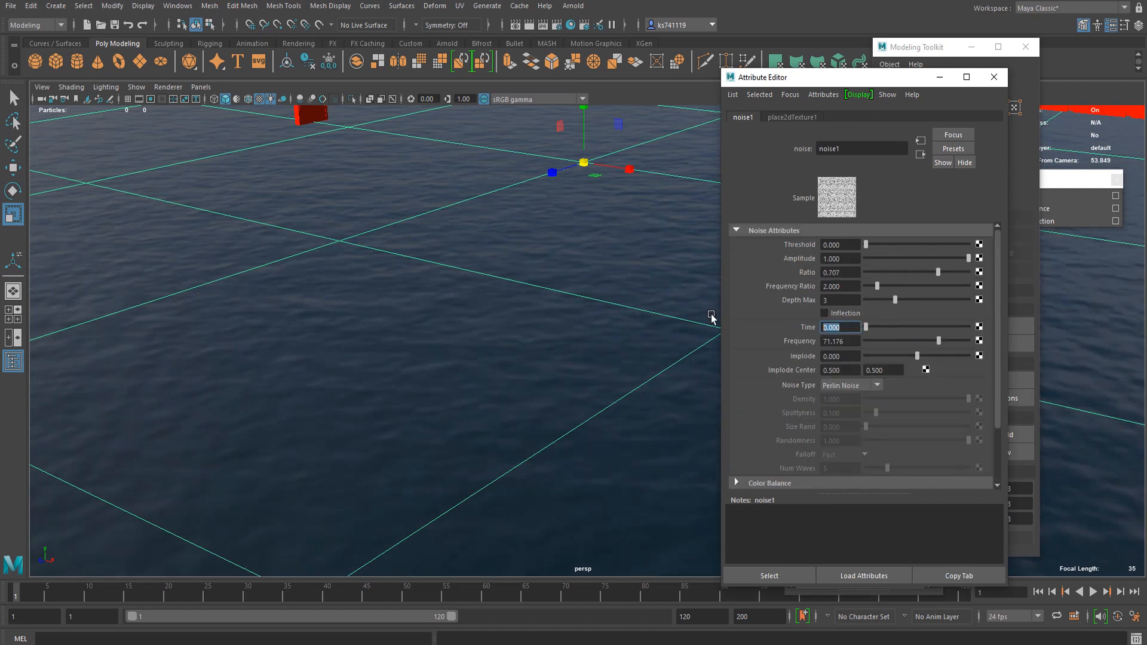
{"action": "type", "text": "=frame"}
{"action": "key", "text": "Return"}
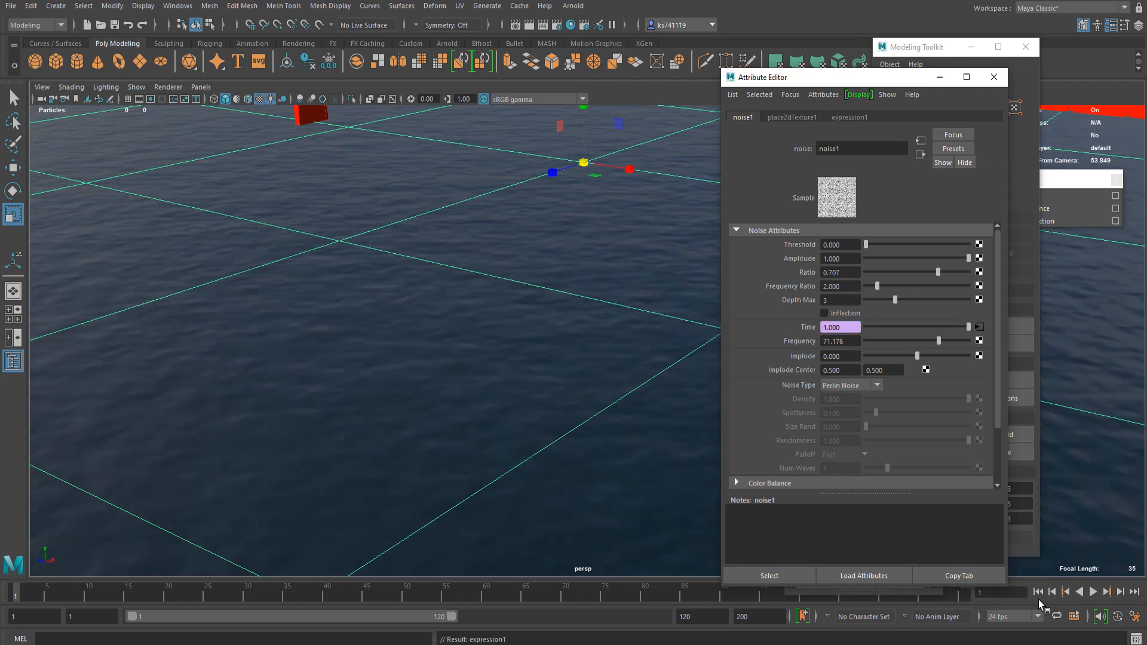
{"action": "left_click", "coordinate": [1093, 592]}
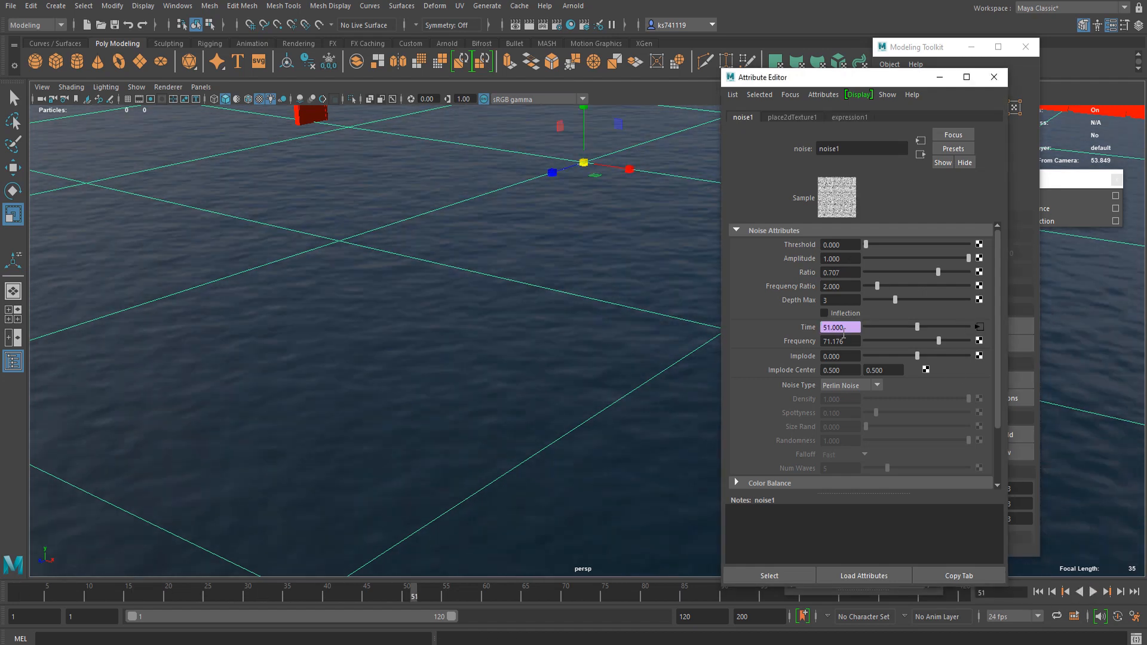
- Edit the expression on the noise texture's Time attribute so that it reads noise1.time=frame/50;
{"action": "right_click", "coordinate": [842, 328]}
{"action": "left_click", "coordinate": [868, 337]}
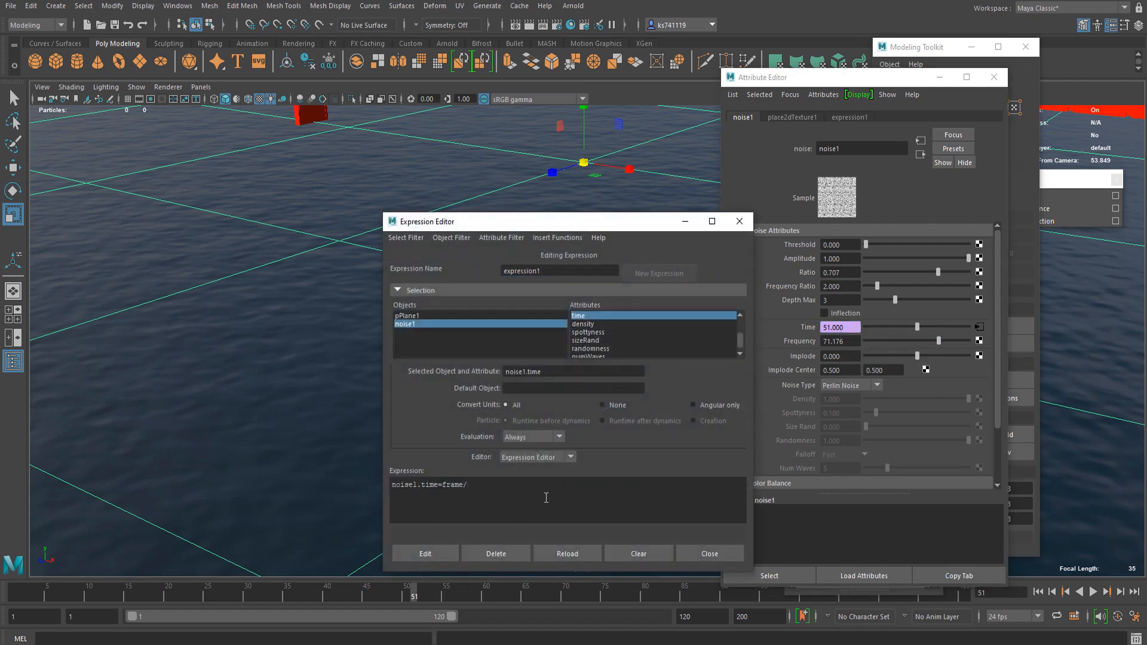
{"action": "type", "text": "/50;"}
{"action": "left_click", "coordinate": [425, 554]}
{"action": "left_click", "coordinate": [712, 554]}
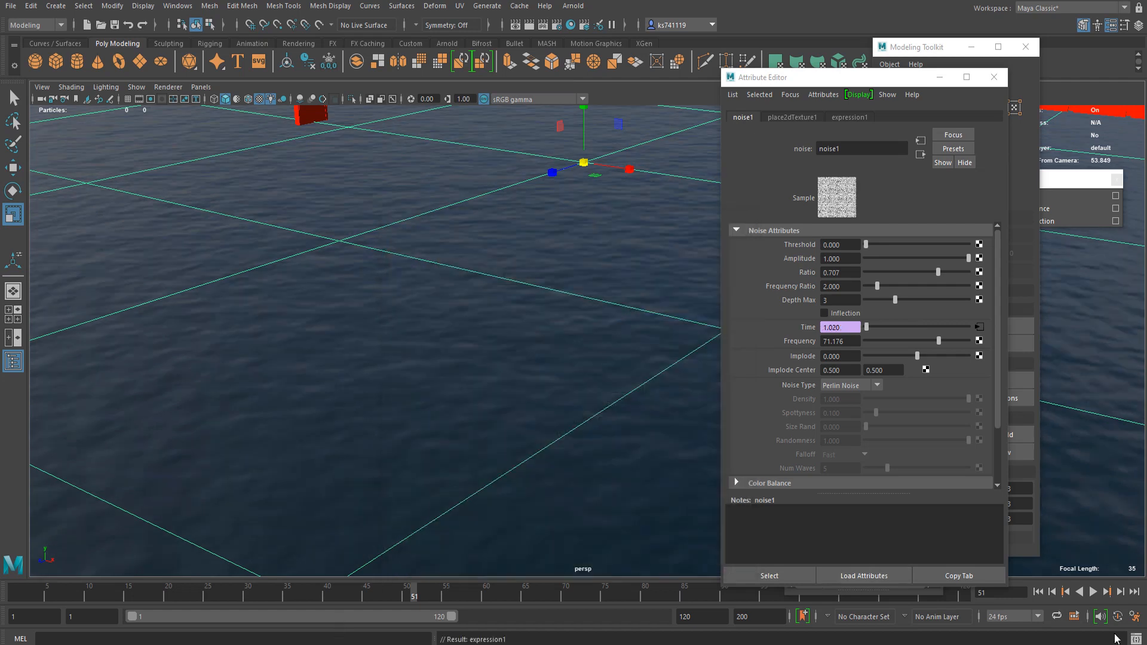
- Play the animation from the first frame to examine how the water surface moves
{"action": "left_click", "coordinate": [1038, 591]}
{"action": "left_click", "coordinate": [1093, 591]}
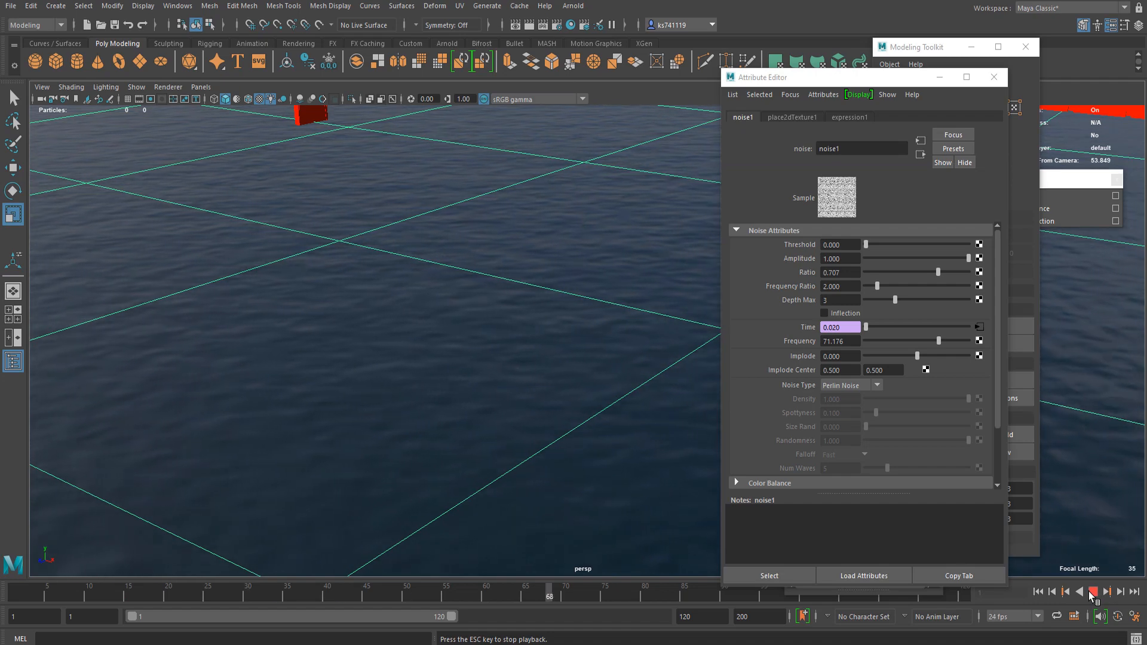
{"action": "left_click", "coordinate": [1093, 591]}
{"action": "left_click", "coordinate": [1094, 592]}
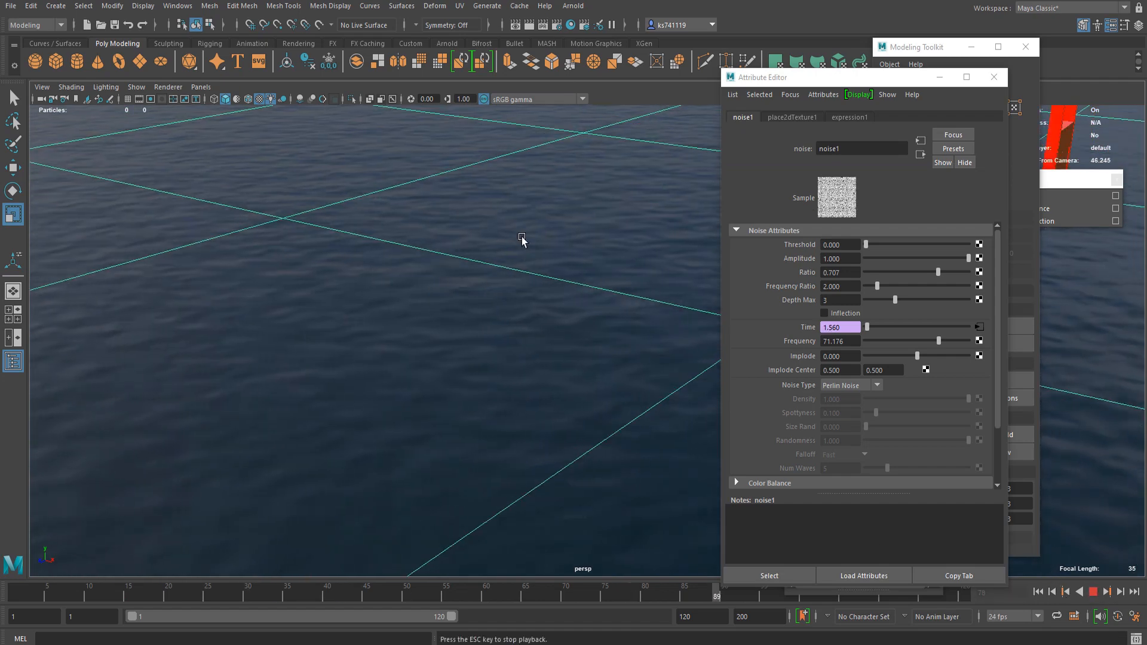